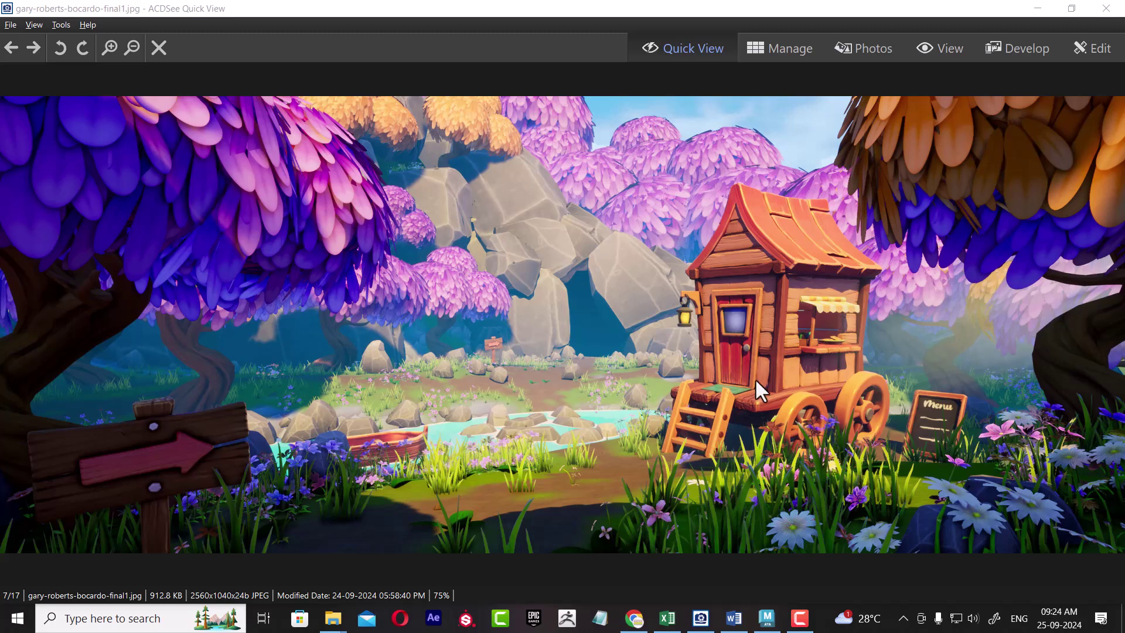
Step: Minimize the fantasy scene image in ACDSee to reveal the ASSET BREAKDOWN Word document
click(1039, 9)
drag(1120, 261, 1120, 141)
Step: Scroll the asset breakdown list from 1- House down to 7- rock.4
scroll(715, 384, down, 3)
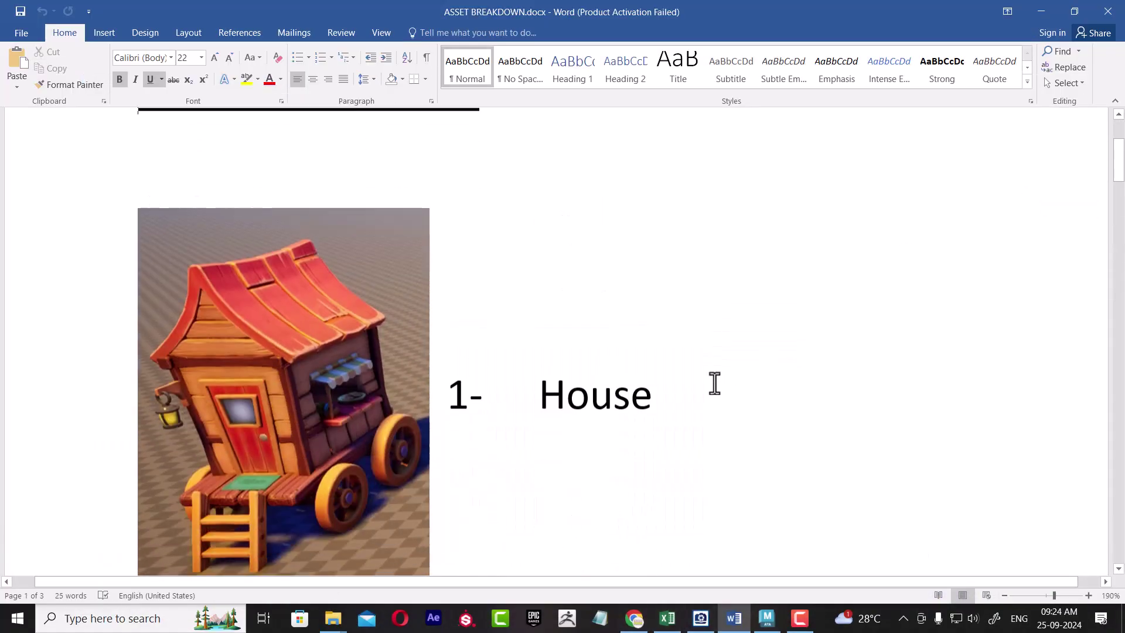
scroll(715, 383, down, 3)
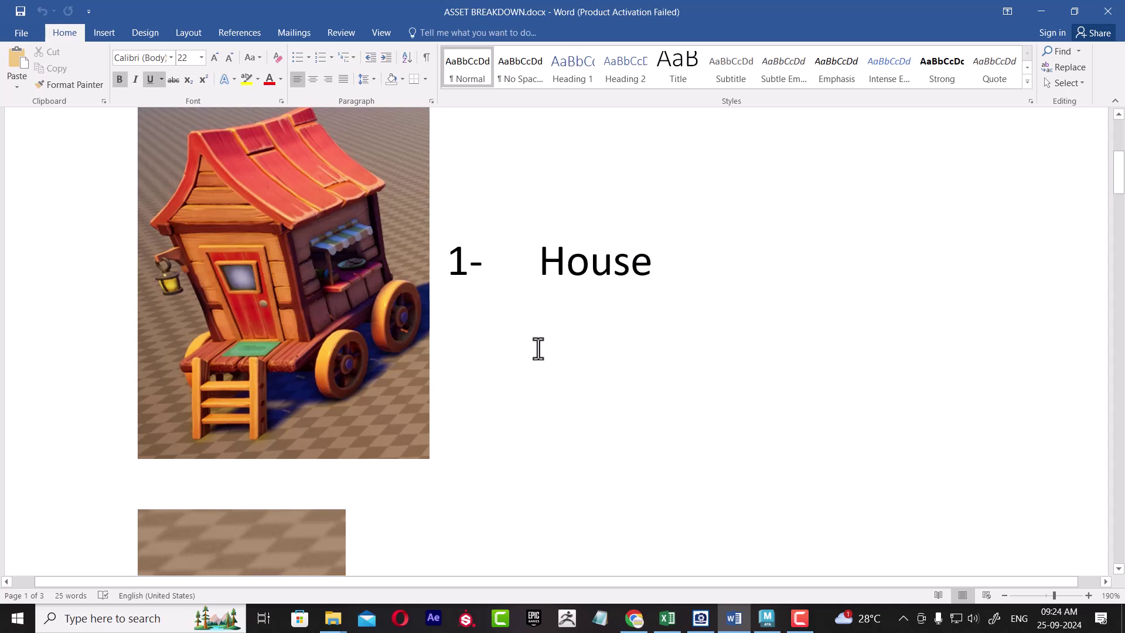
scroll(538, 348, down, 6)
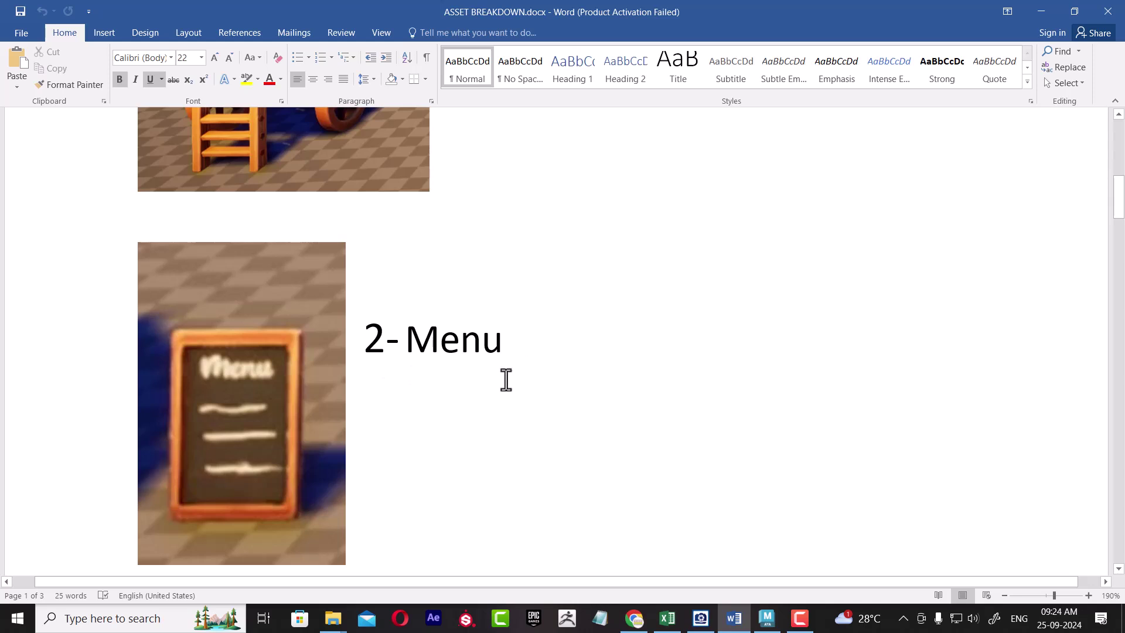
scroll(513, 375, down, 4)
scroll(562, 310, down, 4)
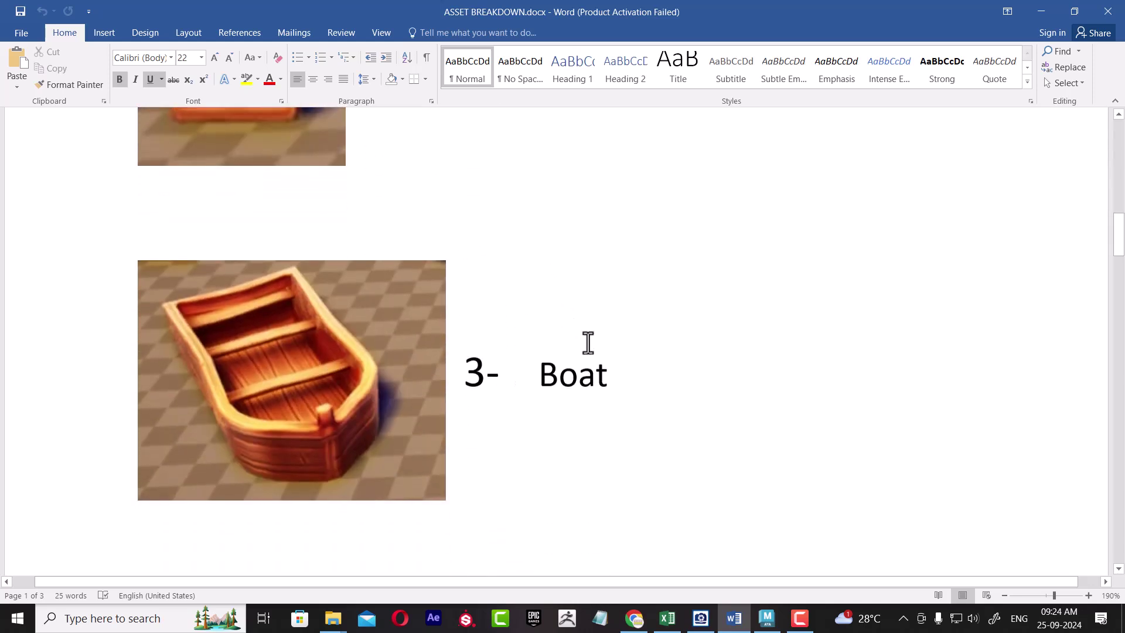
scroll(498, 396, down, 2)
scroll(539, 393, down, 3)
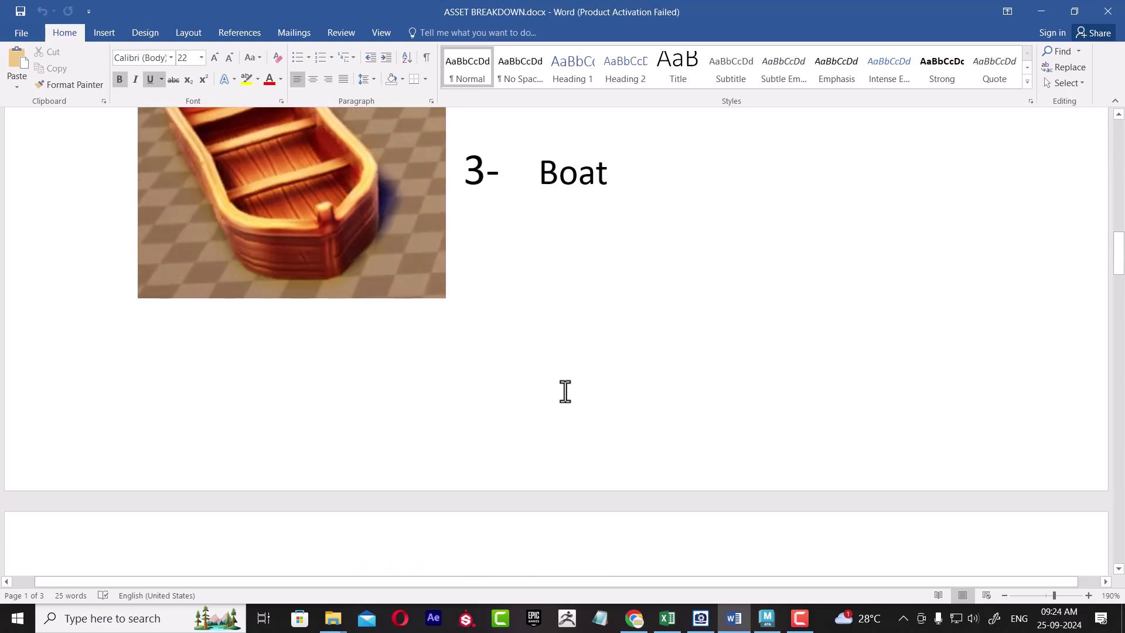
scroll(572, 396, down, 4)
scroll(580, 405, down, 5)
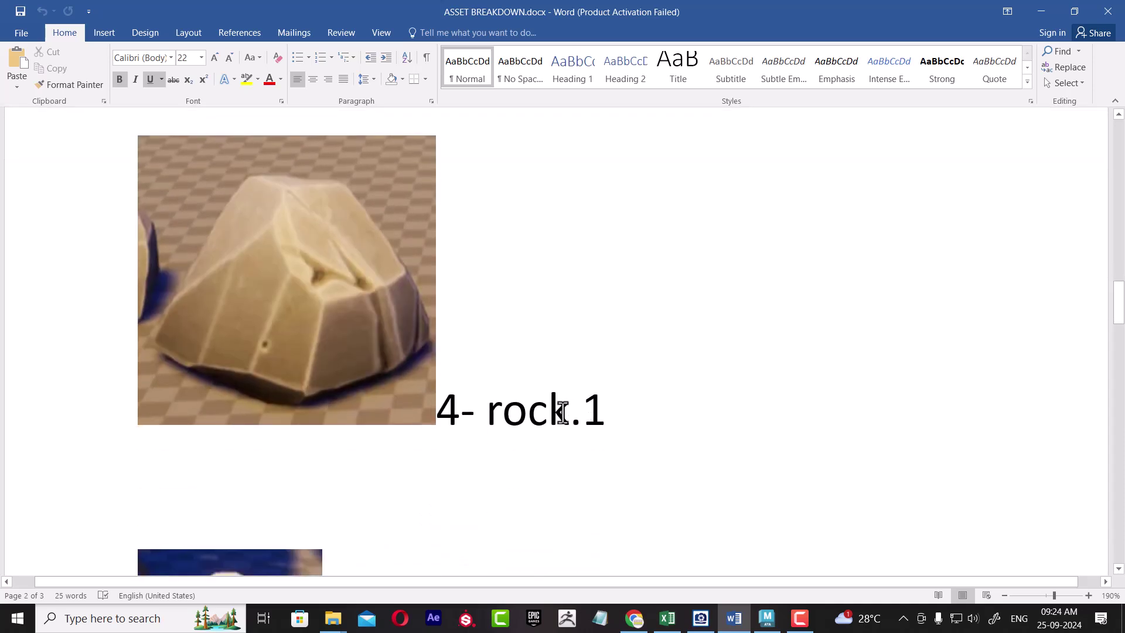
scroll(559, 410, down, 6)
scroll(469, 391, down, 3)
scroll(477, 367, down, 4)
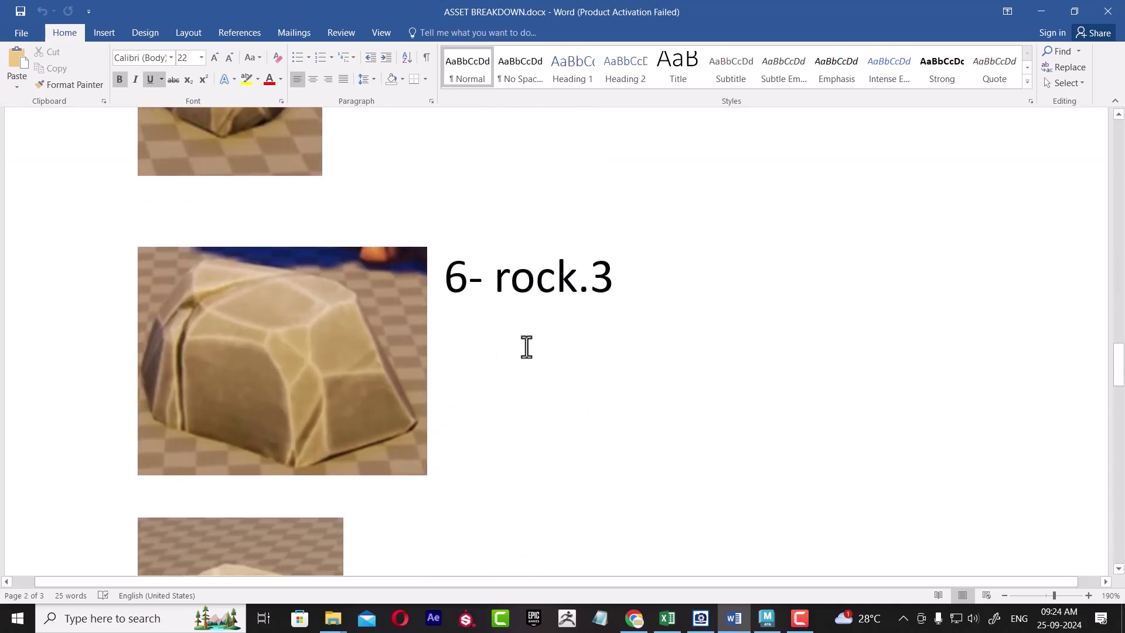
scroll(526, 346, down, 1)
scroll(526, 346, down, 3)
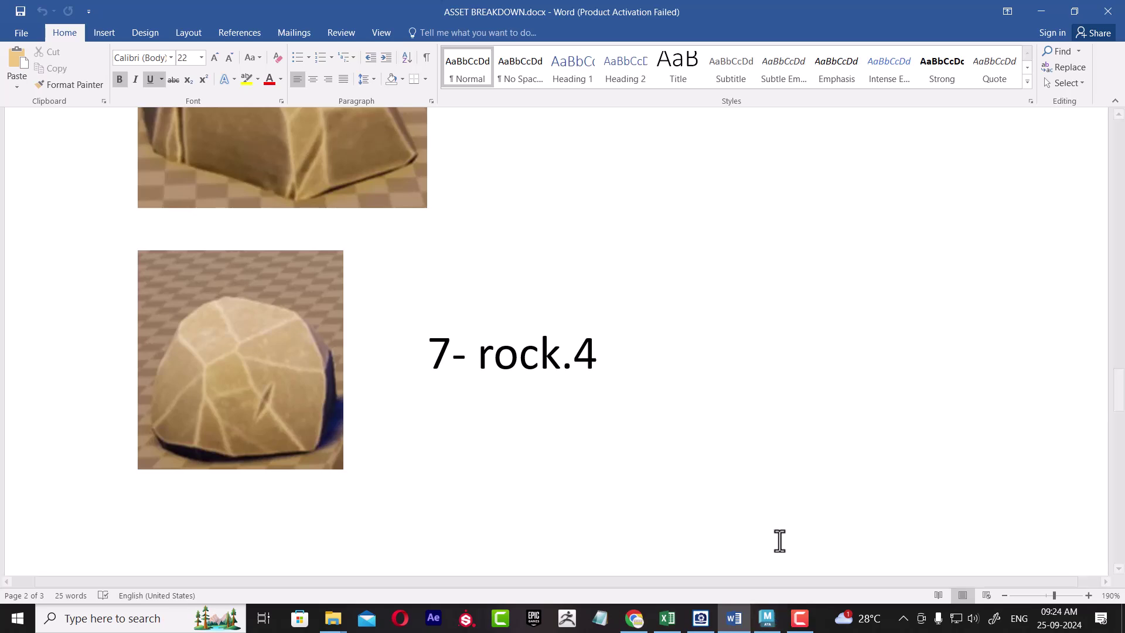
Step: Compare the fantasy scene image against the document, ending with the reference image restored
click(701, 618)
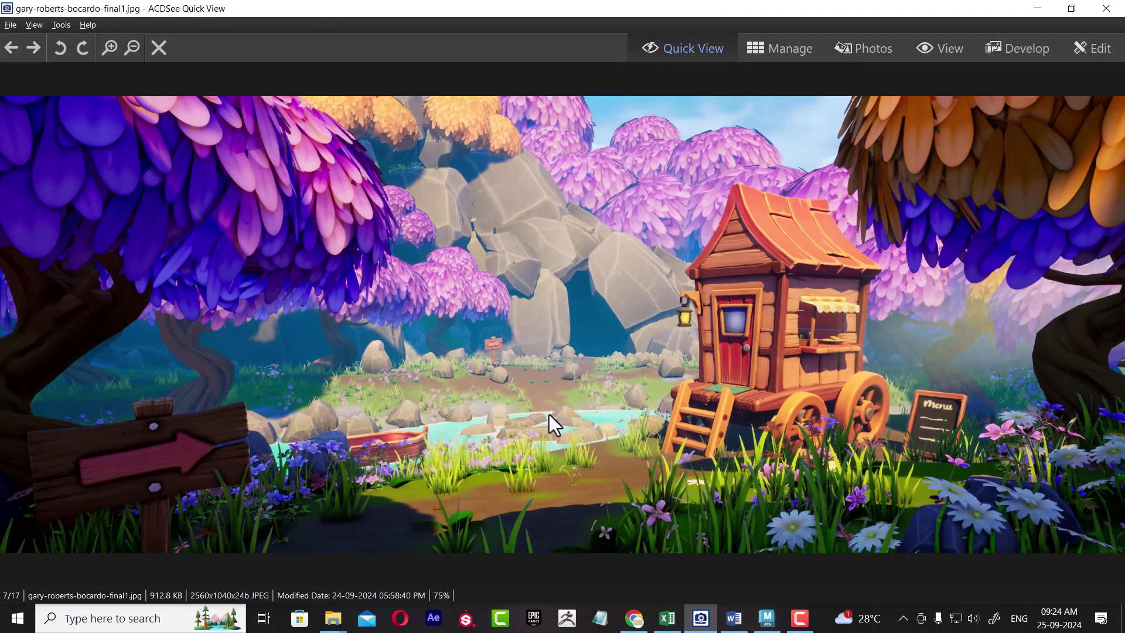
click(1037, 9)
scroll(536, 373, down, 3)
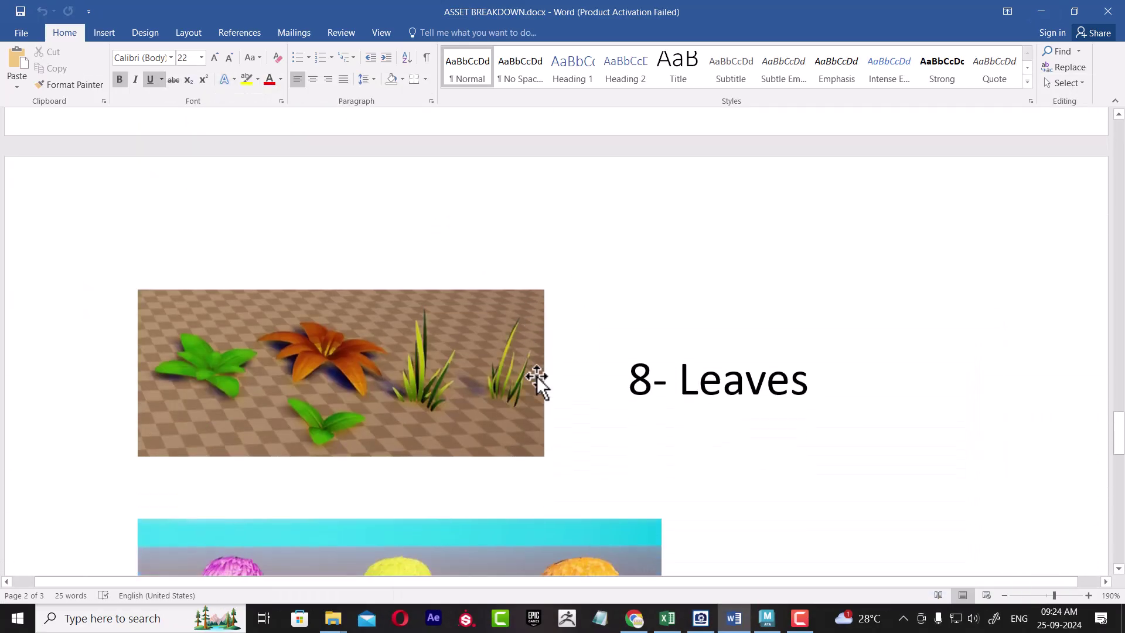
scroll(537, 378, up, 6)
scroll(543, 366, up, 3)
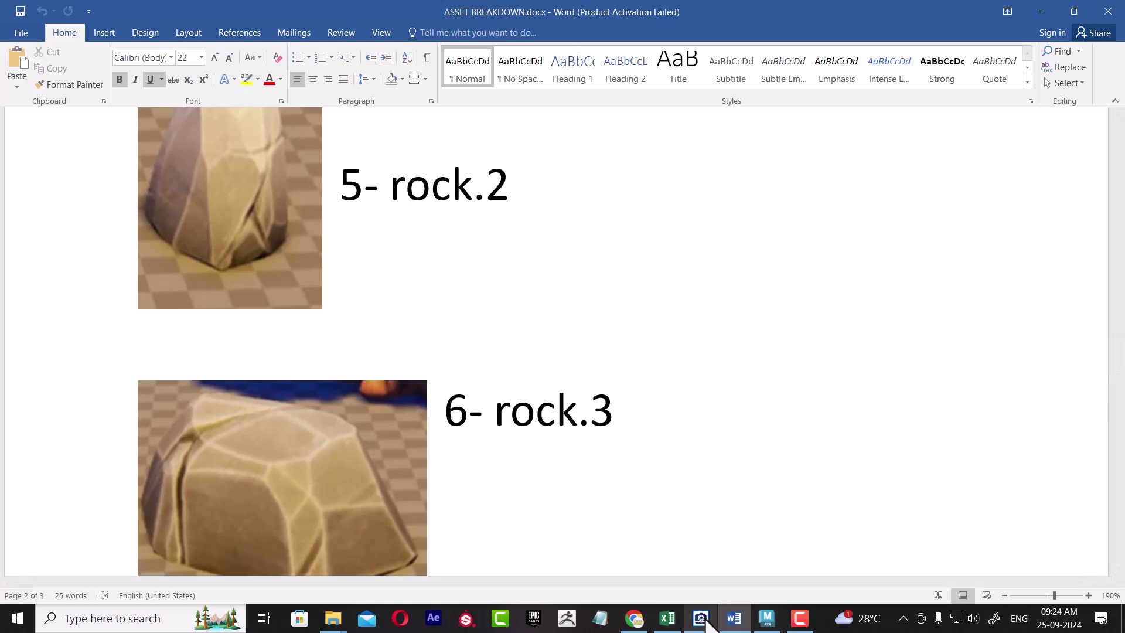
mouse_move(701, 618)
click(740, 525)
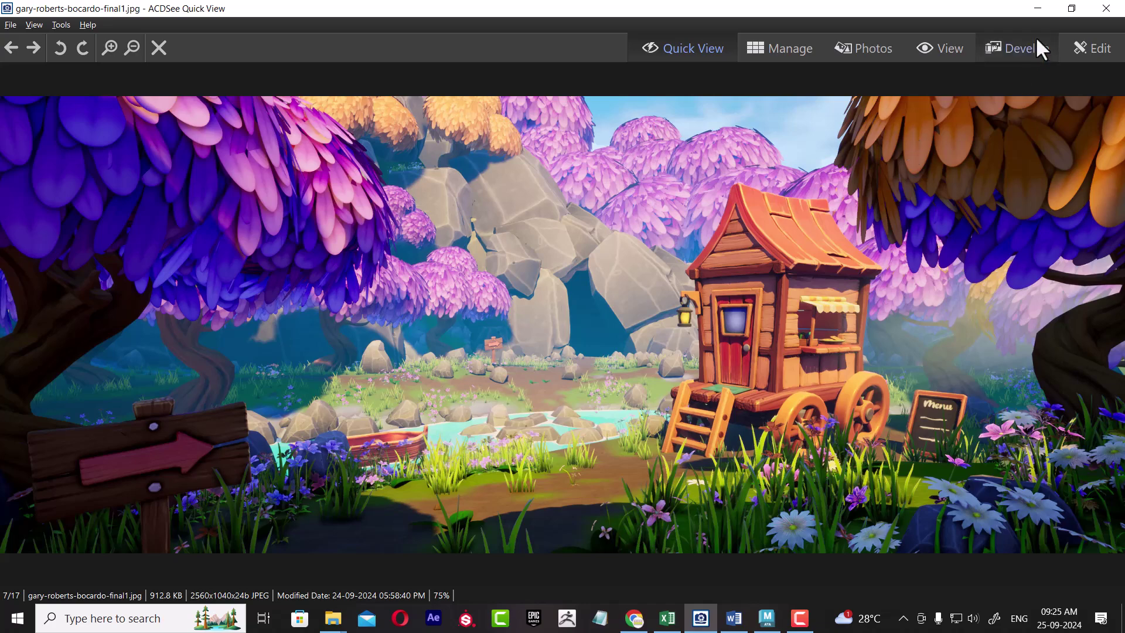
Step: Hide the reference image and scroll through Leaves, Trees and Flowers to 11- Sign Board
click(1038, 8)
scroll(692, 316, down, 3)
scroll(645, 358, down, 5)
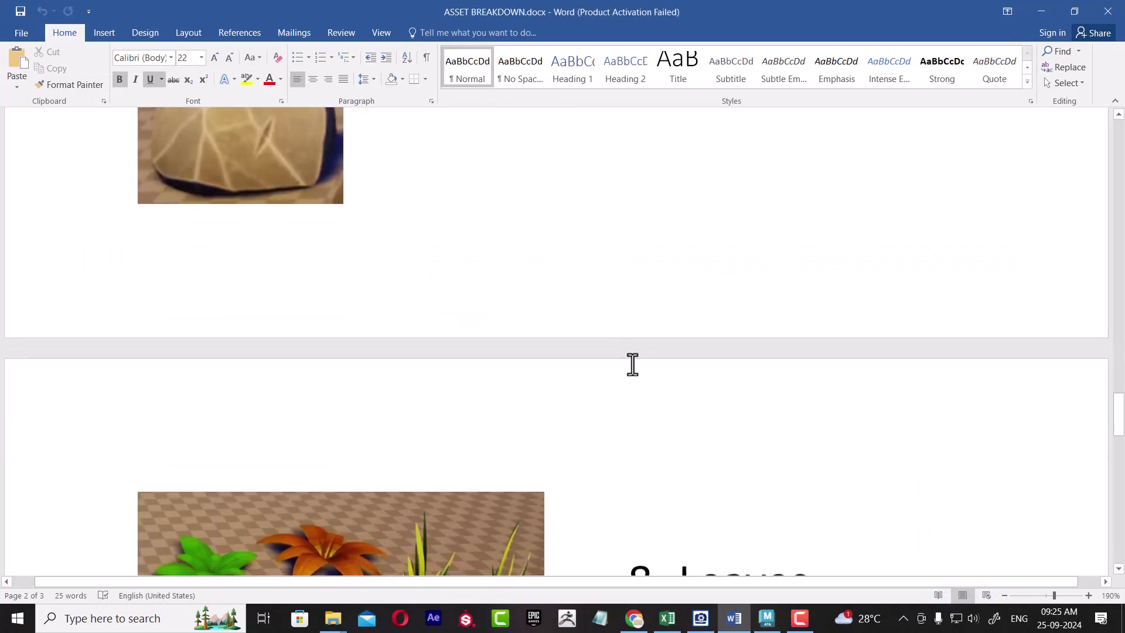
scroll(631, 370, down, 5)
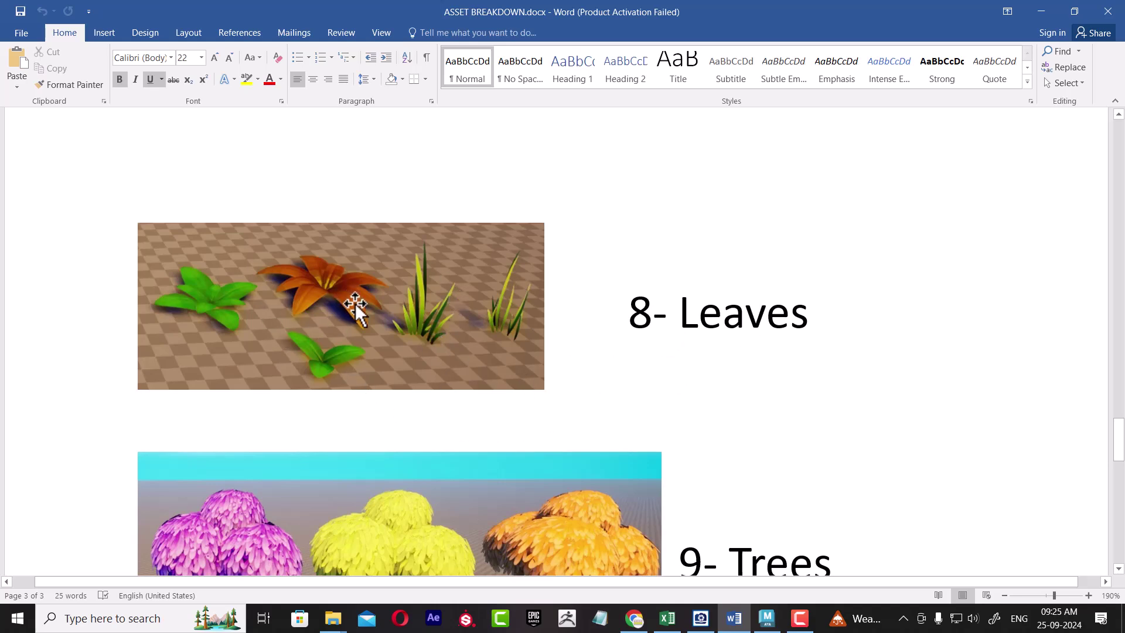
scroll(603, 369, up, 3)
scroll(605, 369, down, 3)
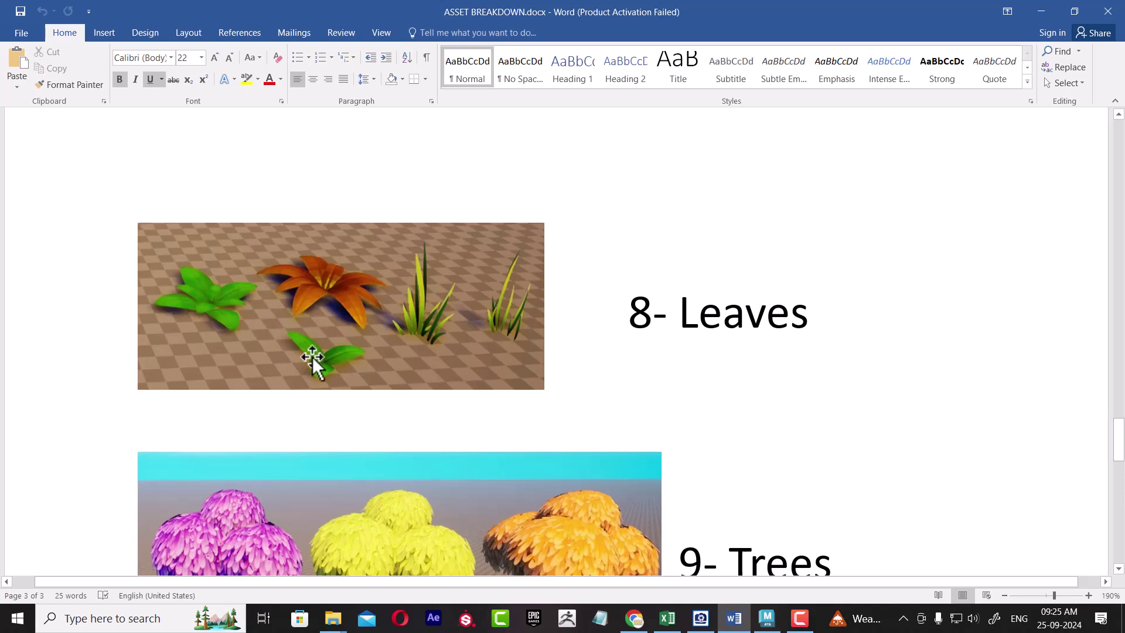
scroll(668, 357, down, 3)
scroll(688, 375, down, 1)
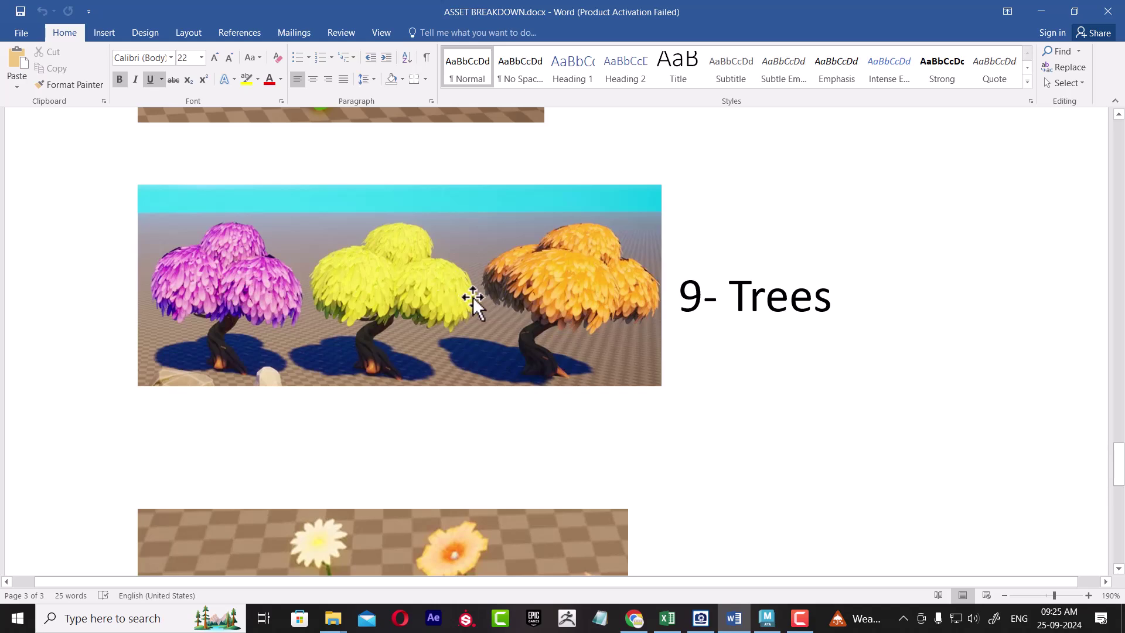
scroll(473, 297, down, 1)
scroll(477, 301, down, 3)
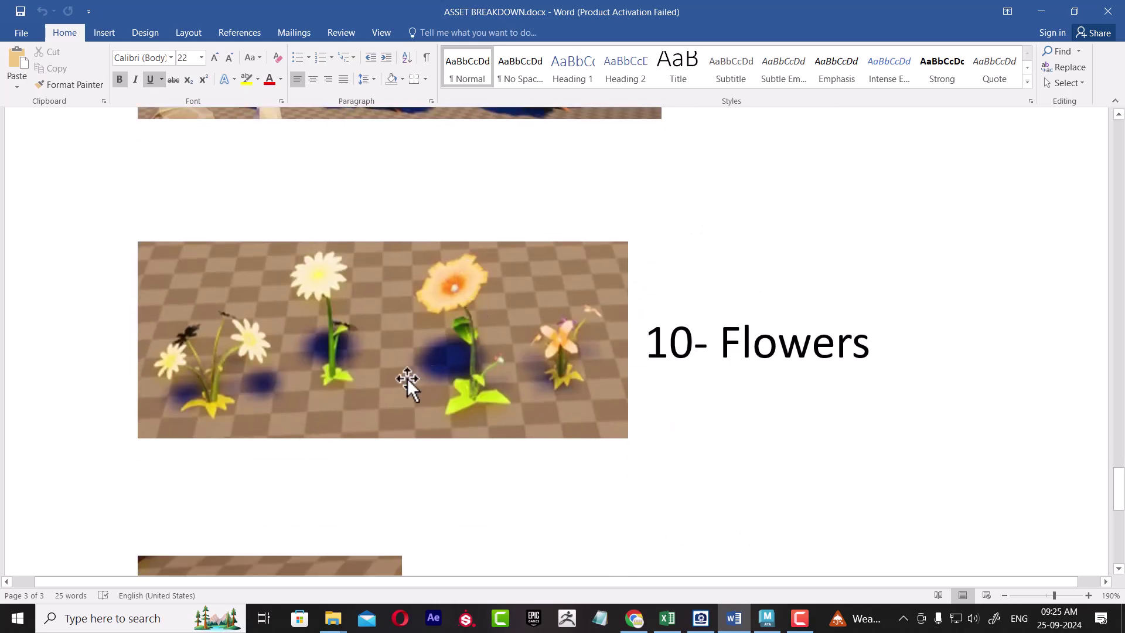
scroll(395, 354, down, 4)
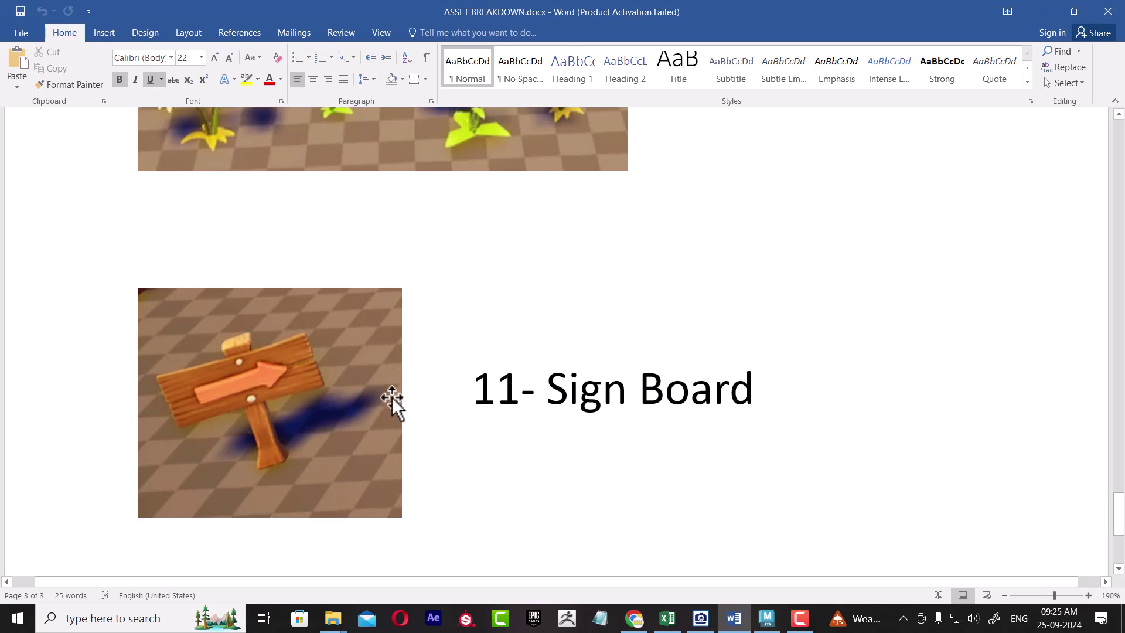
scroll(384, 400, down, 1)
scroll(393, 386, down, 4)
Step: Scroll back to the document's top and restore the fantasy scene image in ACDSee
scroll(417, 385, up, 4)
scroll(420, 389, up, 7)
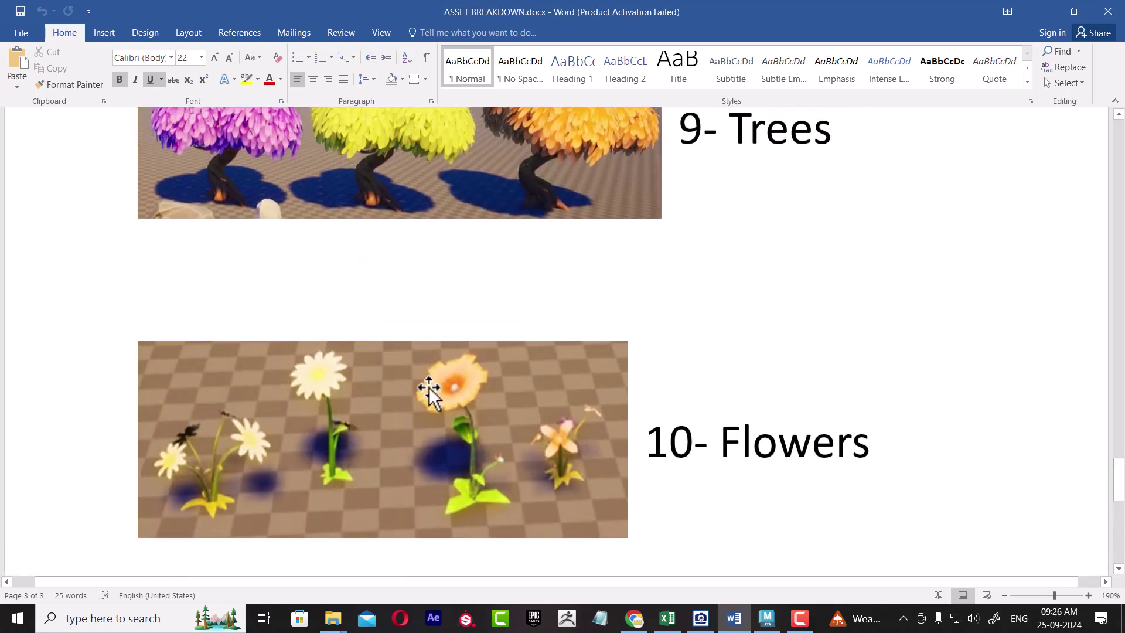
scroll(430, 389, up, 8)
scroll(431, 388, up, 5)
scroll(434, 387, up, 5)
scroll(438, 389, up, 5)
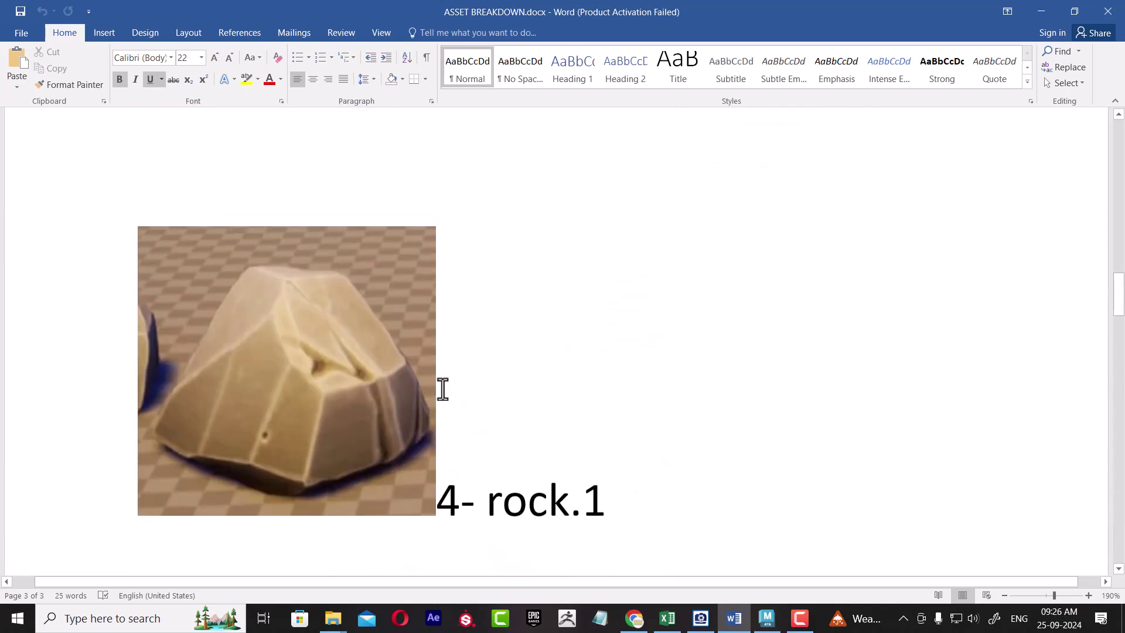
scroll(441, 392, up, 5)
scroll(446, 389, up, 5)
scroll(447, 393, up, 4)
scroll(451, 410, up, 3)
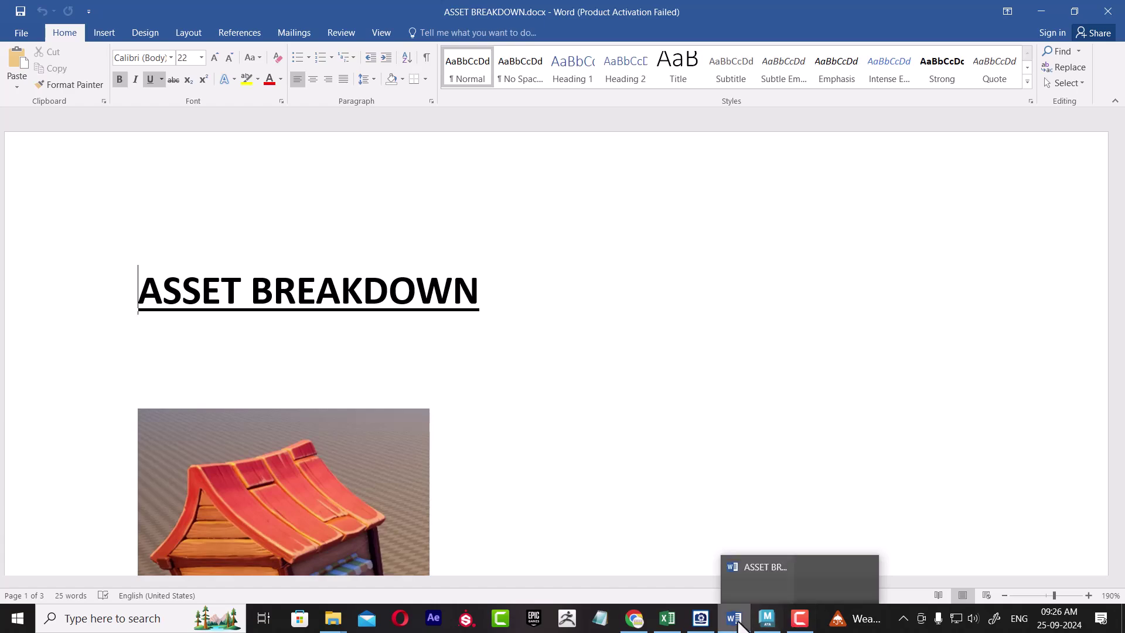
click(702, 619)
scroll(679, 422, down, 1)
Step: Show casita-01, image 4/17, the grey sculpt sheet, zoomed to 150% on the roof
scroll(679, 411, up, 1)
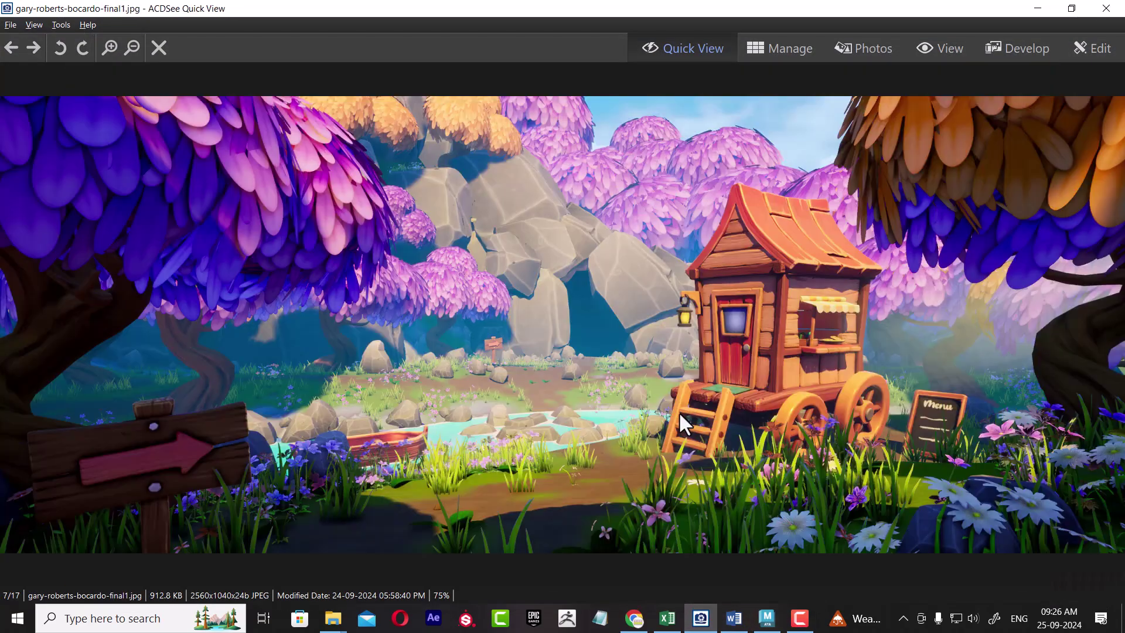
click(800, 618)
scroll(358, 88, up, 3)
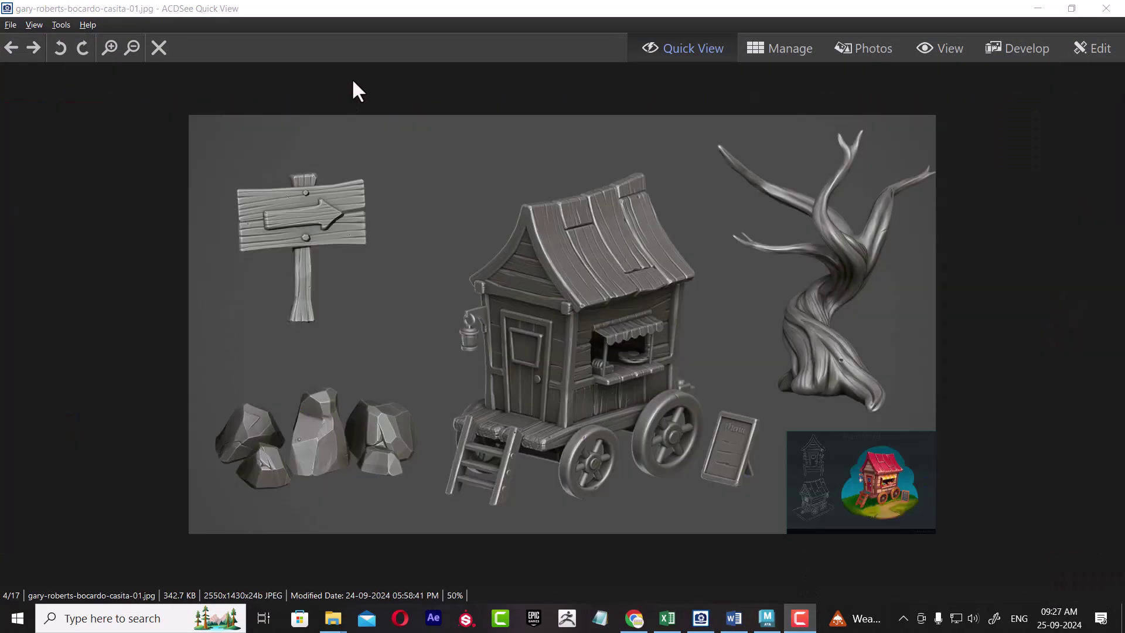
click(335, 175)
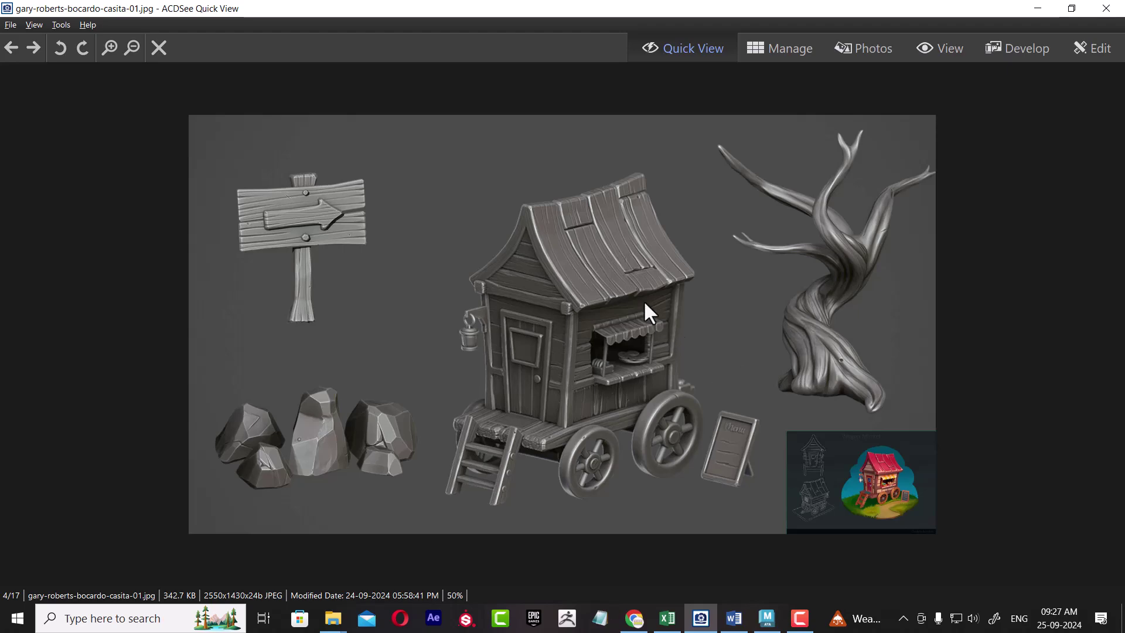
scroll(645, 304, up, 2)
scroll(646, 292, up, 2)
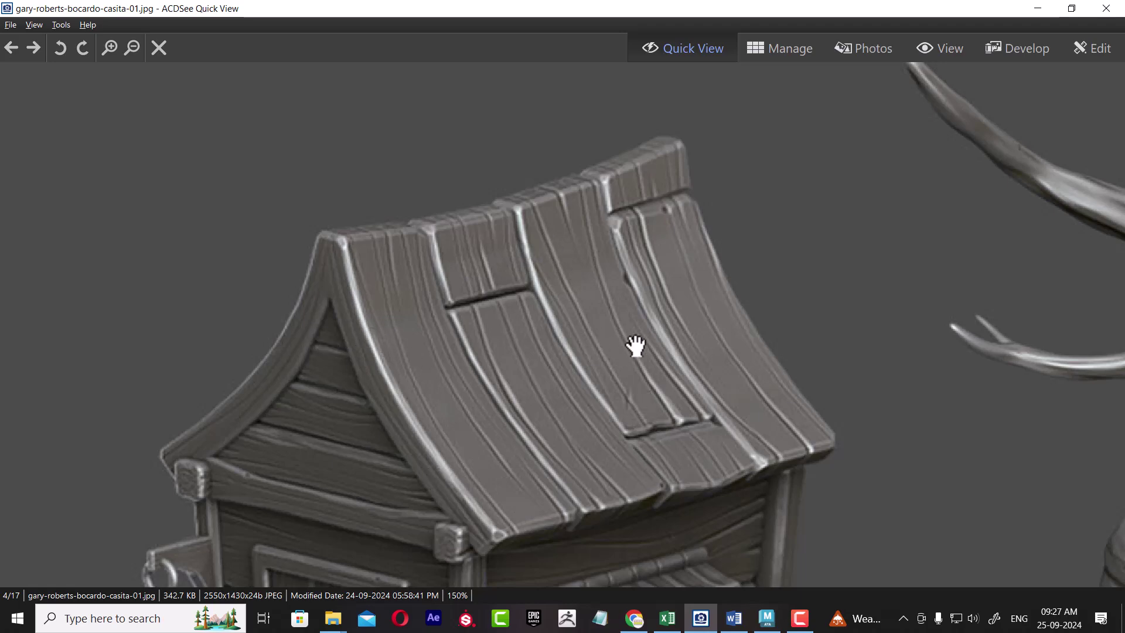
Step: Pan and zoom over the wagon house body, wheels, roof lantern, rocks and ladder
drag(635, 346, 786, 156)
drag(656, 378, 661, 209)
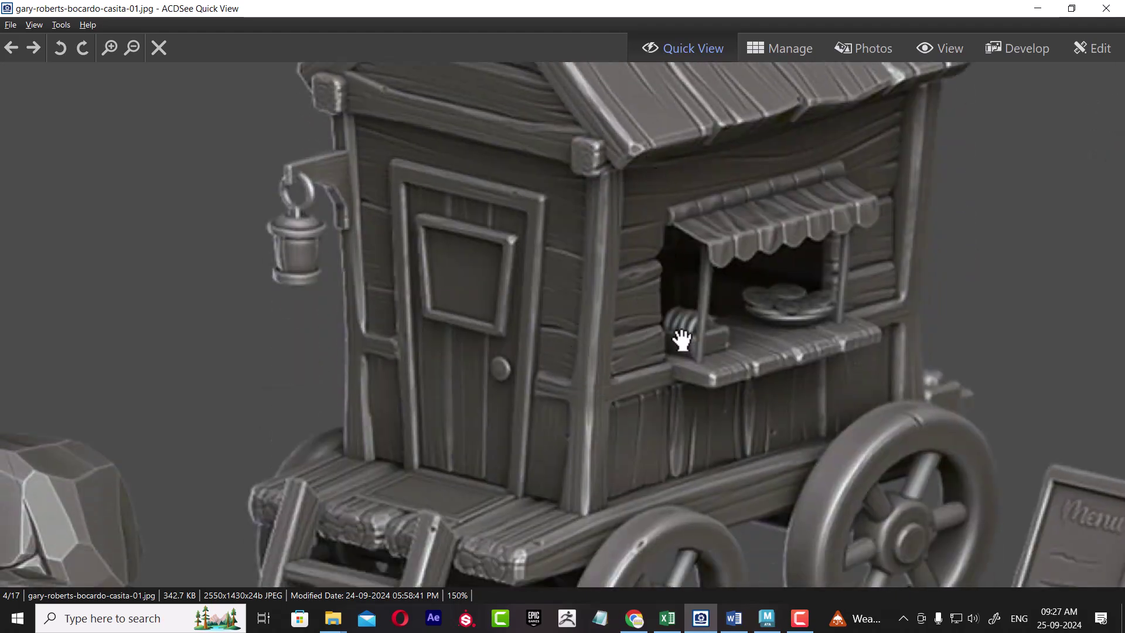
mouse_move(668, 314)
mouse_down()
mouse_move(694, 213)
mouse_move(685, 306)
mouse_up()
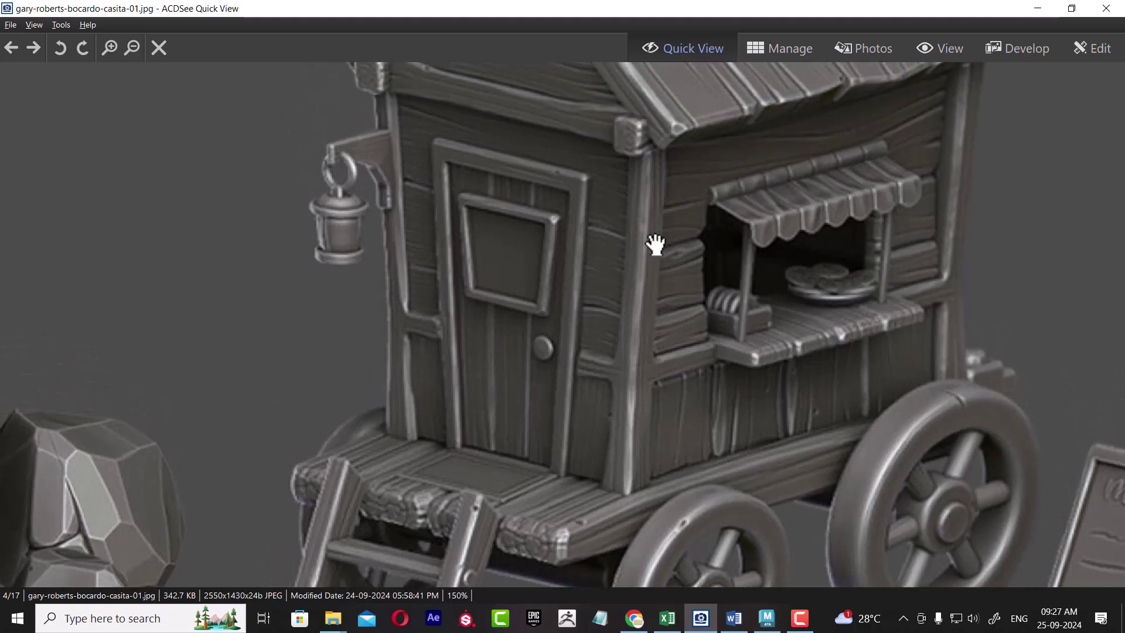
mouse_move(691, 238)
mouse_down()
mouse_move(785, 510)
mouse_move(804, 322)
mouse_up()
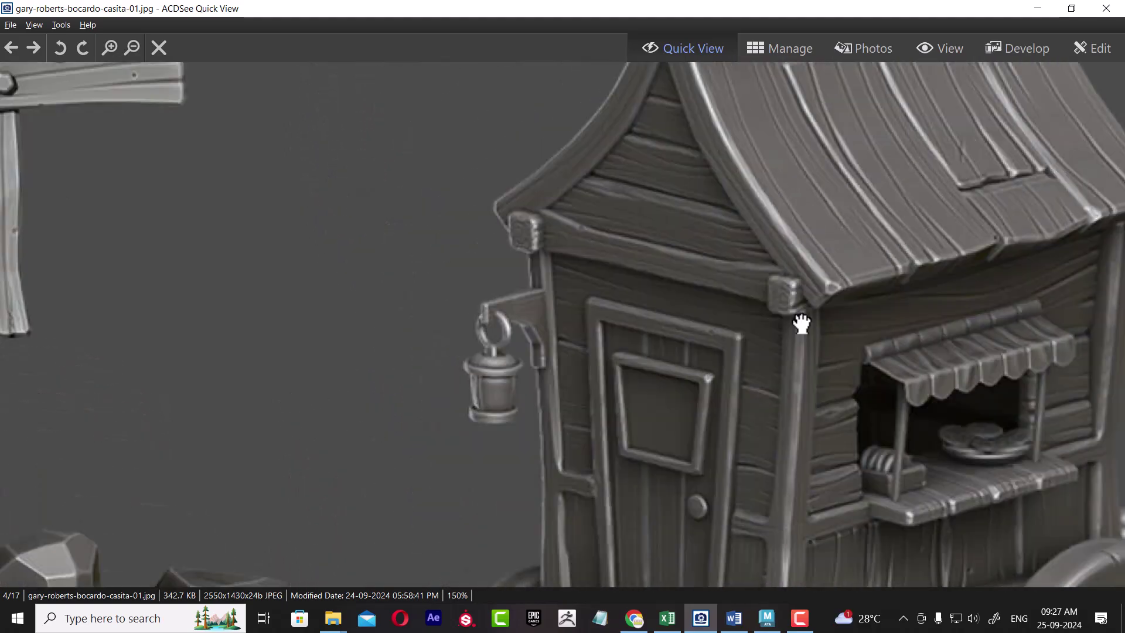
drag(711, 319, 774, 296)
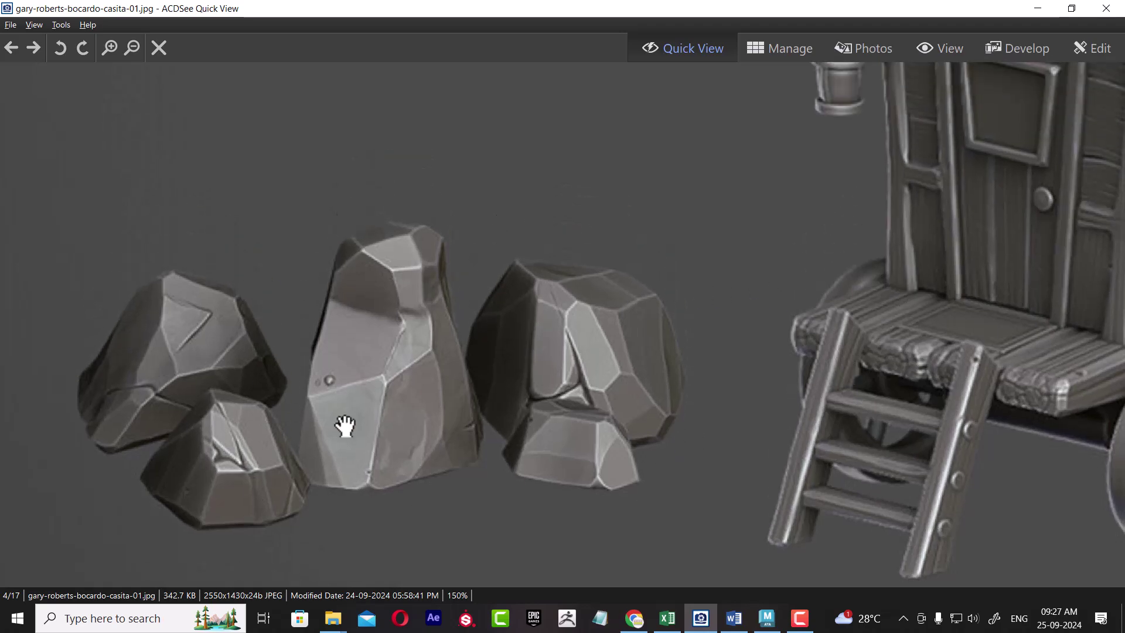
scroll(762, 515, up, 5)
scroll(568, 445, up, 5)
scroll(308, 329, up, 1)
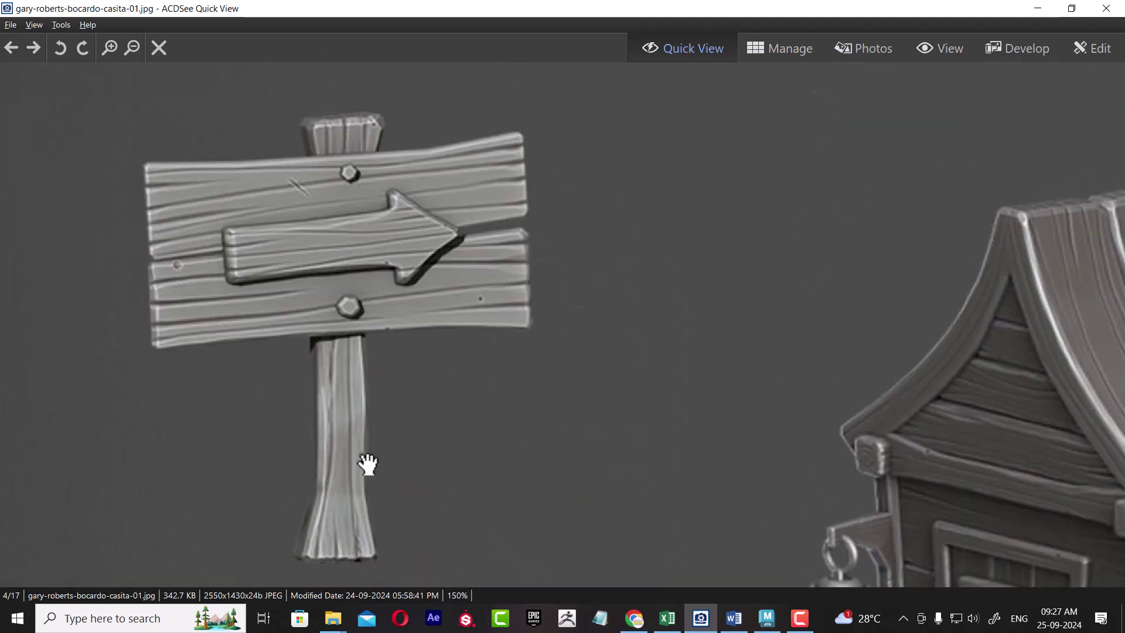
scroll(344, 414, down, 5)
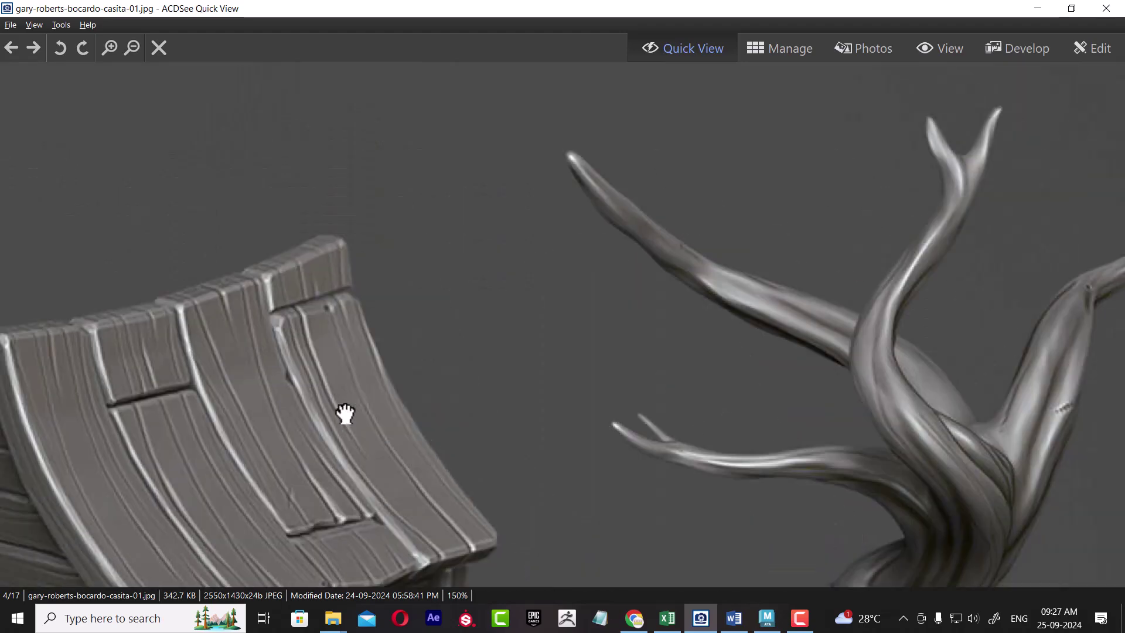
scroll(695, 393, down, 3)
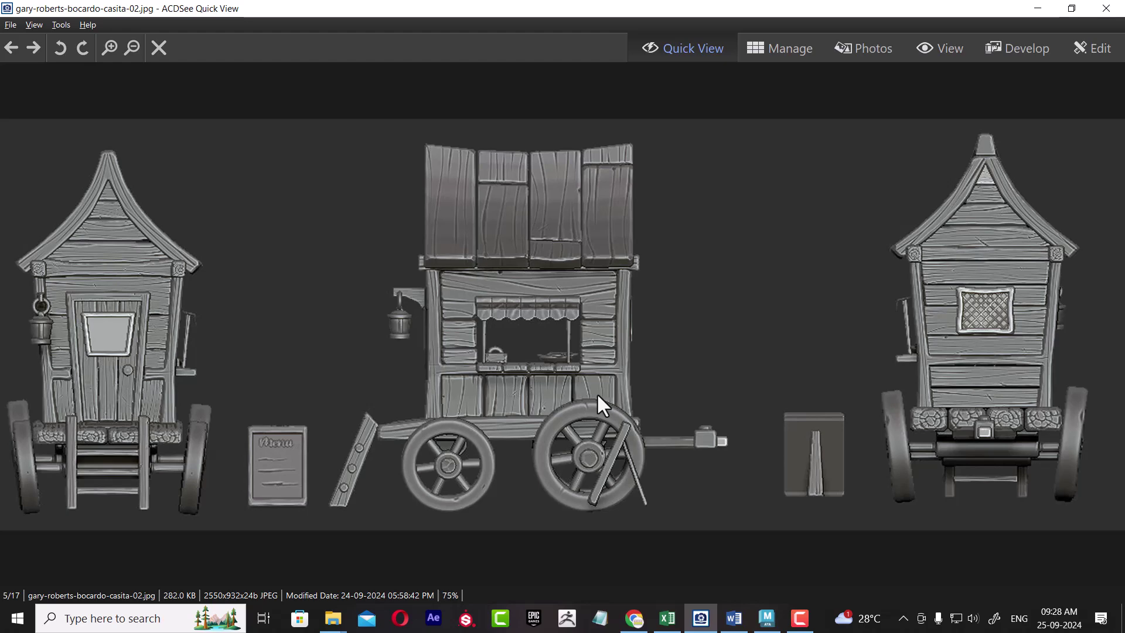
Step: Advance to casita-03 and final1, then dismiss the 'Cannot Find Images' warning
key(Right)
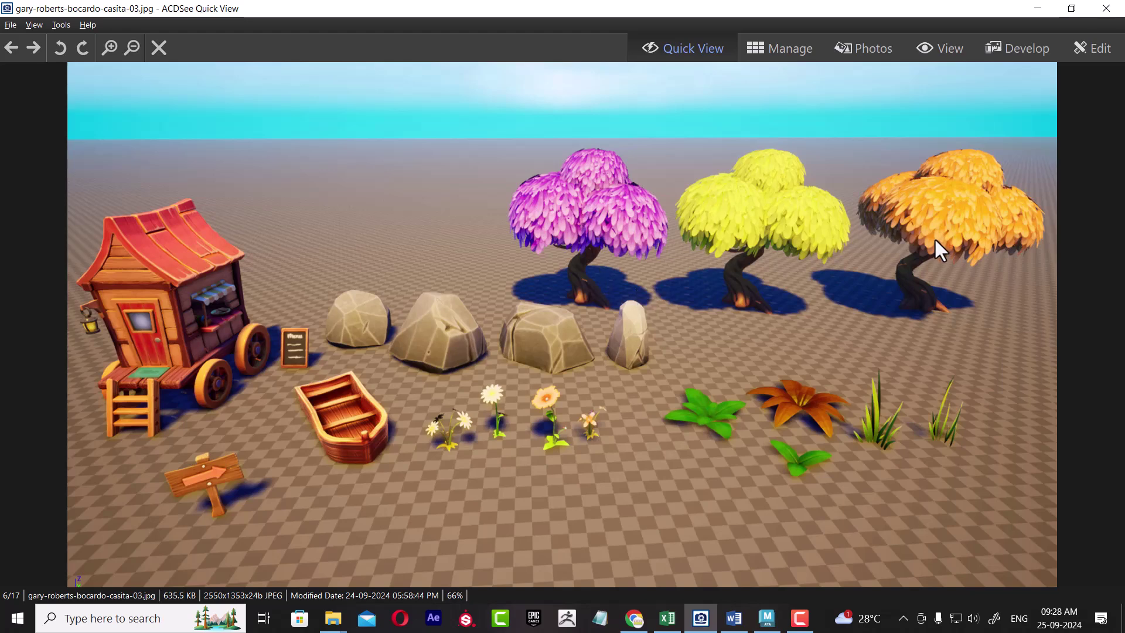
key(Right)
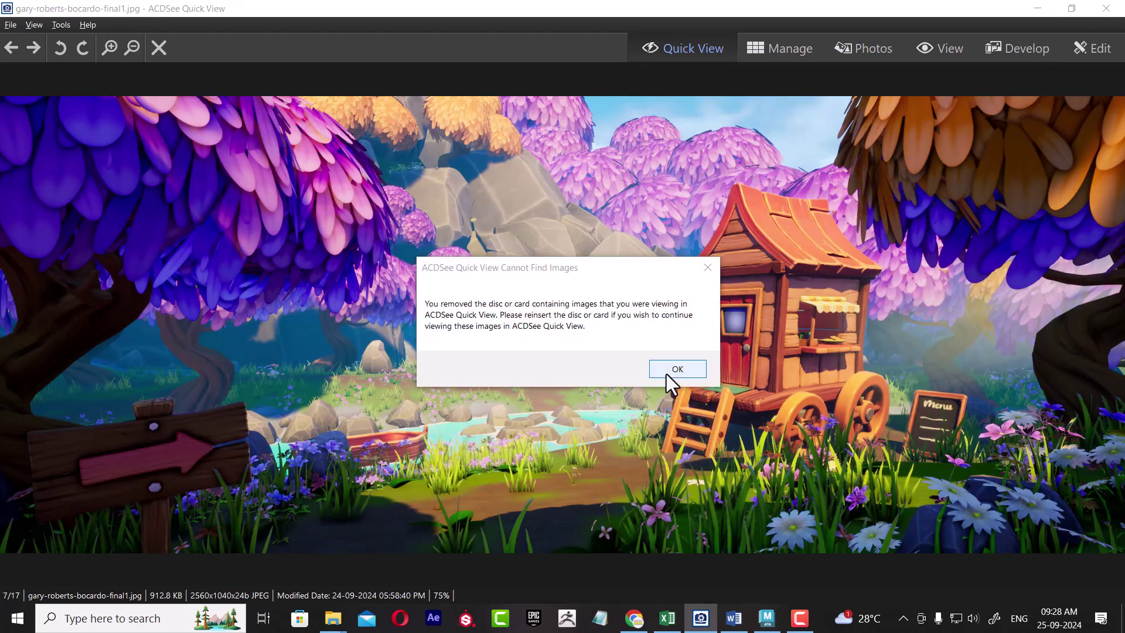
click(711, 267)
click(729, 293)
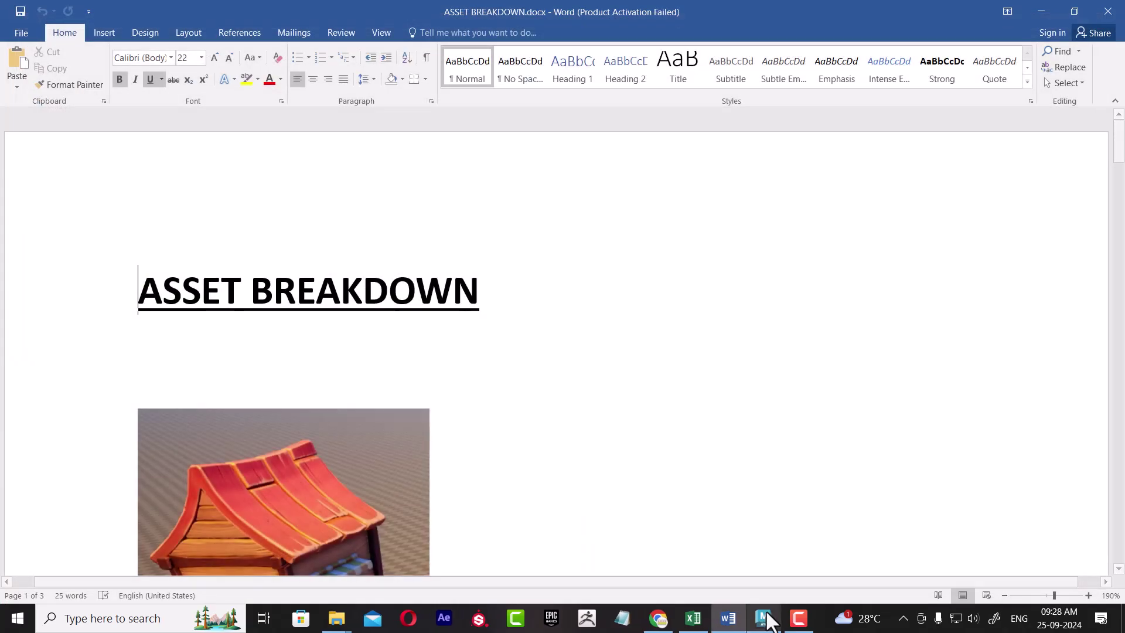
Step: Scroll Word down to 11- Sign Board and hide the white space between pages
scroll(503, 475, down, 3)
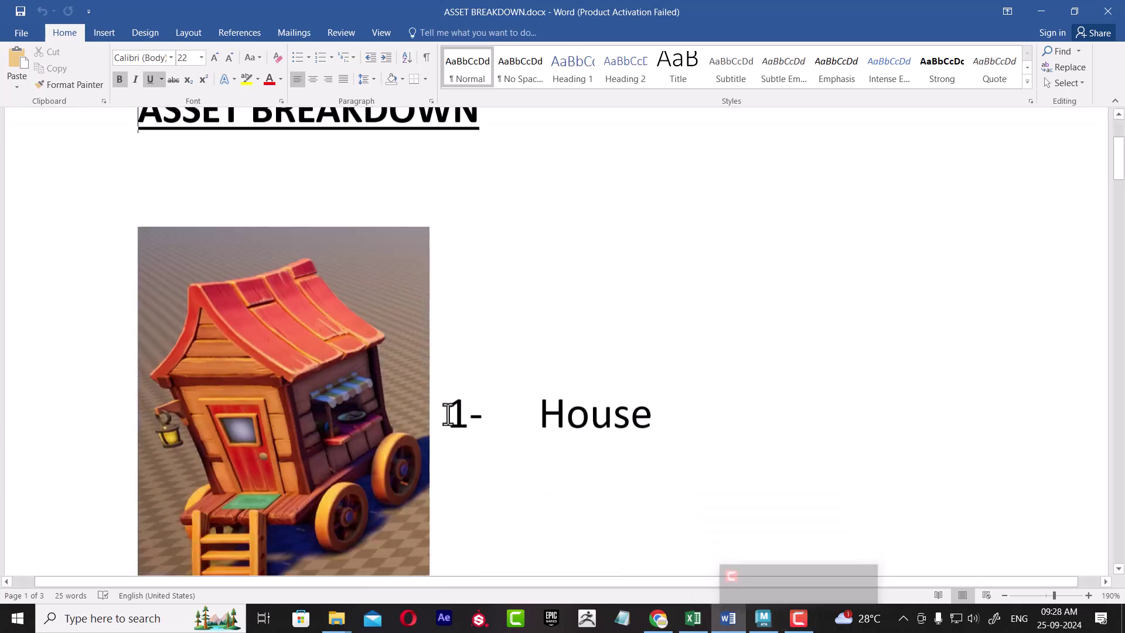
scroll(446, 409, down, 5)
scroll(446, 409, down, 5)
scroll(436, 425, down, 5)
scroll(437, 407, down, 5)
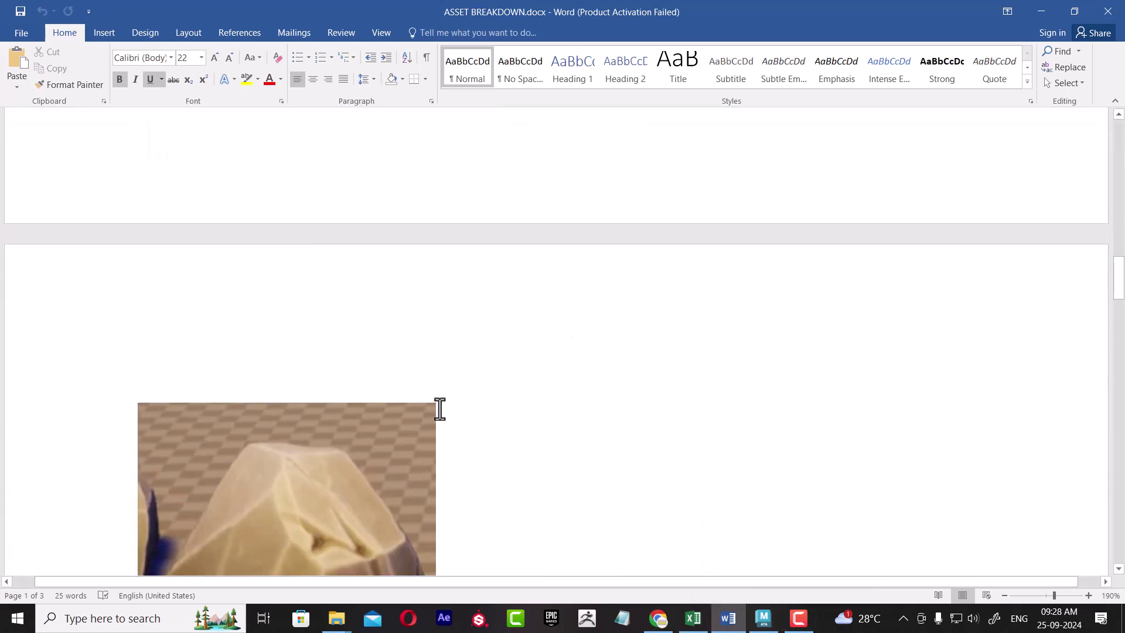
scroll(436, 407, down, 5)
scroll(437, 409, down, 4)
scroll(436, 409, down, 5)
scroll(436, 409, down, 5)
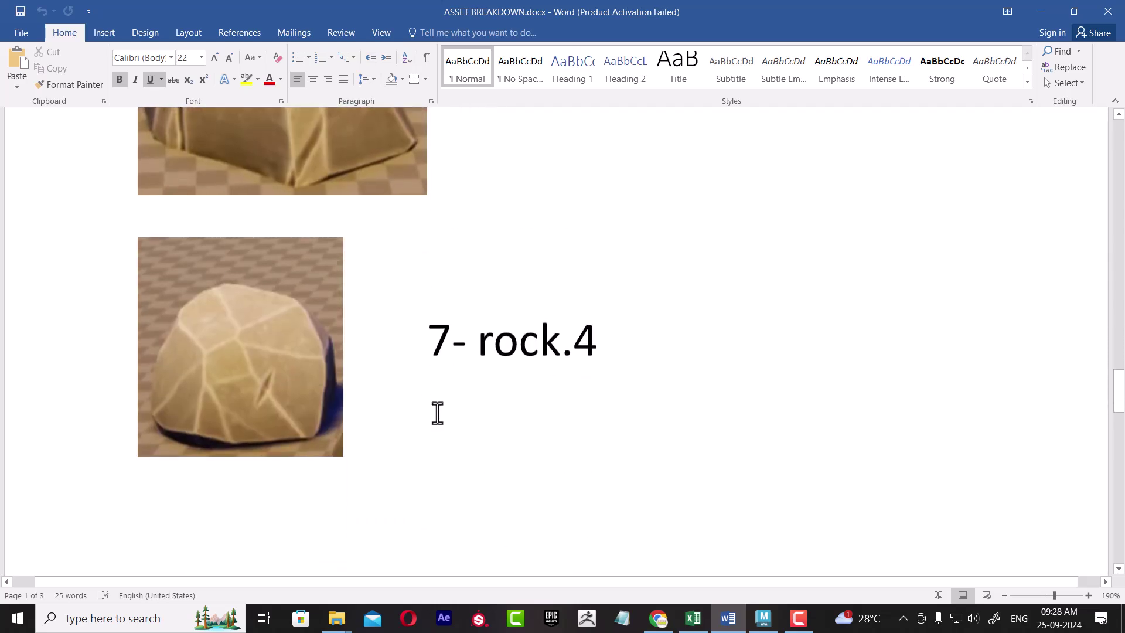
scroll(437, 409, down, 5)
scroll(436, 409, down, 5)
scroll(435, 403, down, 4)
scroll(435, 404, down, 5)
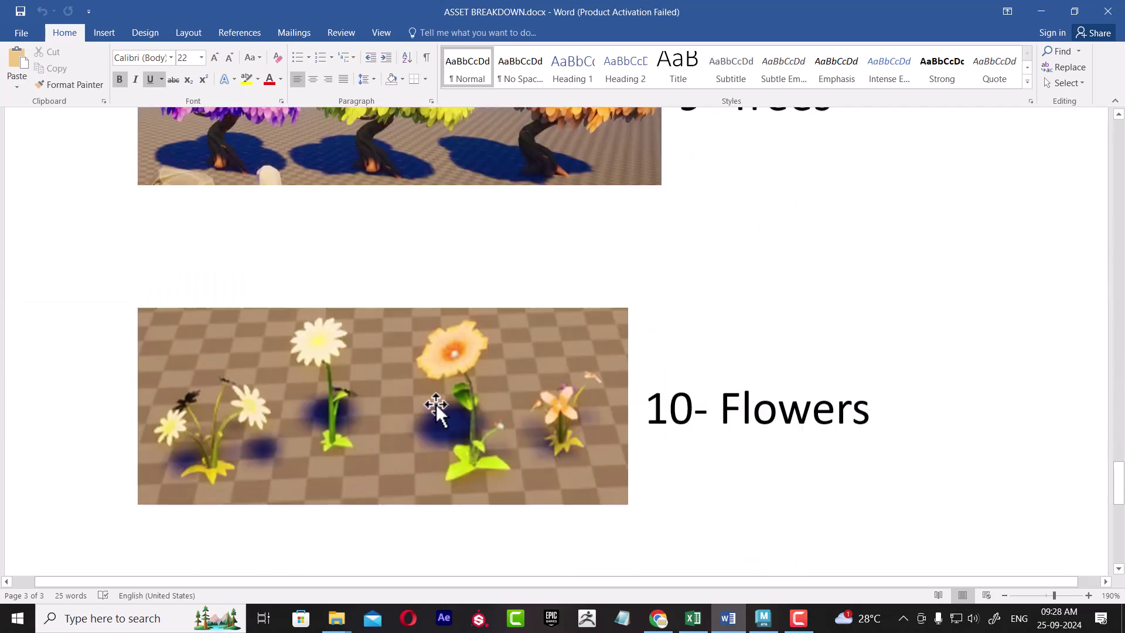
scroll(435, 403, down, 2)
scroll(430, 397, down, 4)
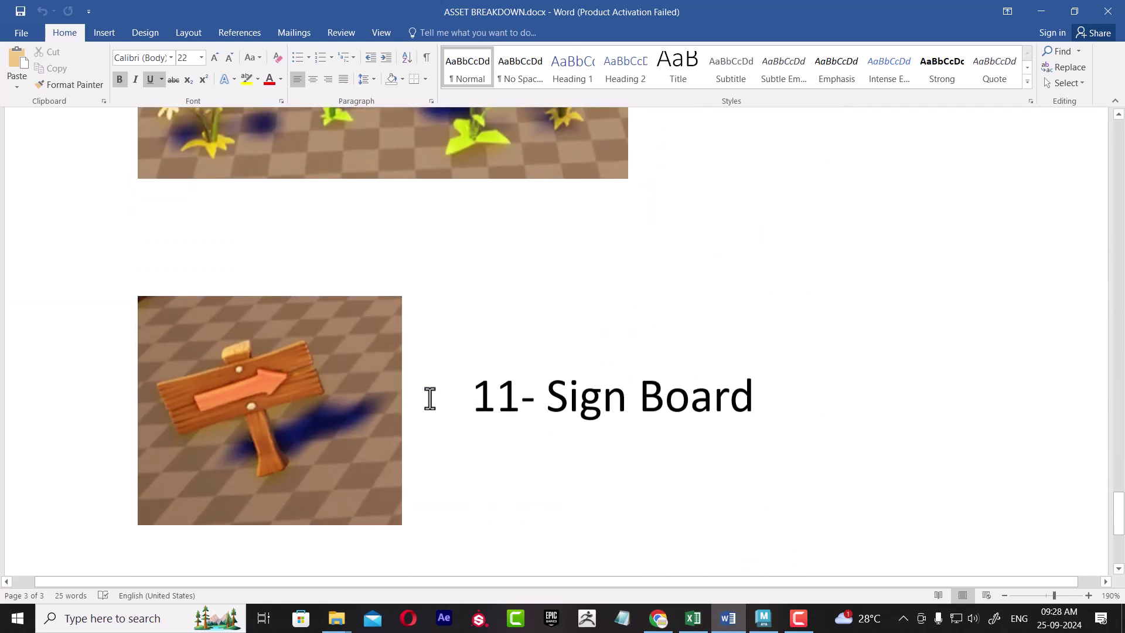
scroll(430, 397, down, 3)
key(shift+Down)
scroll(359, 370, down, 2)
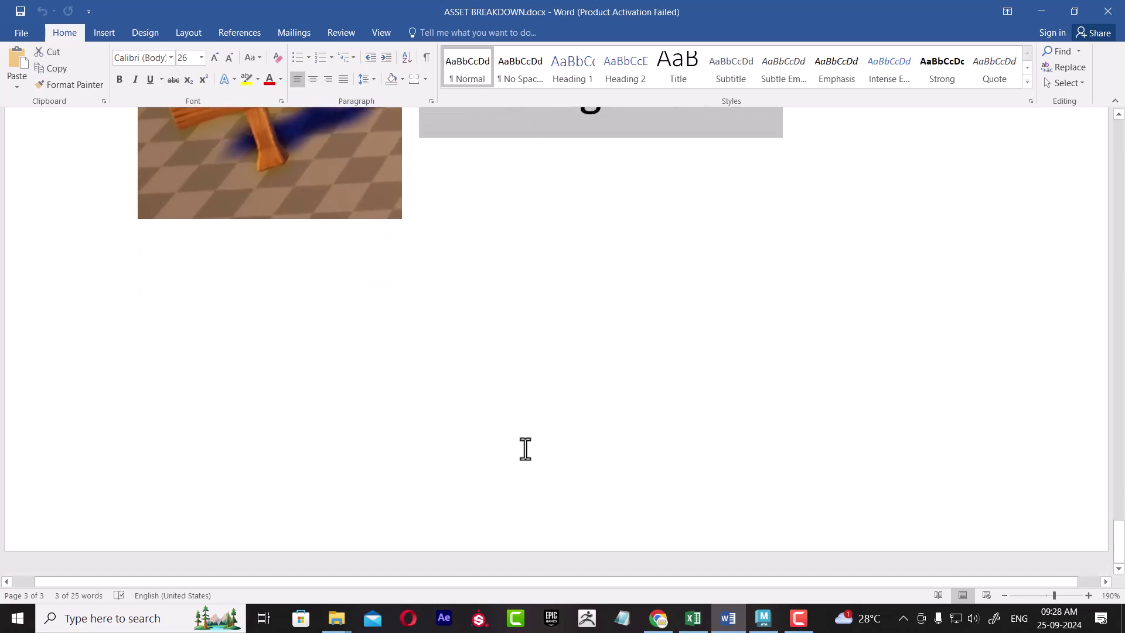
double_click(727, 554)
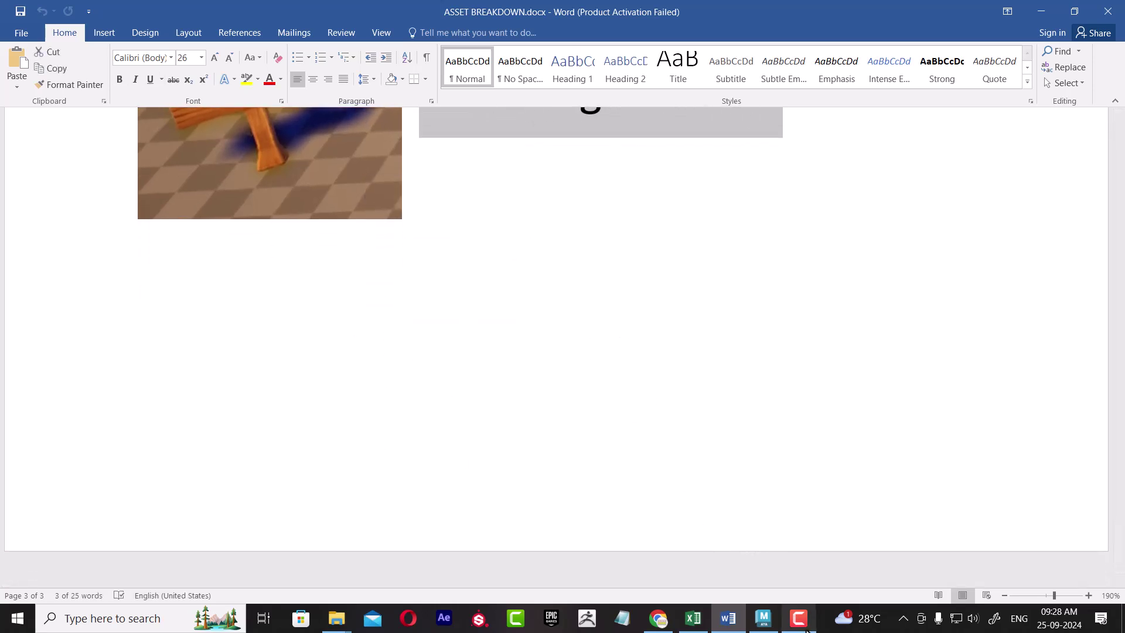
click(663, 322)
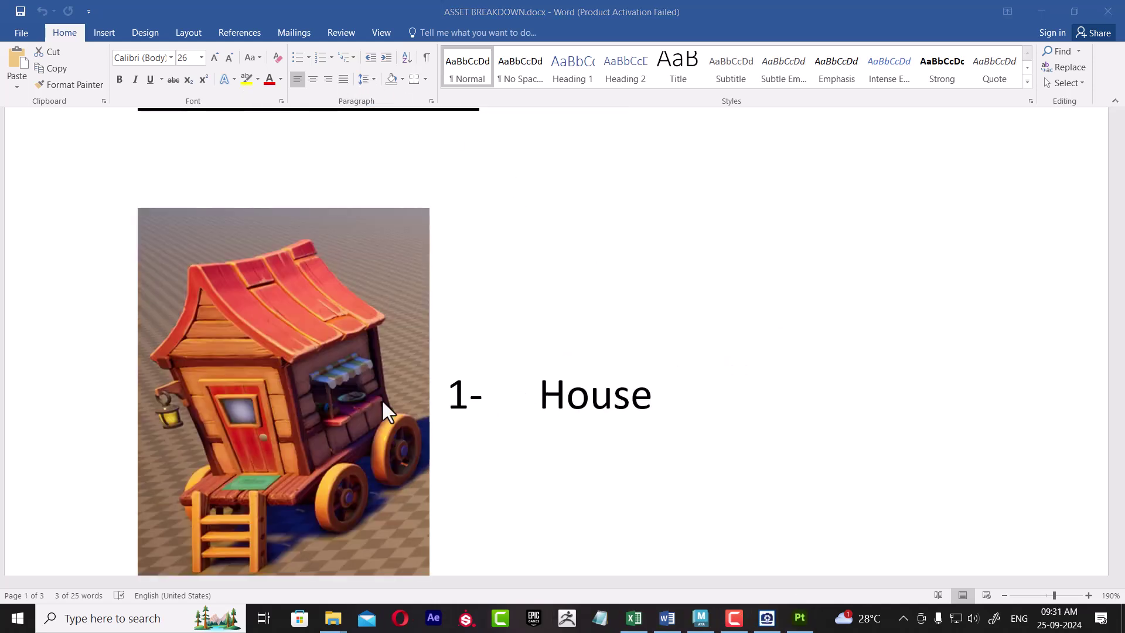
Step: Review the Sign Board section's pages and select the 11- Sign Board heading
scroll(383, 404, down, 3)
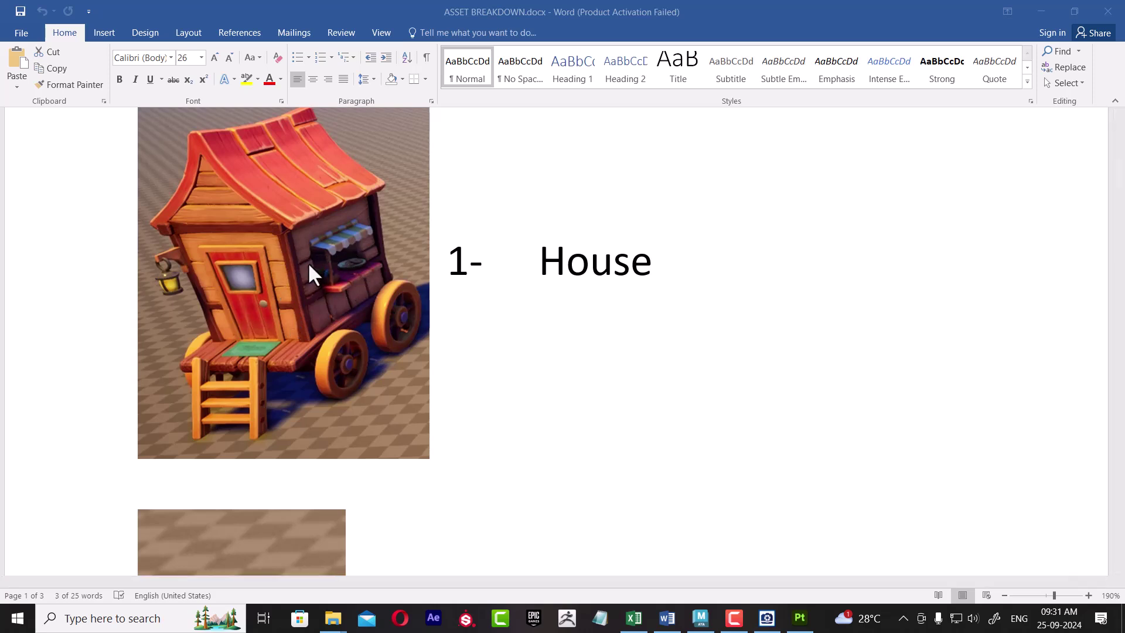
scroll(309, 267, down, 1)
scroll(293, 363, down, 5)
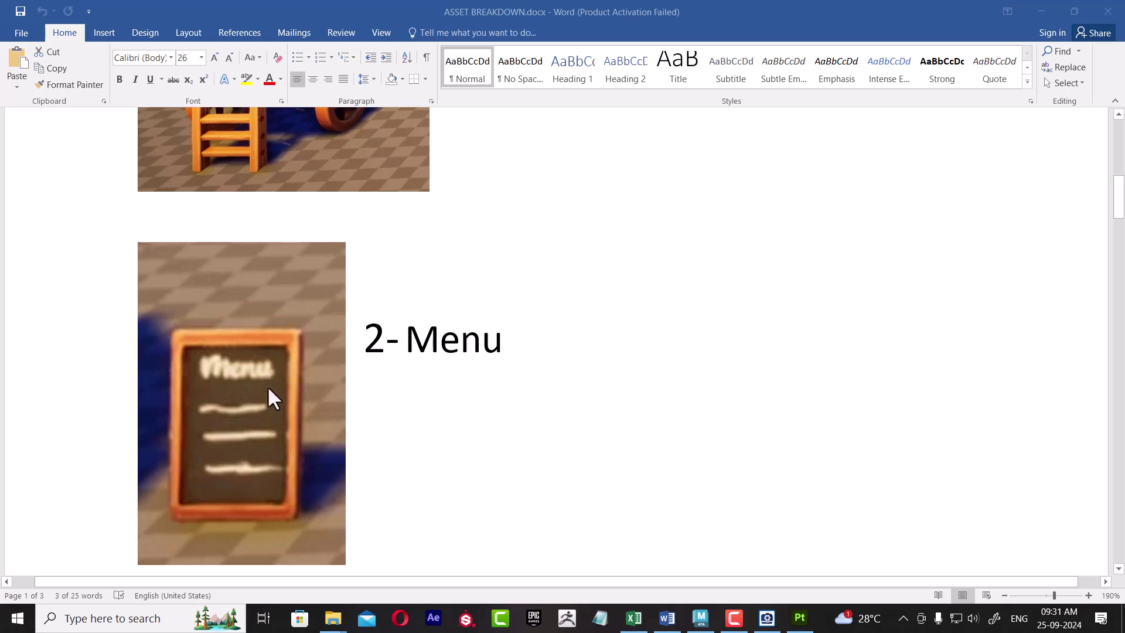
scroll(268, 387, down, 3)
scroll(269, 388, down, 2)
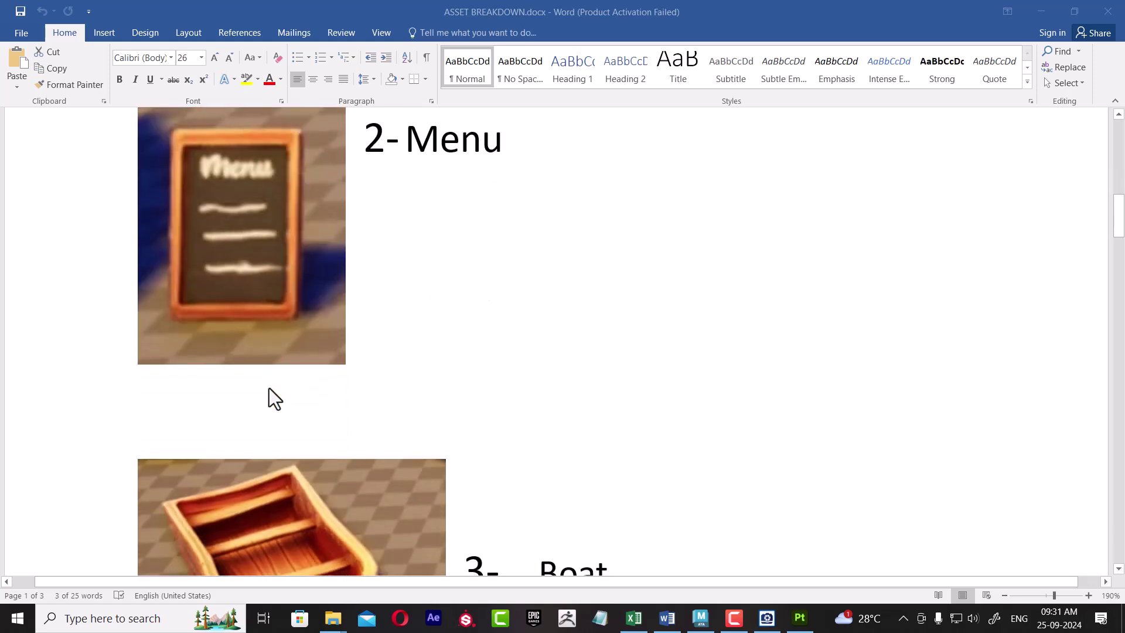
scroll(269, 388, down, 6)
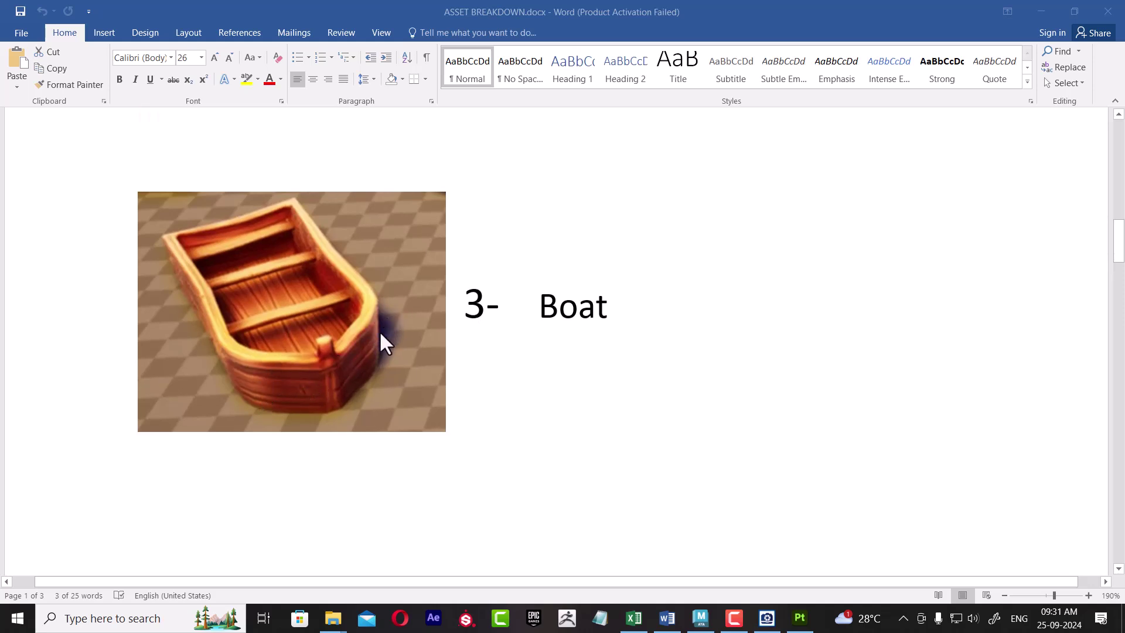
scroll(380, 333, down, 4)
scroll(378, 346, down, 5)
scroll(374, 367, down, 3)
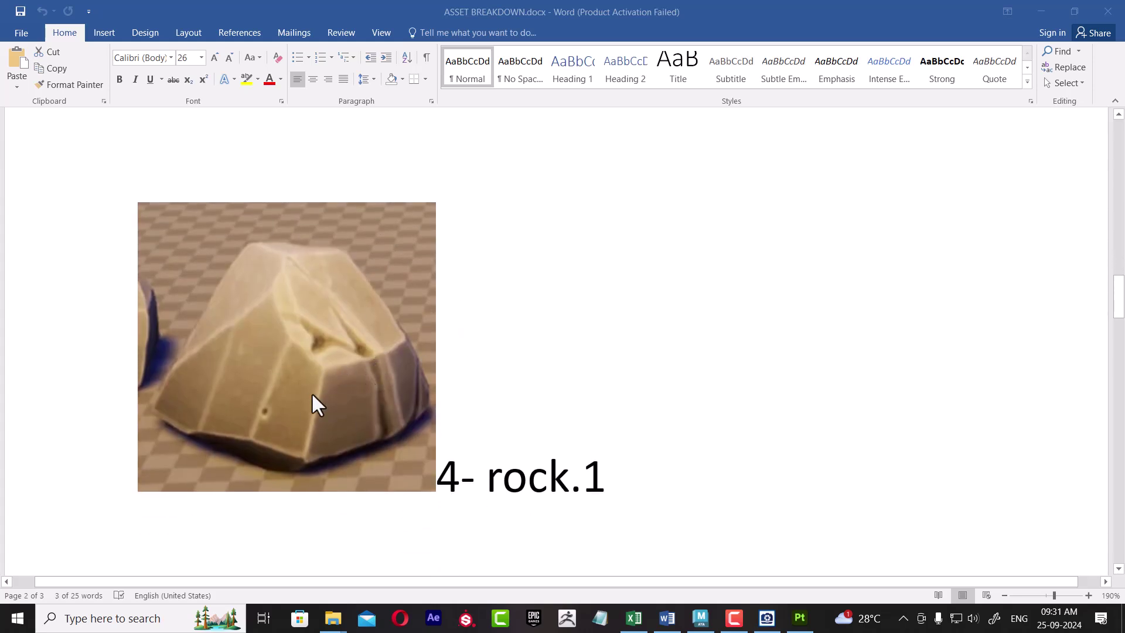
scroll(314, 389, down, 5)
scroll(319, 389, down, 1)
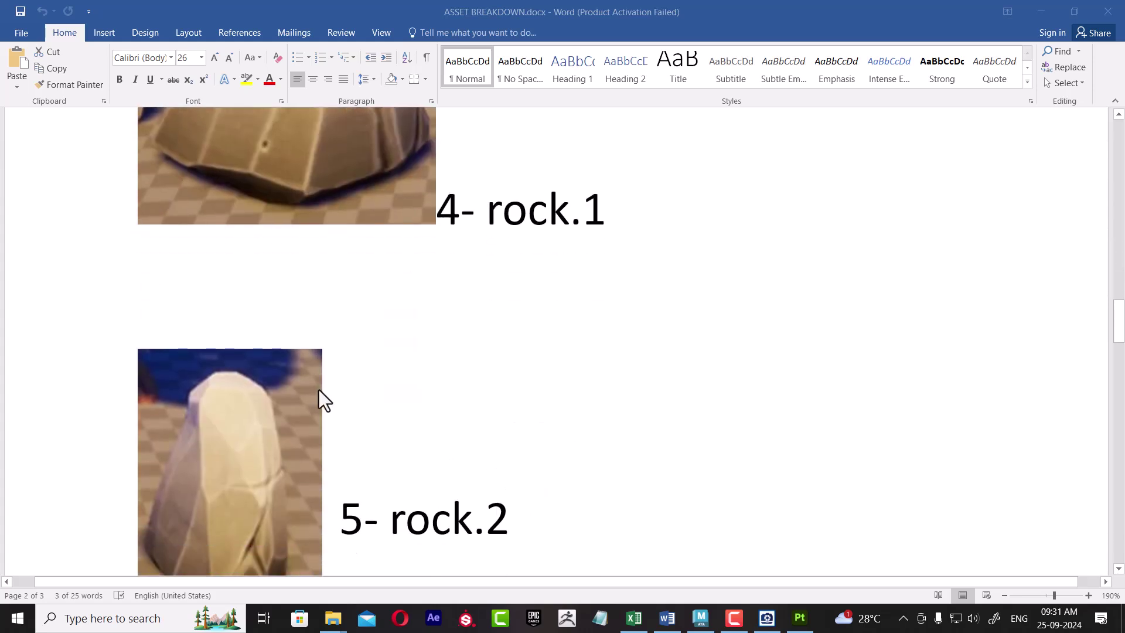
scroll(322, 390, down, 3)
scroll(323, 389, down, 1)
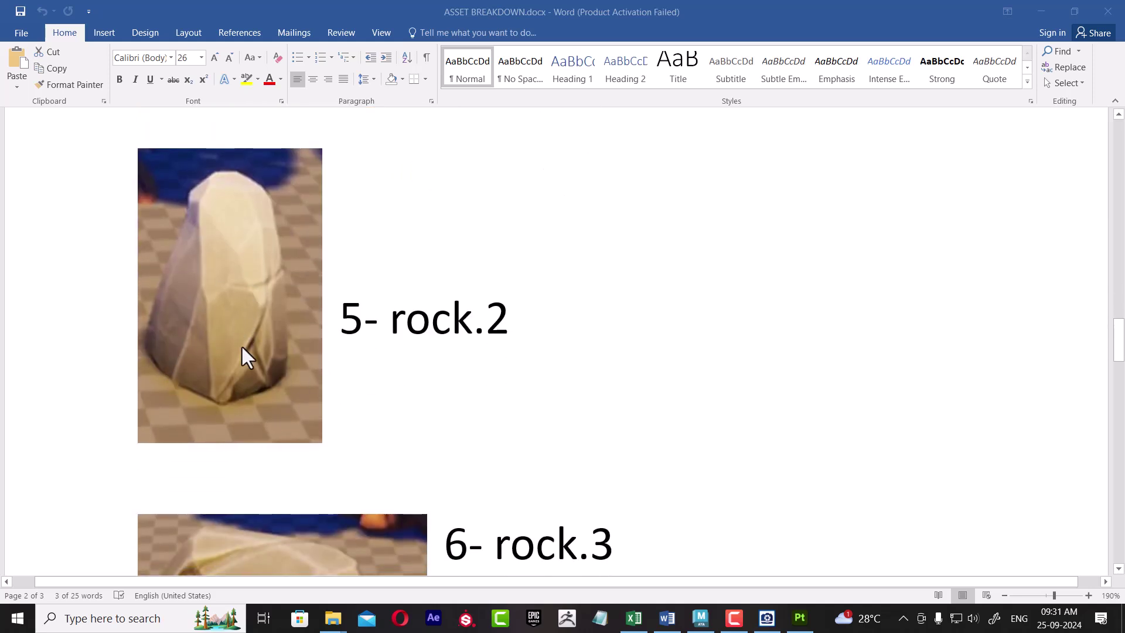
scroll(252, 319, down, 1)
scroll(266, 336, down, 2)
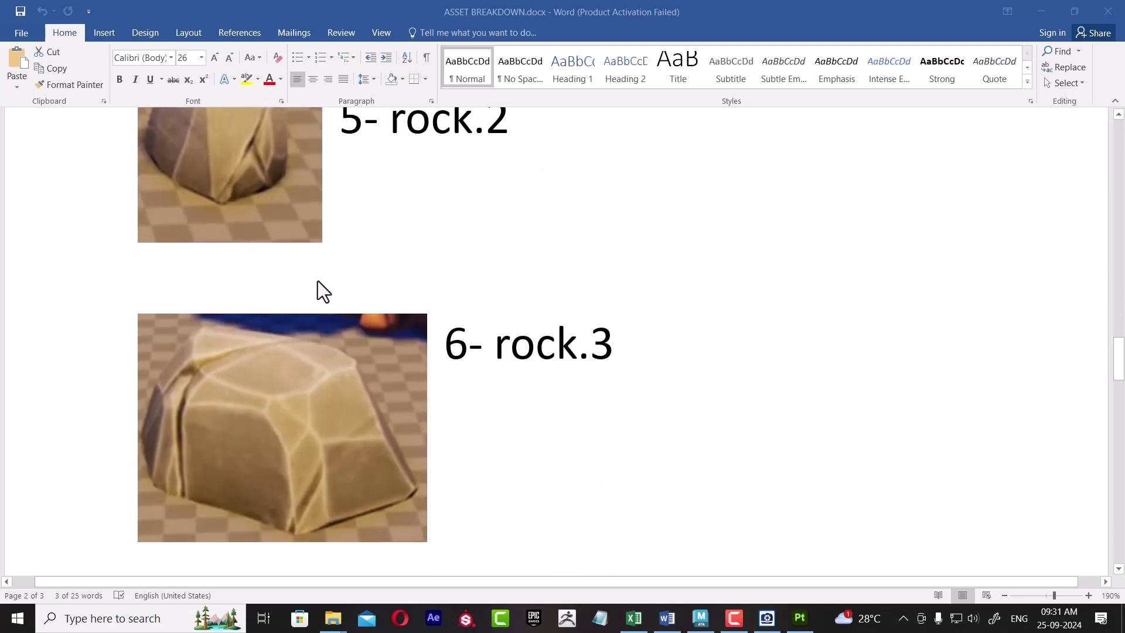
scroll(325, 354, down, 3)
scroll(326, 356, up, 3)
scroll(333, 352, up, 4)
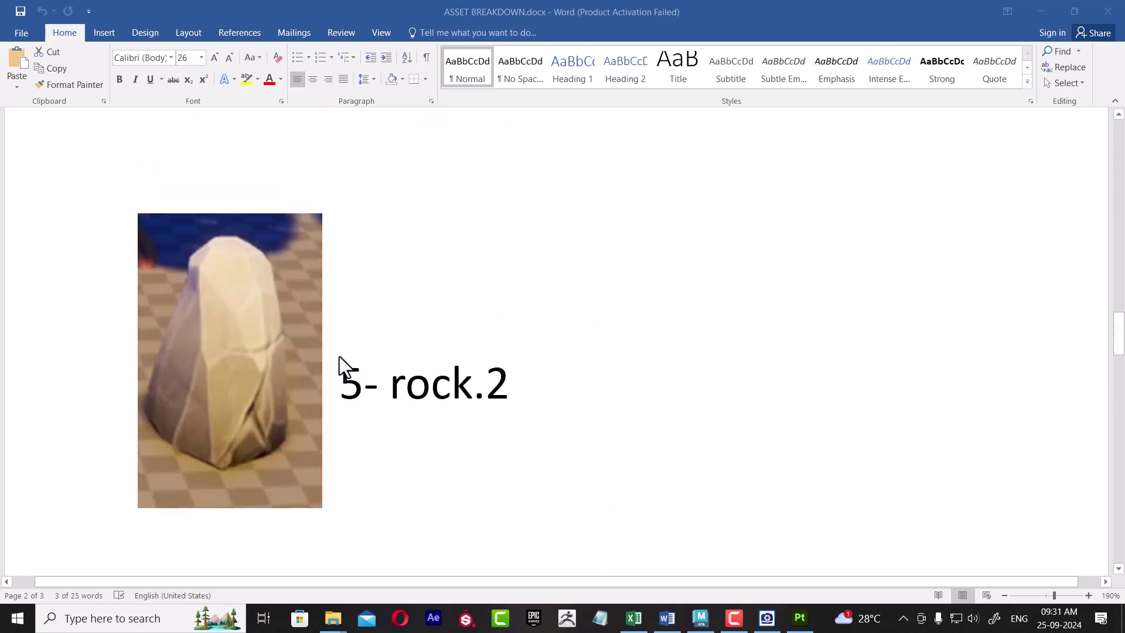
scroll(341, 339, up, 4)
scroll(319, 363, down, 4)
scroll(304, 410, down, 5)
scroll(352, 387, down, 1)
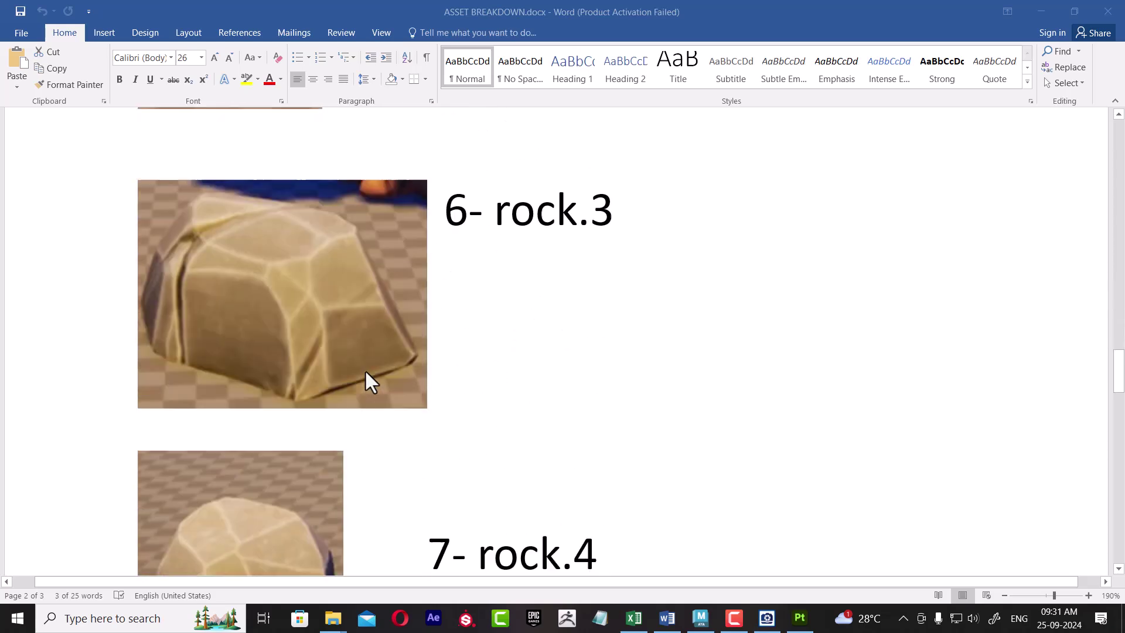
scroll(367, 382, down, 4)
scroll(420, 296, down, 4)
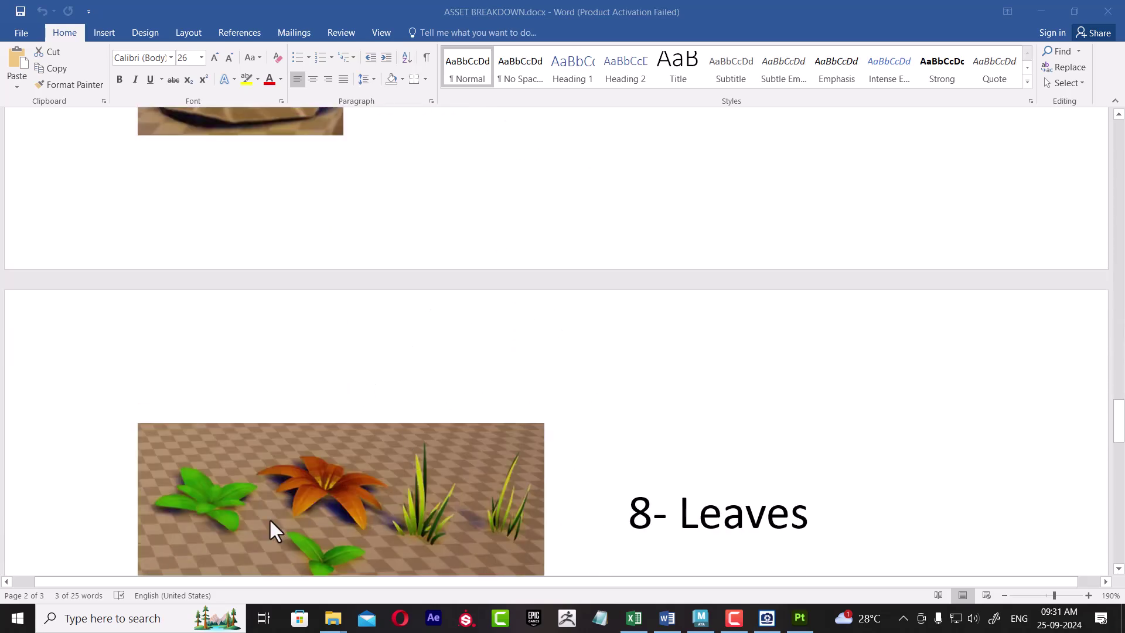
scroll(316, 457, down, 2)
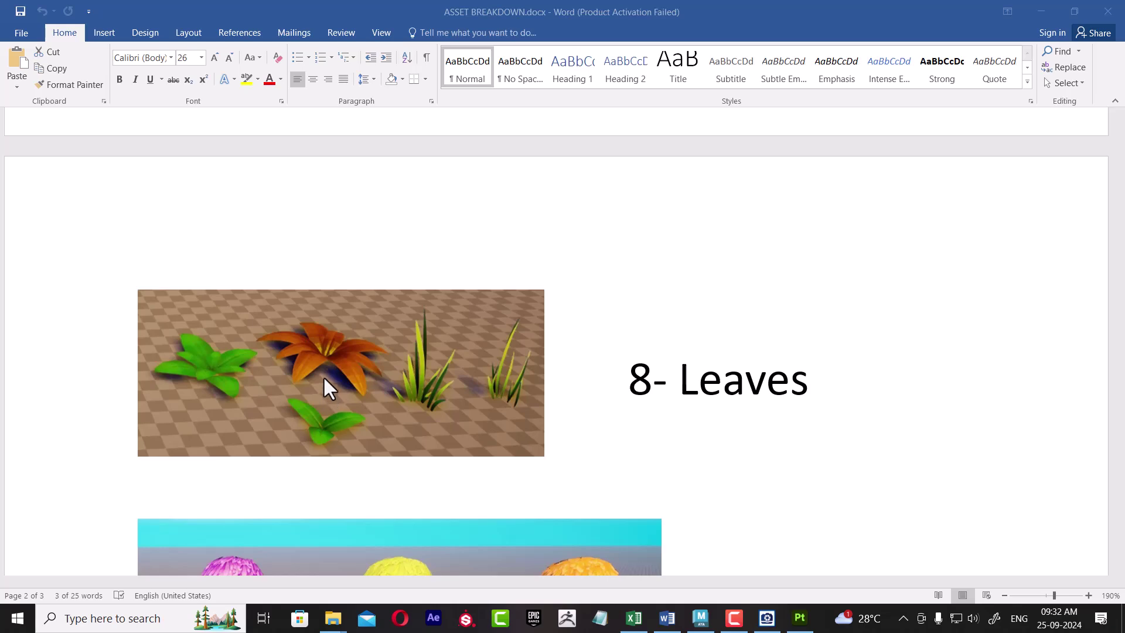
scroll(324, 381, down, 3)
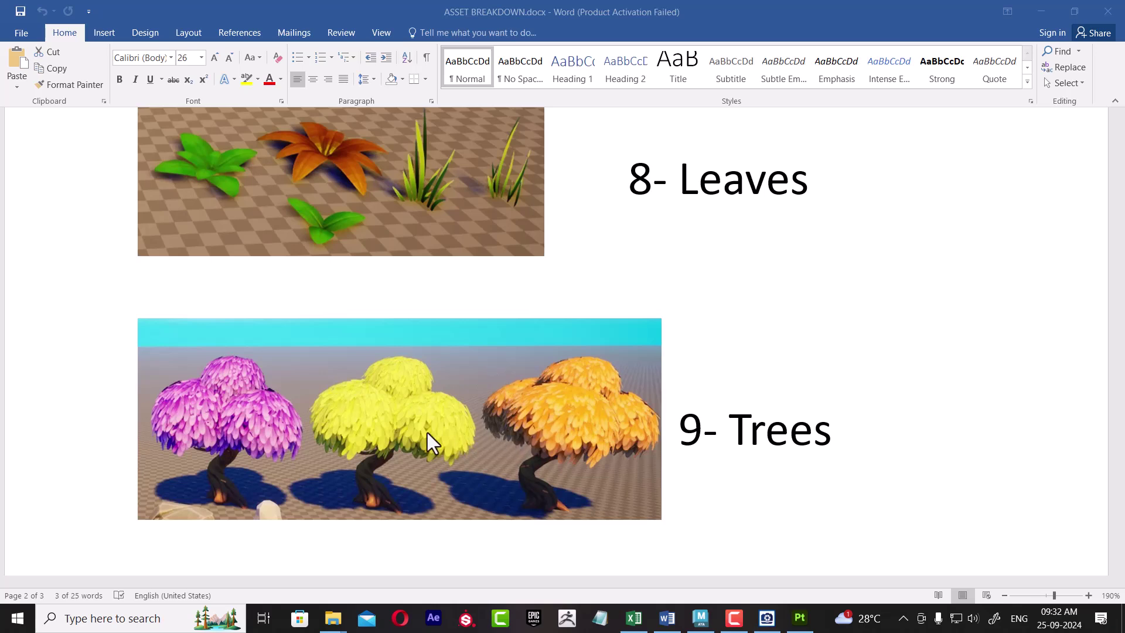
scroll(424, 431, down, 4)
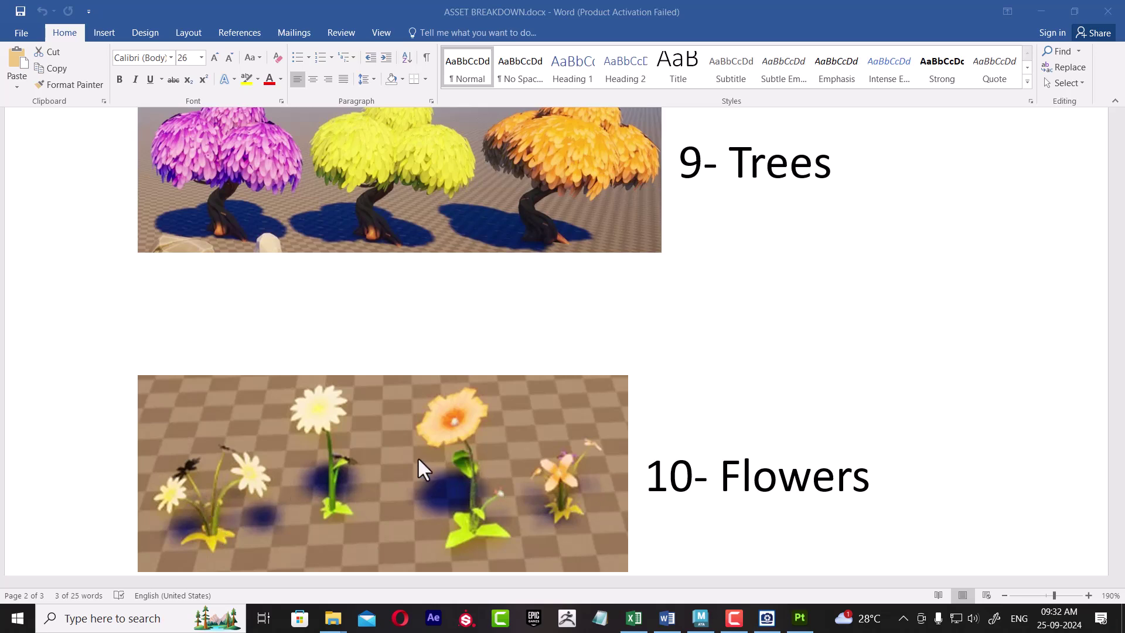
scroll(415, 459, down, 2)
scroll(412, 459, down, 2)
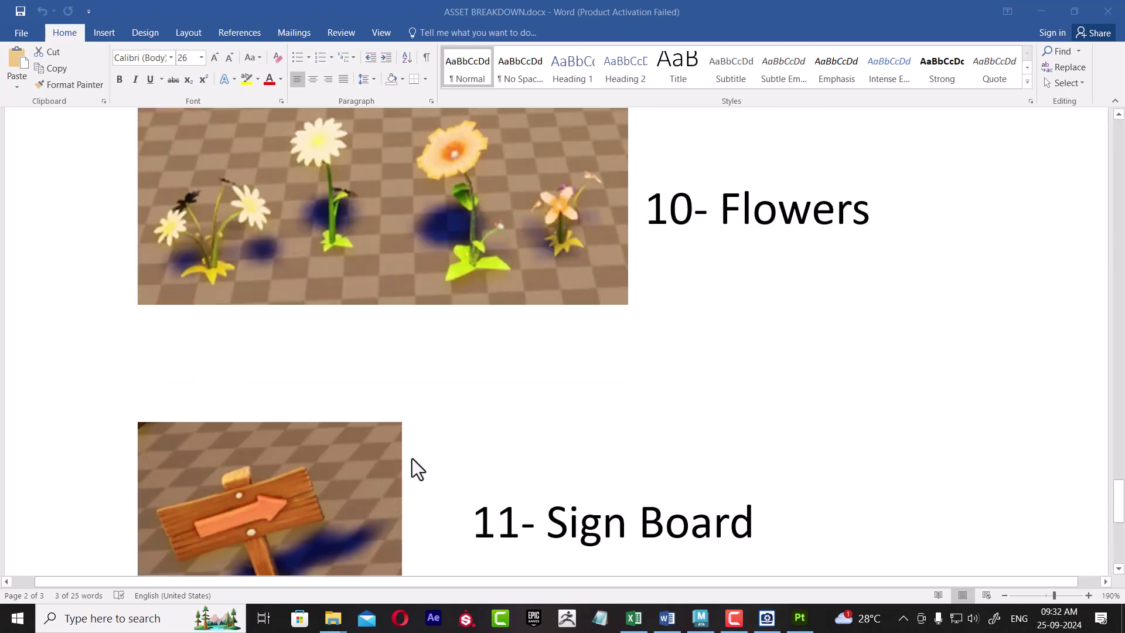
scroll(412, 459, down, 2)
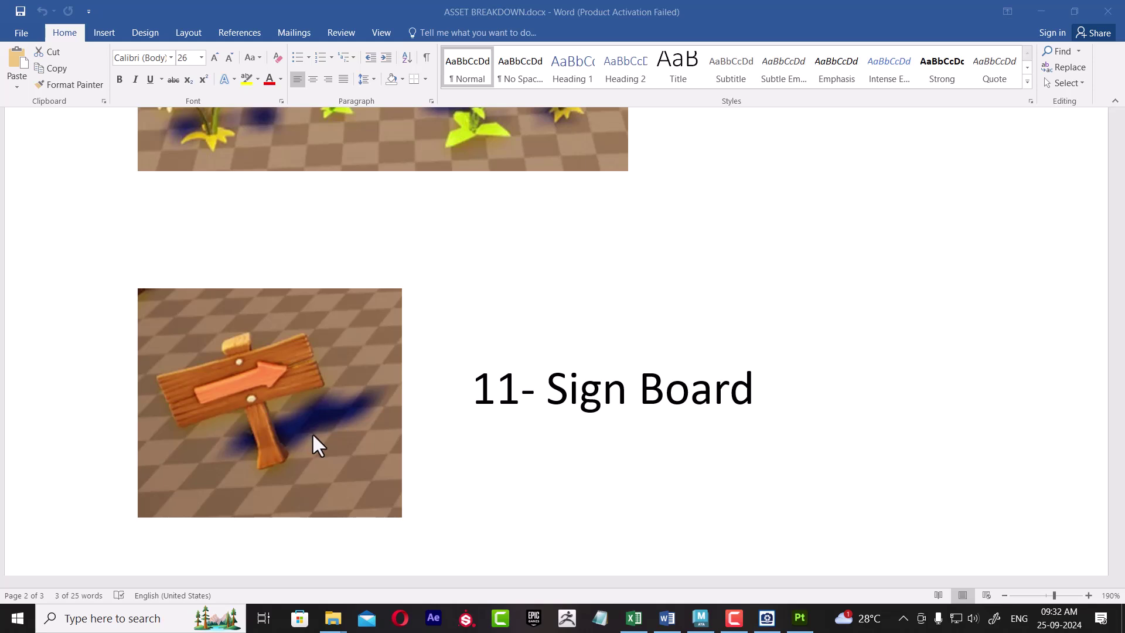
scroll(312, 432, down, 3)
scroll(314, 441, down, 1)
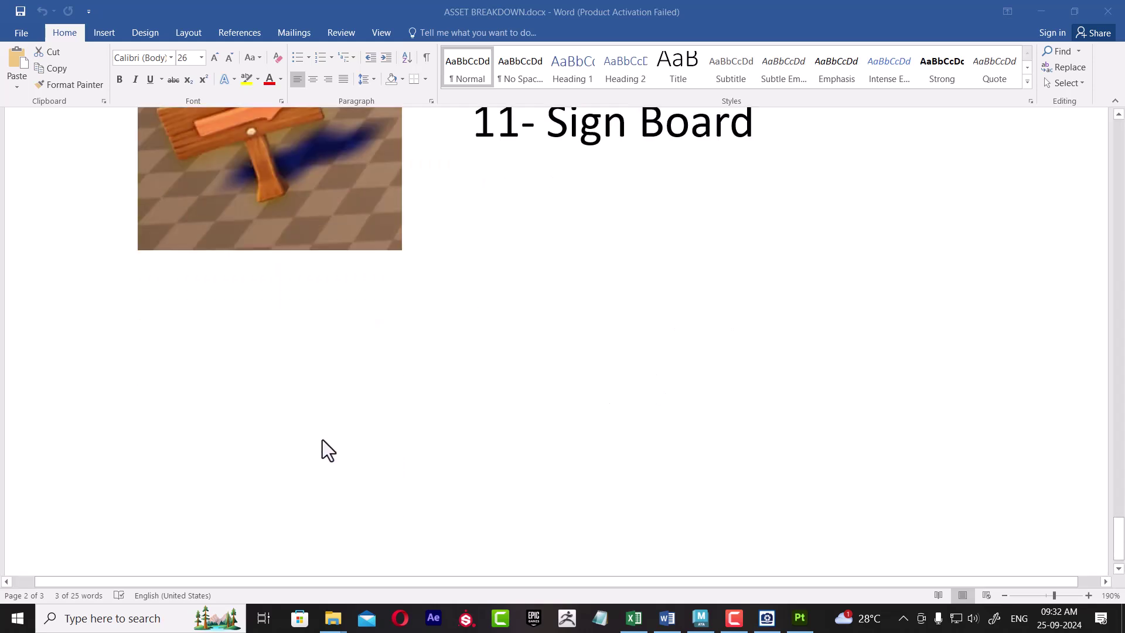
scroll(322, 440, up, 3)
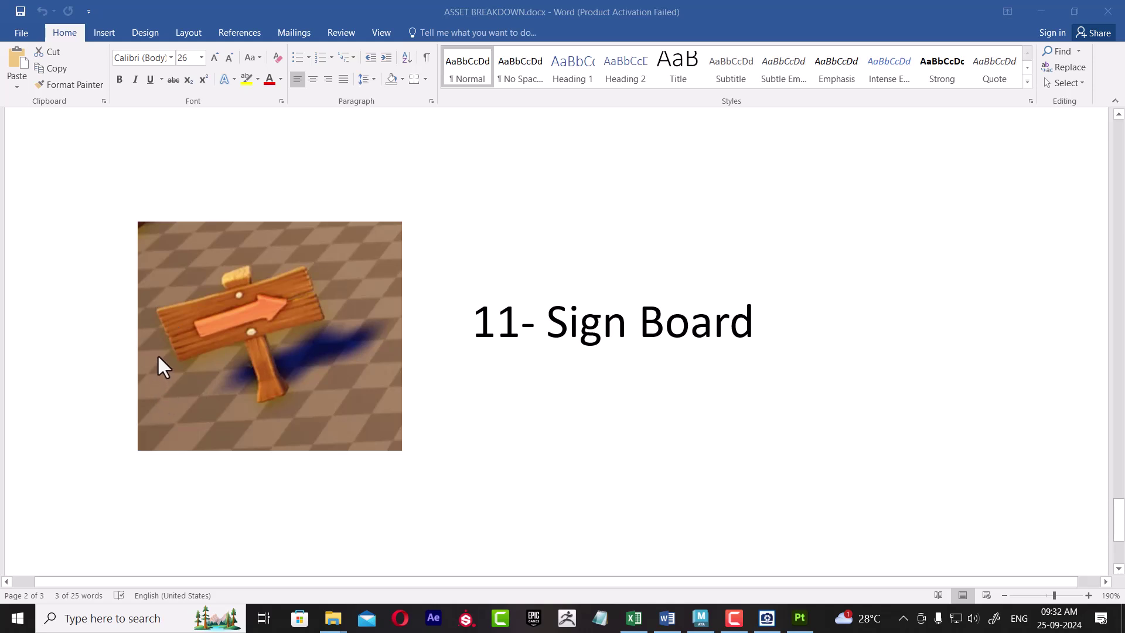
click(941, 392)
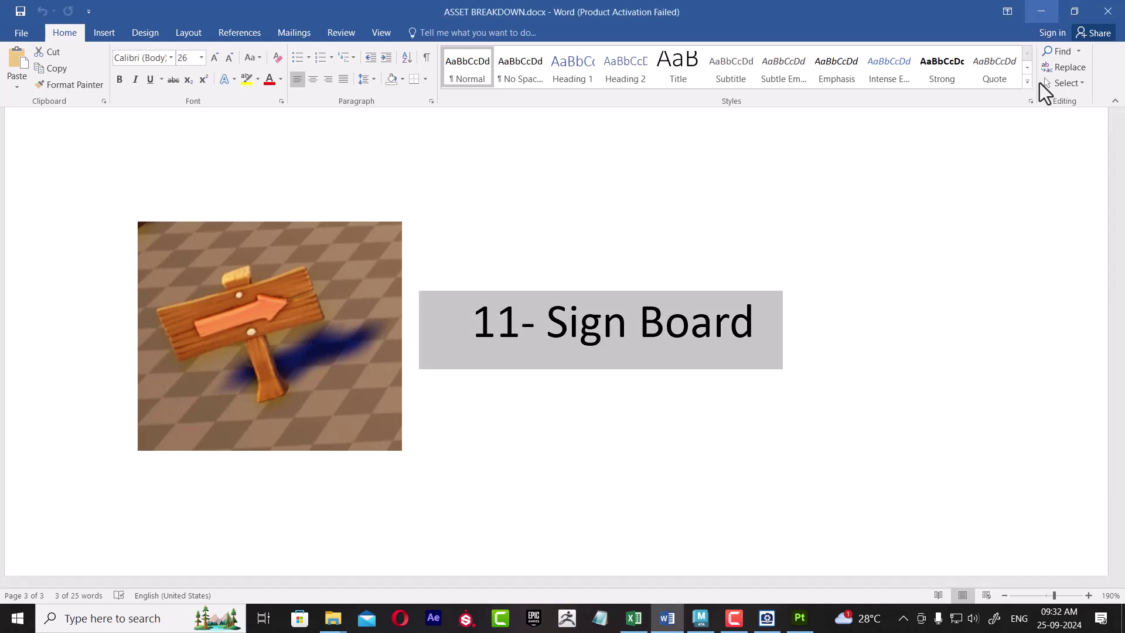
mouse_move(699, 618)
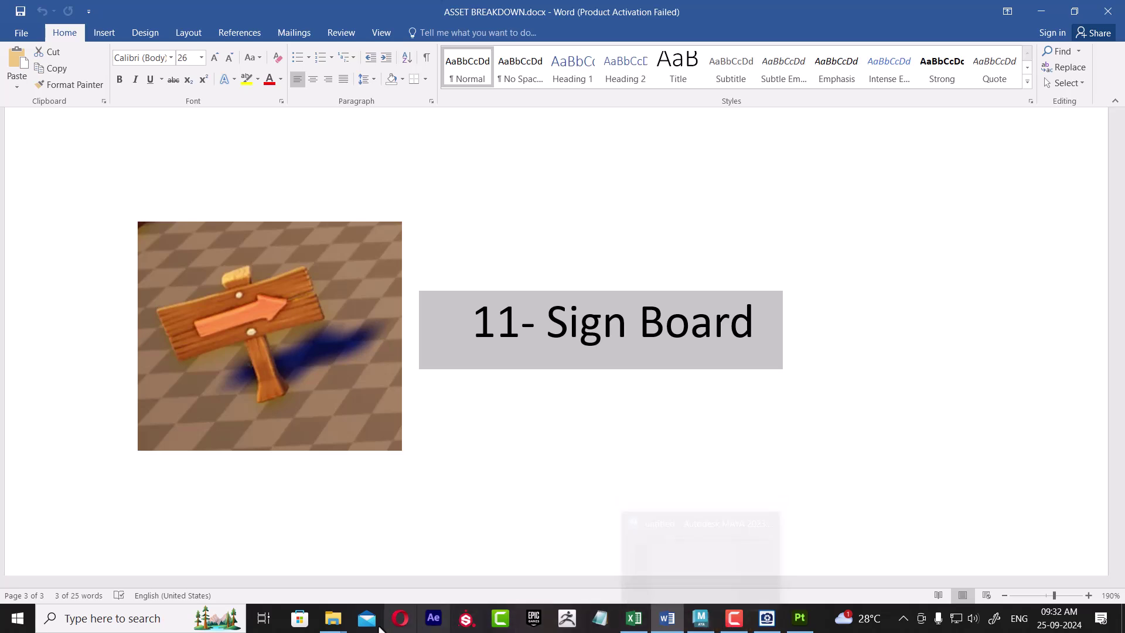
Step: Open Sign board.jpg from the Enviroment folder in ACDSee, then bring Maya forward
click(422, 548)
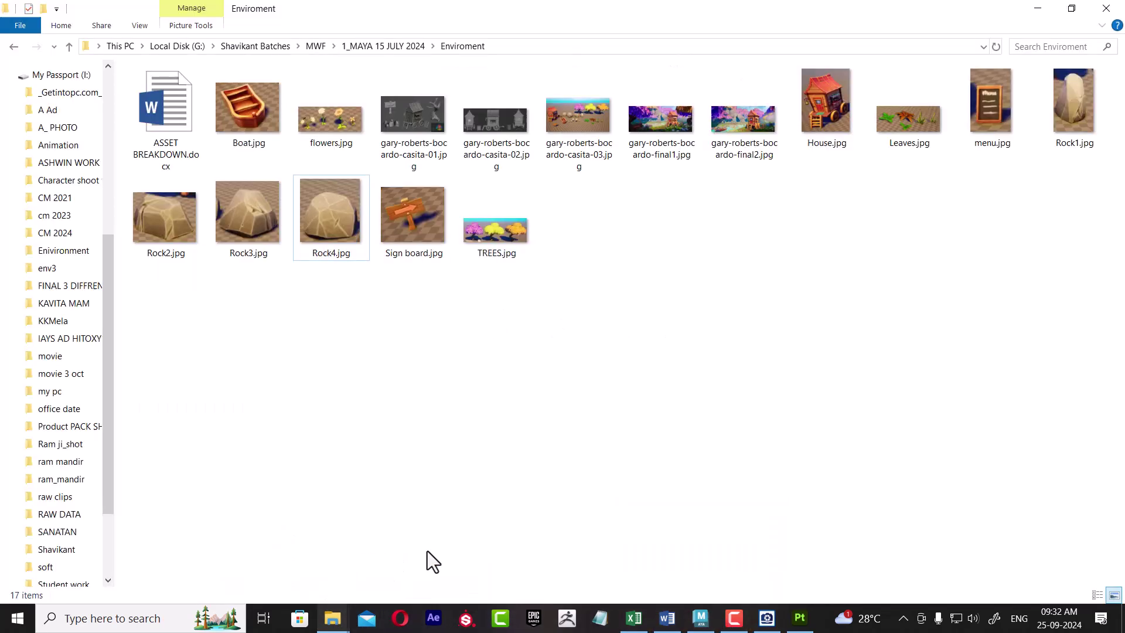
right_click(404, 226)
click(330, 300)
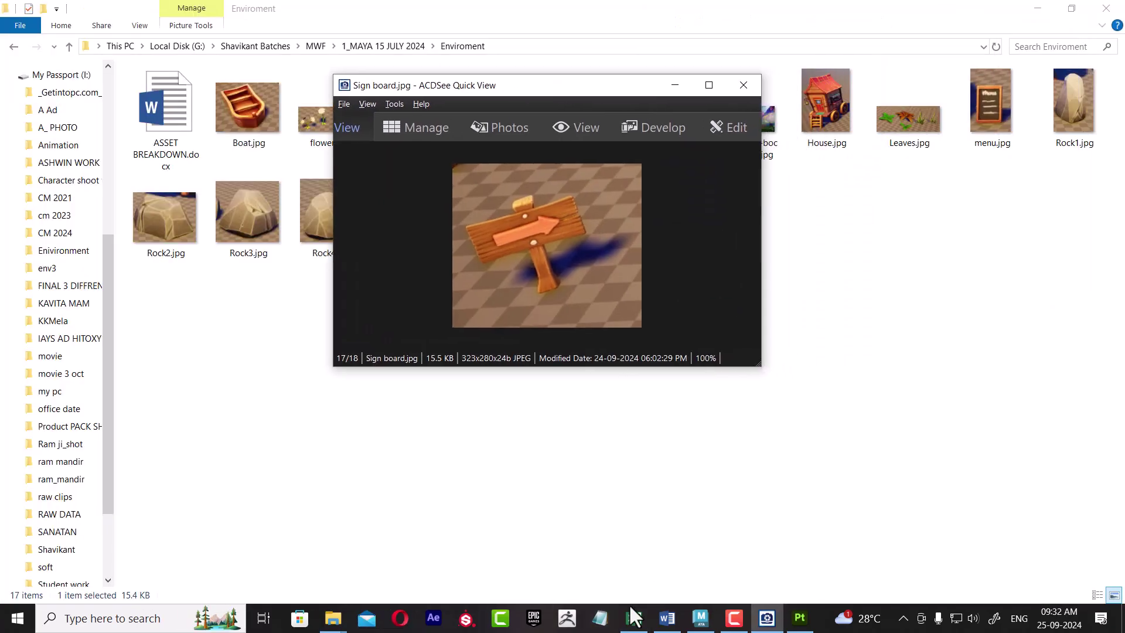
click(701, 618)
Step: Switch Maya to the General workspace with a perspective viewport, moving the reference picture aside
drag(586, 89, 709, 164)
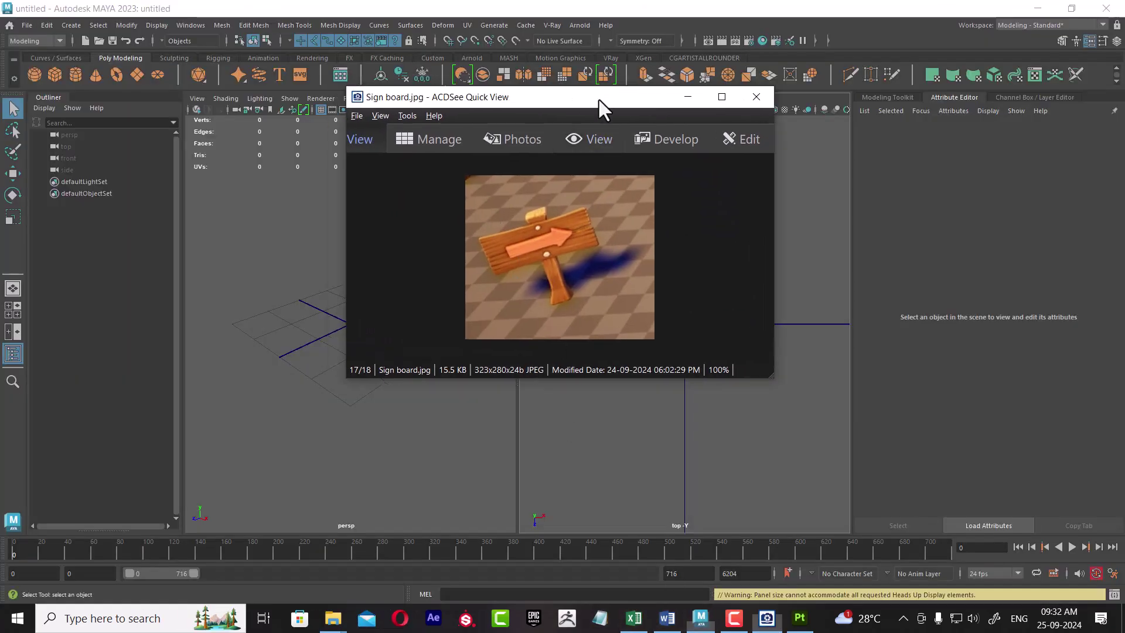
click(1046, 25)
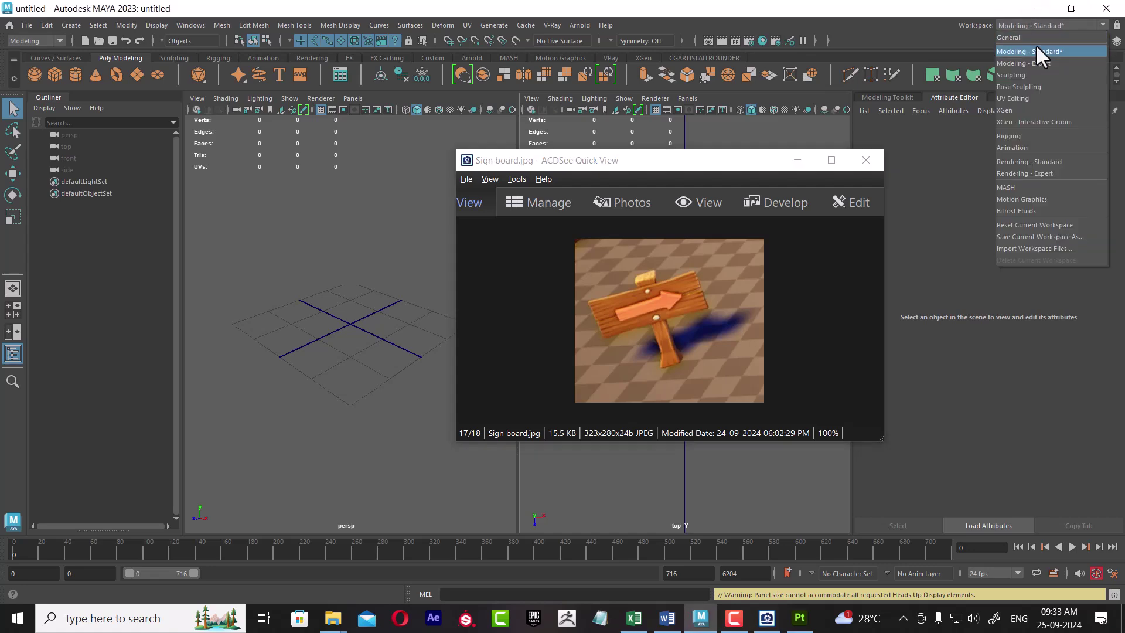
click(1032, 37)
drag(700, 173, 894, 141)
drag(548, 411, 573, 190)
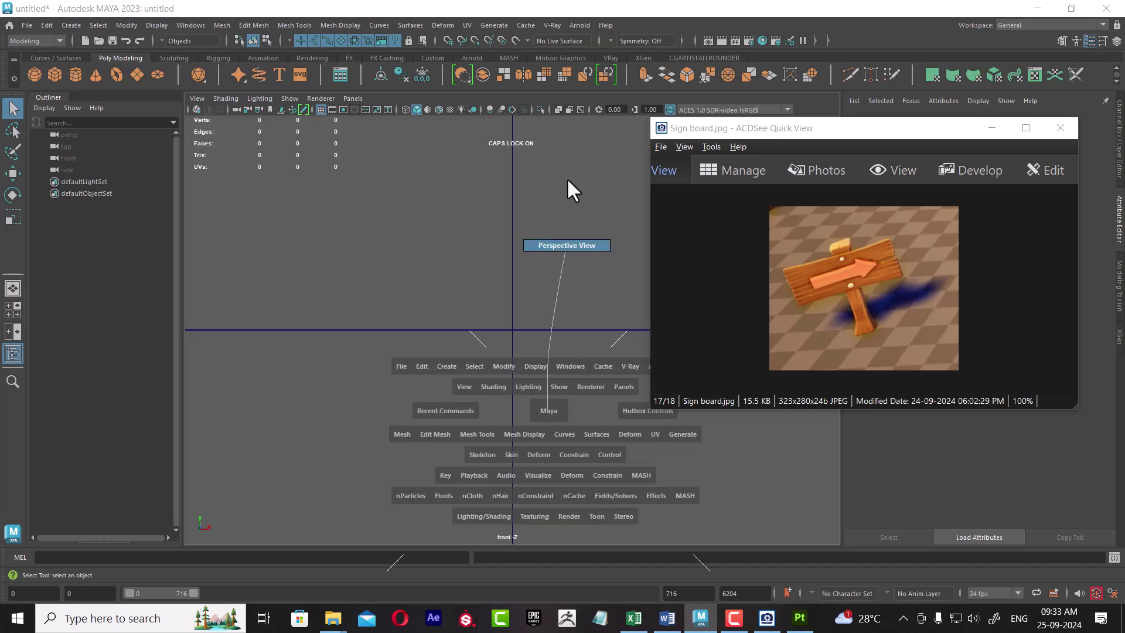
alt+drag(516, 347, 588, 485)
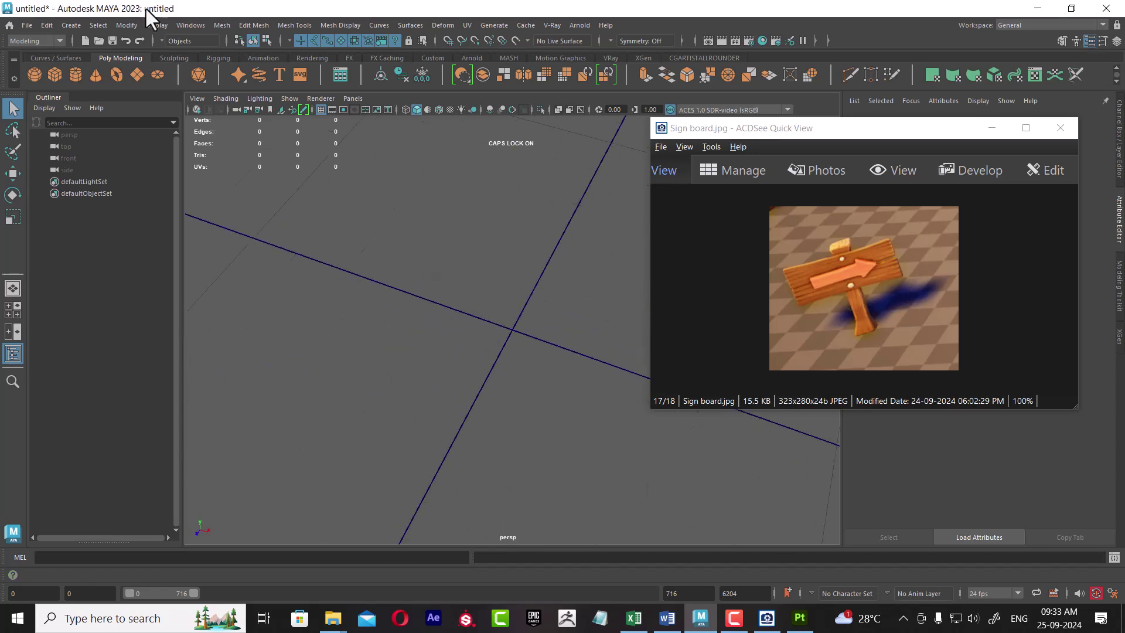
Step: Reset and apply the Grid options for a 12-unit grid with lines every 5 units
click(156, 25)
click(367, 69)
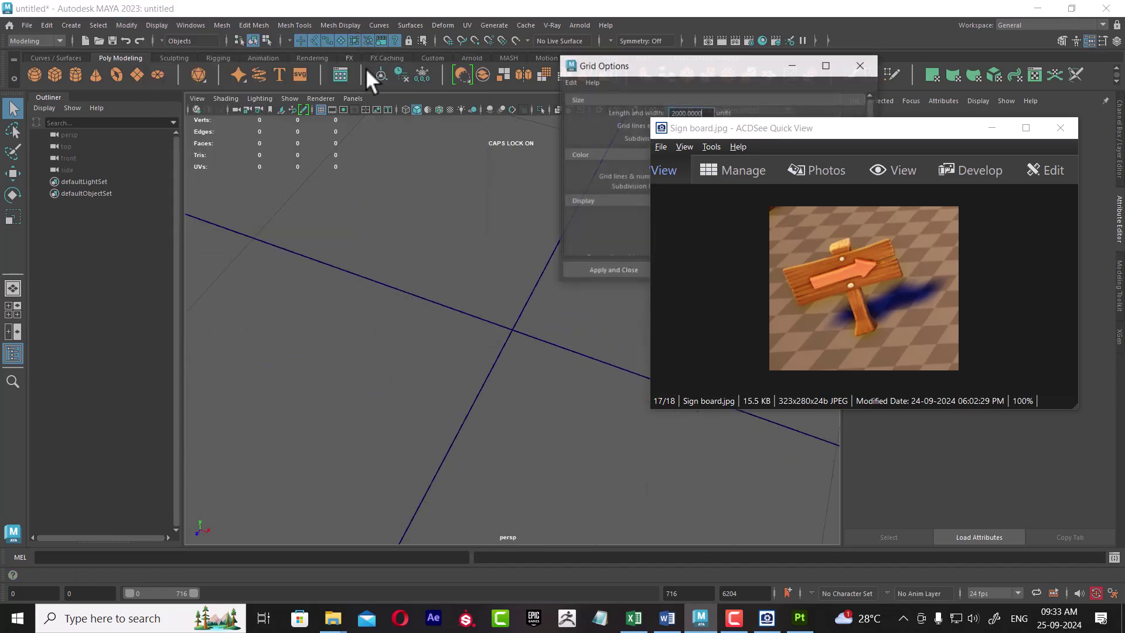
drag(709, 73, 250, 96)
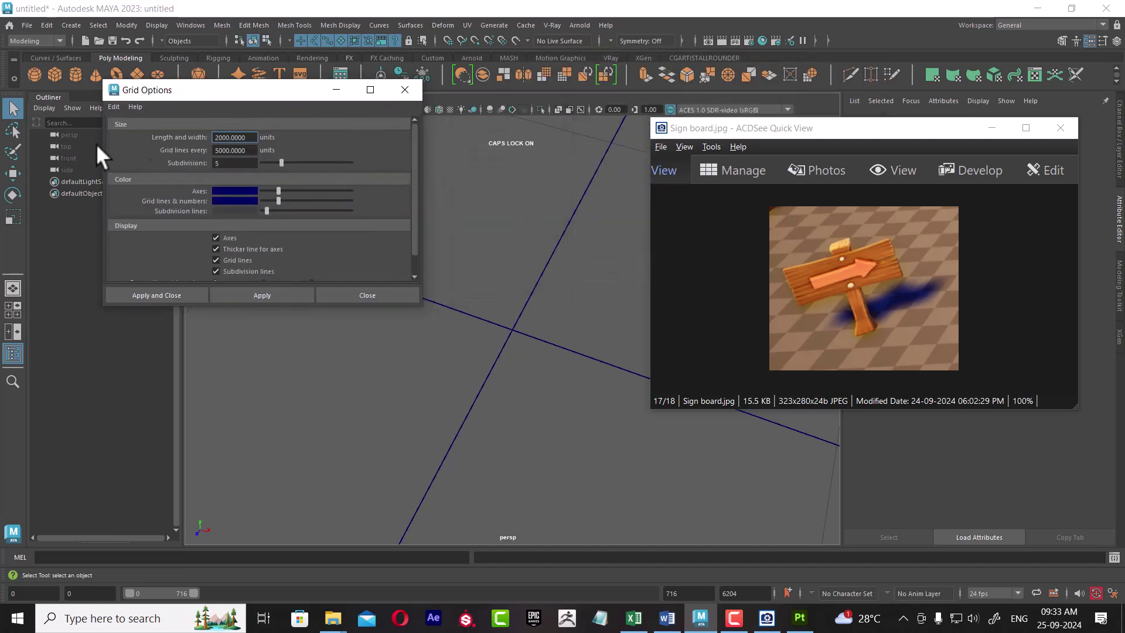
click(114, 108)
click(131, 131)
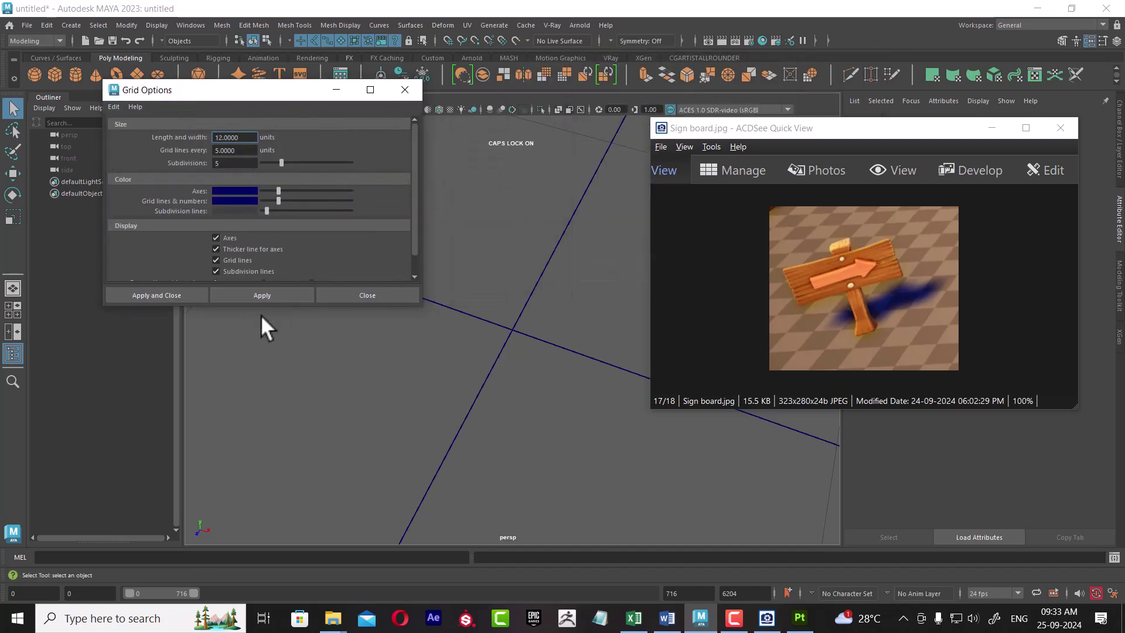
click(261, 295)
mouse_move(328, 340)
alt+right_down()
mouse_move(498, 388)
mouse_move(563, 431)
mouse_move(592, 384)
alt+right_up()
click(410, 298)
mouse_move(389, 304)
alt+right_down()
mouse_move(494, 364)
mouse_move(502, 351)
alt+right_up()
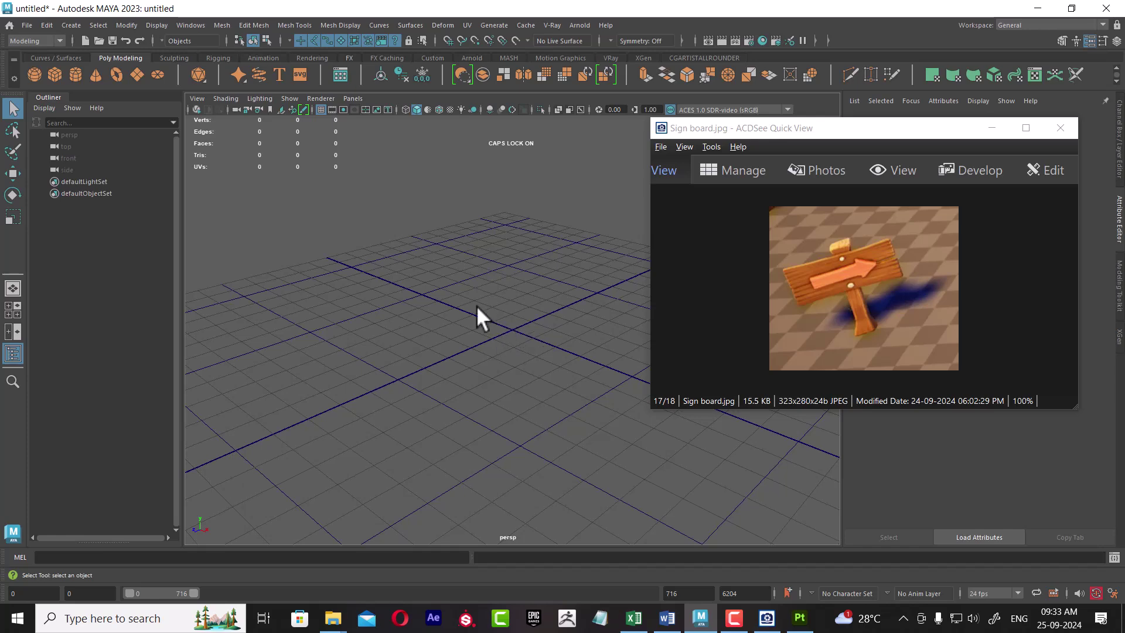
Step: Enlarge and reposition the reference picture, and level the camera over the grid
drag(853, 129, 896, 102)
scroll(955, 308, up, 2)
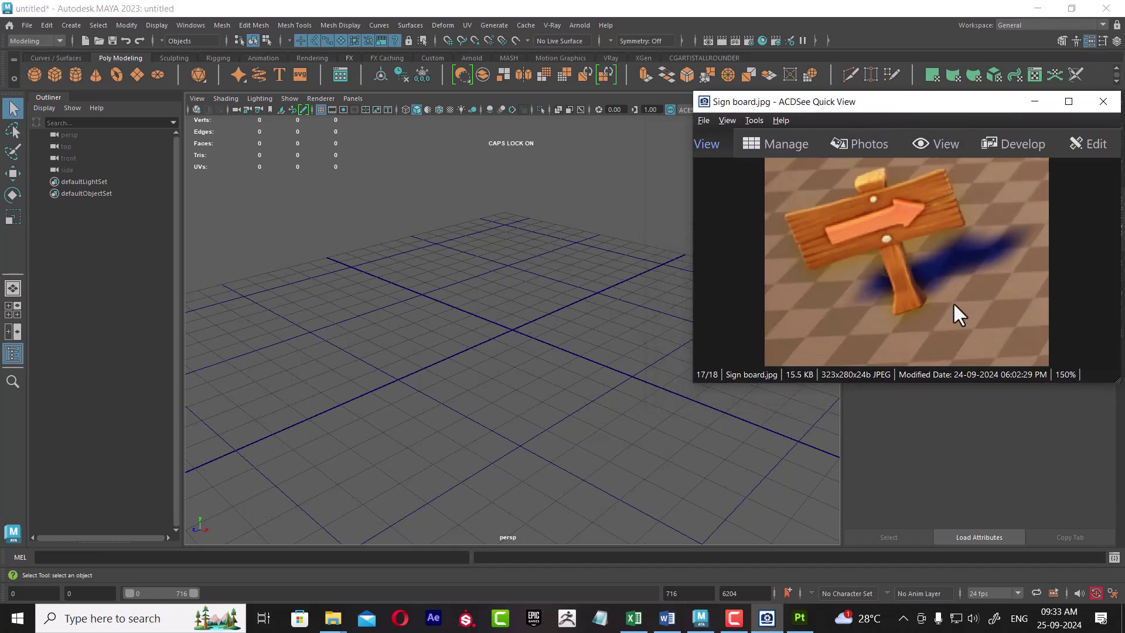
drag(955, 314, 1025, 361)
alt+right_drag(545, 509, 521, 428)
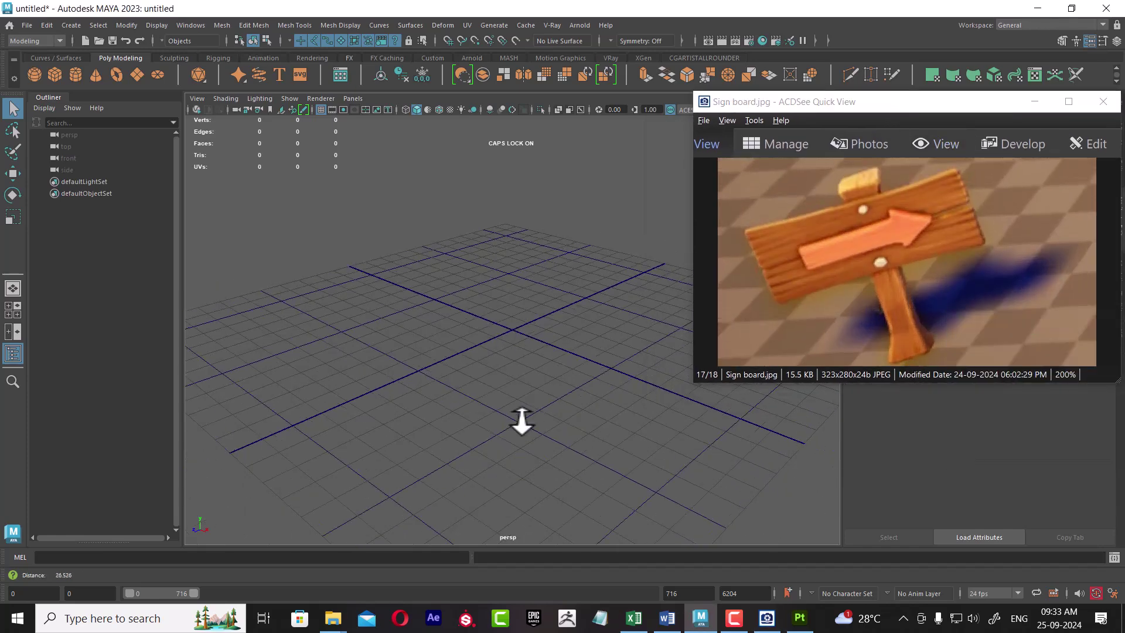
alt+drag(520, 428, 567, 439)
alt+right_drag(568, 439, 553, 452)
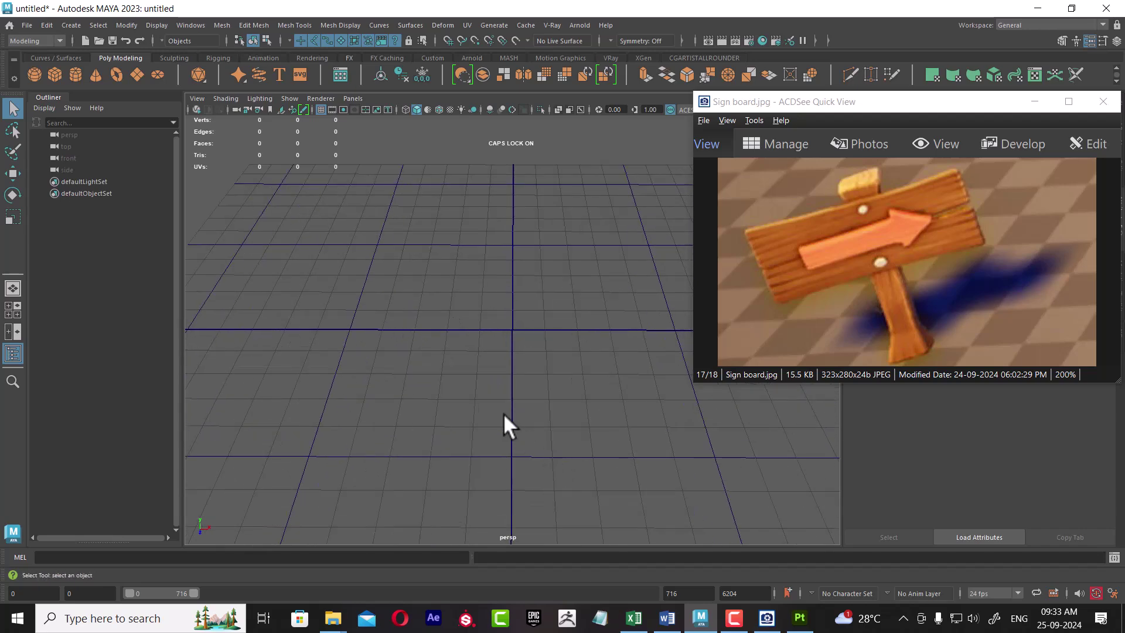
shift+right_click(493, 280)
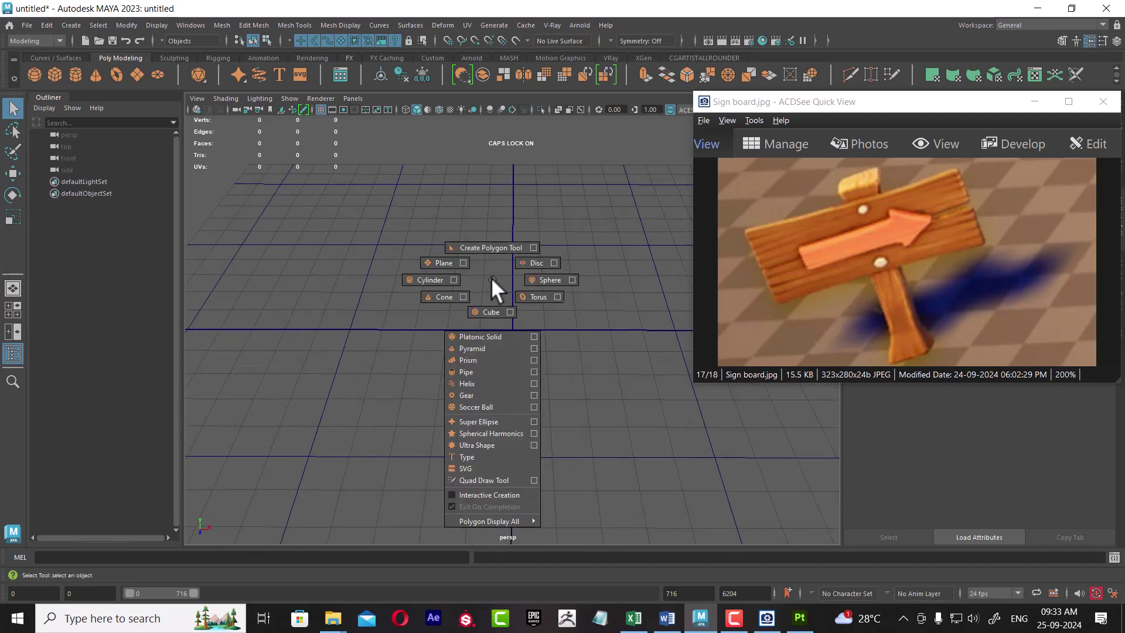
Step: Create a polygon cube and lift it onto the grid in front view
click(490, 312)
alt+right_drag(530, 375, 560, 422)
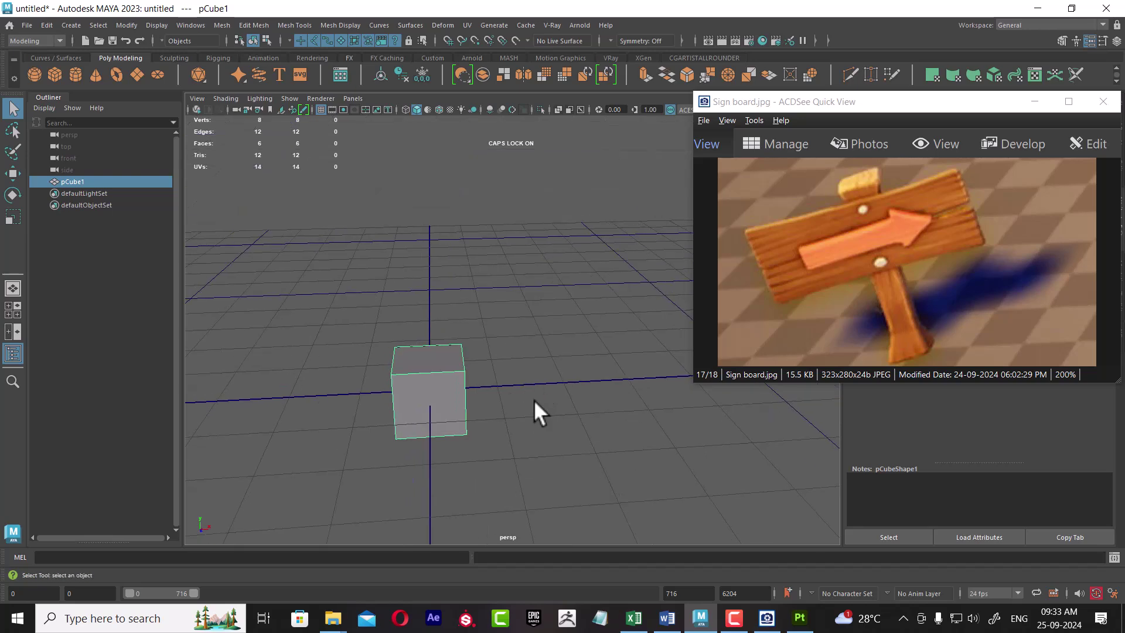
key(w)
key(space)
drag(521, 387, 528, 406)
scroll(602, 378, up, 2)
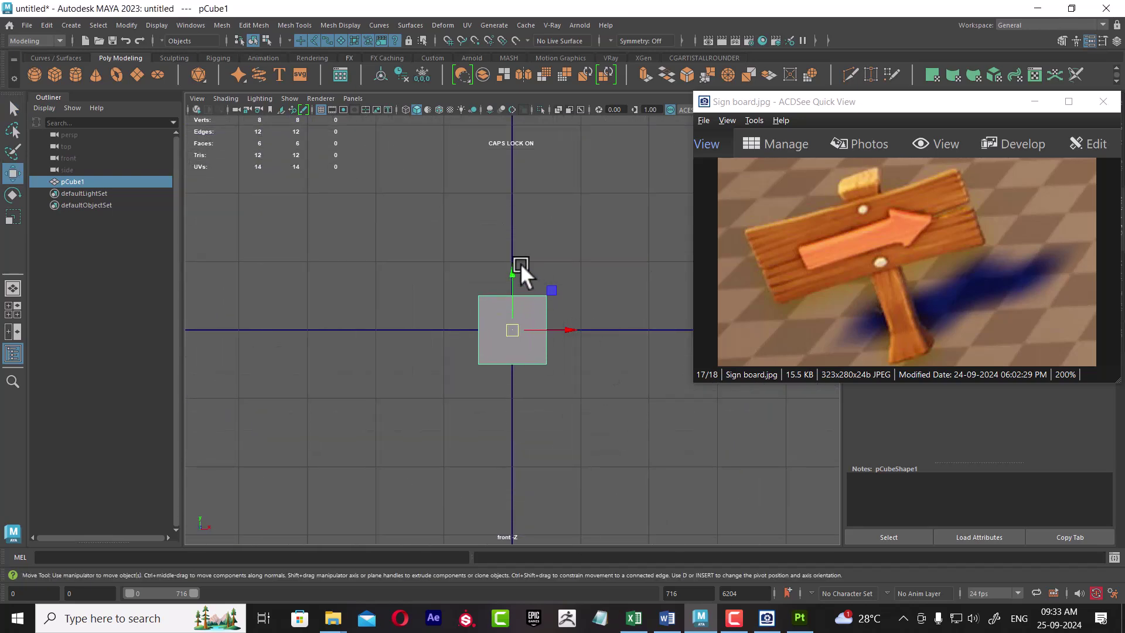
drag(520, 263, 518, 231)
alt+right_drag(518, 230, 515, 319)
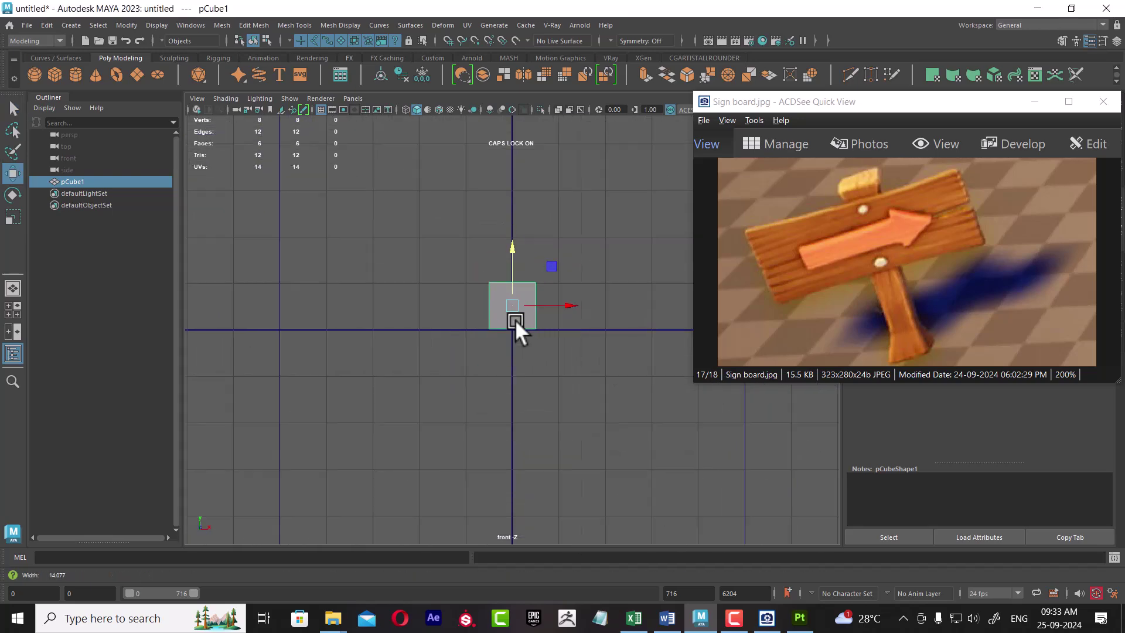
alt+middle_drag(515, 319, 487, 427)
Step: Select the cube's bottom vertices and scale them outward into a tapered base
right_click(552, 237)
click(380, 244)
drag(322, 267, 588, 364)
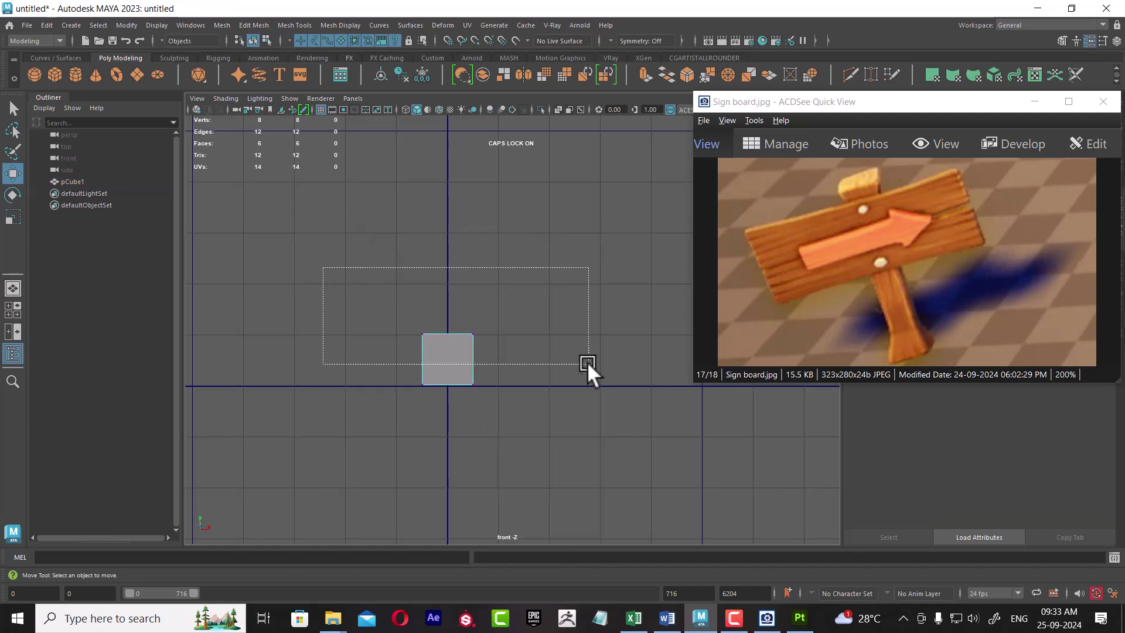
scroll(551, 377, up, 2)
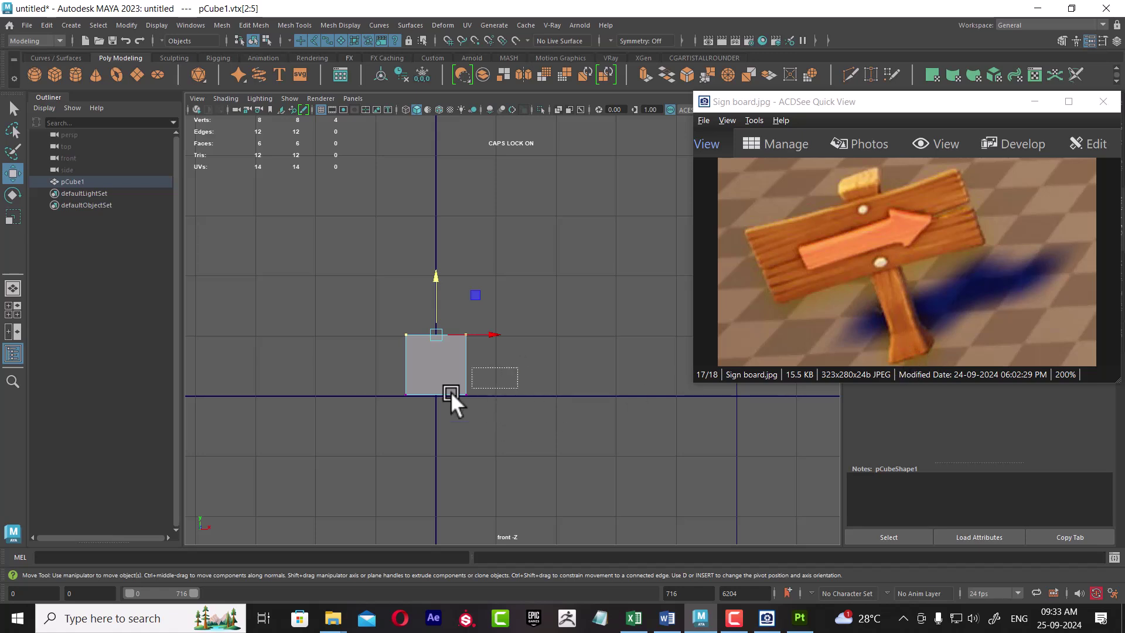
mouse_move(451, 392)
mouse_down()
mouse_move(459, 400)
mouse_move(447, 391)
mouse_up()
key(r)
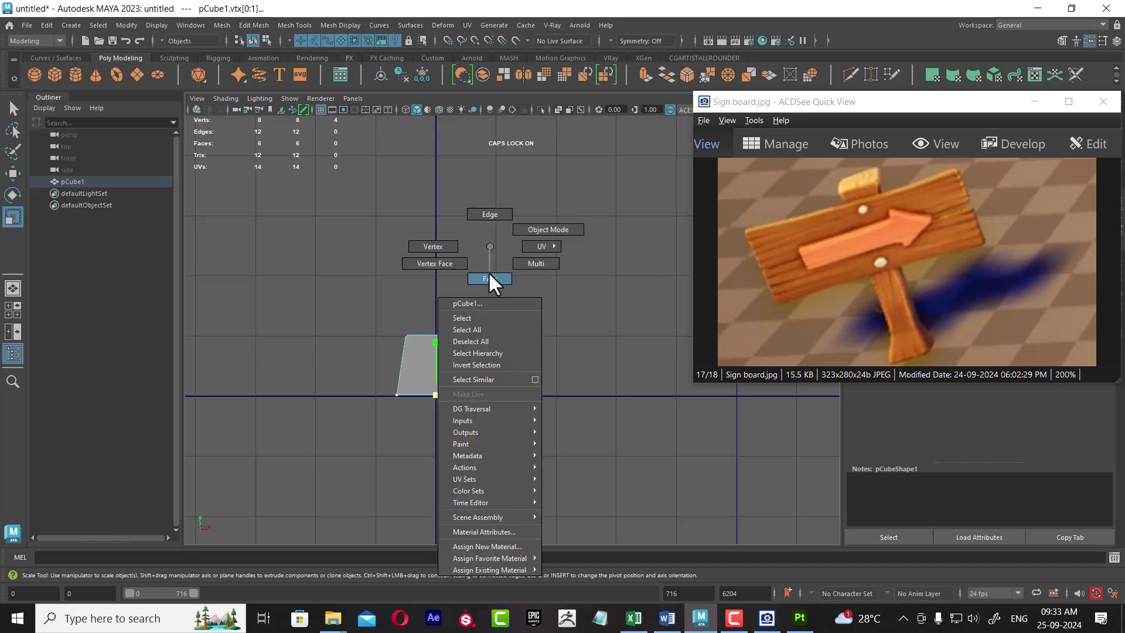
Step: Extrude the cube's top face upward twice into a tall column
right_drag(487, 271, 533, 290)
click(468, 340)
scroll(527, 405, up, 2)
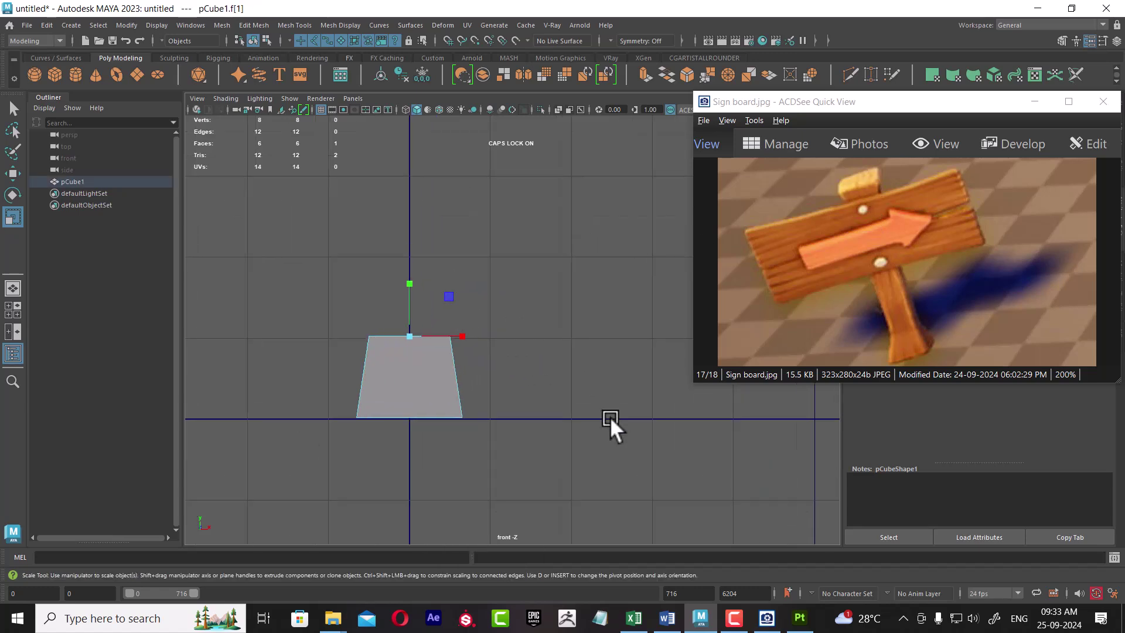
key(w)
alt+middle_drag(493, 367, 467, 414)
shift+drag(462, 379, 465, 143)
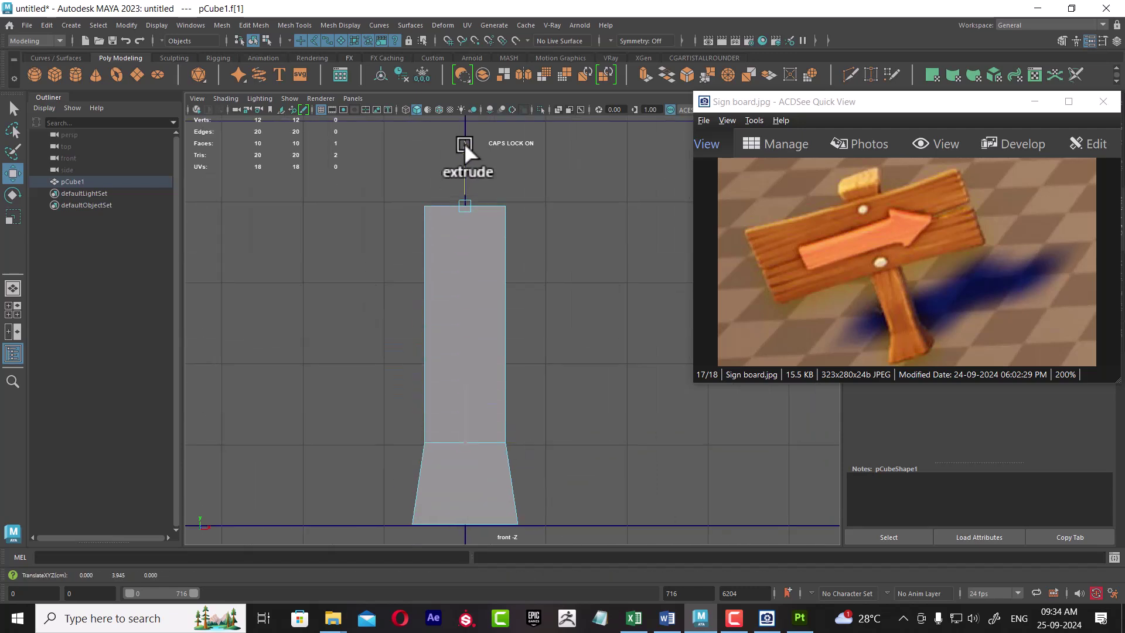
scroll(539, 326, down, 3)
alt+middle_drag(539, 326, 515, 312)
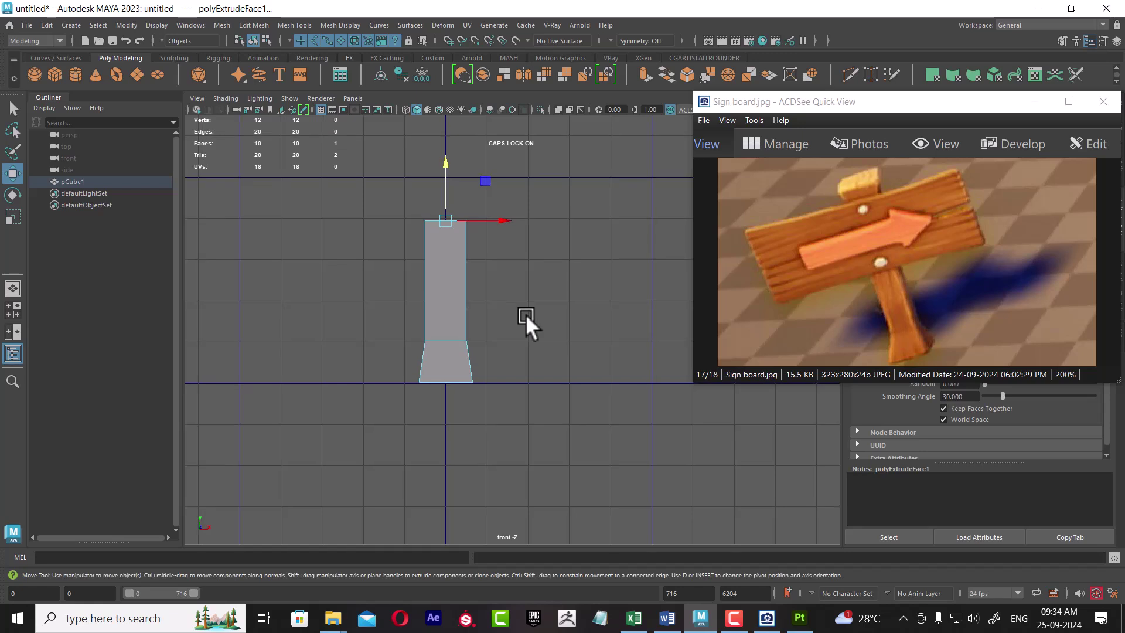
alt+middle_drag(526, 315, 483, 409)
scroll(451, 333, up, 1)
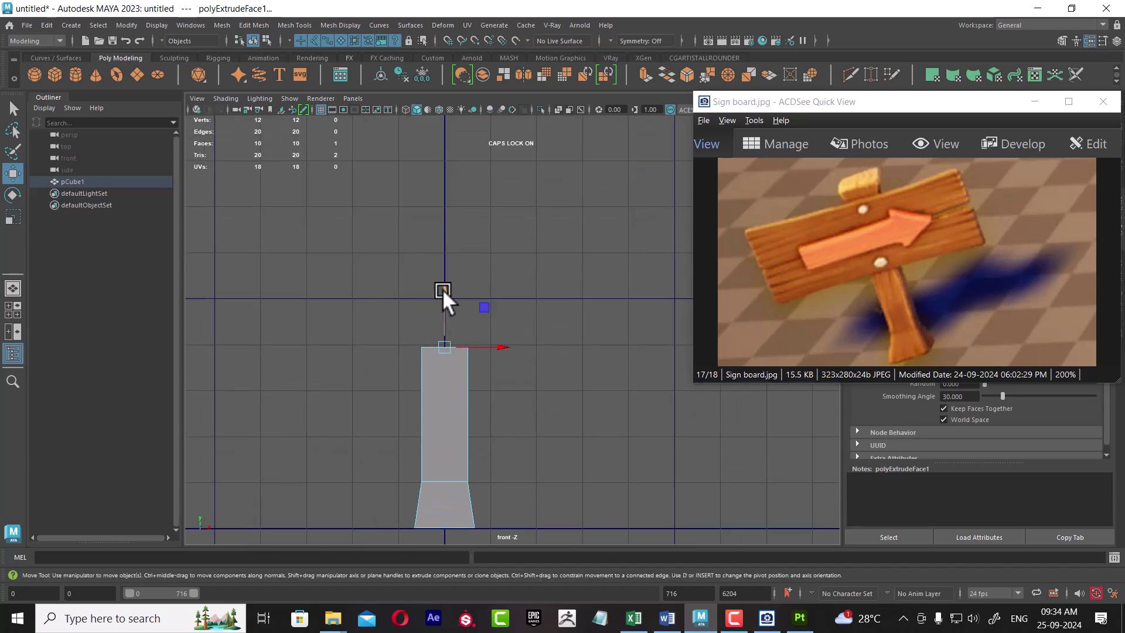
drag(442, 290, 444, 196)
key(ctrl+e)
Step: Scale the four top vertices outward so the column flares at the top
right_click(452, 273)
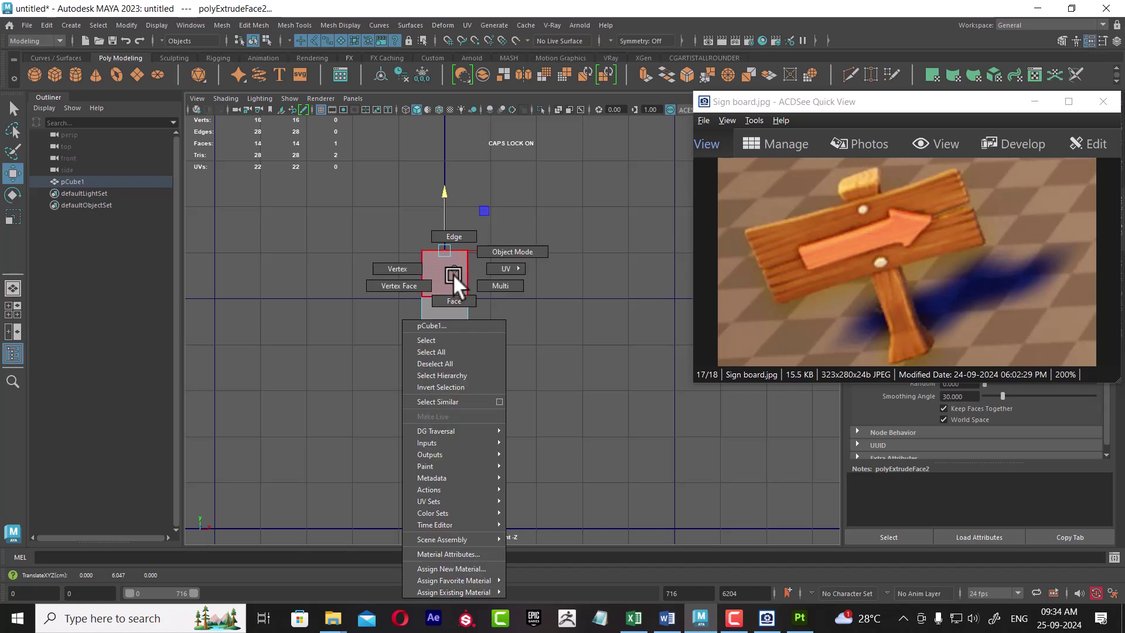
click(397, 269)
drag(331, 231, 522, 274)
key(r)
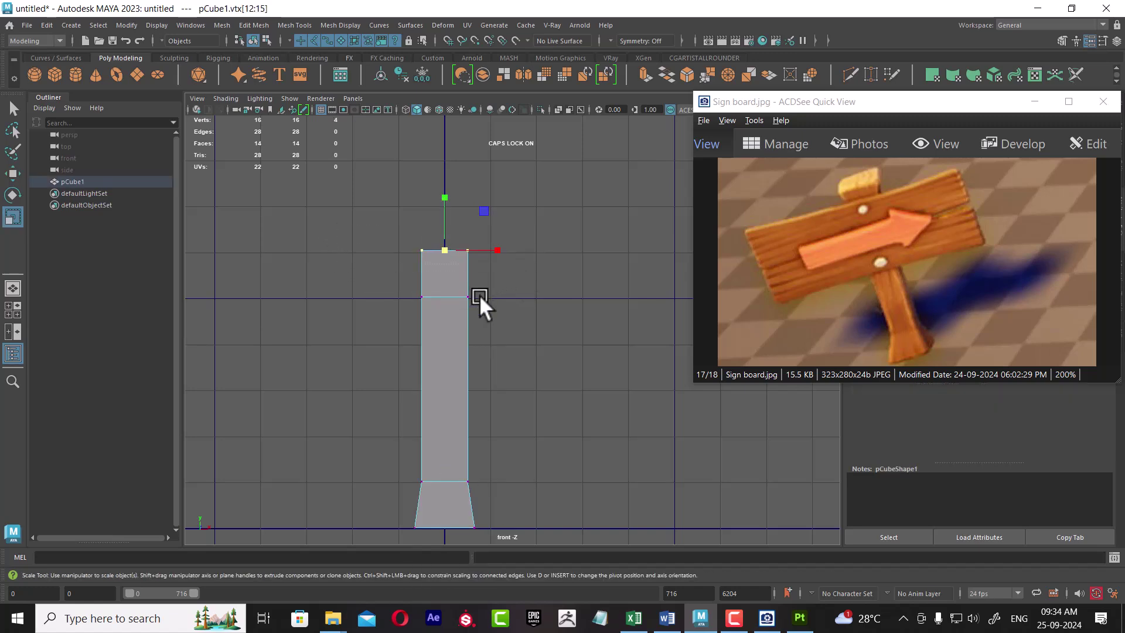
alt+middle_drag(488, 354, 490, 329)
drag(442, 221, 453, 223)
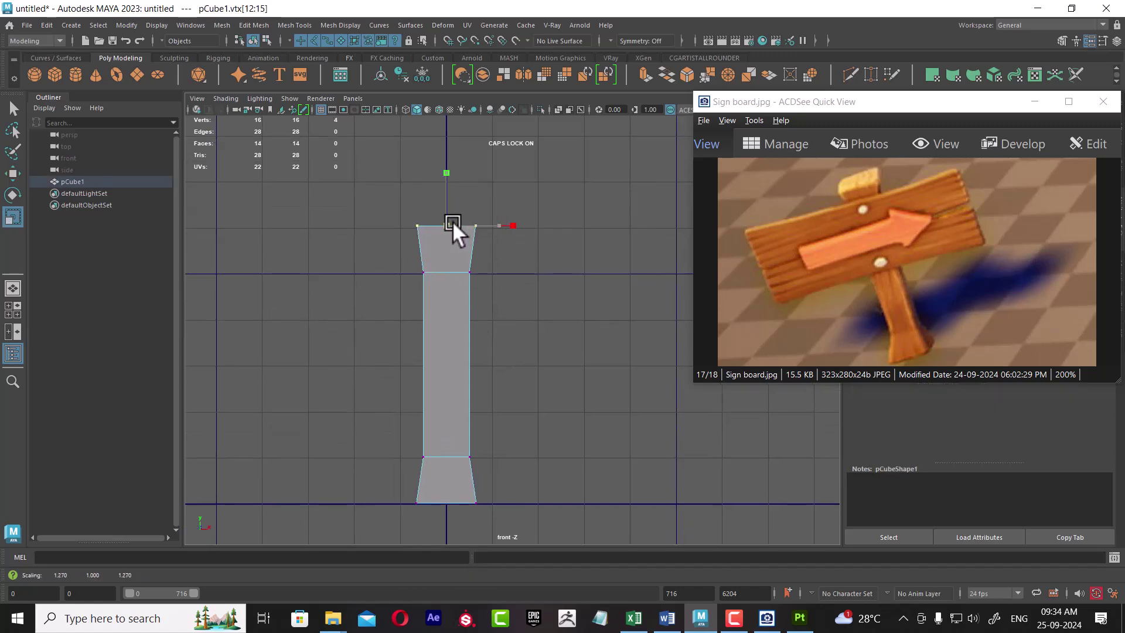
Step: Return to perspective view, deselect the post, and copy the reference images folder path
key(space)
click(487, 187)
mouse_move(514, 356)
alt+right_down()
mouse_move(470, 307)
mouse_move(586, 150)
alt+right_up()
click(572, 276)
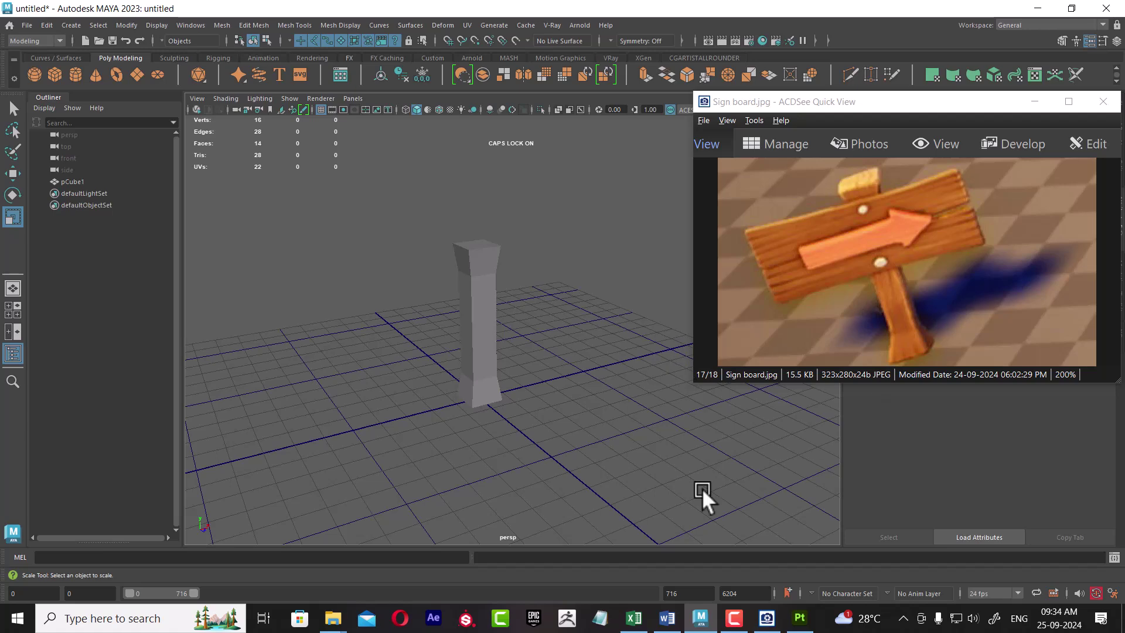
mouse_move(332, 618)
click(404, 559)
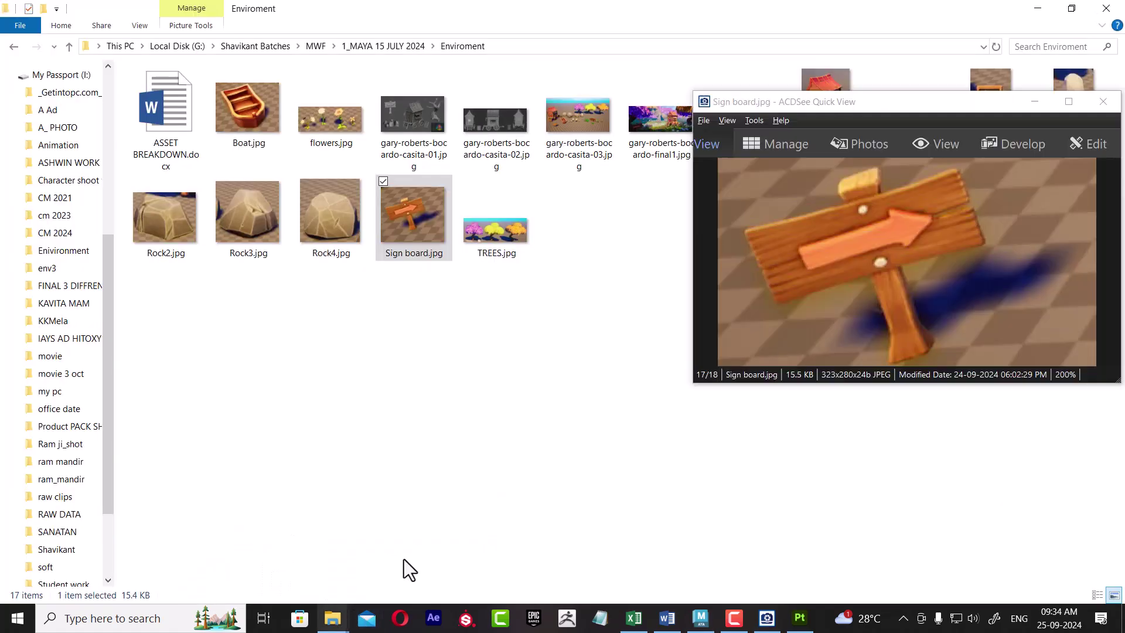
click(582, 51)
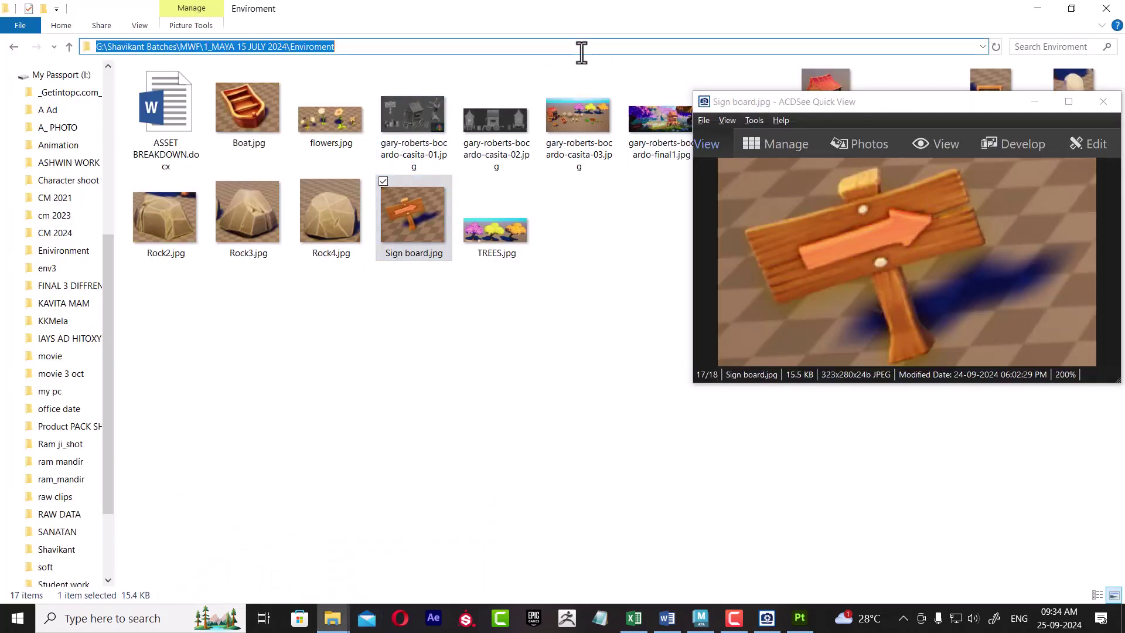
click(1041, 6)
Step: Import Sign board.jpg from the pasted reference folder as a perspective-camera image plane
click(197, 99)
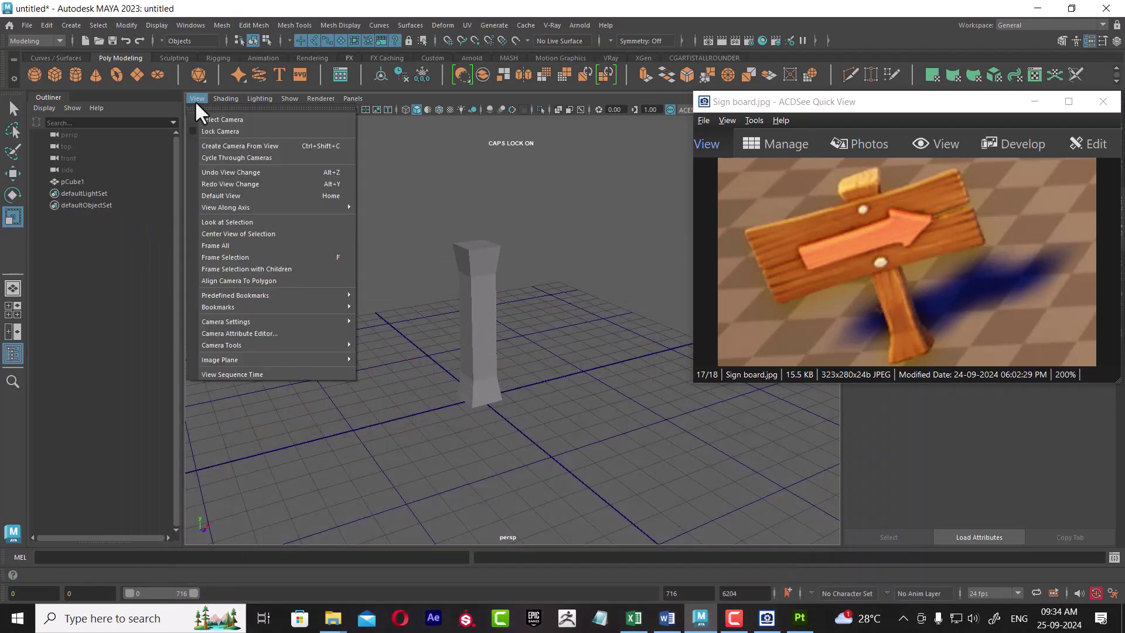
click(416, 371)
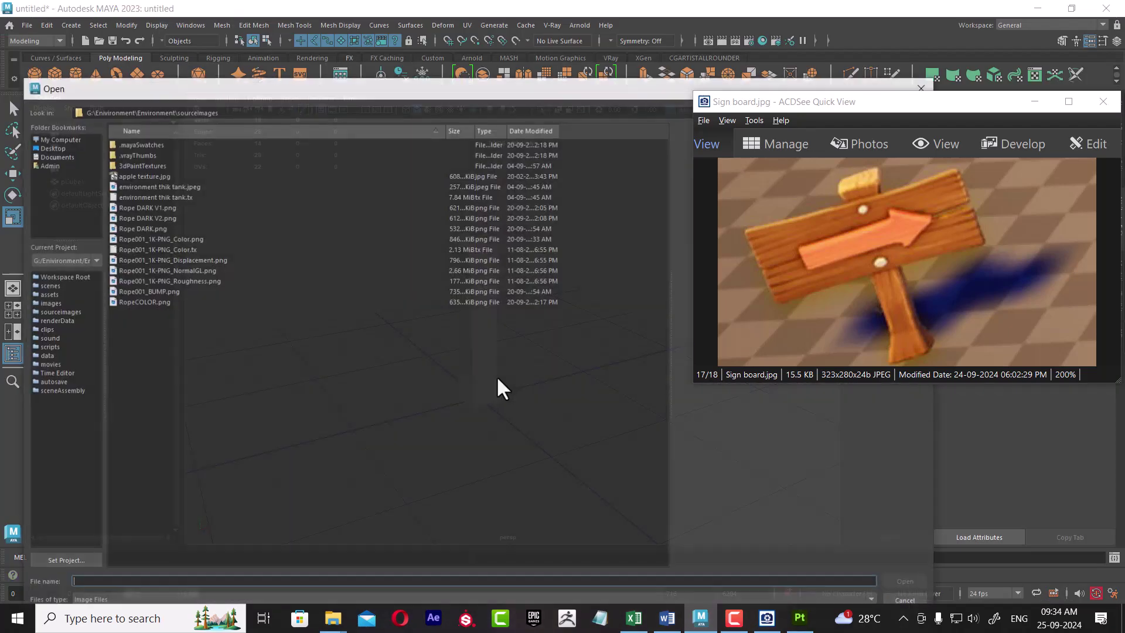
text(G:\Shavikant Batches\MWF\1_MAYA 15 JULY 2024\Enviroment)
key(Return)
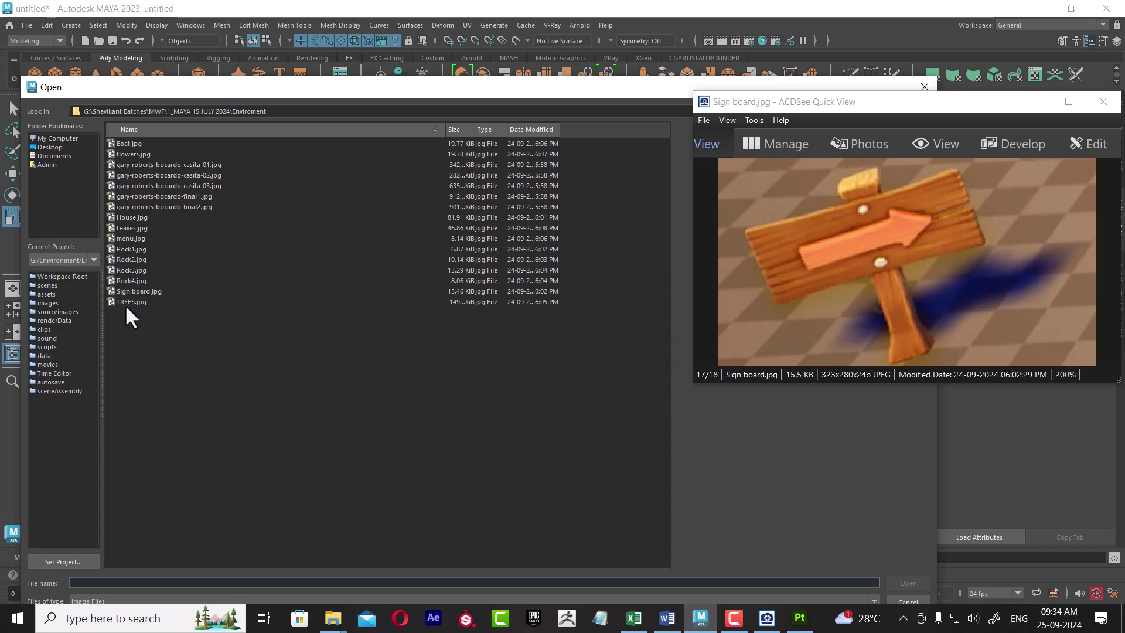
click(126, 301)
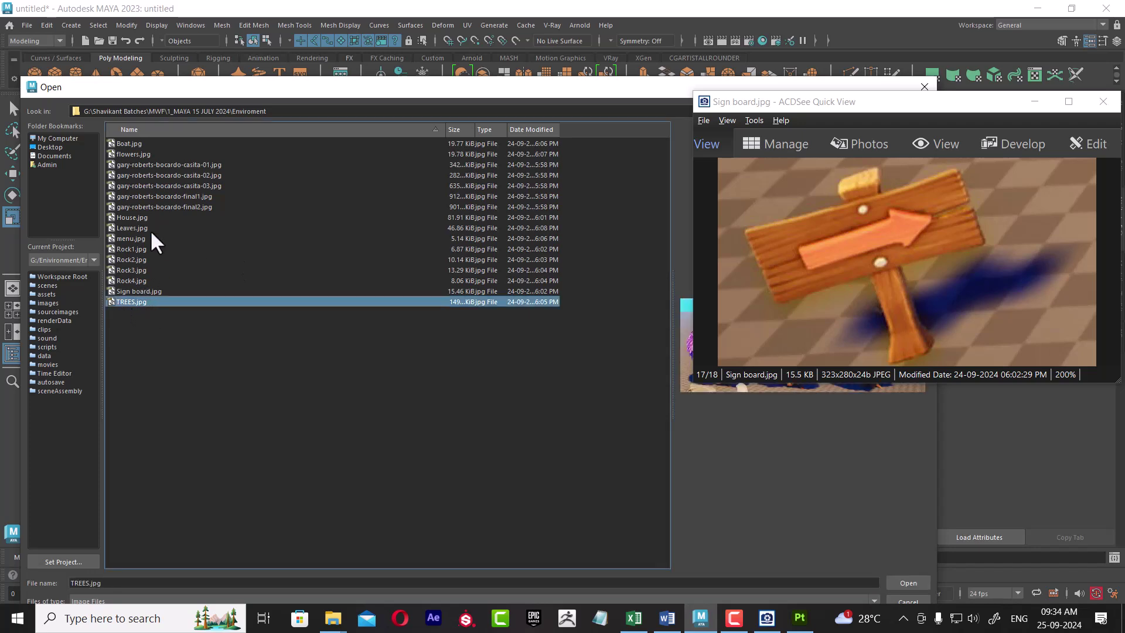
click(258, 291)
click(1035, 104)
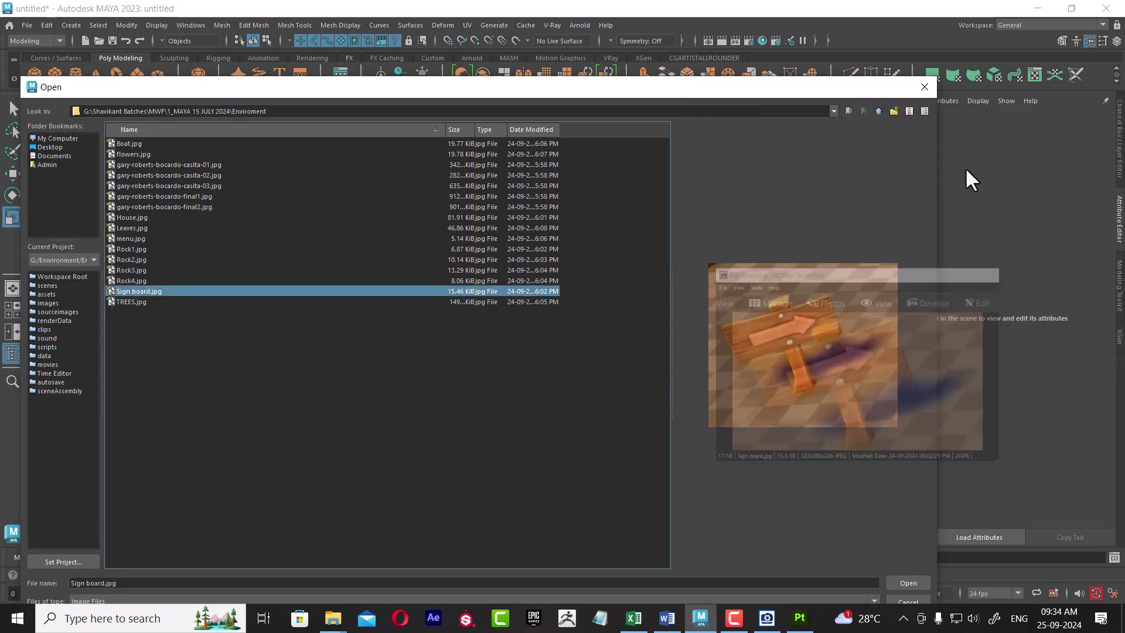
click(908, 582)
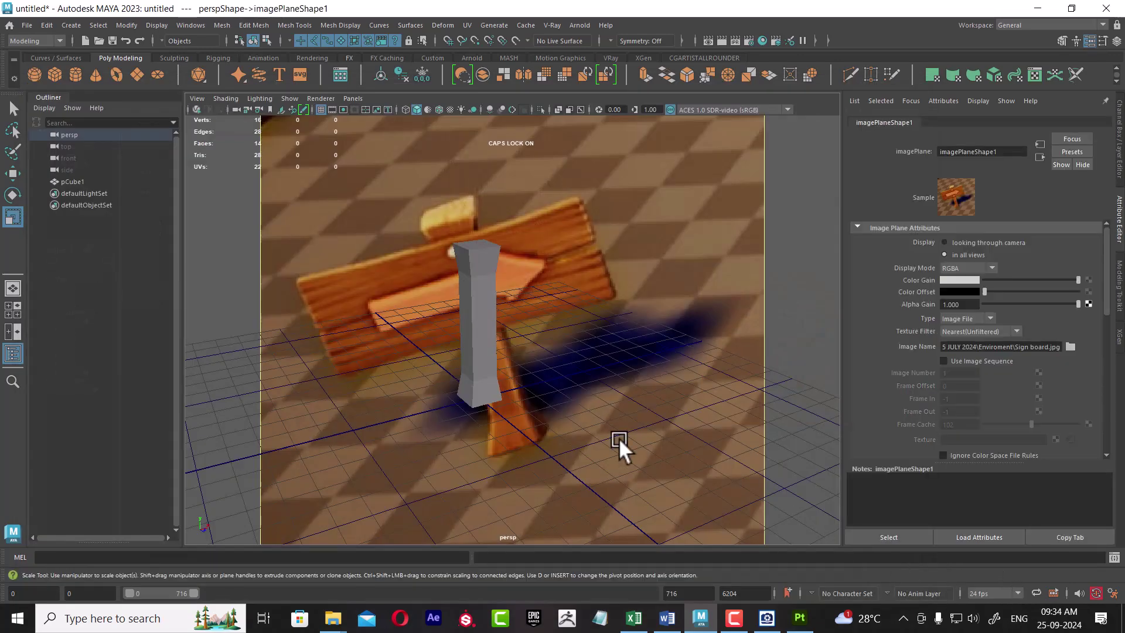
Step: Drag the image plane's Placement Rotate to about 19.1 degrees to level the board
mouse_move(622, 459)
alt+mouse_down()
mouse_move(563, 413)
mouse_move(609, 513)
mouse_move(664, 483)
mouse_move(614, 491)
mouse_move(579, 459)
mouse_move(613, 430)
alt+mouse_up()
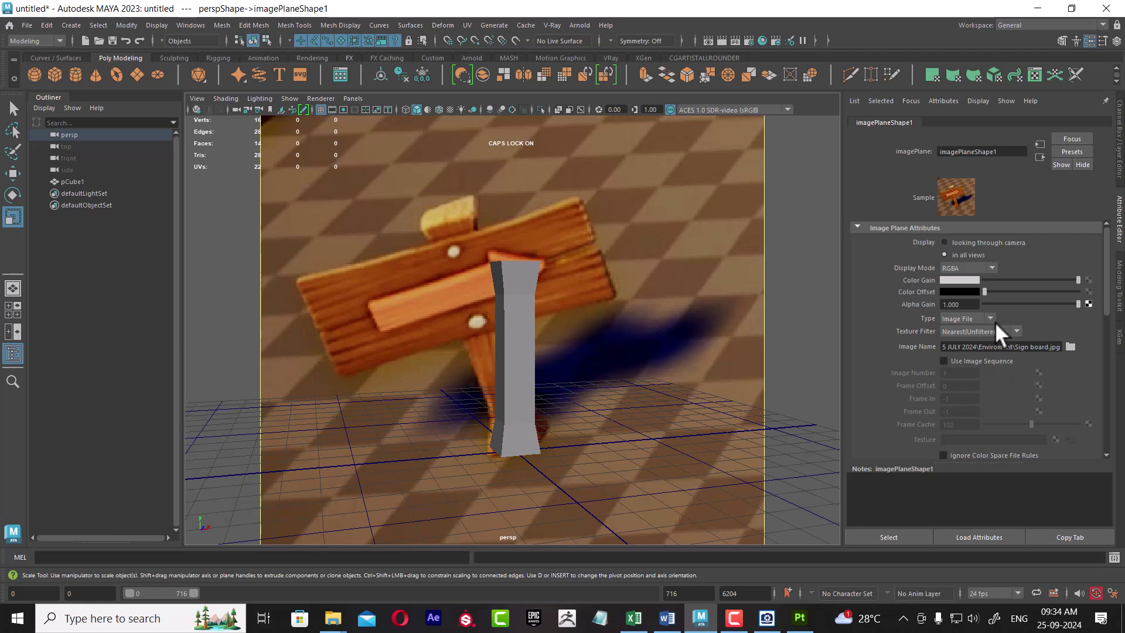
scroll(1000, 336, down, 1)
scroll(1002, 342, down, 1)
scroll(1003, 353, down, 2)
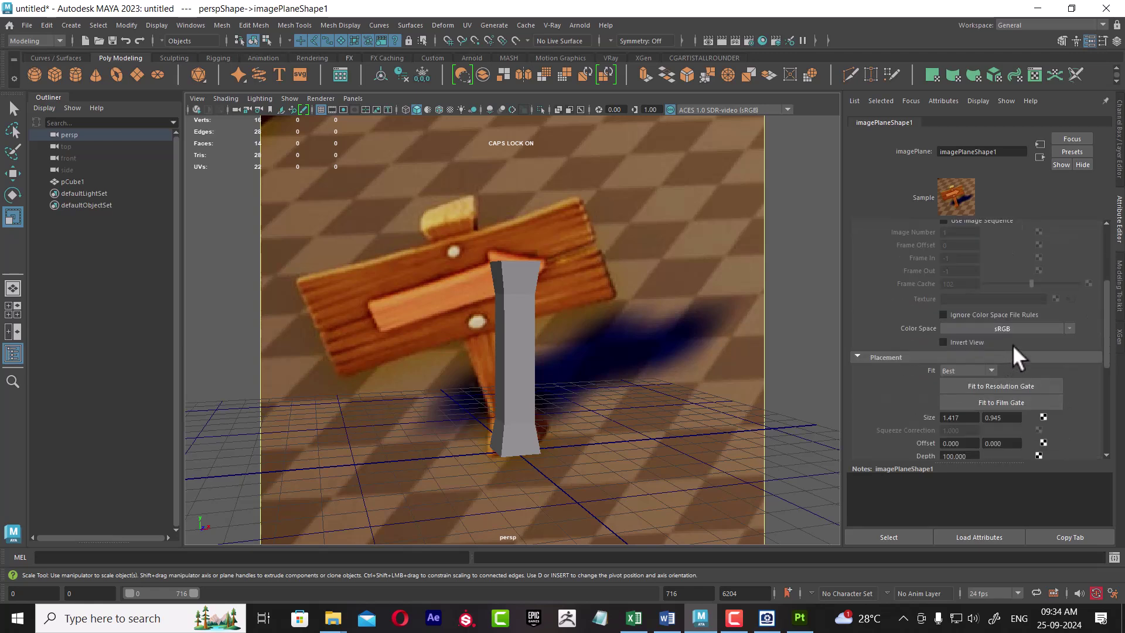
scroll(1011, 343, down, 1)
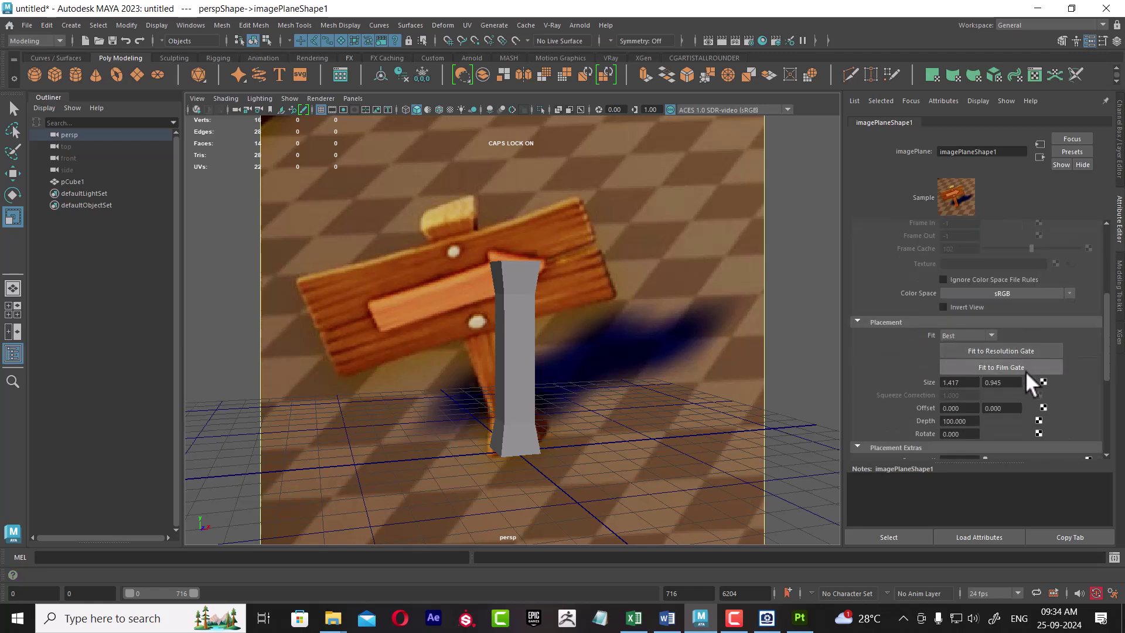
click(967, 435)
ctrl+drag(967, 435, 1079, 452)
text(19.100)
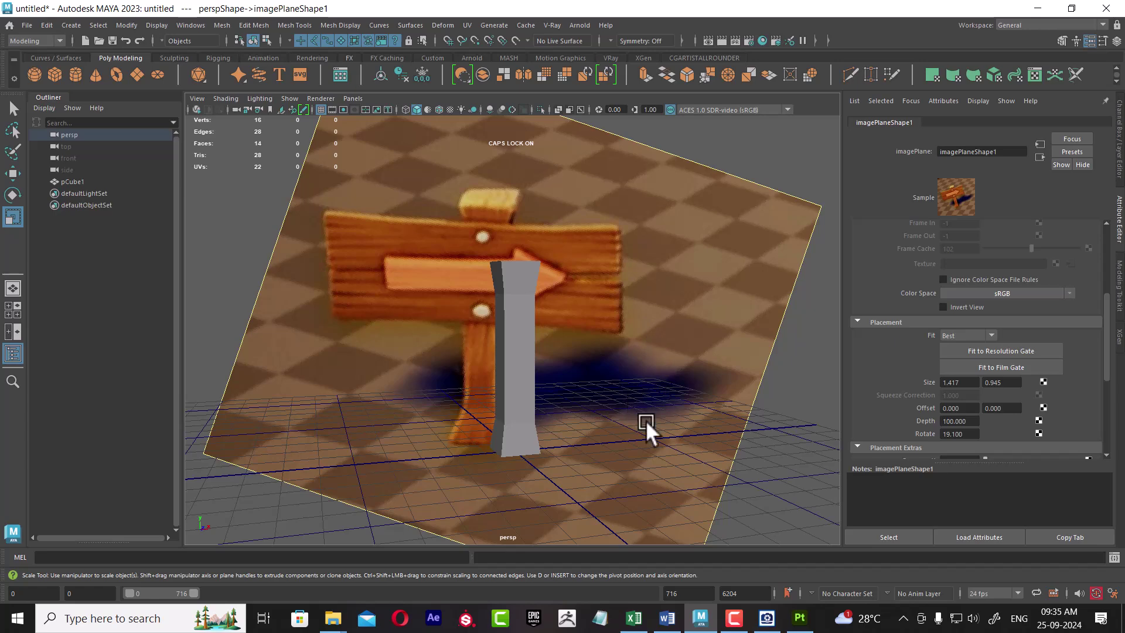
Step: Orbit and dolly the perspective view to frame the post, then select the image plane
mouse_move(645, 419)
alt+mouse_down()
mouse_move(586, 372)
mouse_move(689, 430)
mouse_move(642, 428)
alt+mouse_up()
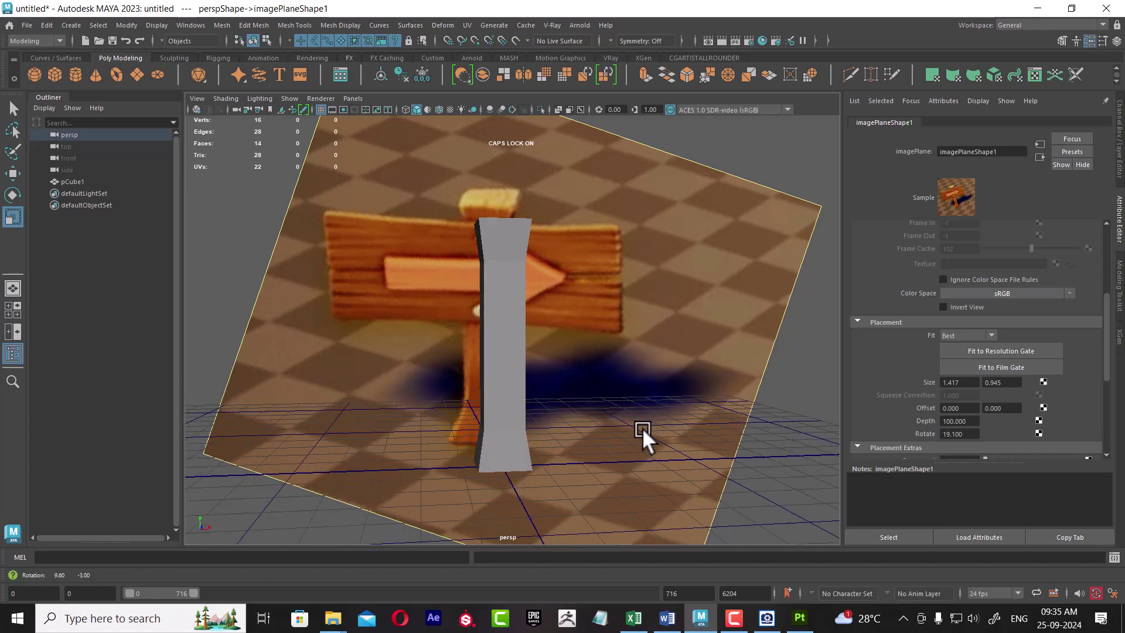
alt+right_drag(642, 428, 606, 456)
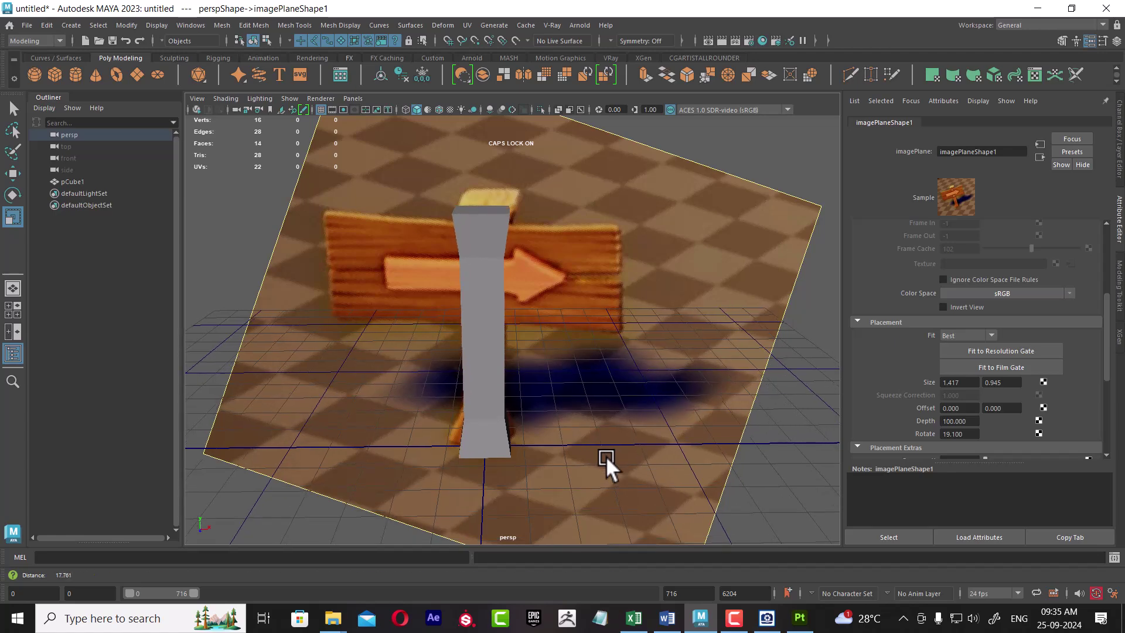
alt+middle_drag(606, 456, 639, 425)
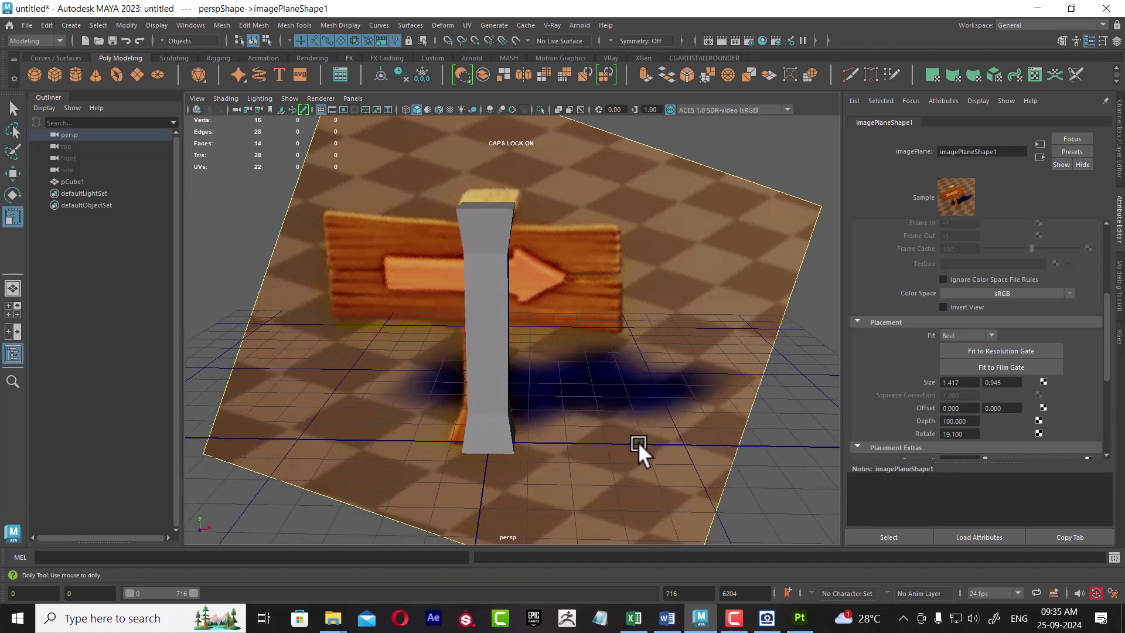
alt+right_drag(638, 442, 635, 440)
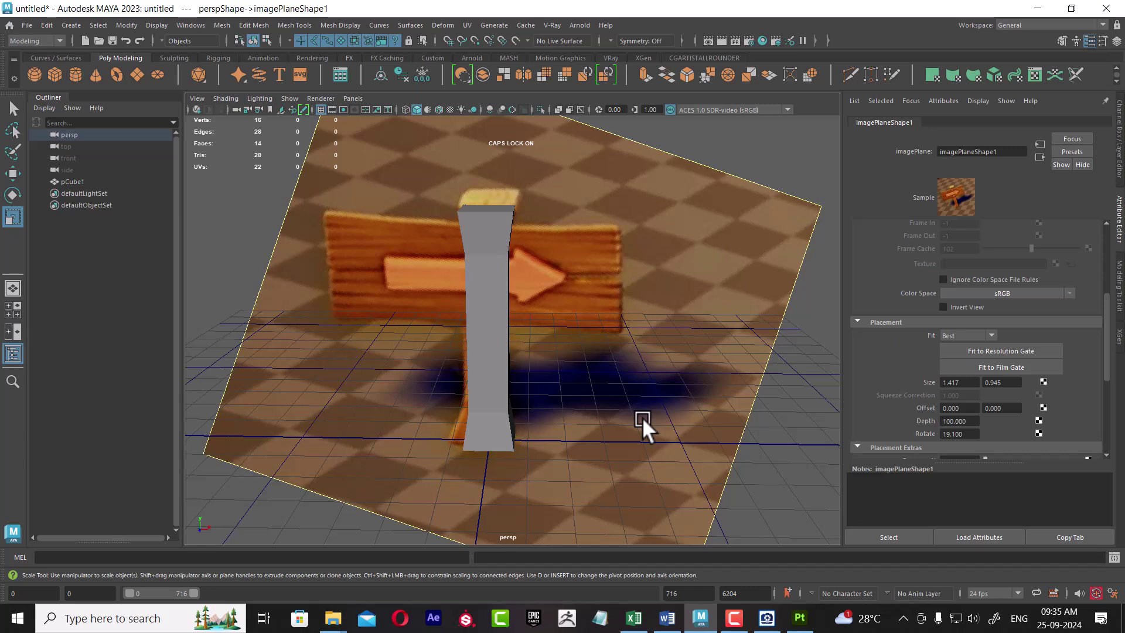
click(736, 398)
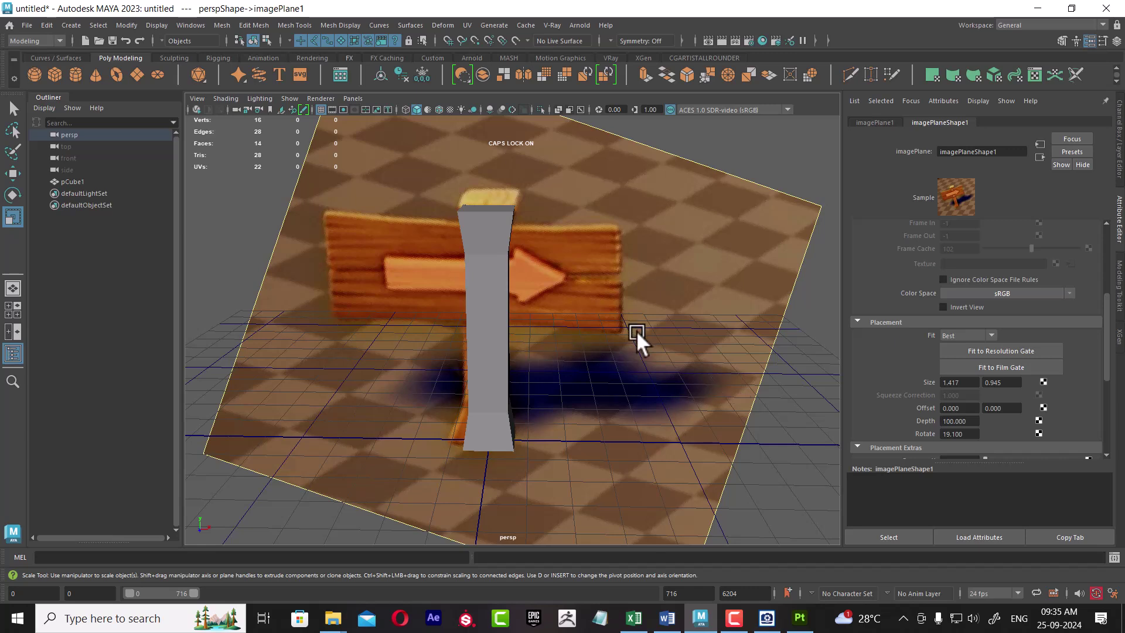
click(354, 99)
mouse_move(372, 110)
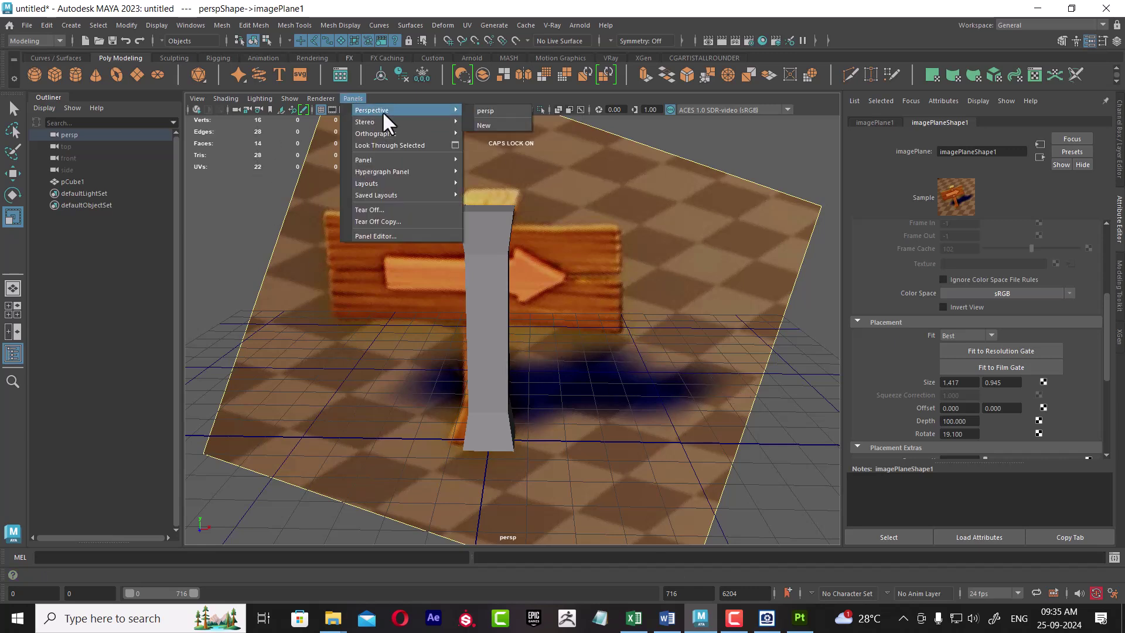
Step: Create a new perspective camera, then return the view to the original persp camera
click(497, 125)
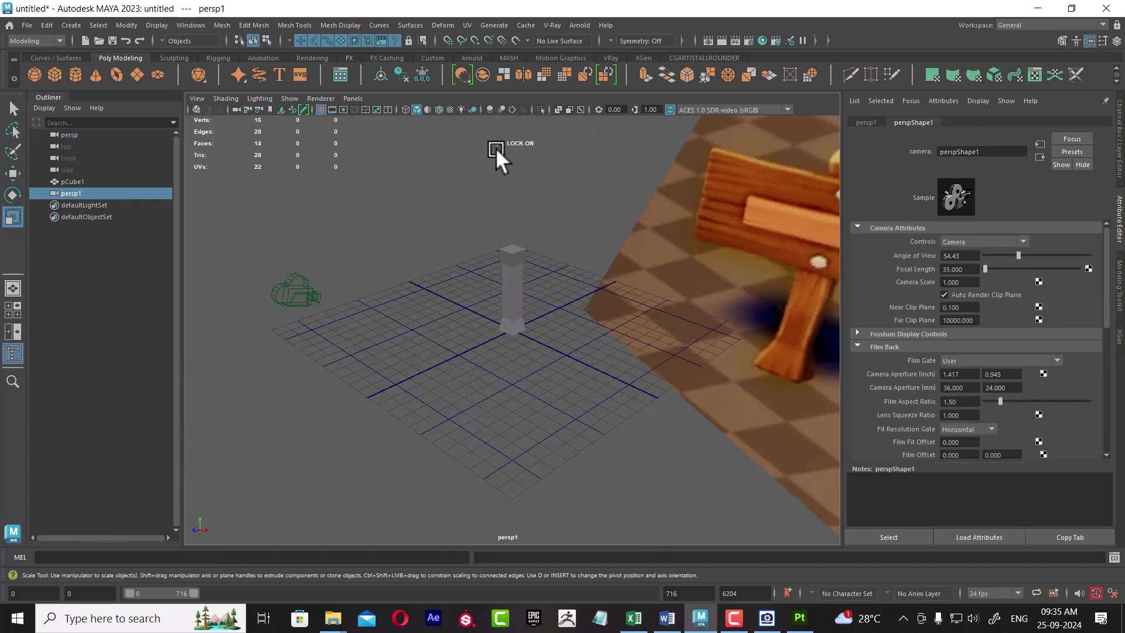
click(354, 99)
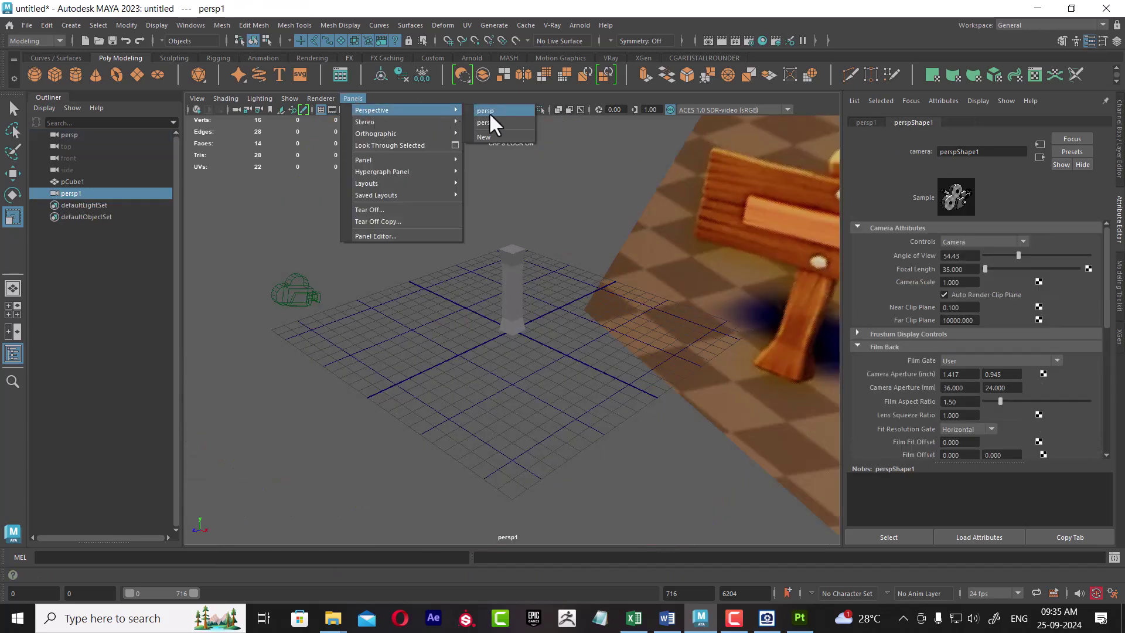
click(490, 111)
click(237, 108)
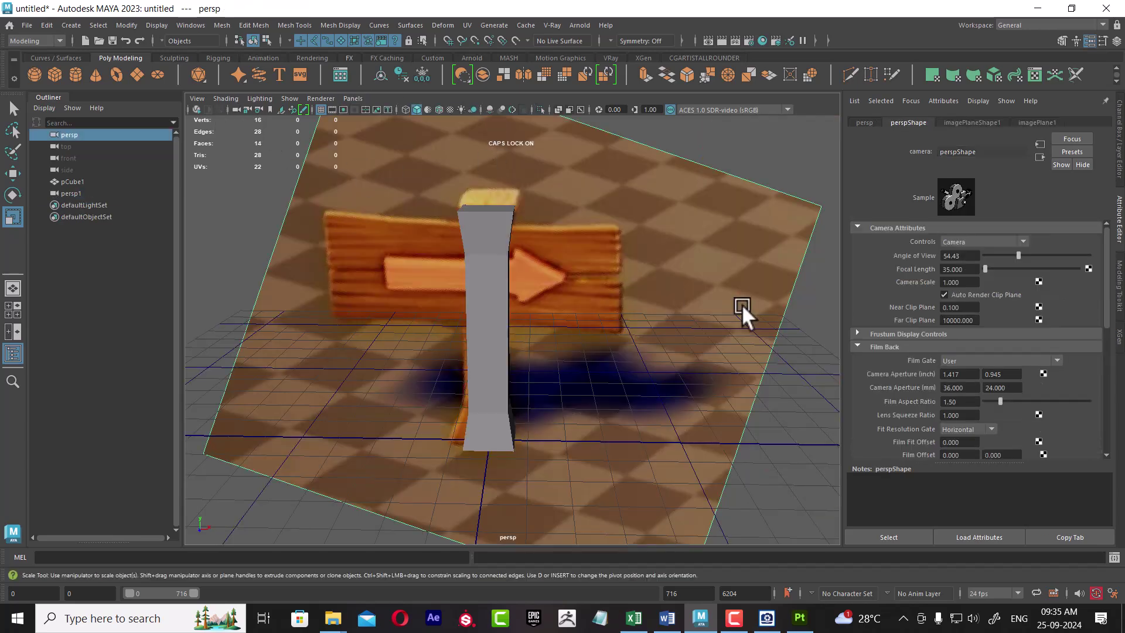
click(752, 310)
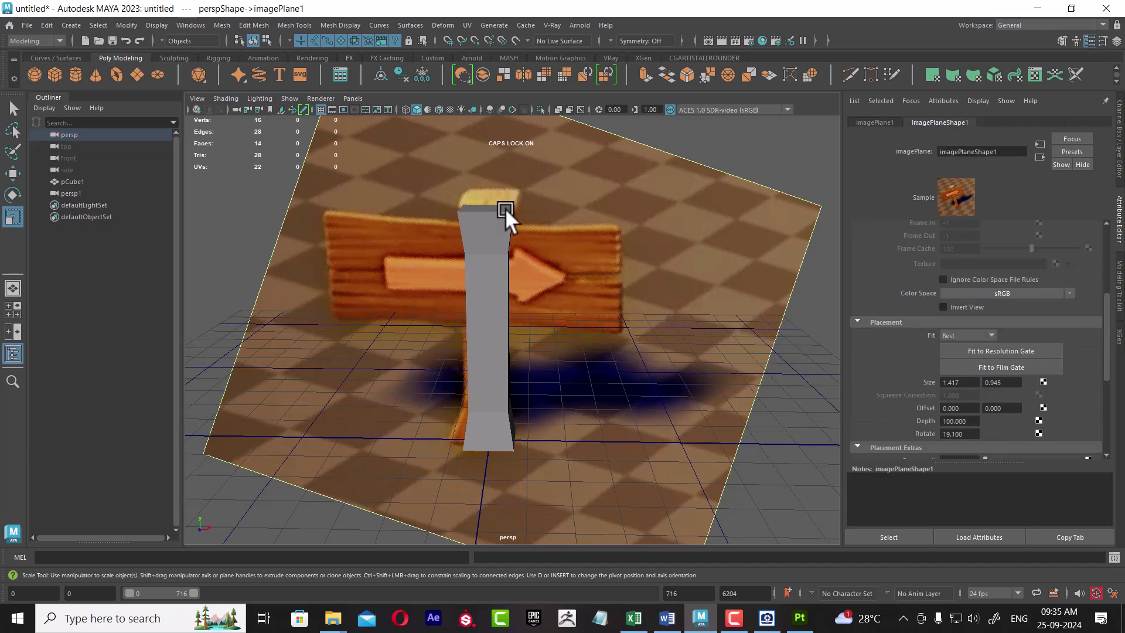
Step: Split the viewport into two side-by-side panes with persp1 in the right pane
click(352, 98)
mouse_move(366, 183)
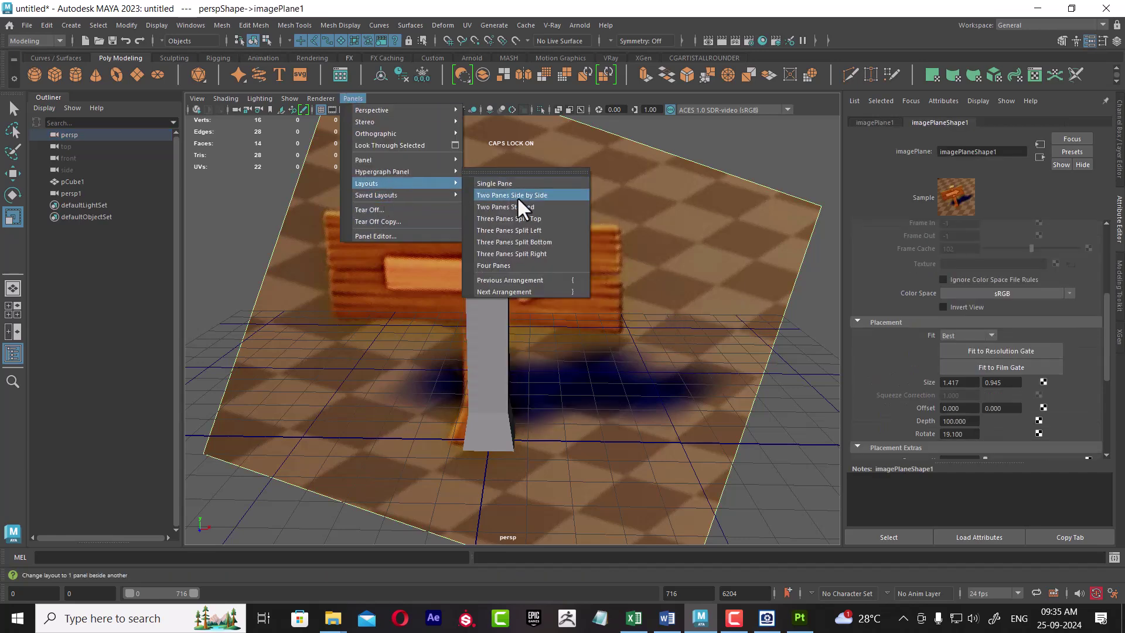
click(517, 195)
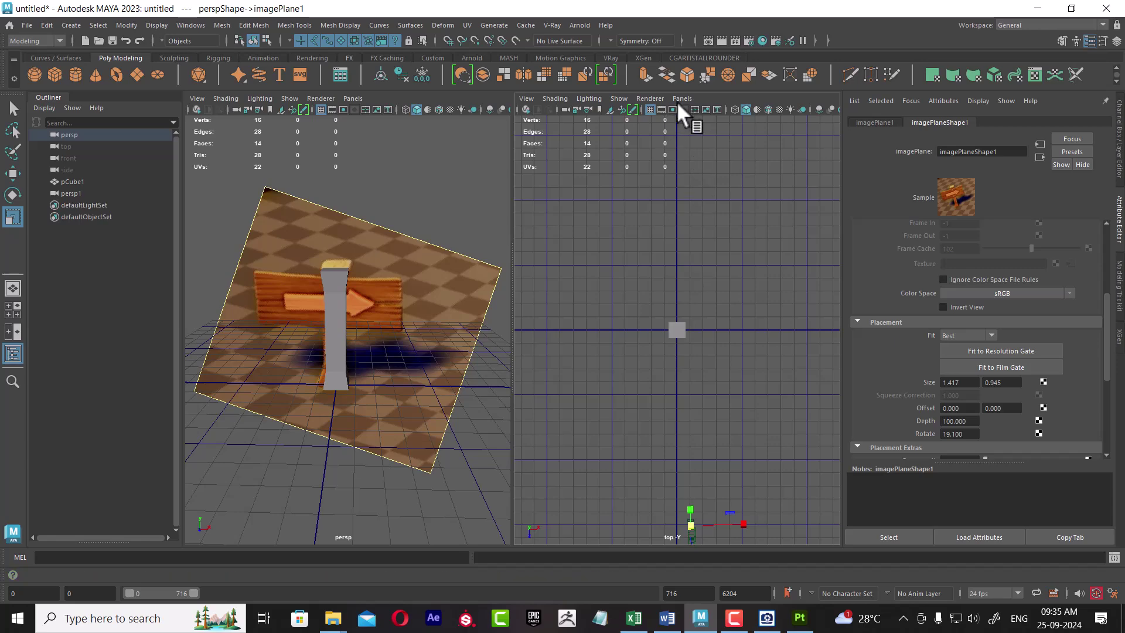
click(681, 99)
mouse_move(712, 110)
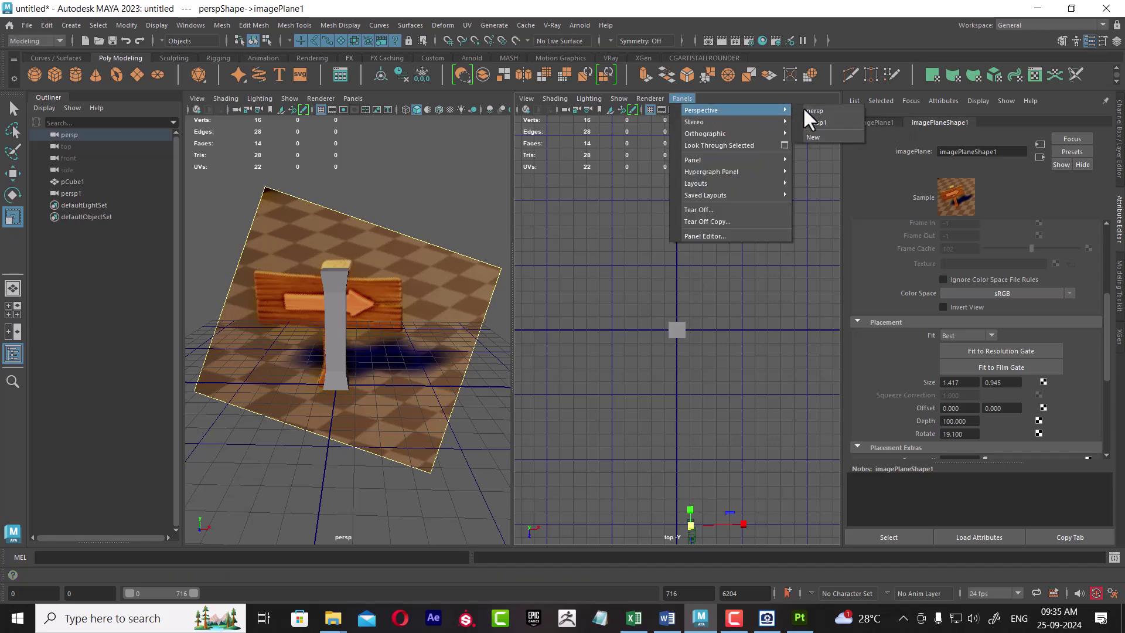
click(839, 120)
mouse_move(703, 325)
alt+mouse_down()
mouse_move(694, 295)
mouse_move(730, 361)
alt+mouse_up()
Step: Create a new polygon cube and move it forward and up to the board's height
click(730, 361)
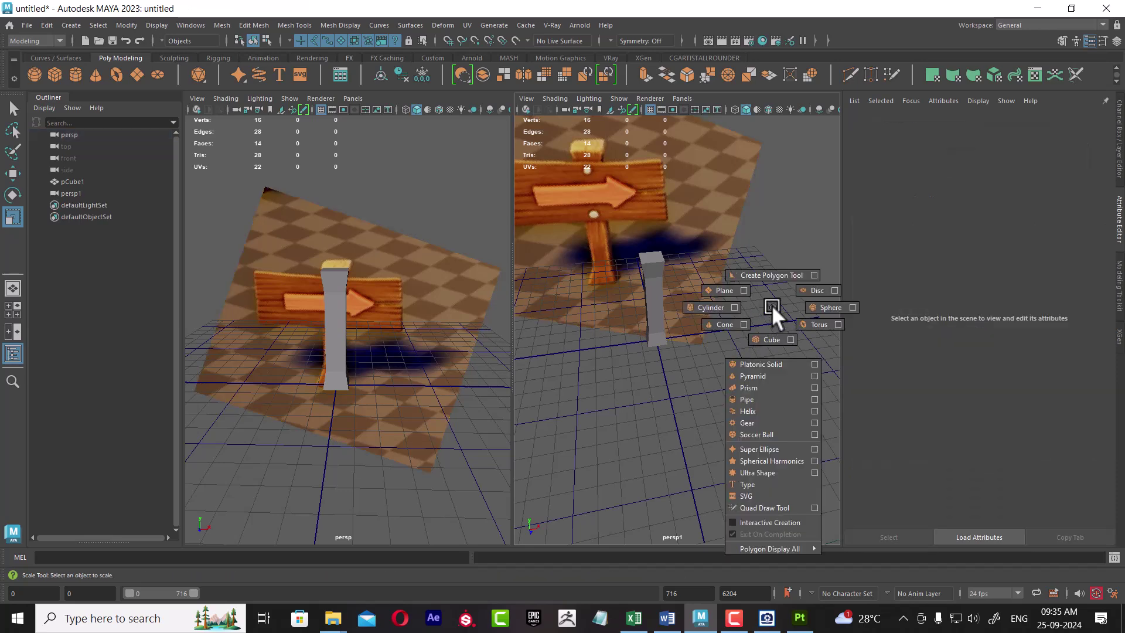
shift+right_drag(772, 304, 767, 341)
key(w)
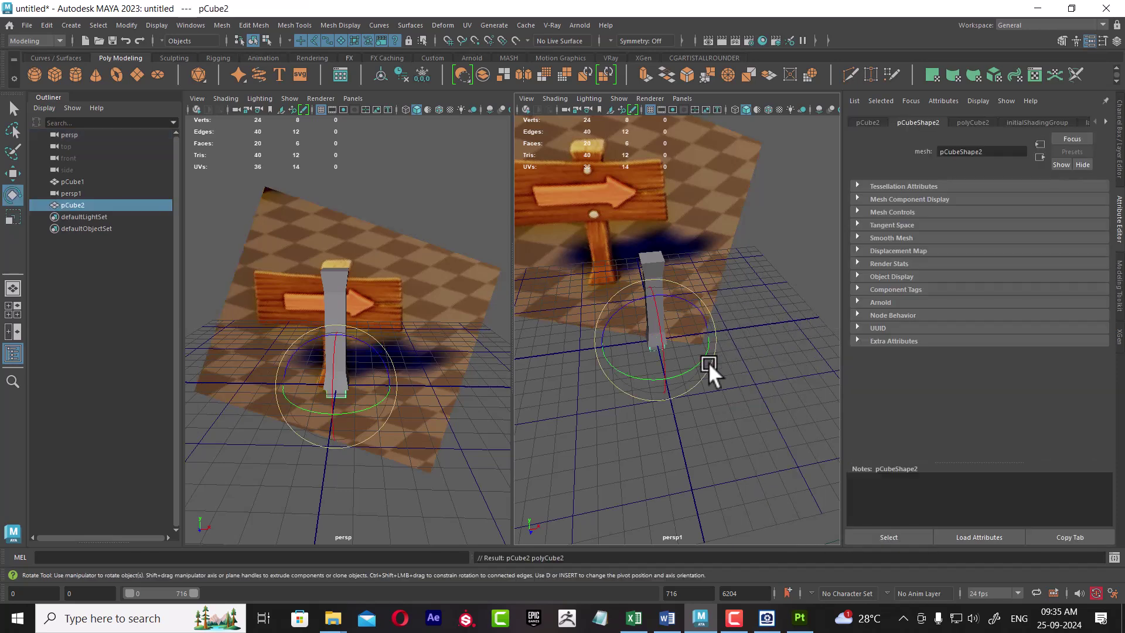
mouse_move(709, 362)
alt+right_down()
mouse_move(726, 394)
mouse_move(783, 400)
mouse_move(743, 413)
mouse_move(725, 391)
alt+right_up()
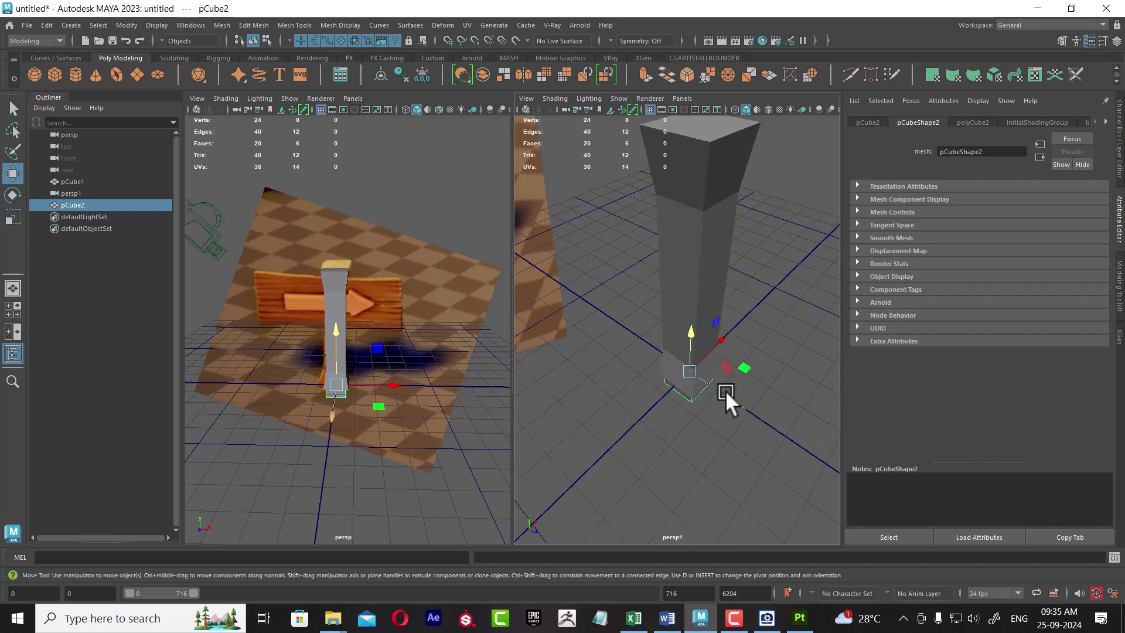
drag(726, 390, 784, 423)
drag(743, 364, 735, 157)
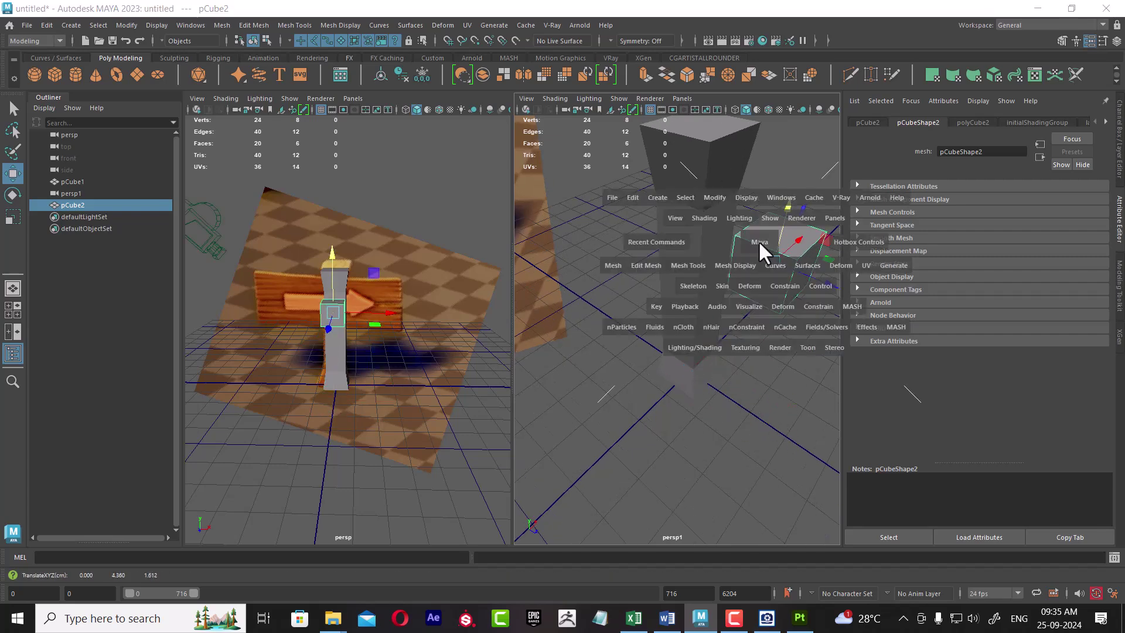
Step: Show the cube in a front view in the right pane and expand its Channel Box inputs
drag(759, 240, 756, 276)
alt+middle_drag(756, 276, 687, 346)
mouse_move(687, 345)
alt+right_down()
mouse_move(734, 356)
mouse_move(733, 382)
mouse_move(752, 383)
mouse_move(759, 357)
alt+right_up()
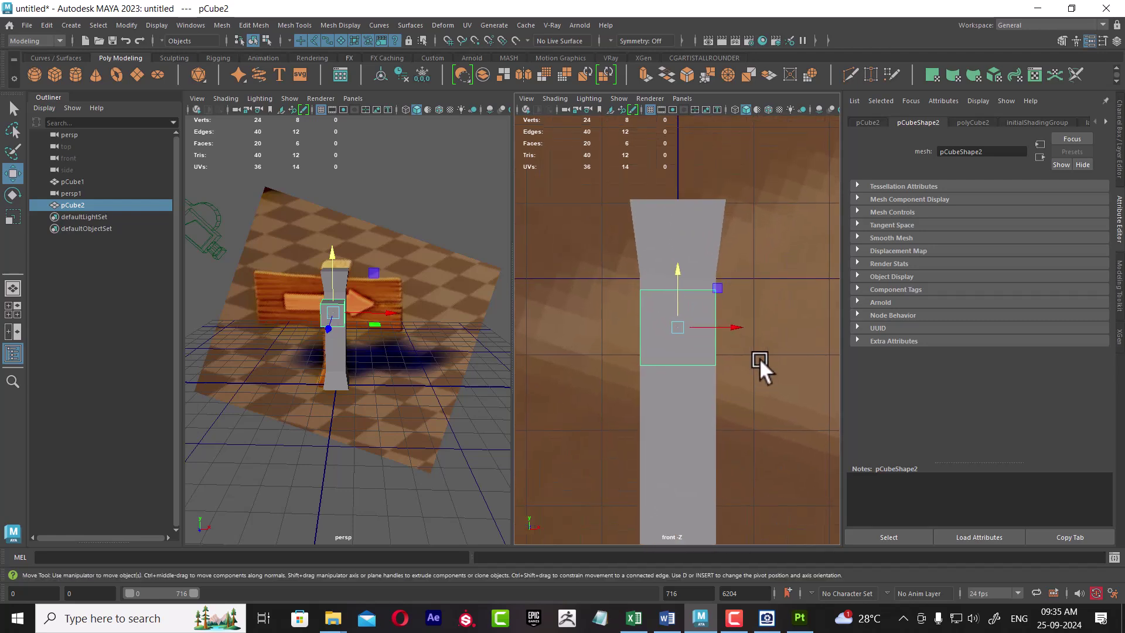
key(r)
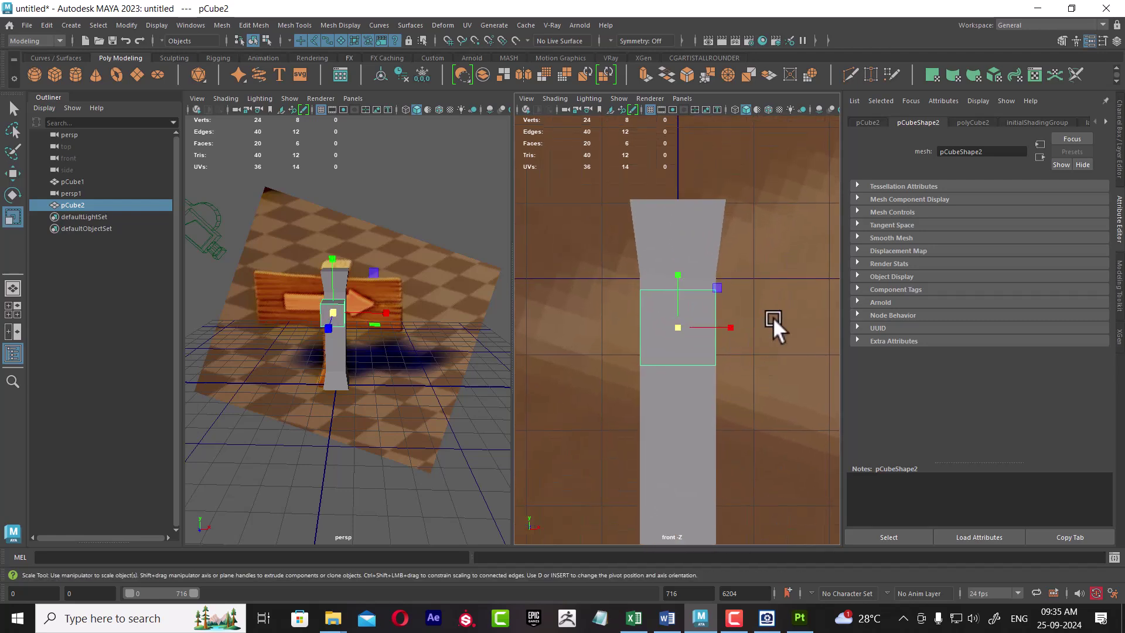
click(1117, 40)
click(986, 255)
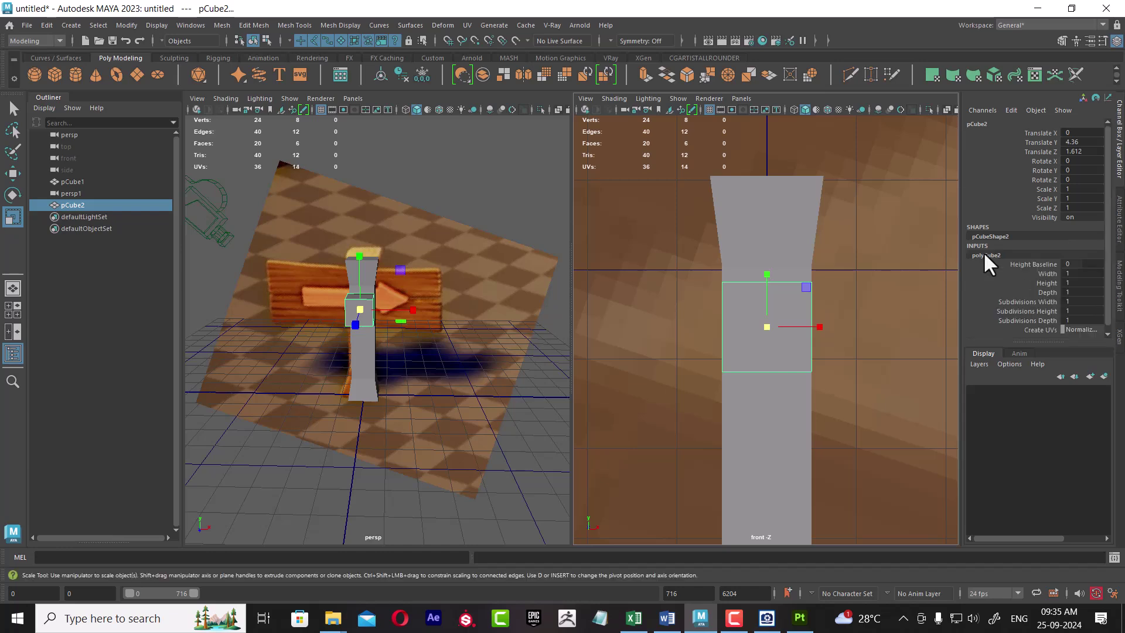
Step: Widen pCube2 to roughly 5.7 and make it about 2.28 tall in the Channel Box
click(1047, 274)
middle_drag(867, 319, 1116, 269)
mouse_move(820, 322)
middle_down()
mouse_move(848, 226)
mouse_move(858, 247)
middle_up()
scroll(848, 271, down, 1)
scroll(847, 272, down, 2)
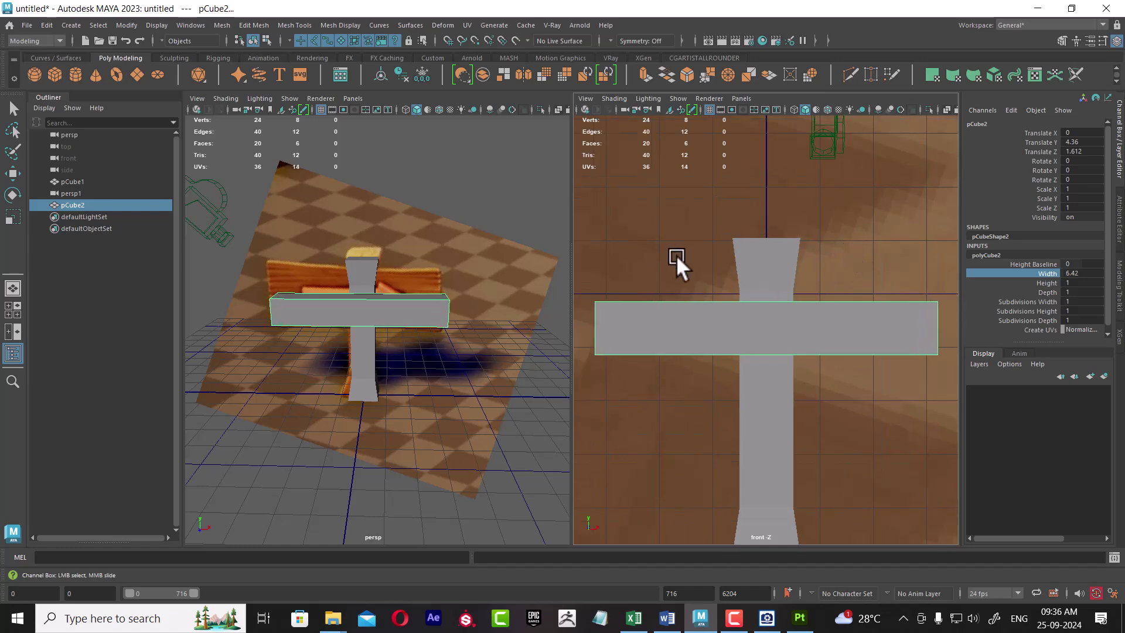
click(1049, 282)
middle_drag(790, 392, 872, 352)
Step: Toggle wireframe view, reselect pCube2, and nudge its Height up to 2.46
key(r)
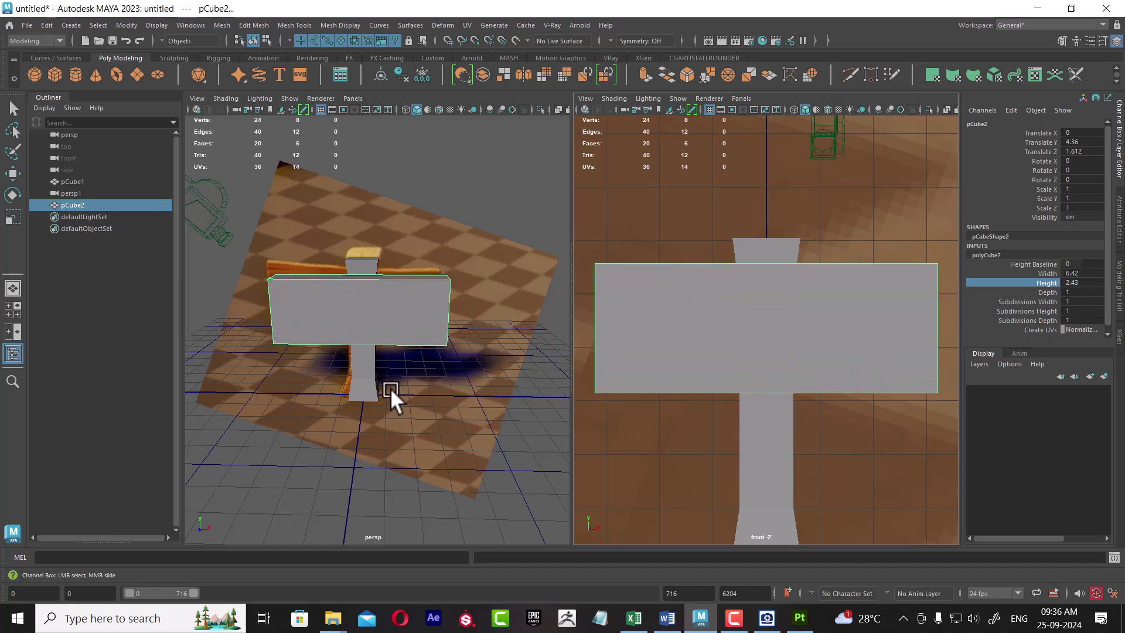
click(389, 388)
key(4)
click(905, 383)
key(4)
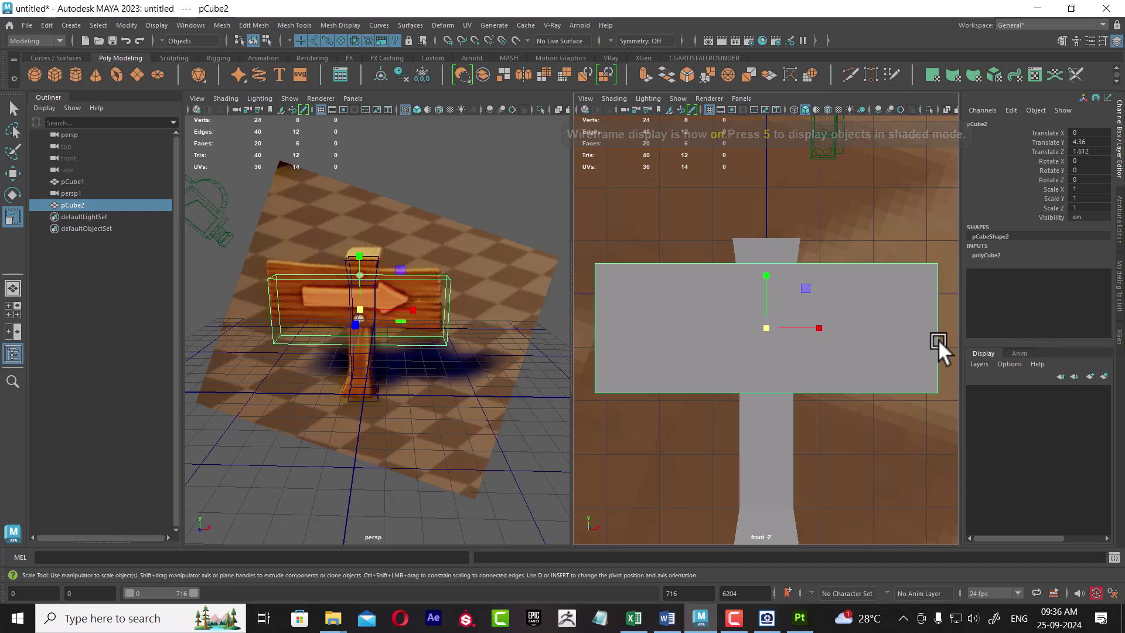
click(996, 255)
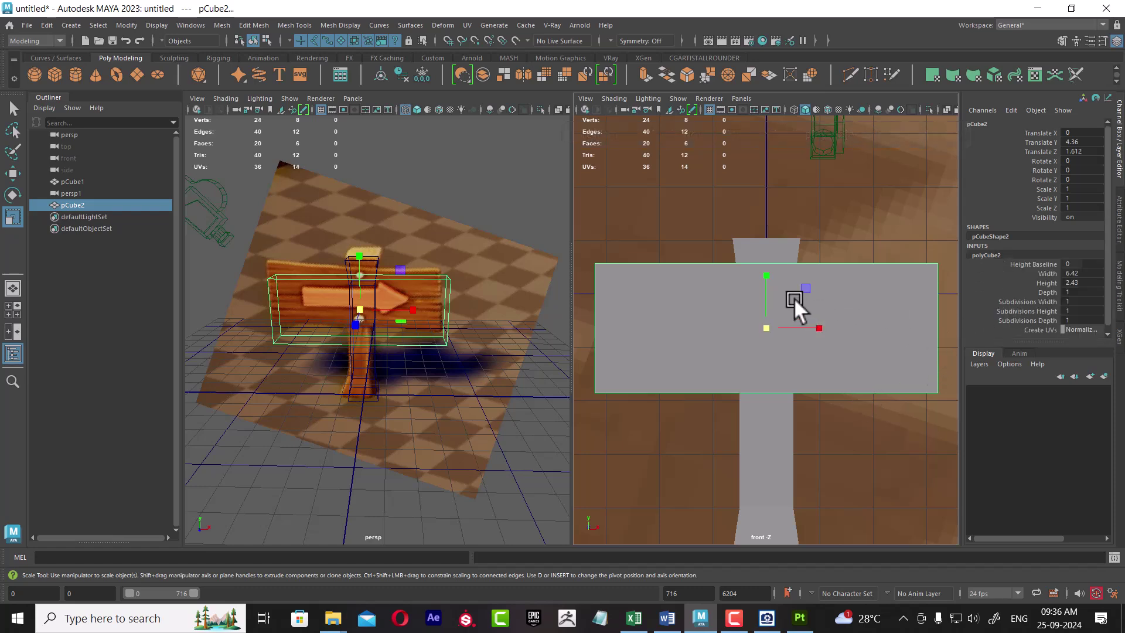
click(1048, 283)
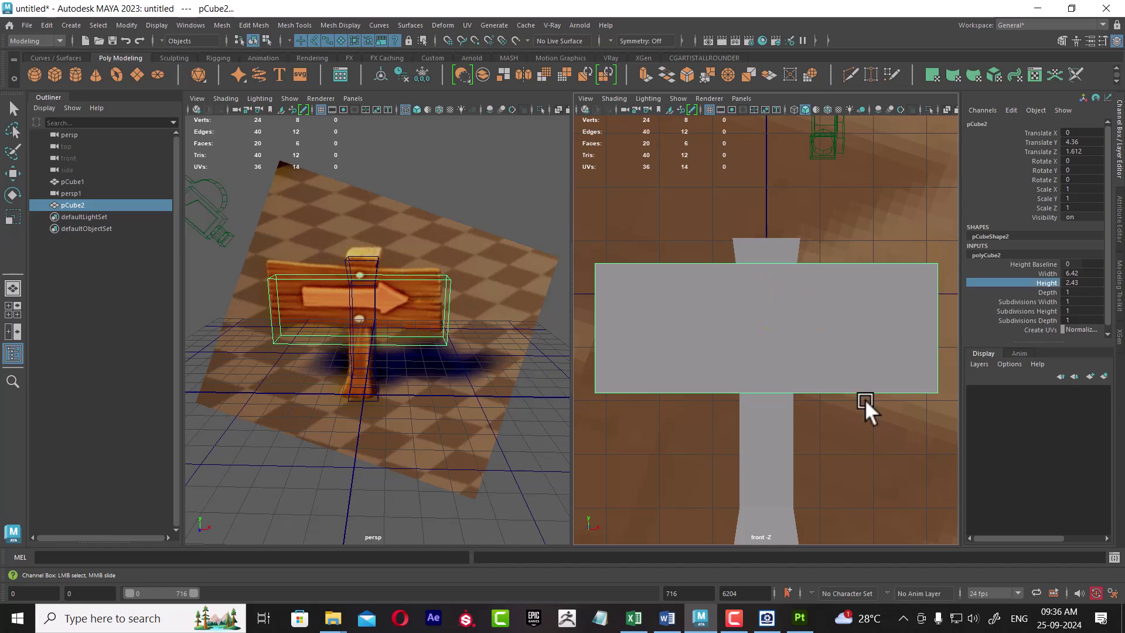
middle_drag(865, 399, 840, 434)
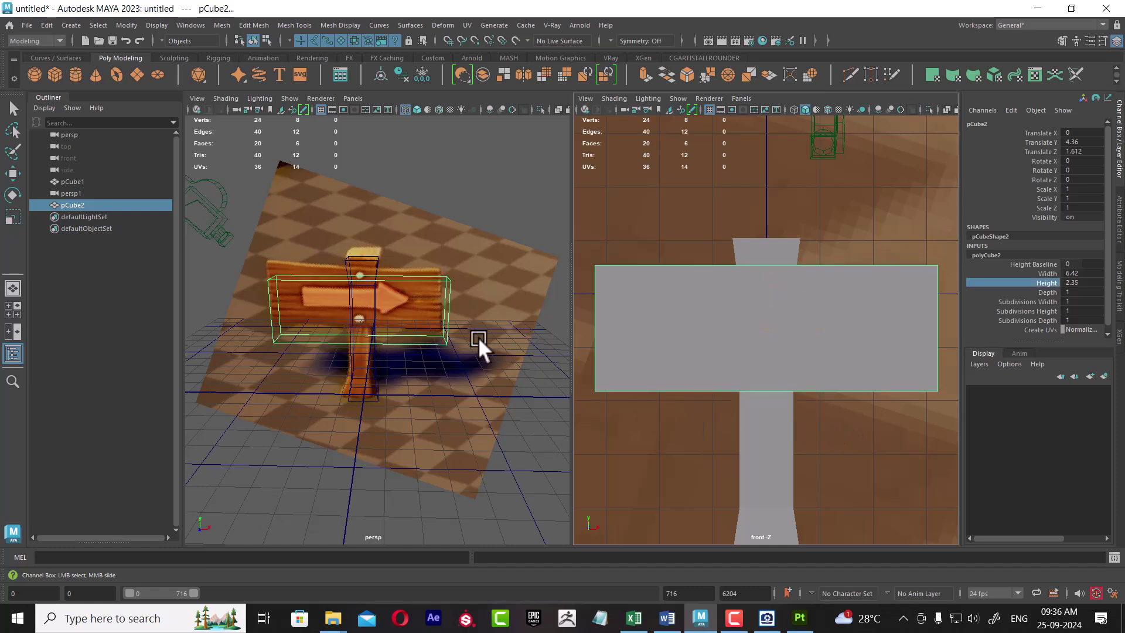
Step: Raise the board up the post, then lower it slightly to settle in place
key(w)
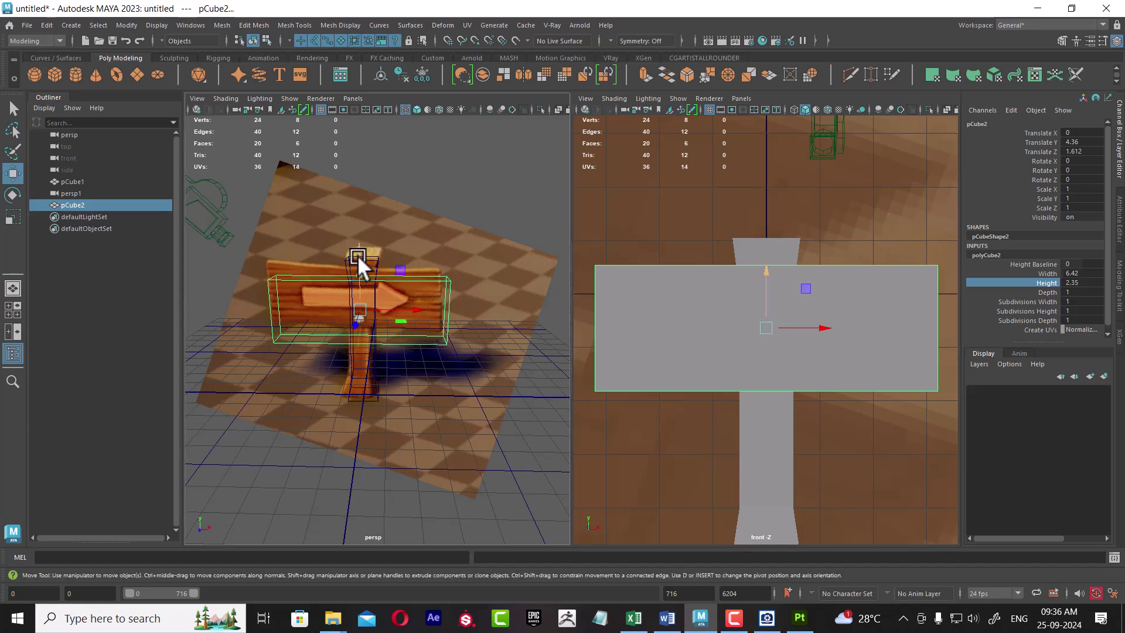
drag(359, 258, 355, 238)
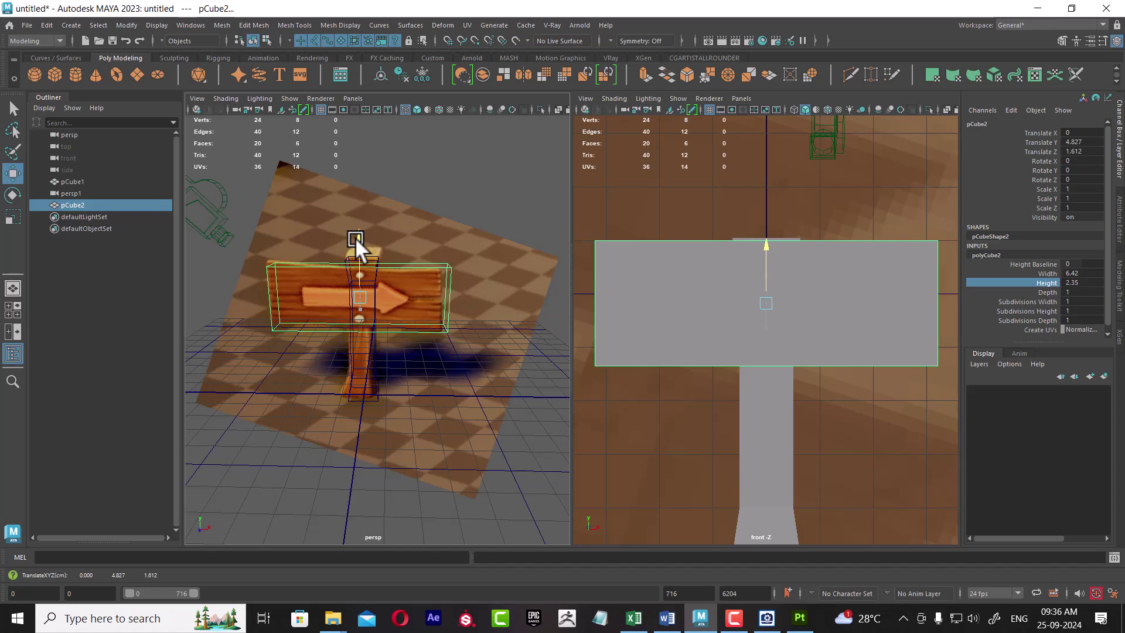
drag(355, 238, 360, 251)
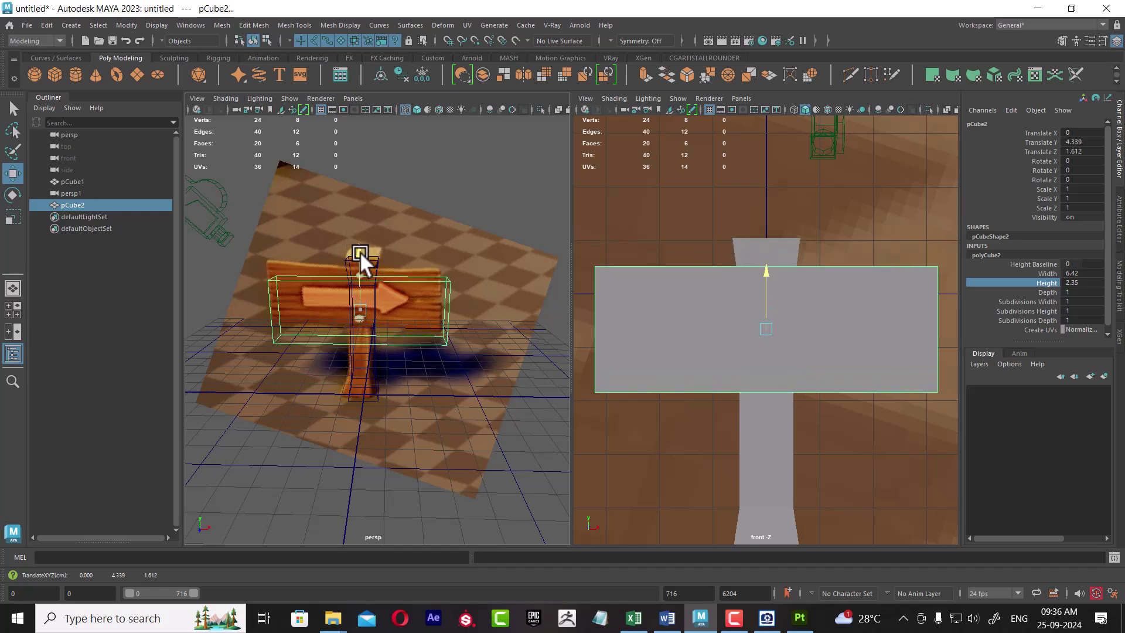
Step: Move the reference image aside and set the second pane to a close perspective on the board
click(767, 618)
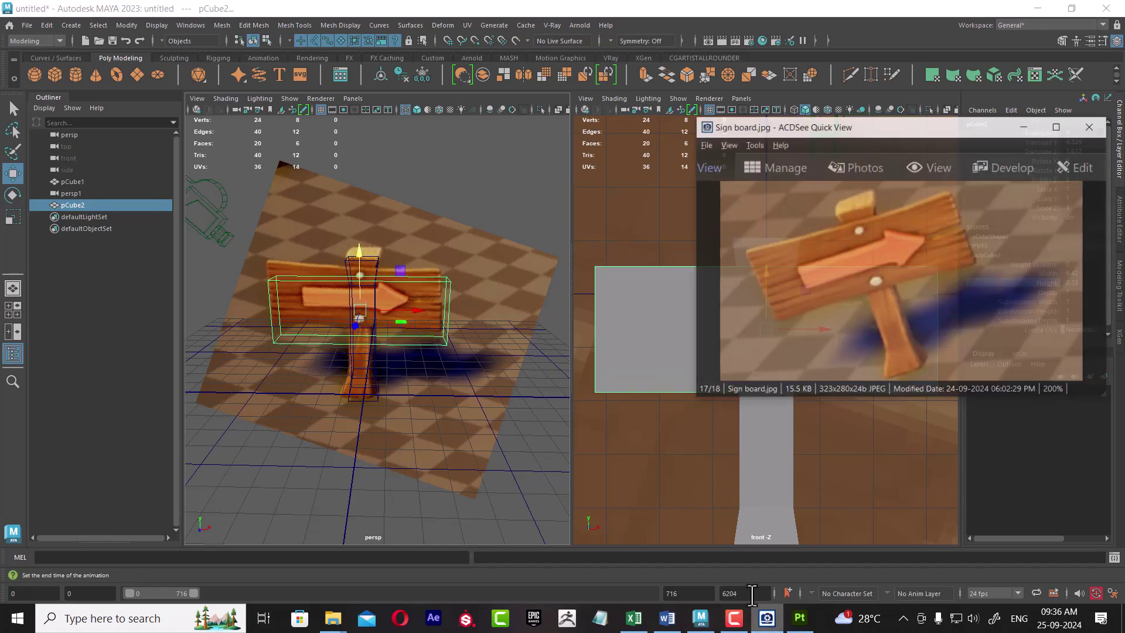
drag(877, 128, 193, 140)
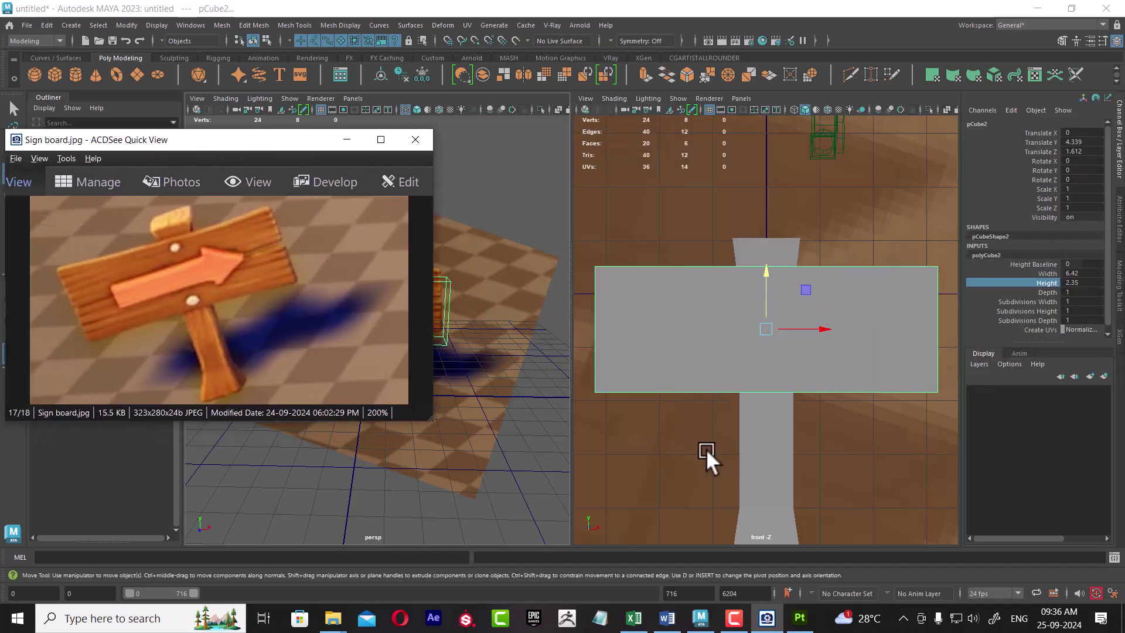
alt+drag(751, 437, 743, 339)
alt+right_drag(743, 339, 797, 433)
mouse_move(540, 368)
alt+mouse_down()
mouse_move(894, 417)
mouse_move(848, 414)
alt+mouse_up()
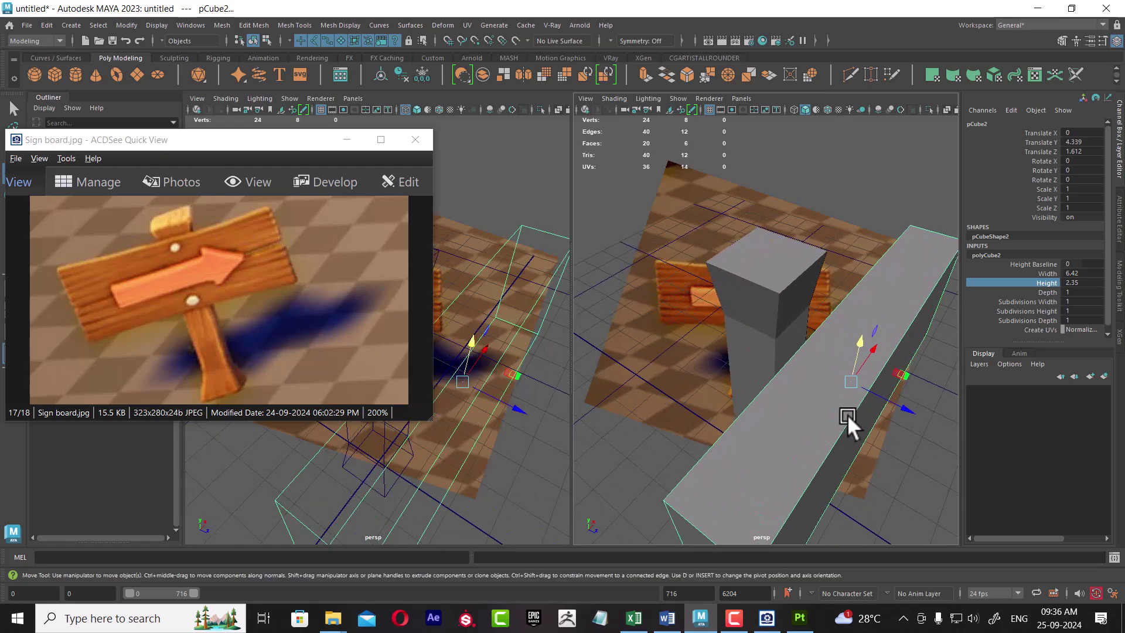
Step: Reduce the board's Depth to 0.35, slide it forward against the post, and raise it slightly
click(1047, 292)
middle_drag(938, 412, 869, 404)
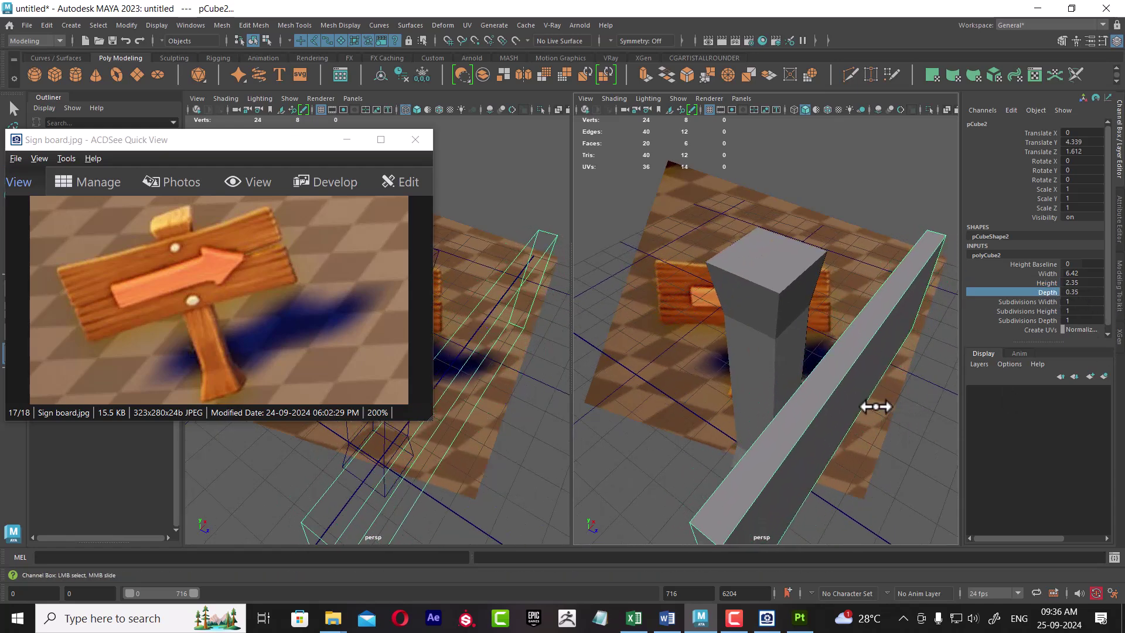
mouse_move(903, 408)
mouse_down()
mouse_move(821, 353)
mouse_move(916, 466)
mouse_move(920, 504)
mouse_up()
scroll(793, 348, up, 2)
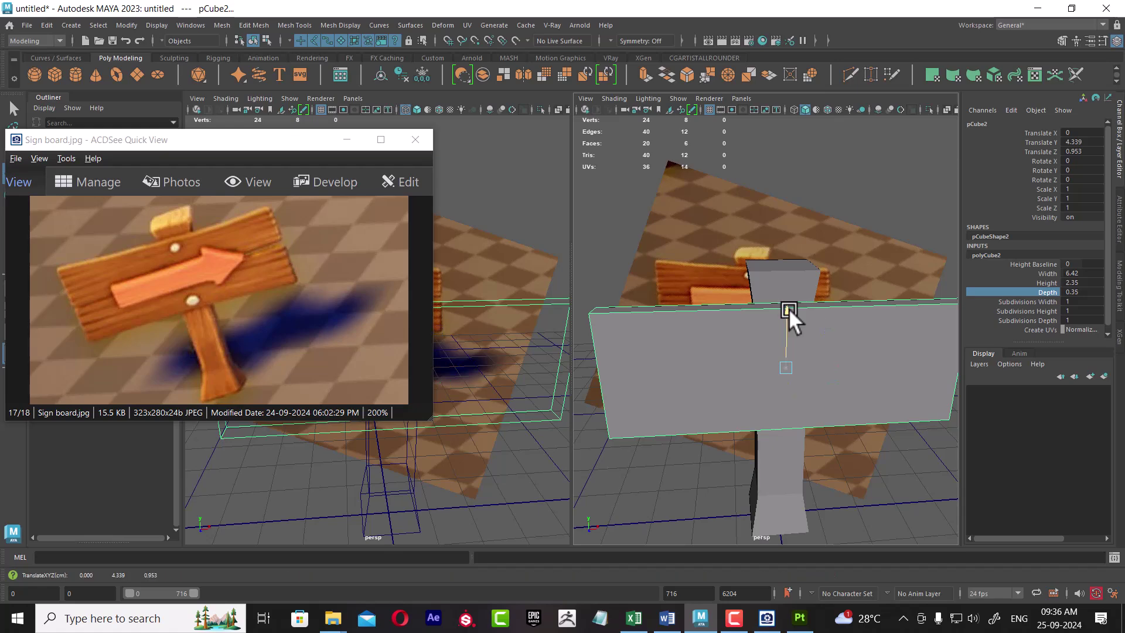
drag(789, 308, 866, 446)
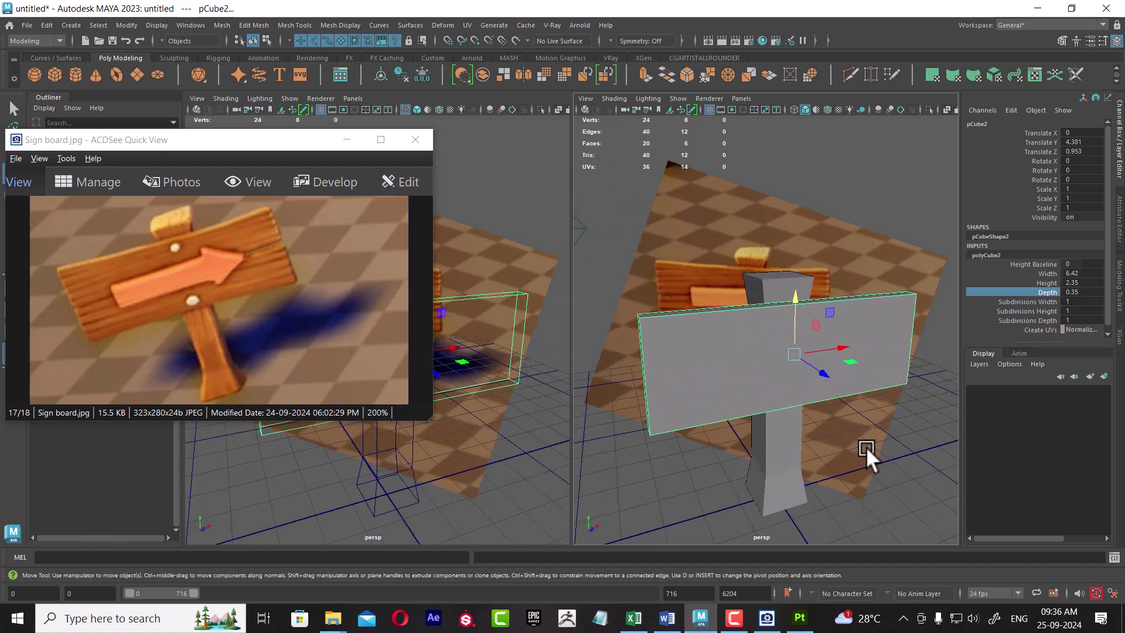
click(769, 485)
click(852, 367)
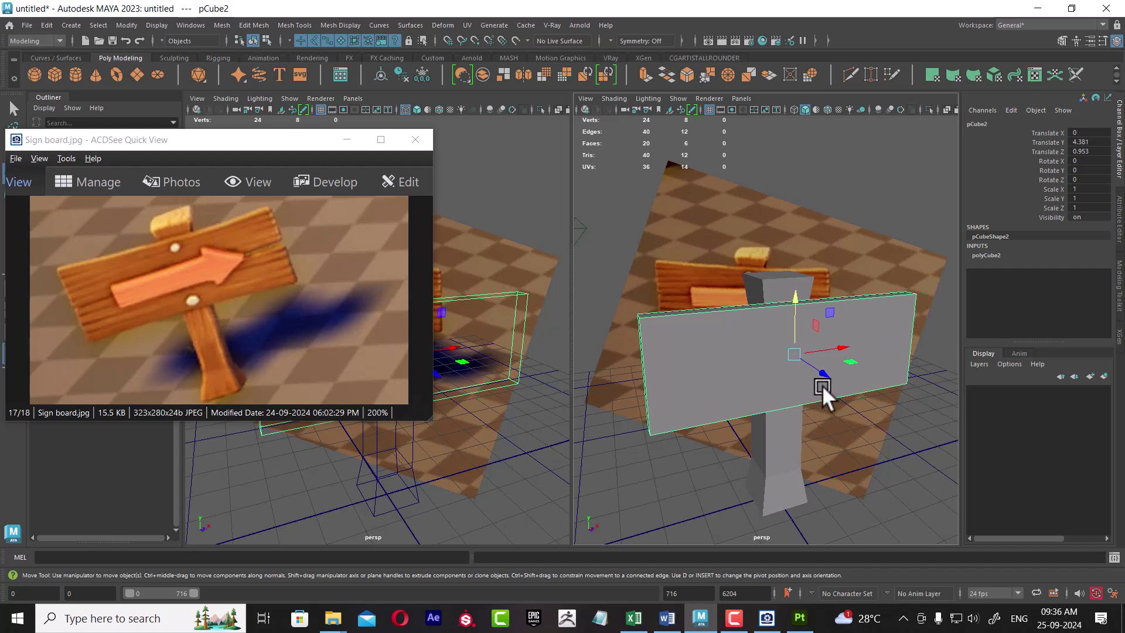
mouse_move(822, 385)
alt+mouse_down()
mouse_move(862, 392)
mouse_move(856, 375)
mouse_move(784, 367)
mouse_move(758, 381)
alt+mouse_up()
Step: Scale the board copy to 0.698 and shrink and minimize the ACDSee reference window
key(r)
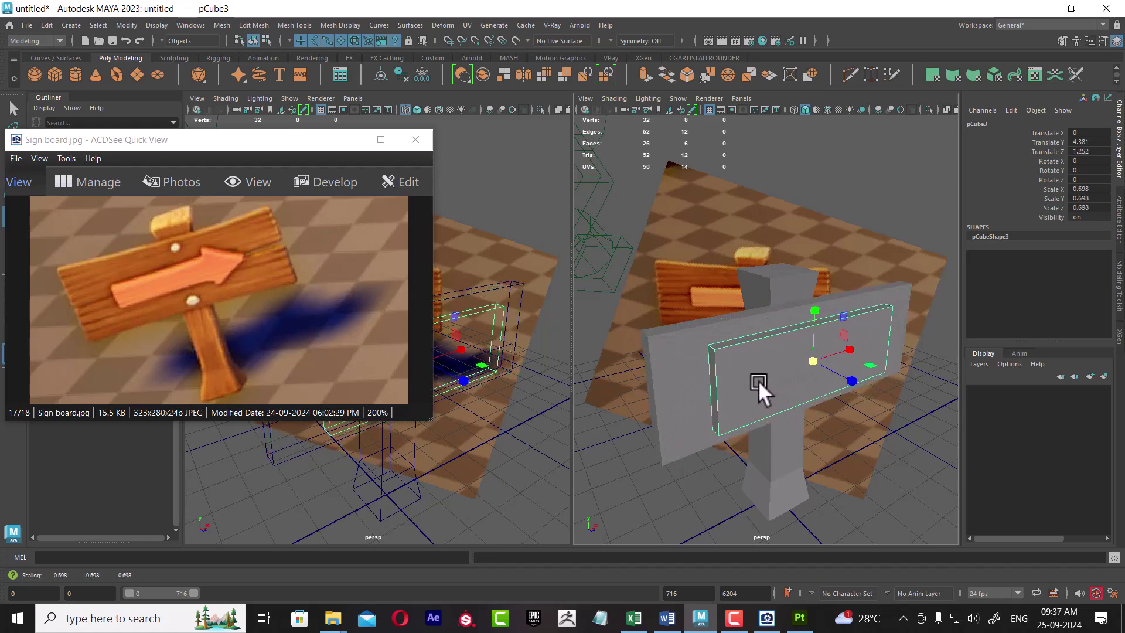
mouse_move(234, 139)
mouse_down()
mouse_move(121, 114)
mouse_move(191, 50)
mouse_up()
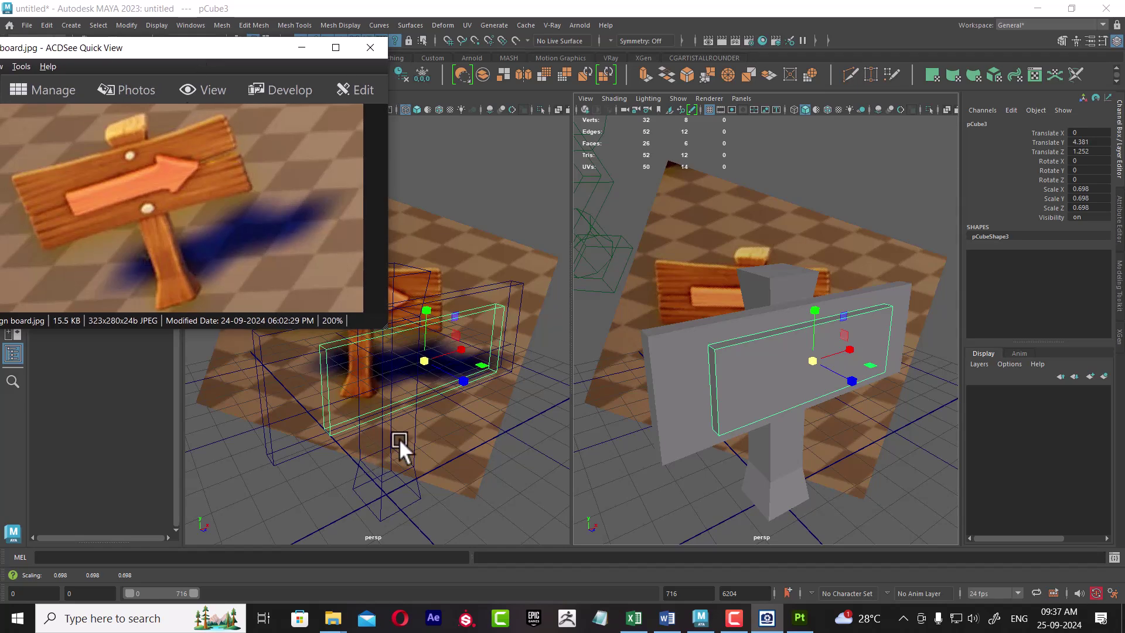
drag(394, 326, 310, 285)
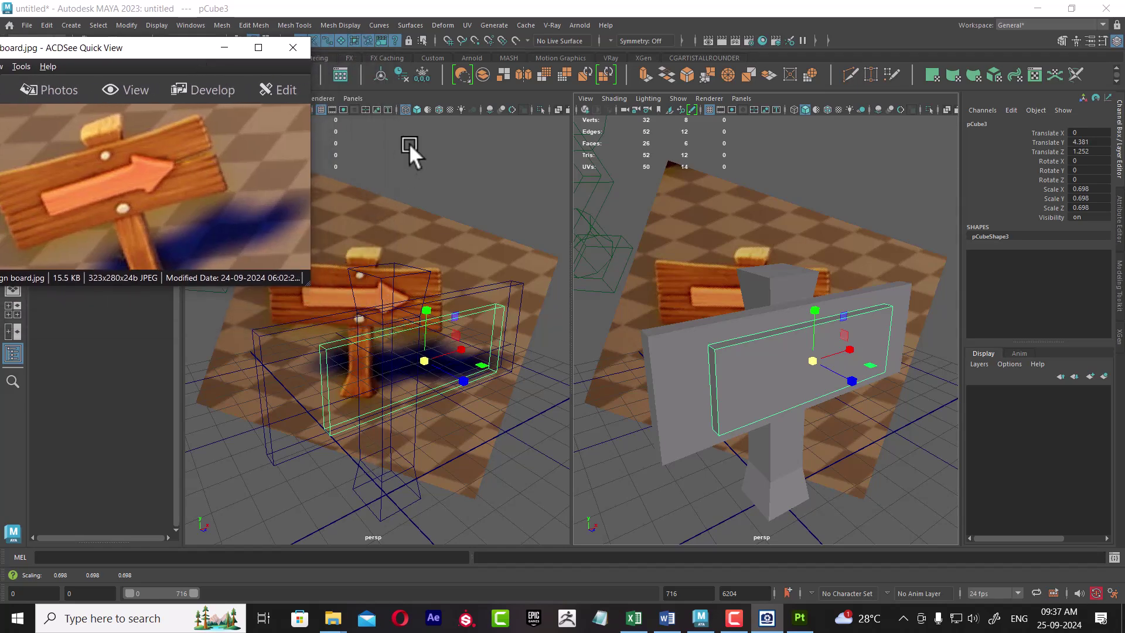
click(354, 98)
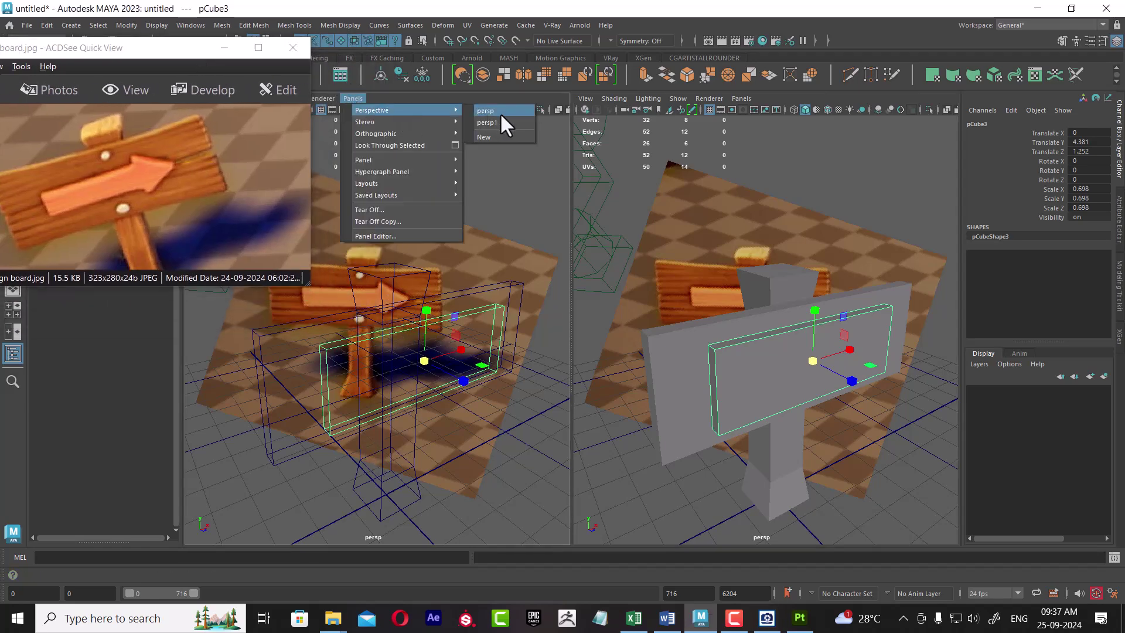
click(500, 112)
click(225, 47)
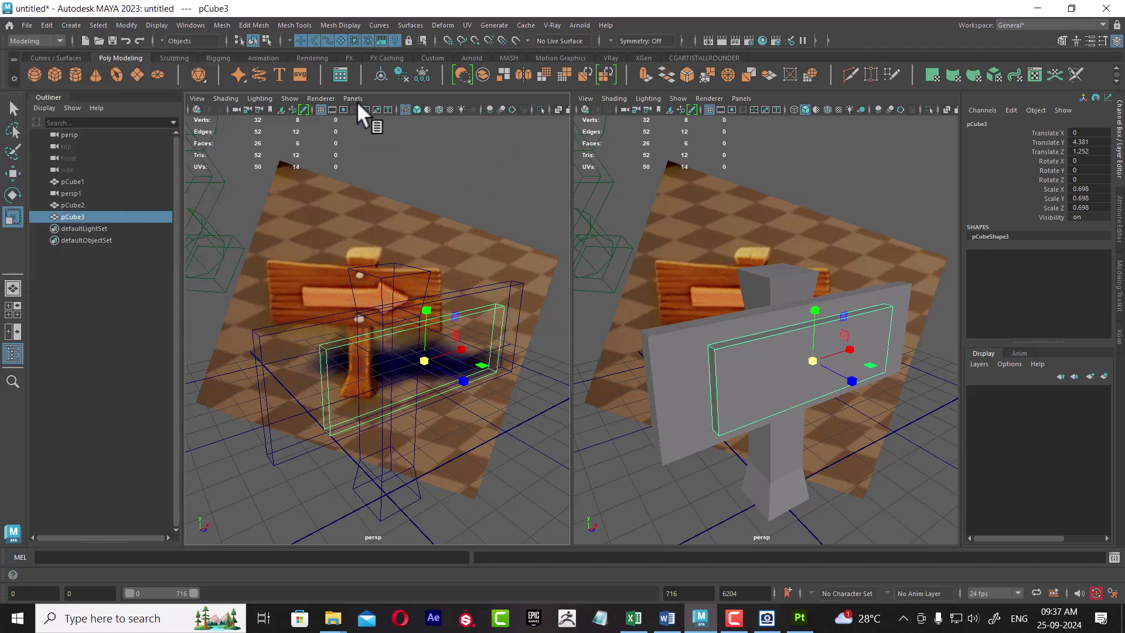
Step: Set the left view to the persp camera and the right view to persp1
click(359, 97)
mouse_move(387, 110)
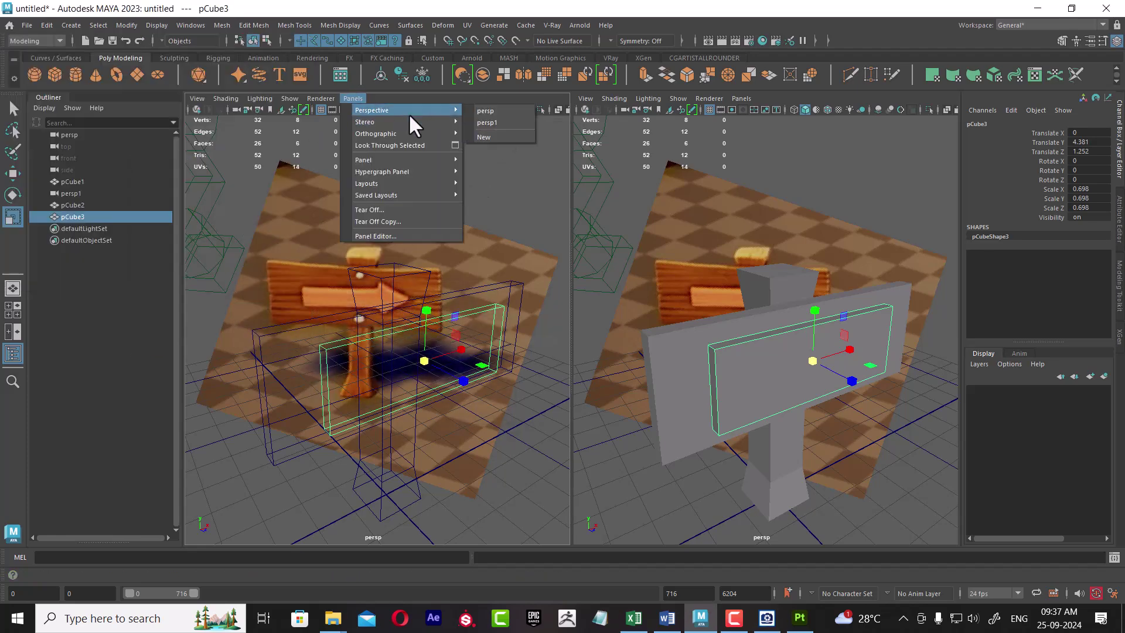
click(505, 121)
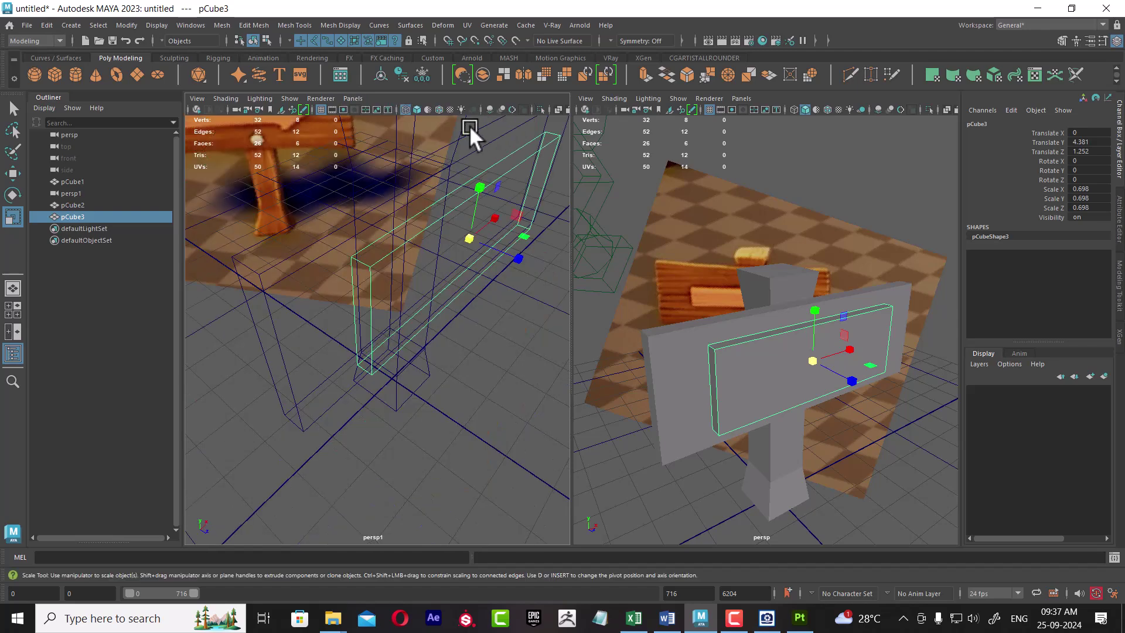
click(355, 100)
mouse_move(386, 110)
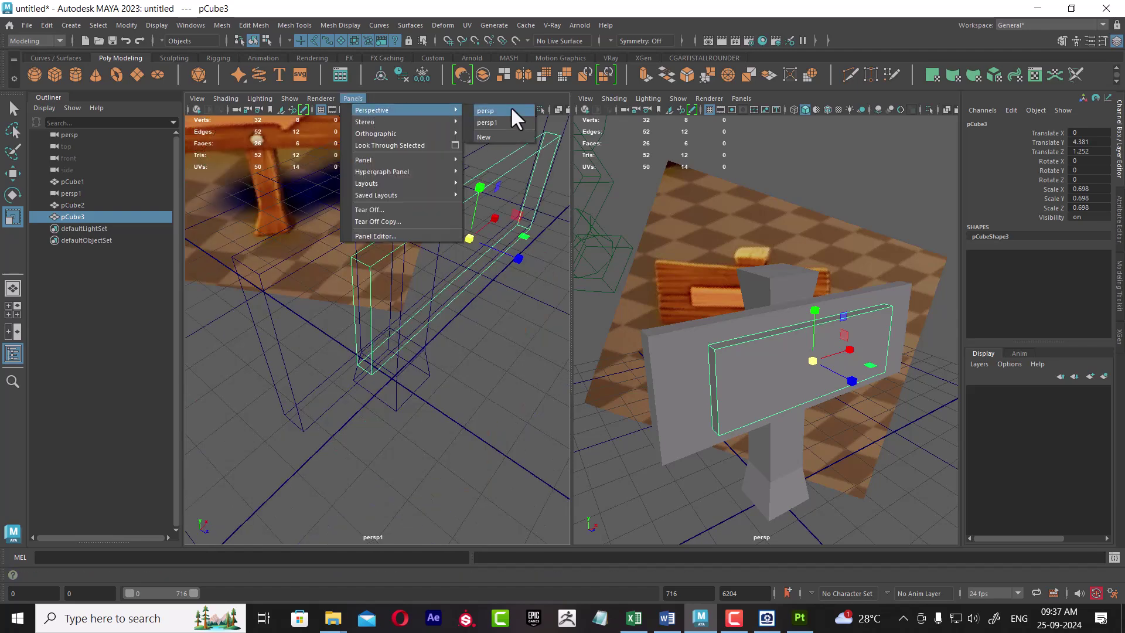
click(511, 112)
alt+drag(466, 419, 489, 428)
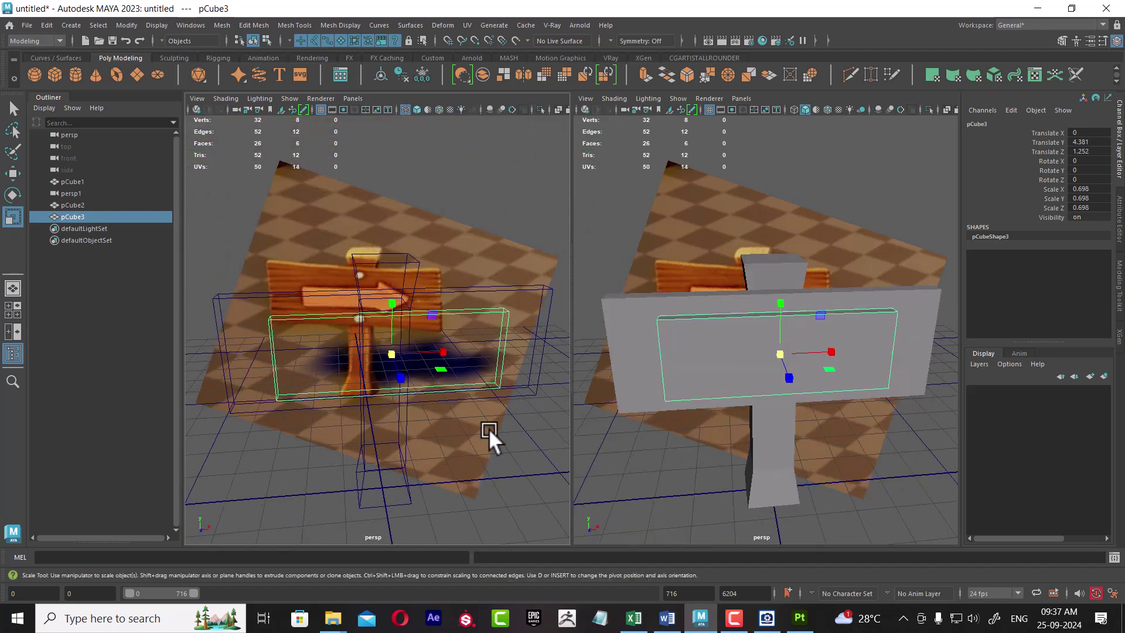
click(742, 99)
mouse_move(782, 110)
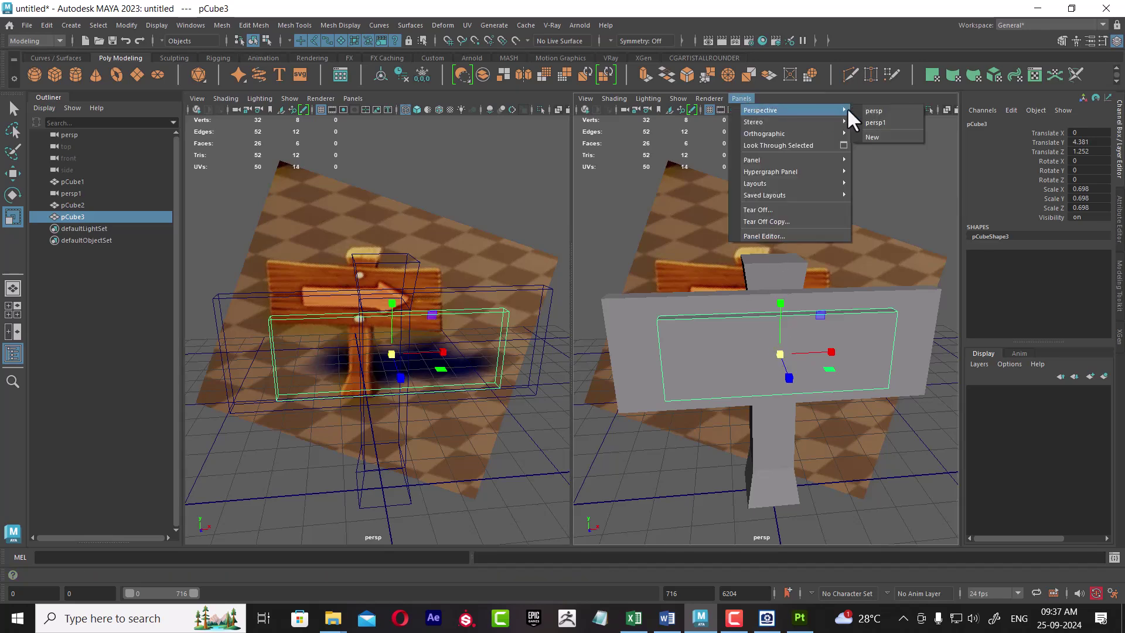
click(887, 122)
alt+drag(876, 265, 579, 318)
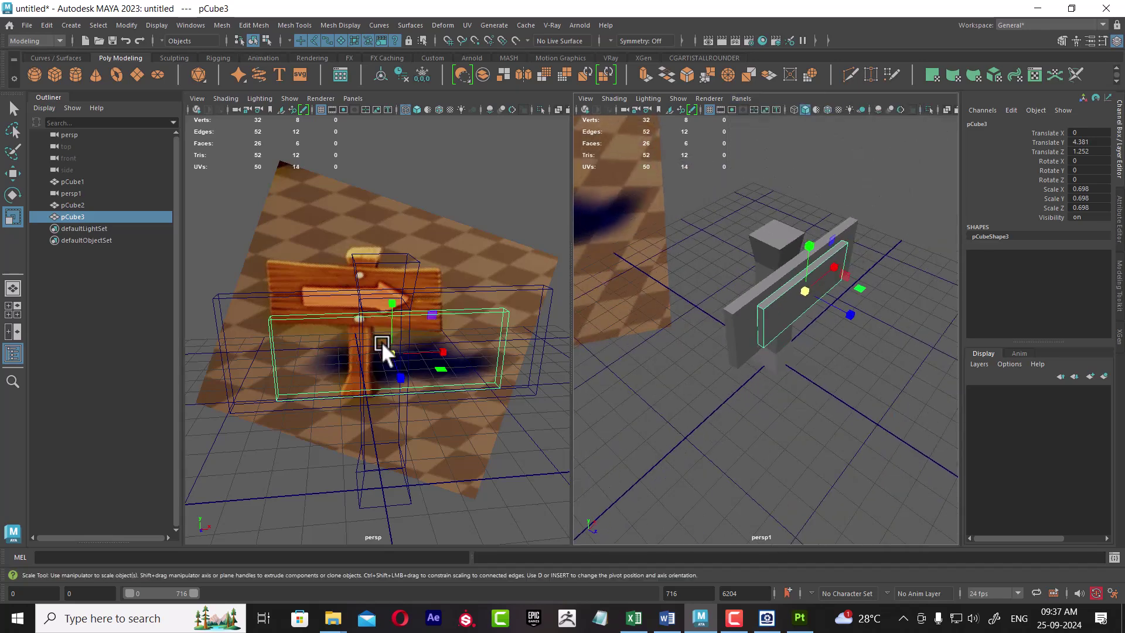
Step: Shrink the front board copy uniformly to 0.592 and make the reference window smaller
mouse_move(381, 342)
alt+mouse_down()
mouse_move(420, 332)
mouse_move(424, 363)
alt+mouse_up()
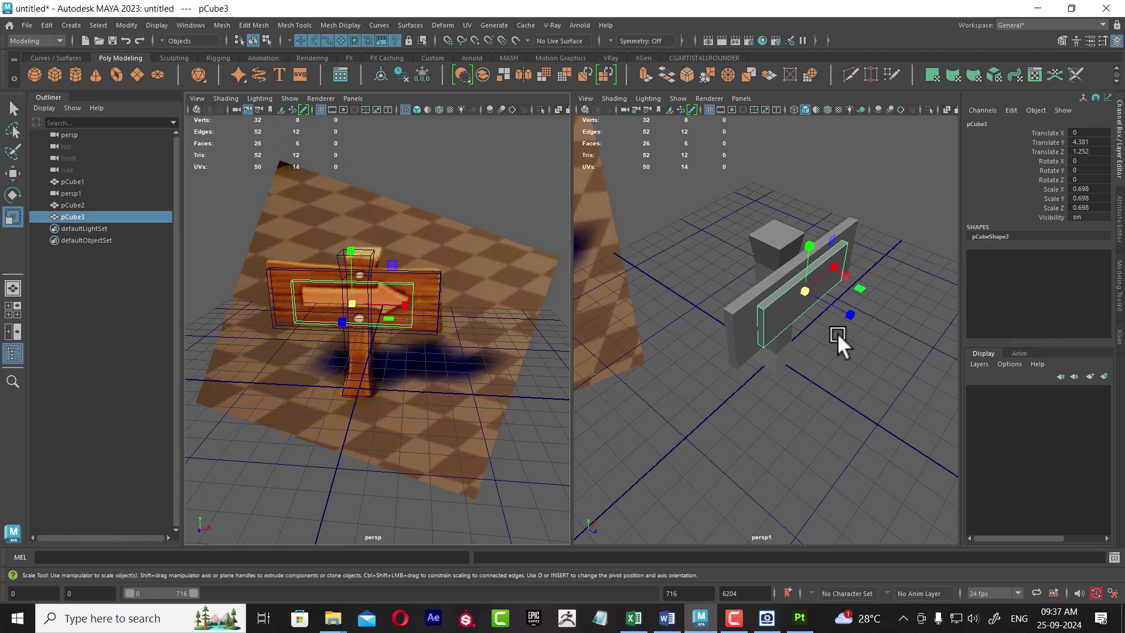
alt+drag(838, 333, 852, 372)
alt+right_drag(852, 372, 889, 415)
scroll(787, 311, up, 3)
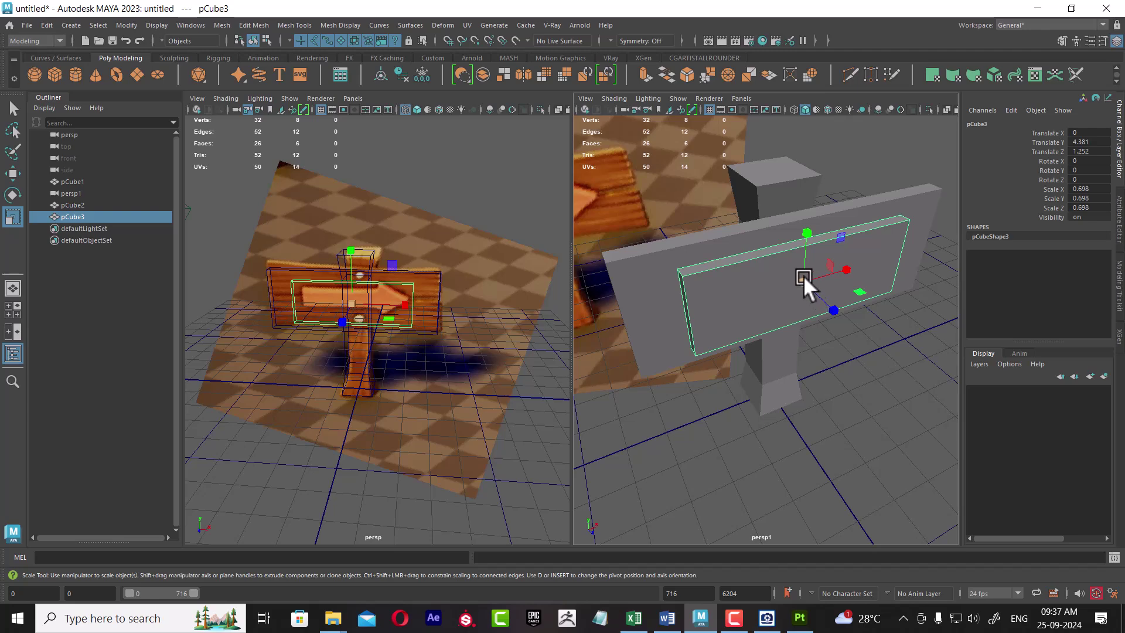
drag(797, 277, 782, 284)
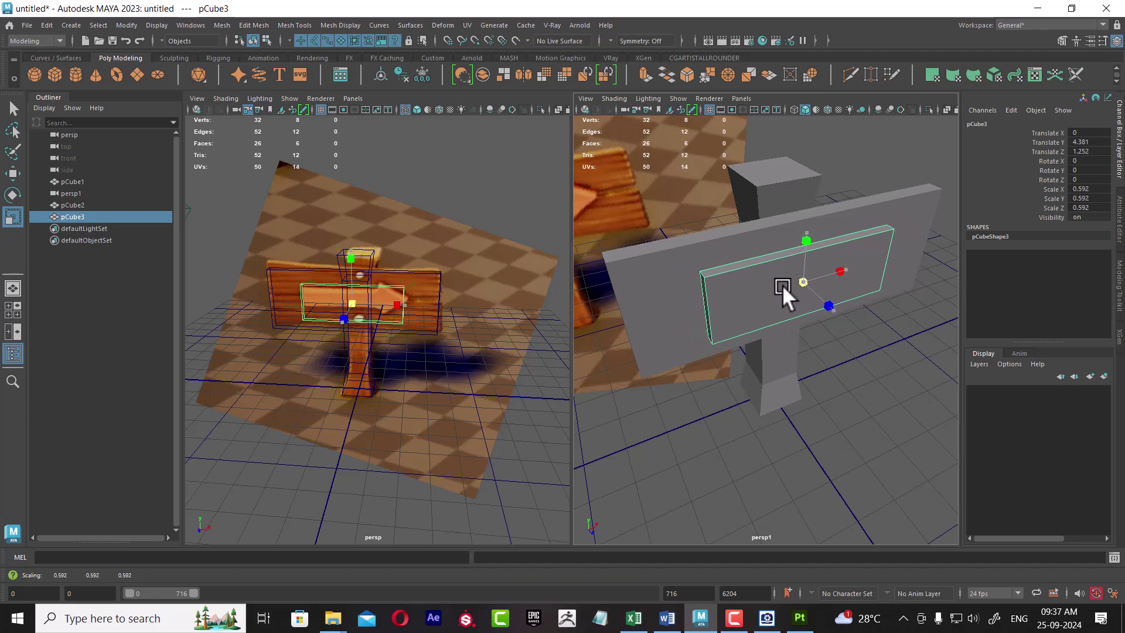
click(767, 618)
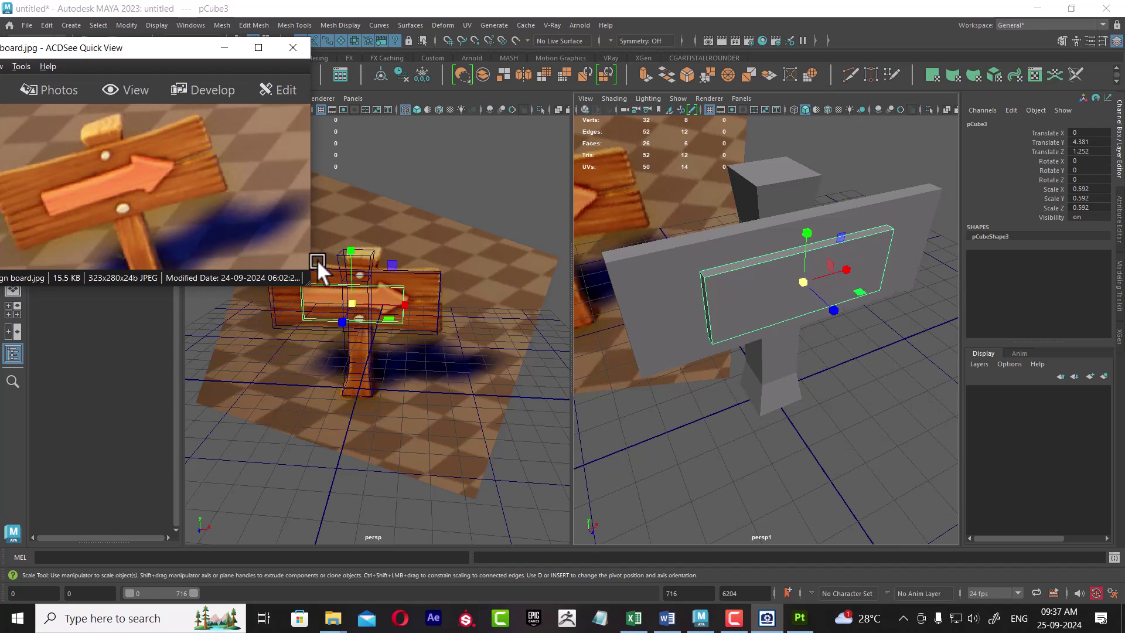
drag(311, 286, 303, 255)
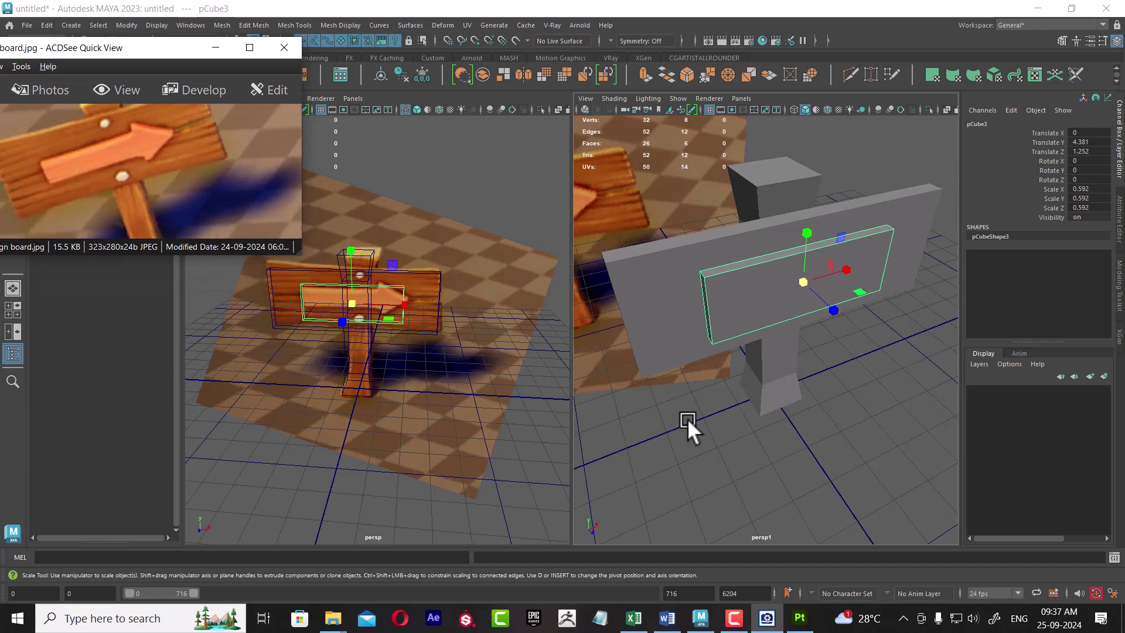
Step: Flatten the copy to Y scale 0.335 and raise it to translate Y 4.536
click(877, 364)
click(771, 297)
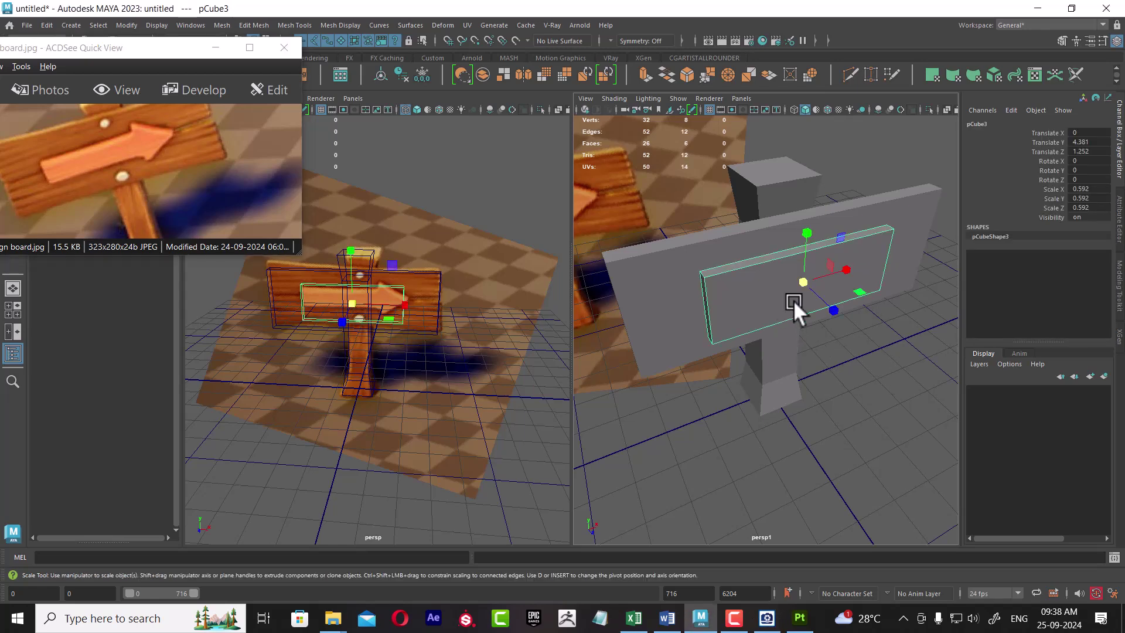
drag(807, 232, 811, 254)
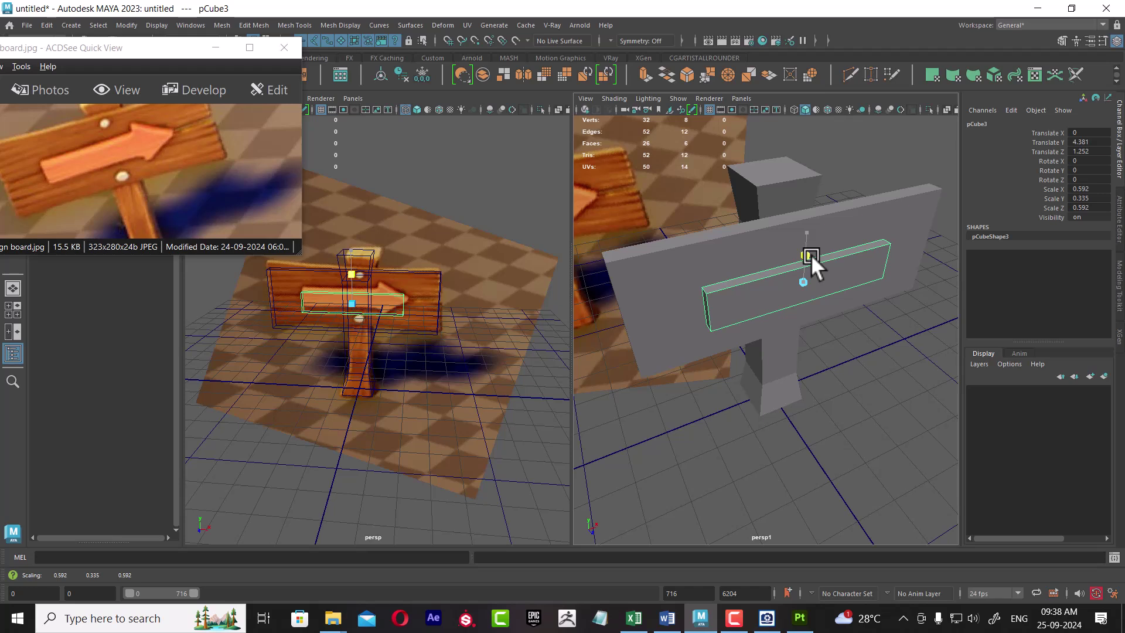
key(w)
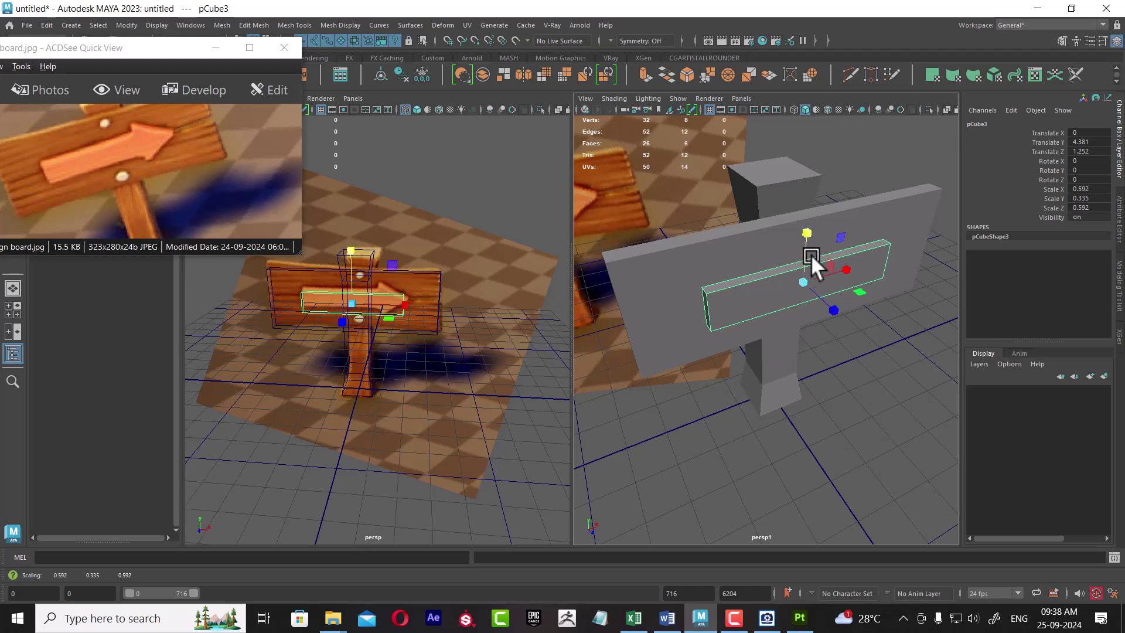
drag(812, 254, 807, 223)
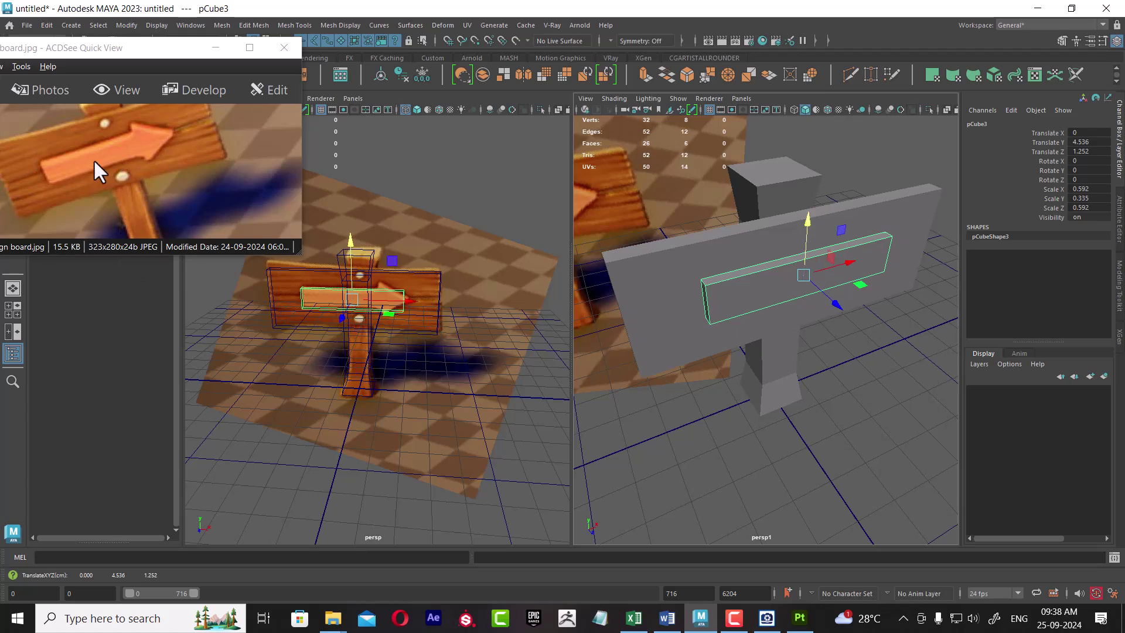
scroll(730, 282, up, 2)
scroll(779, 340, up, 5)
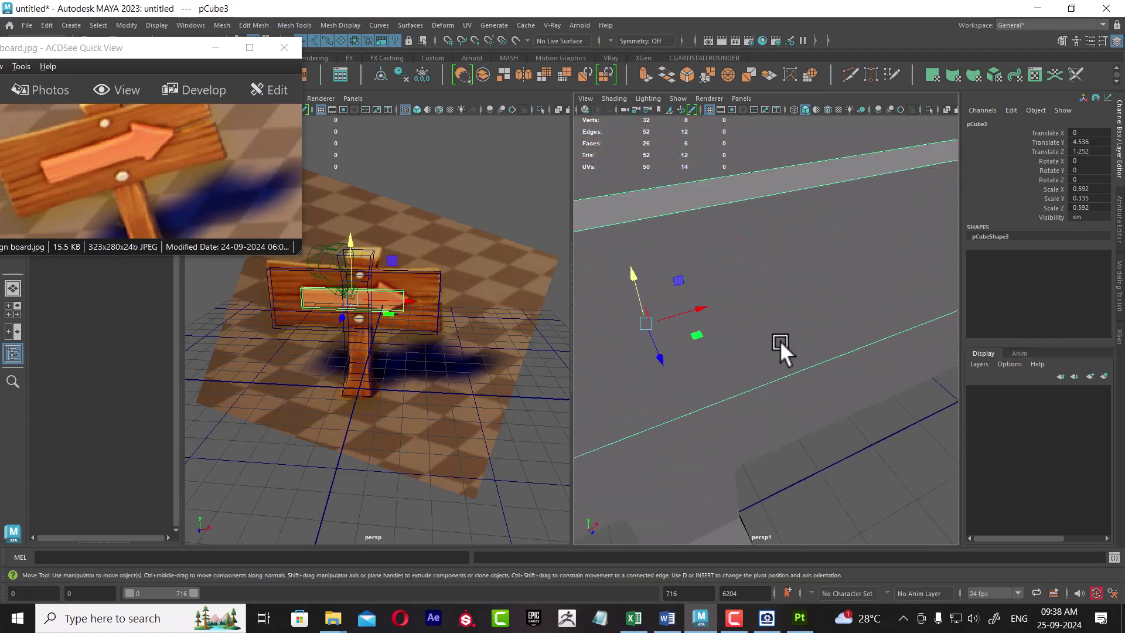
scroll(768, 298, up, 3)
shift+right_drag(775, 282, 909, 203)
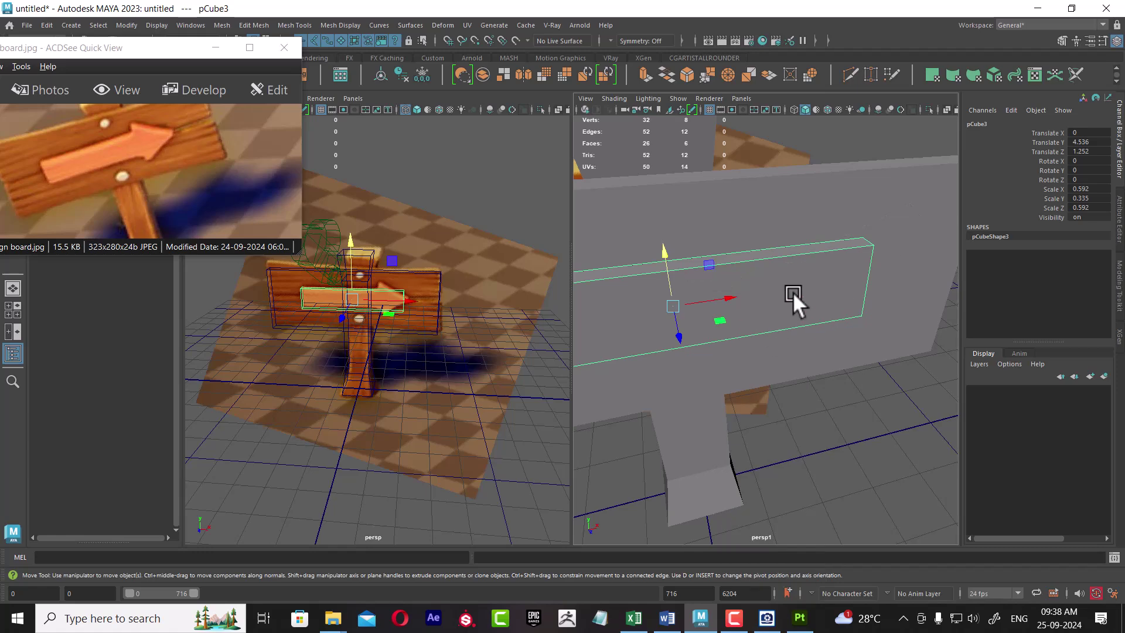
Step: Insert two edge loops near the bar's right end and scale the loop taller in Y
shift+right_click(793, 292)
click(709, 298)
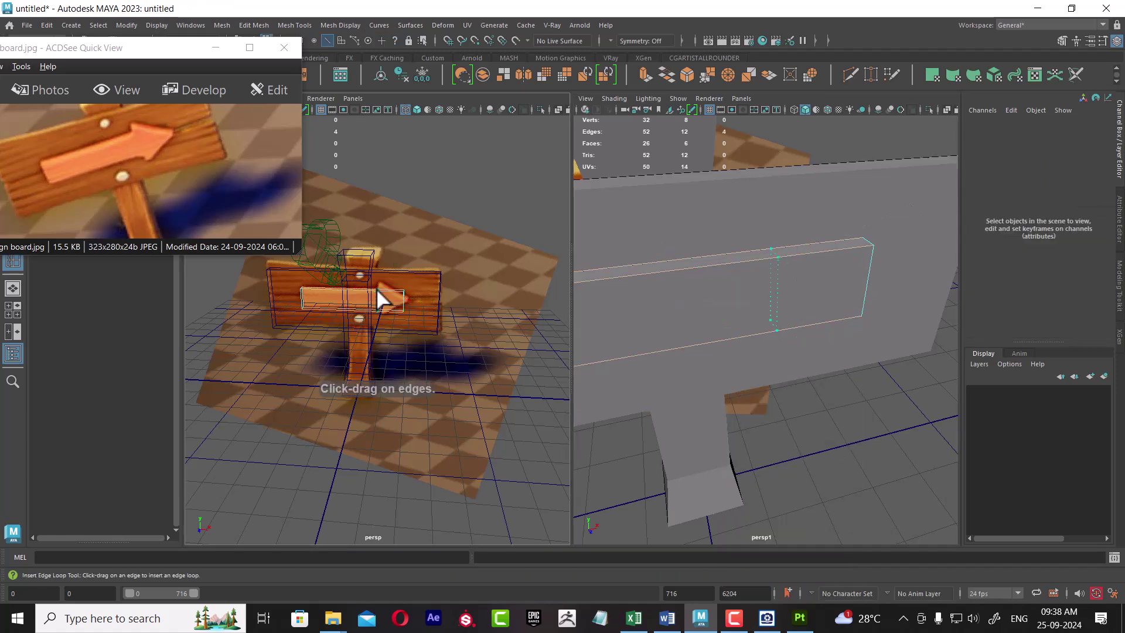
click(382, 299)
click(804, 252)
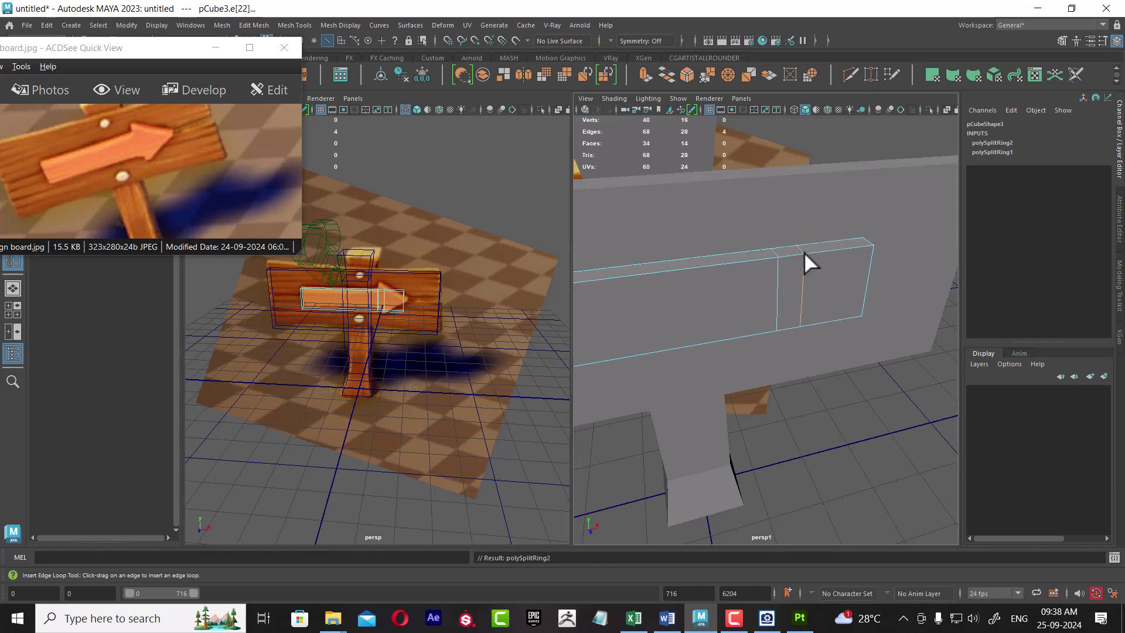
key(r)
drag(804, 233, 804, 195)
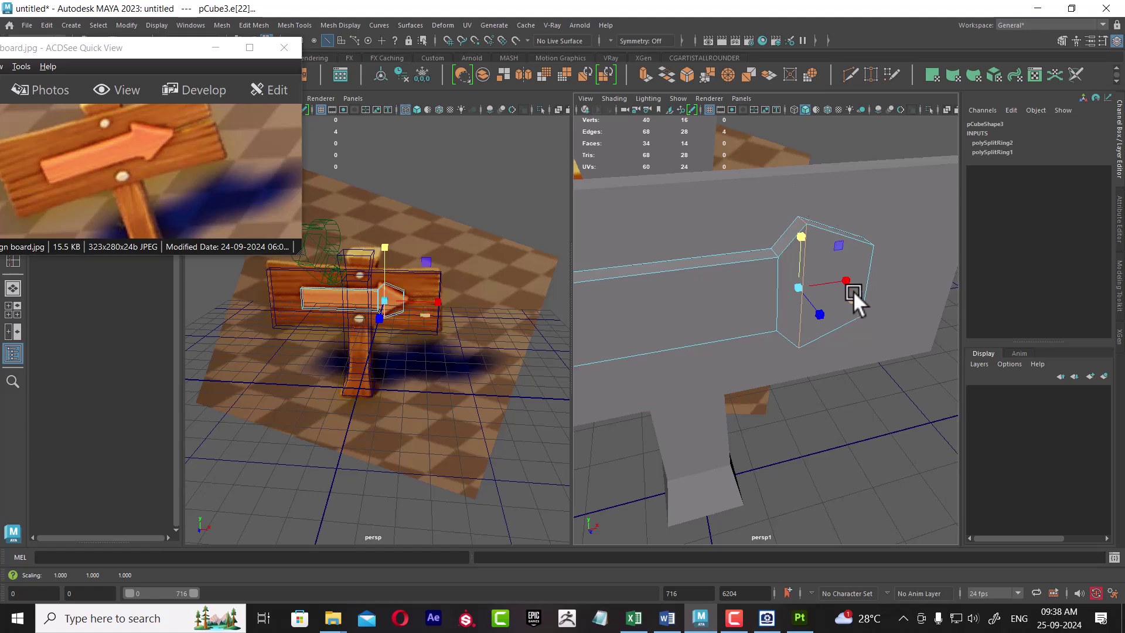
Step: Pinch the bar's right-tip vertices together in Y to form the arrow point
right_drag(863, 241, 768, 237)
alt+drag(769, 237, 843, 284)
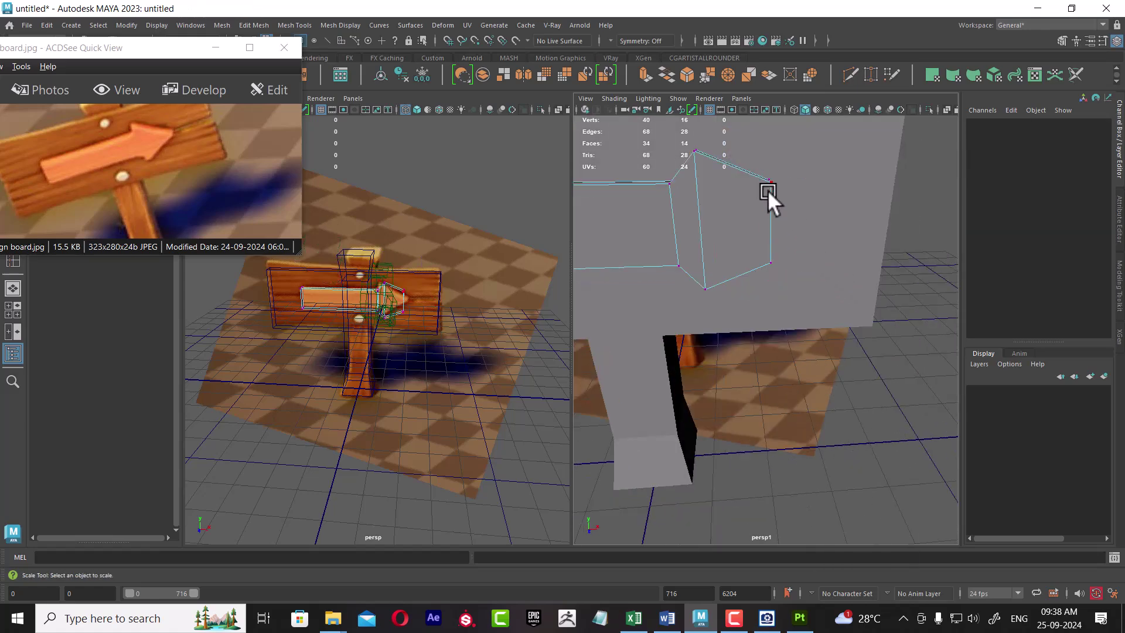
drag(758, 171, 812, 328)
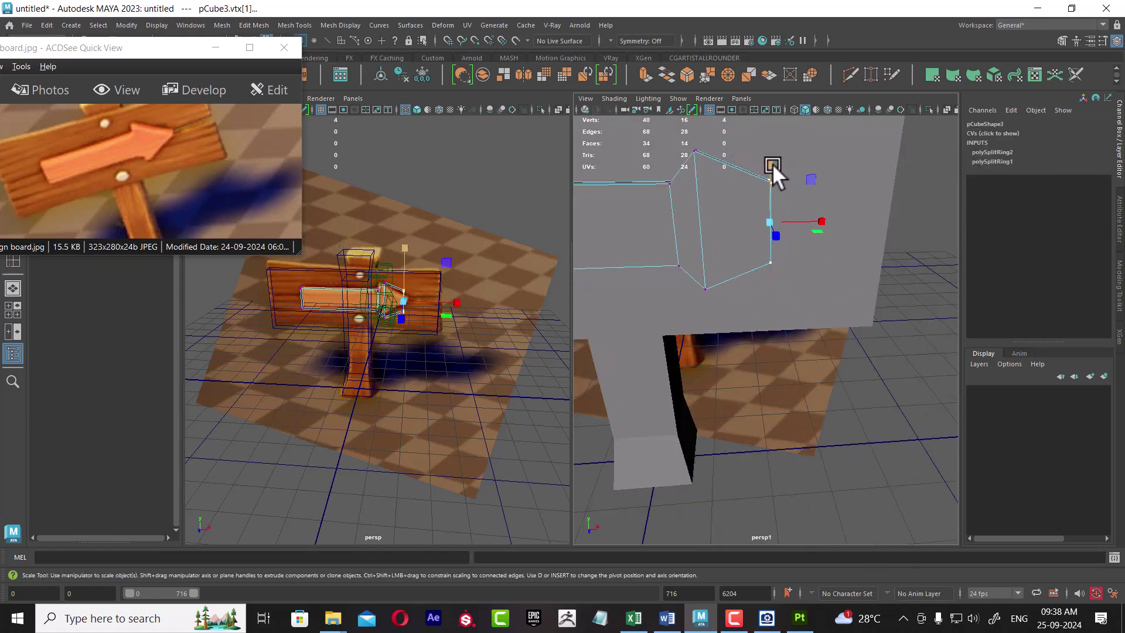
mouse_move(770, 220)
alt+mouse_down()
mouse_move(741, 257)
mouse_move(821, 280)
mouse_move(724, 269)
alt+mouse_up()
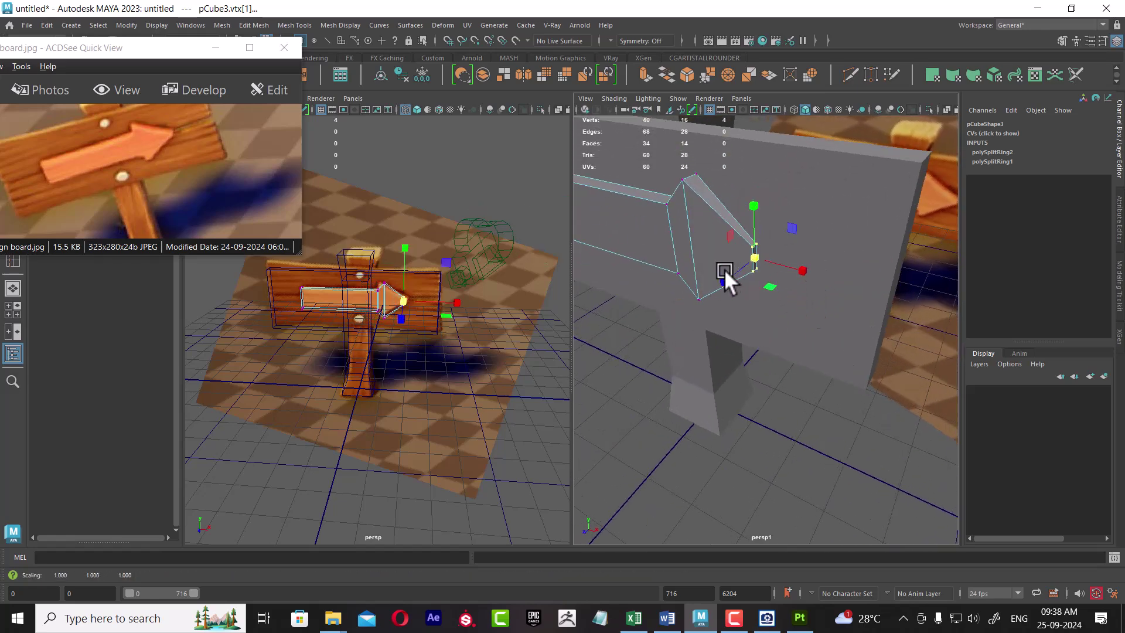
mouse_move(754, 206)
mouse_down()
mouse_move(747, 249)
mouse_move(757, 291)
mouse_up()
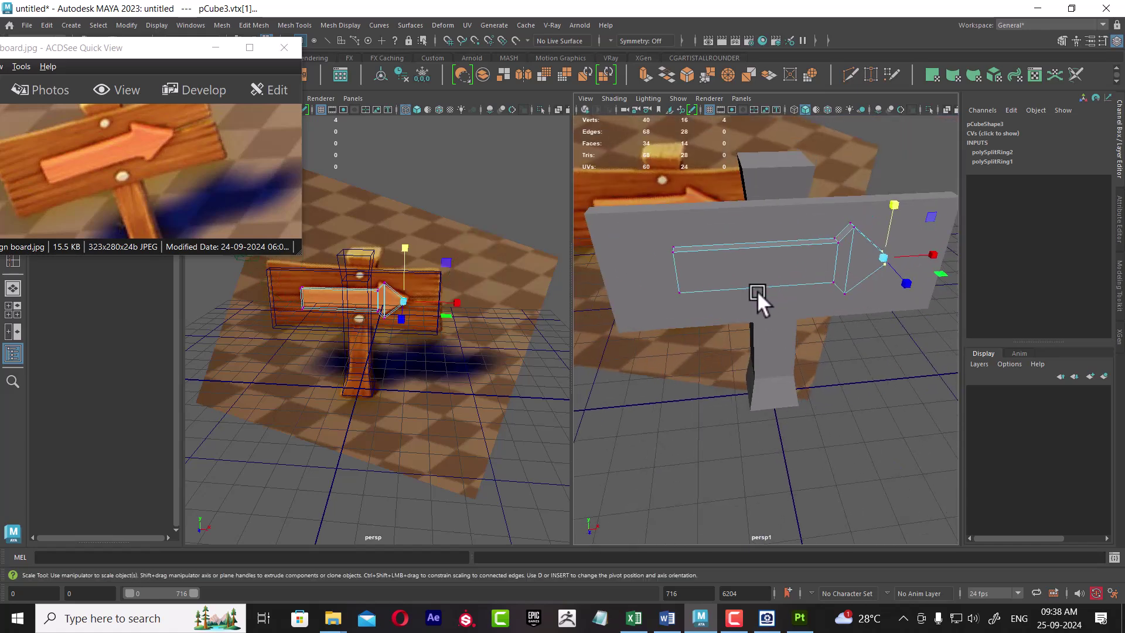
right_drag(751, 291, 849, 228)
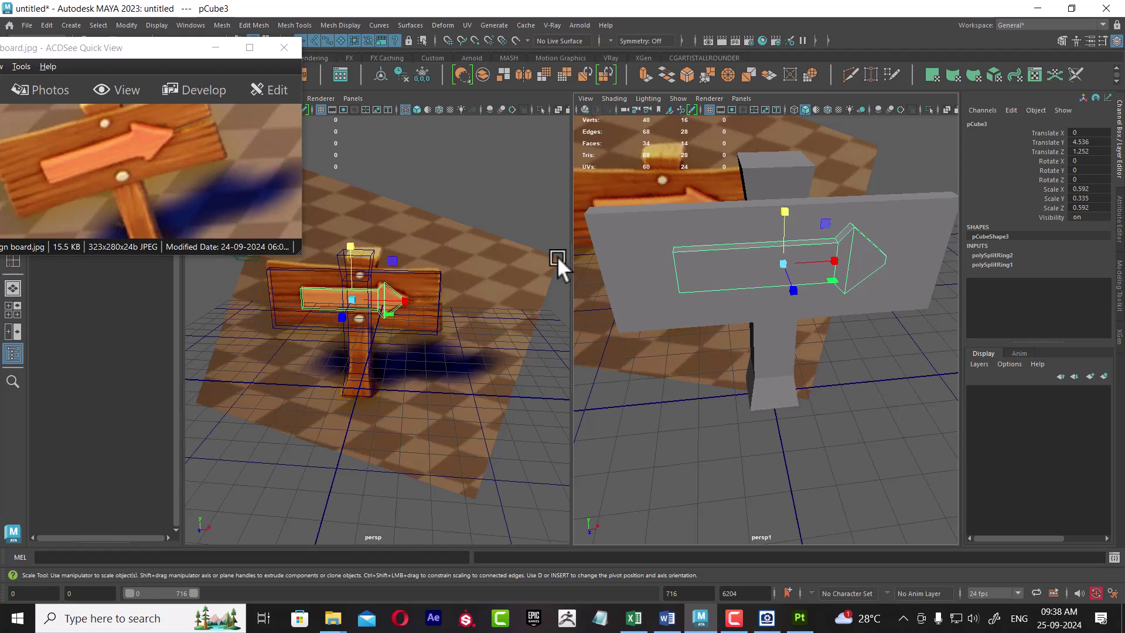
alt+drag(729, 305, 856, 339)
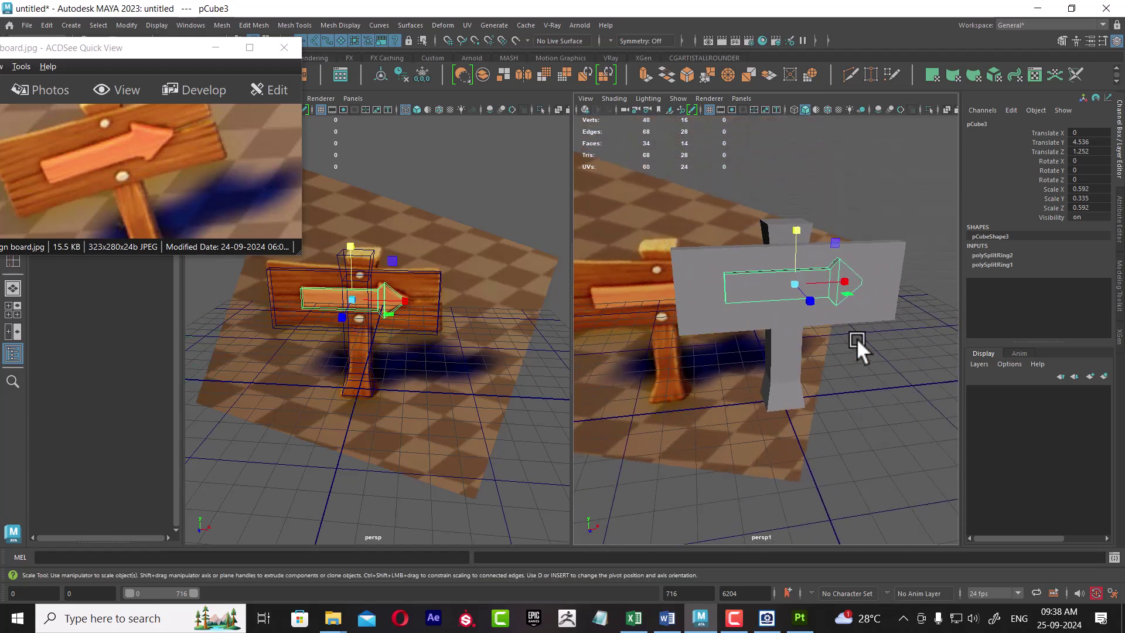
click(889, 410)
shift+right_drag(876, 352, 930, 355)
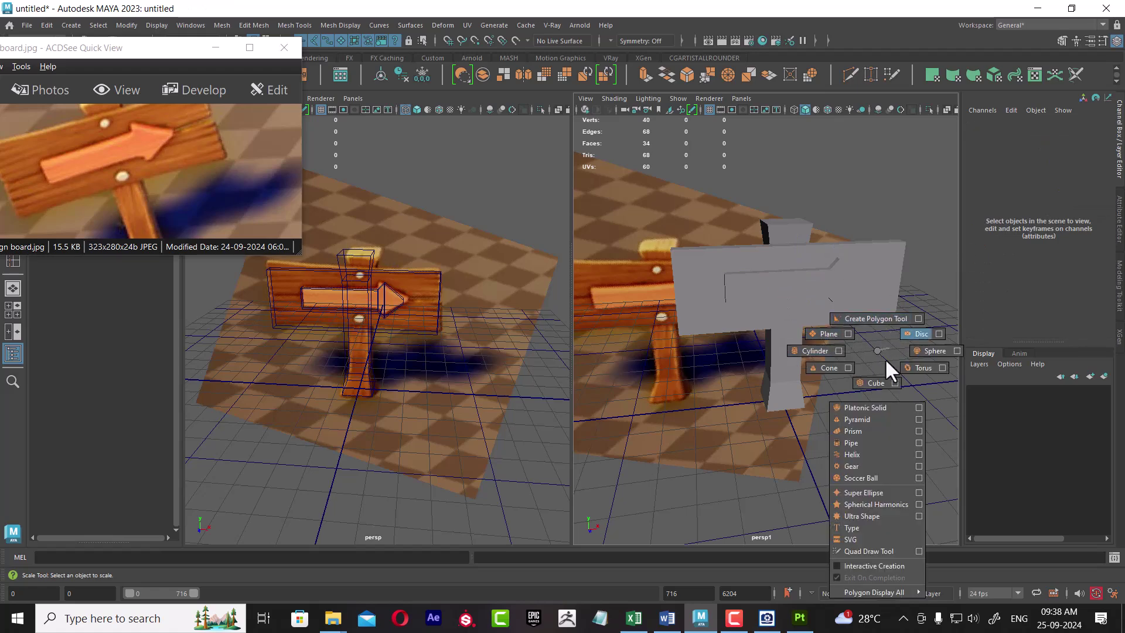
click(932, 349)
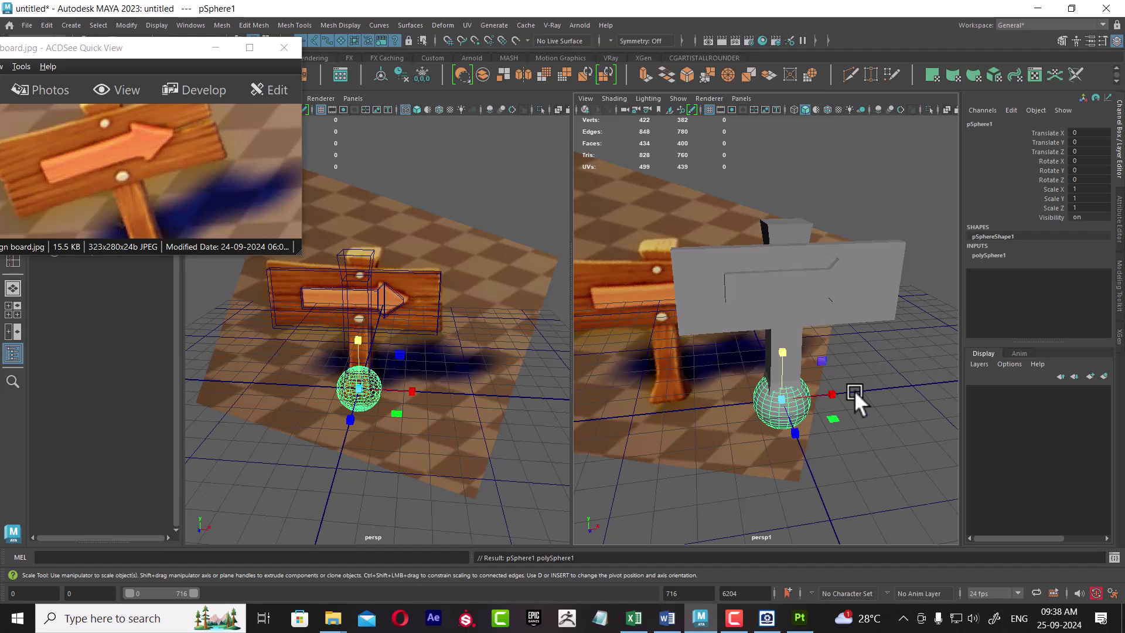
key(w)
mouse_move(905, 375)
alt+mouse_down()
mouse_move(855, 407)
mouse_move(788, 418)
mouse_move(819, 430)
mouse_move(780, 371)
mouse_move(791, 255)
mouse_move(825, 358)
alt+mouse_up()
key(e)
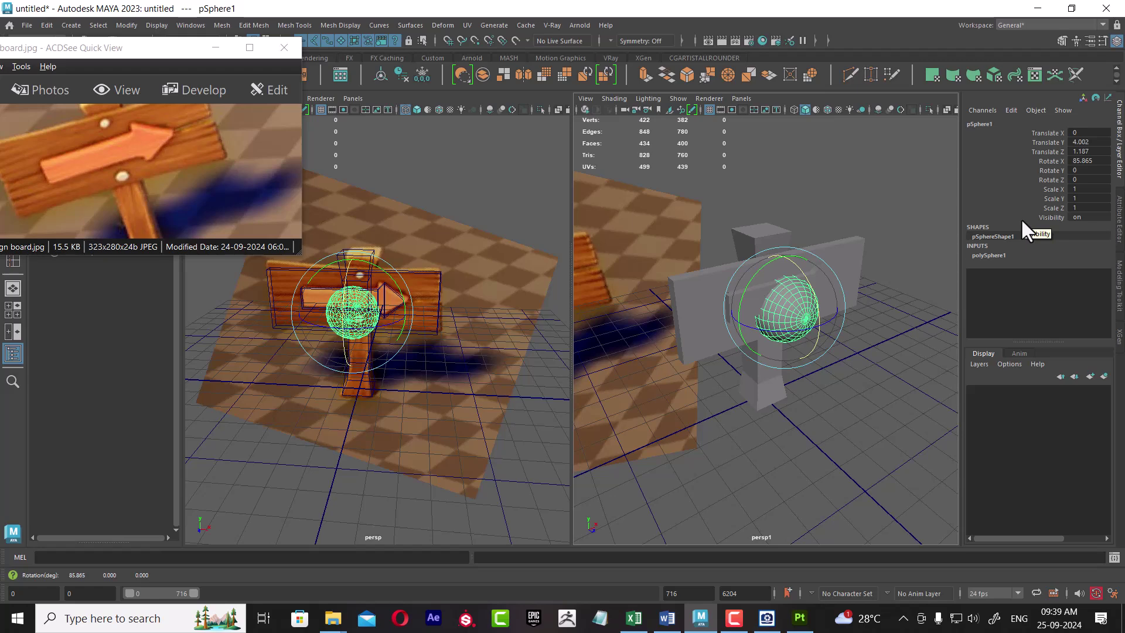
key(Delete)
shift+right_drag(837, 350, 836, 420)
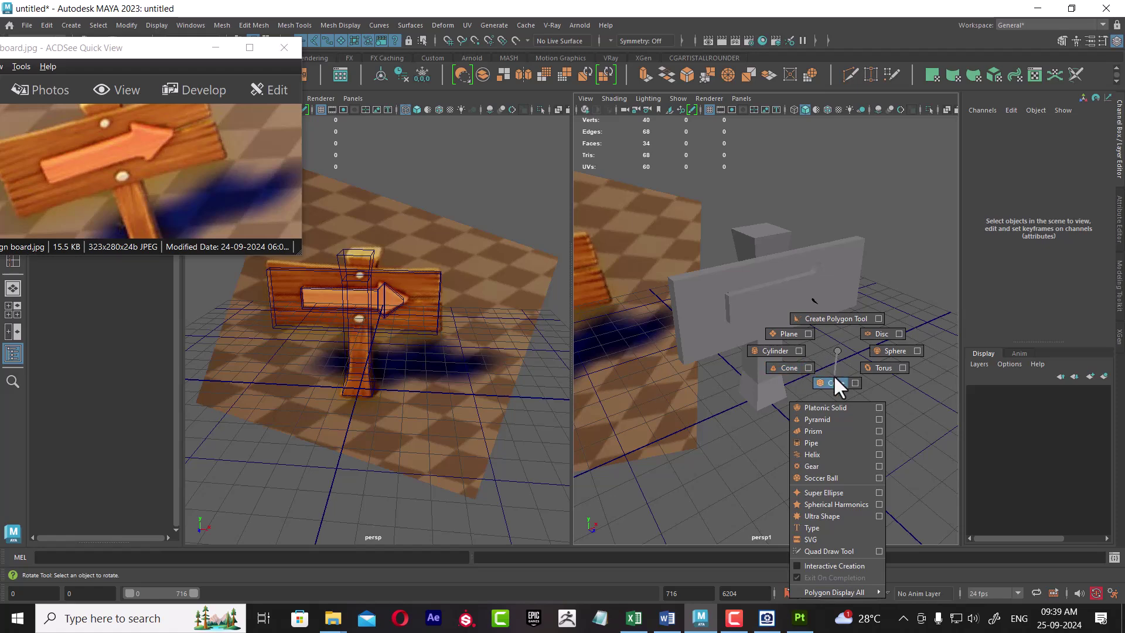
Step: Create a cube, move it forward, and smooth it with 2 divisions
shift+right_drag(883, 351, 836, 378)
key(w)
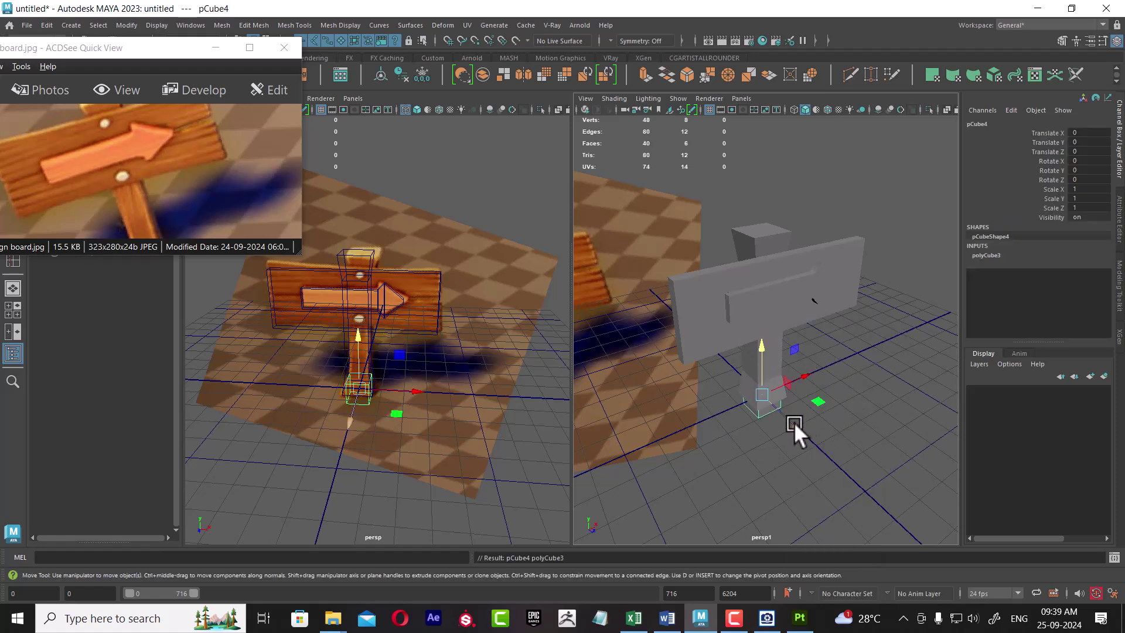
drag(797, 429, 839, 459)
scroll(846, 372, up, 3)
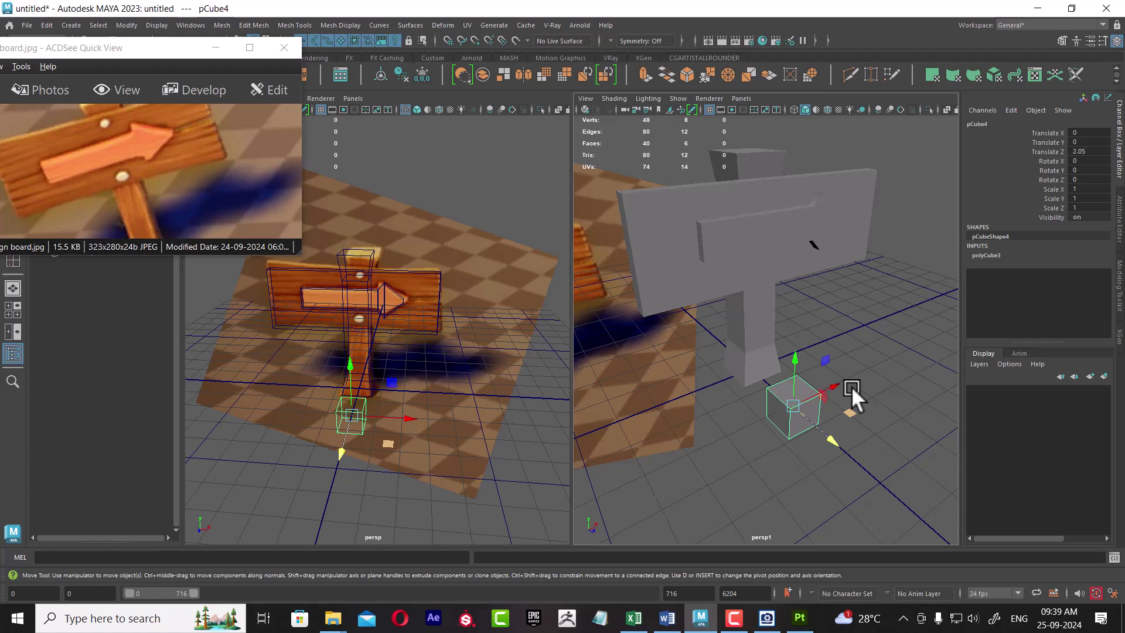
shift+right_drag(856, 280, 846, 350)
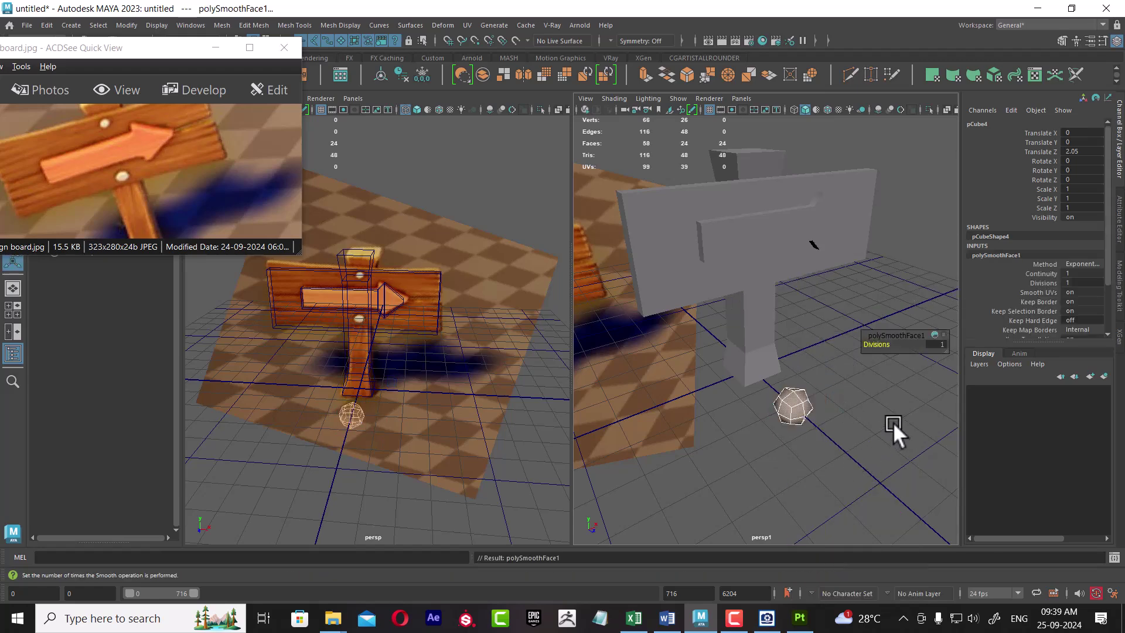
drag(945, 339, 941, 351)
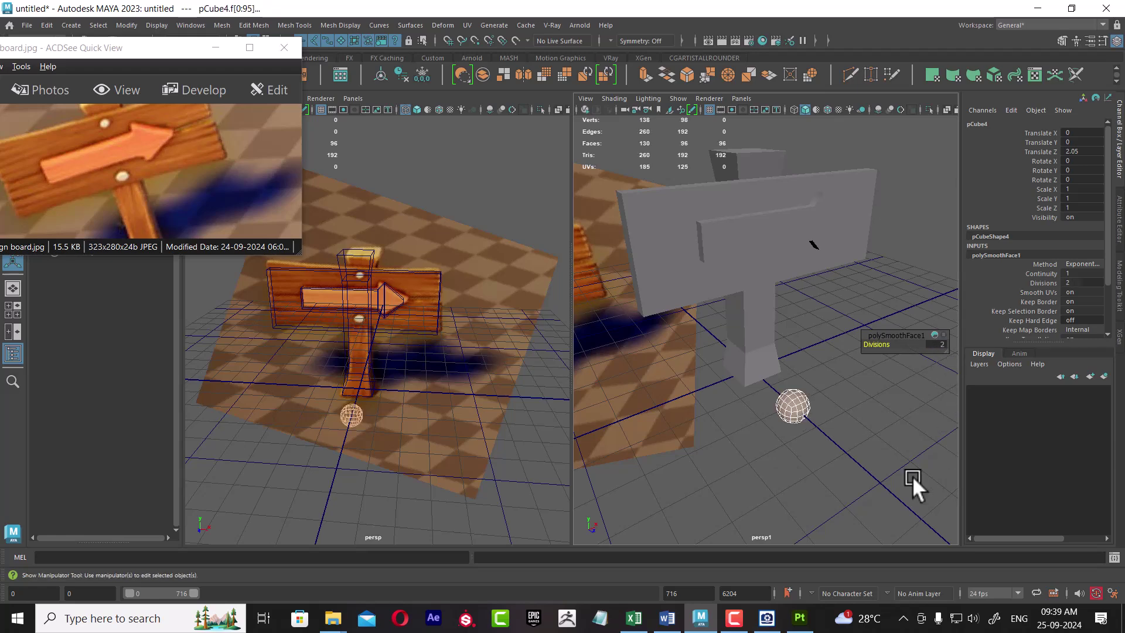
click(804, 412)
Step: Lift the smoothed ball toward the board and scale it to 0.462
scroll(804, 411, up, 3)
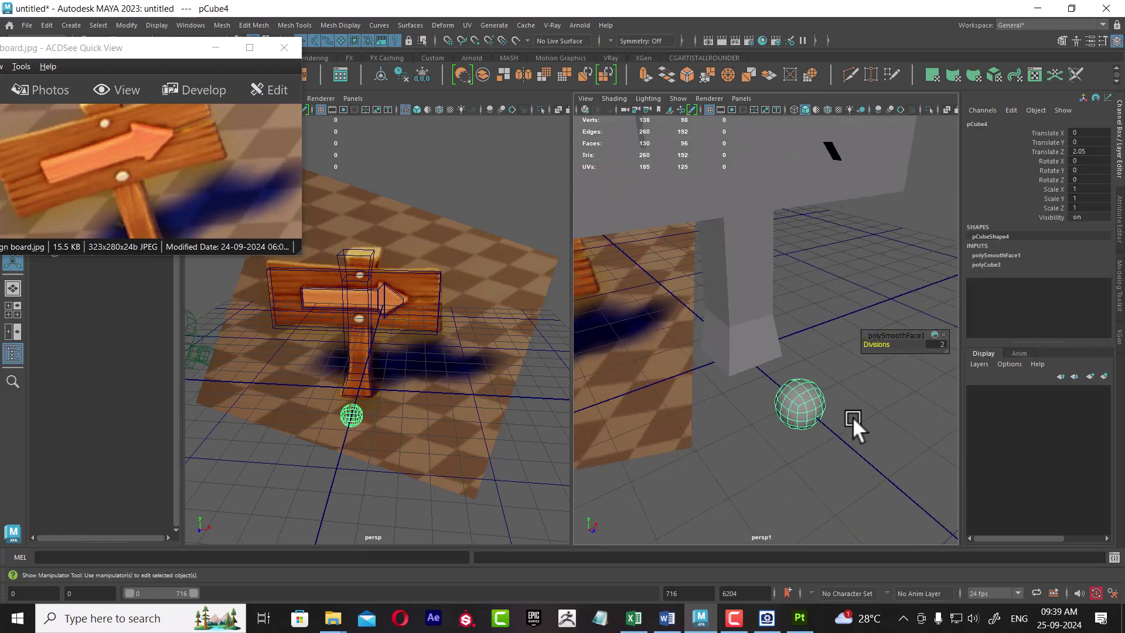
scroll(853, 417, up, 2)
mouse_move(836, 424)
alt+mouse_down()
mouse_move(794, 417)
mouse_move(828, 422)
mouse_move(834, 402)
alt+mouse_up()
key(w)
mouse_move(785, 336)
mouse_down()
mouse_move(785, 136)
mouse_move(894, 252)
mouse_move(874, 317)
mouse_move(847, 311)
mouse_move(857, 336)
mouse_move(804, 308)
mouse_move(734, 324)
mouse_up()
key(r)
key(w)
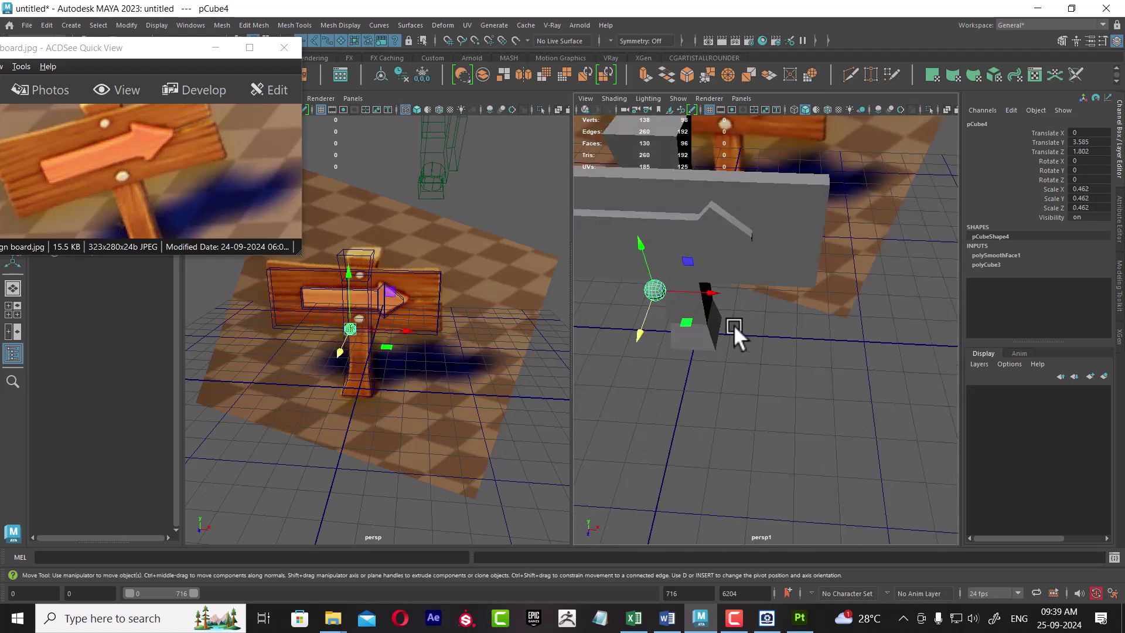
alt+right_drag(733, 324, 804, 392)
Step: Seat the nail head on the board at Y 3.642, then duplicate it up to Y 5.198
mouse_move(803, 392)
alt+mouse_down()
mouse_move(708, 376)
mouse_move(701, 347)
mouse_move(723, 325)
mouse_move(950, 318)
mouse_move(846, 336)
mouse_move(843, 275)
mouse_move(859, 257)
mouse_move(849, 259)
alt+mouse_up()
mouse_move(891, 294)
alt+mouse_down()
mouse_move(795, 284)
mouse_move(789, 265)
mouse_move(801, 263)
mouse_move(800, 310)
mouse_move(817, 346)
alt+mouse_up()
mouse_move(771, 266)
mouse_down()
mouse_move(792, 279)
mouse_move(810, 325)
mouse_up()
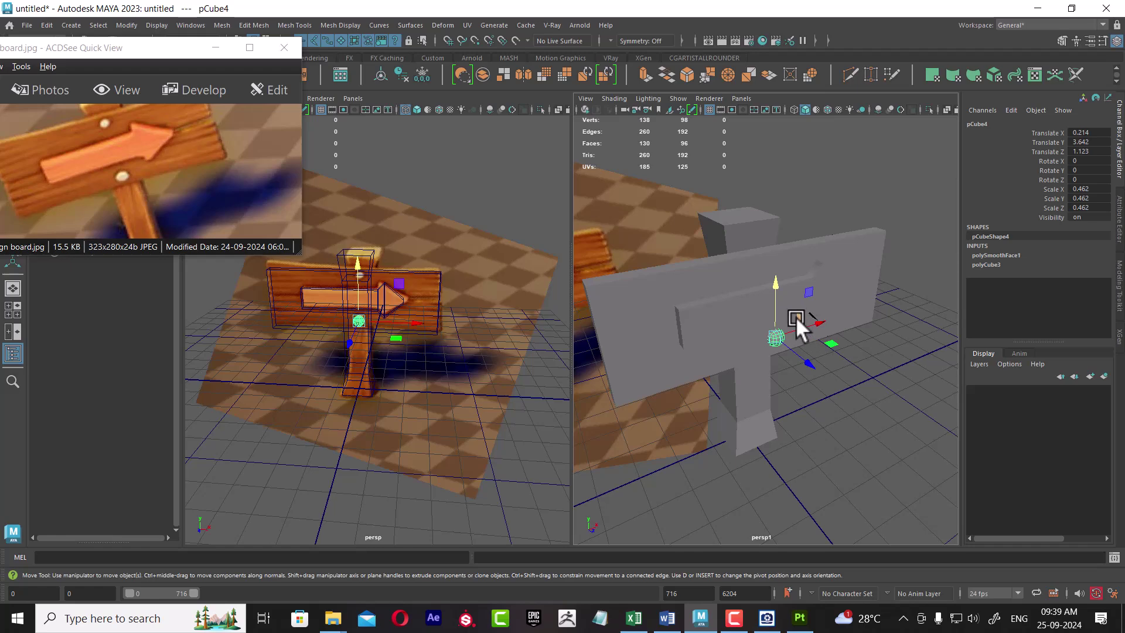
key(ctrl+d)
drag(777, 285, 776, 202)
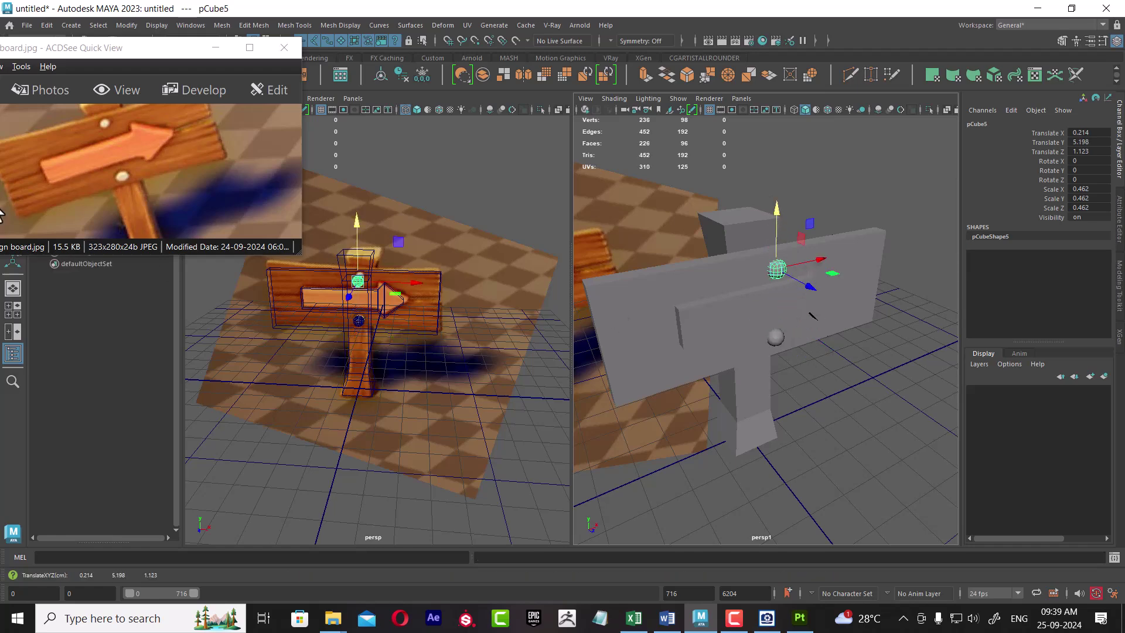
drag(293, 251, 303, 374)
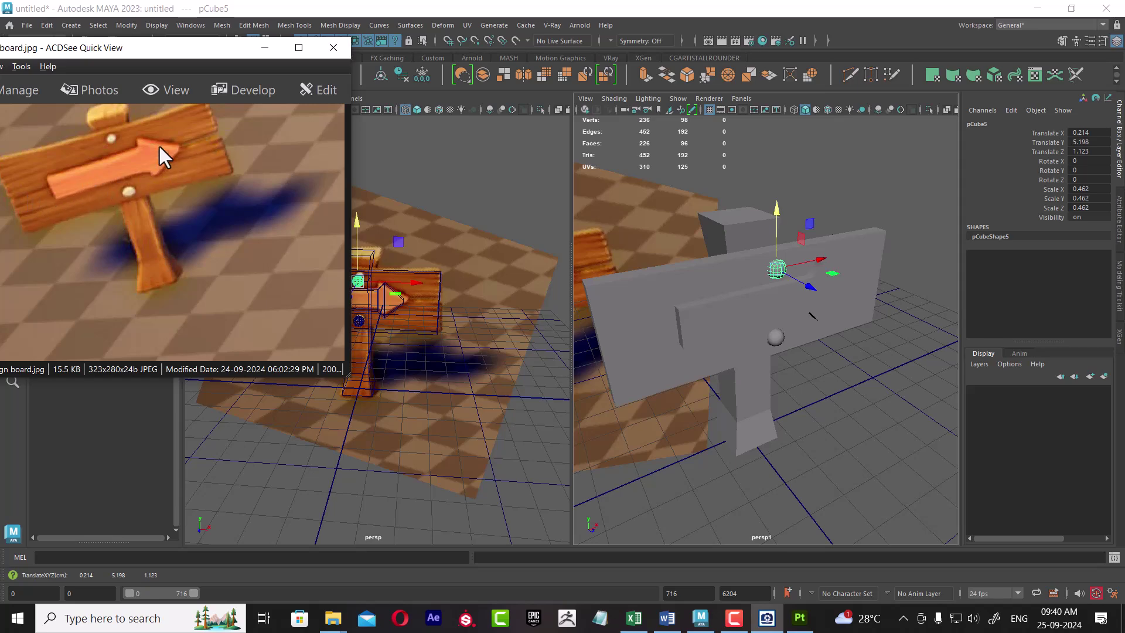
Step: Minimize the reference window and rotate the arrow pCube3 to Rotate Z -0.81
alt+drag(668, 330, 755, 306)
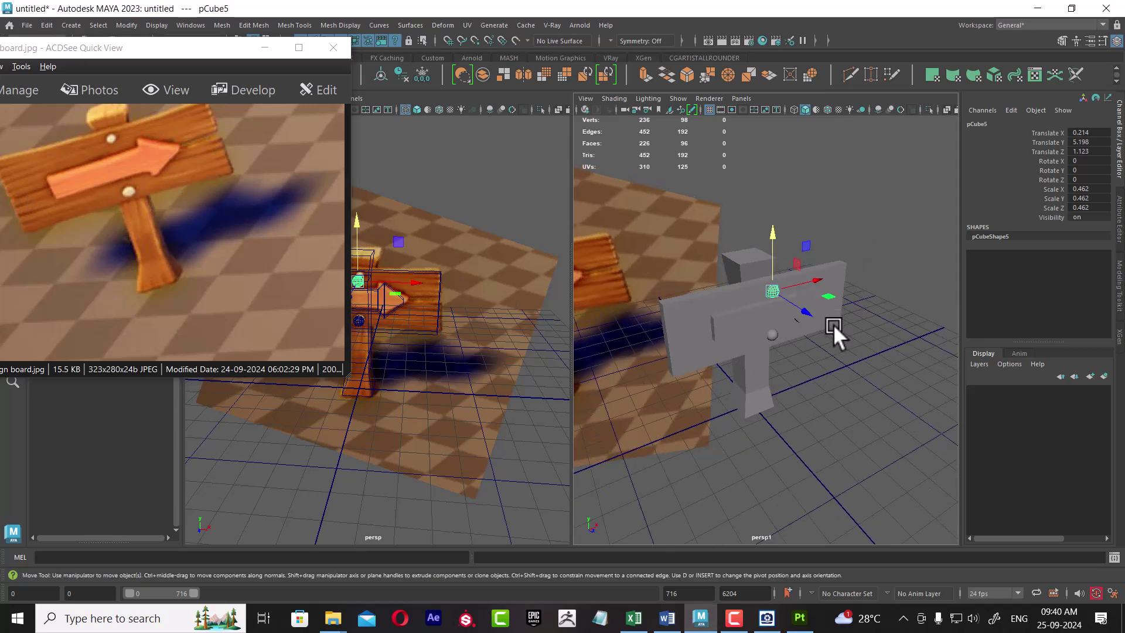
click(755, 306)
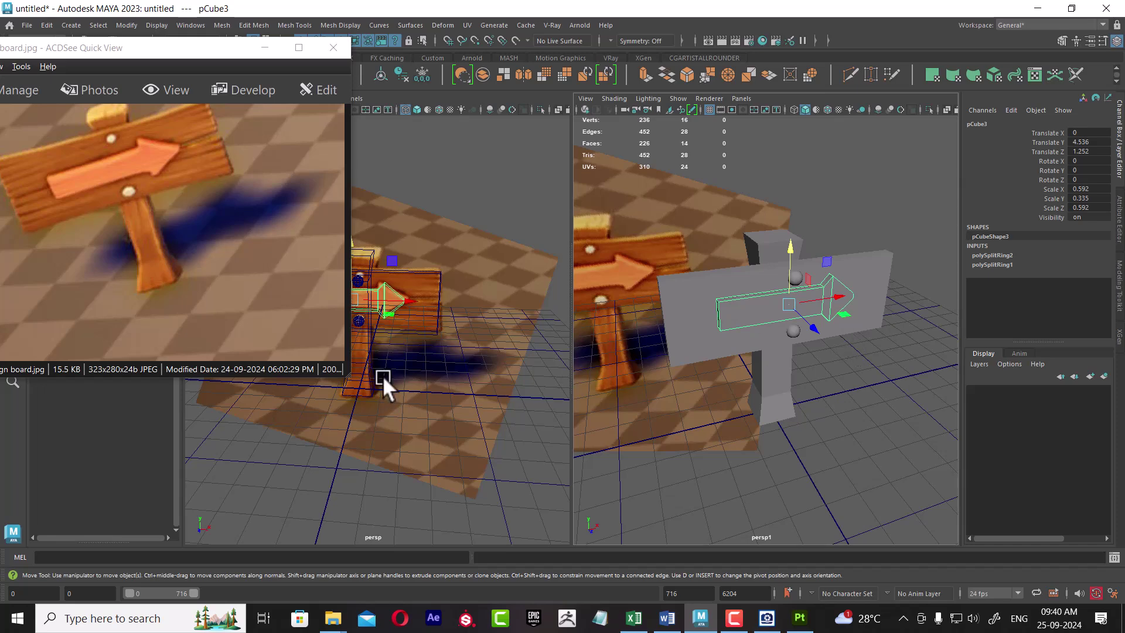
click(265, 47)
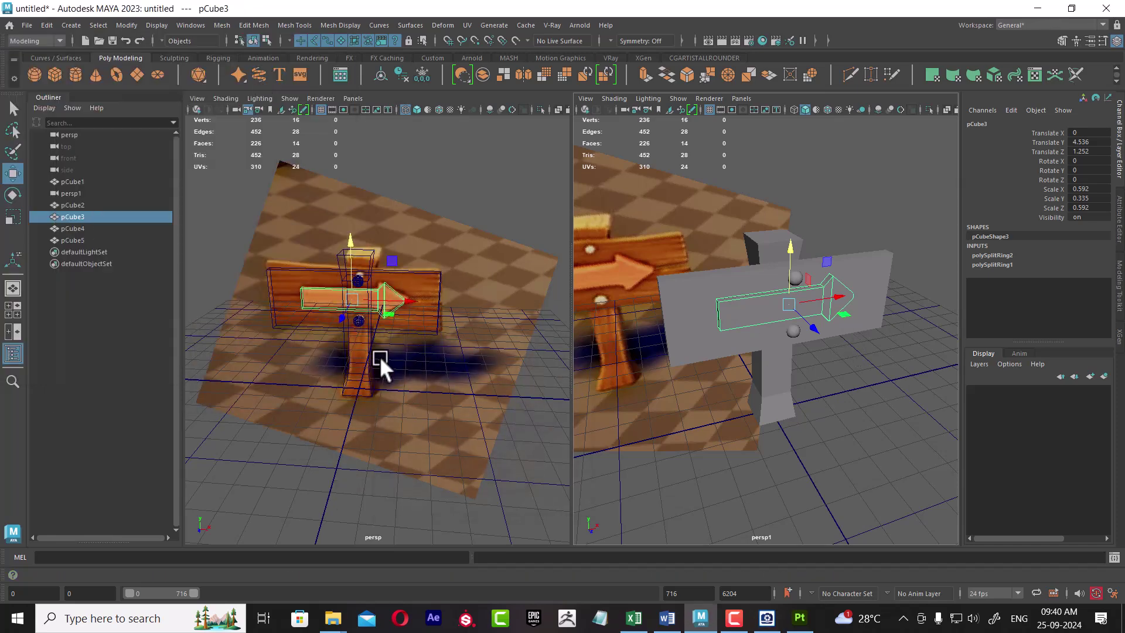
key(e)
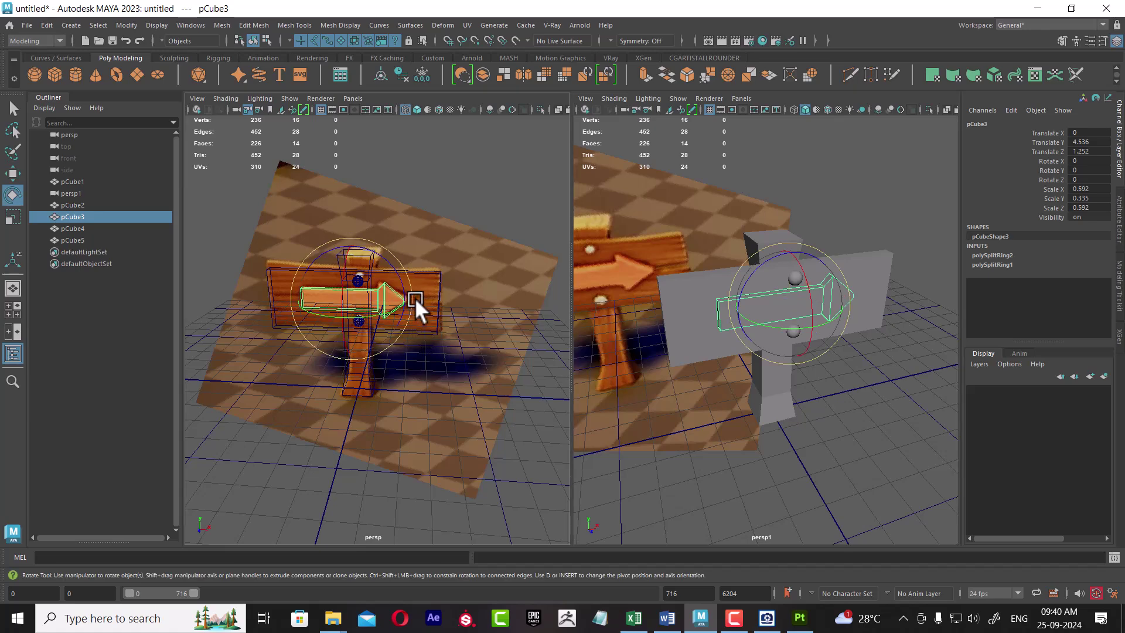
drag(399, 279, 402, 279)
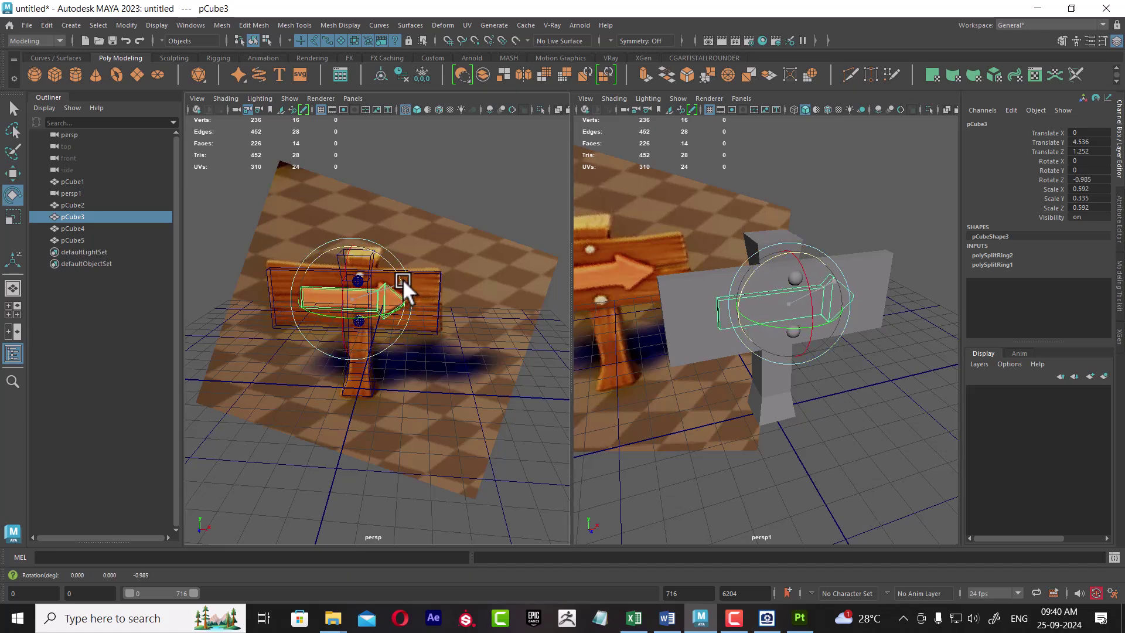
key(w)
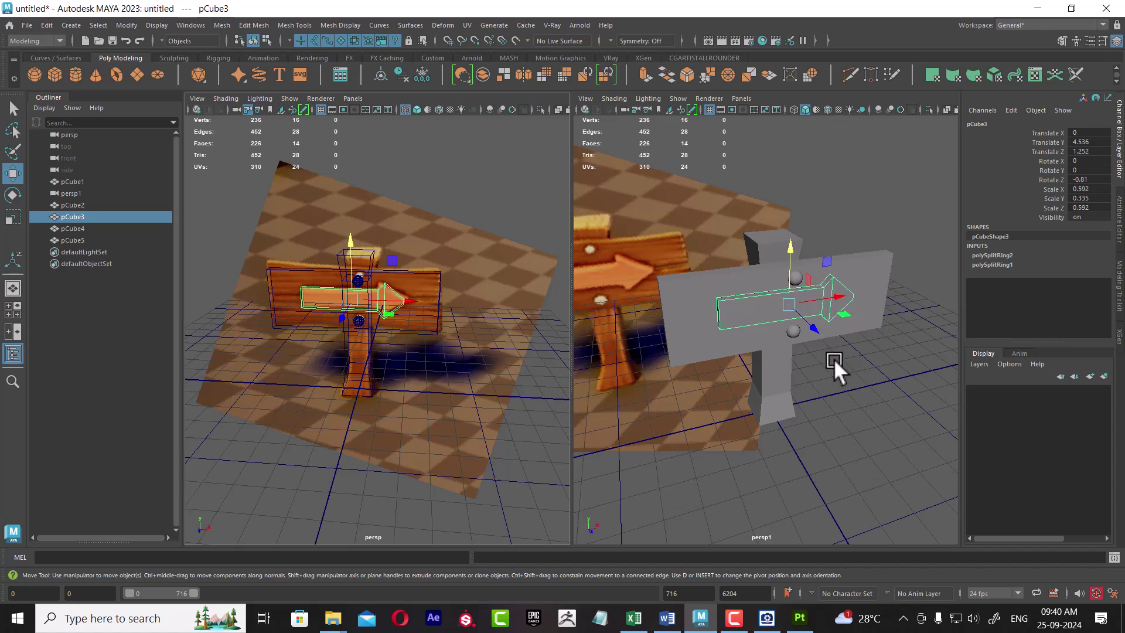
Step: Select all five sign pieces, pCube1 through pCube5
mouse_move(834, 358)
alt+mouse_down()
mouse_move(828, 345)
mouse_move(856, 402)
mouse_move(845, 423)
mouse_move(832, 402)
alt+mouse_up()
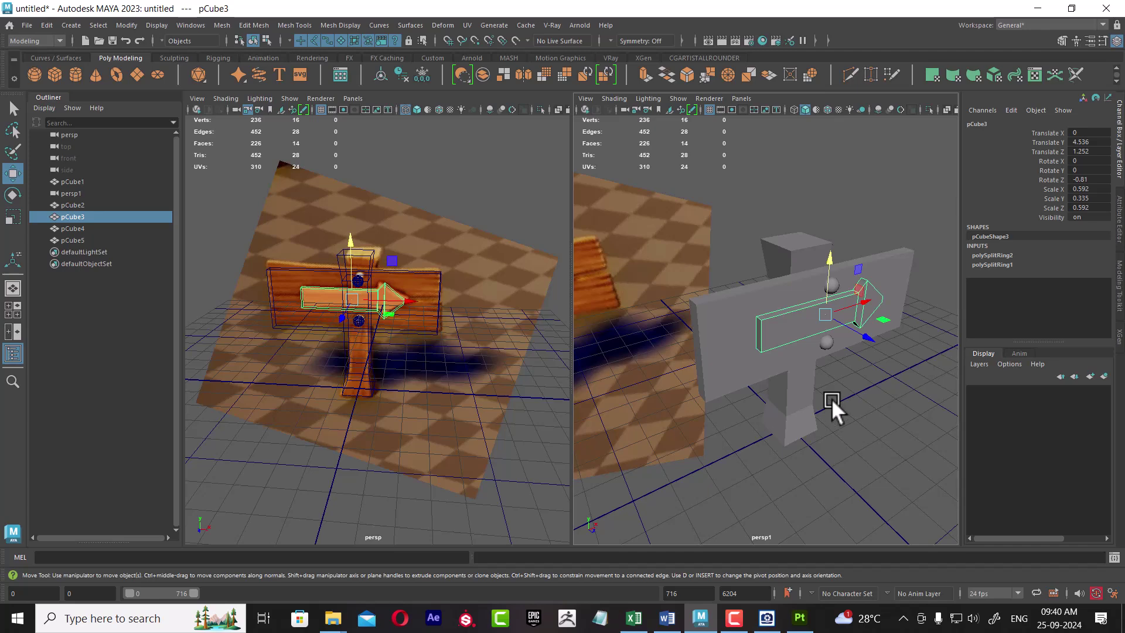
click(832, 398)
mouse_move(722, 224)
mouse_down()
mouse_move(863, 423)
mouse_move(908, 409)
mouse_move(877, 396)
mouse_move(891, 397)
mouse_up()
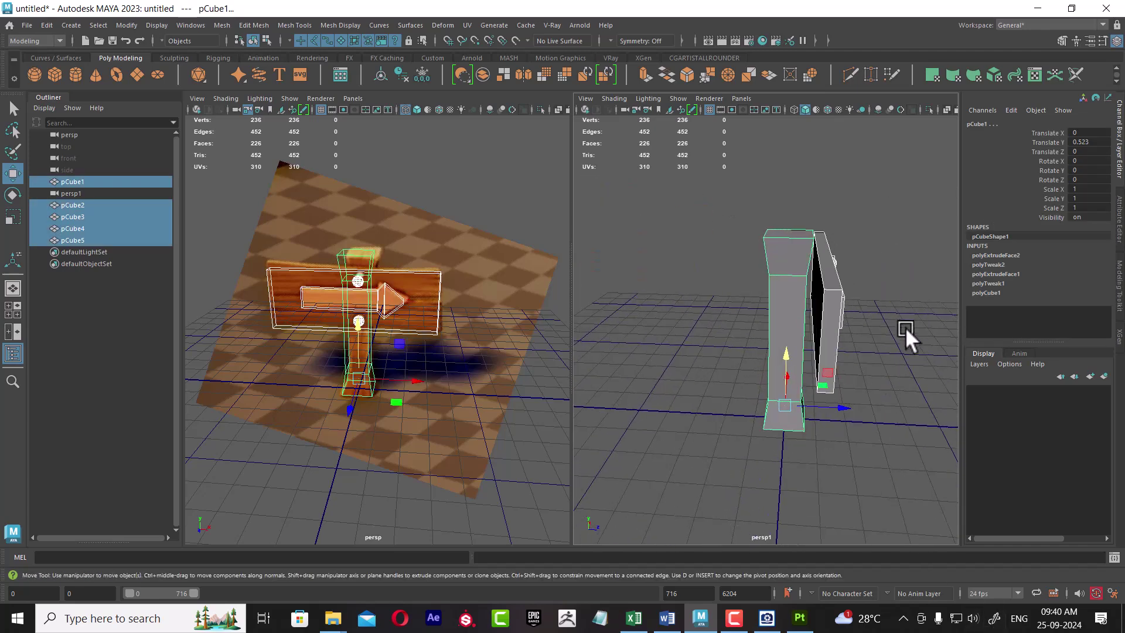
Step: Switch the right panel to the Left view and marquee-select the two nail heads
mouse_move(906, 330)
alt+mouse_down()
mouse_move(901, 344)
mouse_move(854, 352)
alt+mouse_up()
click(766, 620)
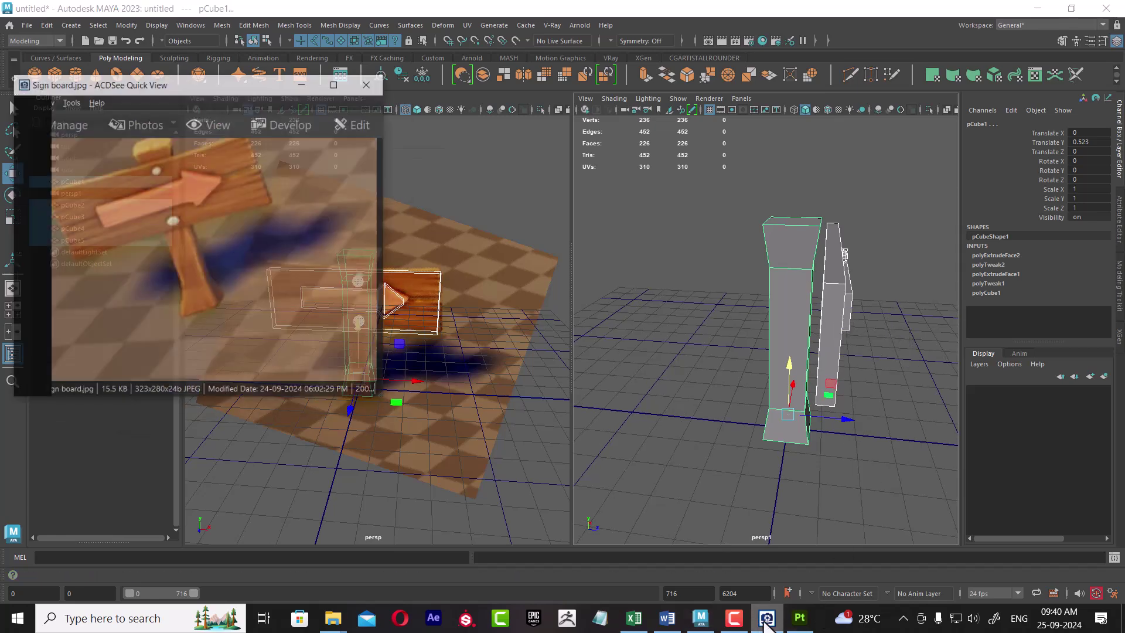
scroll(235, 261, up, 1)
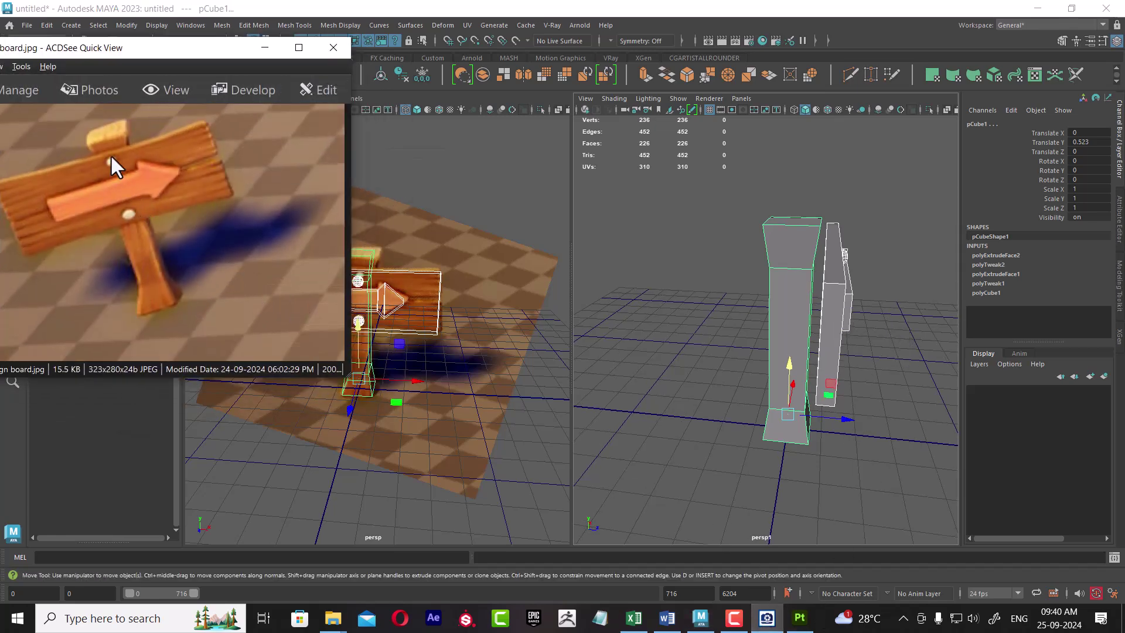
mouse_move(893, 316)
alt+mouse_down()
mouse_move(889, 356)
mouse_move(842, 314)
alt+mouse_up()
key(space)
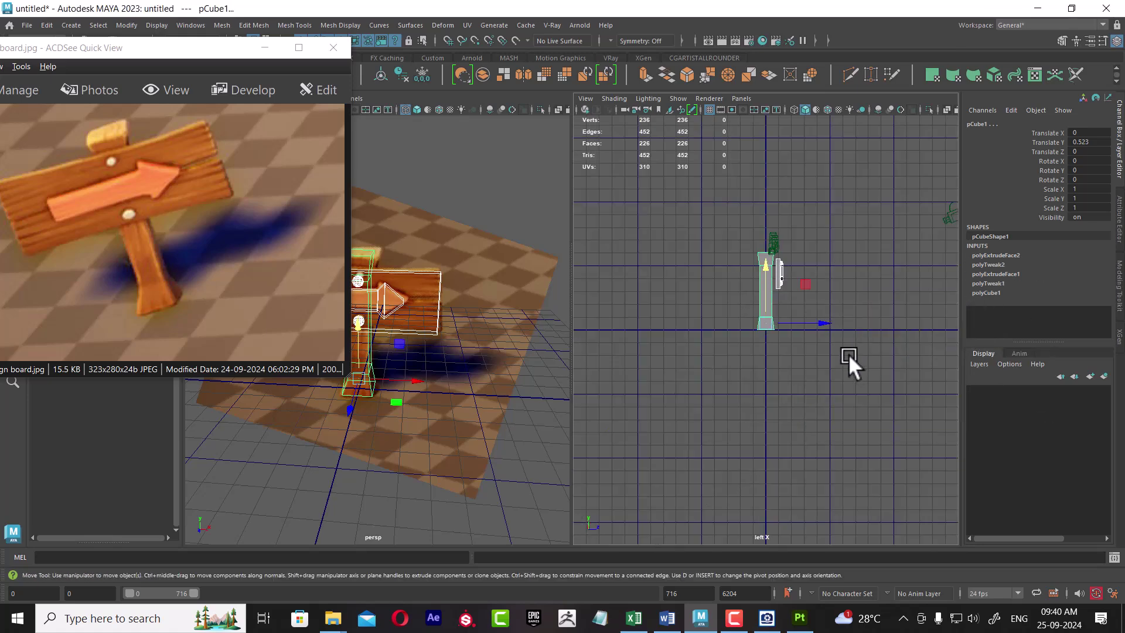
scroll(848, 354, up, 5)
scroll(866, 360, up, 2)
scroll(885, 387, up, 2)
click(880, 191)
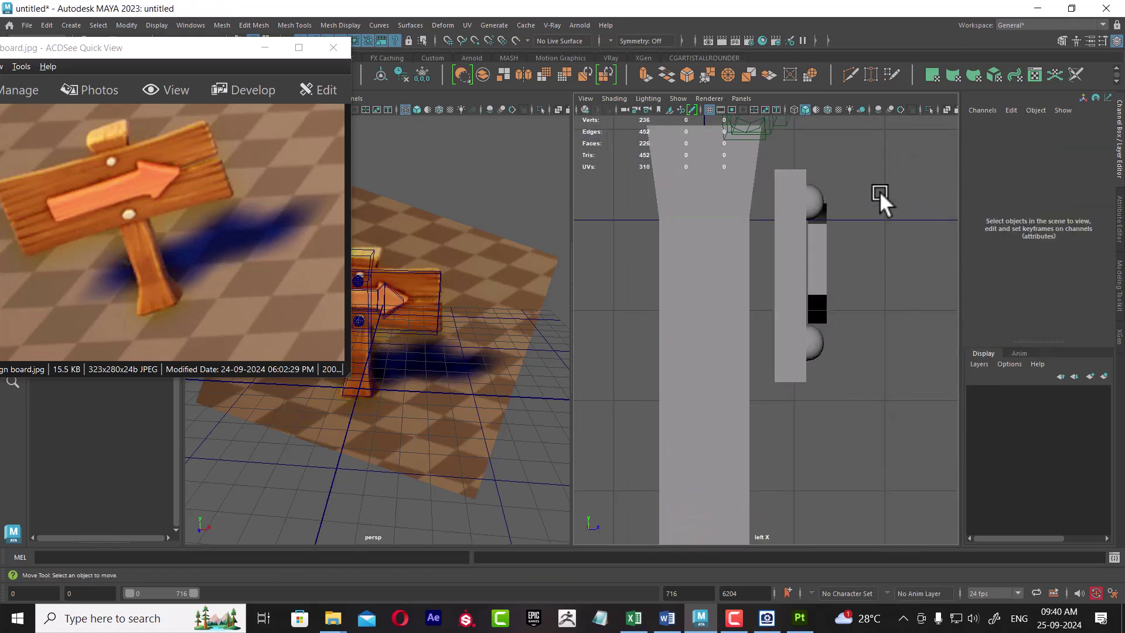
drag(880, 193, 788, 375)
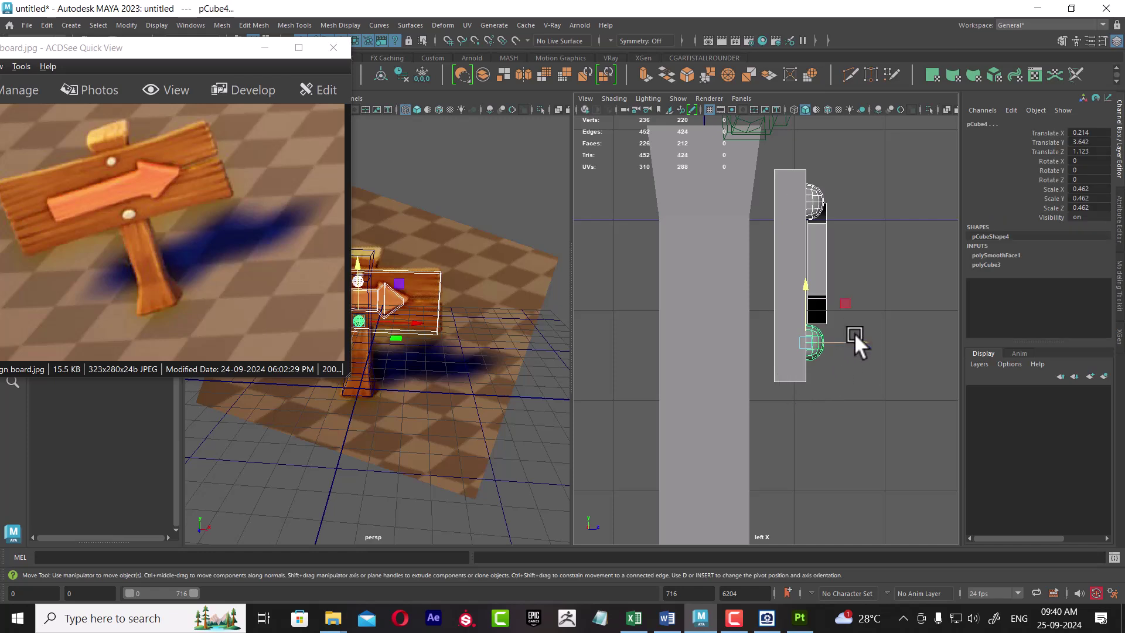
Step: Move the nail heads in to Z 0.845 and tilt them to Rotate X 2.08
drag(854, 333, 827, 340)
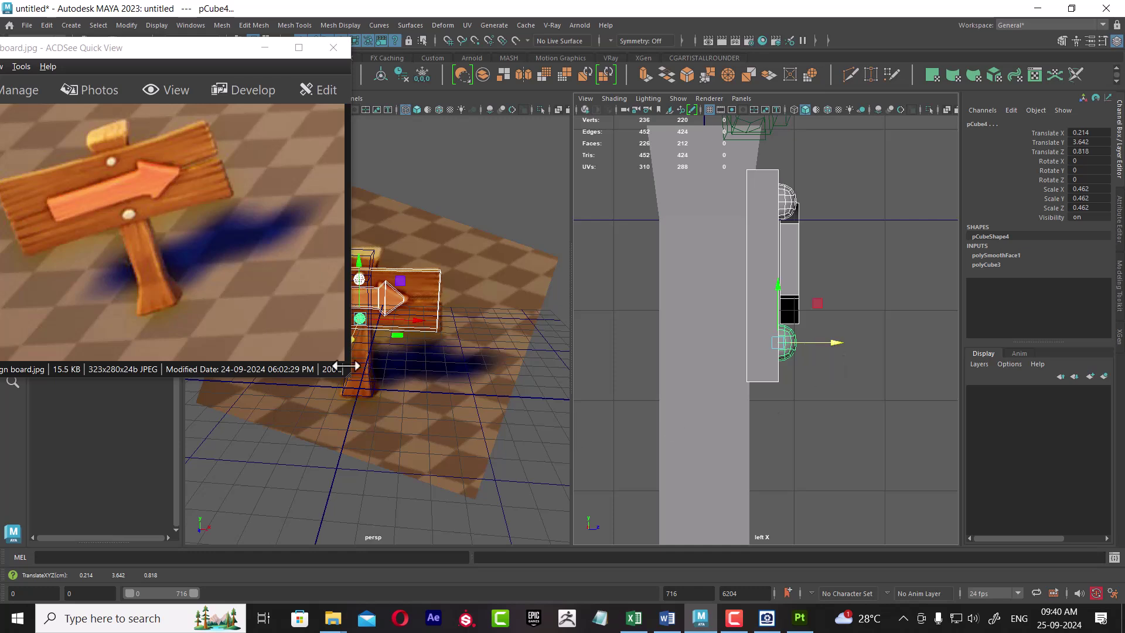
scroll(839, 357, up, 1)
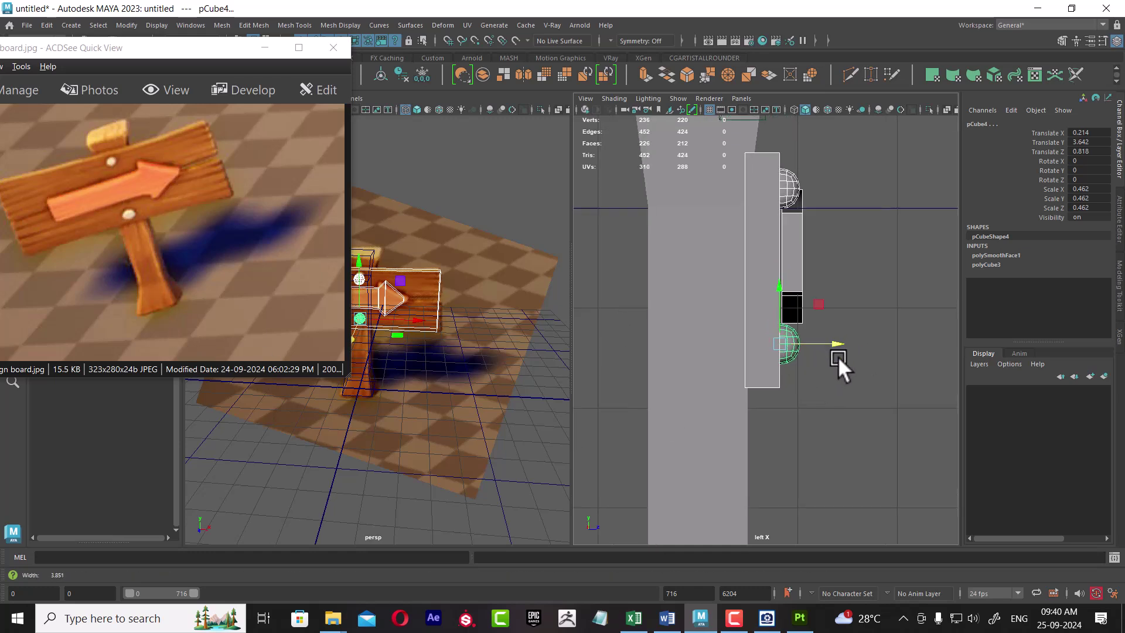
key(e)
drag(825, 307, 823, 311)
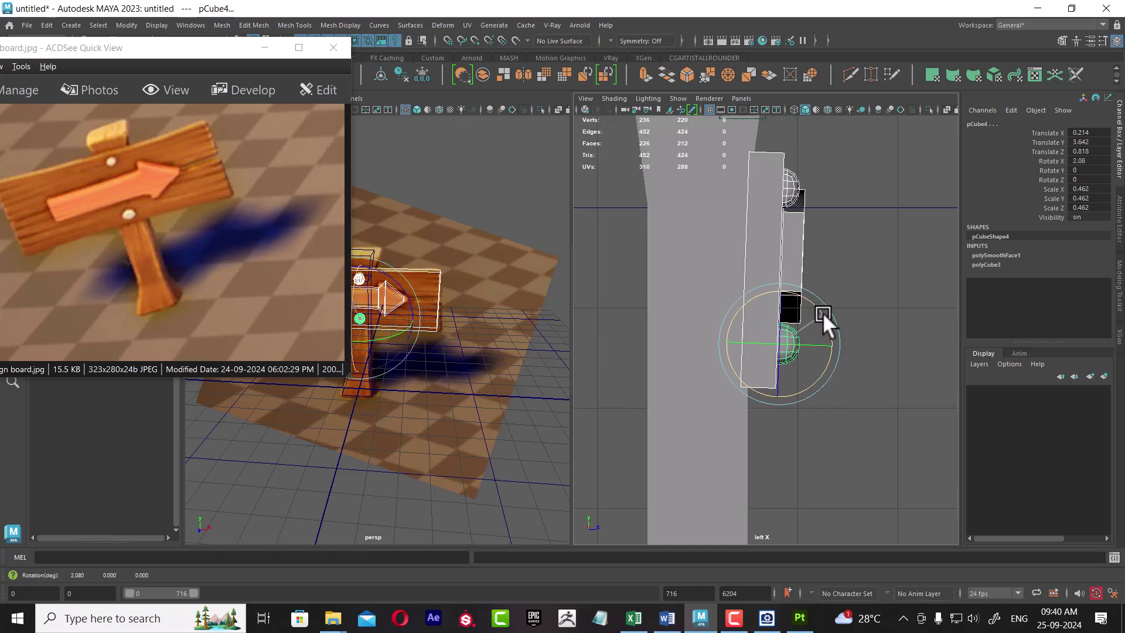
key(4)
scroll(837, 343, up, 1)
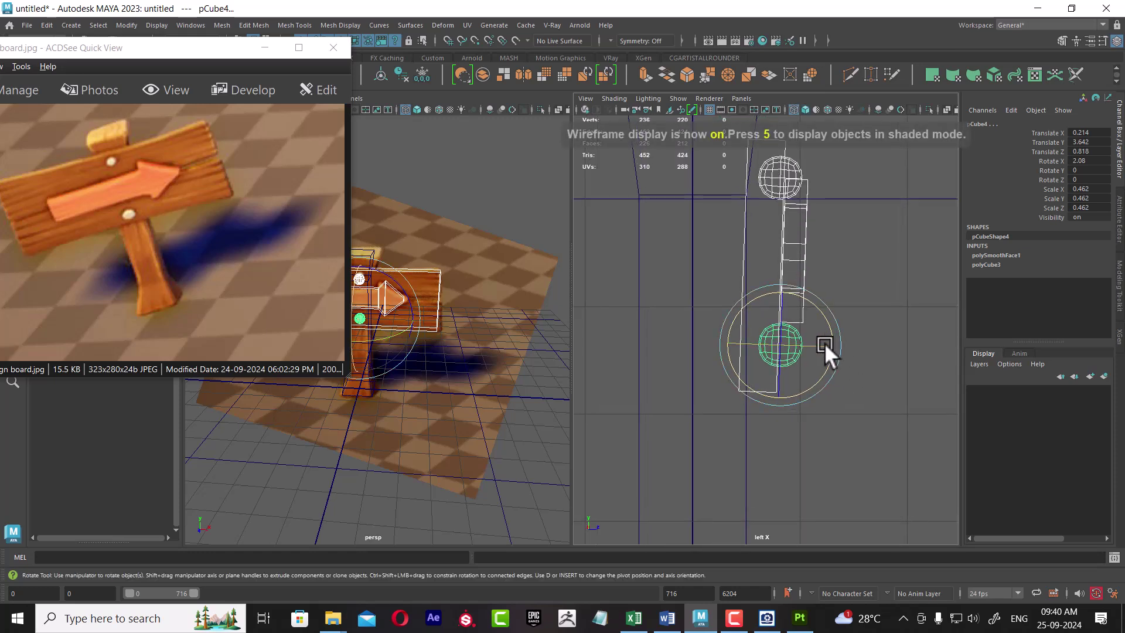
key(w)
drag(831, 341, 835, 341)
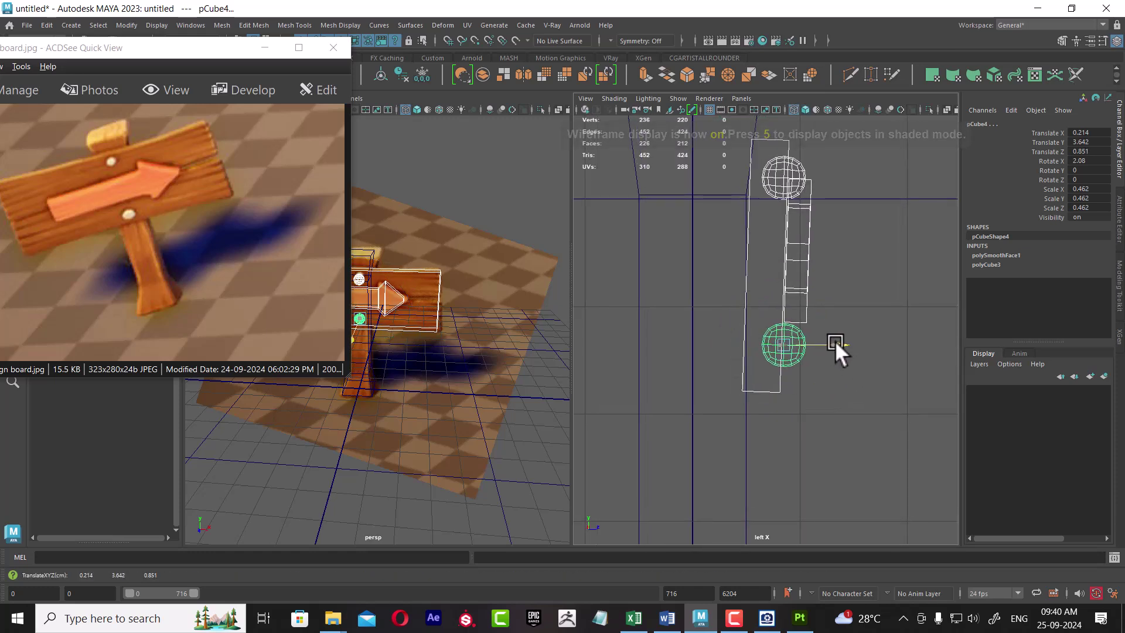
scroll(835, 340, down, 2)
Step: Show the persp1 camera shaded in the right panel, dollied out to frame the whole sign
key(6)
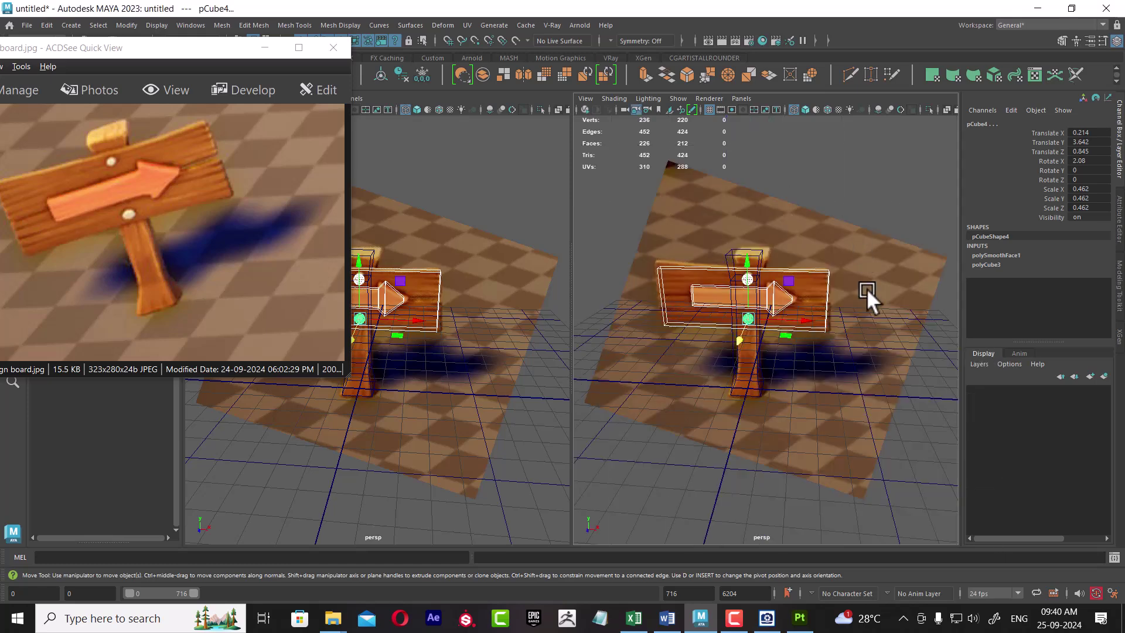
right_drag(867, 341, 871, 310)
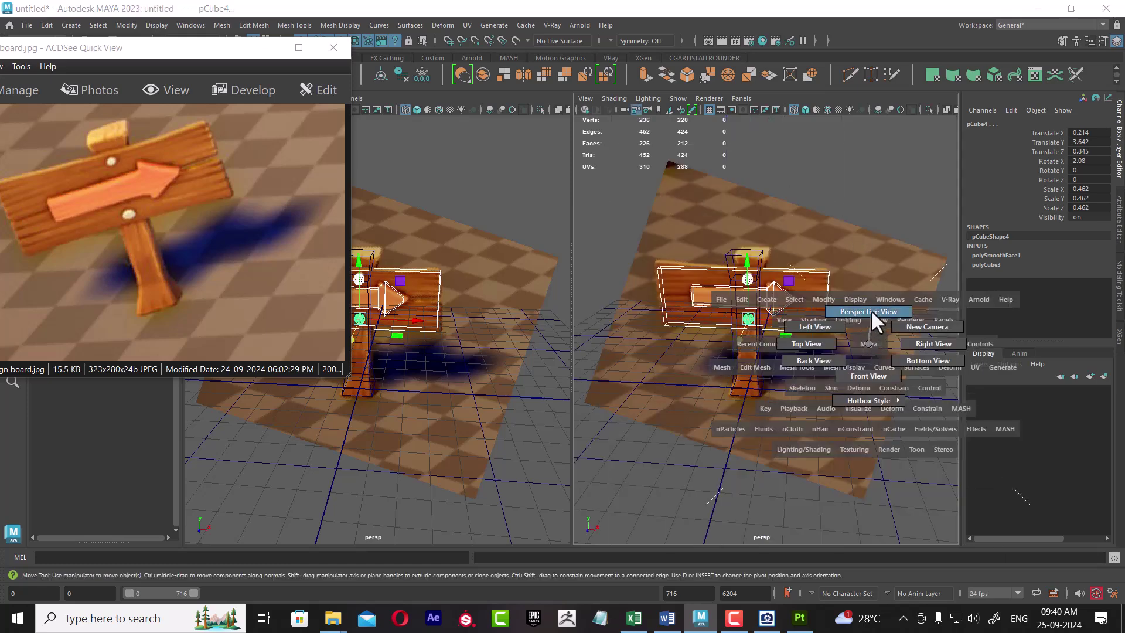
click(740, 98)
mouse_move(791, 110)
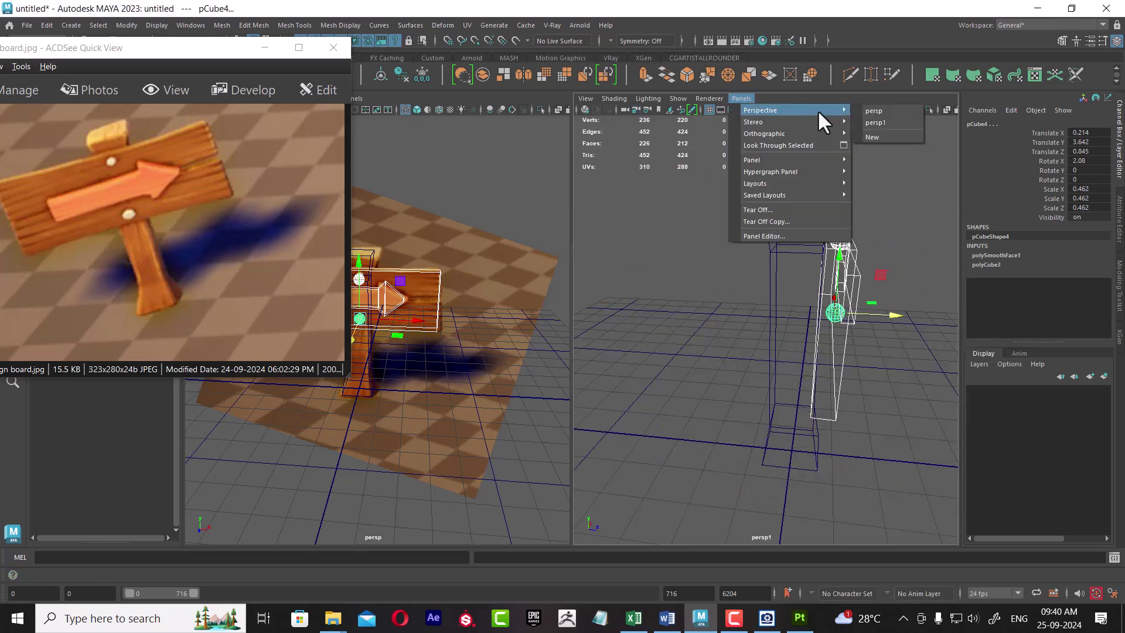
click(888, 122)
alt+right_drag(833, 342, 845, 327)
key(5)
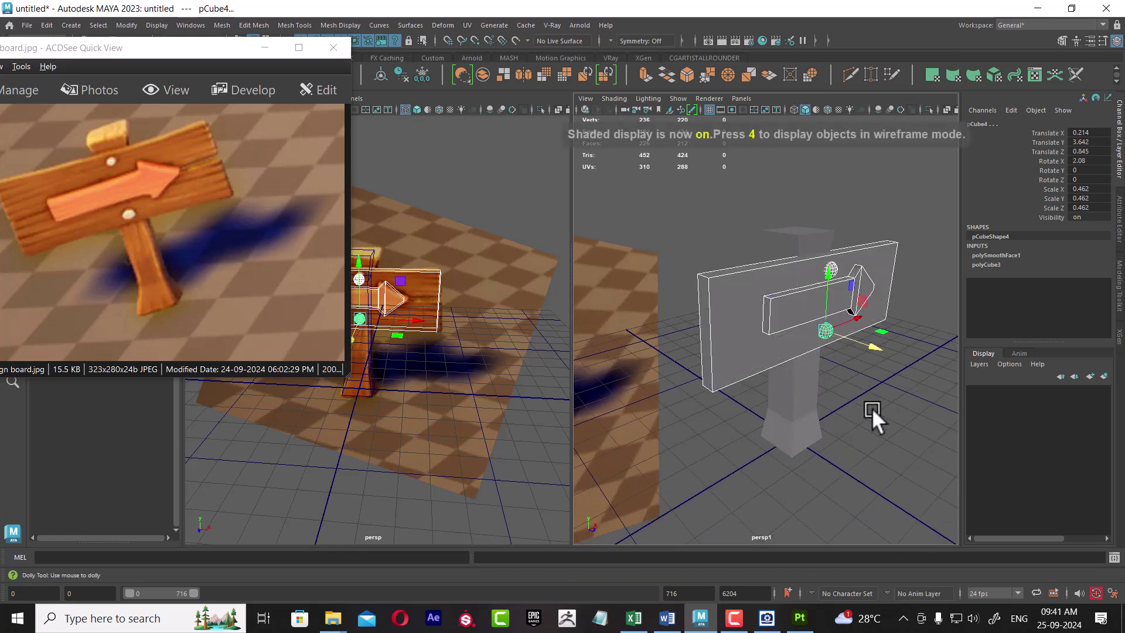
alt+right_drag(872, 408, 834, 364)
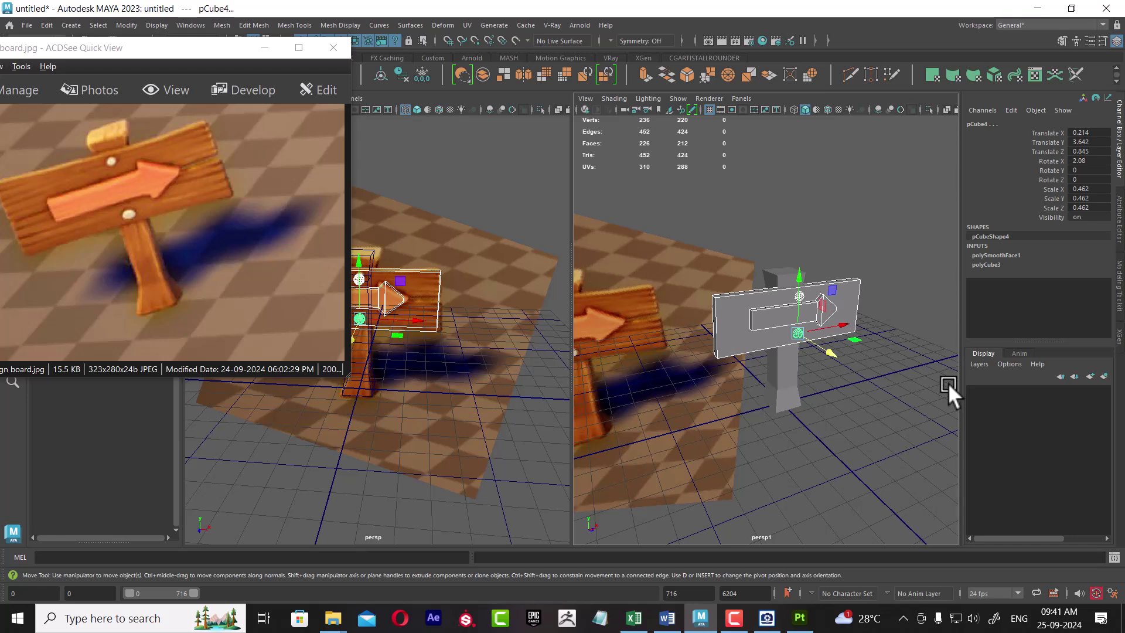
Step: Maximize the Sign board.jpg reference in ACDSee, zoom to 300%, then minimize it
click(299, 47)
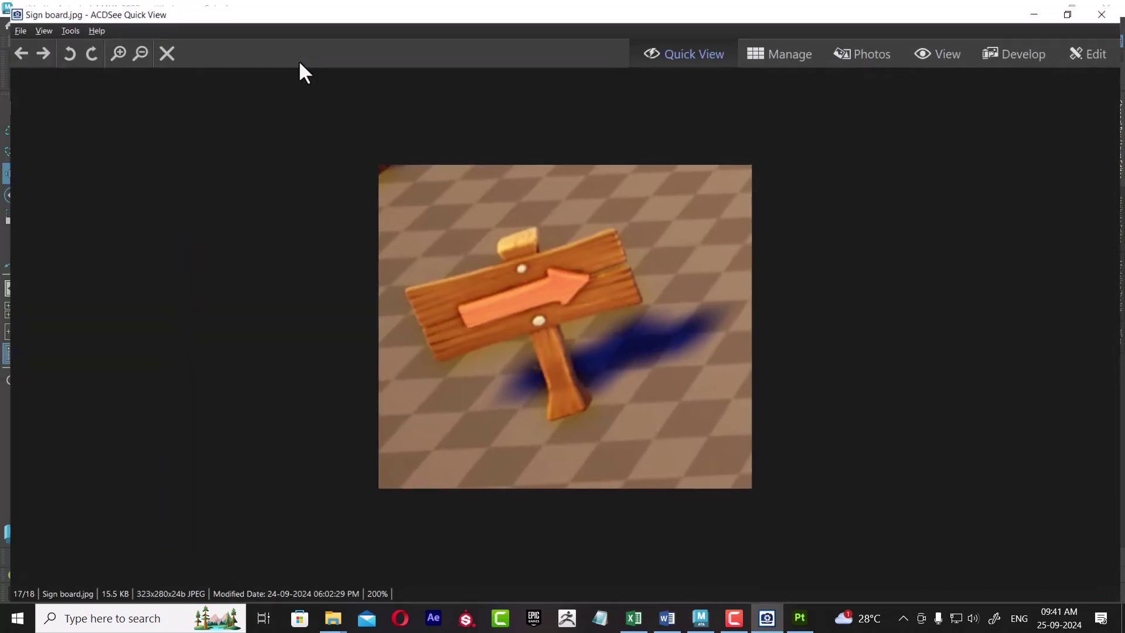
scroll(622, 400, up, 1)
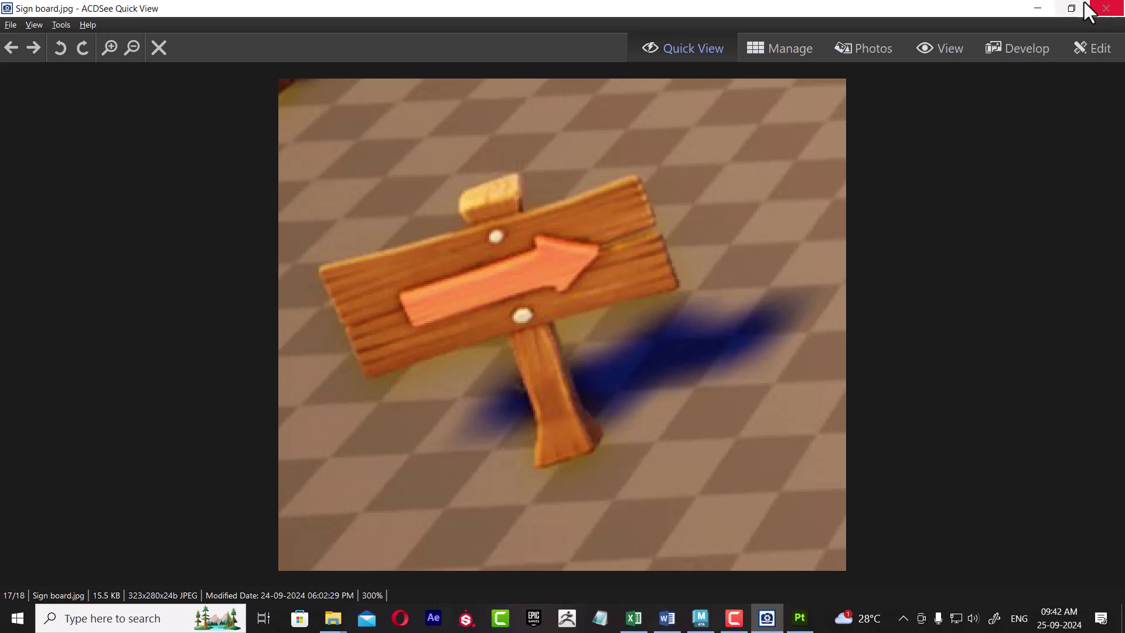
click(1044, 2)
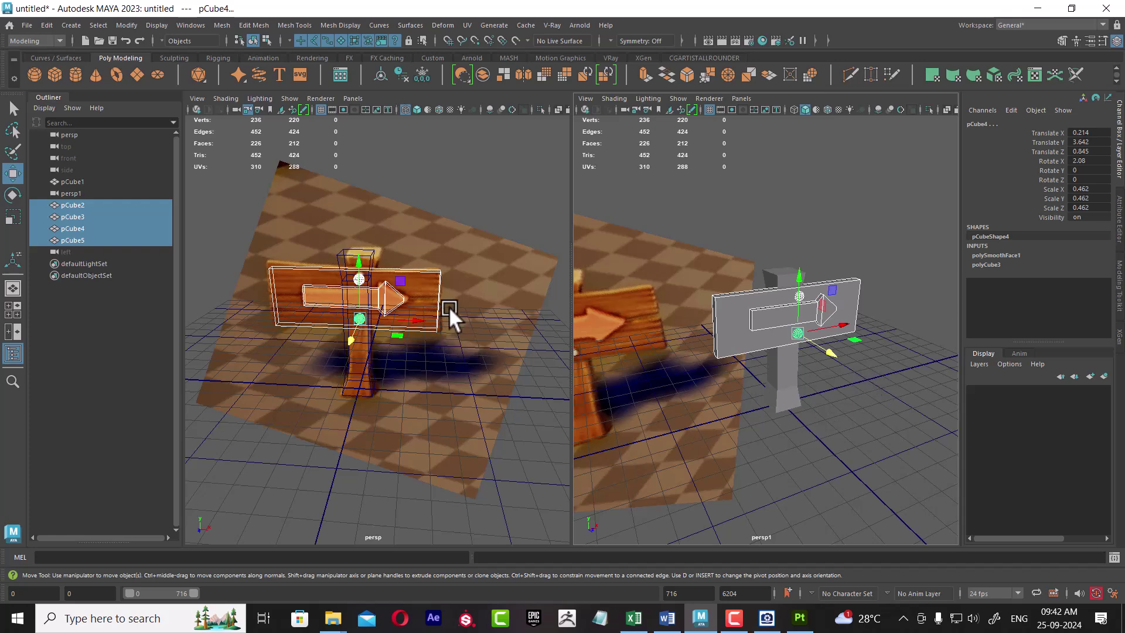
Step: Reframe both views and duplicate the flat sign board pCube2 as pCube6
mouse_move(800, 420)
alt+mouse_down()
mouse_move(868, 398)
mouse_move(899, 367)
mouse_move(927, 385)
alt+mouse_up()
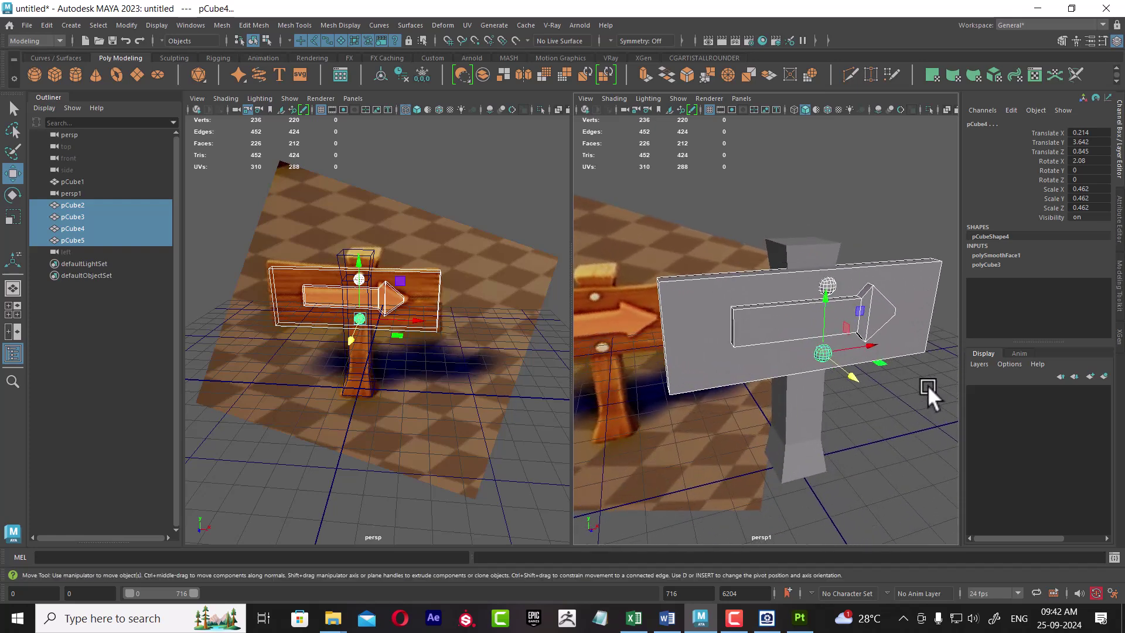
middle_click(458, 444)
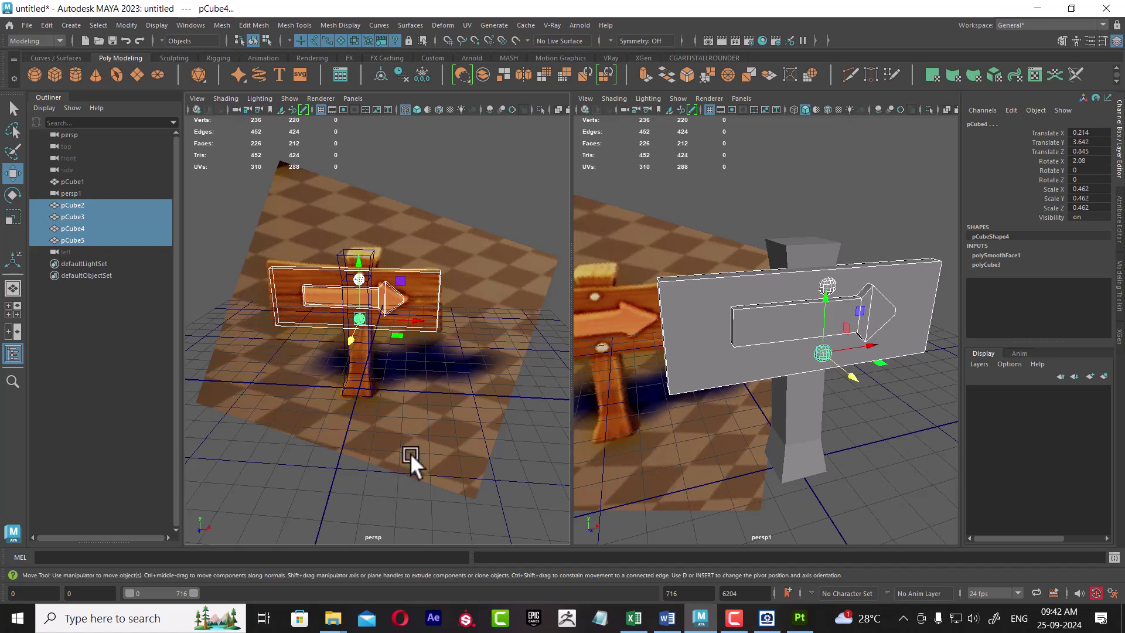
mouse_move(410, 452)
alt+mouse_down()
mouse_move(413, 424)
mouse_move(418, 434)
alt+mouse_up()
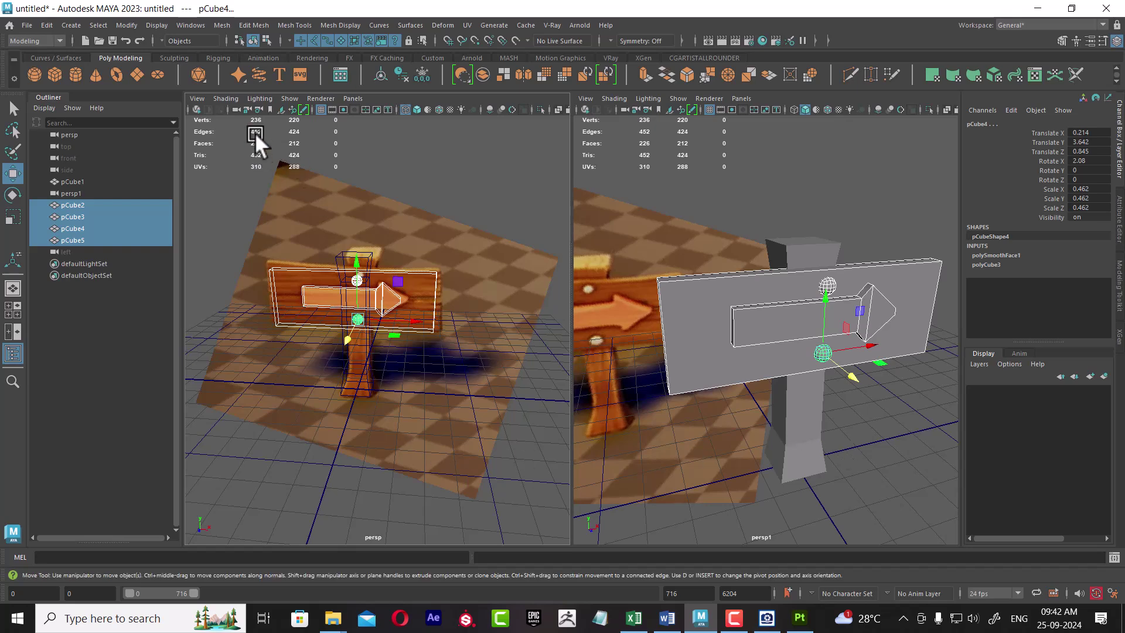
click(914, 340)
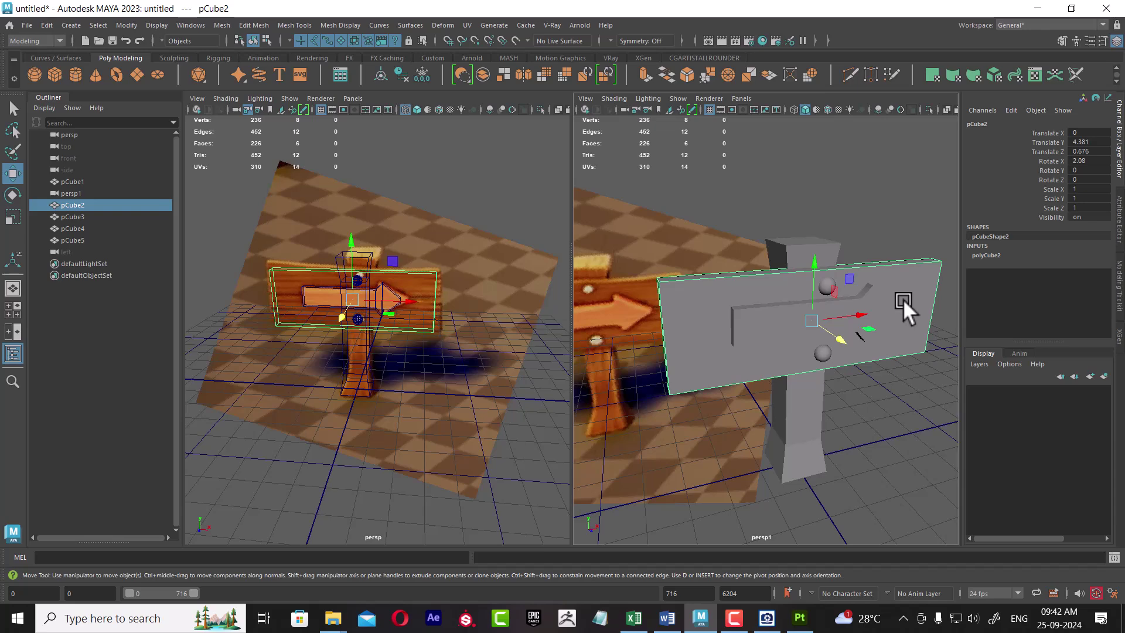
key(ctrl+d)
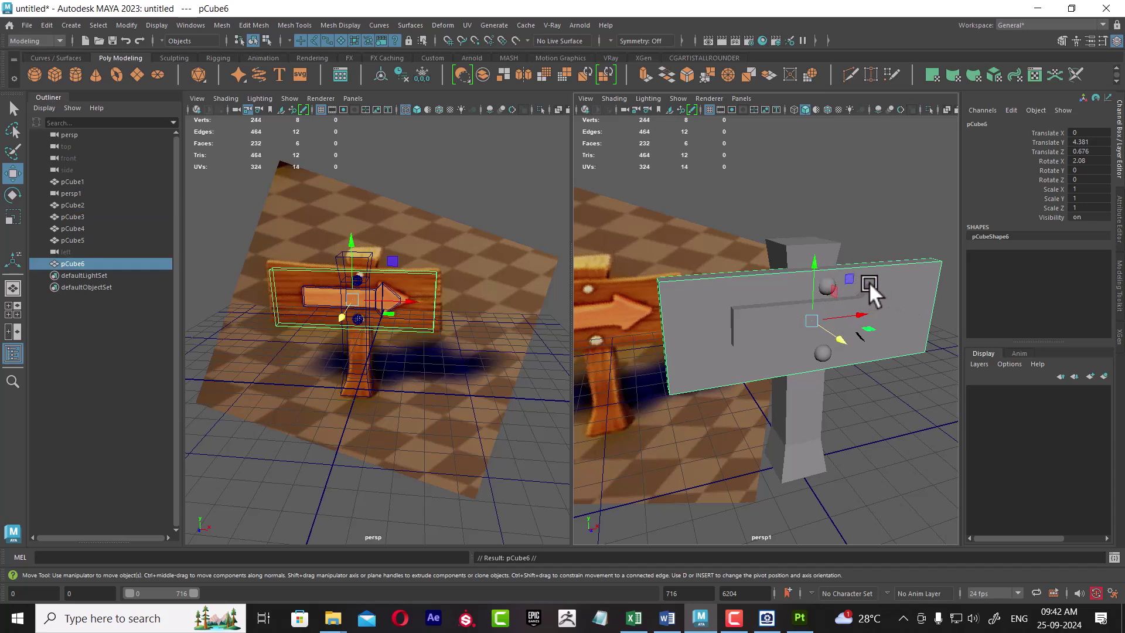
Step: Select the copy's bottom vertices in Vertex mode and switch the right panel to Front view
right_click(901, 201)
right_drag(901, 201, 757, 282)
drag(933, 337, 575, 481)
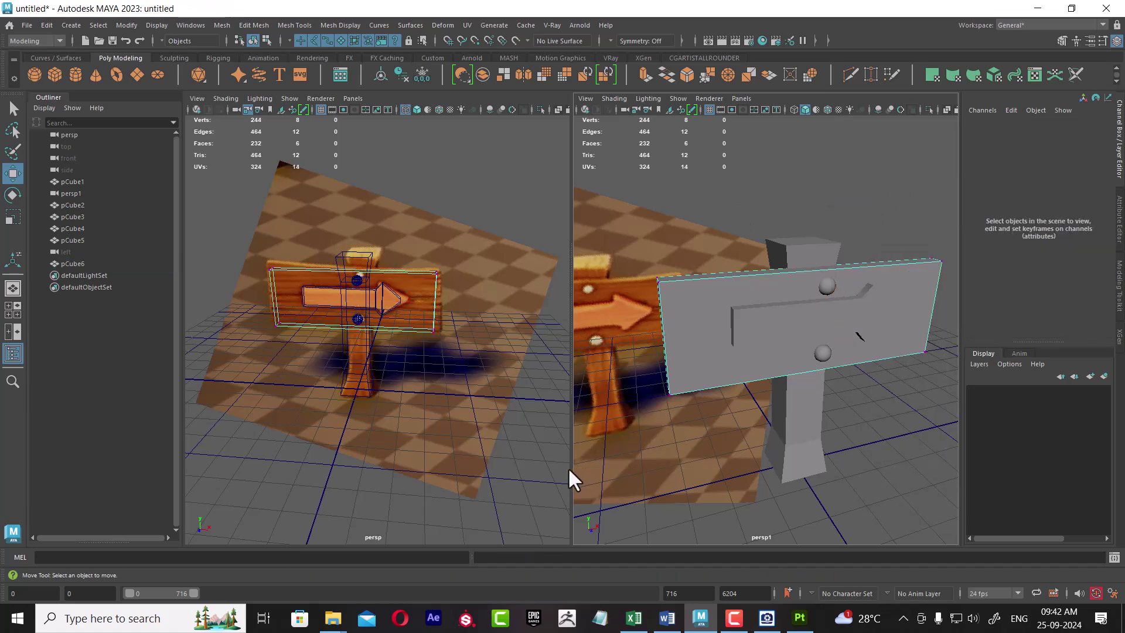
key(space)
drag(819, 393, 817, 426)
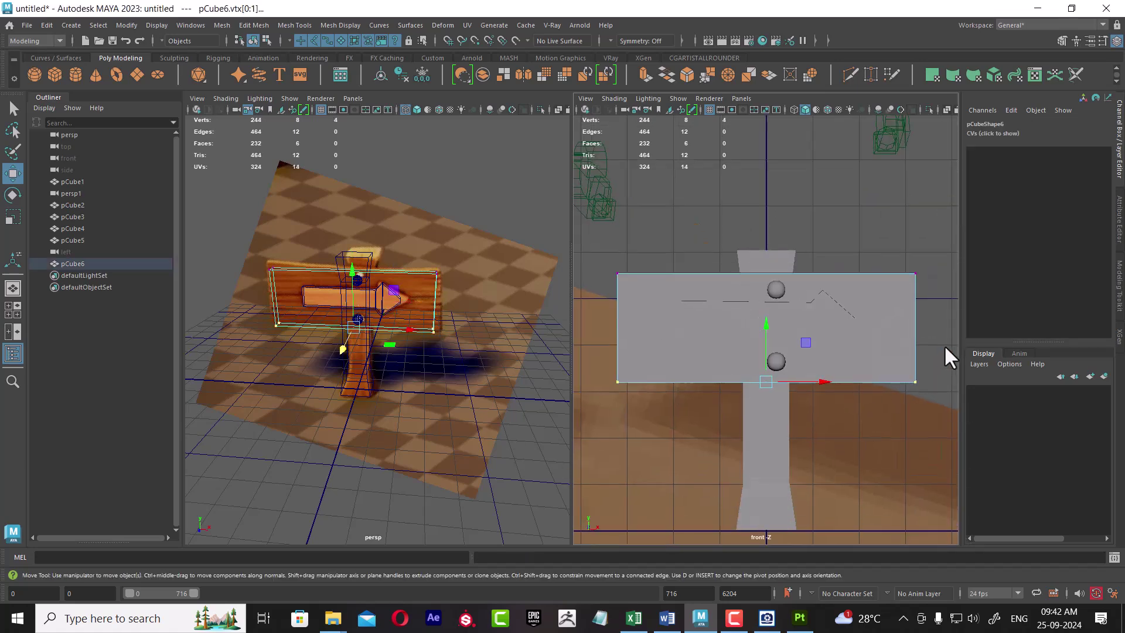
Step: Place the ACDSee reference beside Maya and box-select and move board vertices in front view
drag(931, 357, 554, 471)
click(767, 618)
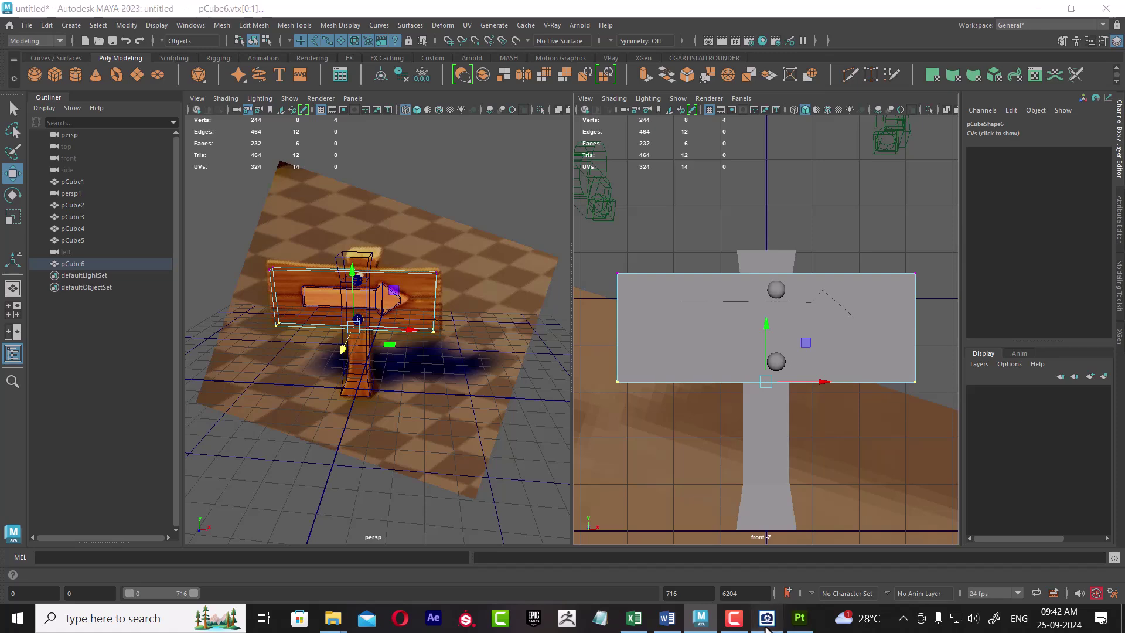
mouse_move(556, 8)
mouse_down()
mouse_move(318, 57)
mouse_move(126, 17)
mouse_up()
scroll(128, 213, down, 2)
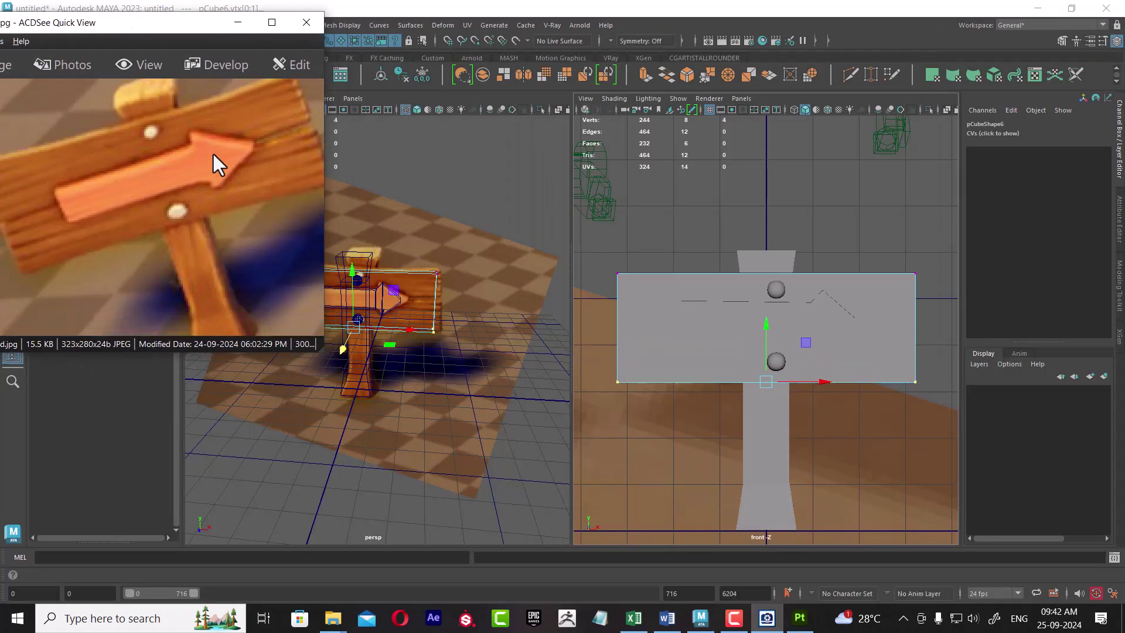
drag(764, 326, 764, 266)
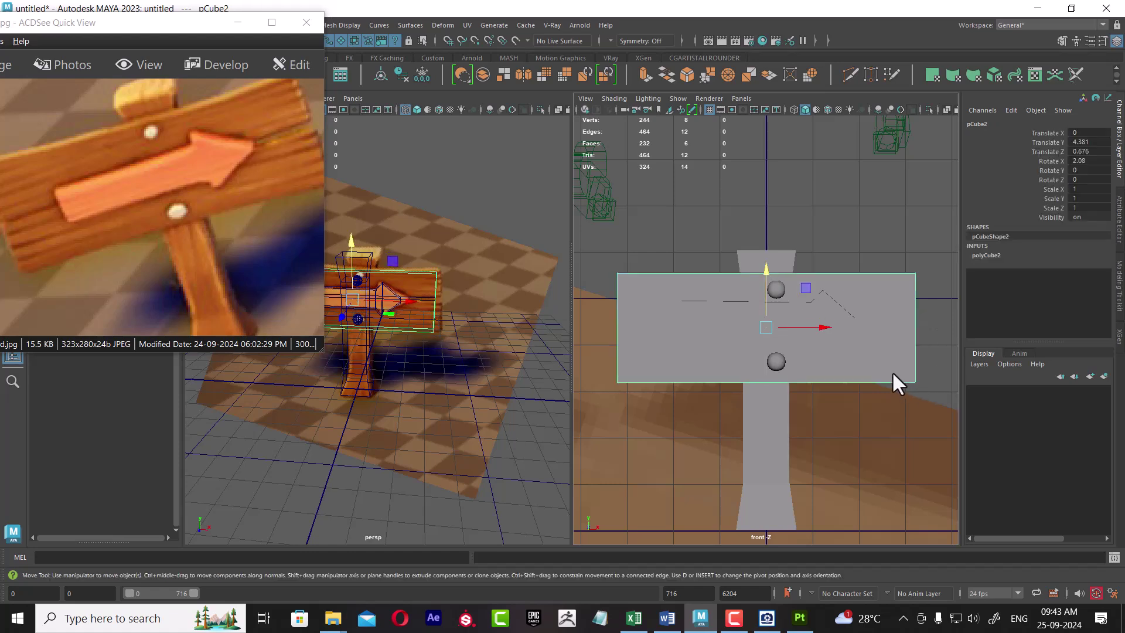
Step: Lower the sign board's top vertices to about its middle and pan the reference to the sign's top
right_drag(918, 206, 922, 203)
drag(589, 234, 948, 294)
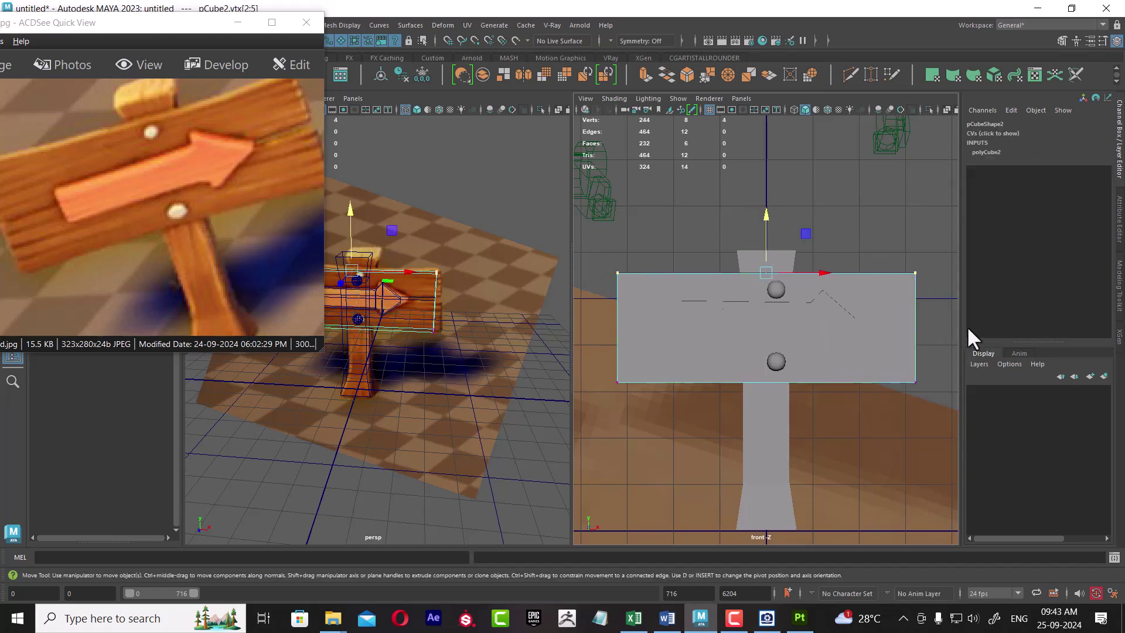
drag(776, 207, 758, 261)
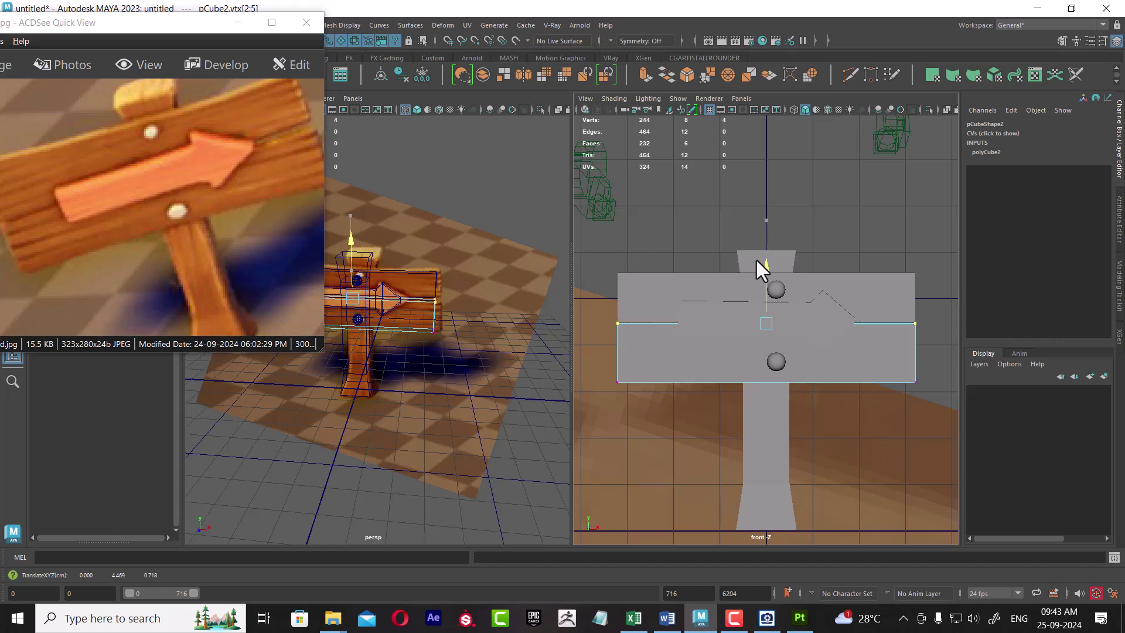
drag(757, 260, 757, 260)
drag(168, 25, 160, 31)
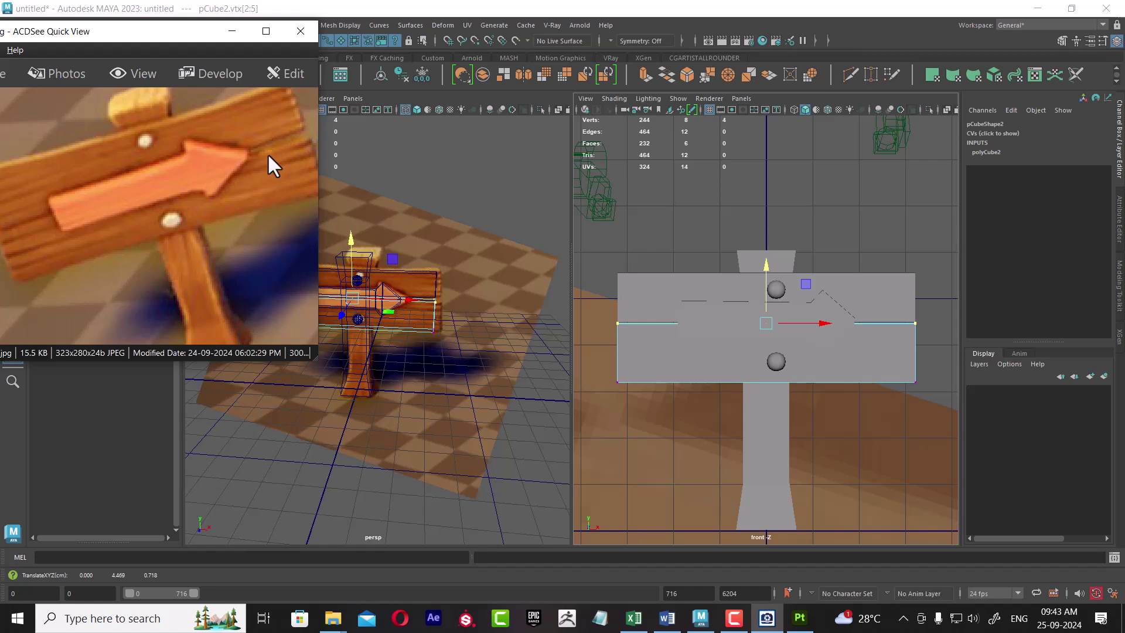
mouse_move(267, 153)
mouse_down()
mouse_move(201, 194)
mouse_move(228, 206)
mouse_up()
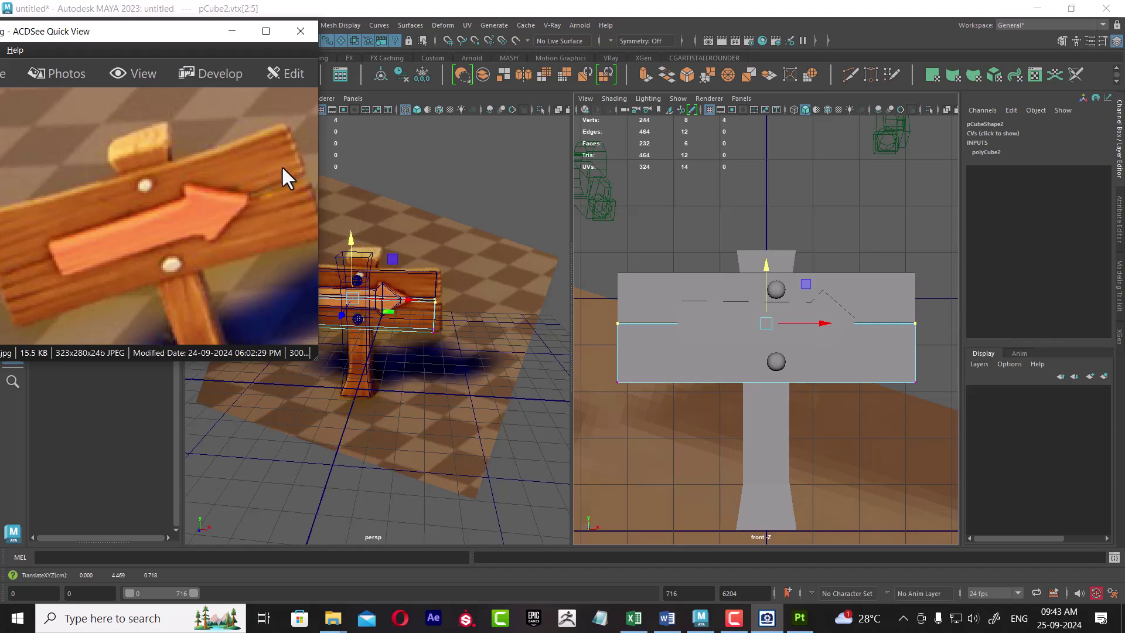
key(space)
Step: Create a new perspective camera, persp1, in the right viewport and frame the selected board face
drag(779, 345, 790, 235)
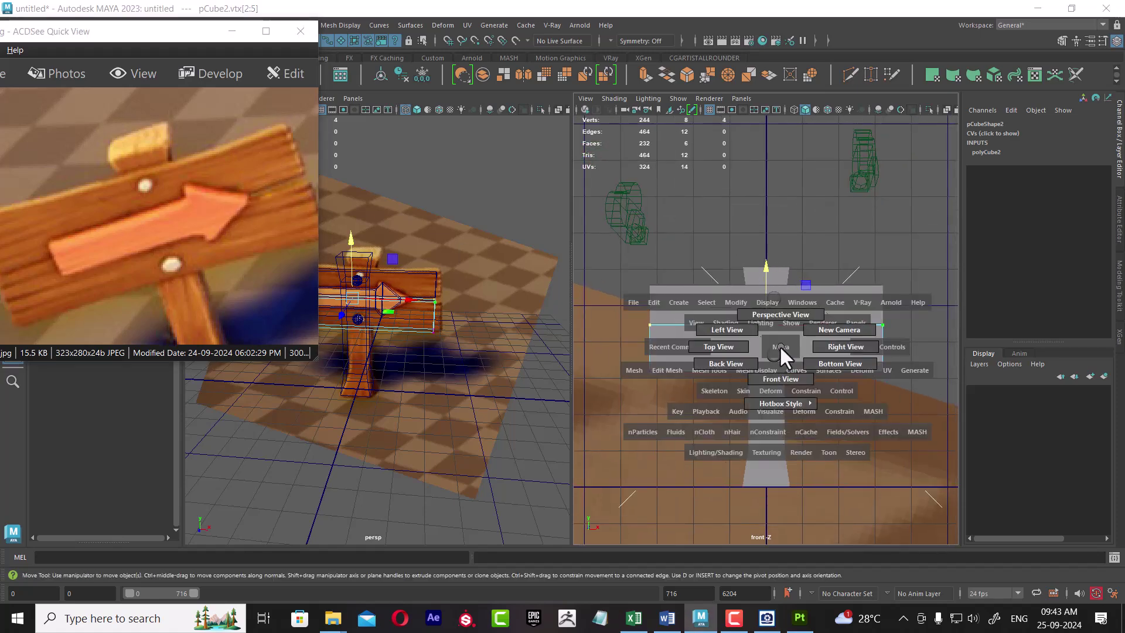
click(743, 98)
mouse_move(757, 111)
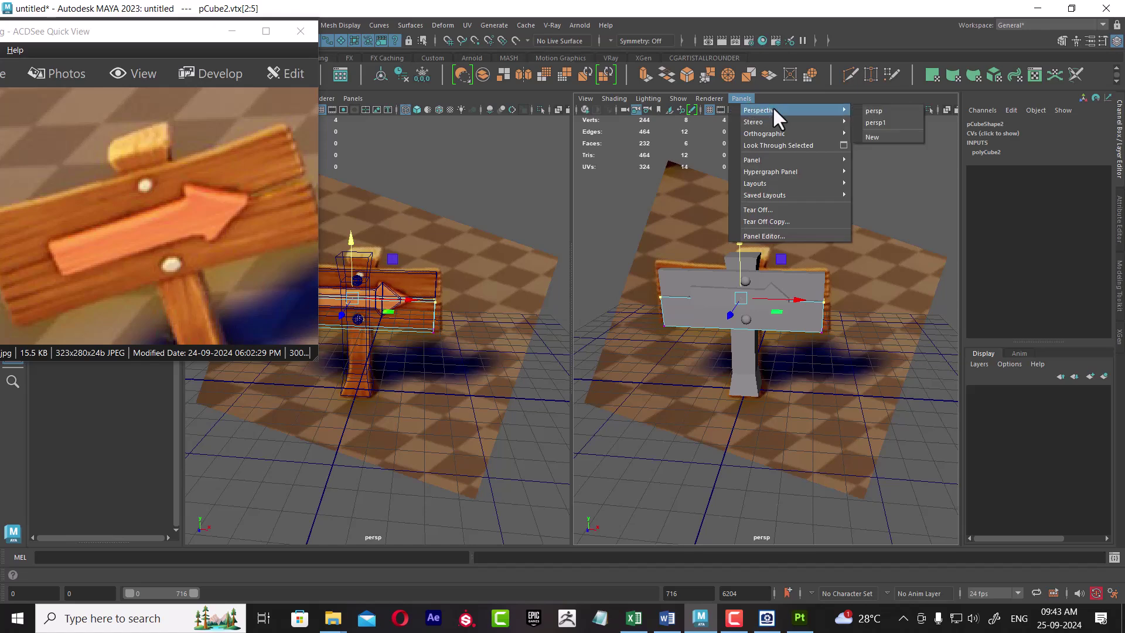
click(899, 122)
mouse_move(854, 312)
mouse_down()
mouse_move(897, 345)
mouse_move(783, 355)
mouse_move(706, 339)
mouse_move(930, 333)
mouse_move(775, 337)
mouse_move(846, 334)
mouse_up()
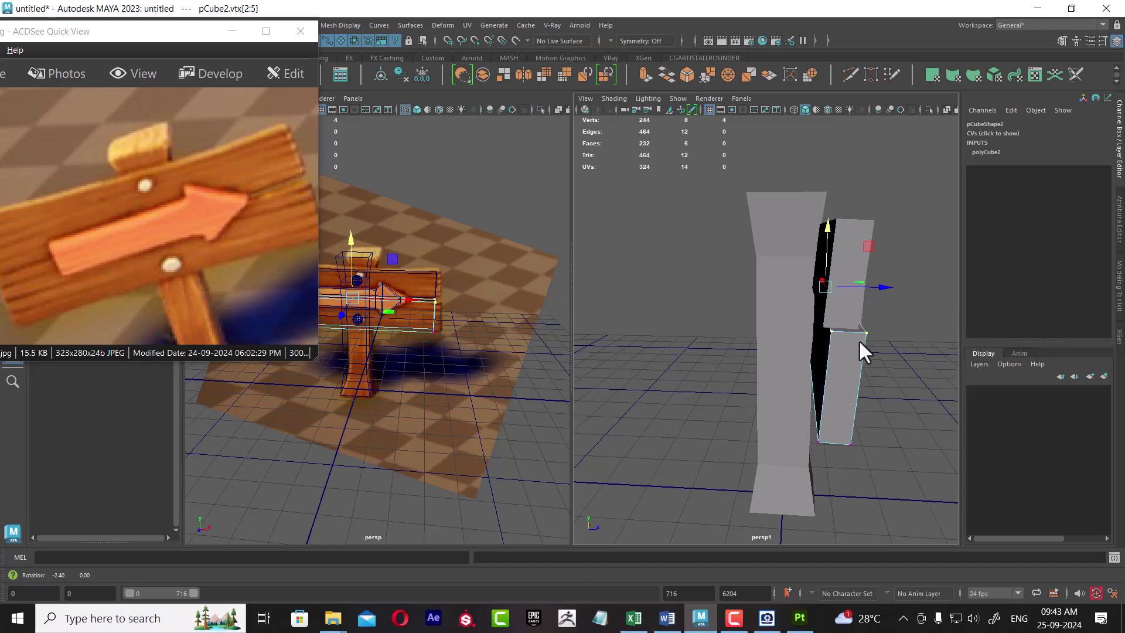
mouse_move(859, 339)
alt+mouse_down()
mouse_move(835, 340)
mouse_move(849, 349)
mouse_move(846, 367)
mouse_move(765, 402)
alt+mouse_up()
key(f)
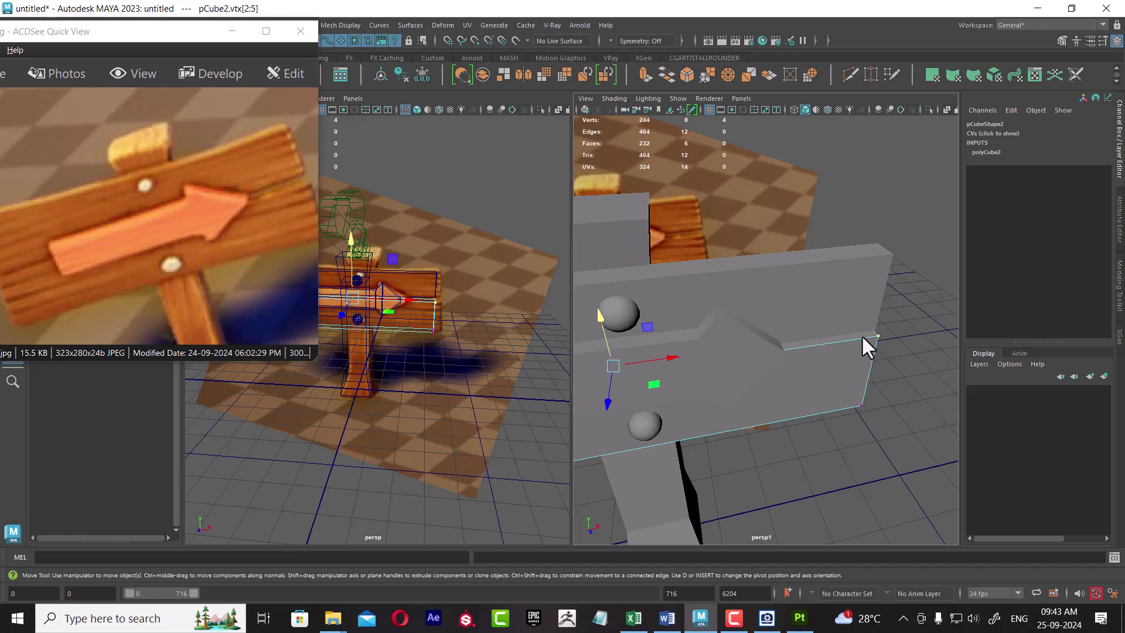
Step: Return to object selection, orbit persp1 out to the whole sign, and select the post
alt+drag(854, 323, 800, 297)
key(F8)
mouse_move(891, 279)
alt+mouse_down()
mouse_move(792, 343)
mouse_move(768, 328)
mouse_move(777, 378)
mouse_move(726, 379)
mouse_move(834, 427)
alt+mouse_up()
alt+right_drag(834, 427, 794, 396)
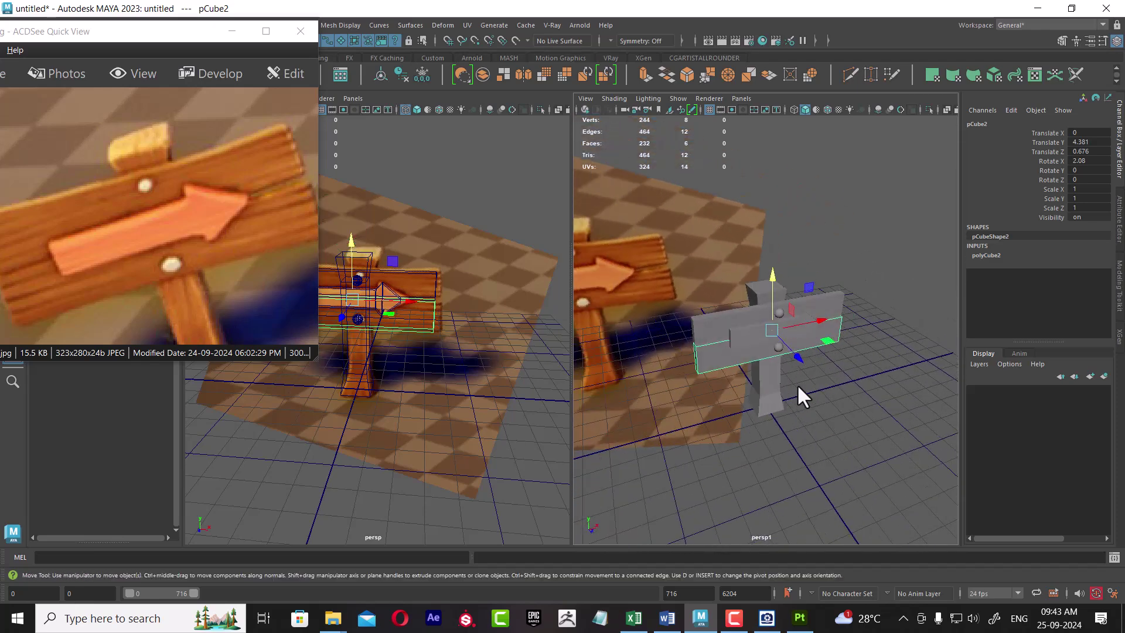
click(786, 387)
mouse_move(816, 402)
alt+mouse_down()
mouse_move(860, 403)
mouse_move(857, 423)
alt+mouse_up()
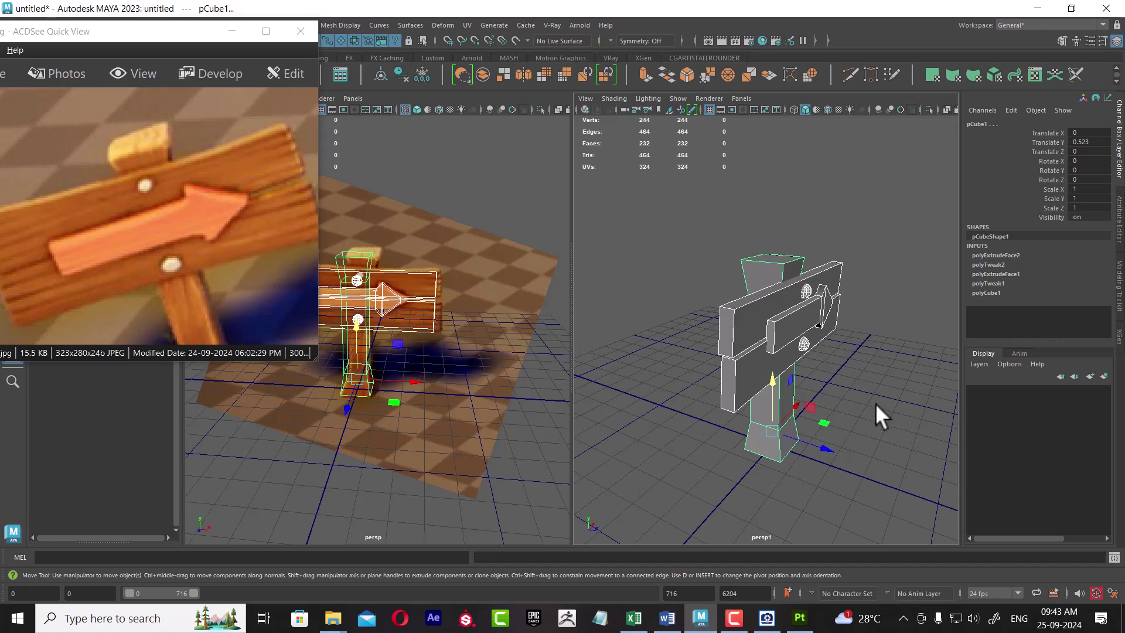
Step: Maximise the persp1 view and bring up the Save Scene As window
key(space)
click(232, 32)
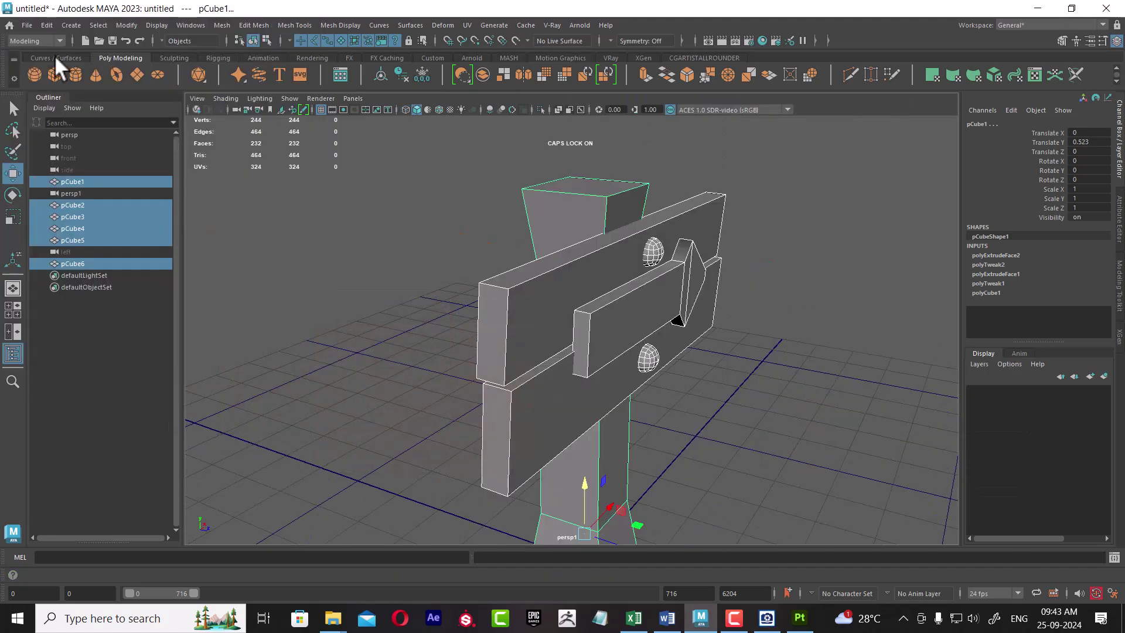
click(27, 25)
click(93, 95)
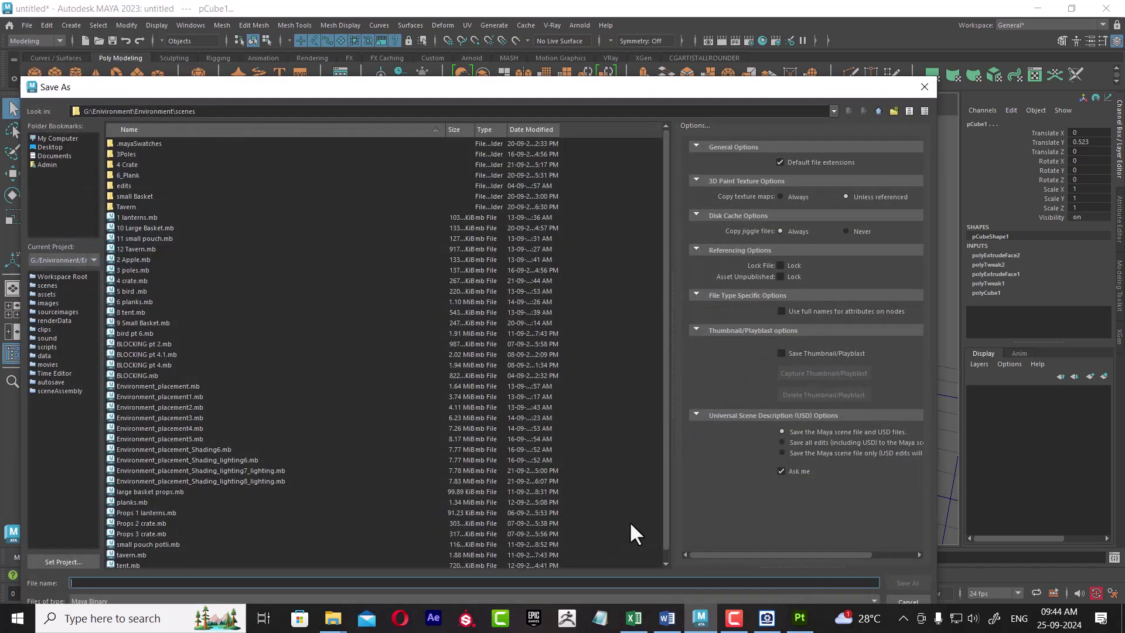
Step: Create a new folder in Enviroment, checking the Sign Board title in the ASSET BREAKDOWN document
mouse_move(332, 618)
click(414, 553)
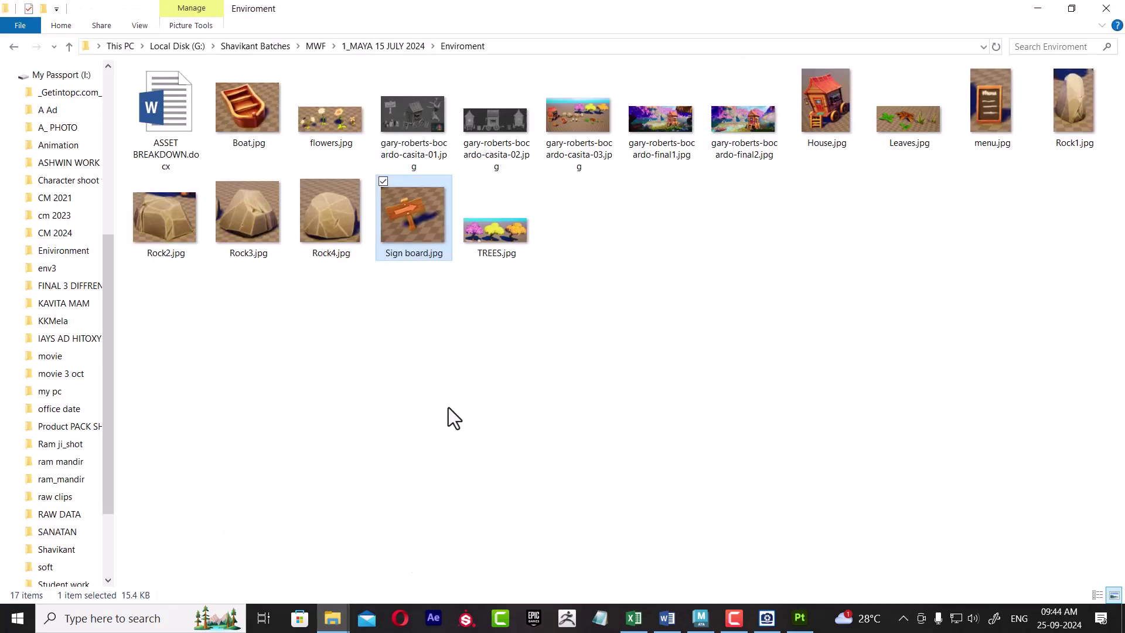
click(449, 408)
right_click(352, 340)
mouse_move(264, 518)
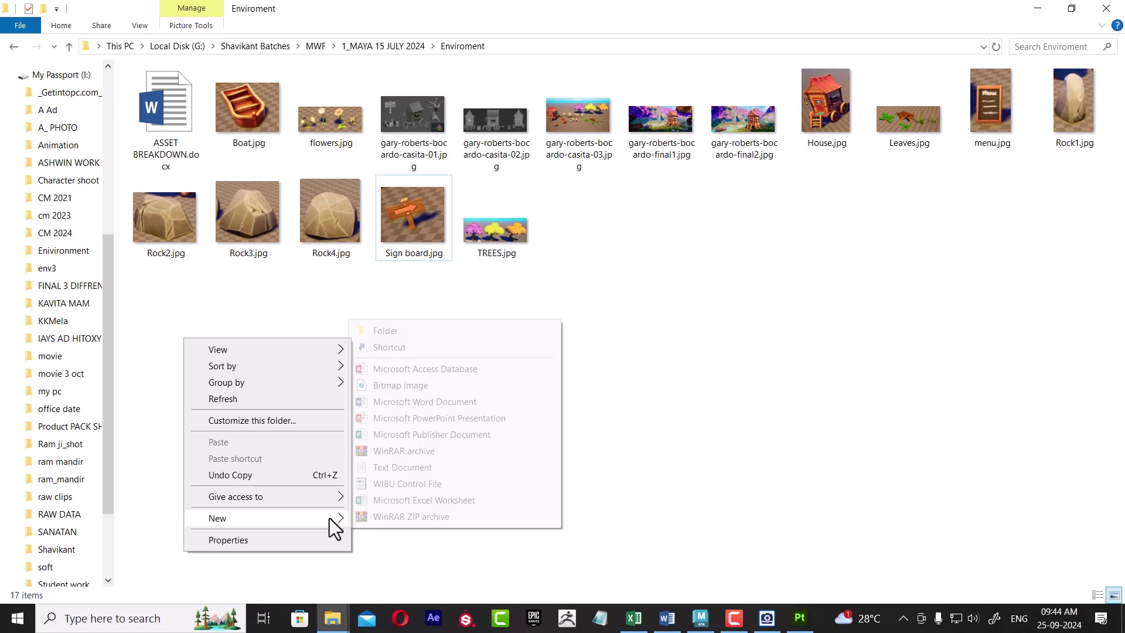
click(668, 618)
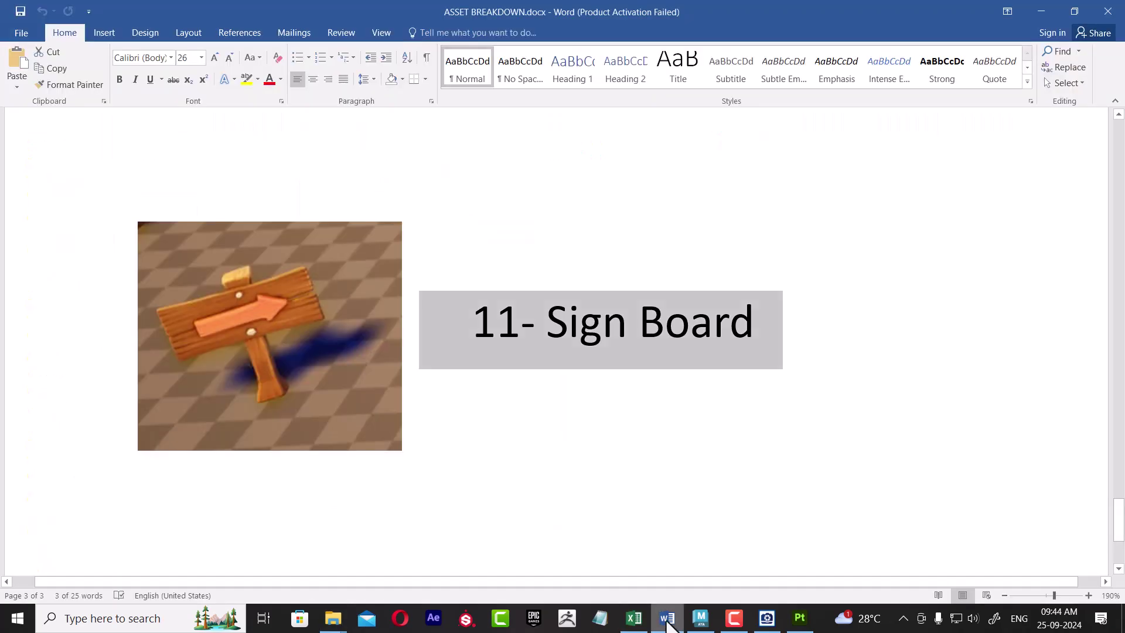
click(659, 502)
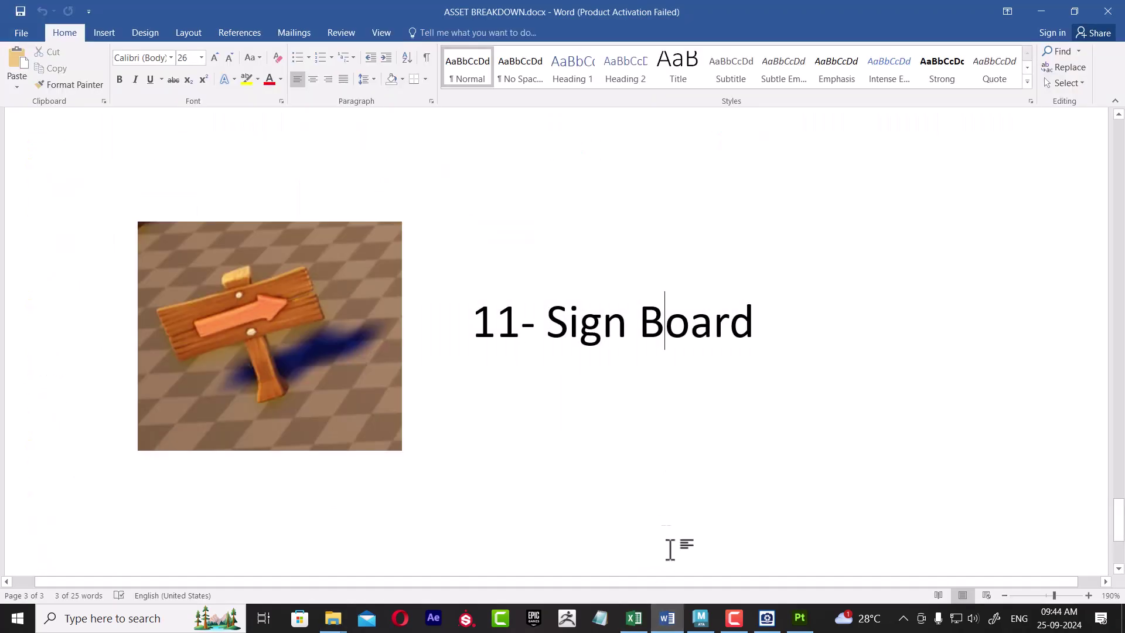
click(667, 618)
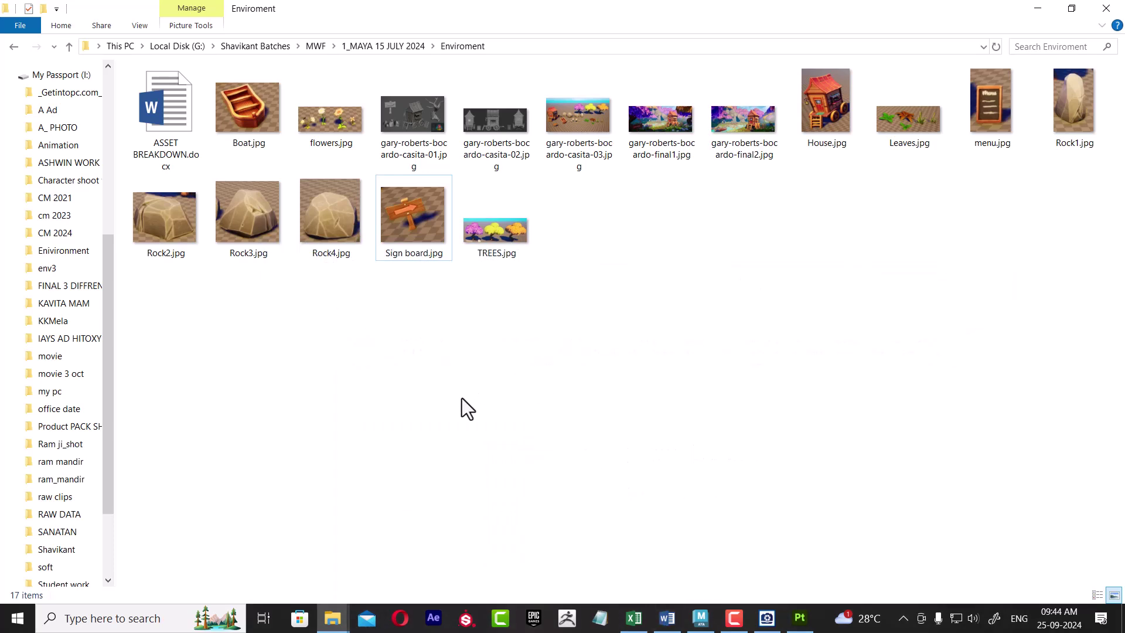
right_click(379, 354)
mouse_move(241, 536)
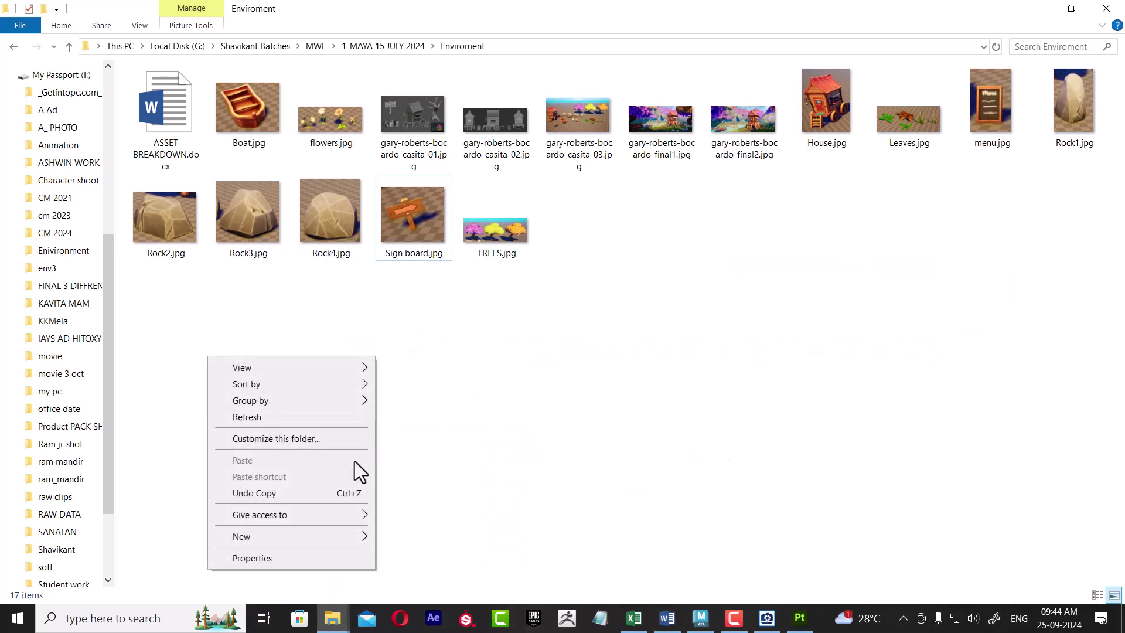
click(459, 354)
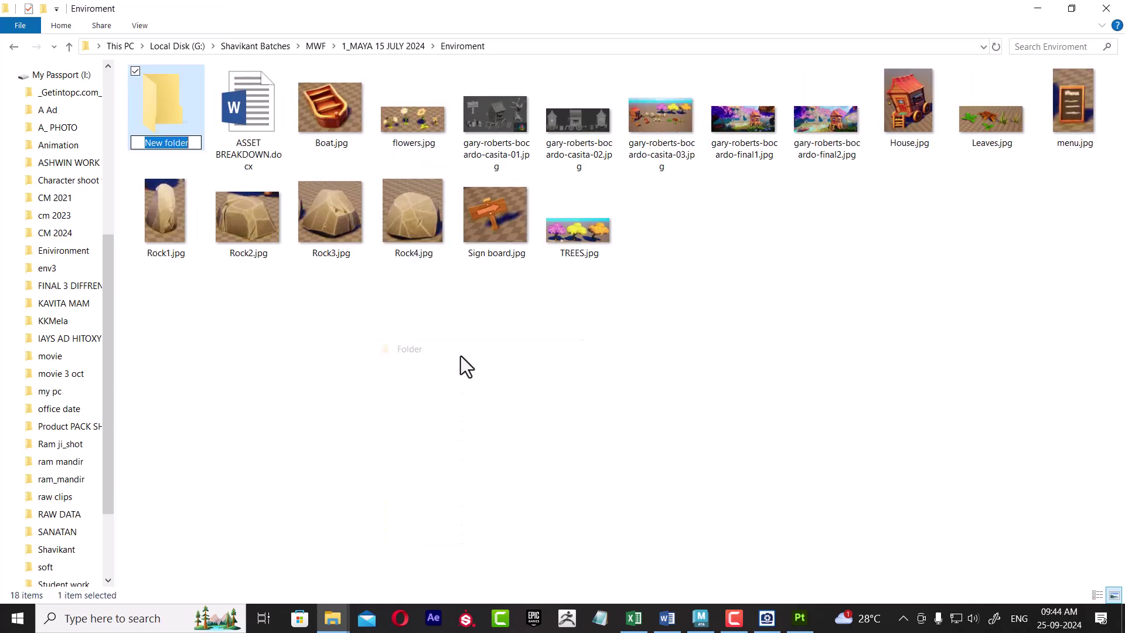
click(667, 618)
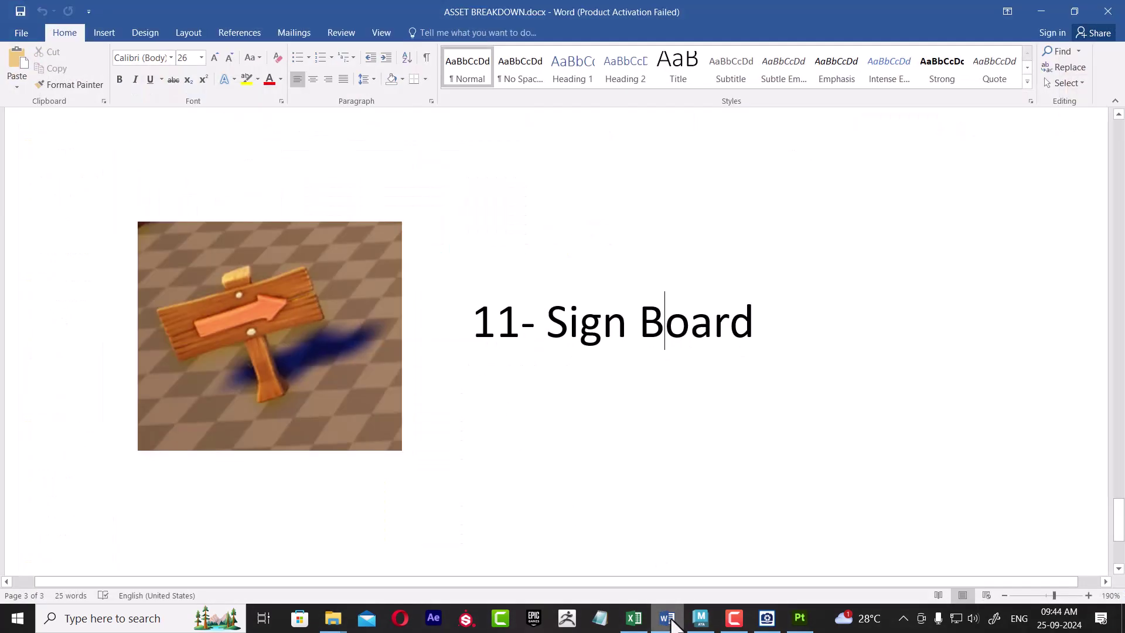
click(668, 618)
Step: Rename the new folder to '11 SIGN BOARD', fix the capitalisation, and open it
right_click(162, 111)
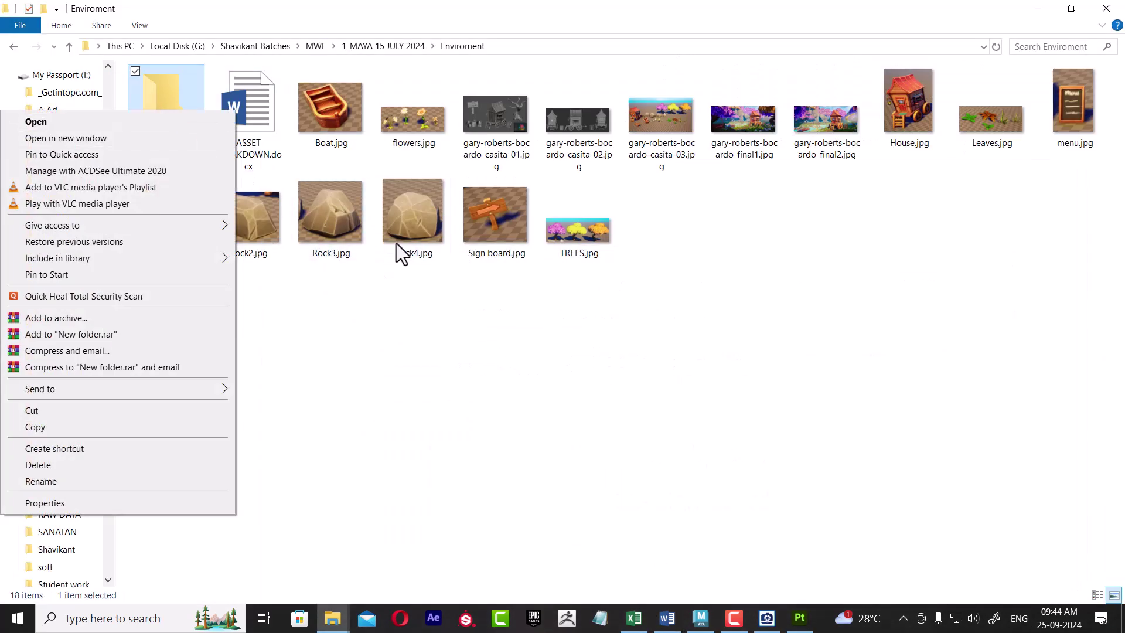
click(109, 480)
text(1)
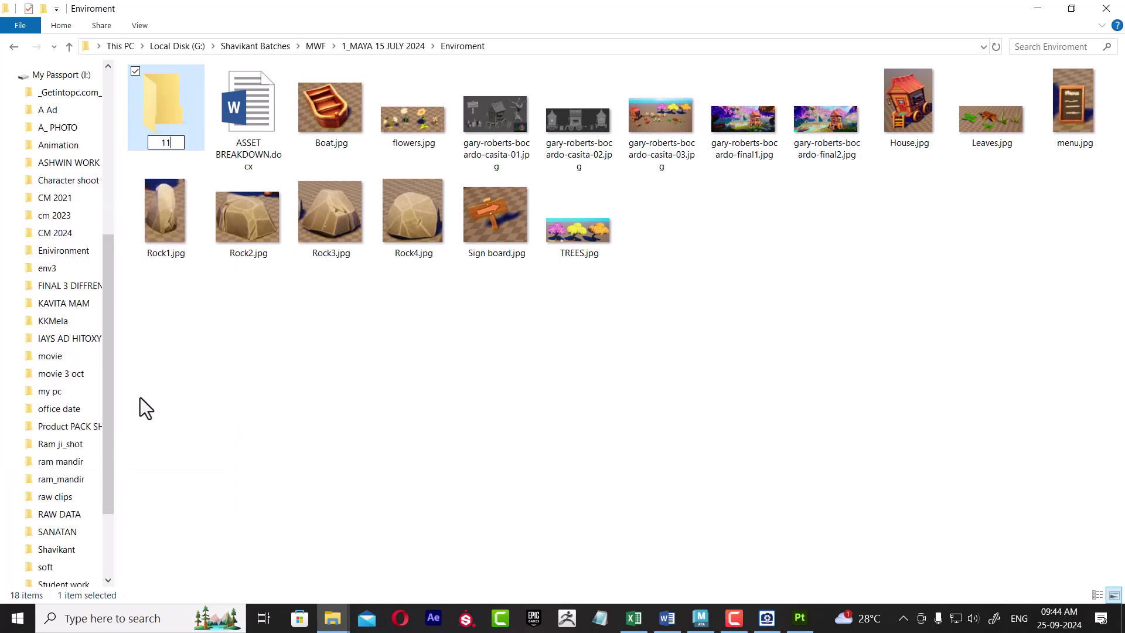
text(1 sI)
text(GN b)
text(OARD)
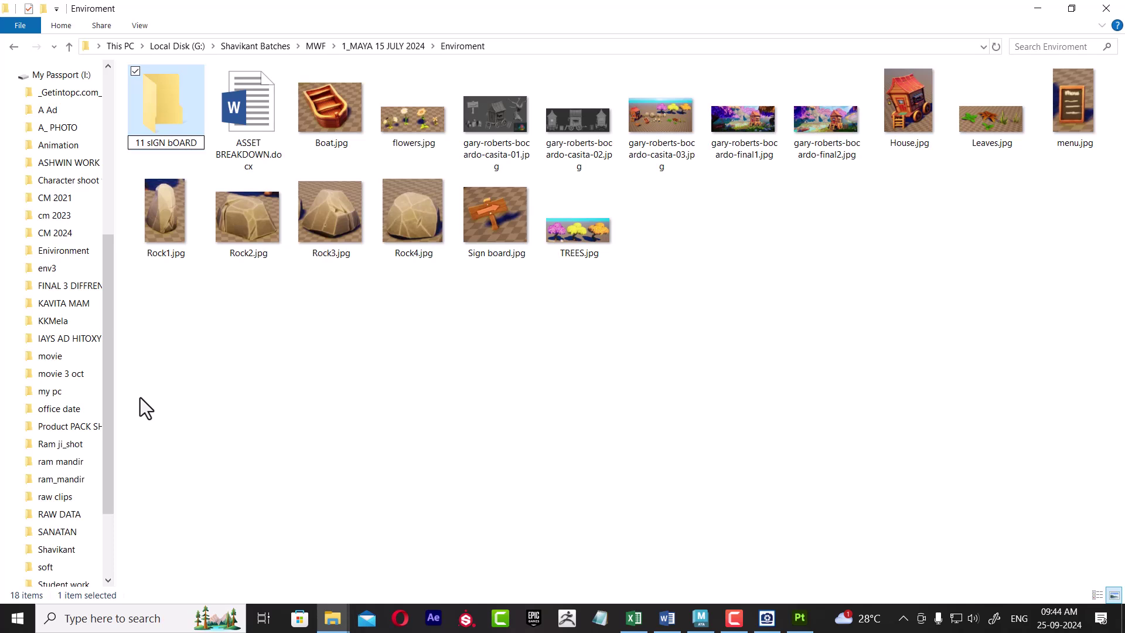
key(BackSpace)
text(B)
key(Left)
key(Left)
key(Left)
key(BackSpace)
text(S)
double_click(162, 118)
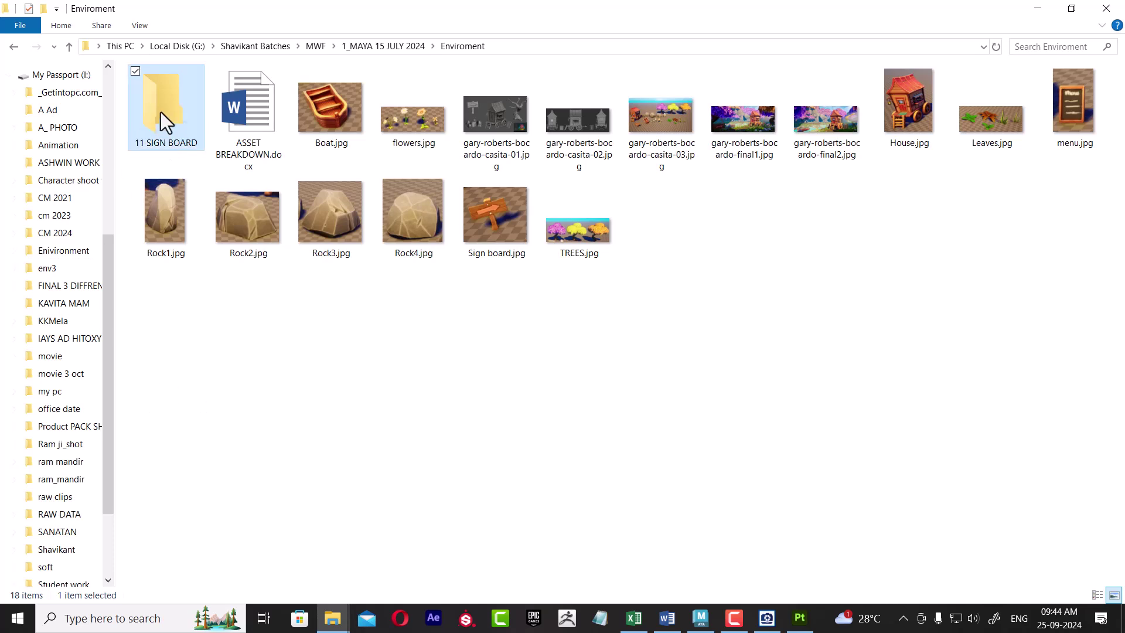
Step: Copy the 11 SIGN BOARD folder path and paste it into Maya's file name field
click(660, 46)
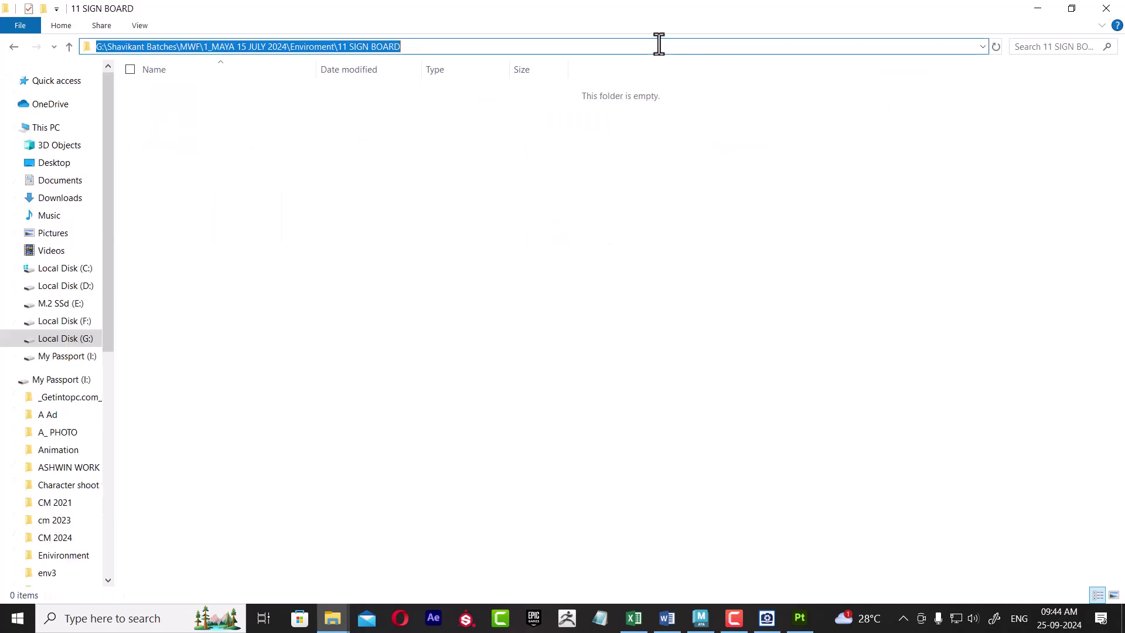
click(750, 241)
click(716, 618)
key(ctrl+v)
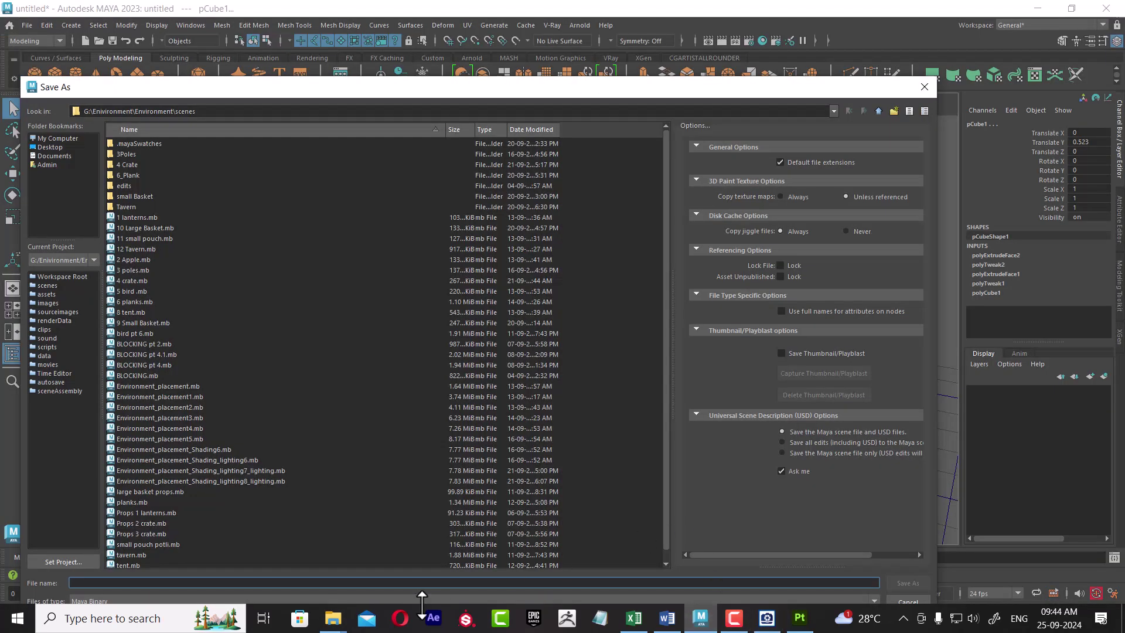
Step: Reopen Save Scene As, enter the 11 SIGN BOARD folder via the pasted path, and save as '11 SIGN BOARD.mb'
key(Return)
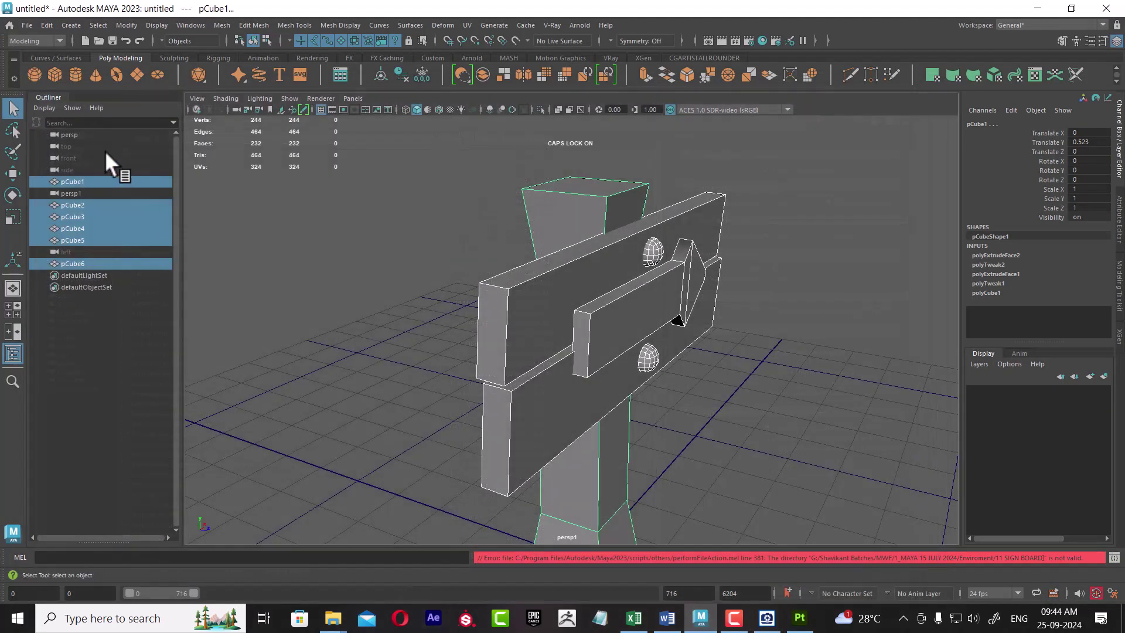
click(27, 26)
click(77, 90)
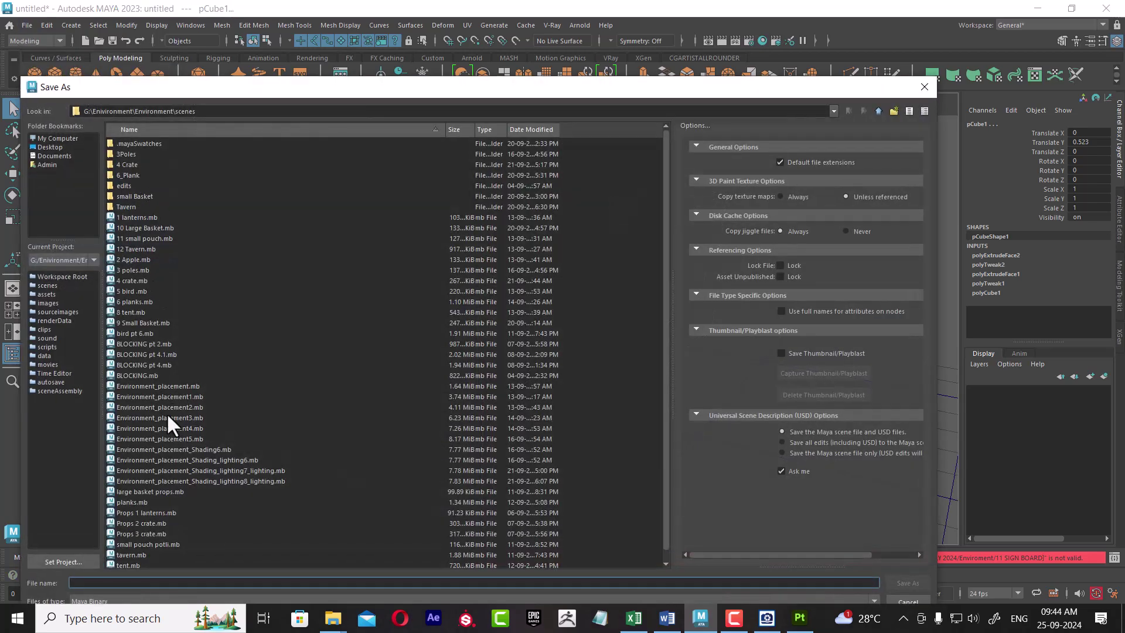
text(G:\Shavikant Batches\MWF\1_MAYA 15 JULY 2024\Enviroment\11 SIGN BOARD)
key(Return)
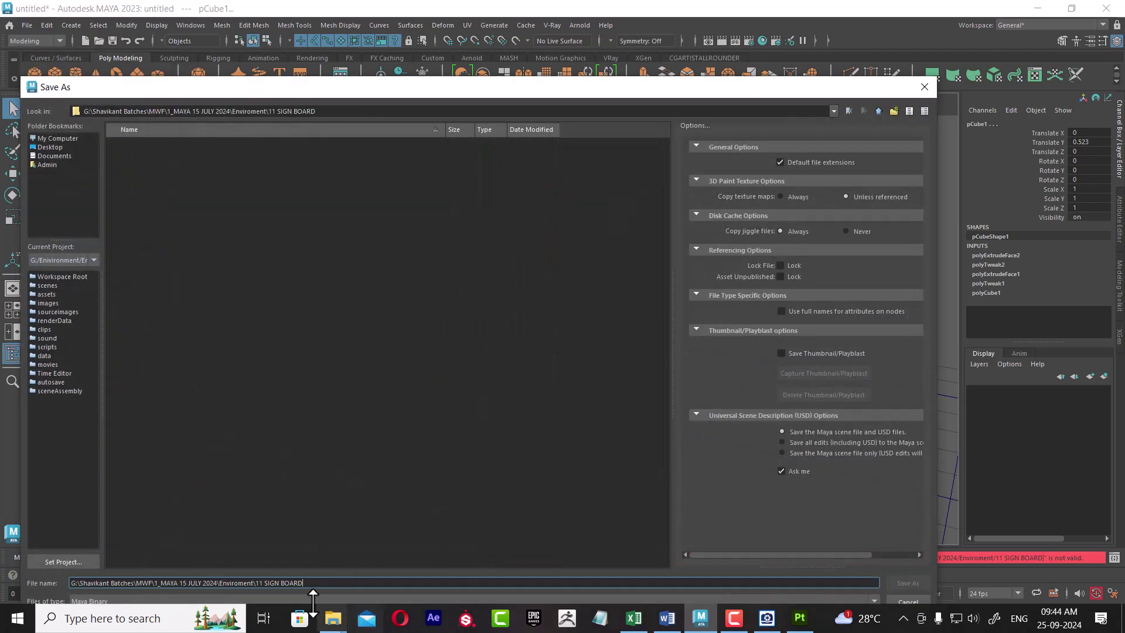
drag(257, 584, 71, 583)
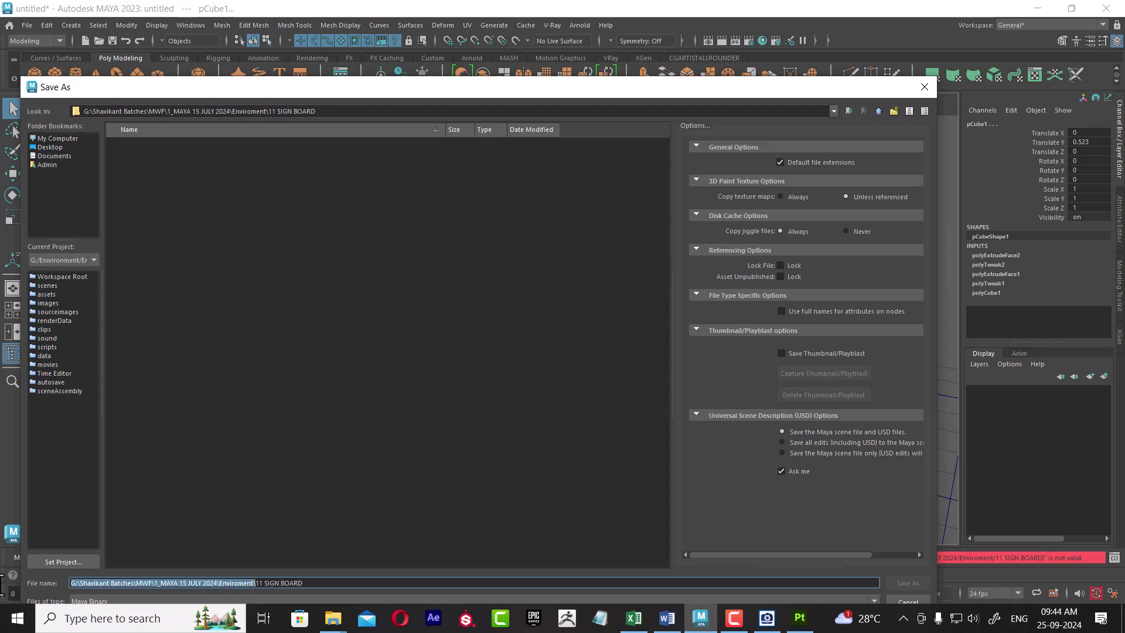
key(BackSpace)
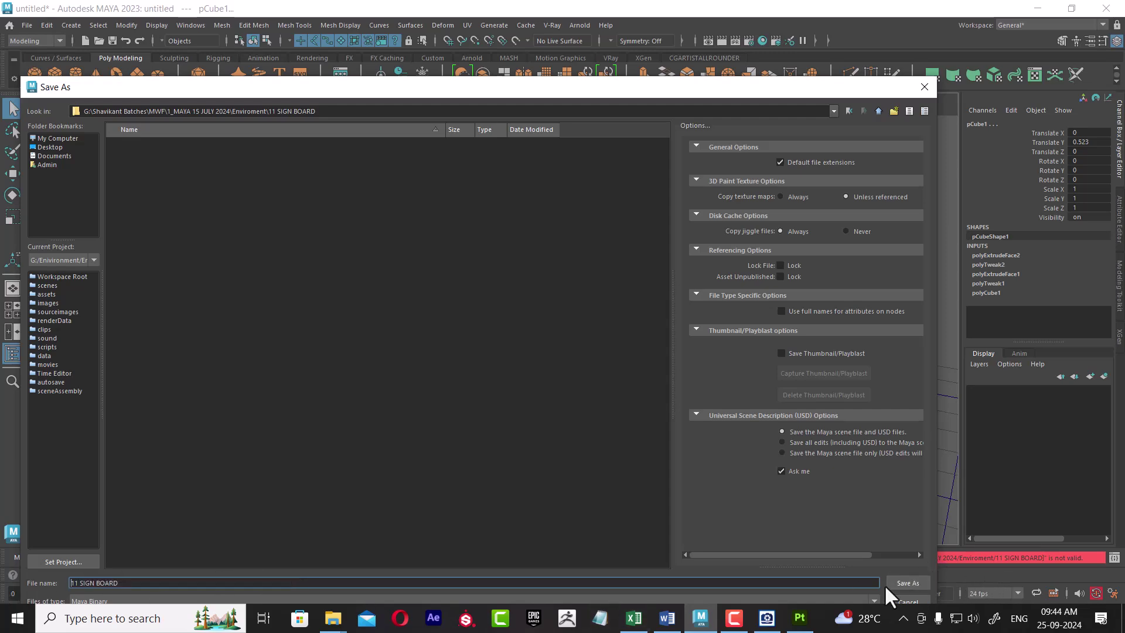
click(895, 582)
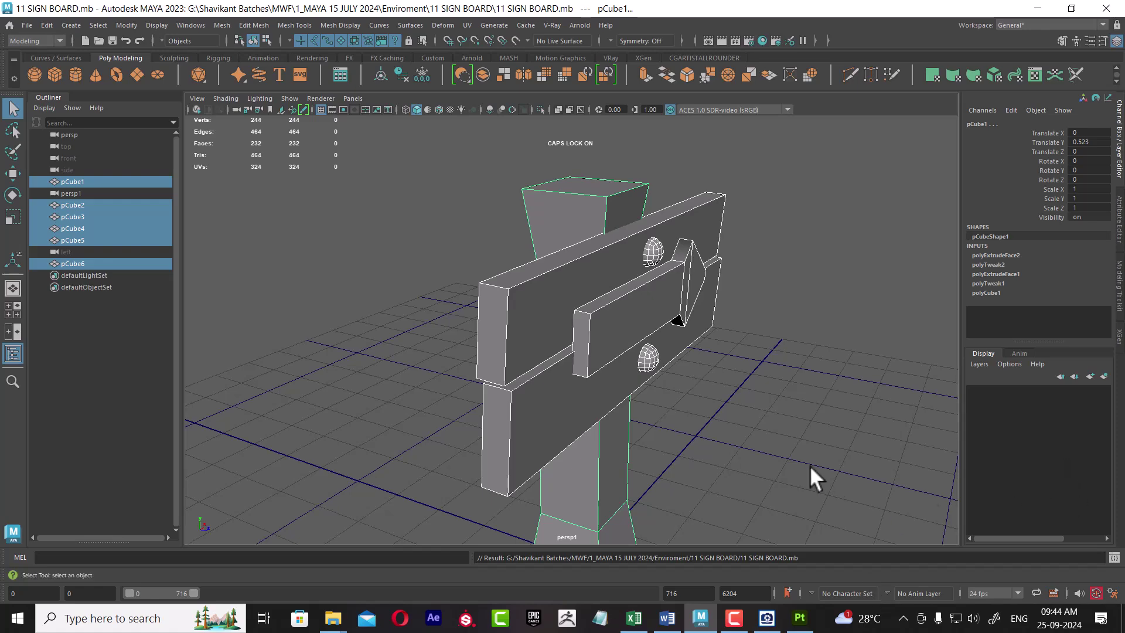
mouse_move(809, 472)
alt+mouse_down()
mouse_move(685, 376)
mouse_move(691, 386)
alt+mouse_up()
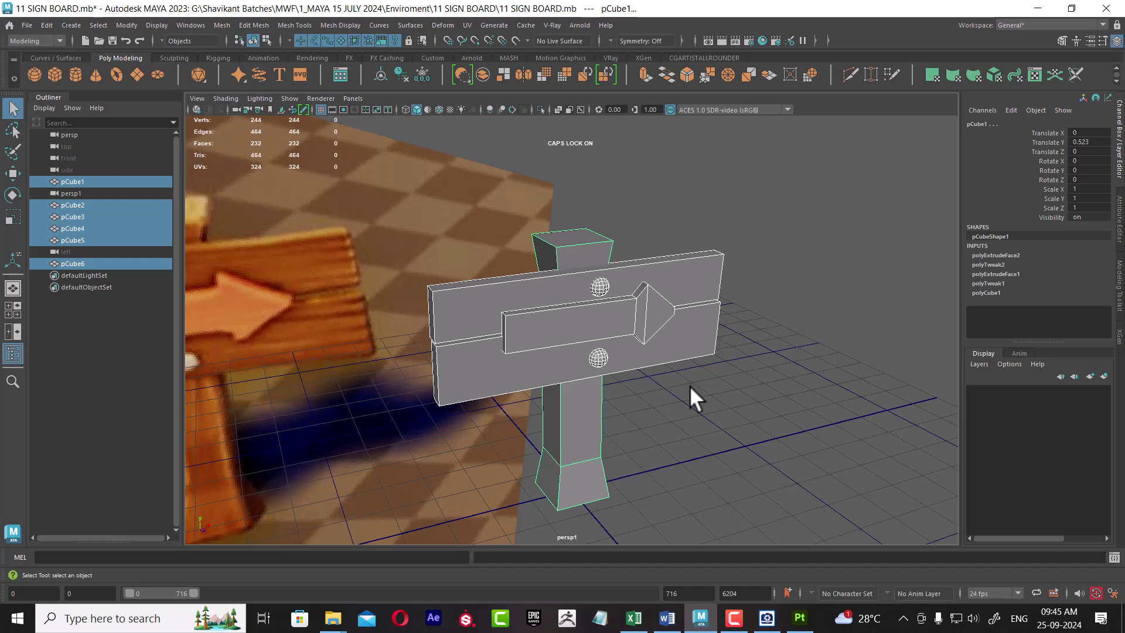
Step: Choose UV Editing from the Workspace dropdown to show the signpost's UV layout
click(1056, 25)
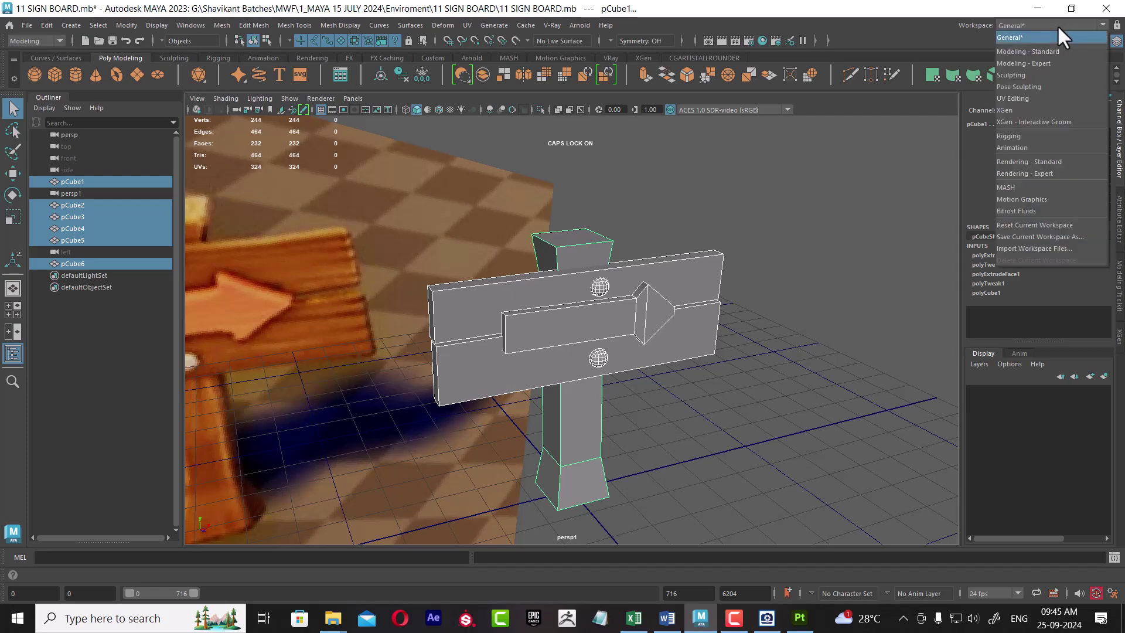
click(1031, 97)
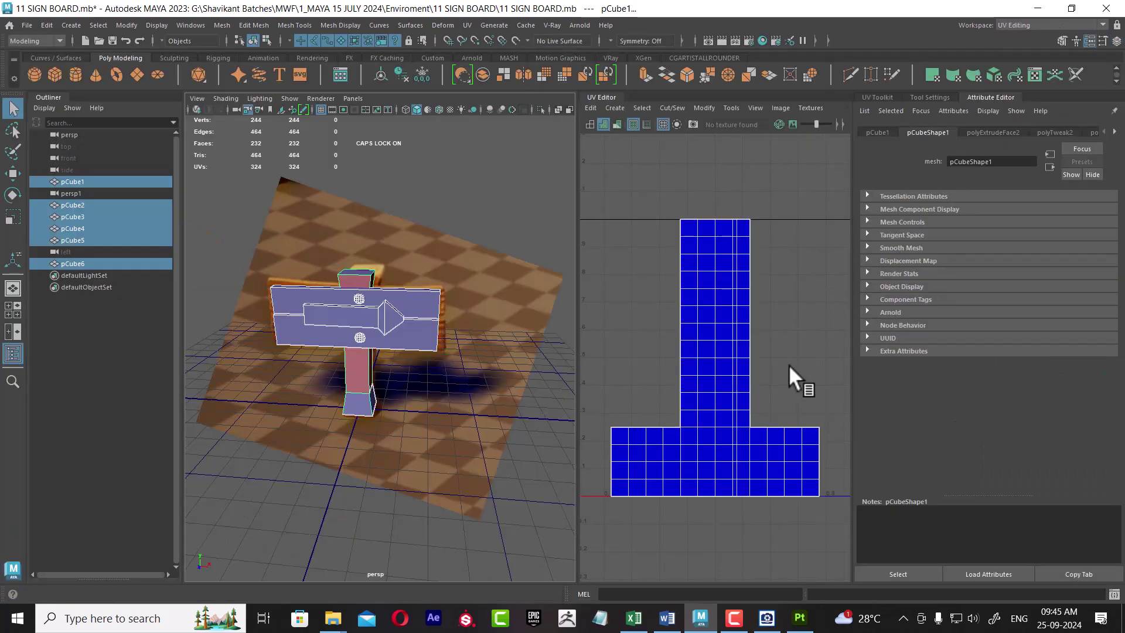
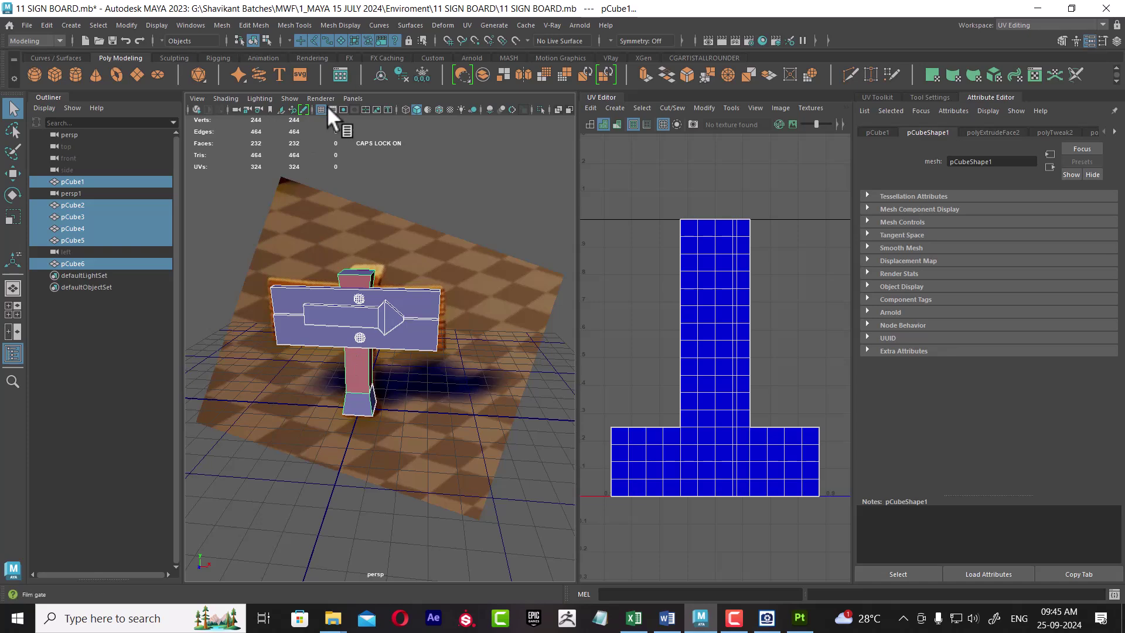
Step: Switch the viewport to the persp1 camera and frame the sign board
click(353, 98)
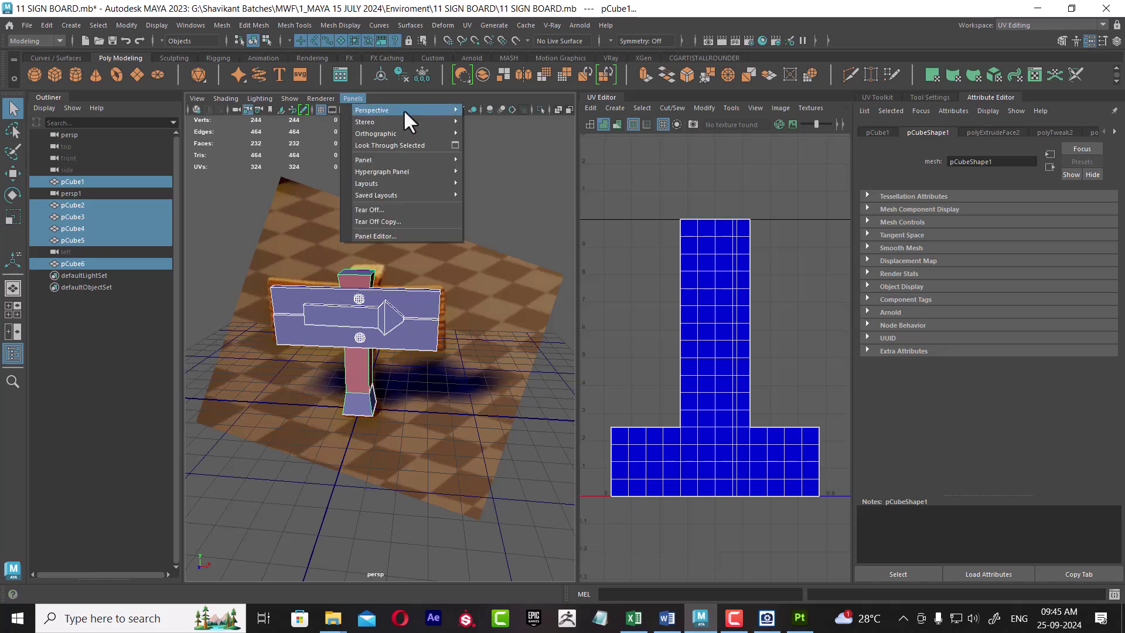
click(499, 121)
mouse_move(496, 135)
alt+right_down()
mouse_move(460, 336)
mouse_move(517, 440)
alt+right_up()
mouse_move(480, 420)
alt+mouse_down()
mouse_move(487, 381)
mouse_move(472, 450)
alt+mouse_up()
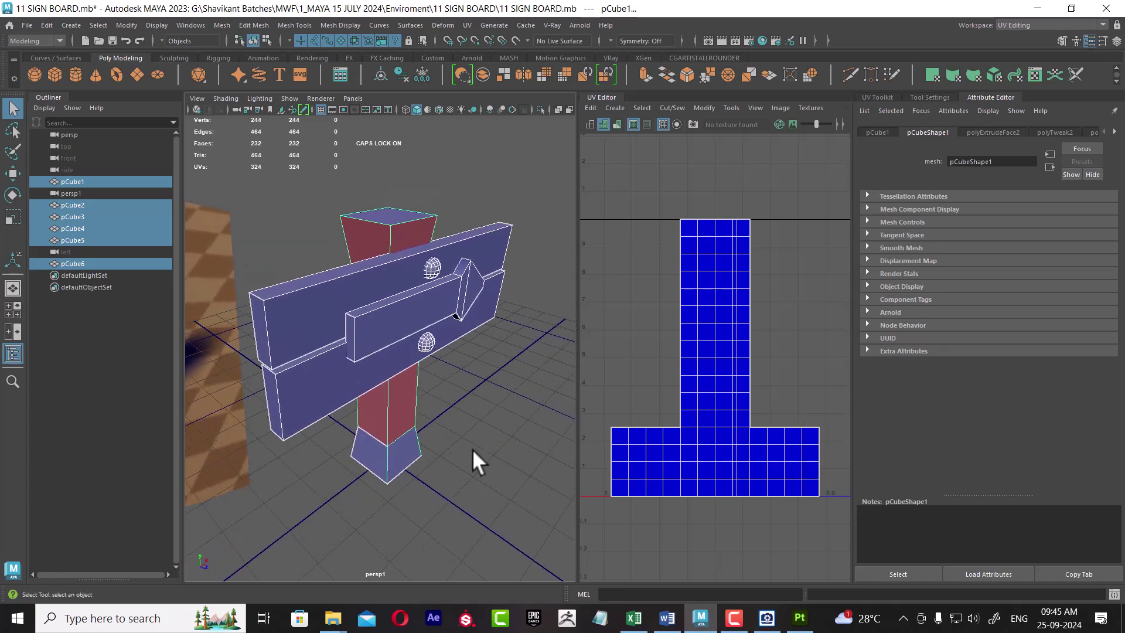
click(472, 449)
Step: Apply an automatic UV projection to the post, then return to object selection
click(403, 269)
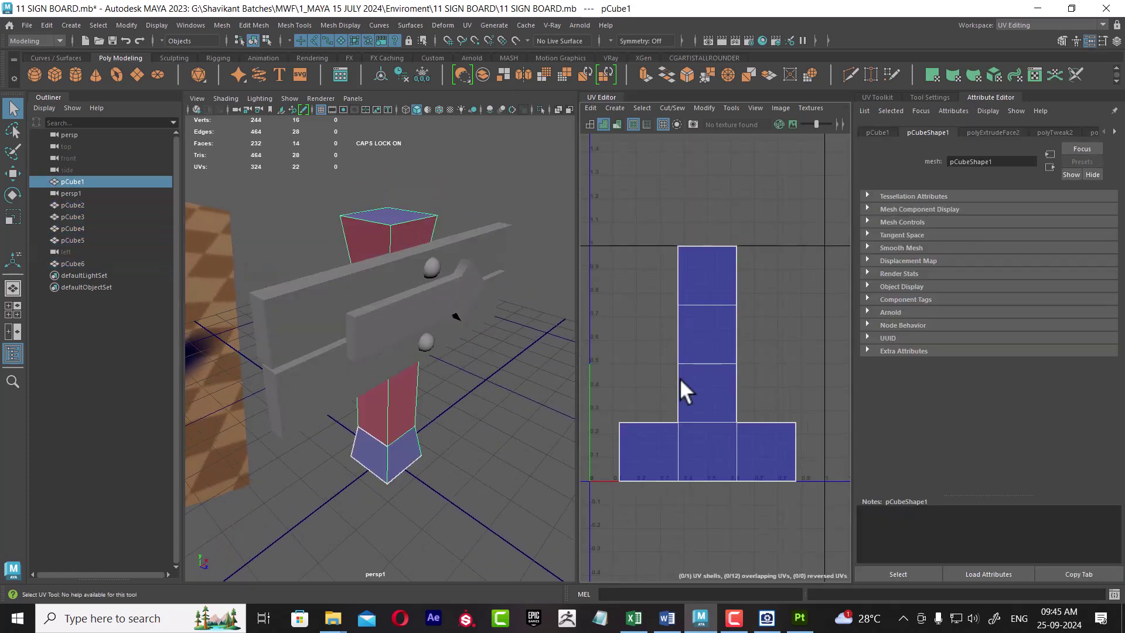
click(467, 25)
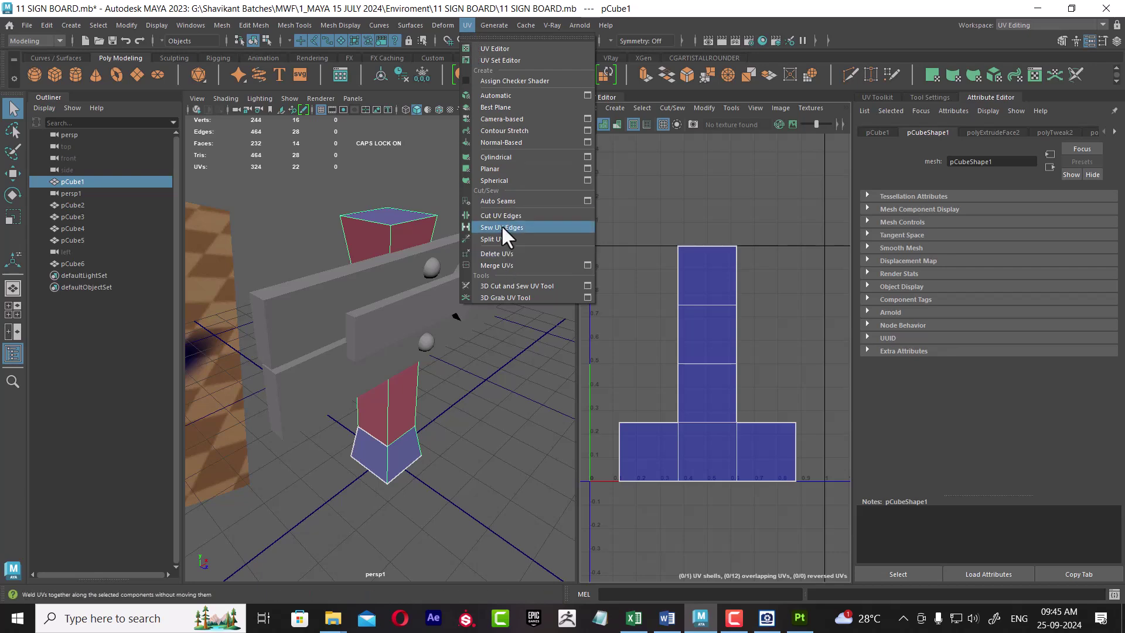
click(516, 92)
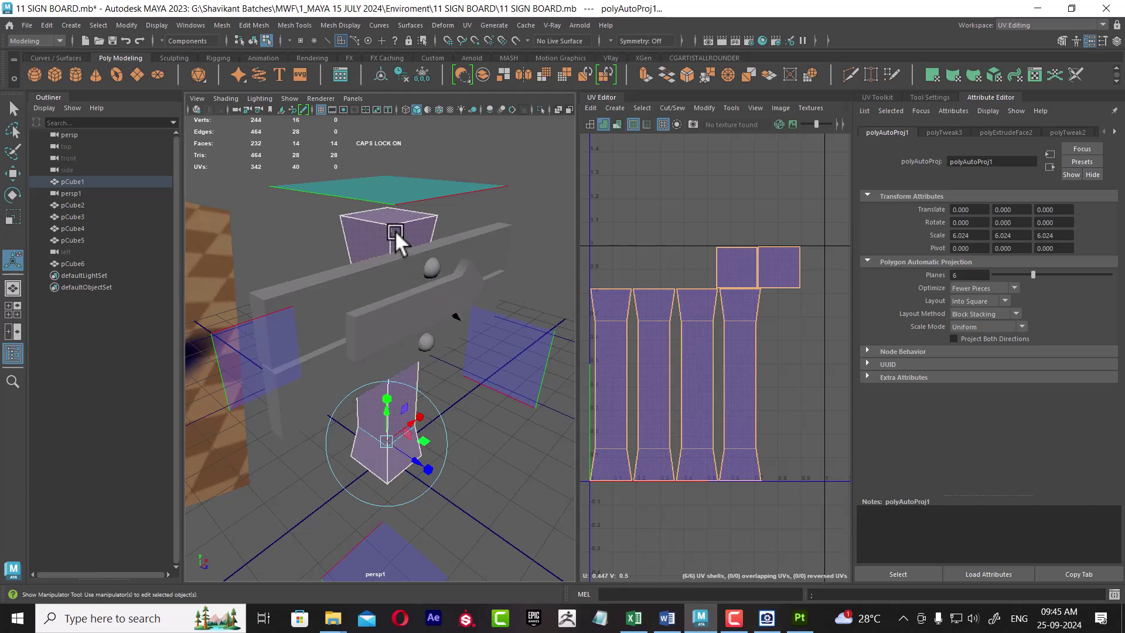
key(F8)
Step: View the signboard reference image in ACDSee
click(767, 618)
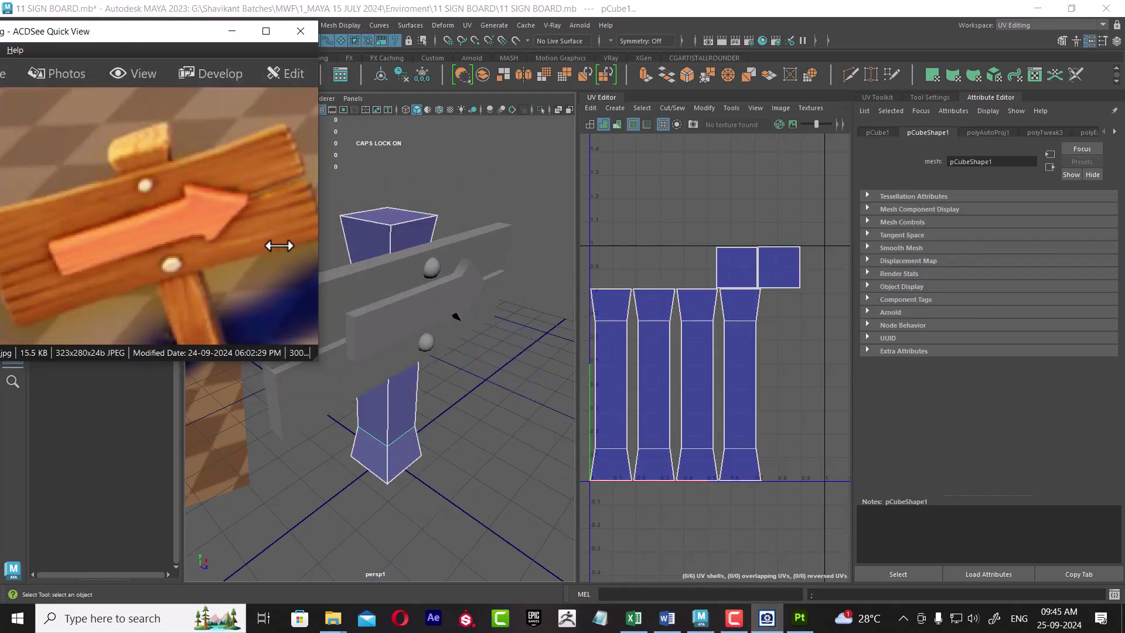
drag(284, 243, 217, 219)
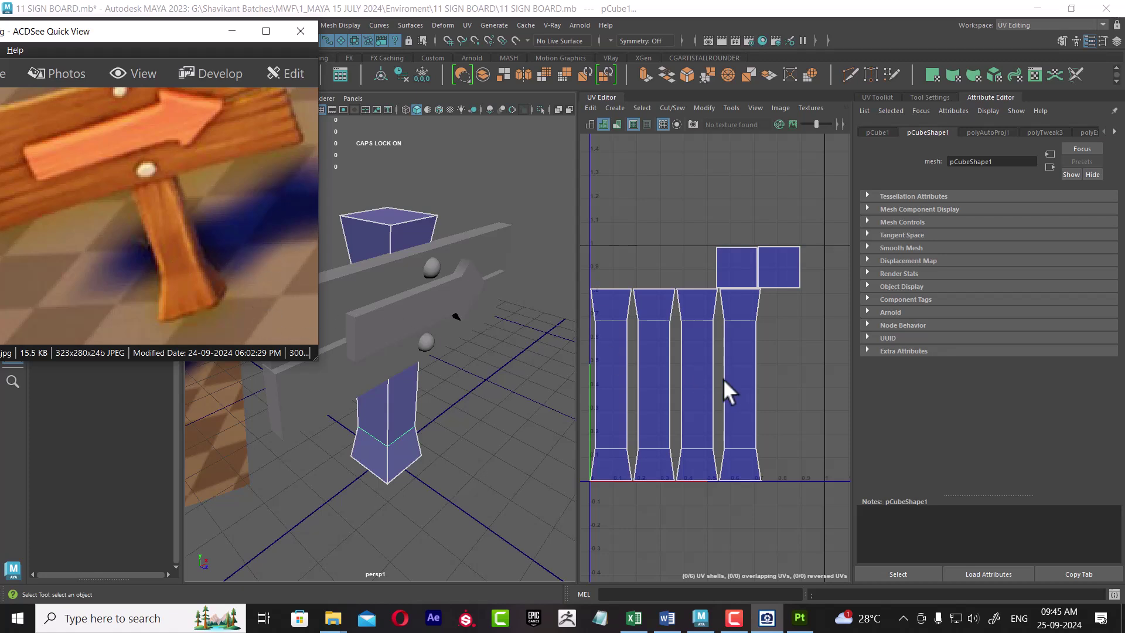
scroll(724, 390, down, 2)
Step: Reapply automatic projection to the post and trial-sew the side strips, then undo
right_drag(734, 268, 756, 368)
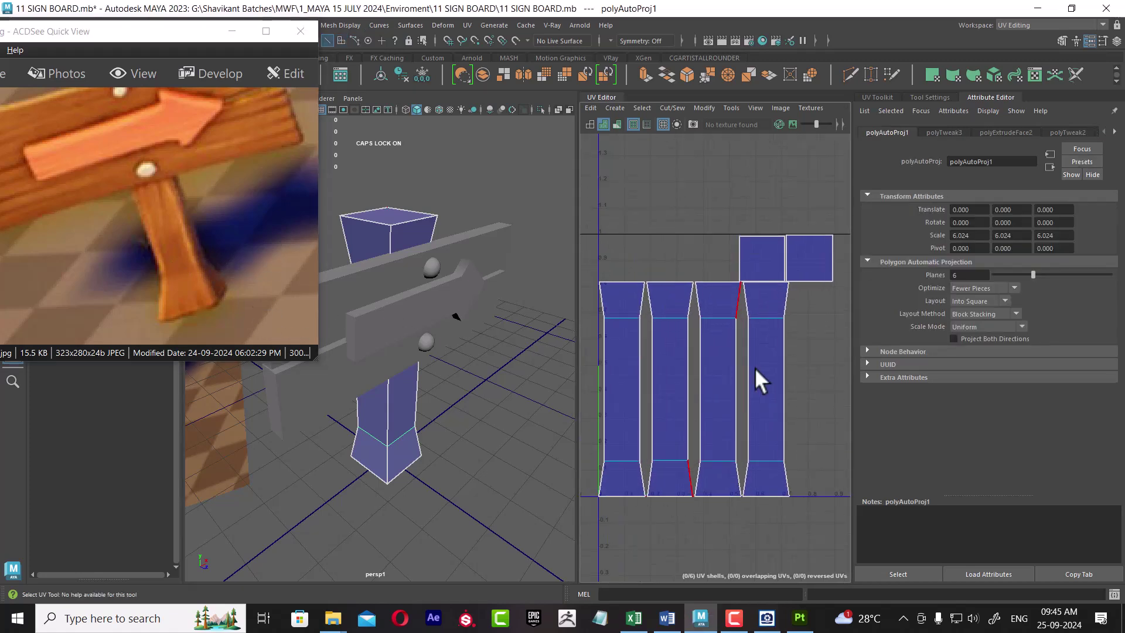
drag(630, 366, 631, 368)
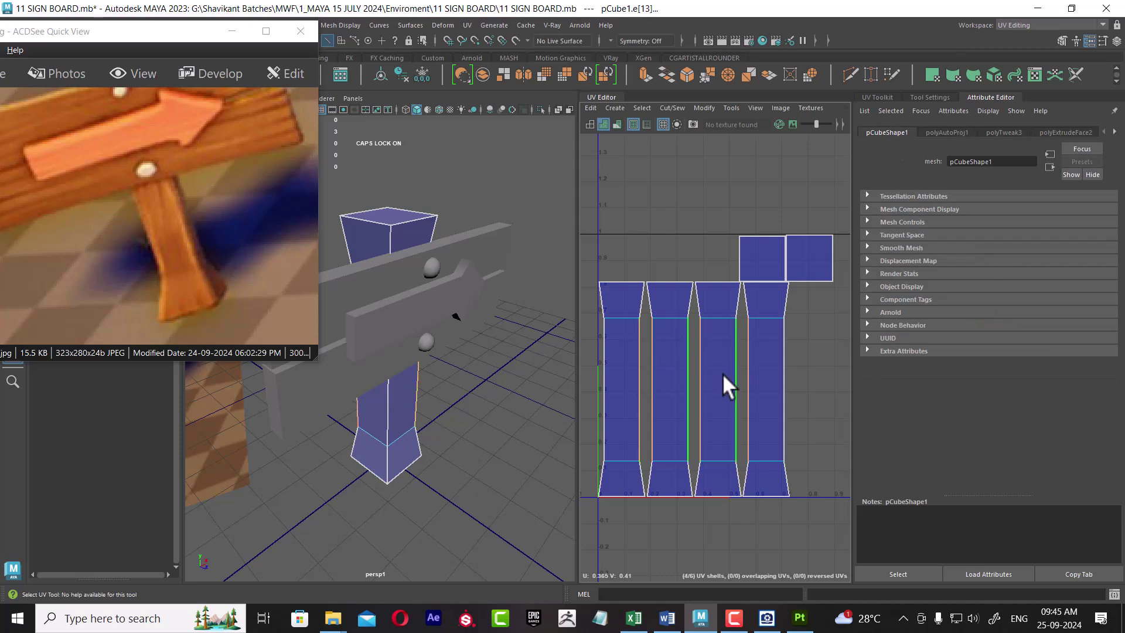
shift+right_drag(722, 373, 732, 300)
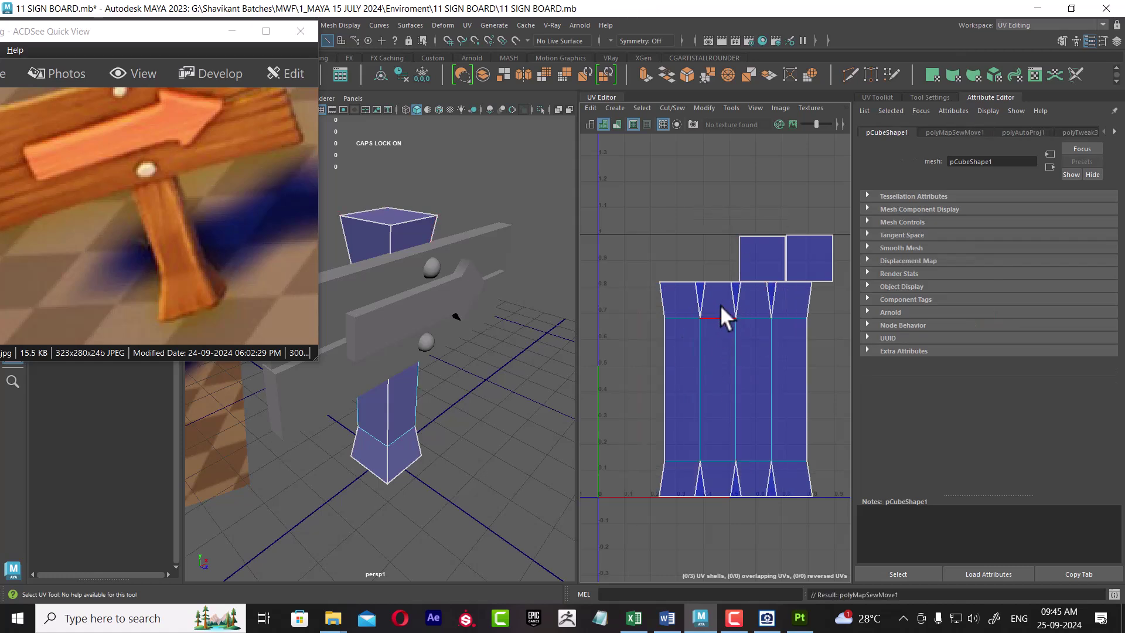
key(ctrl+z)
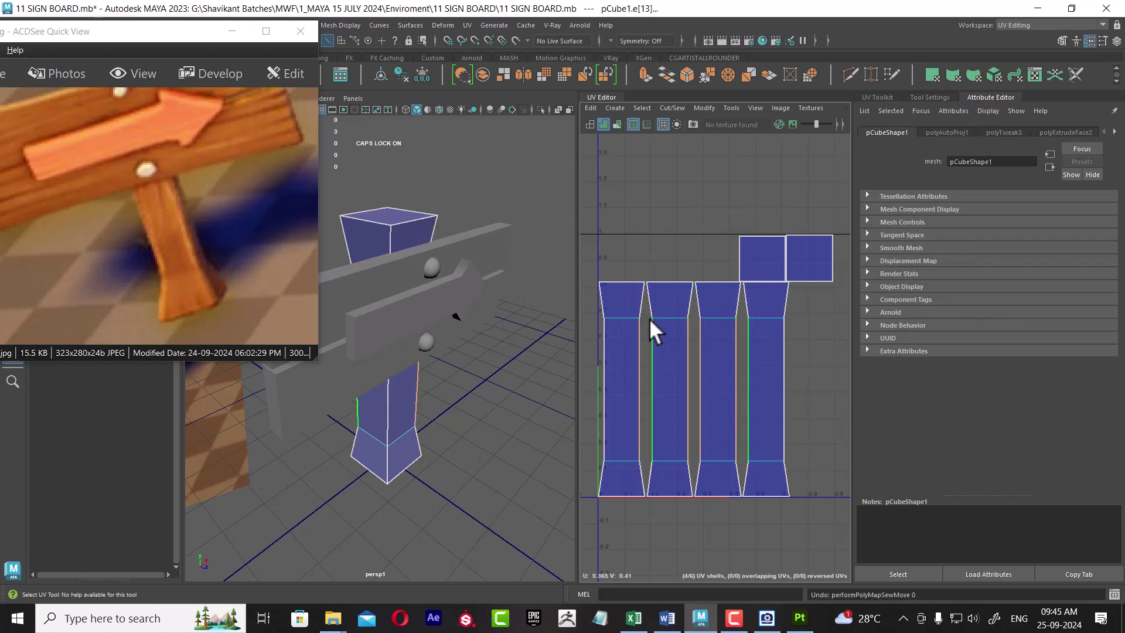
Step: Select the whole post and hide every other object
alt+drag(411, 262, 527, 240)
right_drag(408, 235, 463, 221)
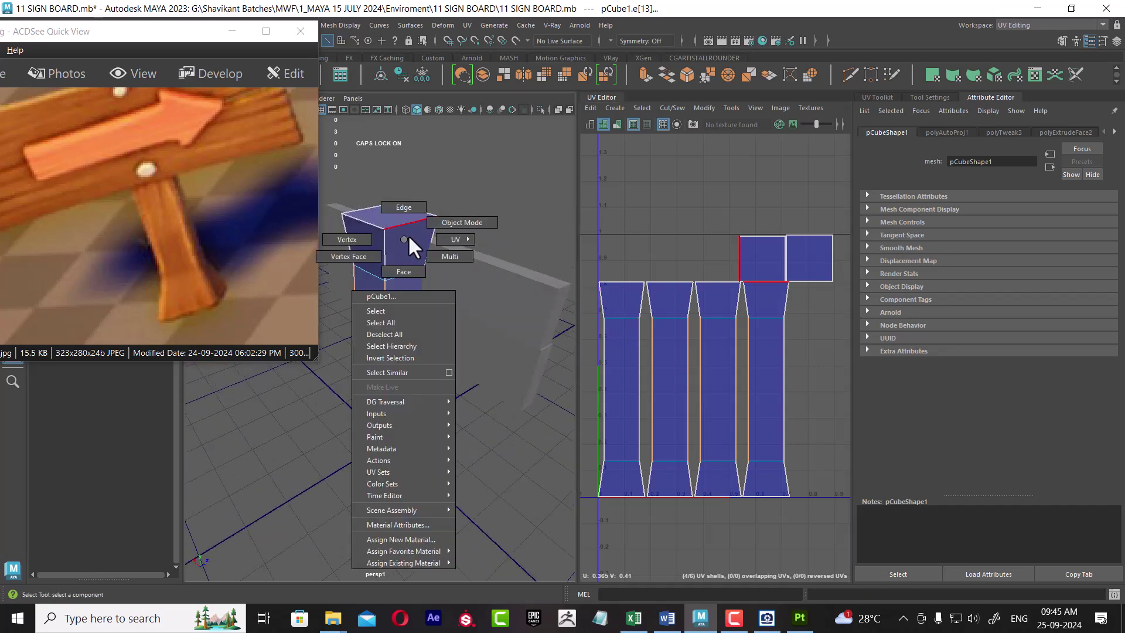
key(ctrl+1)
Step: Cut the post's UVs along the end-loop edges to separate the tapered caps
key(f)
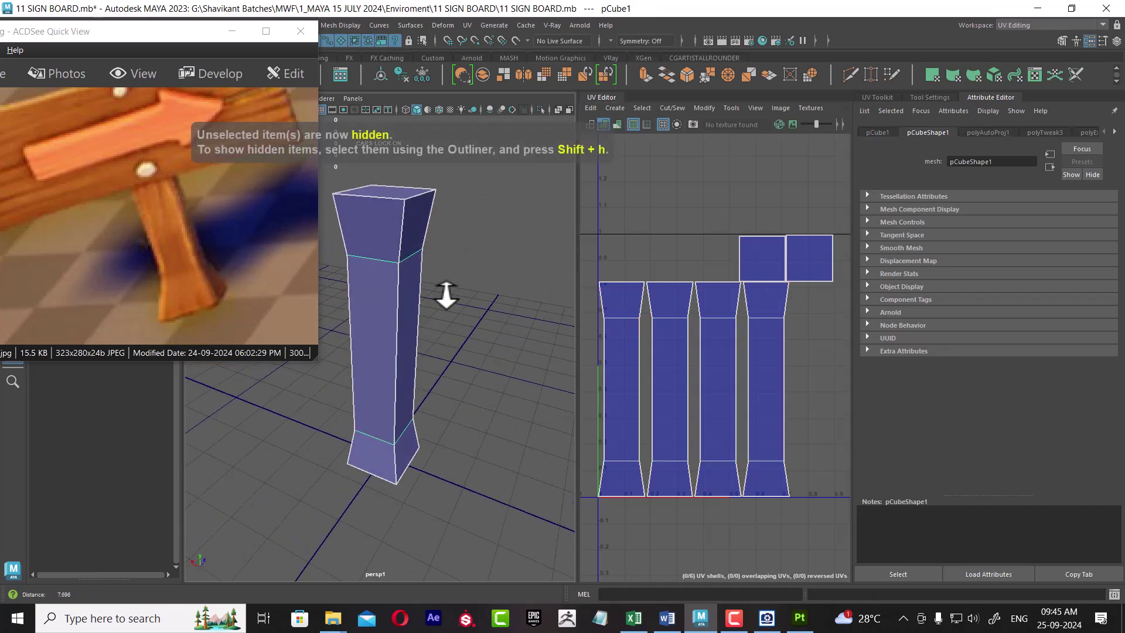
click(432, 293)
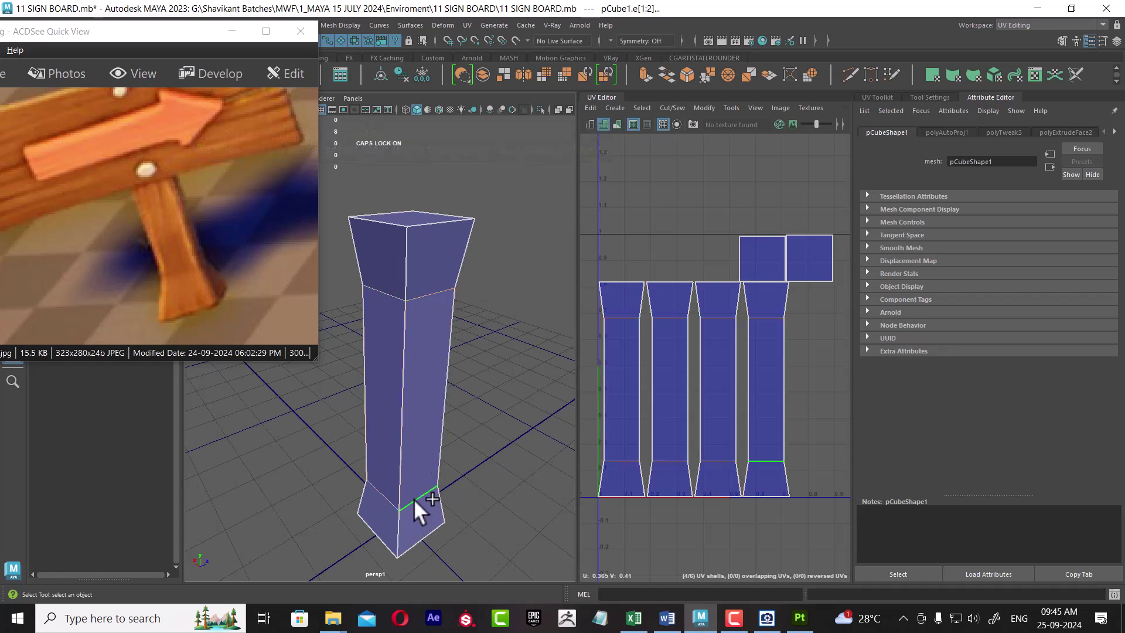
scroll(803, 412, down, 2)
click(790, 362)
shift+right_click(789, 348)
click(746, 368)
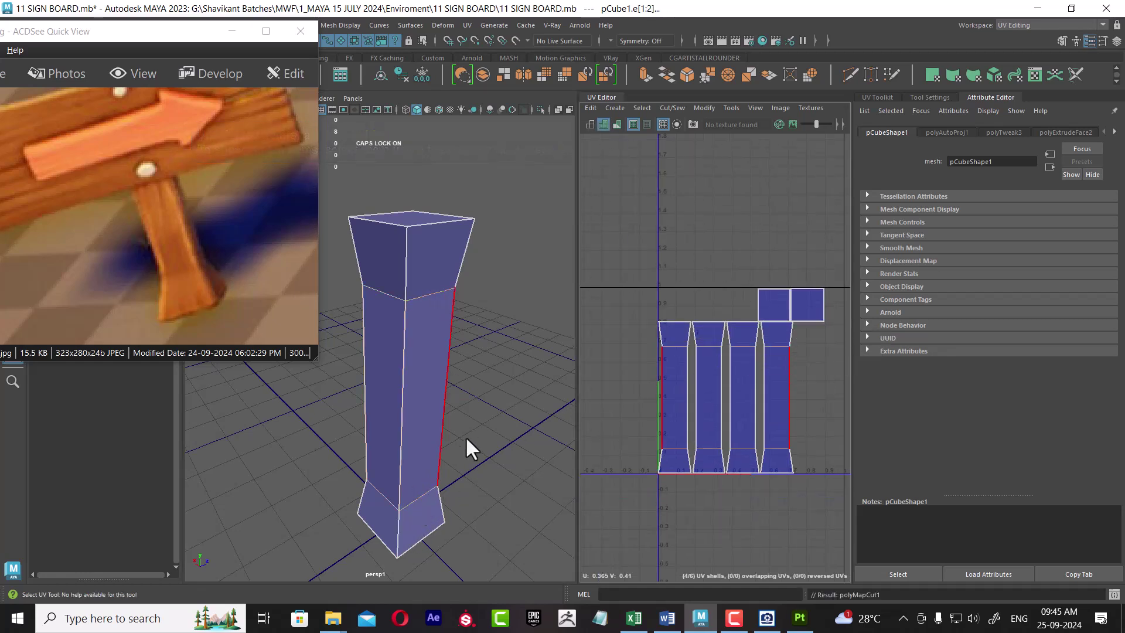
Step: Move and sew the vertical seam edges so the four side strips form one shell
click(680, 410)
mouse_move(392, 364)
alt+mouse_down()
mouse_move(306, 359)
mouse_move(436, 392)
mouse_move(390, 351)
alt+mouse_up()
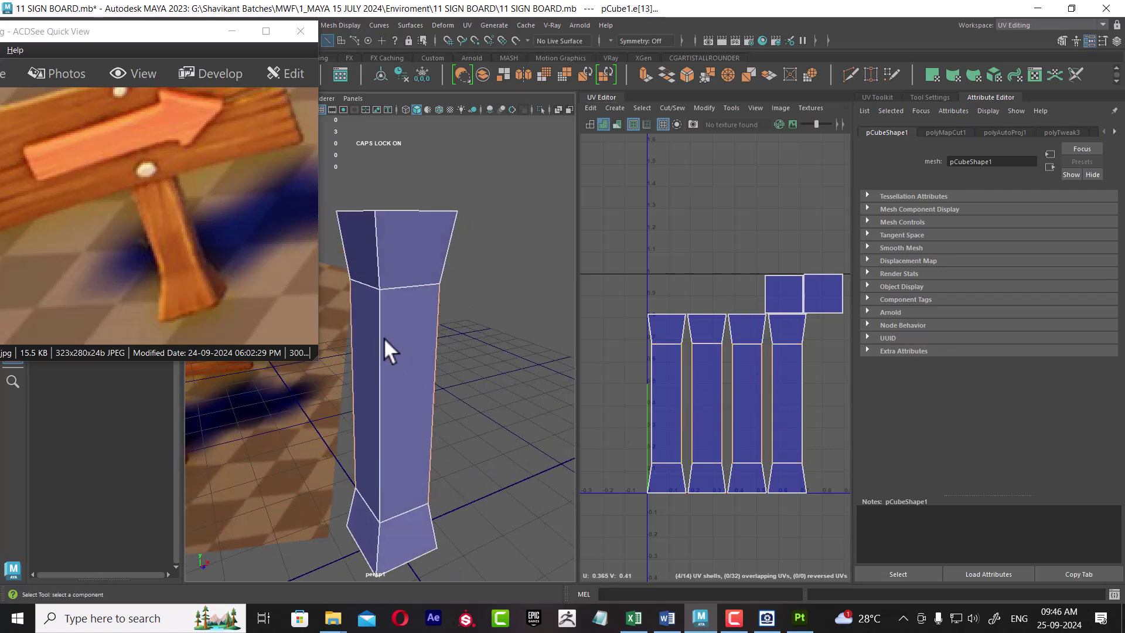
mouse_move(440, 419)
alt+mouse_down()
mouse_move(402, 358)
mouse_move(415, 347)
mouse_move(518, 349)
alt+mouse_up()
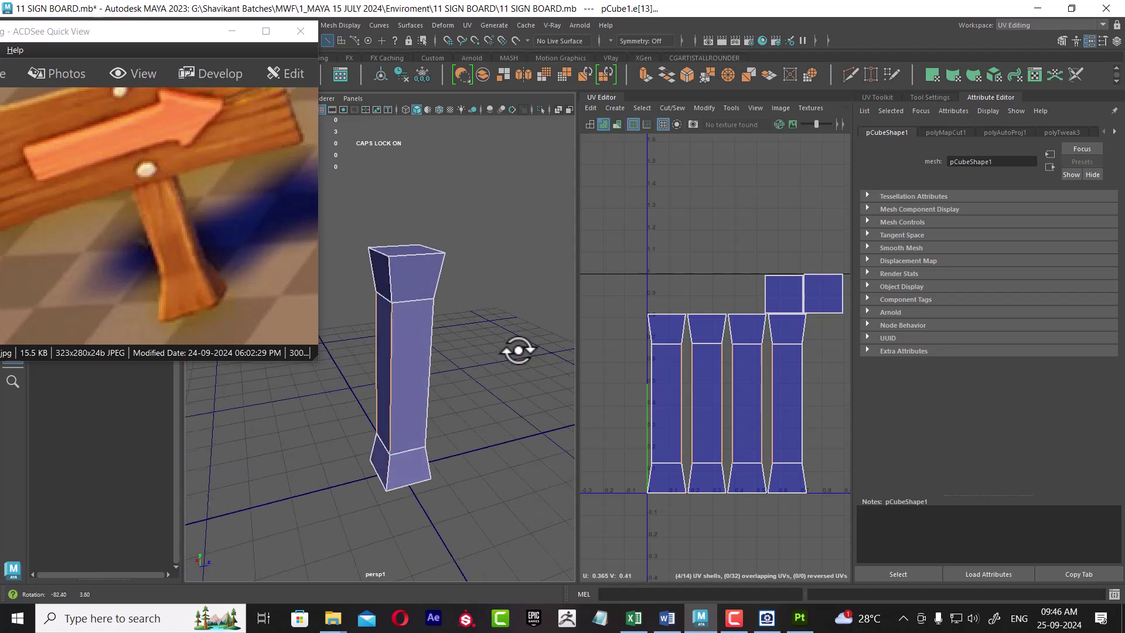
shift+click(429, 344)
shift+click(391, 349)
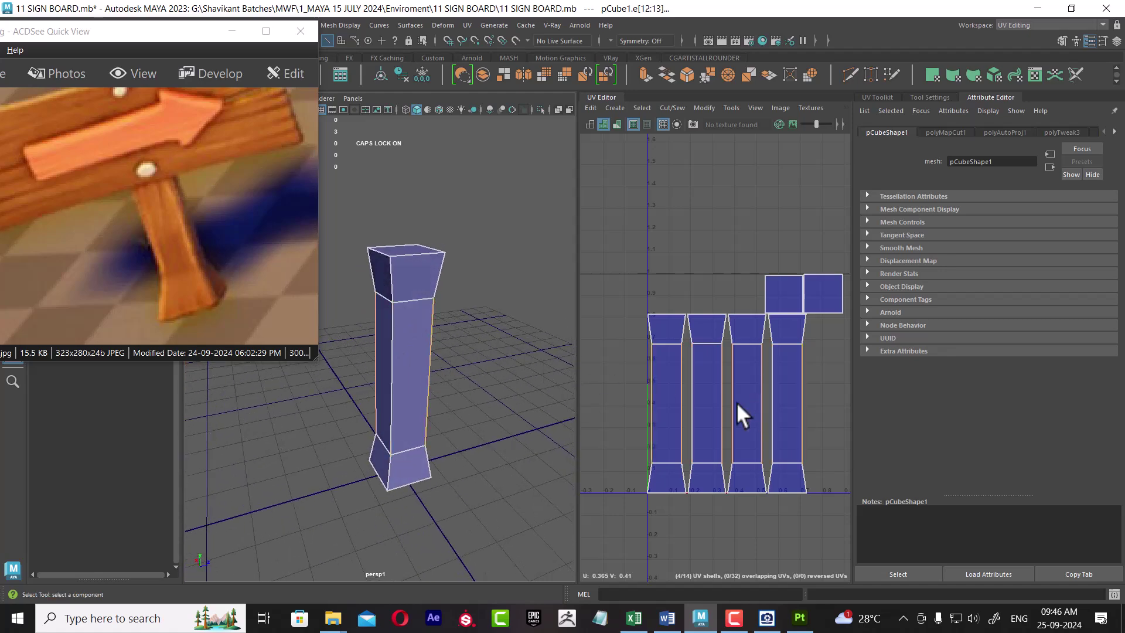
shift+right_drag(733, 395, 728, 363)
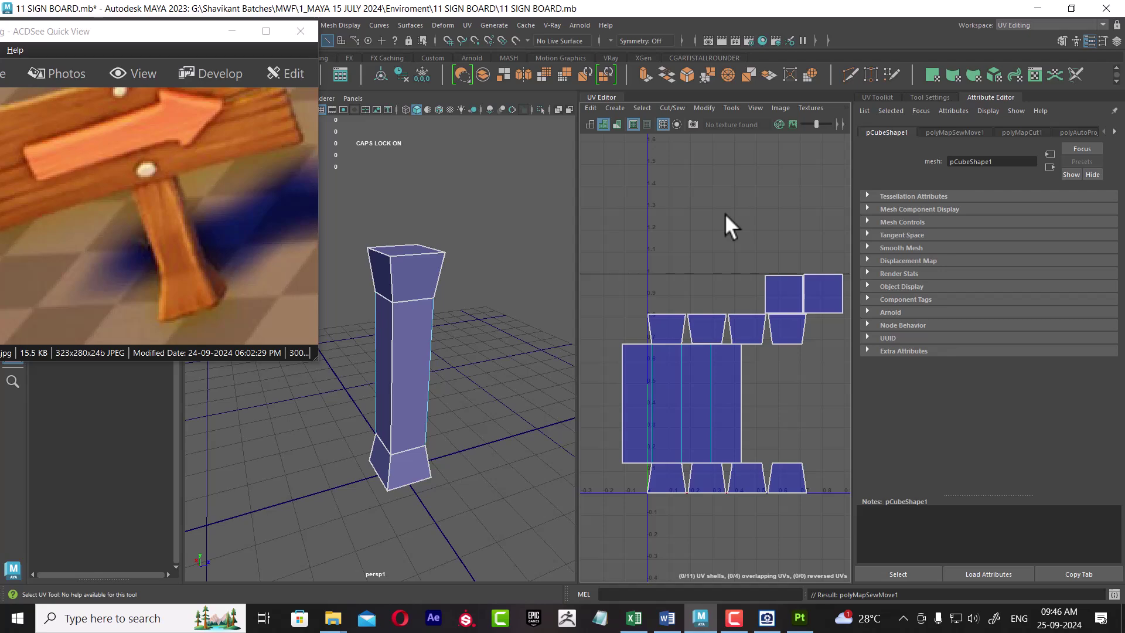
Step: Unhide the sign board and orbit back to a front view of the post
mouse_move(471, 347)
alt+mouse_down()
mouse_move(321, 337)
mouse_move(307, 353)
alt+mouse_up()
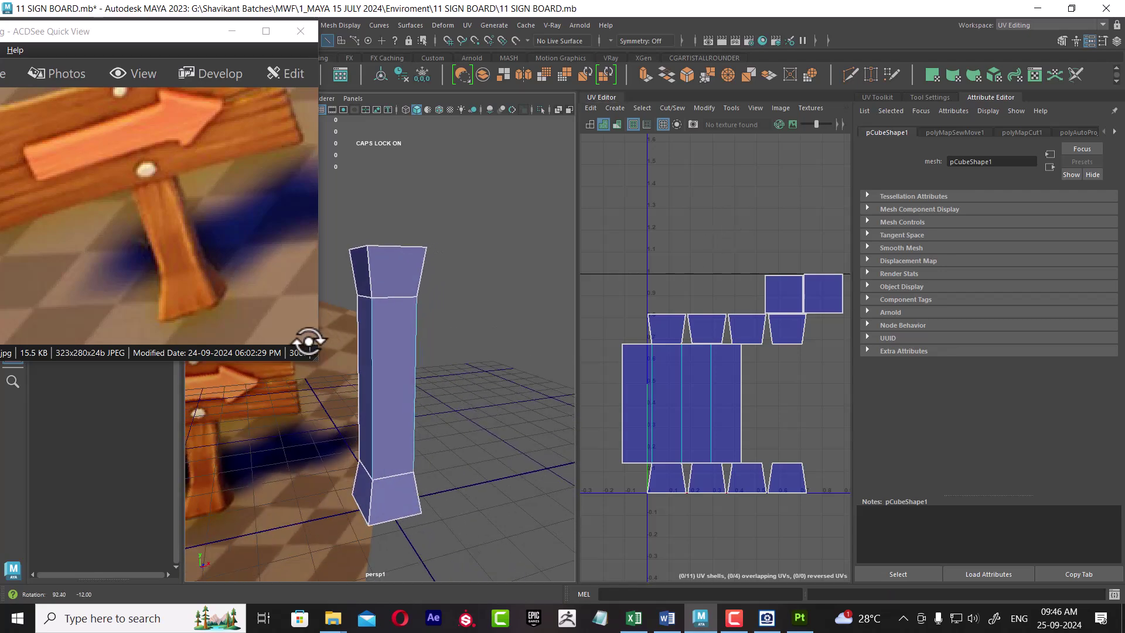
alt+right_drag(307, 352, 402, 402)
key(ctrl+1)
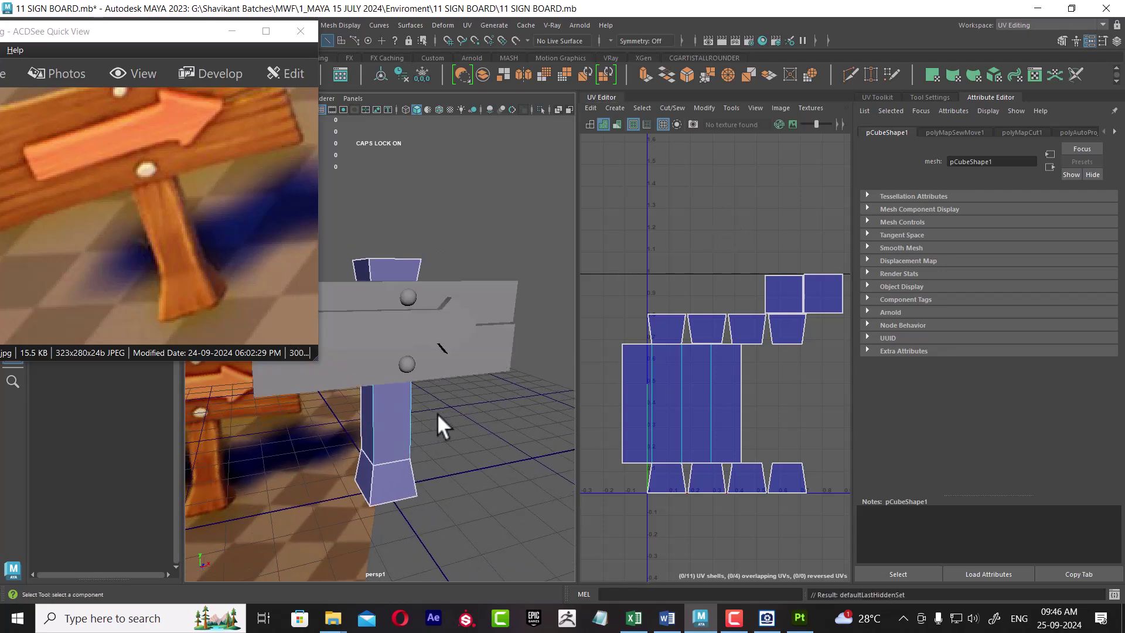
alt+drag(434, 424, 565, 402)
mouse_move(440, 427)
alt+mouse_down()
mouse_move(425, 421)
mouse_move(446, 410)
alt+mouse_up()
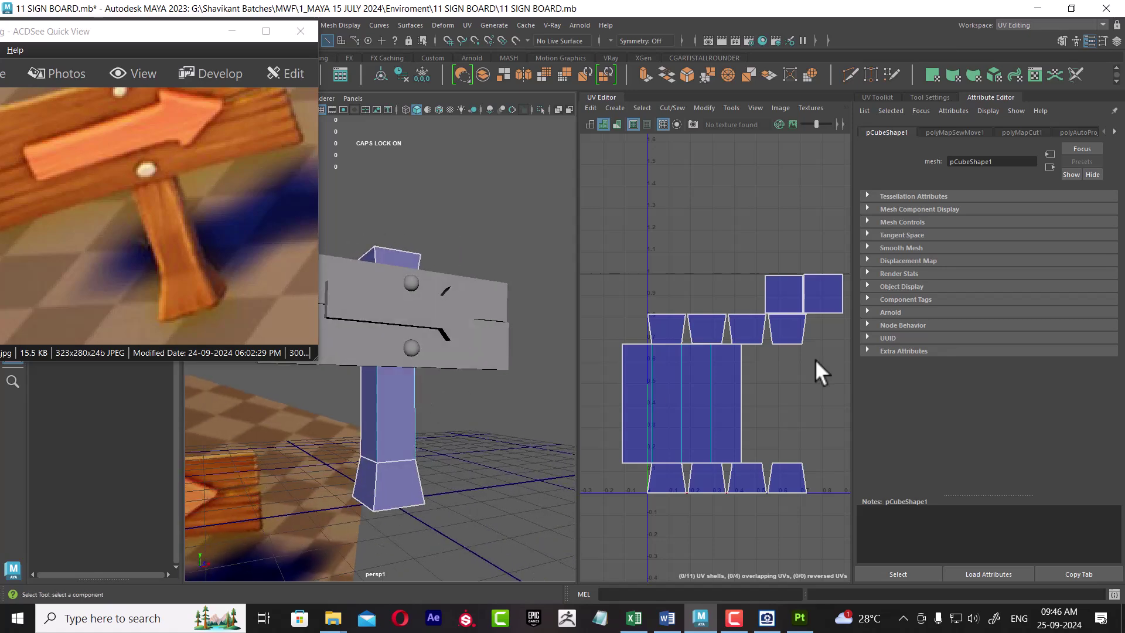
scroll(803, 402, up, 3)
scroll(786, 290, down, 3)
scroll(785, 390, up, 1)
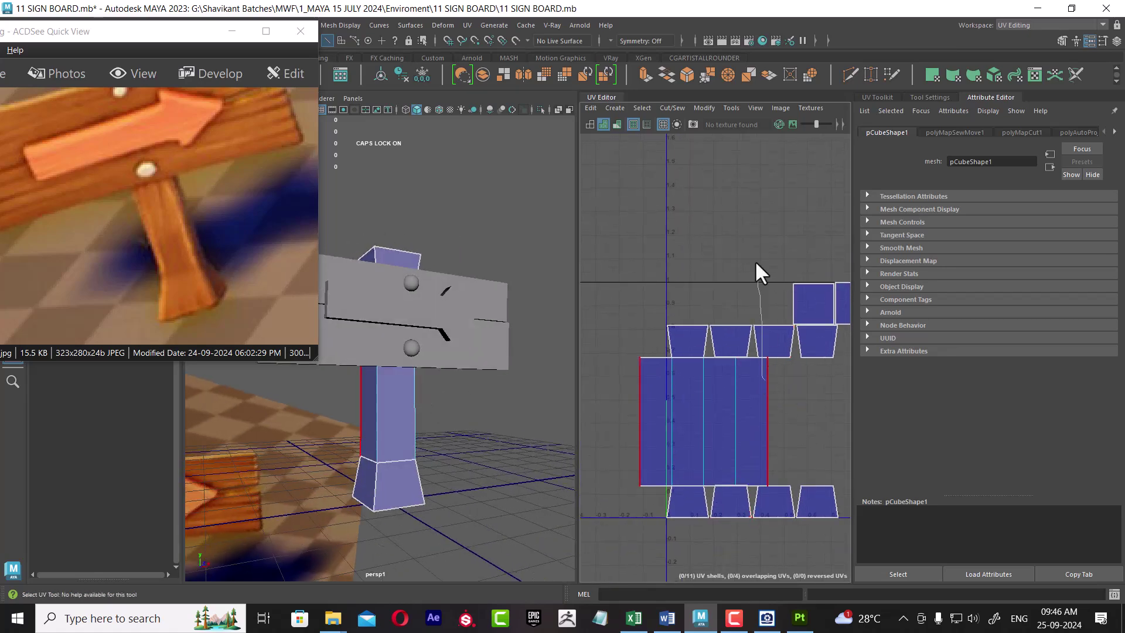
Step: Select the post's top edges and trial Move and Sew on the top cap, then undo
click(680, 356)
alt+drag(571, 357, 487, 324)
click(446, 264)
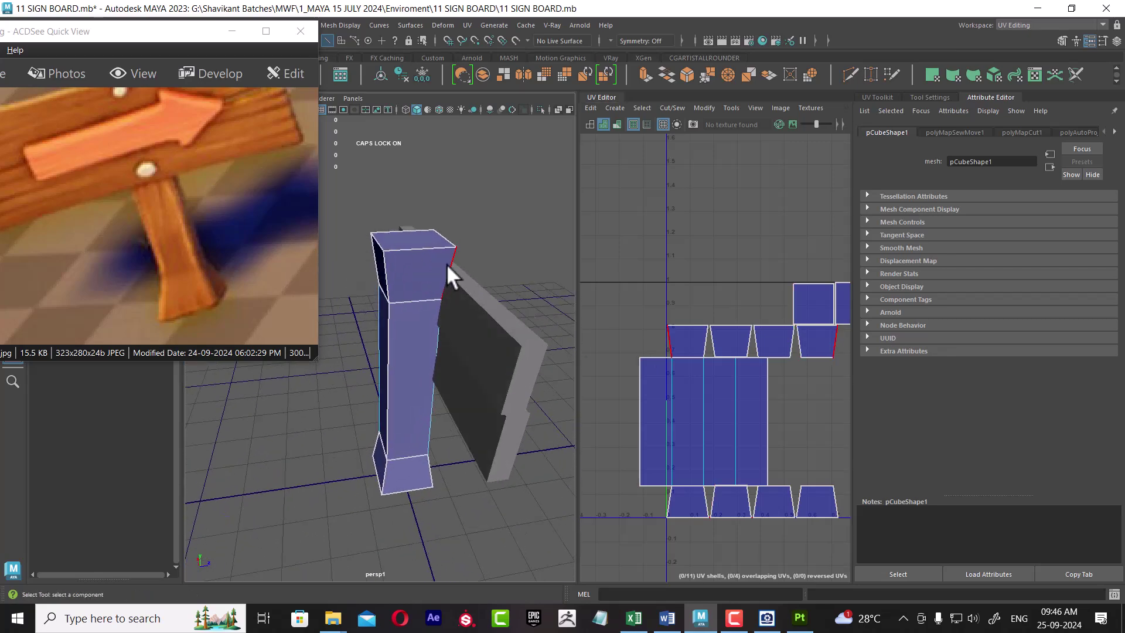
mouse_move(449, 261)
alt+mouse_down()
mouse_move(450, 297)
mouse_move(349, 297)
alt+mouse_up()
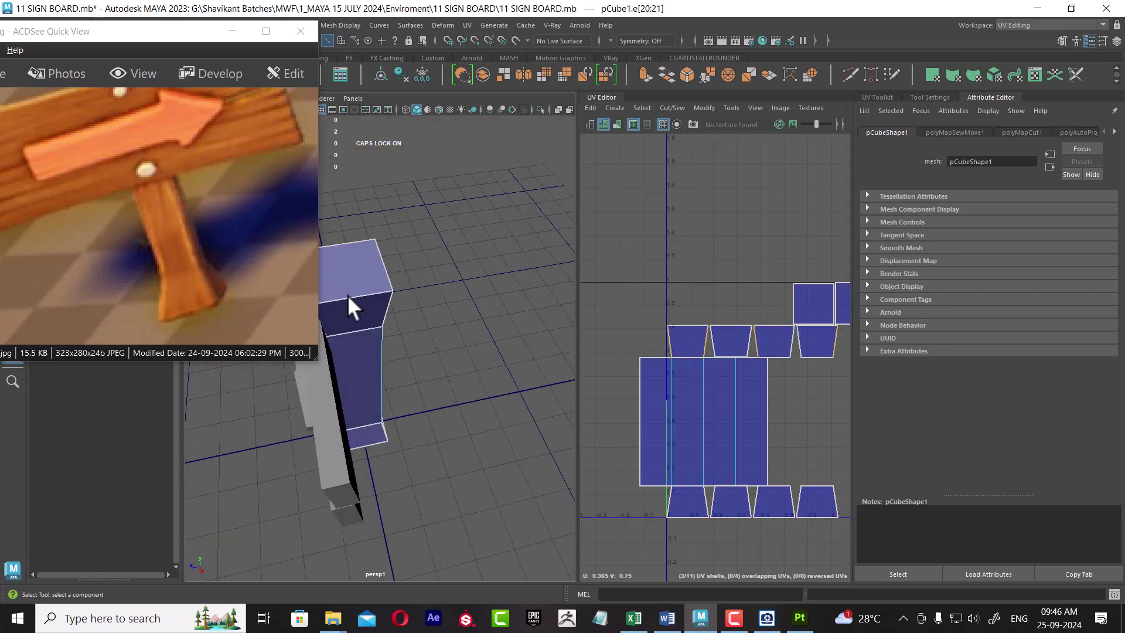
shift+click(384, 298)
scroll(752, 388, down, 1)
shift+right_drag(751, 388, 764, 406)
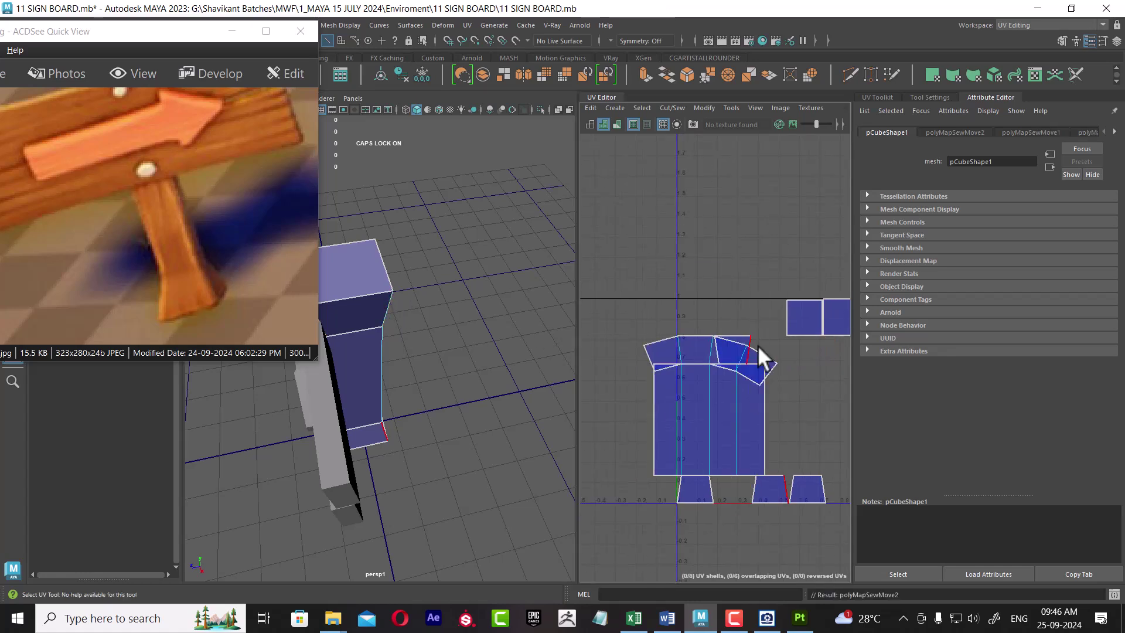
key(ctrl+z)
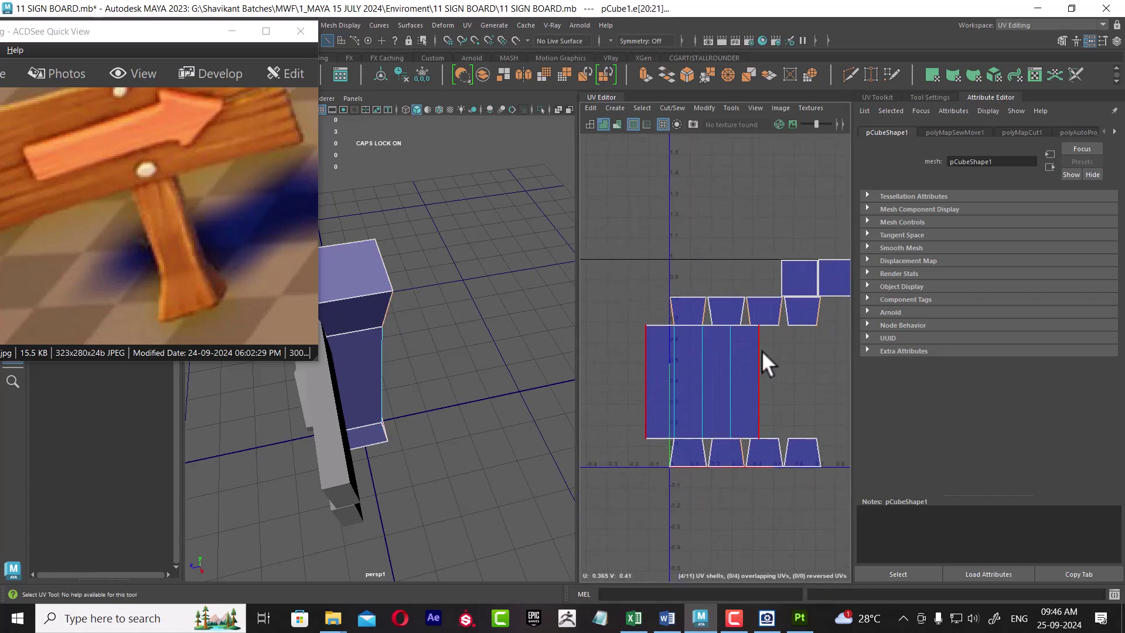
Step: Sew the top cap pieces onto the large side shell
scroll(765, 370, up, 2)
shift+right_drag(768, 386, 755, 277)
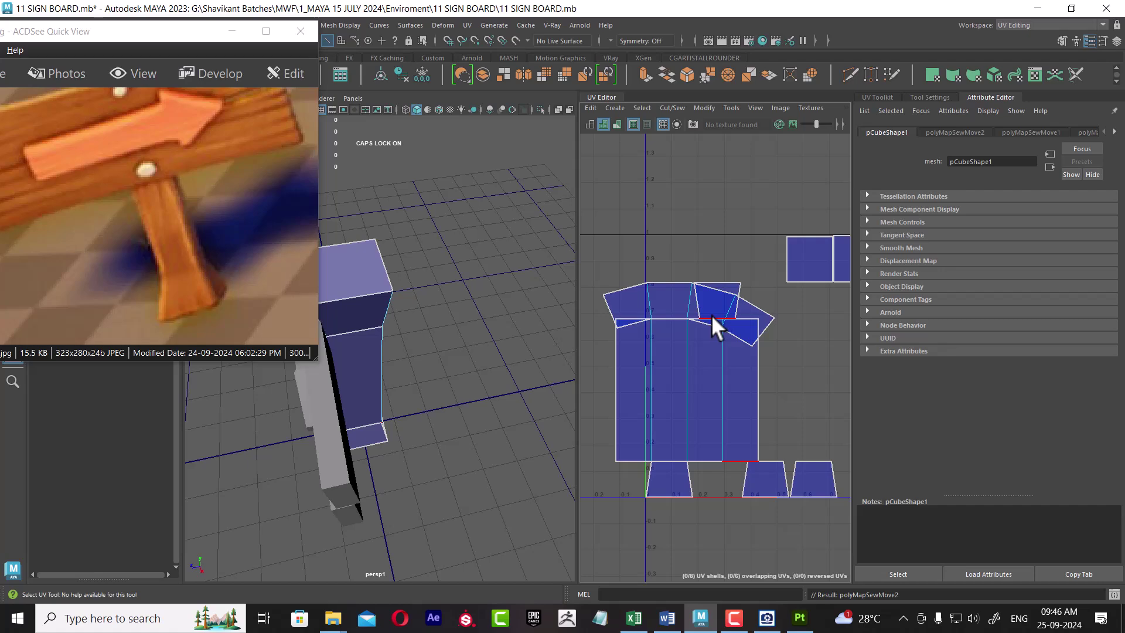
click(723, 362)
alt+middle_drag(741, 381, 758, 331)
alt+drag(405, 405, 369, 396)
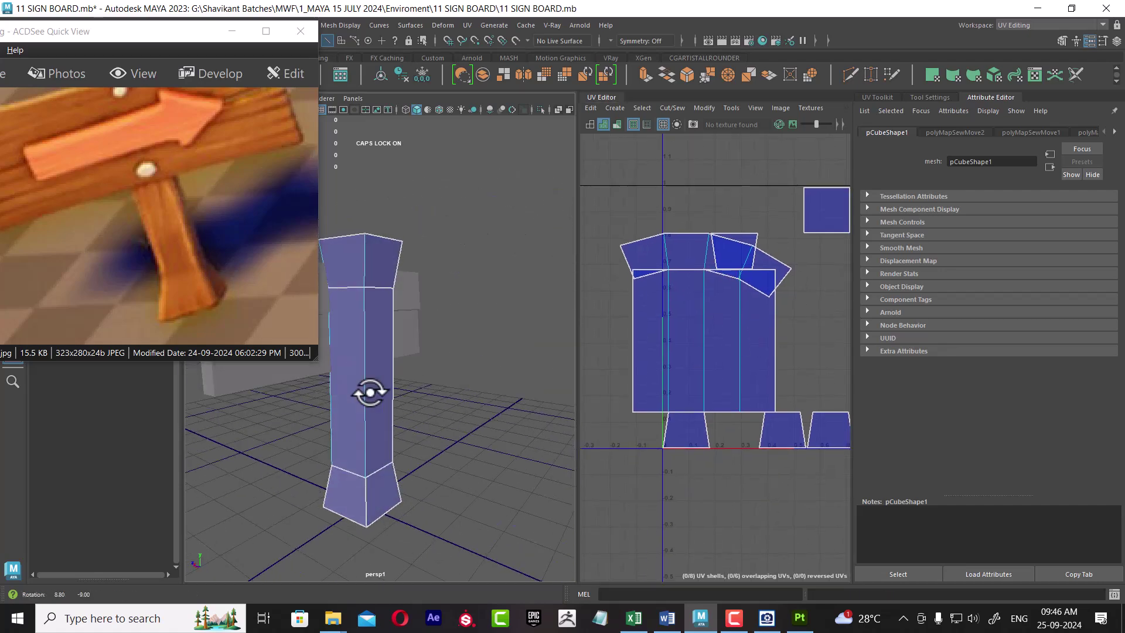
scroll(415, 372, up, 3)
Step: Select the post's lower edges and sew the bottom caps onto the side shell
click(385, 441)
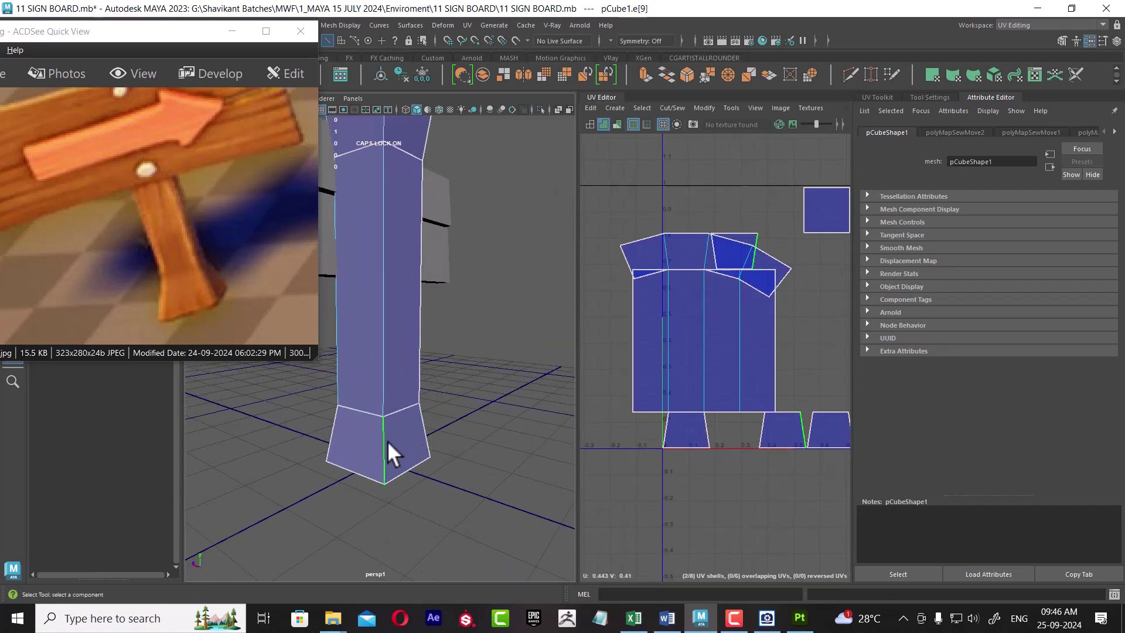
mouse_move(404, 444)
alt+mouse_down()
mouse_move(415, 398)
mouse_move(432, 498)
mouse_move(428, 452)
mouse_move(366, 439)
mouse_move(392, 455)
mouse_move(390, 434)
mouse_move(404, 451)
alt+mouse_up()
click(386, 424)
shift+click(392, 446)
shift+right_drag(806, 433, 804, 319)
scroll(709, 409, up, 2)
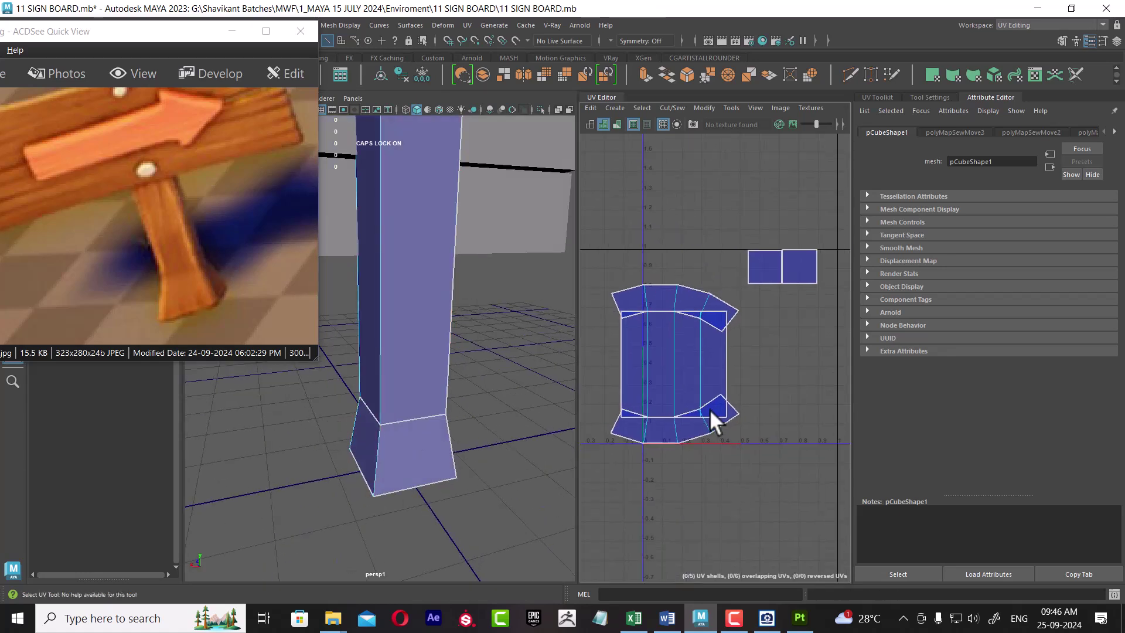
alt+middle_drag(709, 409, 656, 271)
Step: Select the top UV shell and move it up to about V 0.9
click(676, 253)
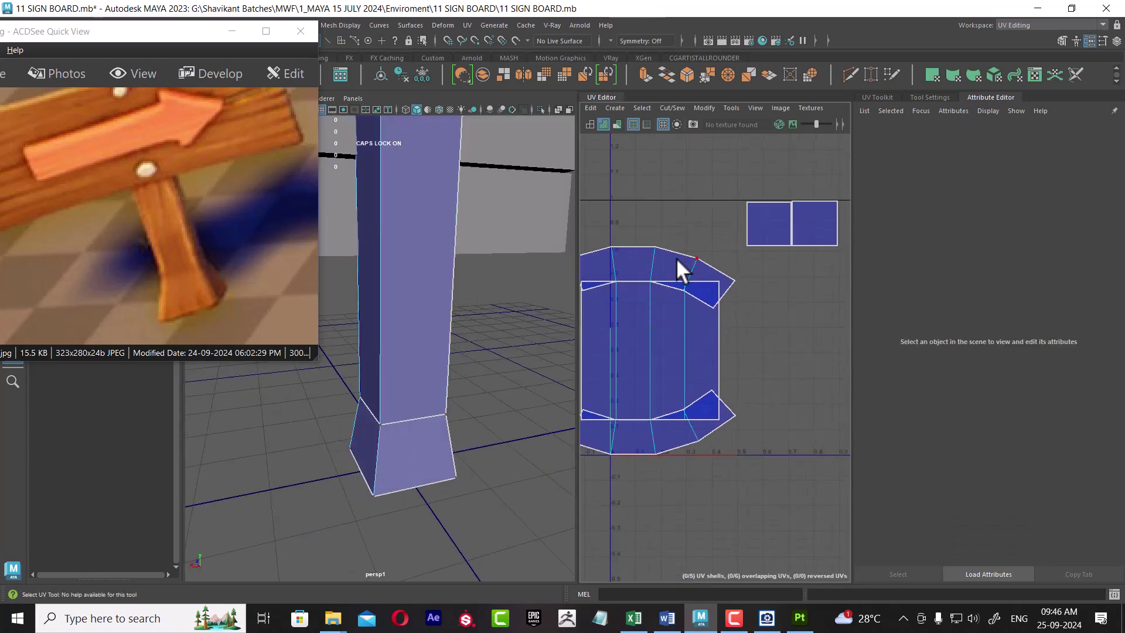
double_click(661, 246)
key(f)
key(w)
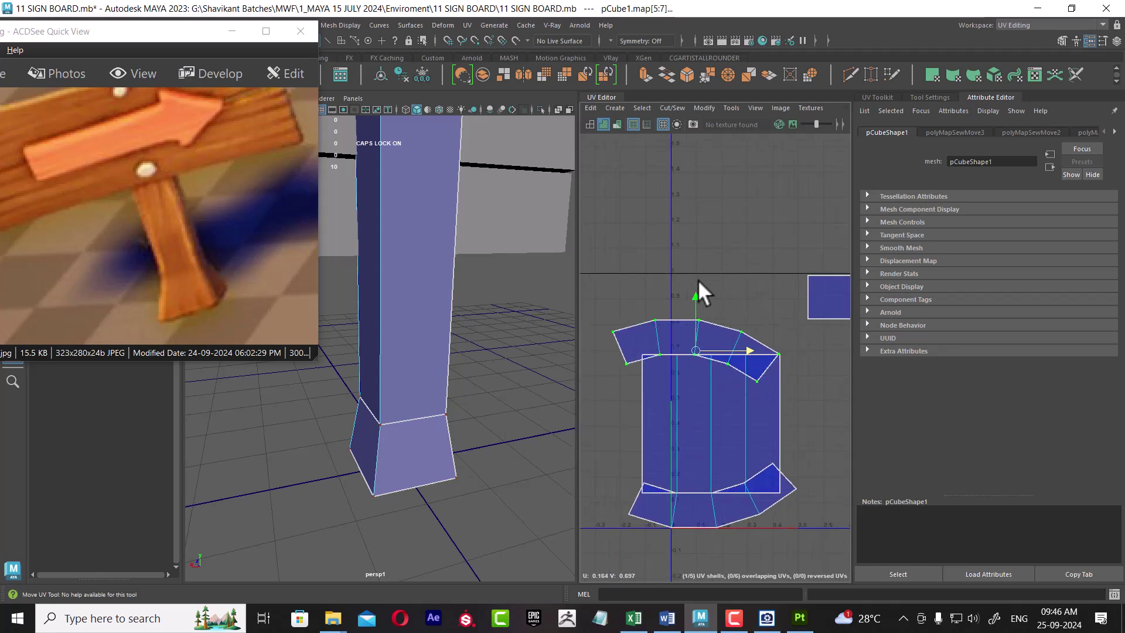
drag(696, 323, 690, 247)
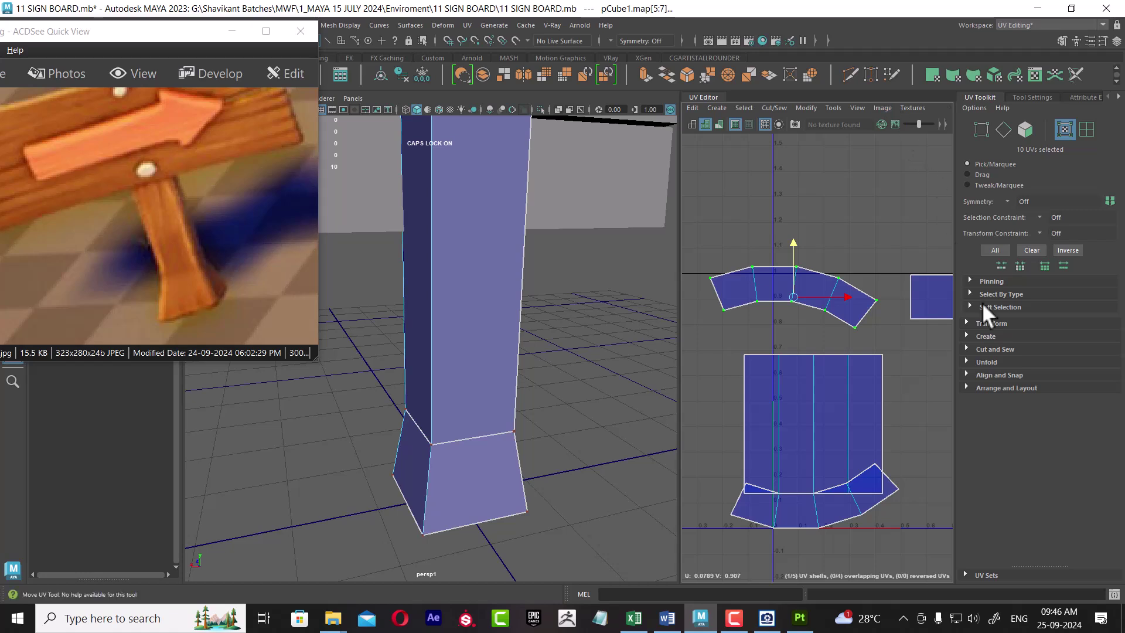
Step: Straighten the curved strip with Straighten UVs, nudging its arrow-tip UVs into line
click(1002, 349)
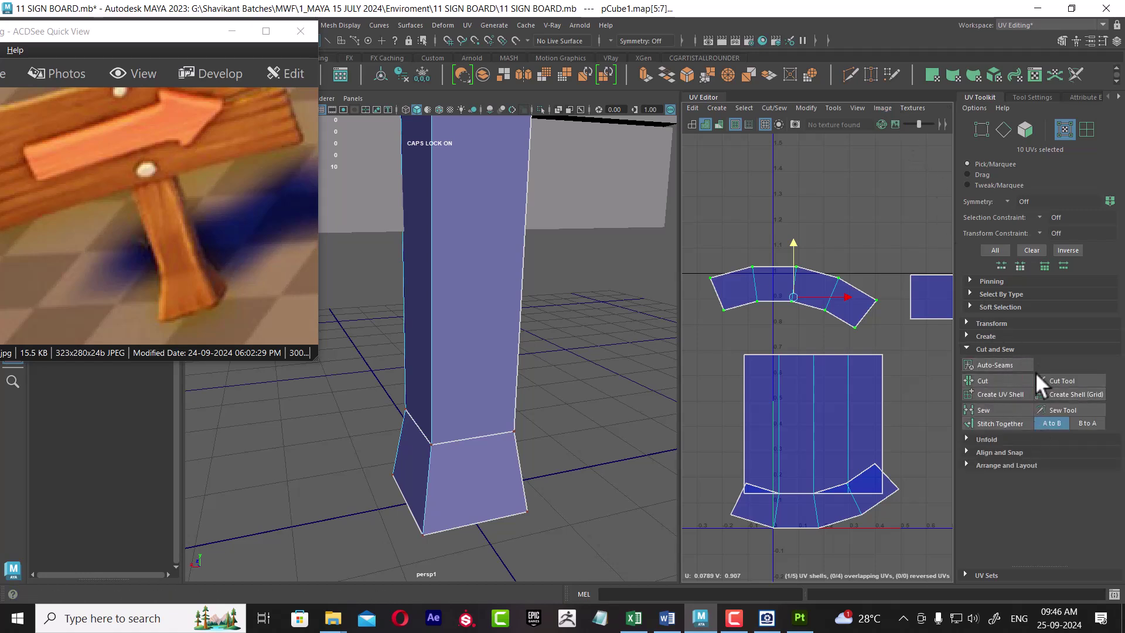
click(994, 440)
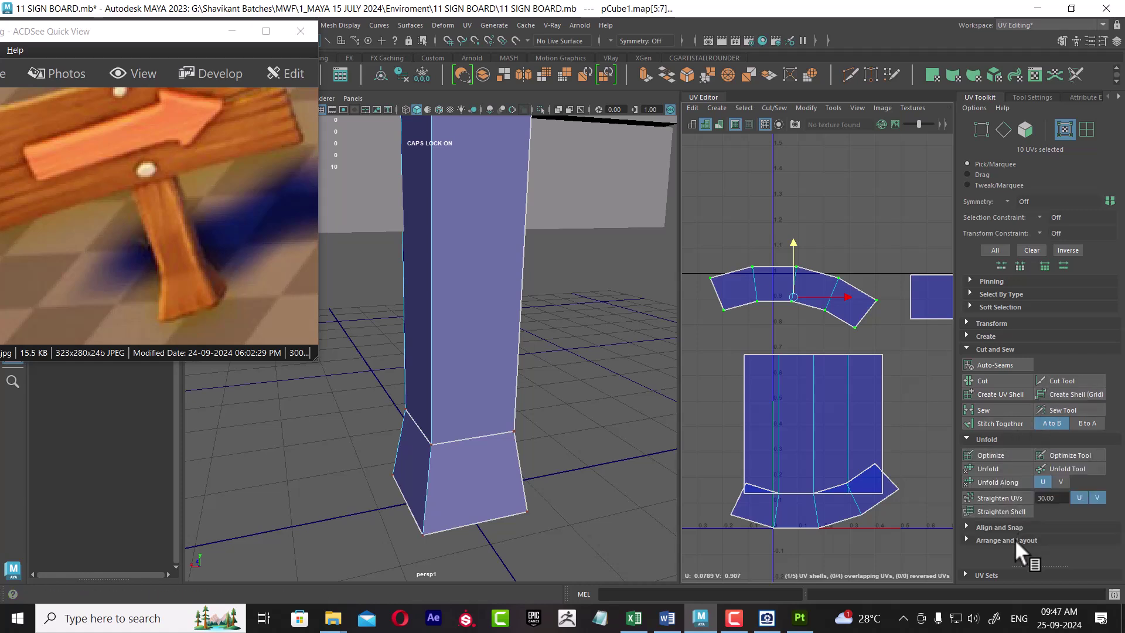
click(1004, 499)
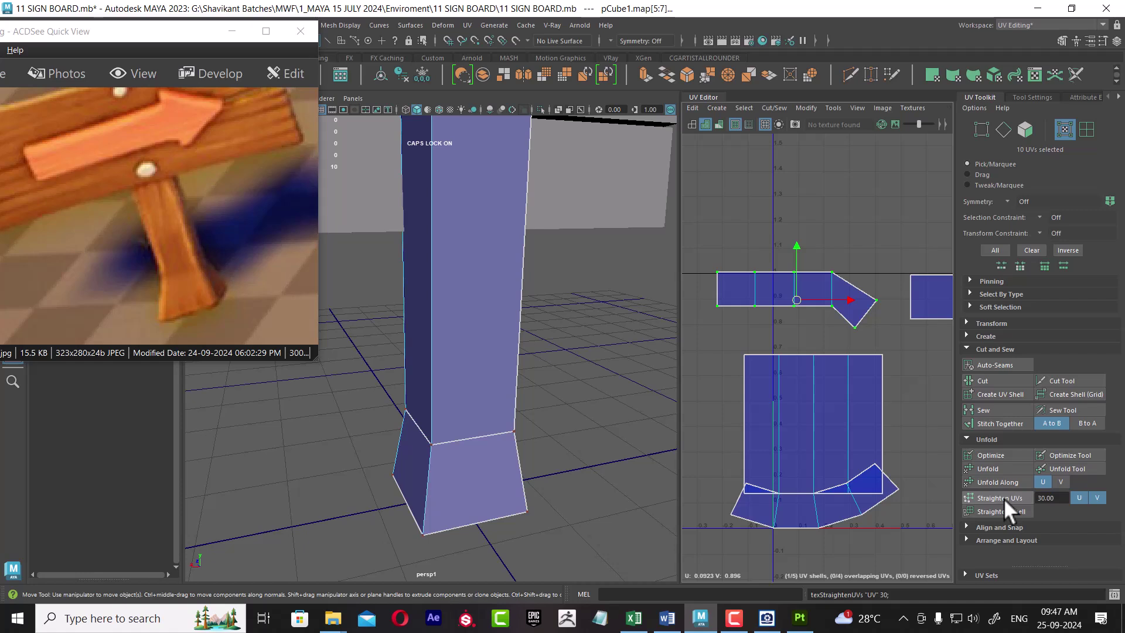
click(1006, 508)
click(1006, 508)
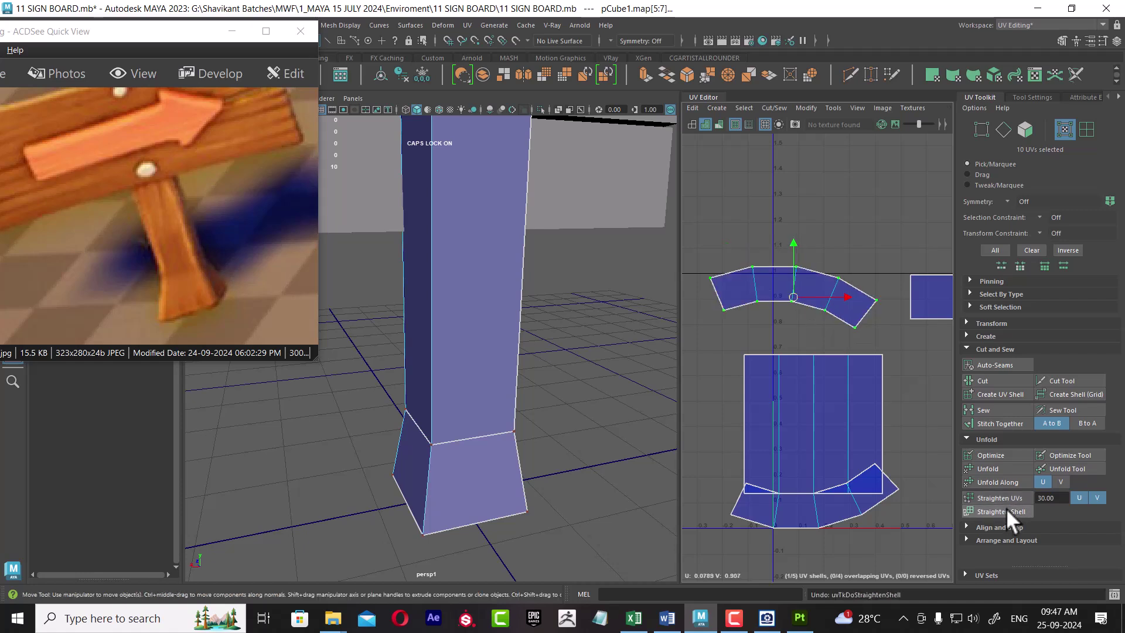
click(1012, 497)
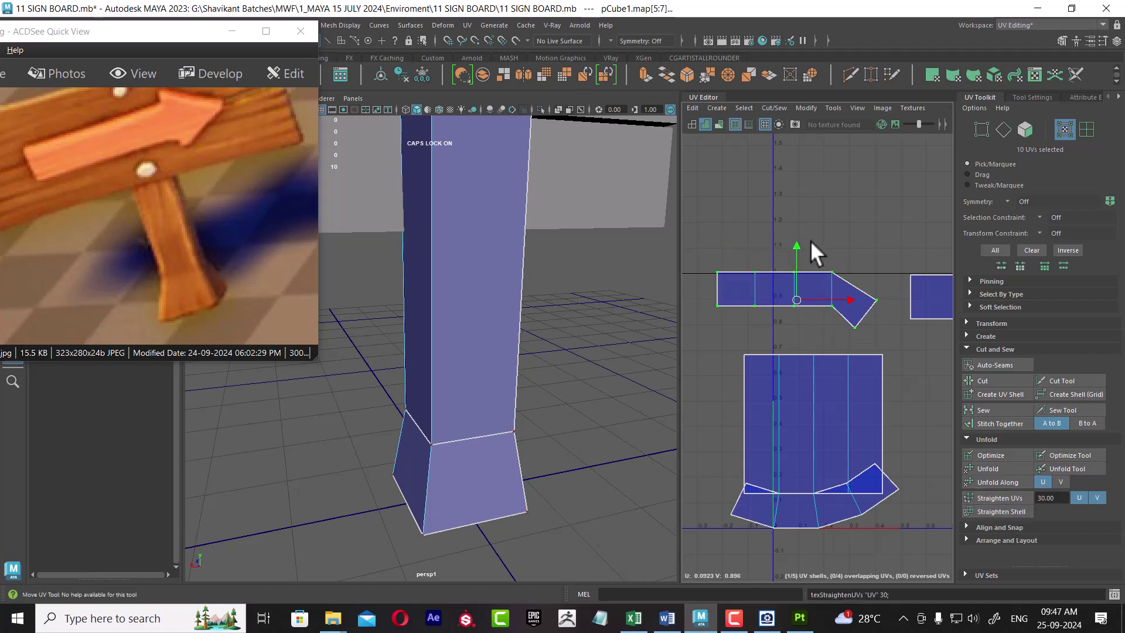
mouse_move(811, 240)
alt+middle_down()
mouse_move(792, 267)
mouse_move(852, 279)
mouse_move(872, 320)
alt+middle_up()
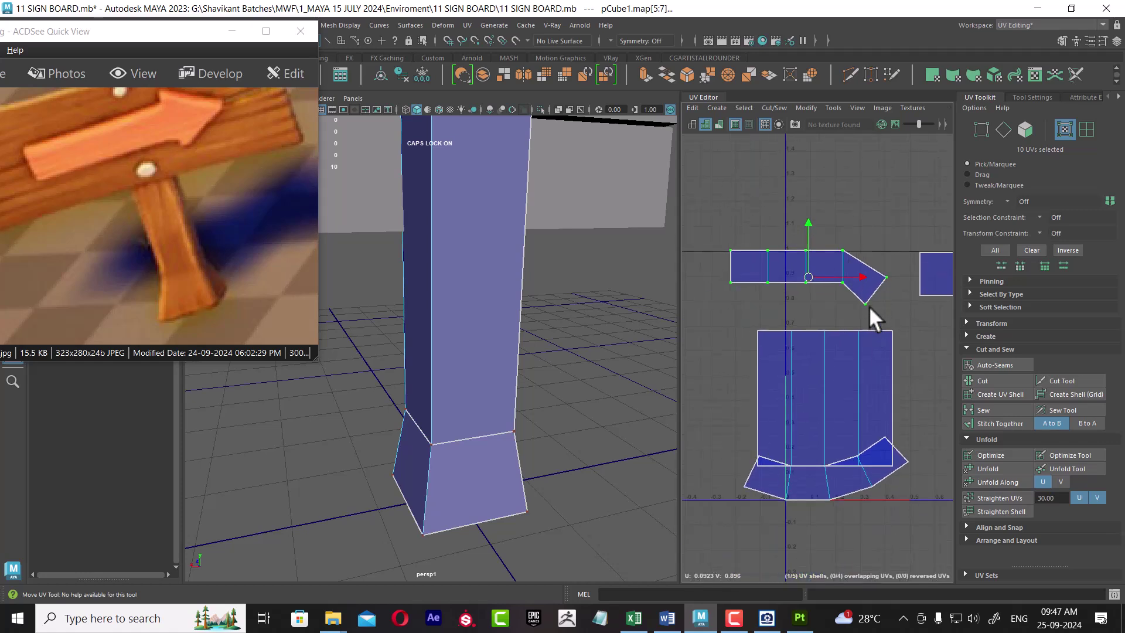
drag(872, 298, 878, 268)
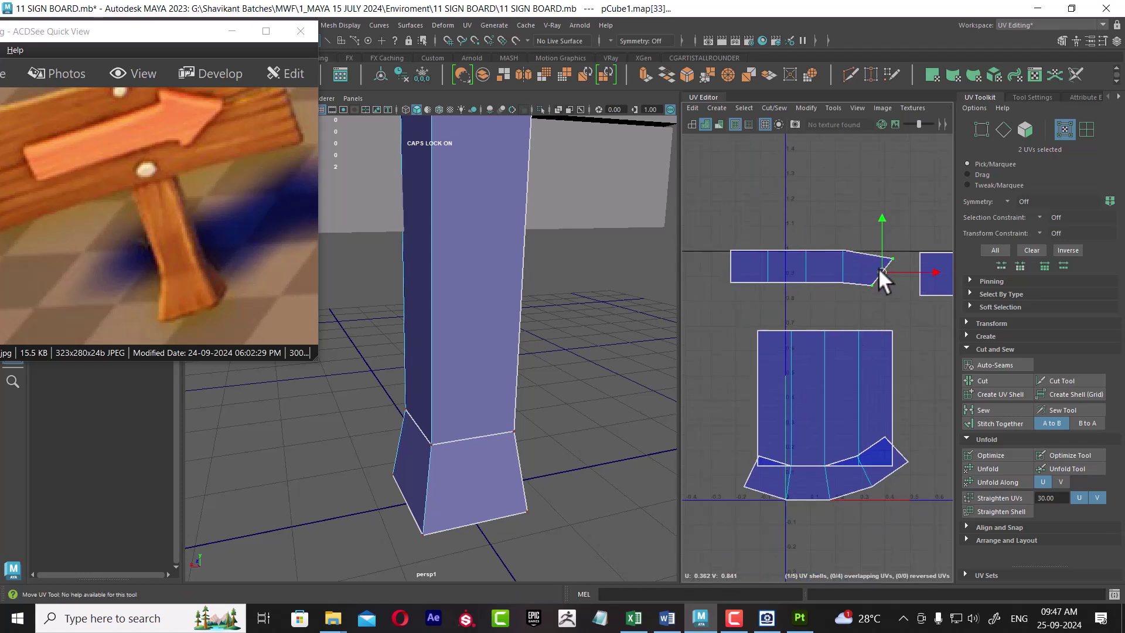
Step: Straighten the upper strip's UVs and select the two corner UVs at its end
drag(730, 230, 900, 305)
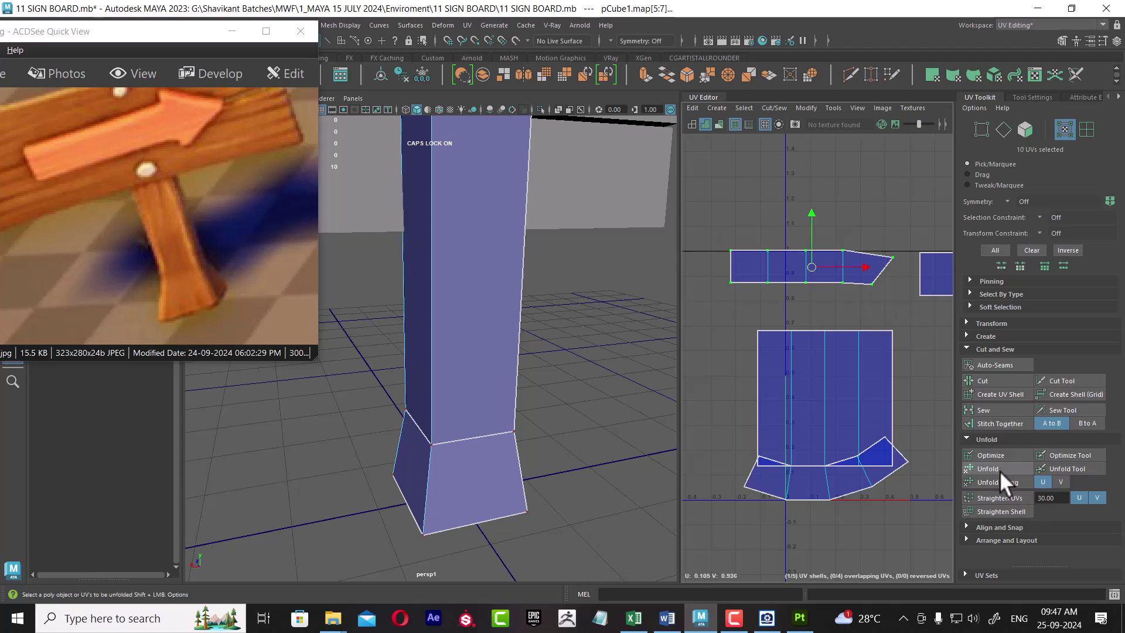
click(1005, 497)
click(1003, 512)
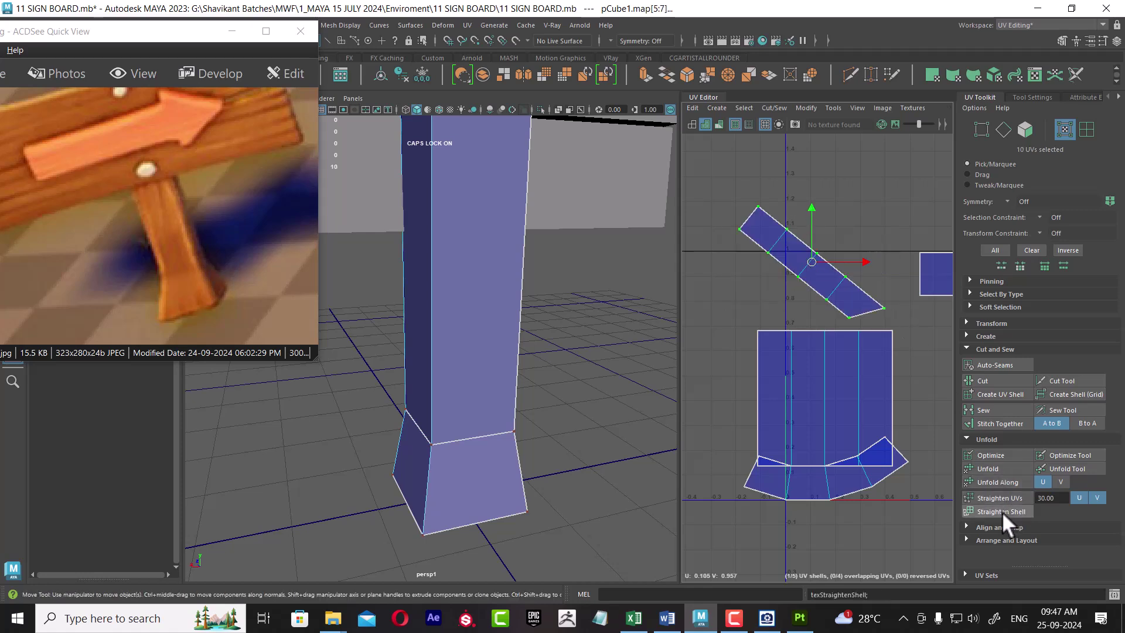
key(ctrl+z)
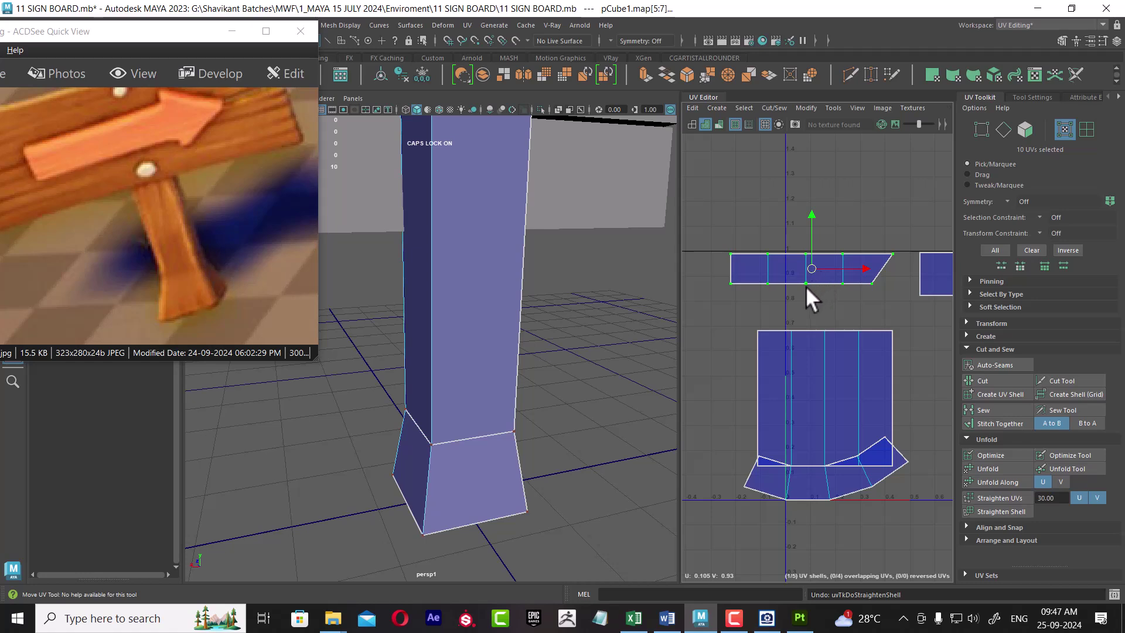
alt+middle_drag(827, 279, 816, 270)
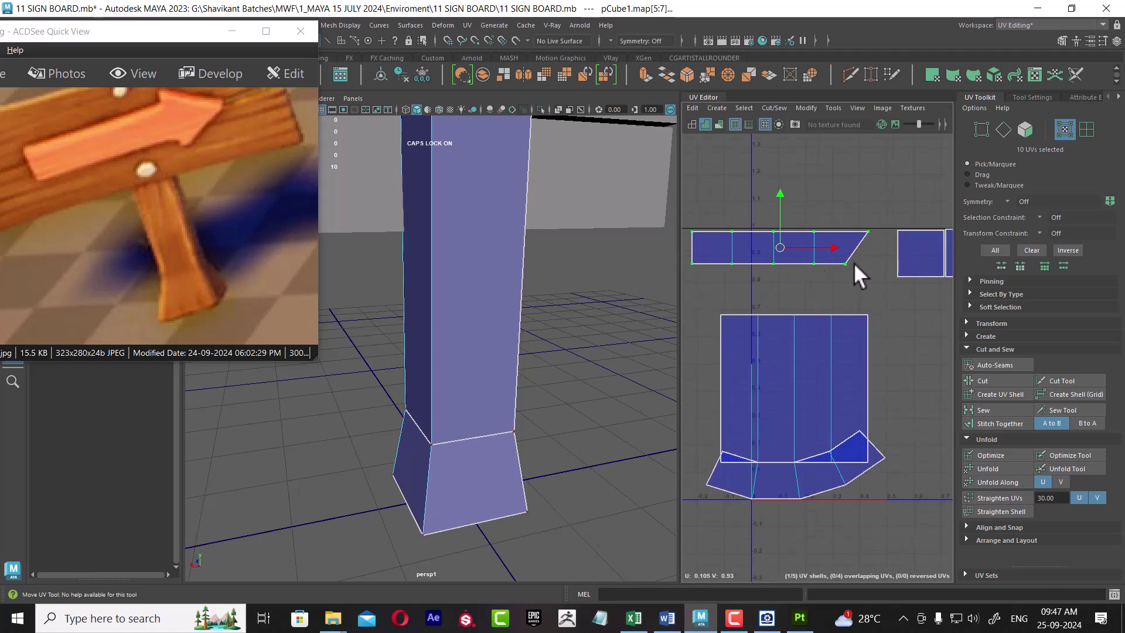
drag(855, 258, 835, 278)
alt+middle_drag(854, 281, 838, 281)
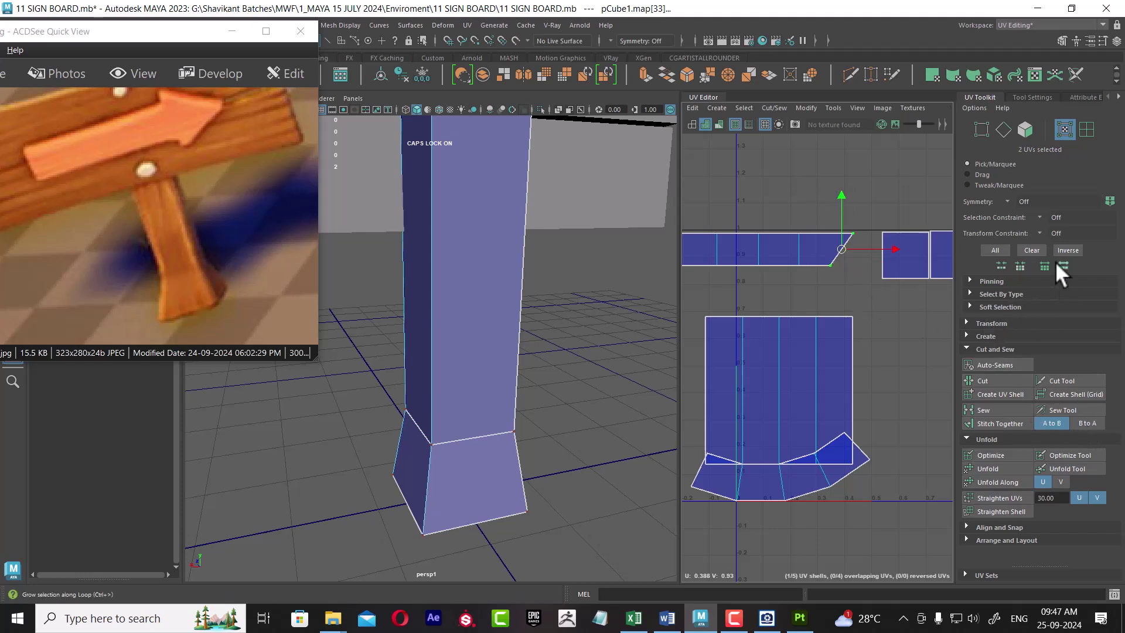
Step: Align the upper strip's slanted end UVs to maximum U using Align and Snap
click(1002, 293)
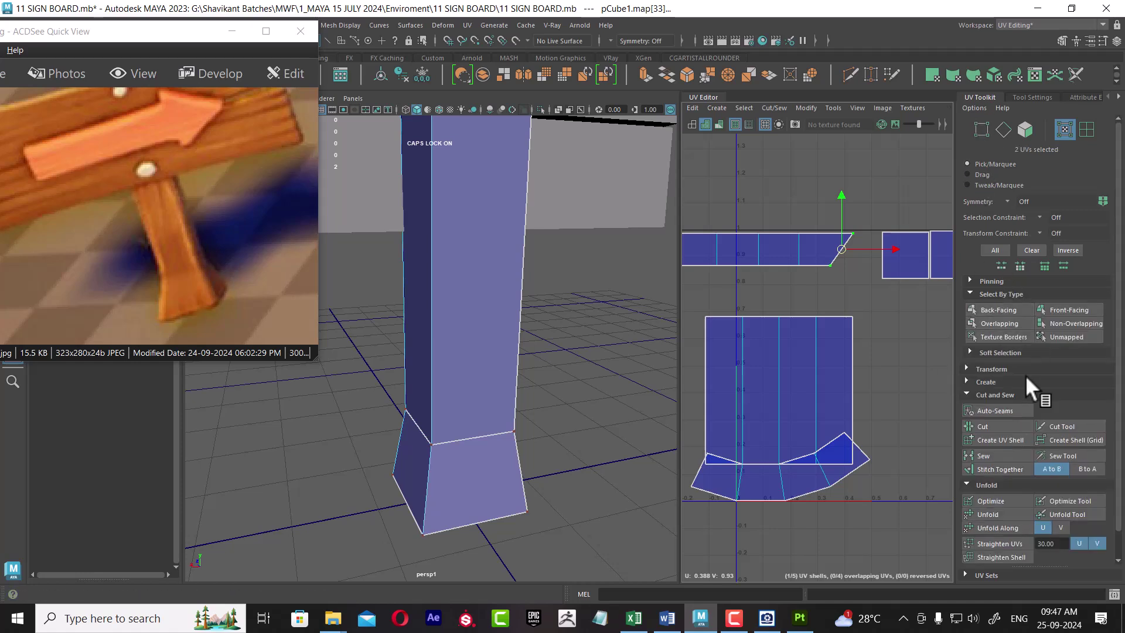
click(1001, 351)
scroll(986, 414, down, 2)
click(1000, 340)
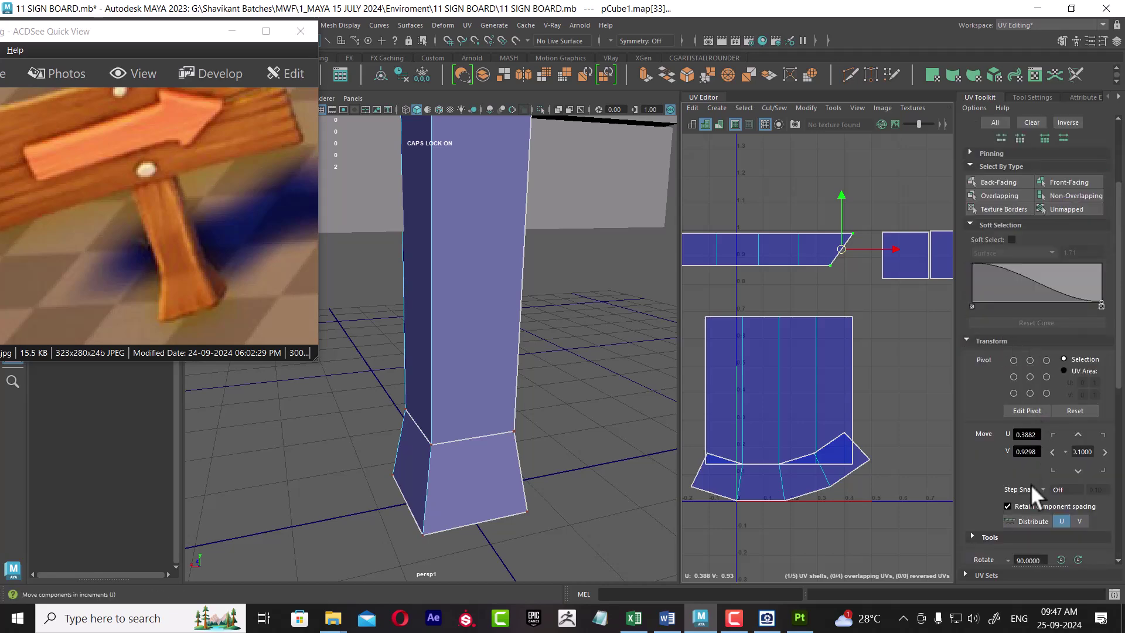
scroll(1019, 477, down, 3)
scroll(1008, 381, down, 3)
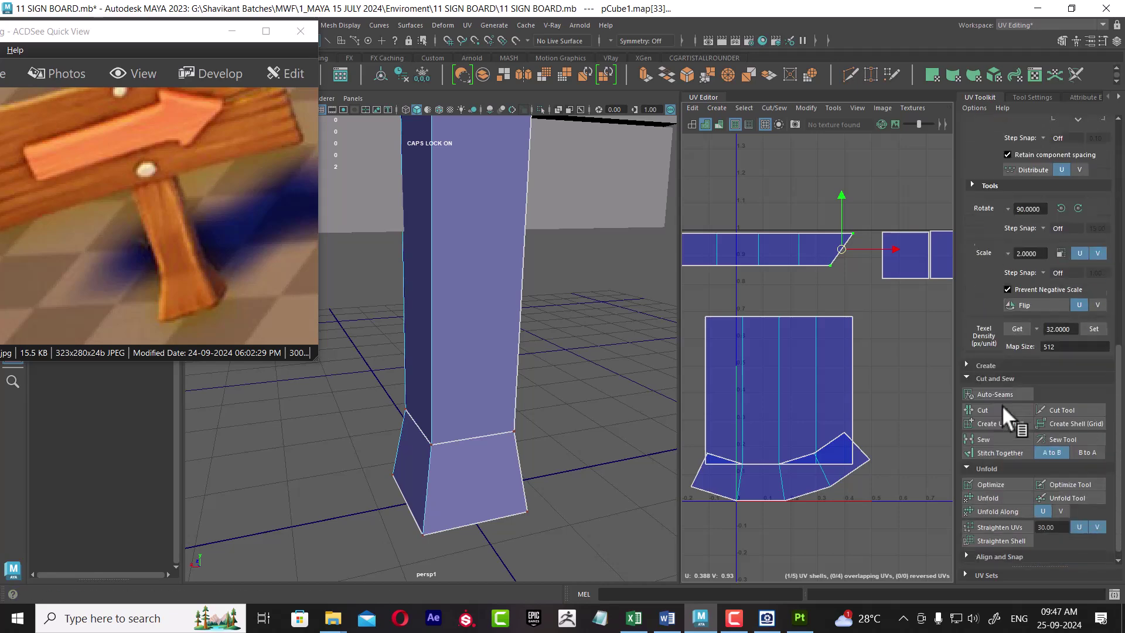
click(1009, 364)
scroll(997, 498, down, 1)
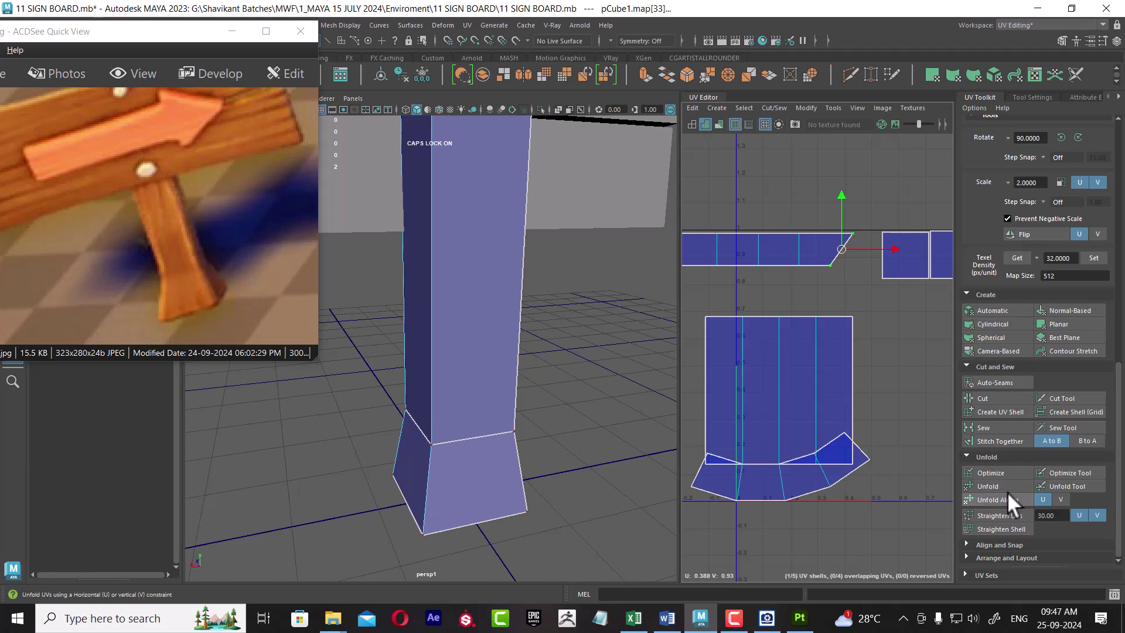
click(1013, 545)
scroll(1041, 497, down, 2)
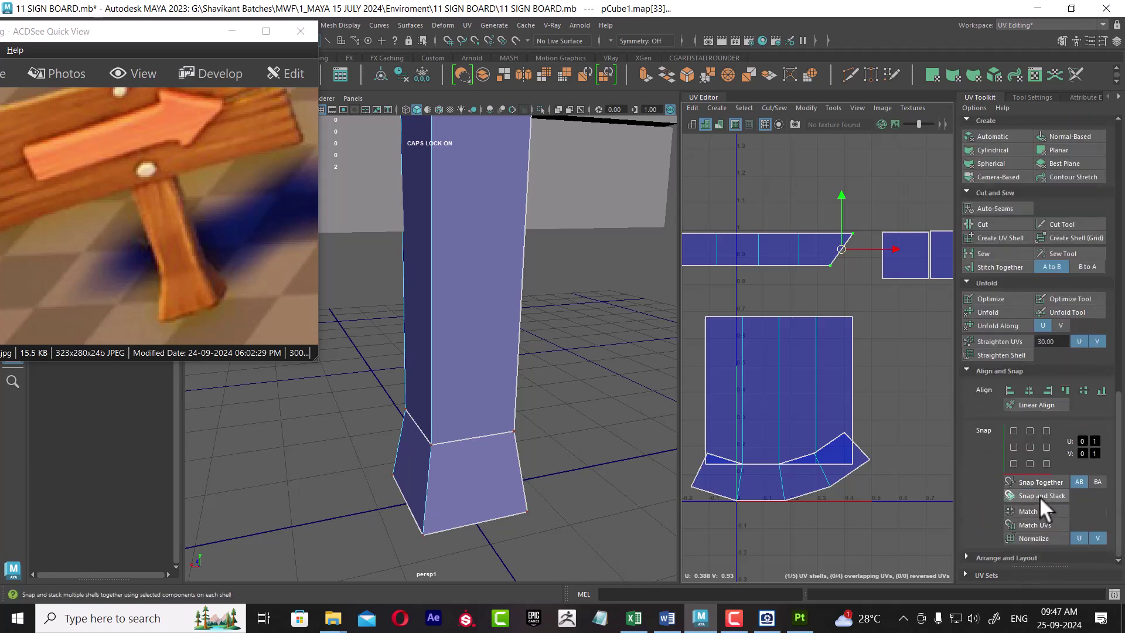
click(1049, 390)
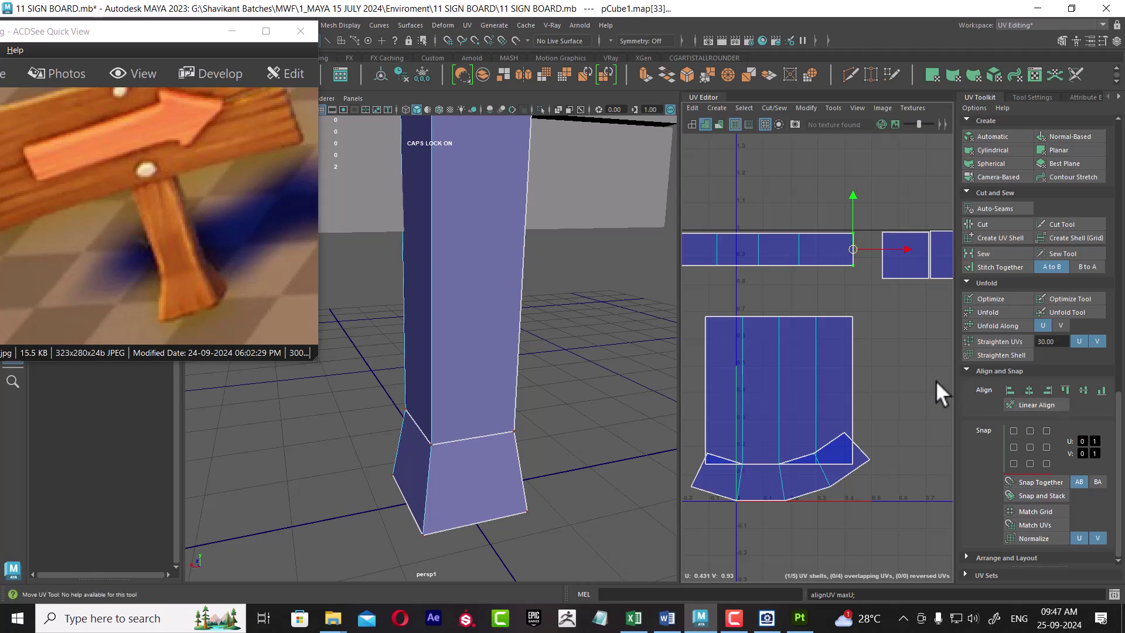
Step: Select the lower curved shell and move it below the main side shell
alt+middle_drag(871, 435, 868, 310)
drag(868, 309, 843, 395)
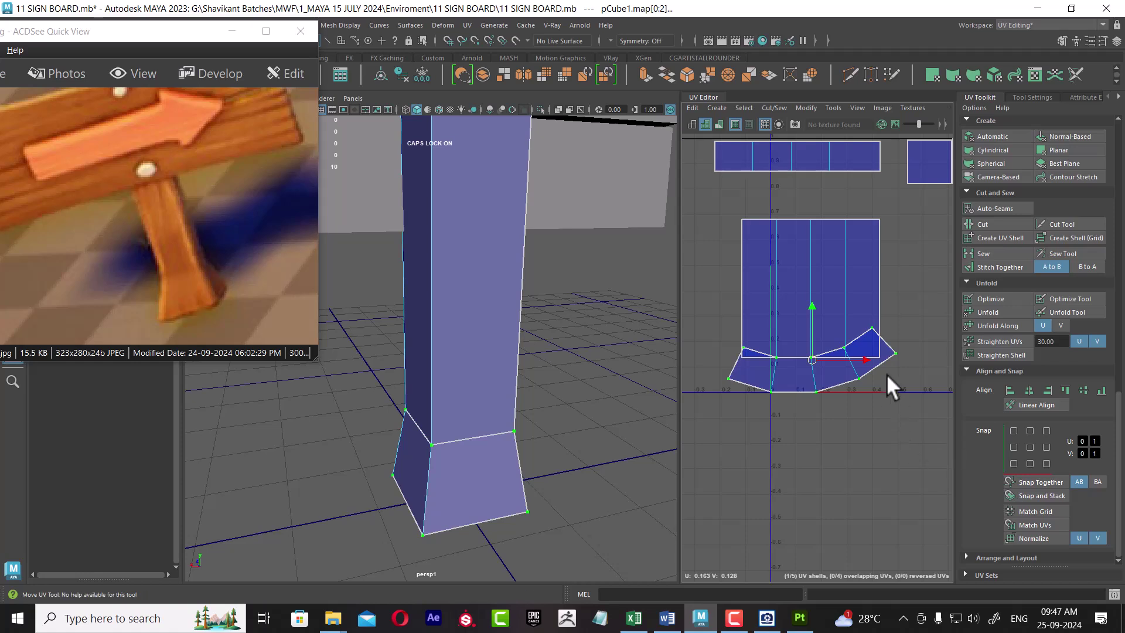
mouse_move(891, 366)
shift+right_down()
mouse_move(890, 396)
mouse_move(834, 364)
shift+right_up()
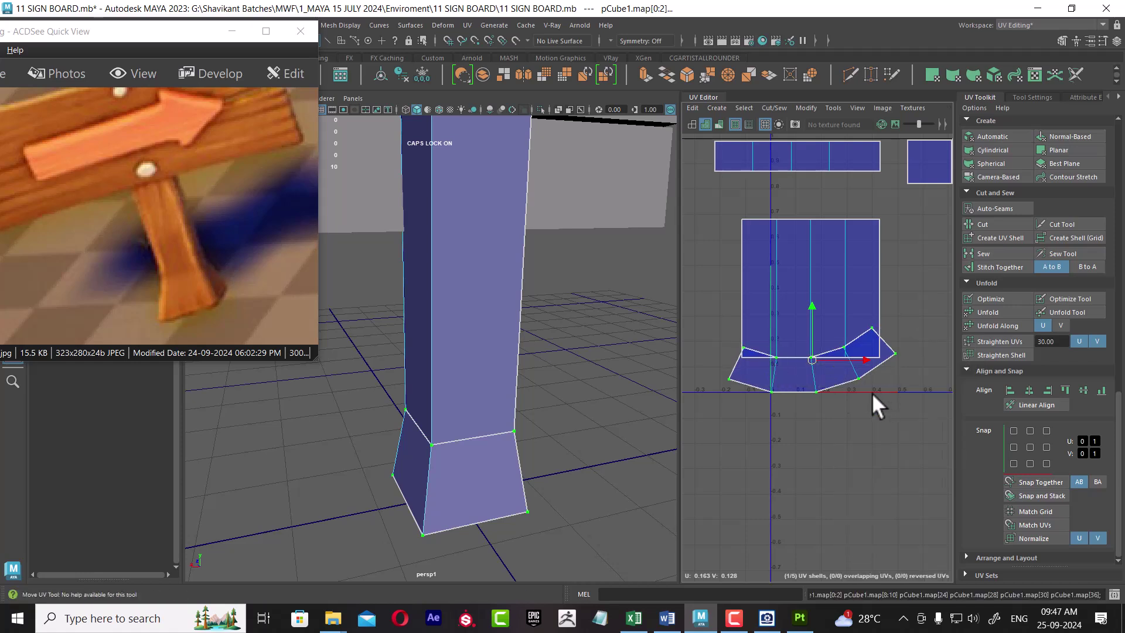
drag(813, 359, 805, 408)
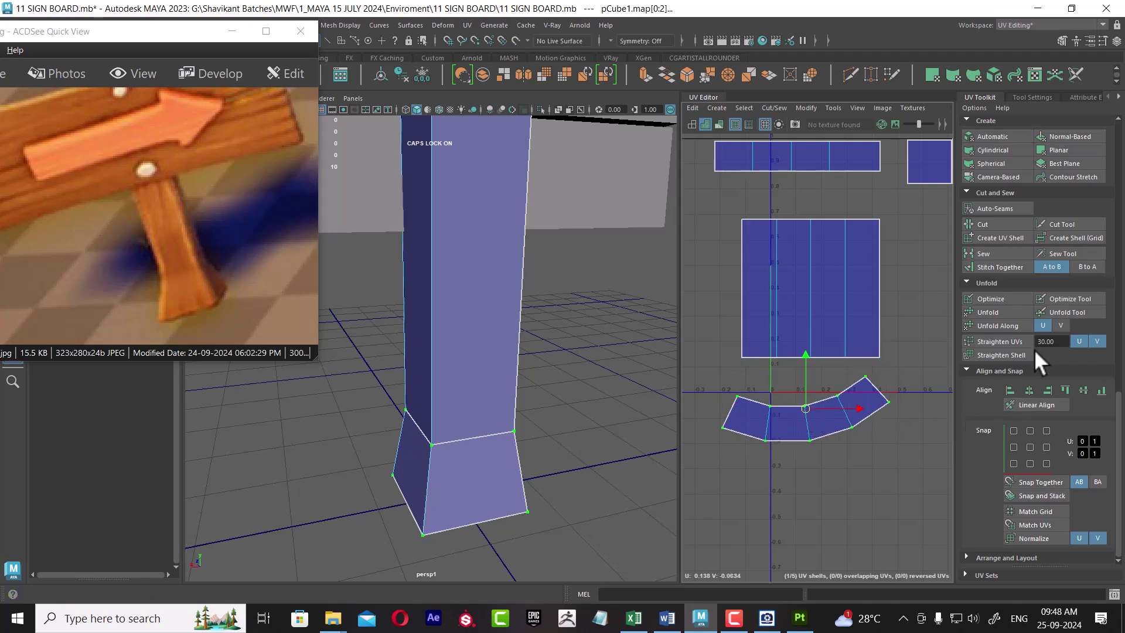
Step: Rotate the lower shell level and straighten it into a flat strip
click(996, 343)
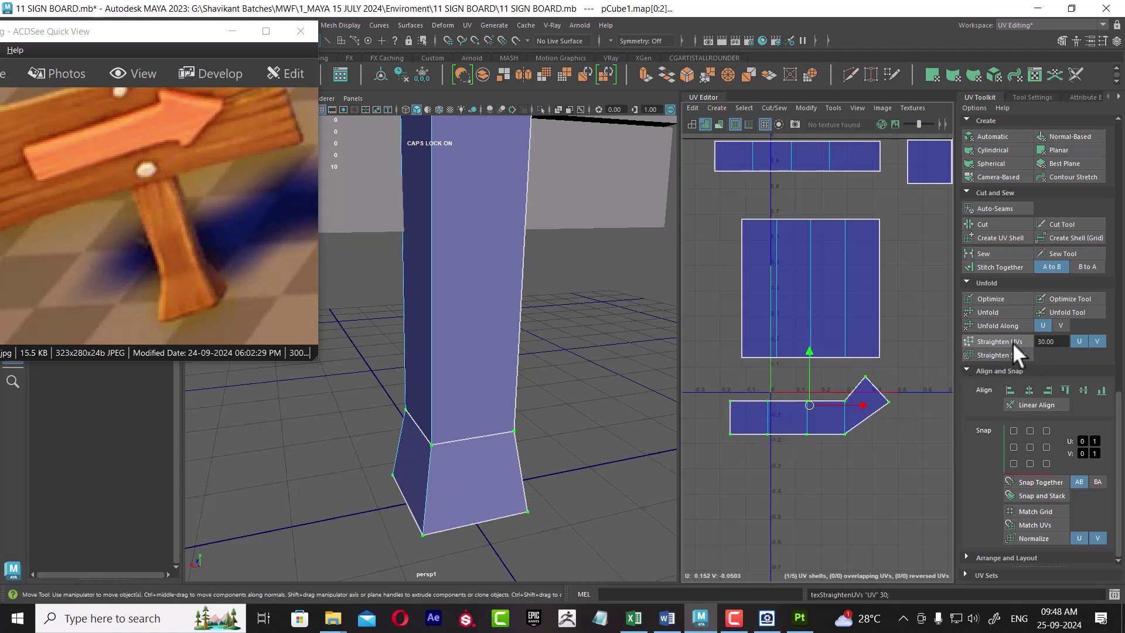
key(ctrl+z)
scroll(878, 432, up, 1)
key(e)
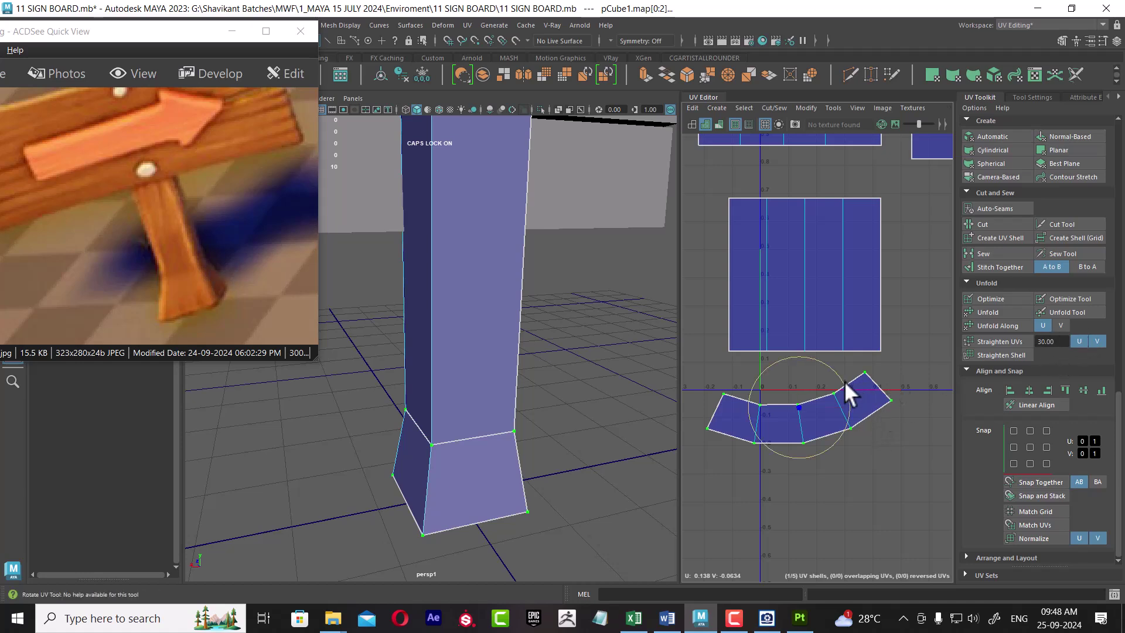
drag(845, 381, 848, 391)
click(1003, 342)
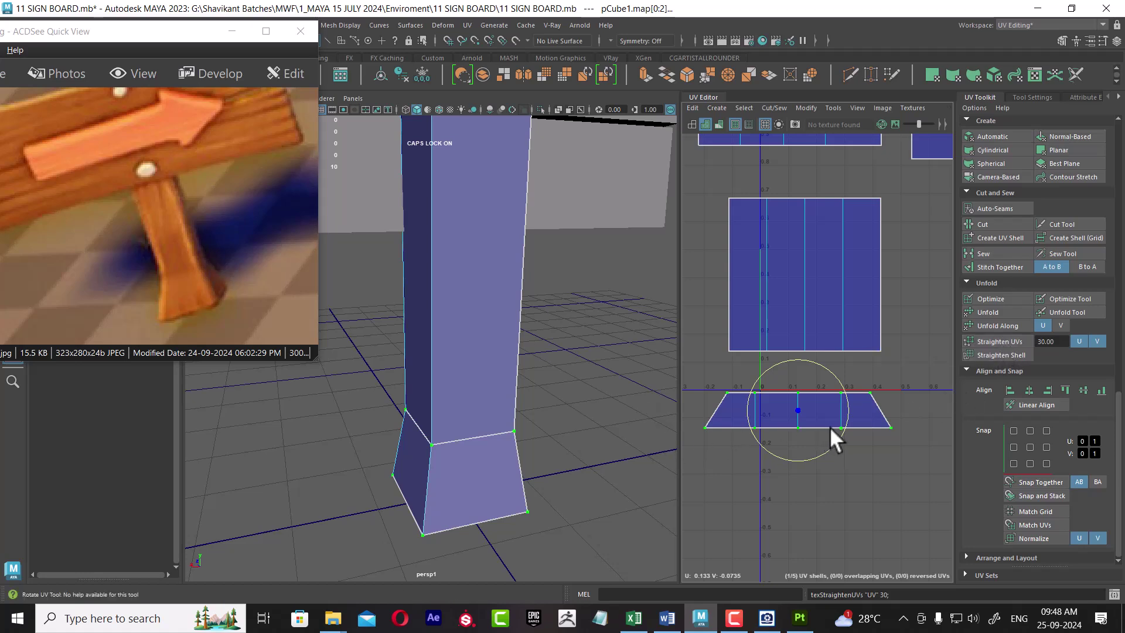
Step: Square the lower strip's ends by aligning left-edge UVs vertically and right-edge UVs at max U
click(751, 462)
drag(726, 417, 702, 435)
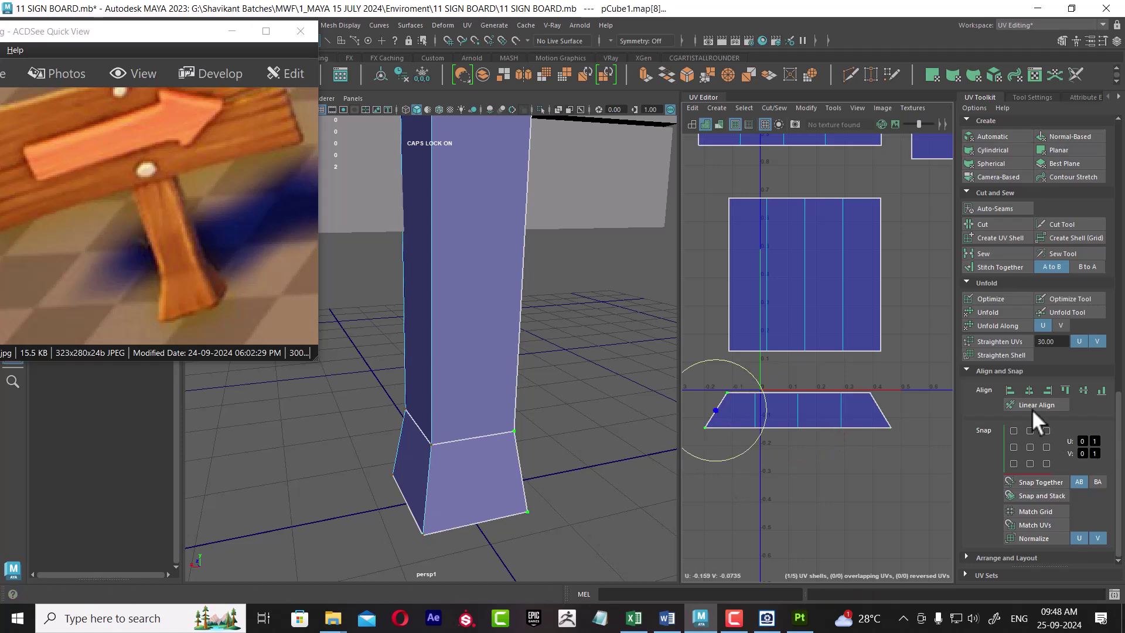
click(1010, 390)
drag(871, 383, 907, 475)
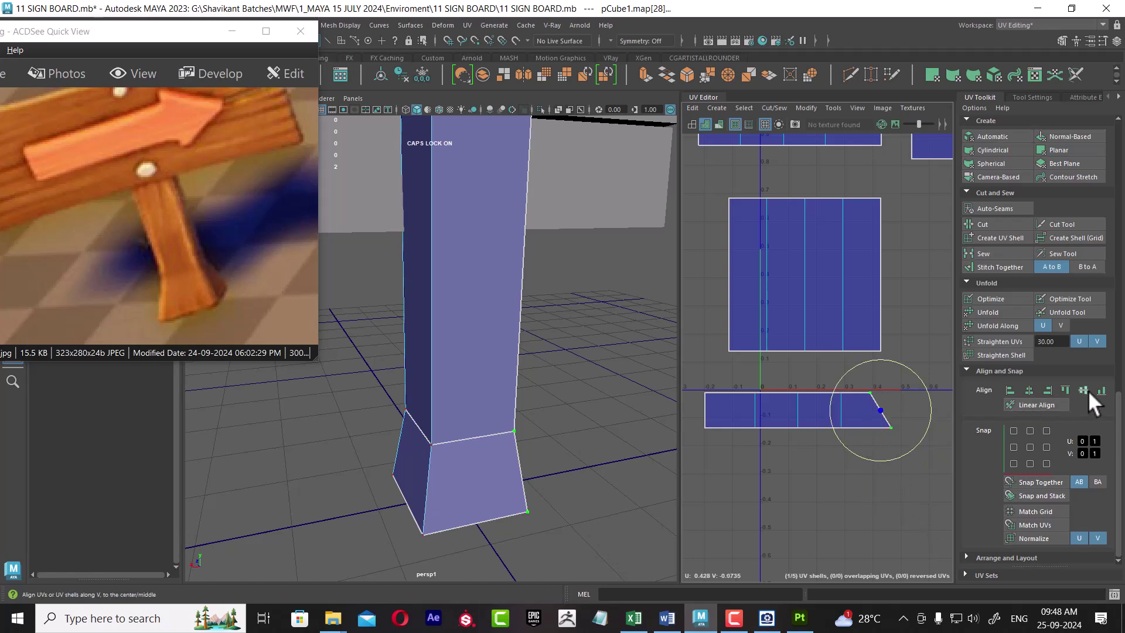
click(1049, 391)
Step: Move and Sew the pillar's end-cap pieces onto the top strip shells
scroll(824, 348, down, 3)
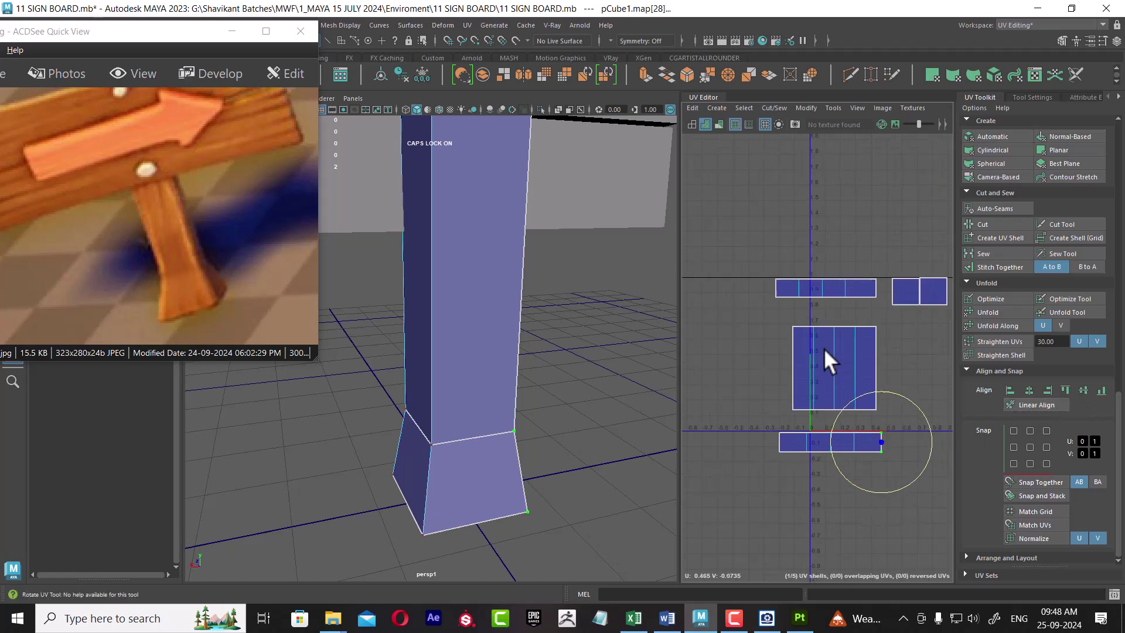
scroll(481, 377, down, 2)
scroll(877, 369, up, 1)
right_drag(872, 361, 859, 314)
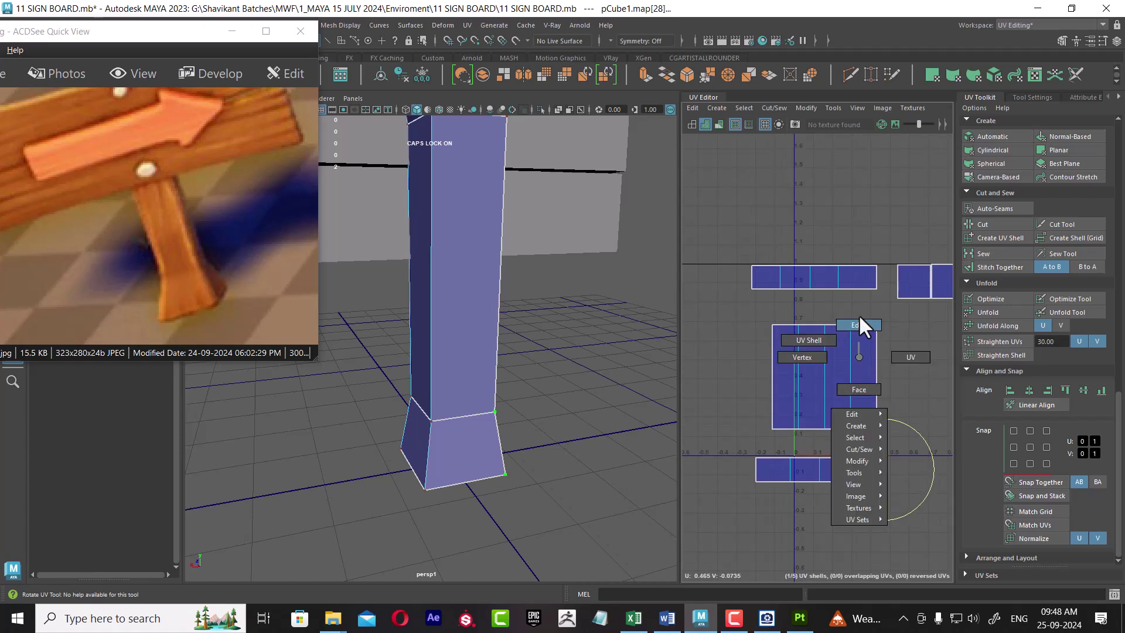
click(824, 266)
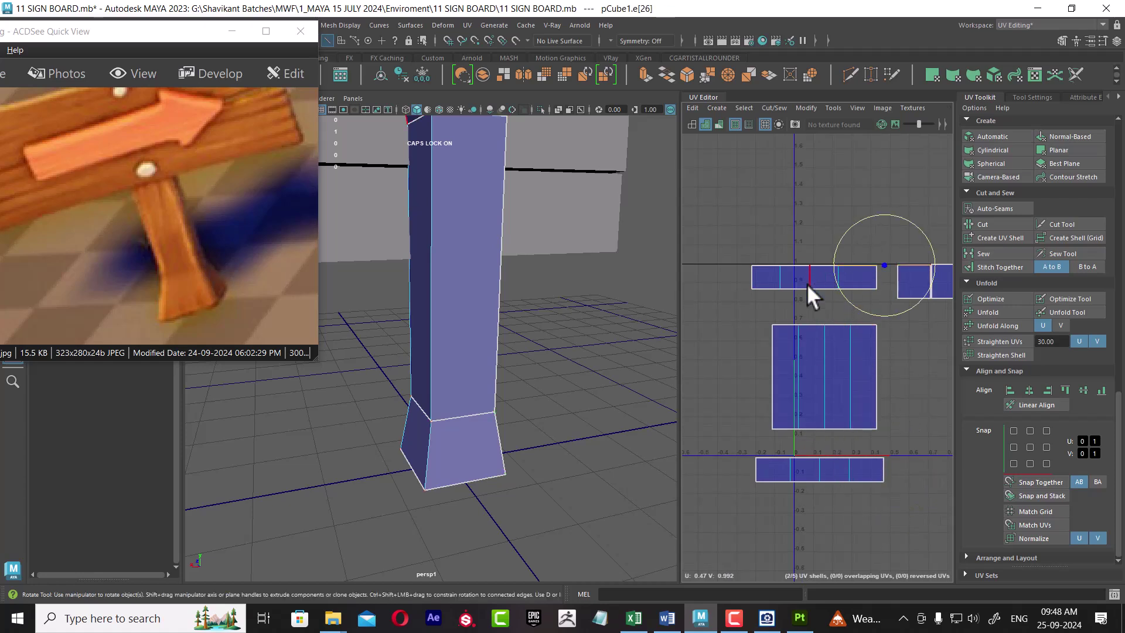
click(815, 279)
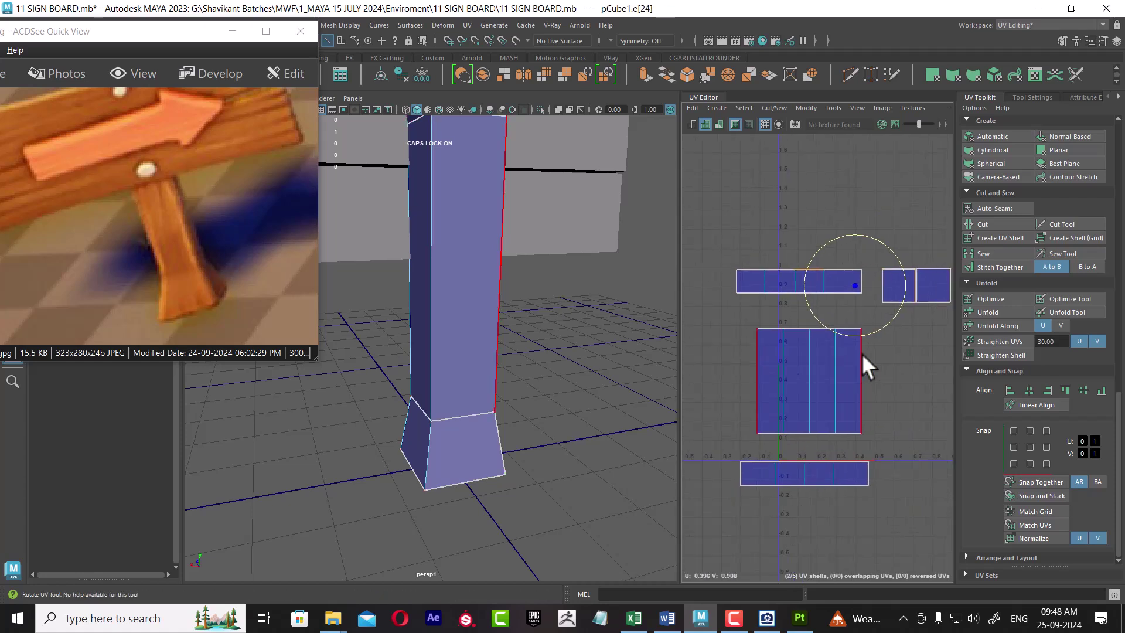
alt+middle_drag(861, 353, 828, 338)
click(761, 282)
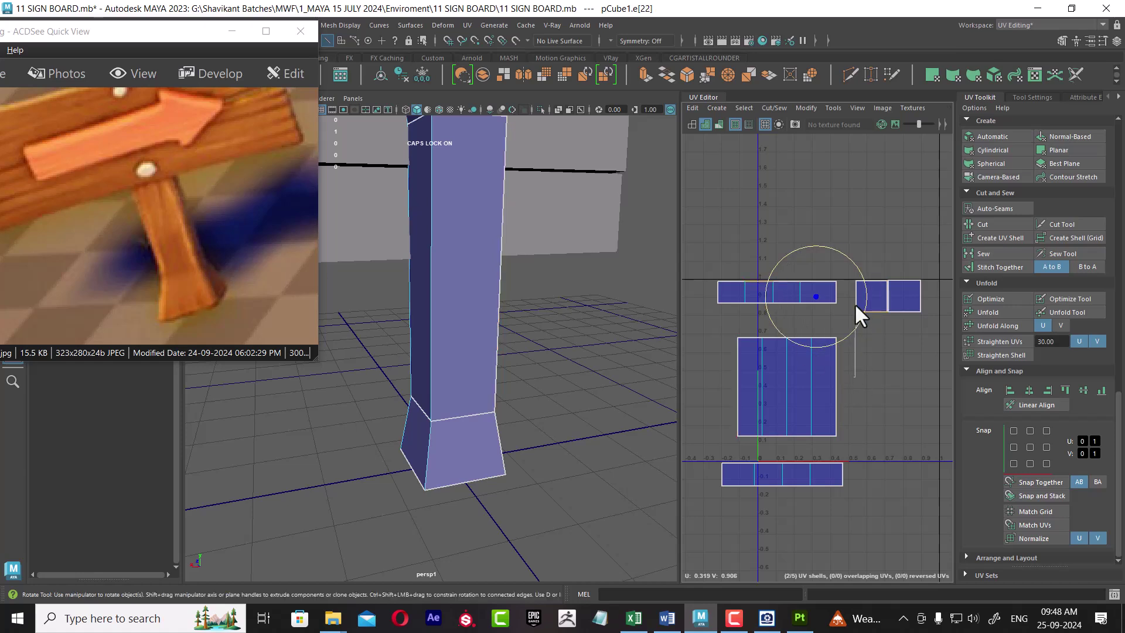
shift+right_drag(855, 303, 845, 327)
click(767, 485)
shift+right_drag(768, 485, 780, 504)
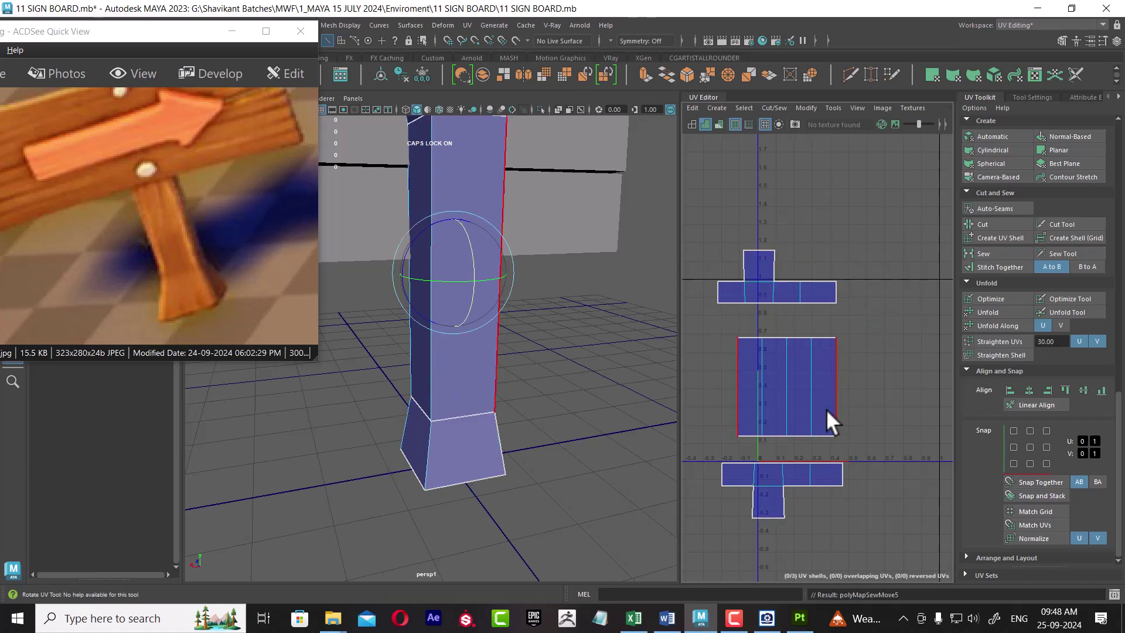
Step: Select all of the pillar's UVs and run Layout
scroll(820, 364, down, 2)
drag(733, 522, 855, 293)
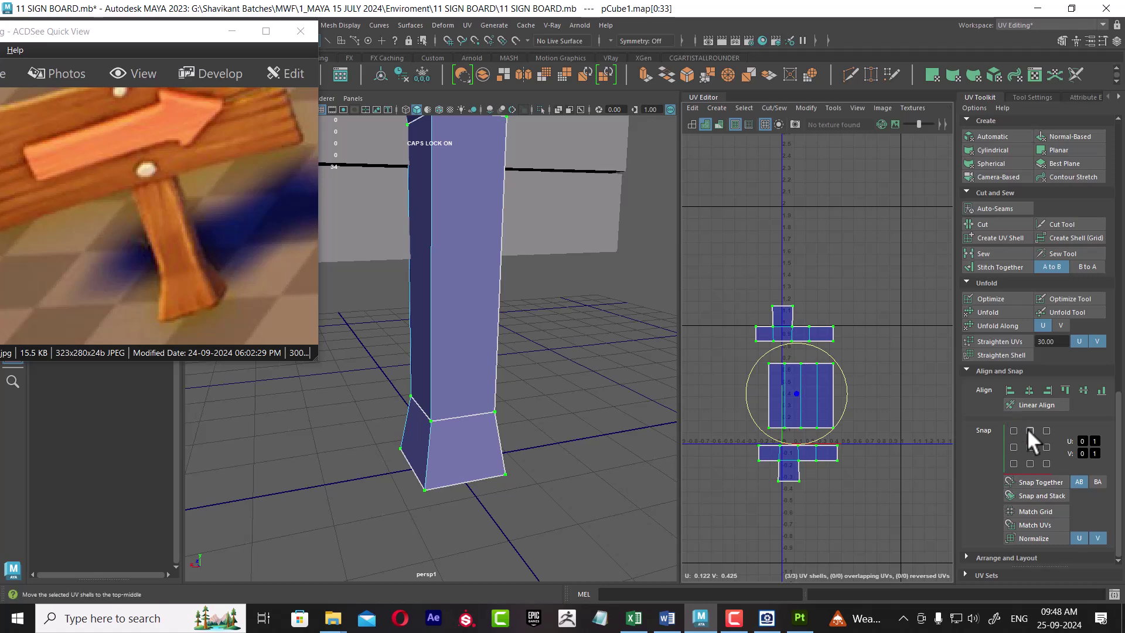
scroll(1005, 548, down, 5)
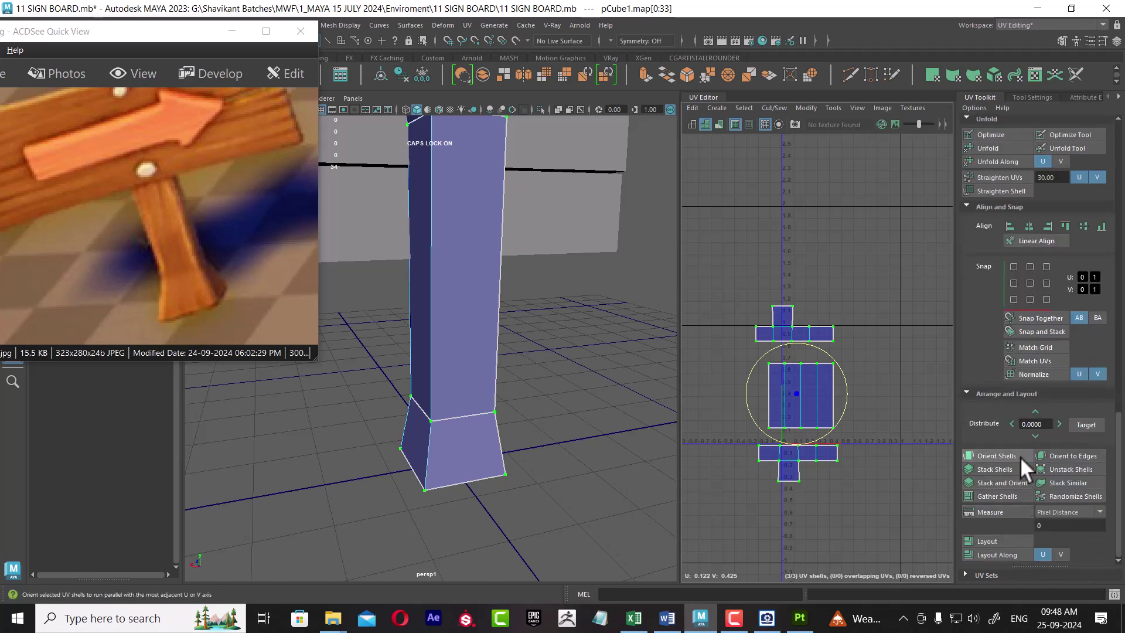
click(1000, 540)
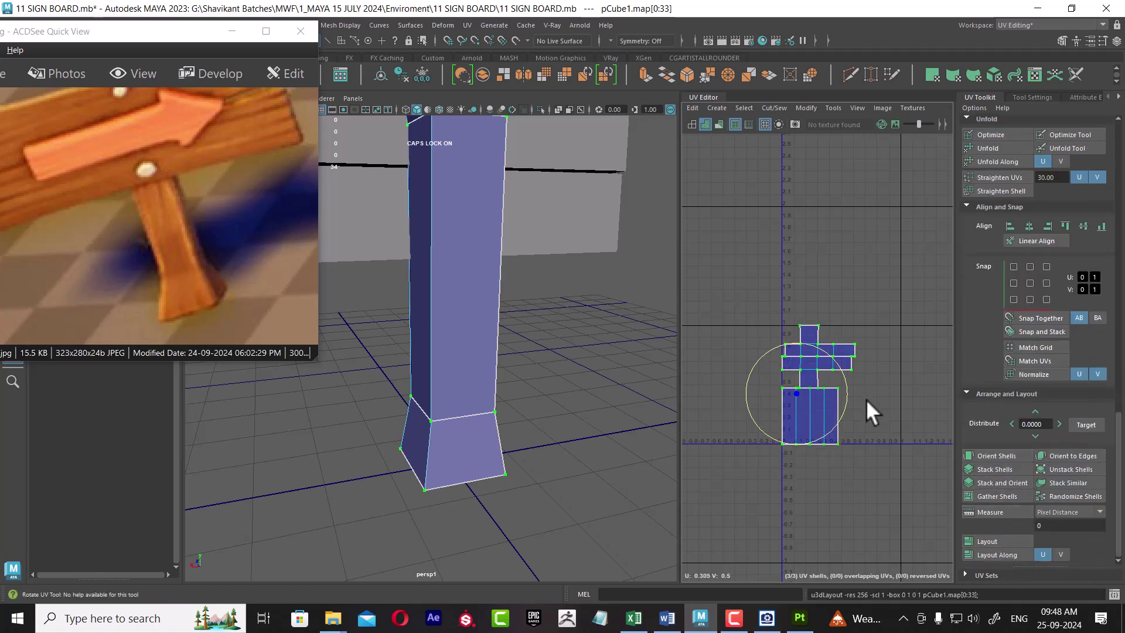
Step: Cut the pillar's UVs along the edge at its base
scroll(879, 469, up, 2)
scroll(848, 436, up, 2)
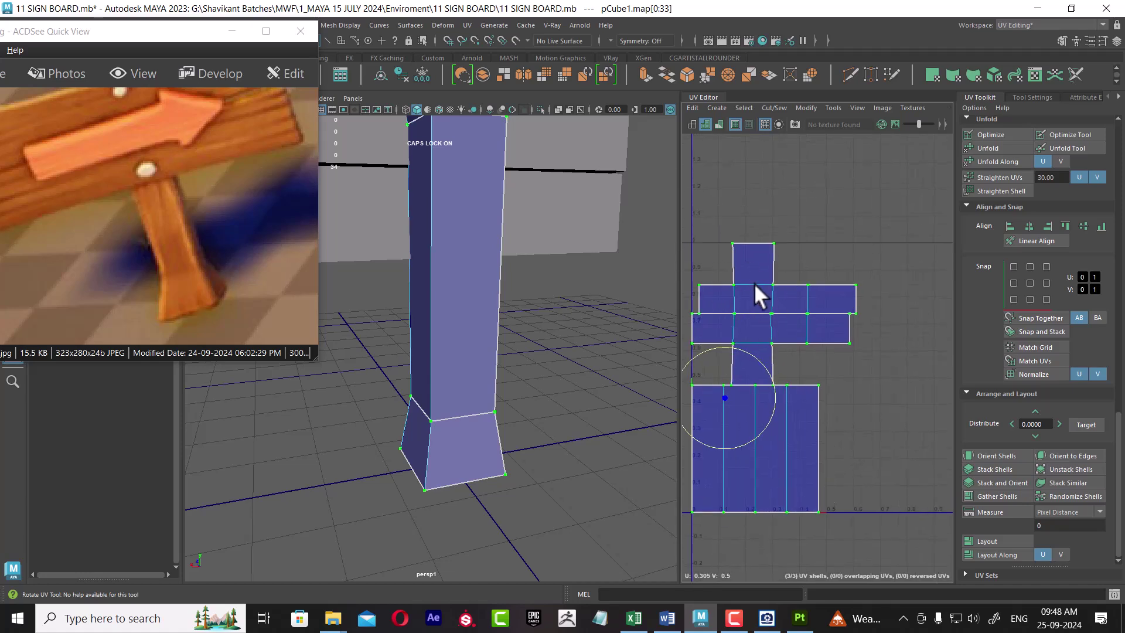
scroll(760, 307, up, 1)
scroll(783, 313, up, 1)
scroll(799, 330, up, 1)
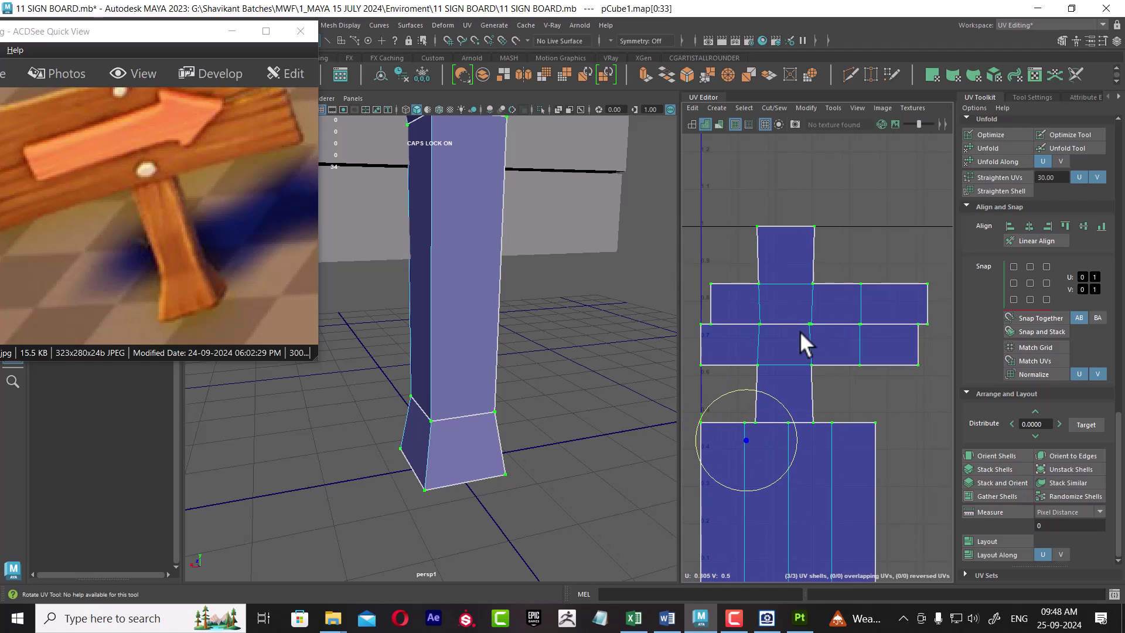
right_drag(800, 330, 788, 207)
click(778, 363)
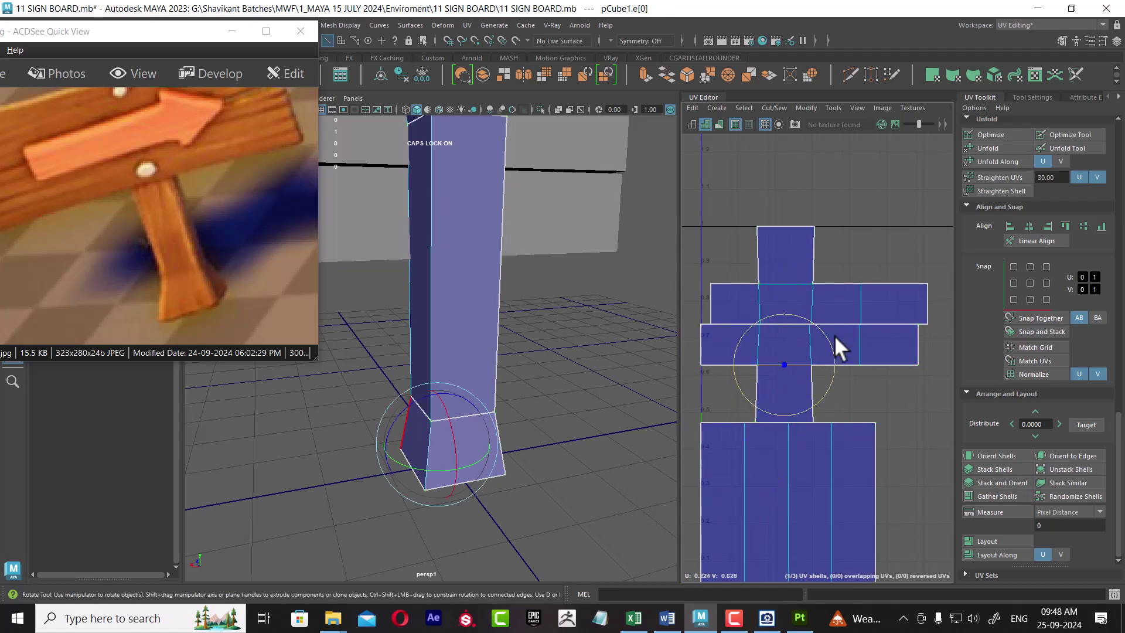
right_drag(838, 346, 857, 299)
Step: Move the newly cut base shell up beside the top shell
key(w)
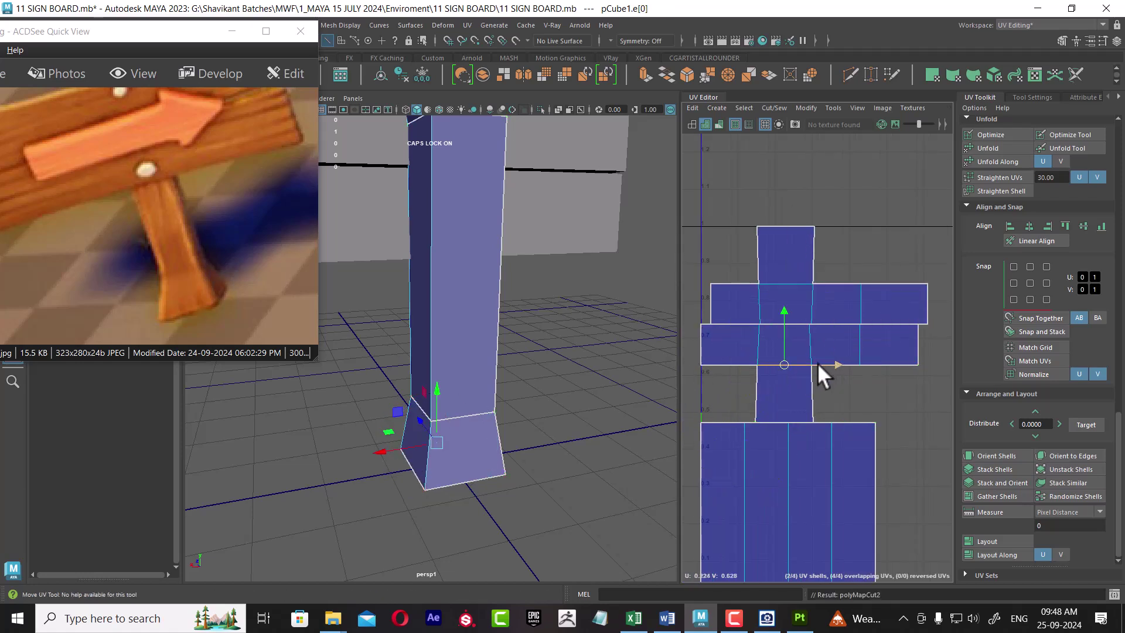
right_drag(818, 367, 813, 425)
click(812, 419)
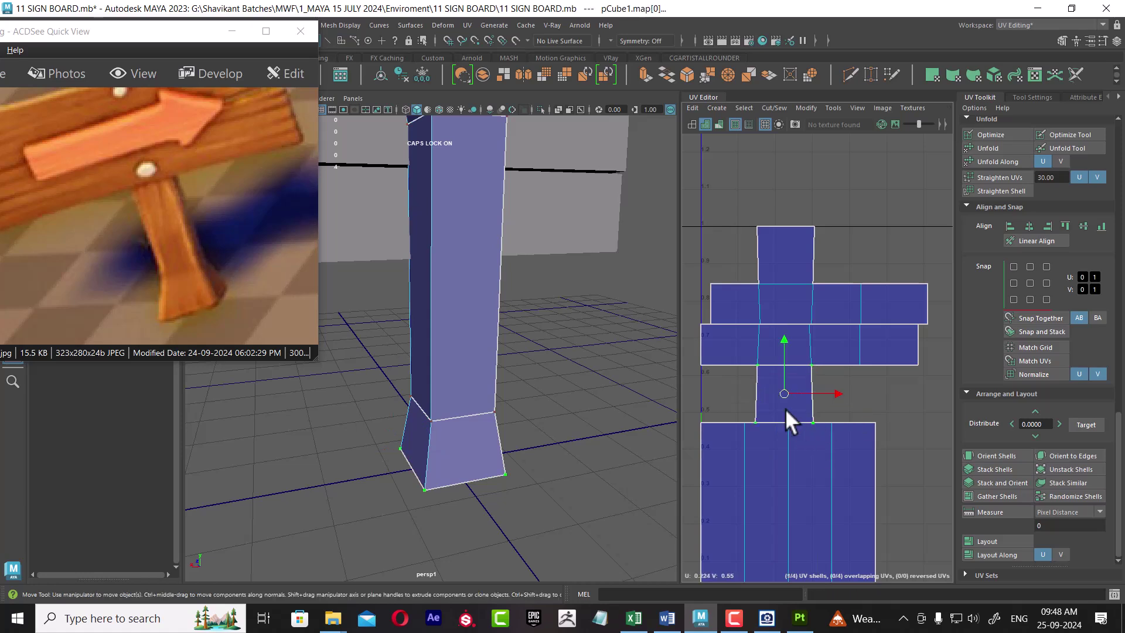
drag(784, 393, 848, 251)
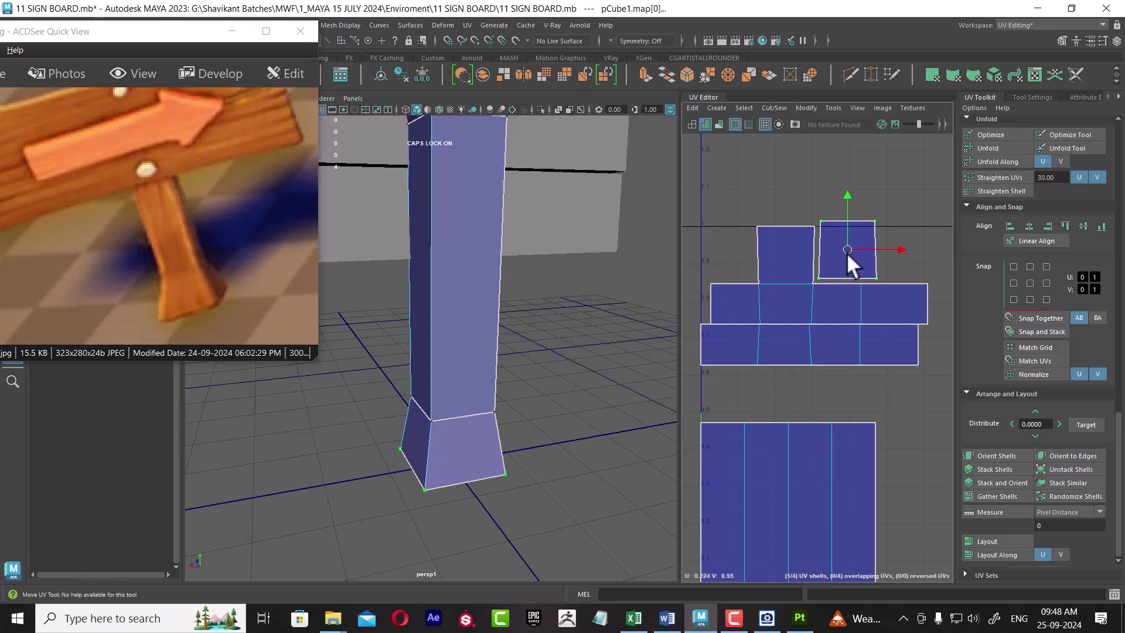
Step: Select the left top shell's bottom edge and convert it to a UV selection
mouse_move(815, 284)
right_down()
mouse_move(785, 293)
mouse_move(802, 248)
right_up()
click(777, 282)
drag(862, 203, 798, 240)
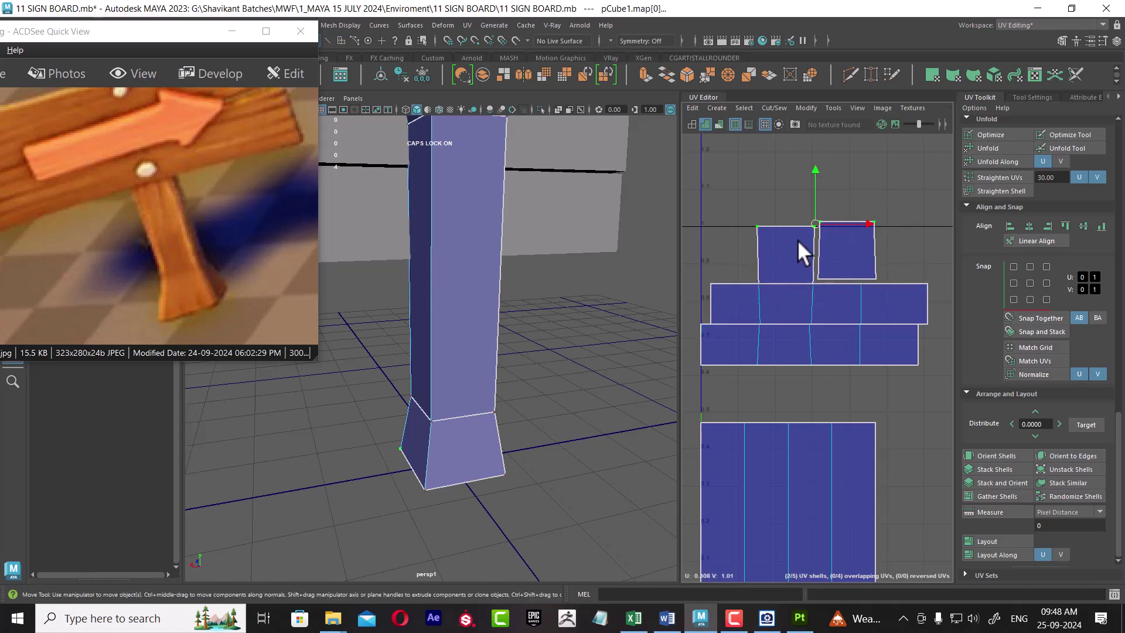
right_drag(797, 240, 871, 296)
right_drag(802, 242, 663, 257)
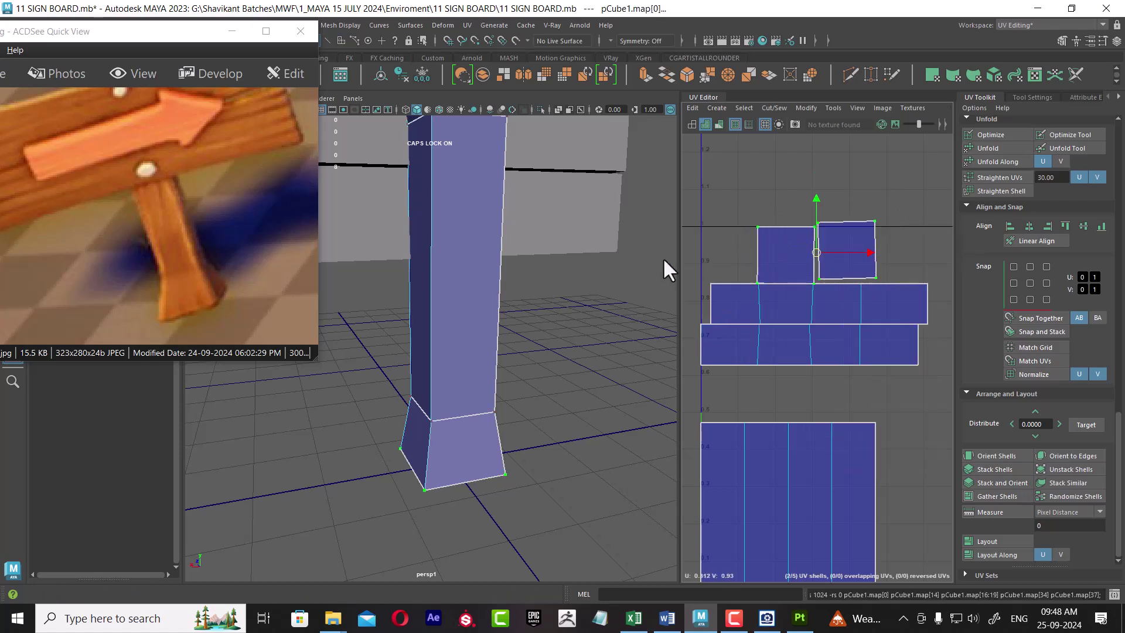
Step: Select all pillar UVs and lay out the five shells in 0–1 space
scroll(862, 292, down, 2)
drag(709, 191, 924, 574)
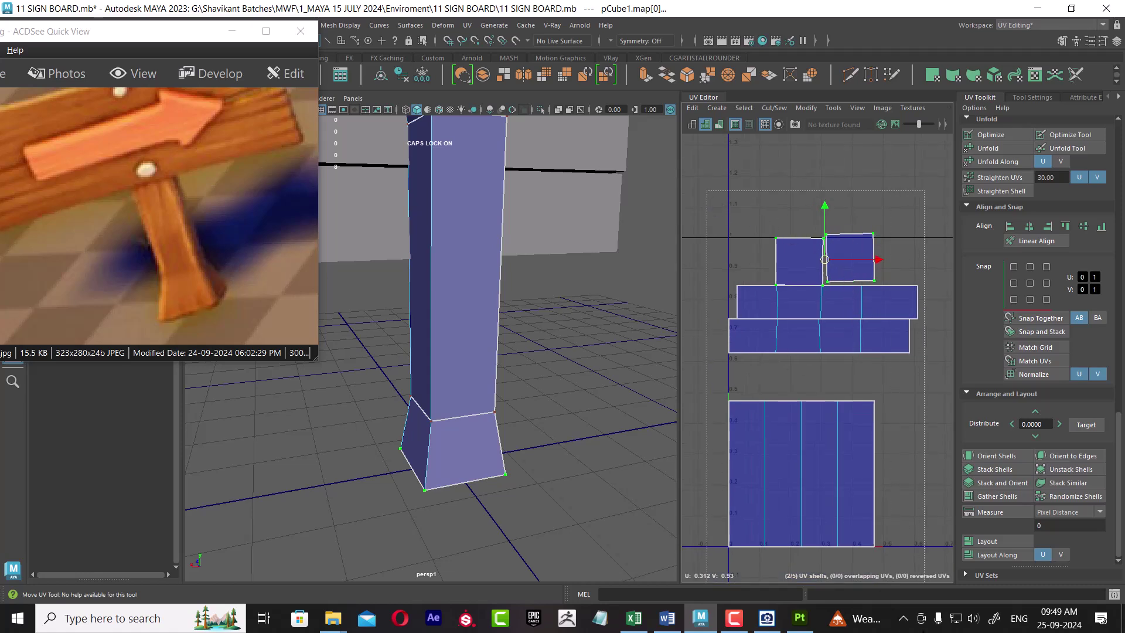
shift+right_drag(815, 278, 671, 336)
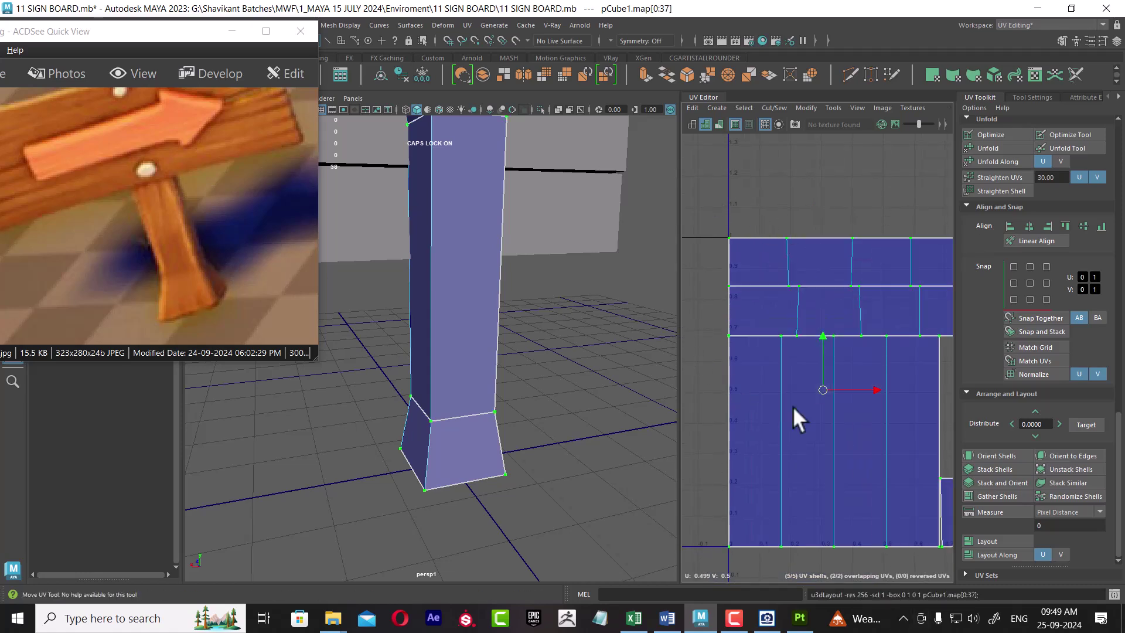
scroll(694, 342, down, 2)
scroll(824, 354, up, 1)
scroll(825, 387, up, 1)
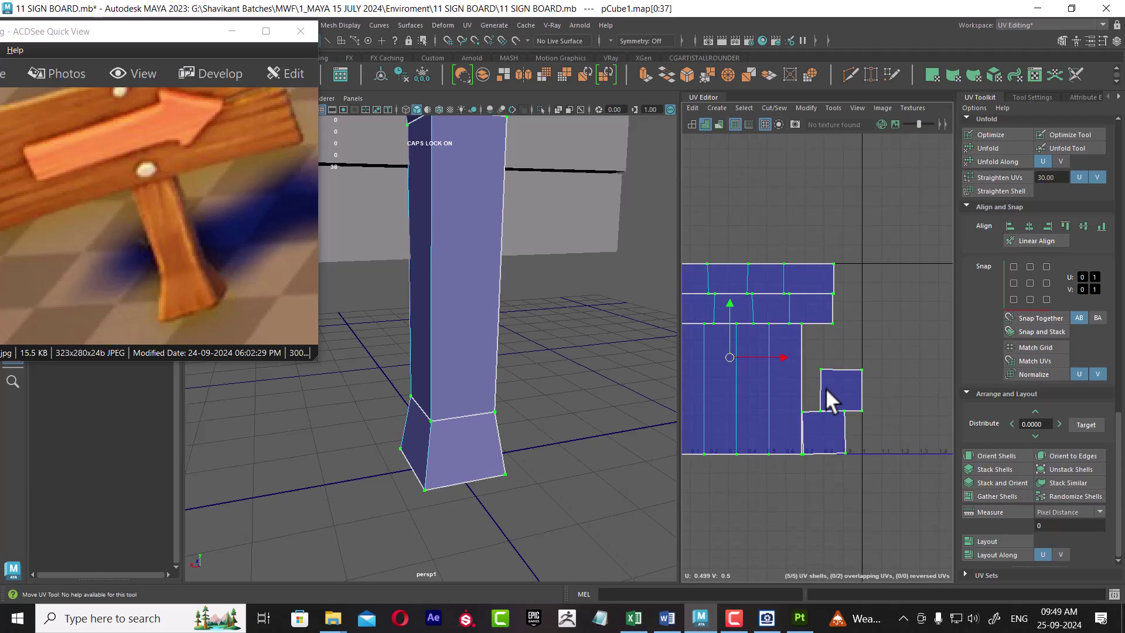
alt+right_drag(658, 391, 472, 332)
Step: Select the horizontal sign plank and give it an automatic UV projection
key(F8)
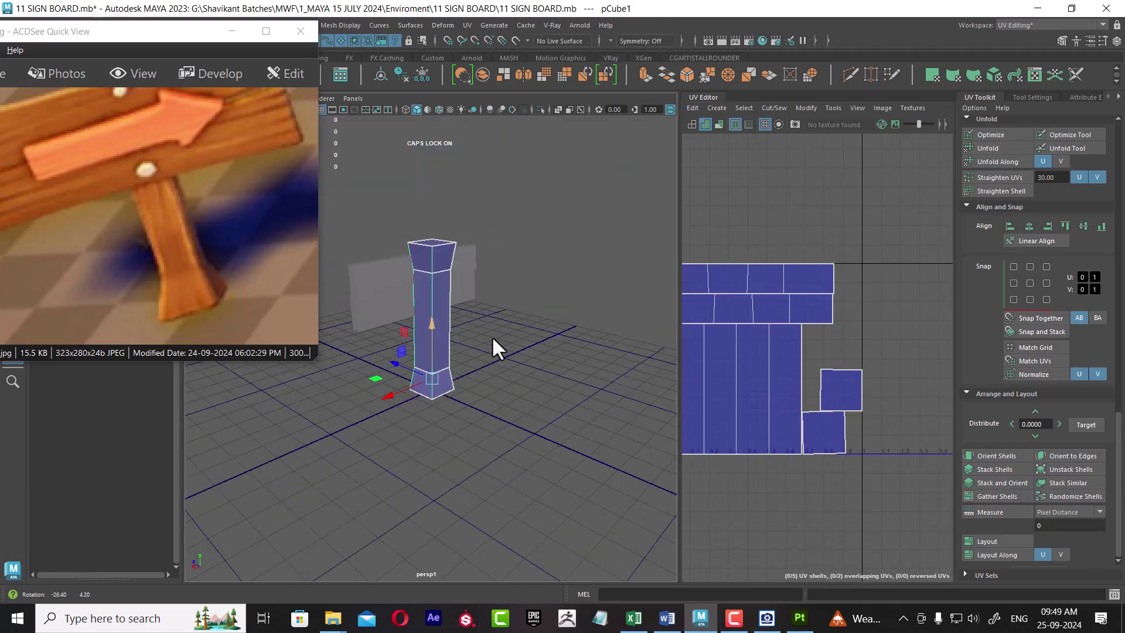
mouse_move(492, 335)
alt+mouse_down()
mouse_move(444, 372)
mouse_move(519, 377)
mouse_move(506, 329)
alt+mouse_up()
click(506, 329)
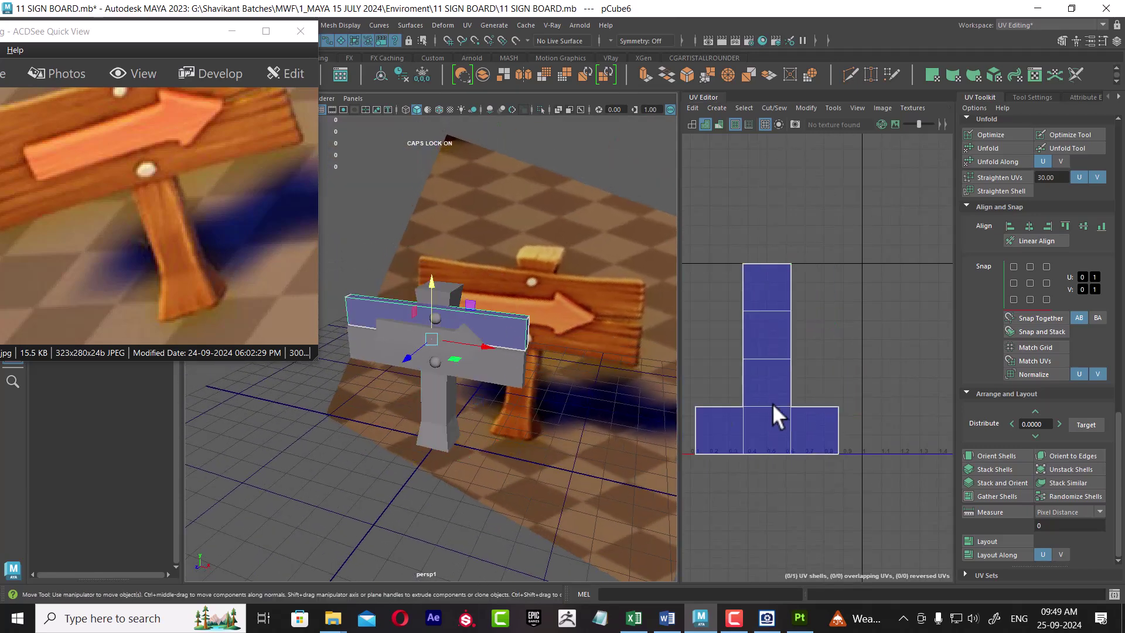
scroll(773, 403, down, 1)
scroll(1026, 387, up, 3)
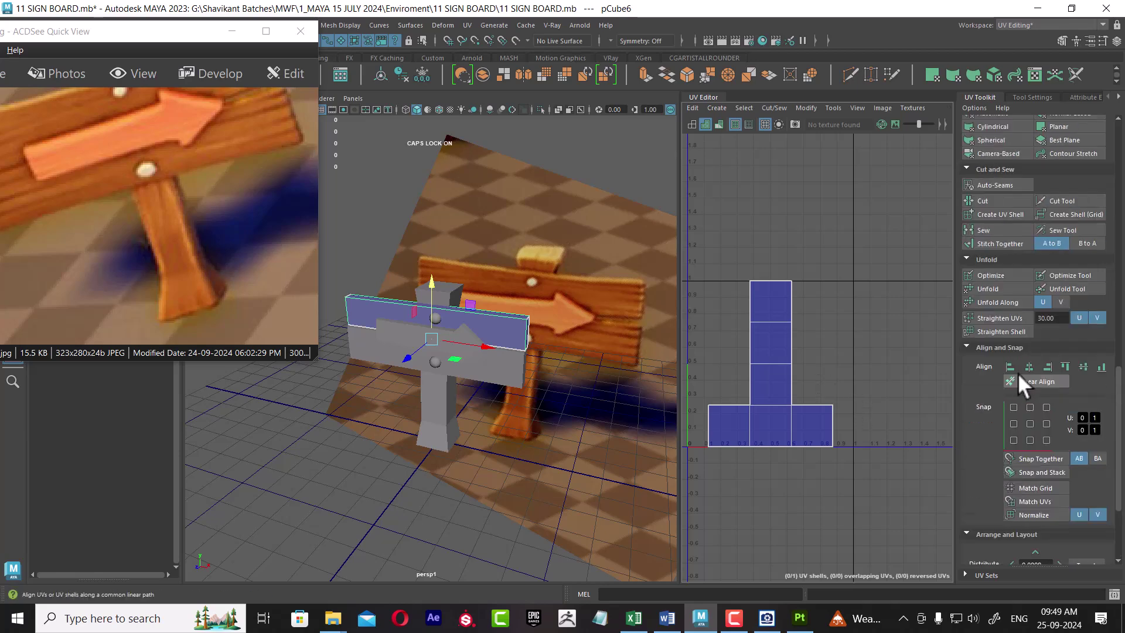
scroll(1022, 271, up, 2)
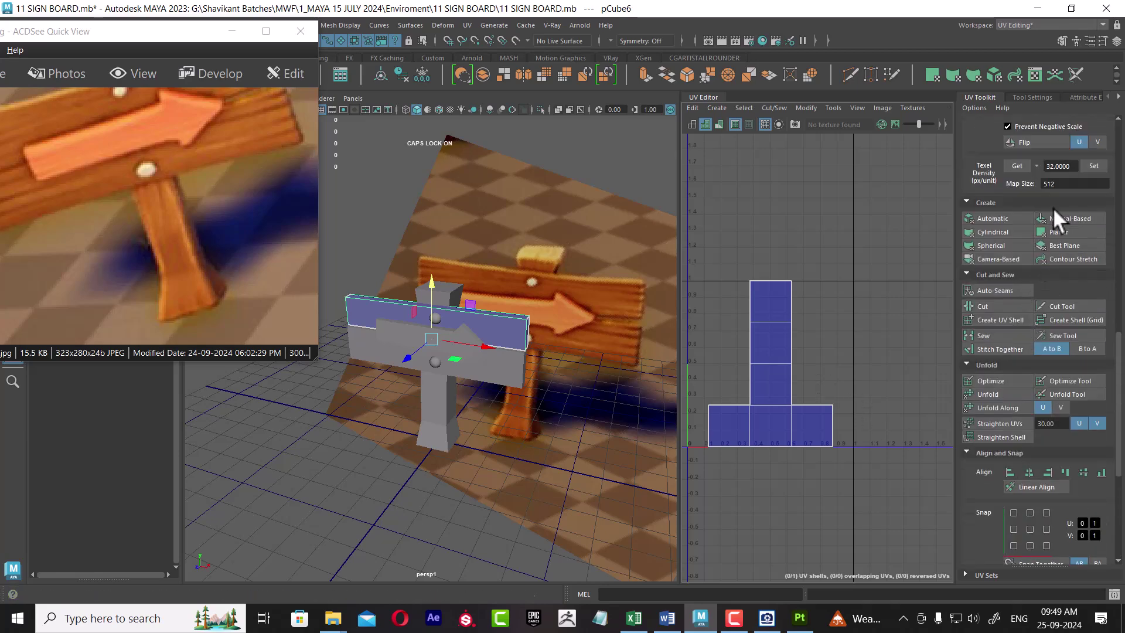
click(1009, 216)
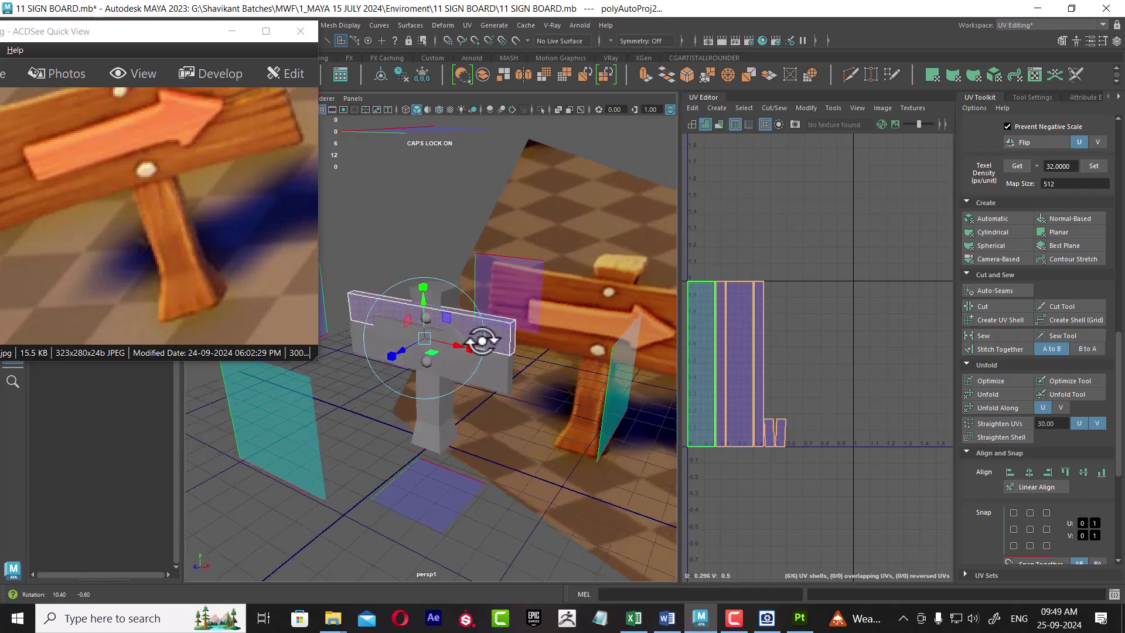
Step: Sew the plank's side strips together into one wide shell
alt+drag(477, 340, 547, 359)
right_drag(547, 360, 531, 328)
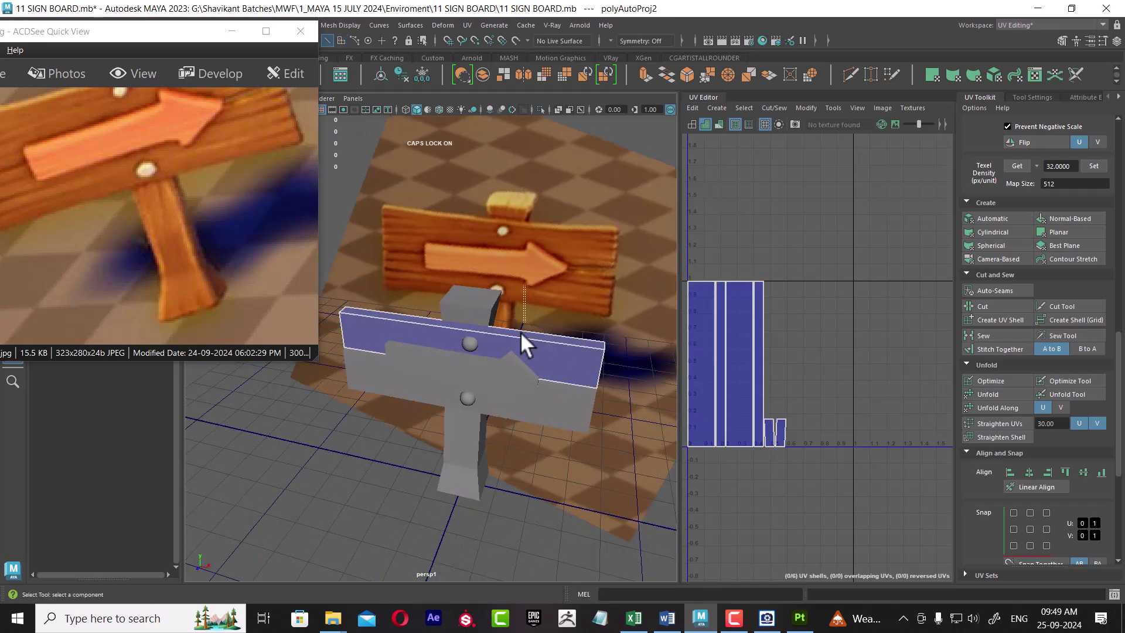
click(556, 434)
key(f)
alt+drag(441, 356, 410, 371)
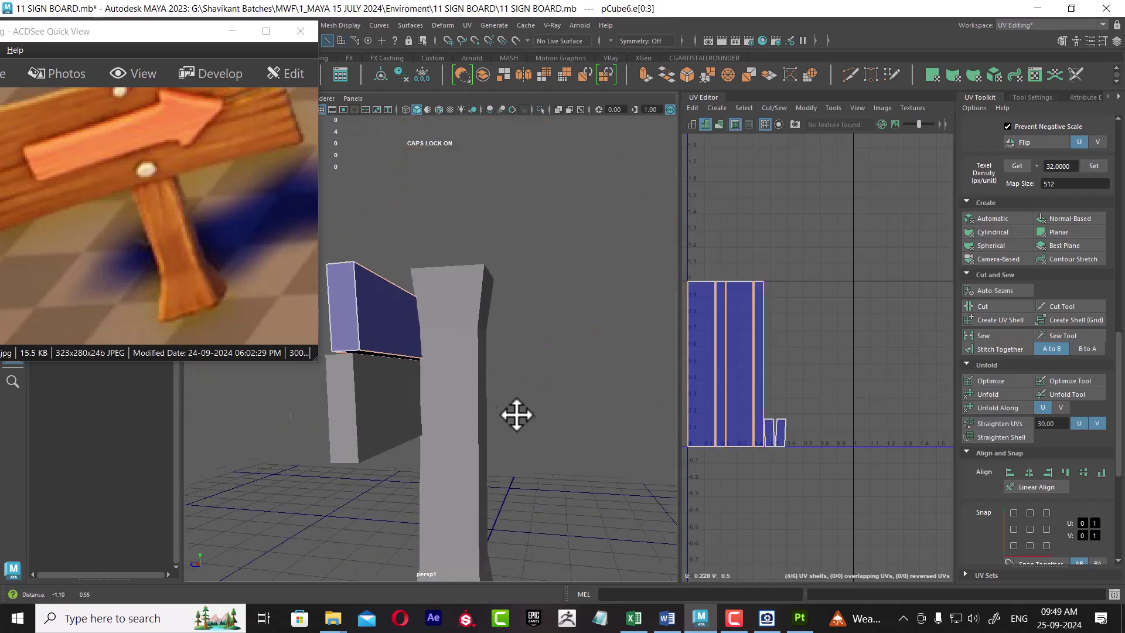
ctrl+click(410, 362)
shift+right_drag(855, 418, 837, 239)
Step: Move and Sew the plank's small lower piece onto the main shell
click(812, 301)
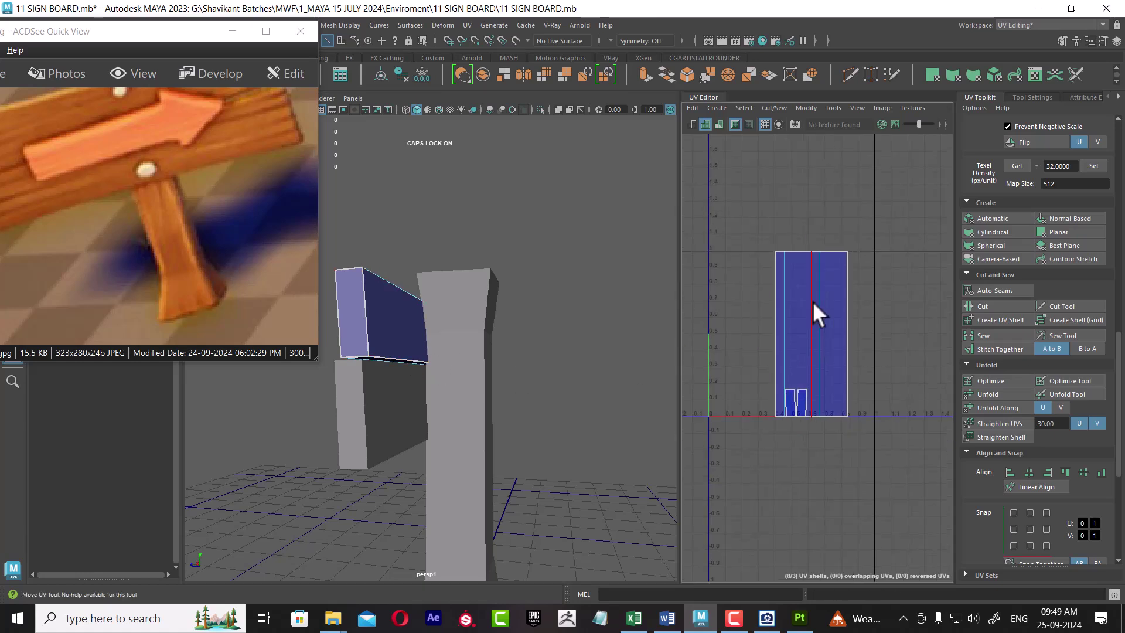
key(w)
click(798, 460)
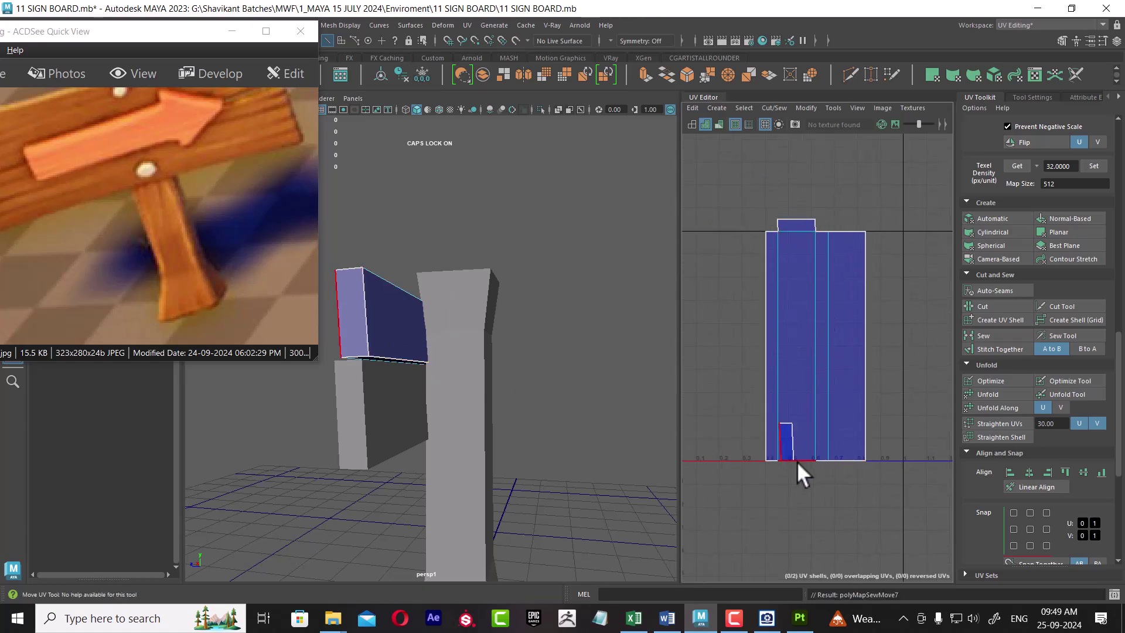
shift+right_drag(801, 460, 845, 211)
scroll(833, 306, down, 3)
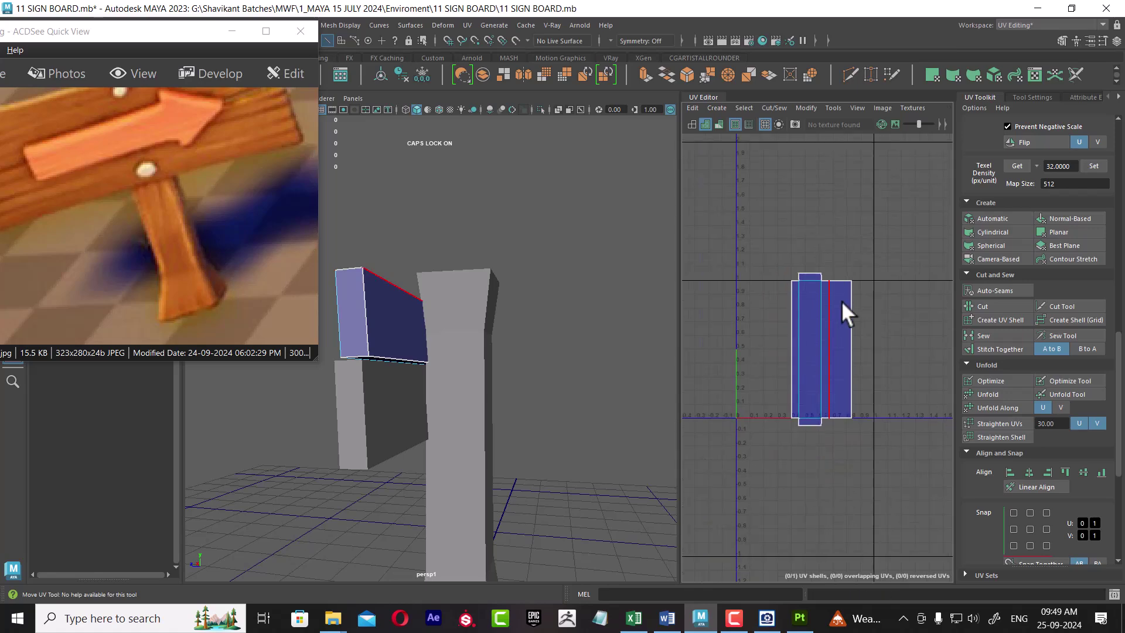
Step: Select the lower board piece and apply an automatic UV projection
alt+drag(436, 346, 456, 369)
right_drag(456, 369, 608, 269)
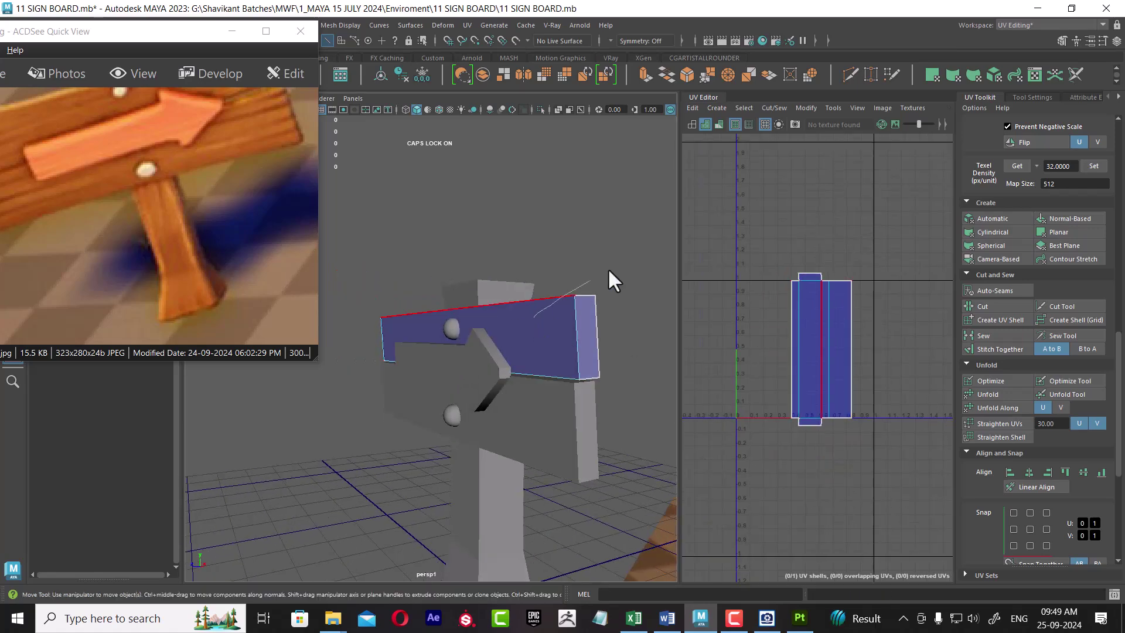
click(582, 398)
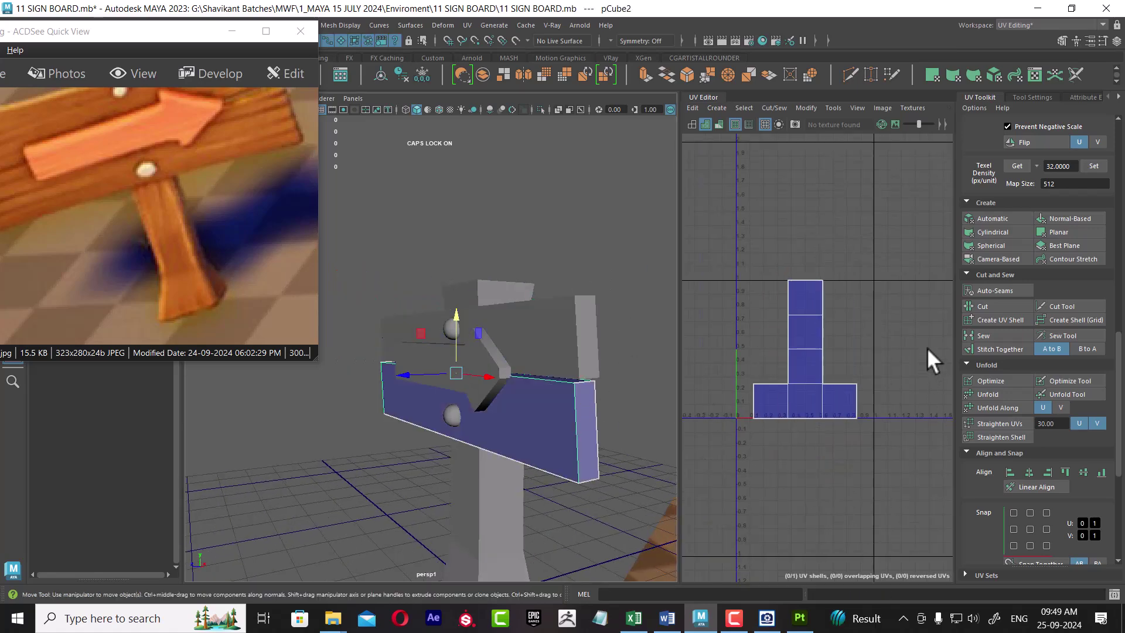
click(1005, 217)
Step: Sew the lower board's strip shell onto its main shell
right_drag(861, 367, 899, 231)
click(729, 364)
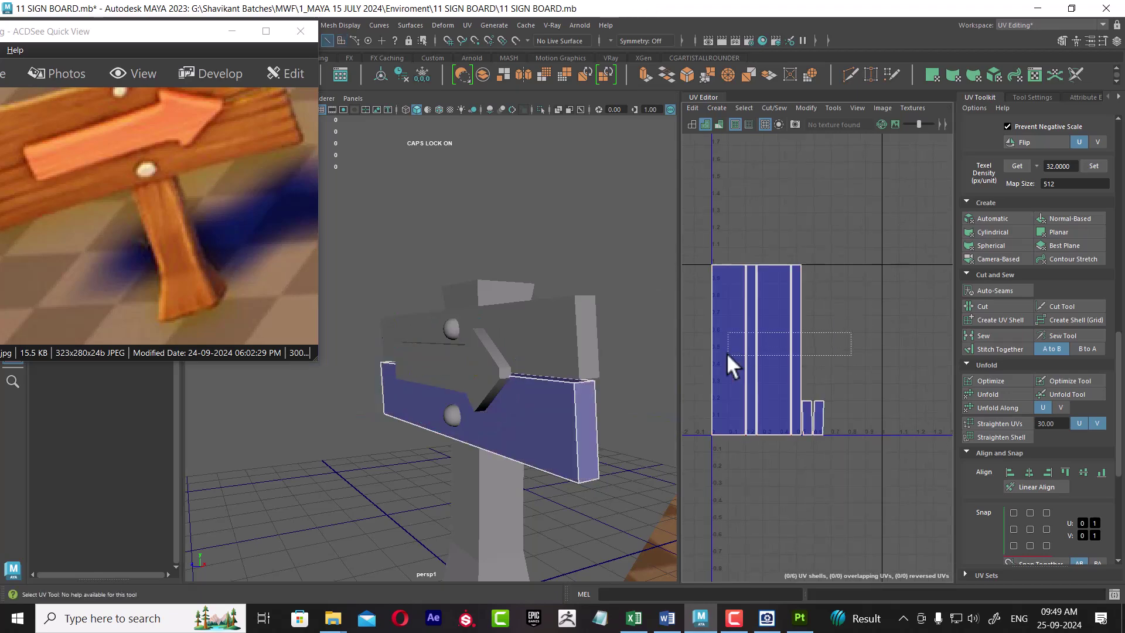
mouse_move(648, 374)
alt+mouse_down()
mouse_move(485, 430)
mouse_move(501, 422)
mouse_move(420, 396)
mouse_move(419, 410)
alt+mouse_up()
click(378, 408)
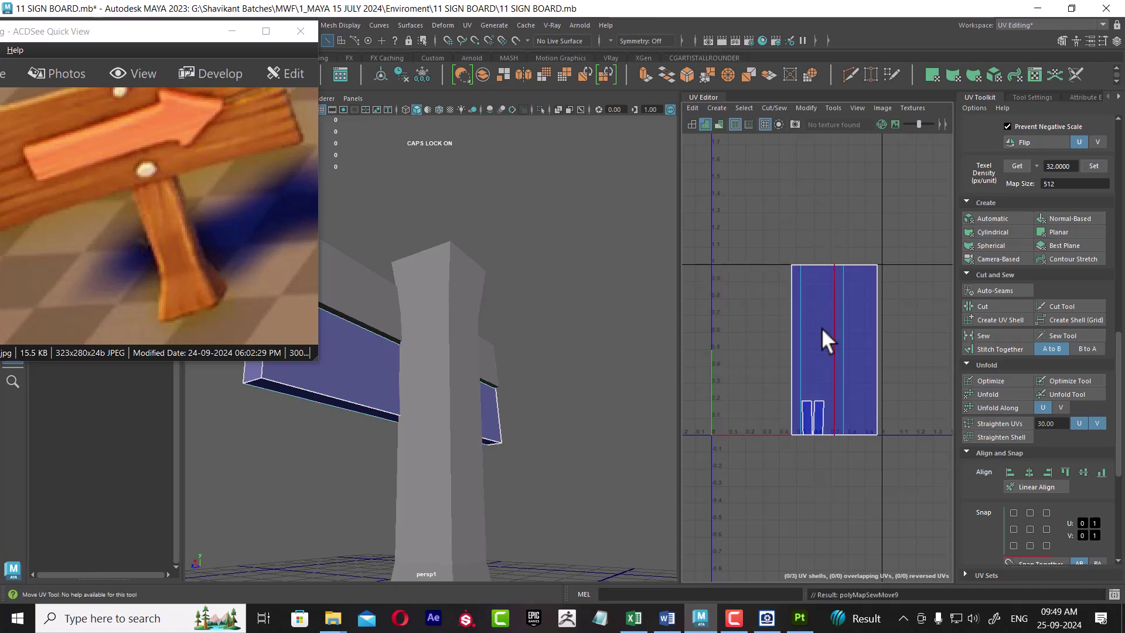
key(w)
shift+right_drag(822, 285, 833, 408)
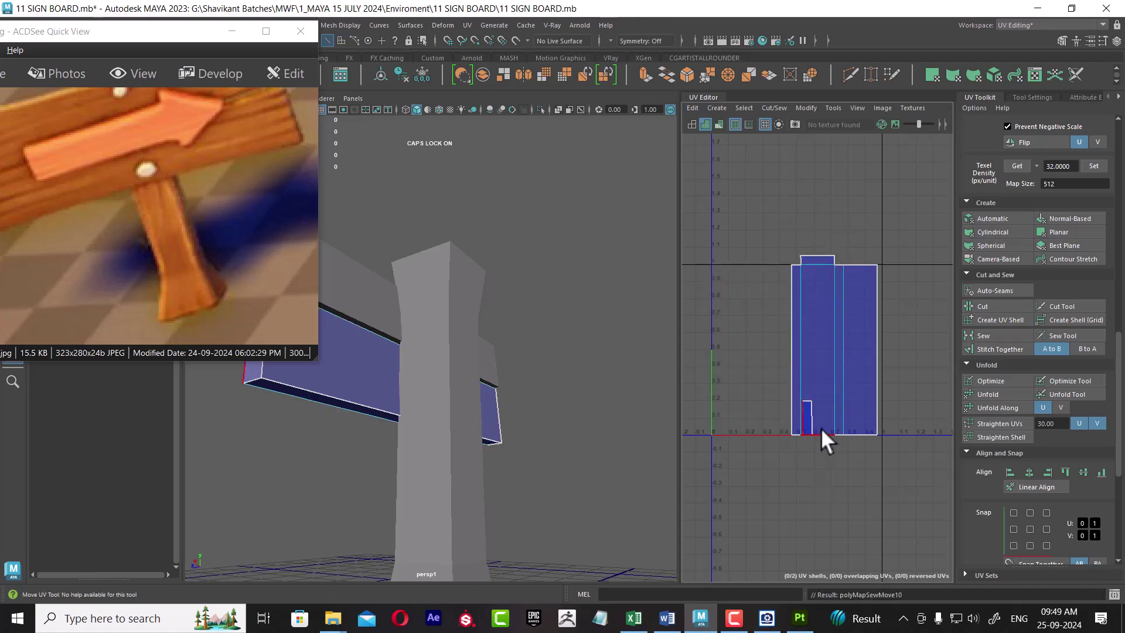
Step: Select the arrow panel's faces and apply an automatic UV projection
mouse_move(674, 381)
alt+mouse_down()
mouse_move(635, 393)
mouse_move(494, 336)
mouse_move(469, 388)
mouse_move(473, 374)
alt+mouse_up()
right_drag(460, 275, 553, 243)
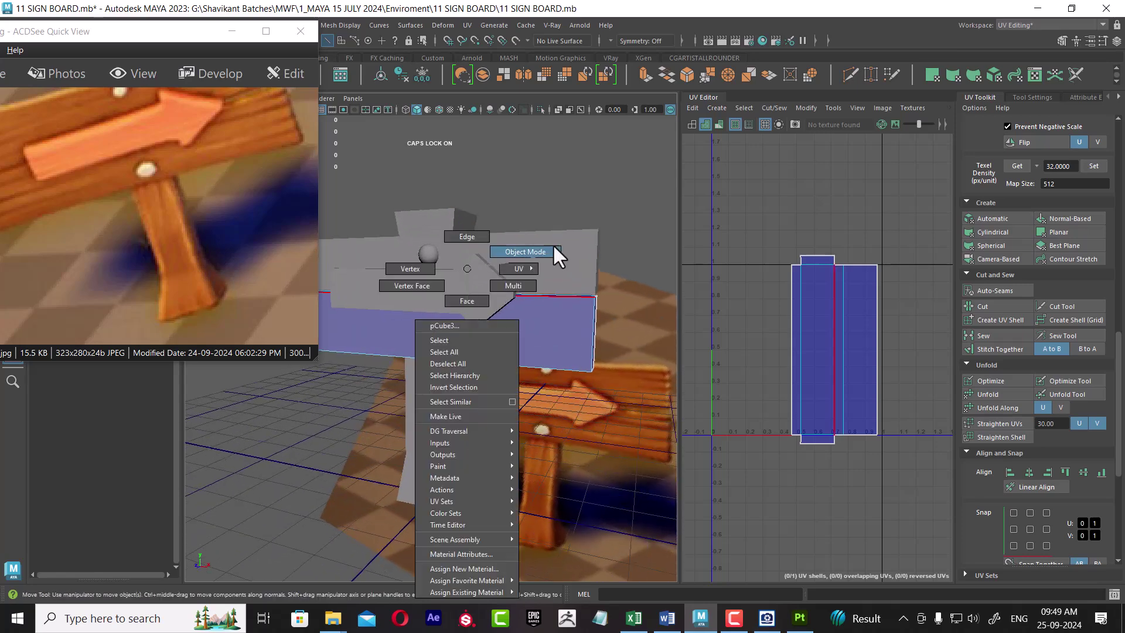
click(502, 282)
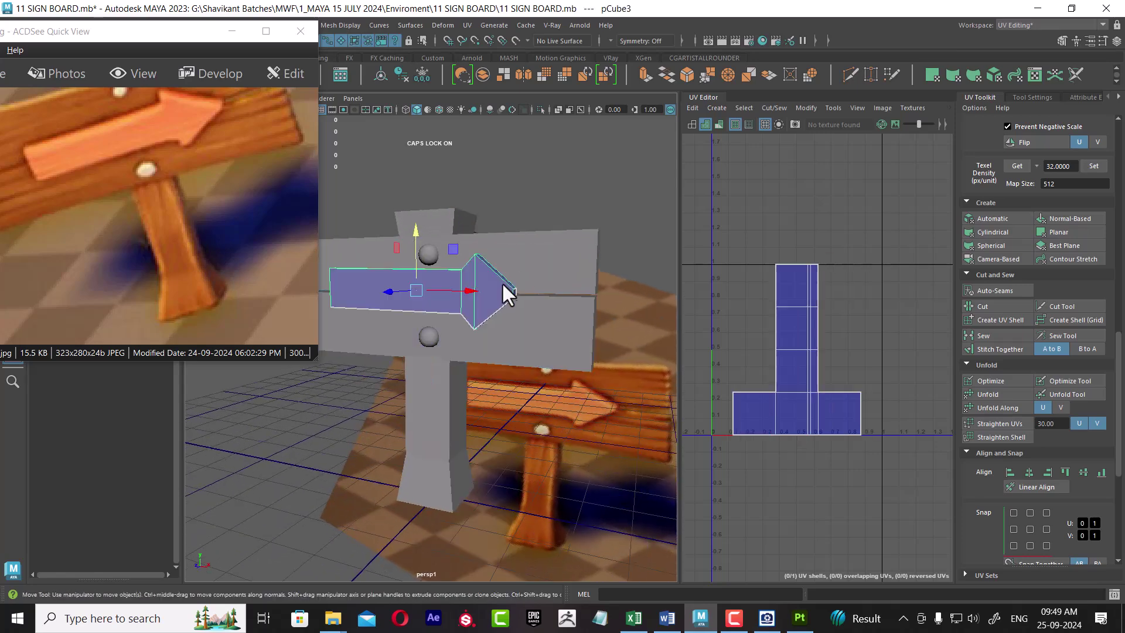
click(1008, 219)
scroll(844, 275, up, 1)
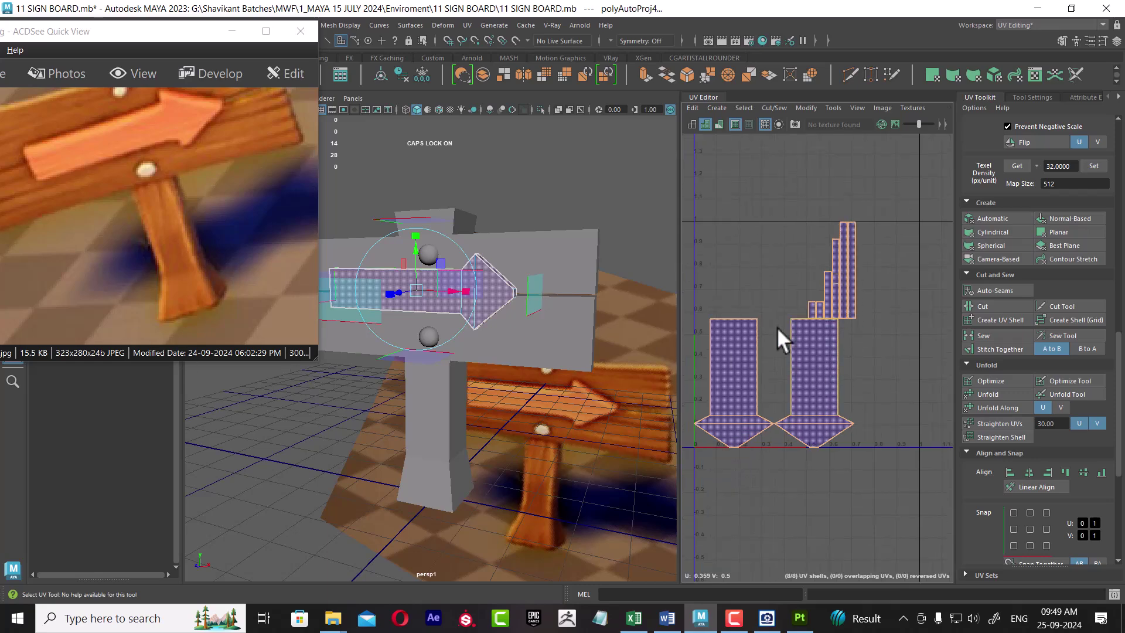
Step: Try sewing a thin strip onto the left arrow shell, then undo it
drag(786, 321, 851, 196)
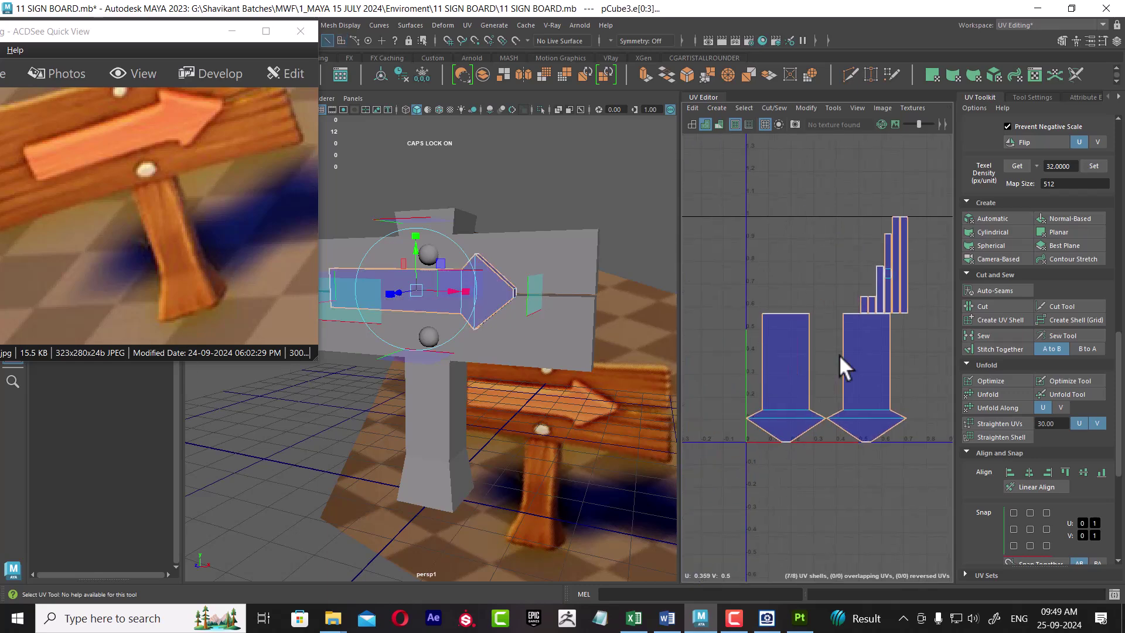
click(828, 365)
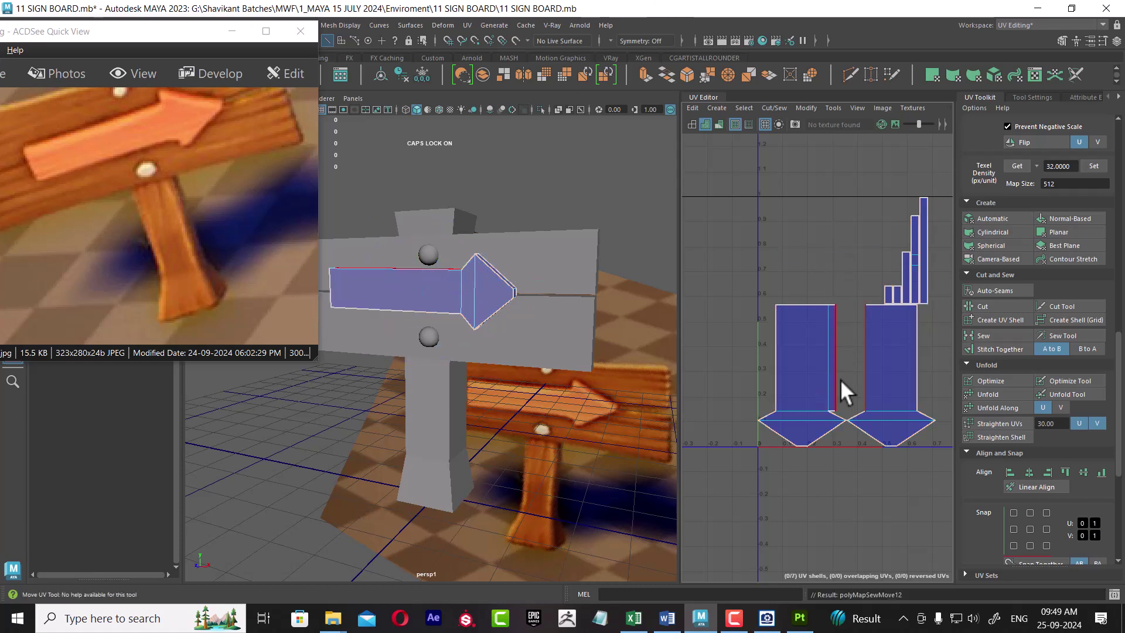
key(w)
shift+right_drag(763, 363, 765, 241)
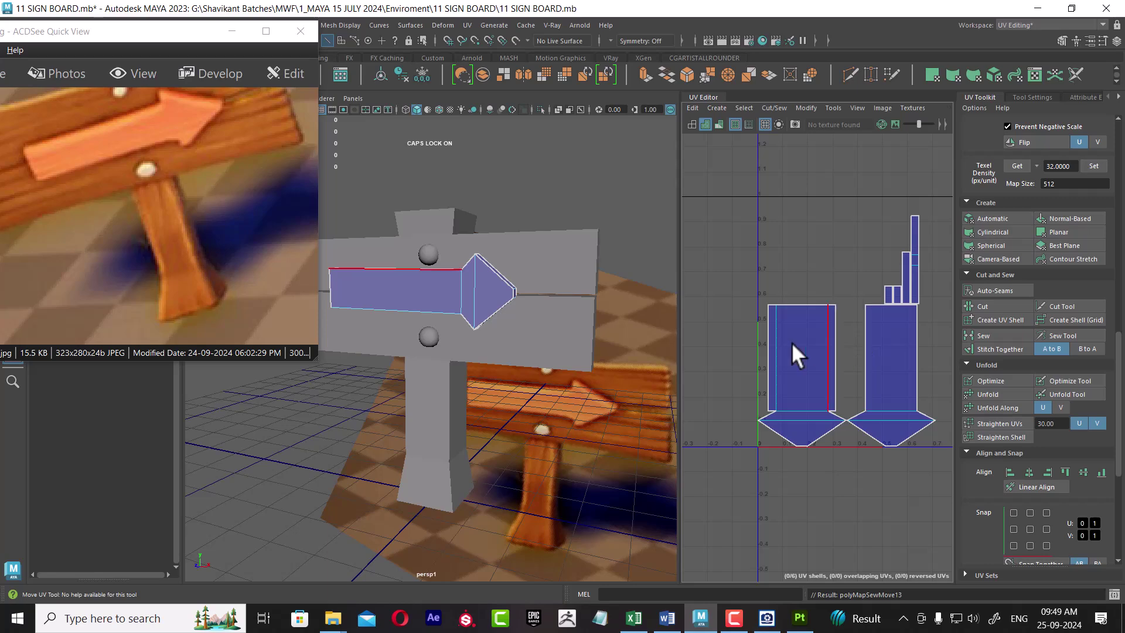
mouse_move(514, 326)
alt+mouse_down()
mouse_move(505, 337)
mouse_move(559, 357)
mouse_move(560, 327)
alt+mouse_up()
key(ctrl+z)
key(ctrl+z)
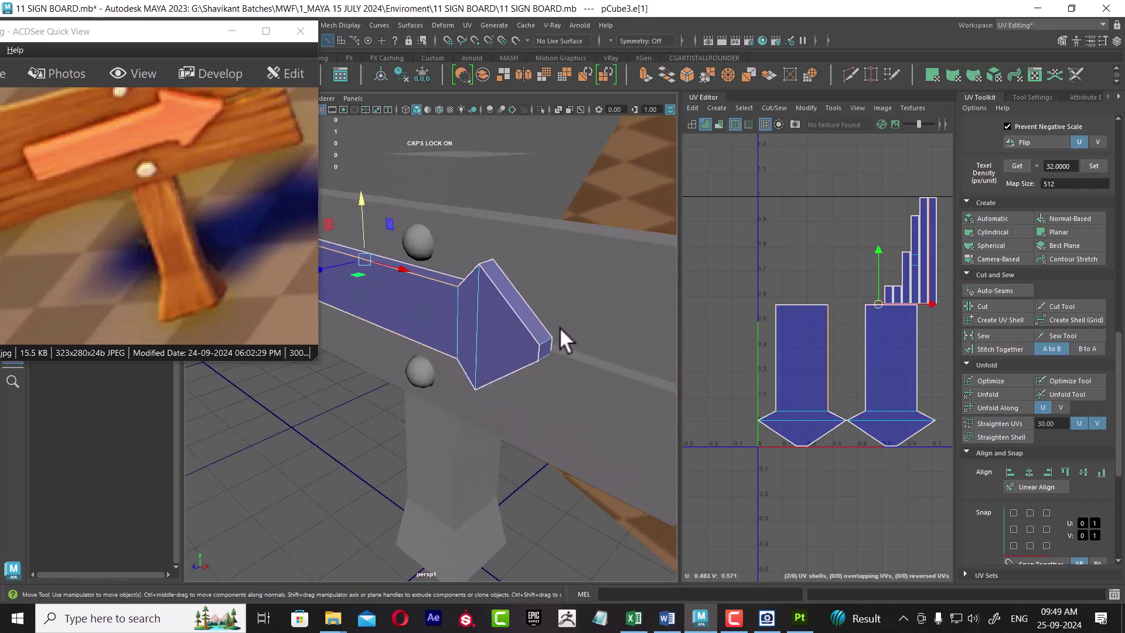
Step: Select the edge ring around the arrow, then clear the selection
click(540, 352)
ctrl+right_drag(598, 234, 449, 287)
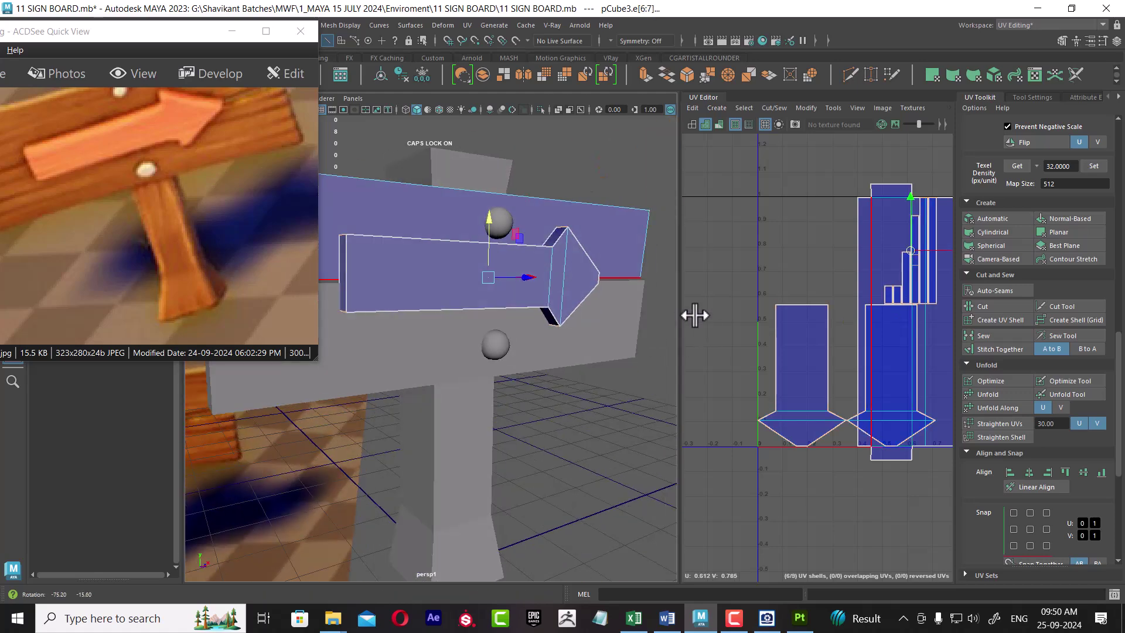
alt+drag(644, 323, 466, 340)
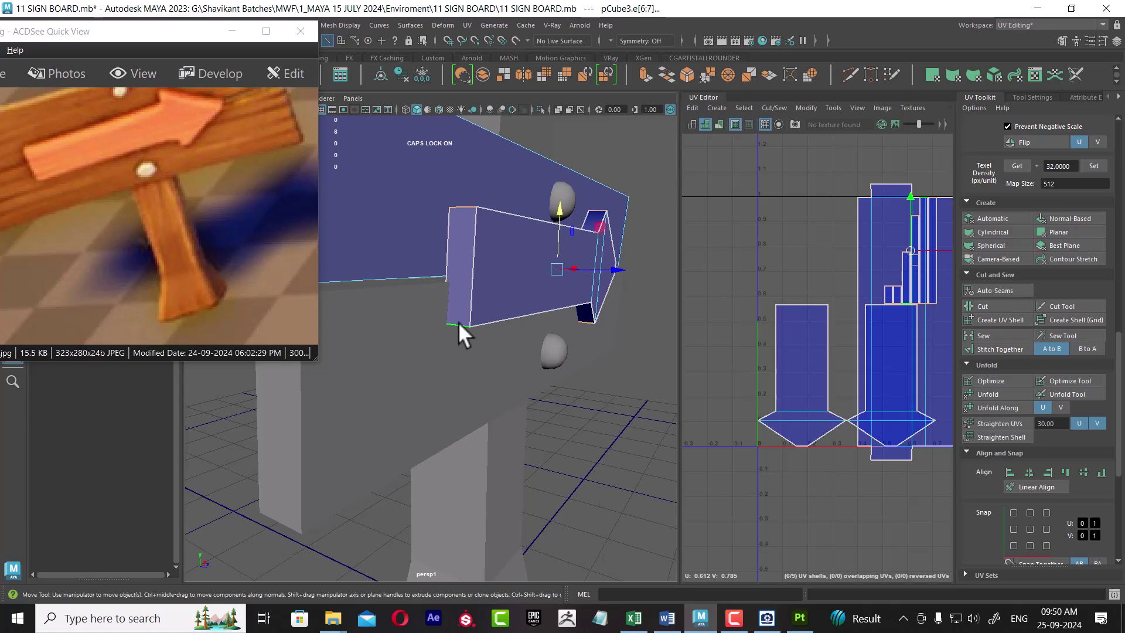
click(458, 322)
scroll(844, 340, down, 3)
Step: Select all of the arrow's UVs and lay the shells out near the origin
scroll(790, 319, down, 2)
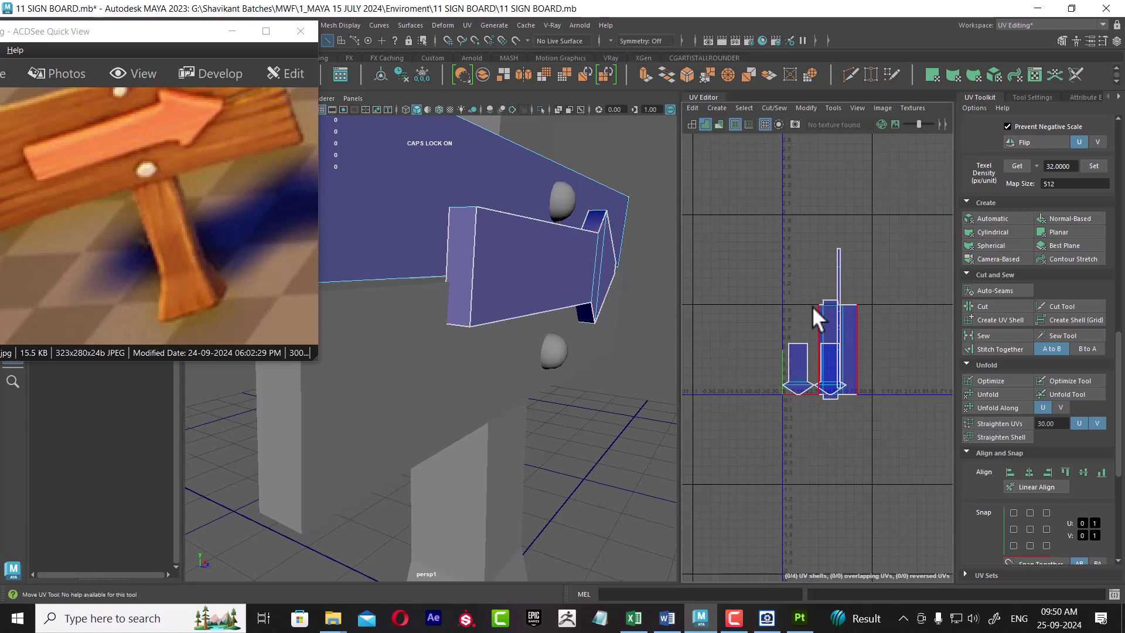
right_drag(489, 259, 563, 226)
scroll(883, 385, up, 2)
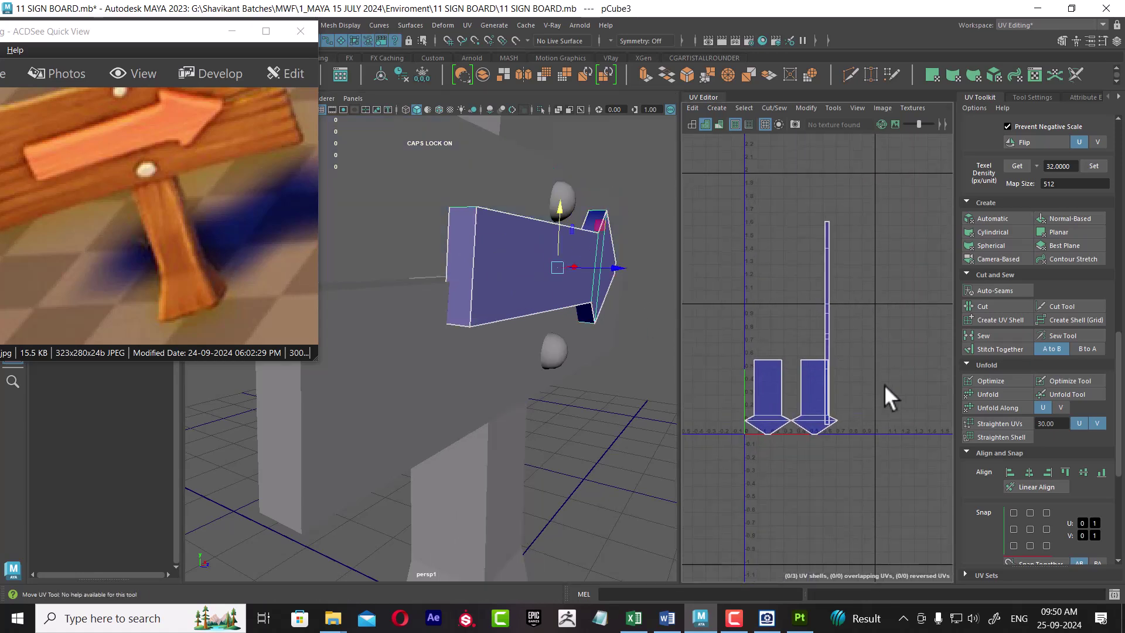
scroll(867, 332, down, 2)
right_drag(867, 331, 907, 291)
drag(801, 195, 923, 430)
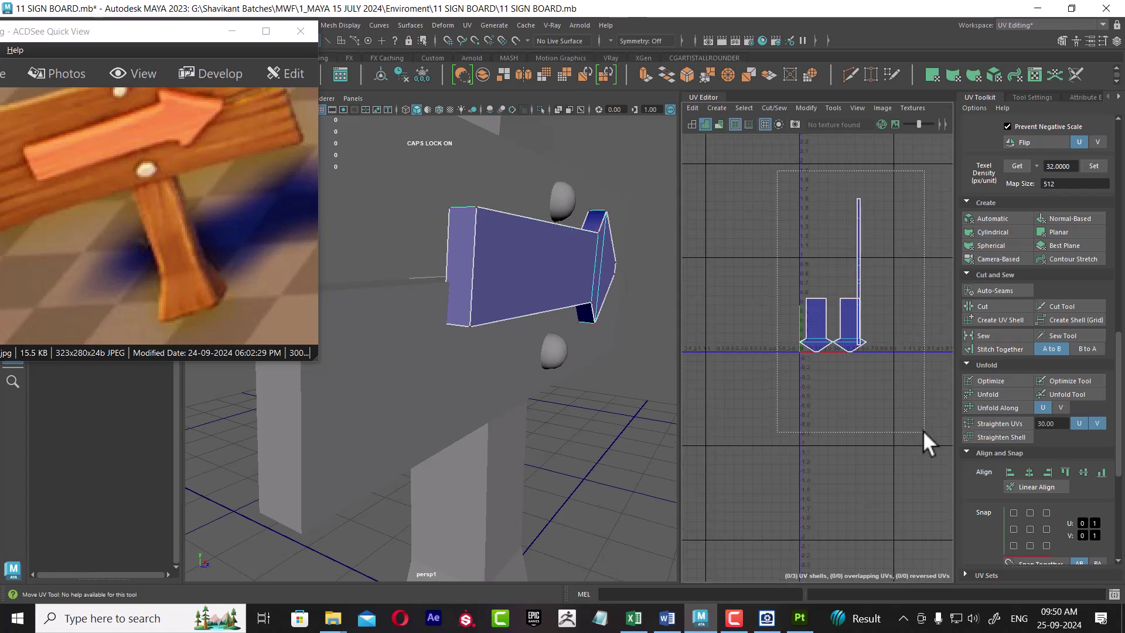
shift+right_drag(876, 246, 671, 356)
scroll(746, 319, up, 3)
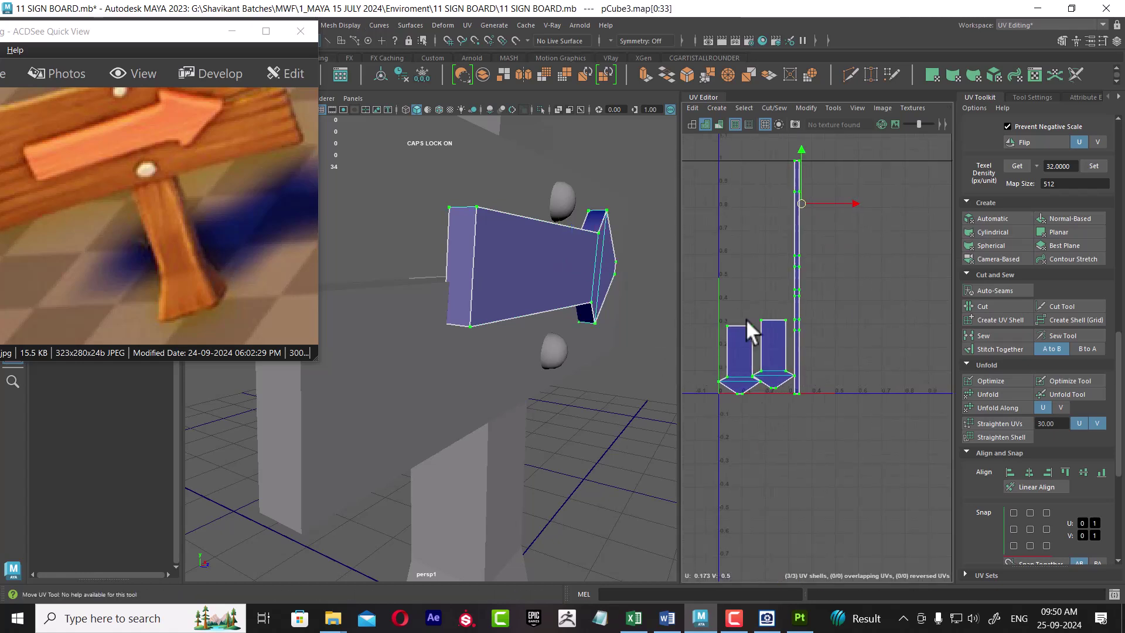
scroll(801, 387, up, 2)
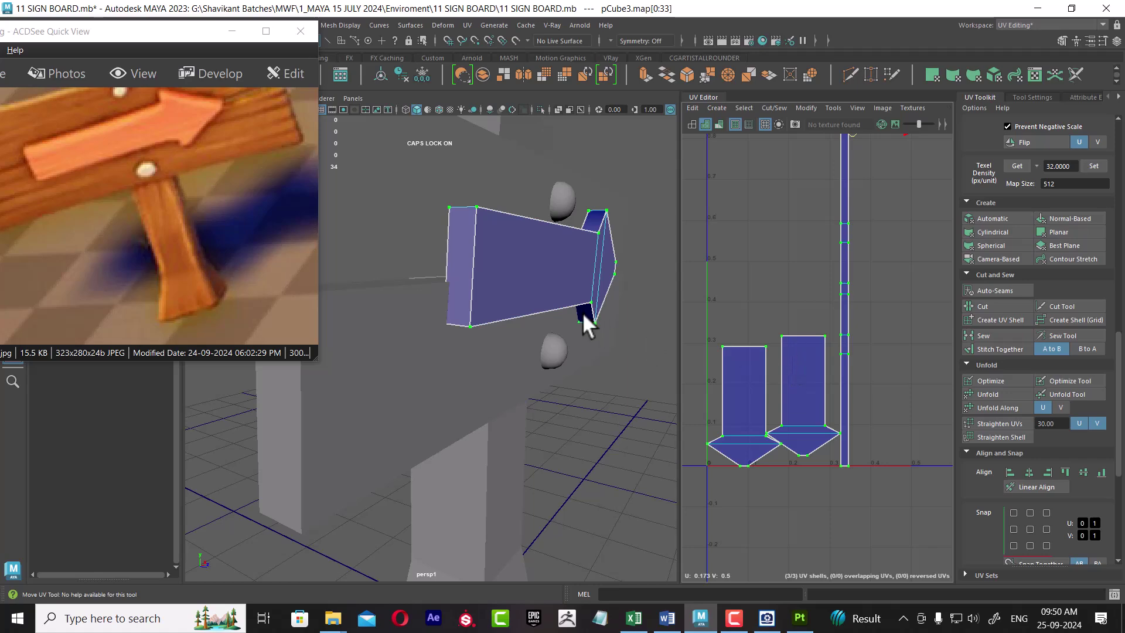
Step: Isolate the arrow plank with Hide Unselected (Alt+H)
alt+drag(582, 312, 514, 313)
drag(780, 327, 844, 198)
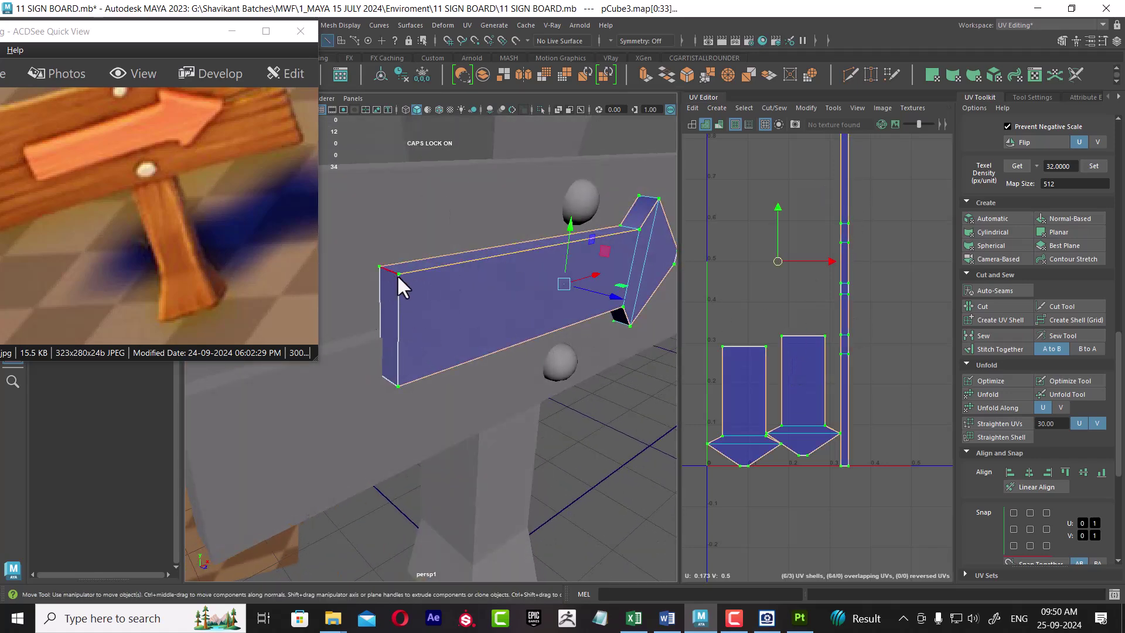
mouse_move(396, 276)
alt+mouse_down()
mouse_move(547, 314)
mouse_move(526, 307)
mouse_move(551, 329)
alt+mouse_up()
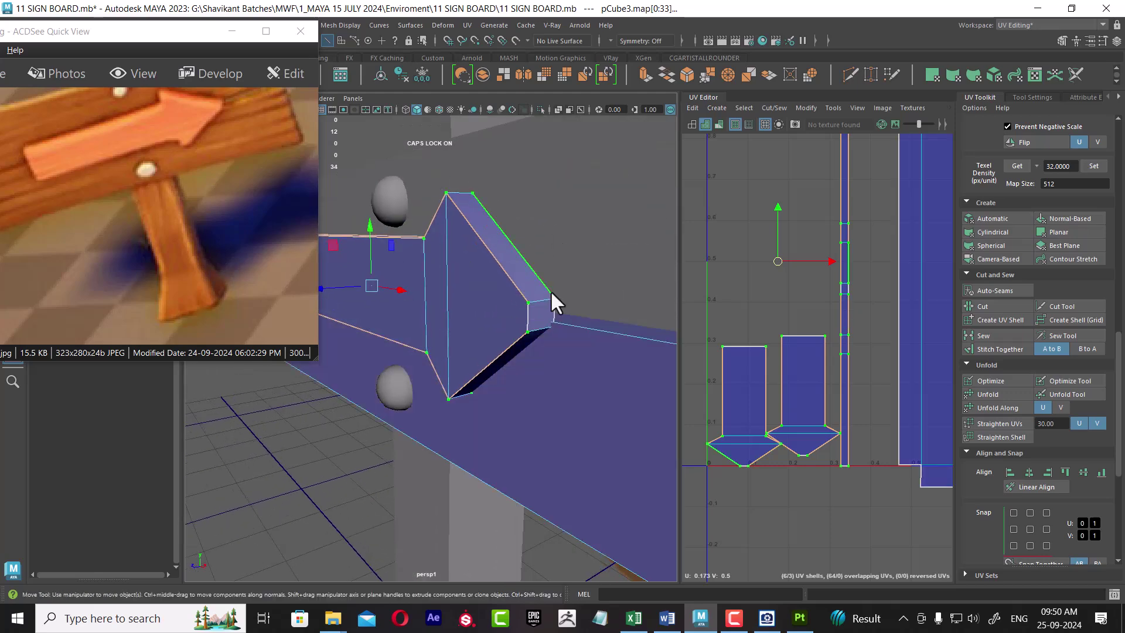
right_drag(537, 267, 527, 288)
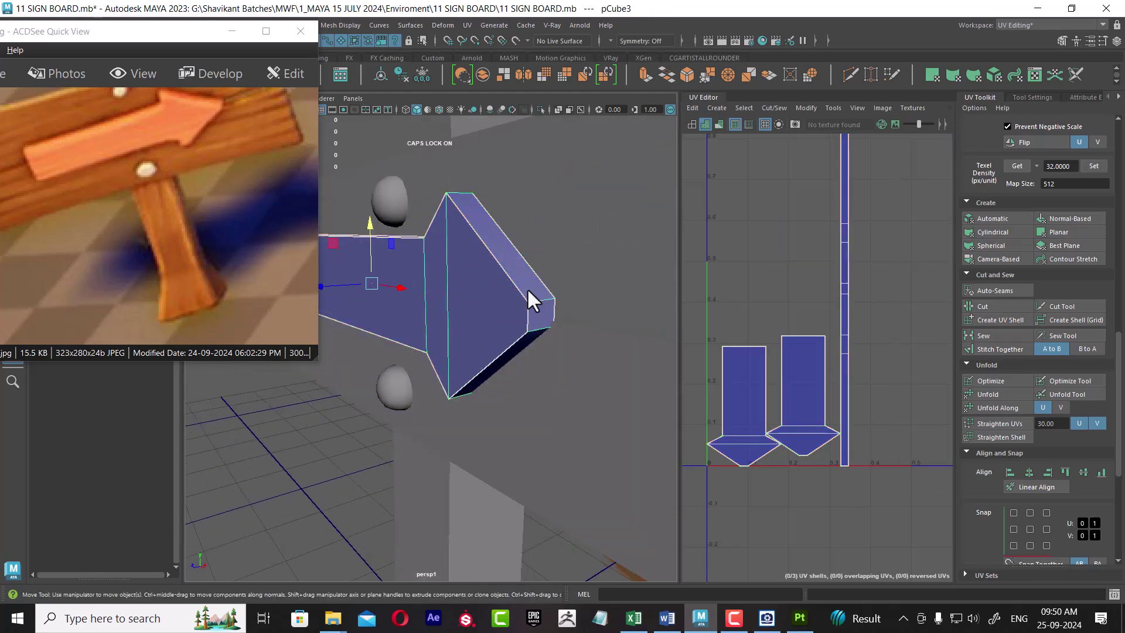
key(alt+h)
alt+drag(544, 330, 565, 309)
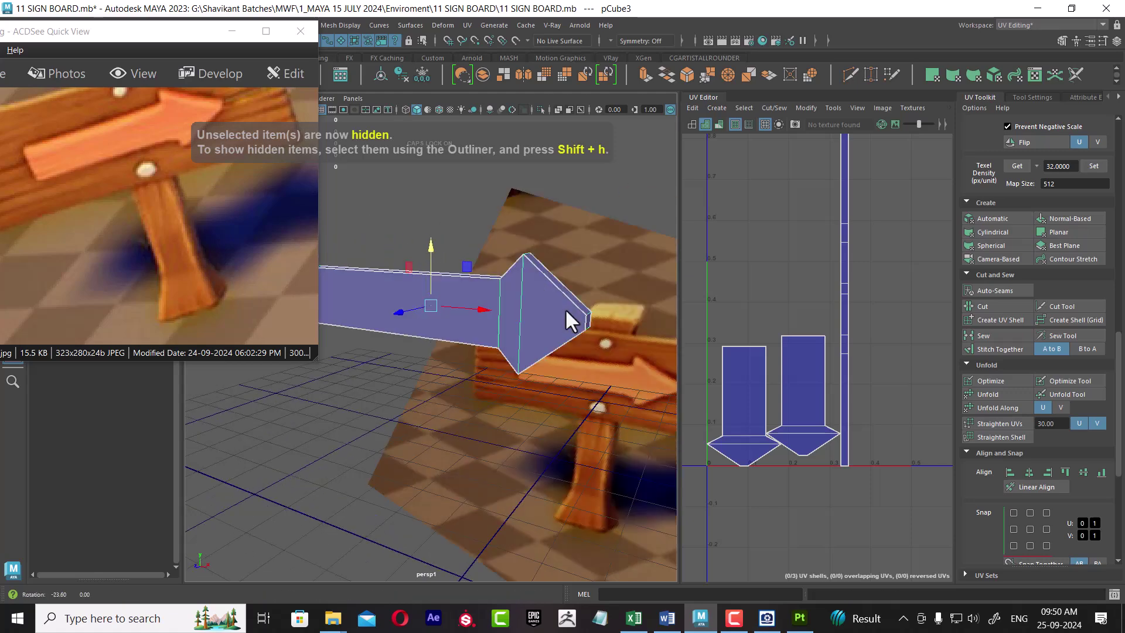
alt+drag(544, 347, 594, 338)
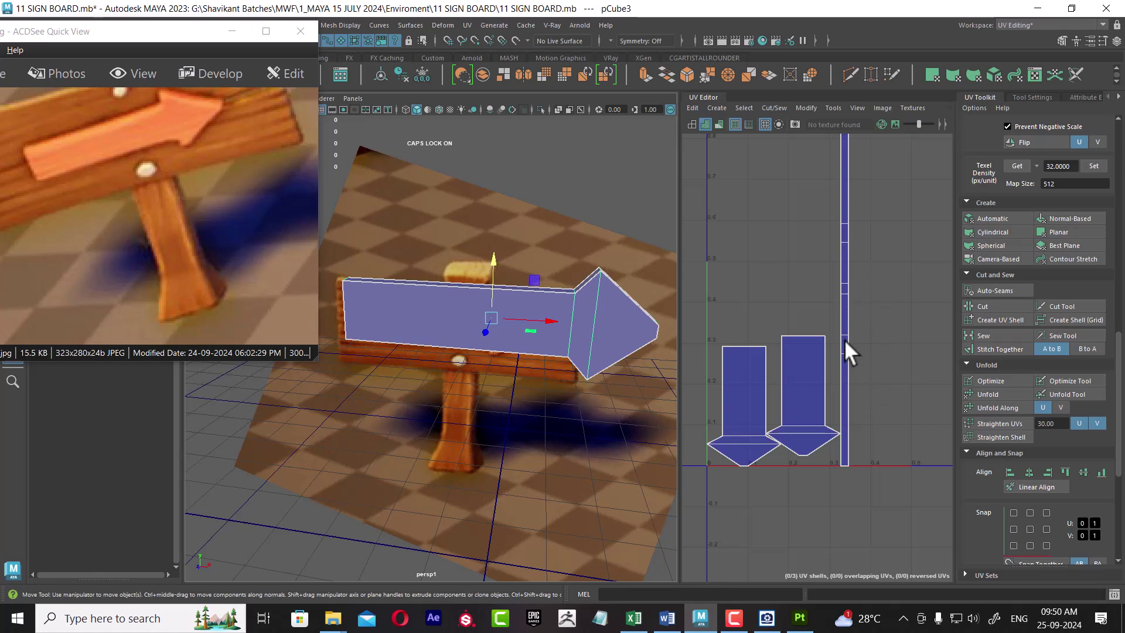
scroll(850, 358, up, 2)
Step: Cut the UVs along an edge of the arrow's thin side strip
key(F10)
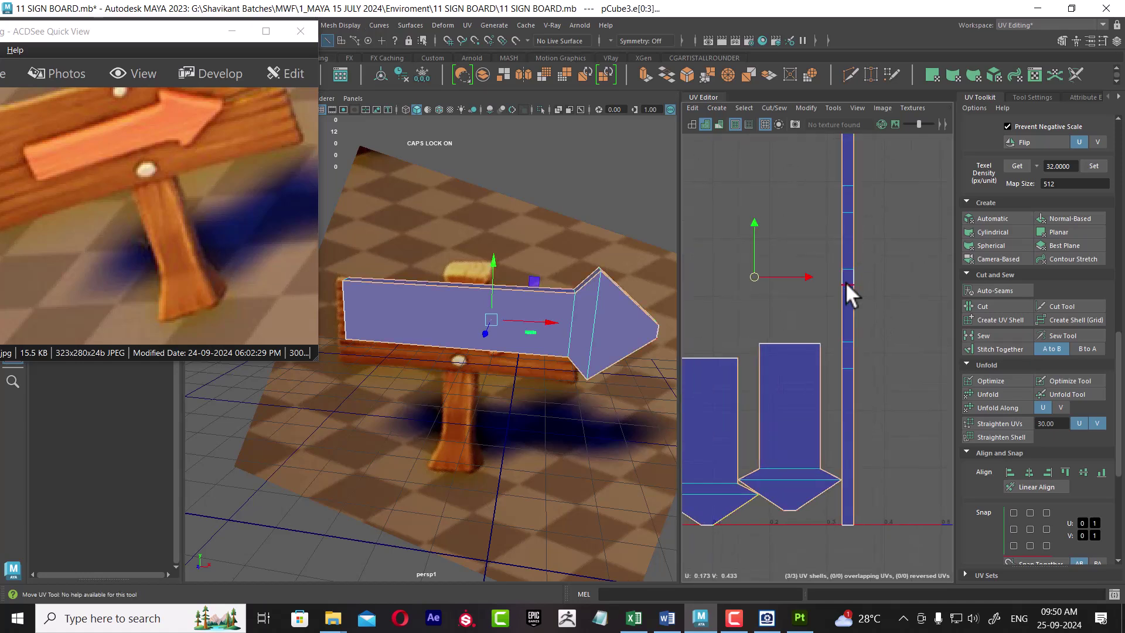
click(846, 283)
shift+right_click(876, 271)
click(828, 287)
scroll(843, 331, down, 5)
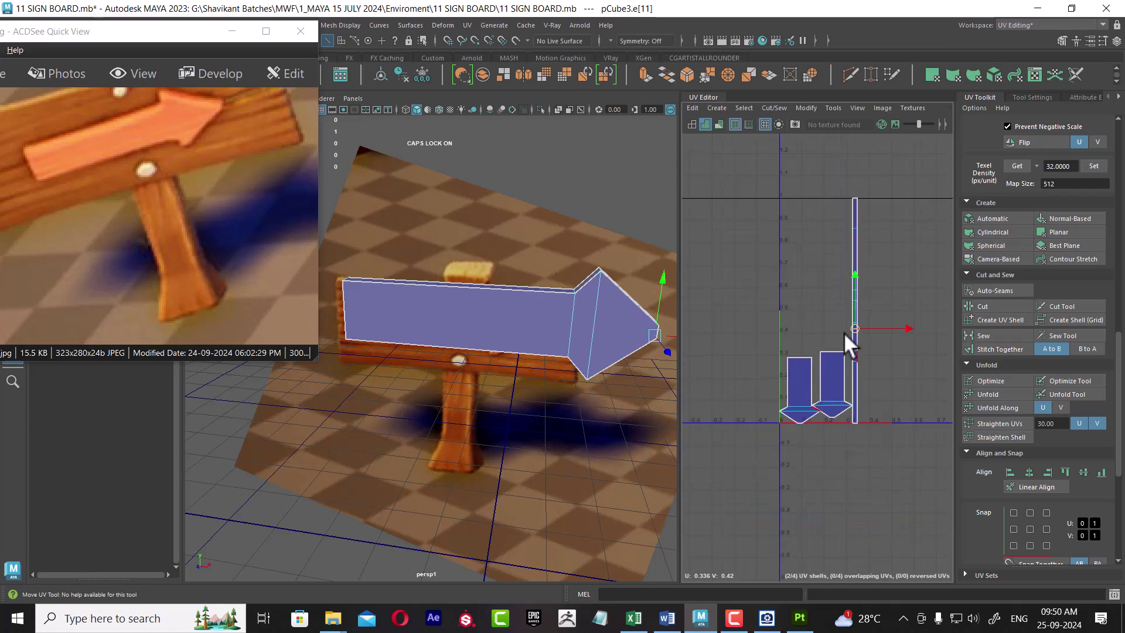
Step: Select all four arrow shells and lay them out in UV space
drag(903, 207, 695, 552)
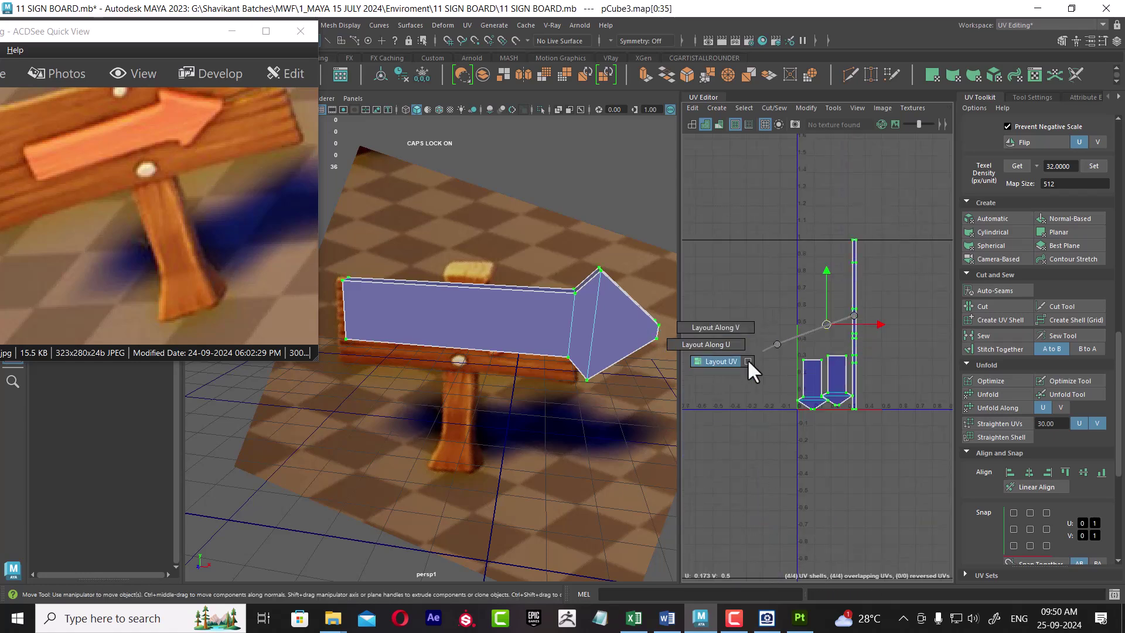
shift+right_drag(852, 312, 747, 359)
alt+middle_drag(851, 361, 829, 376)
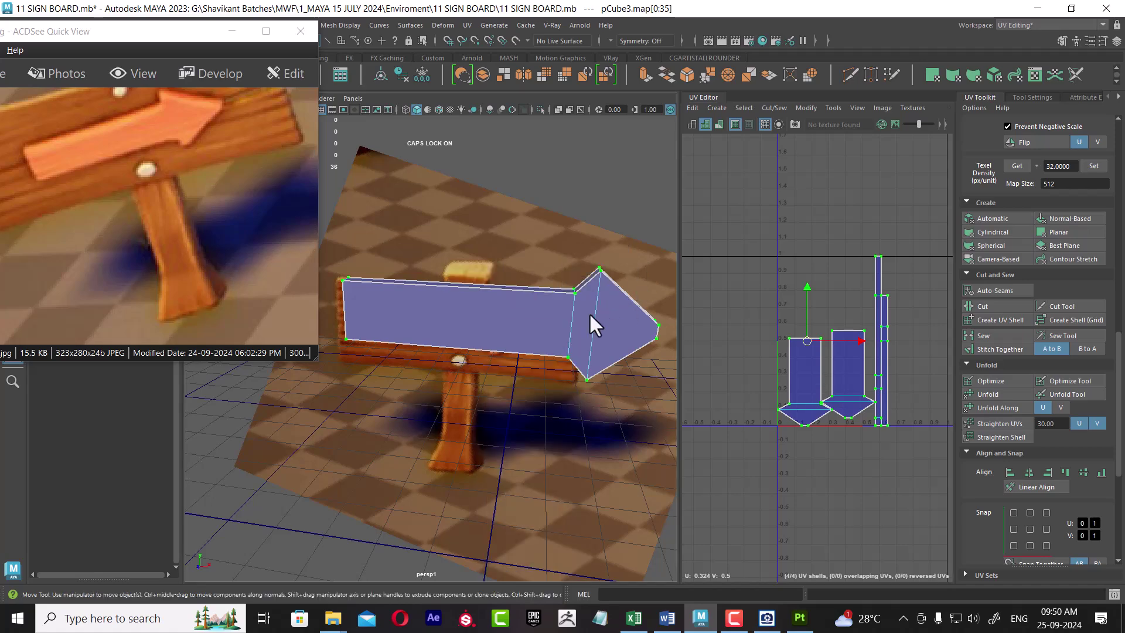
mouse_move(589, 312)
alt+mouse_down()
mouse_move(593, 379)
mouse_move(553, 381)
alt+mouse_up()
Step: Unhide all sign board parts and select the lower round stud
click(555, 411)
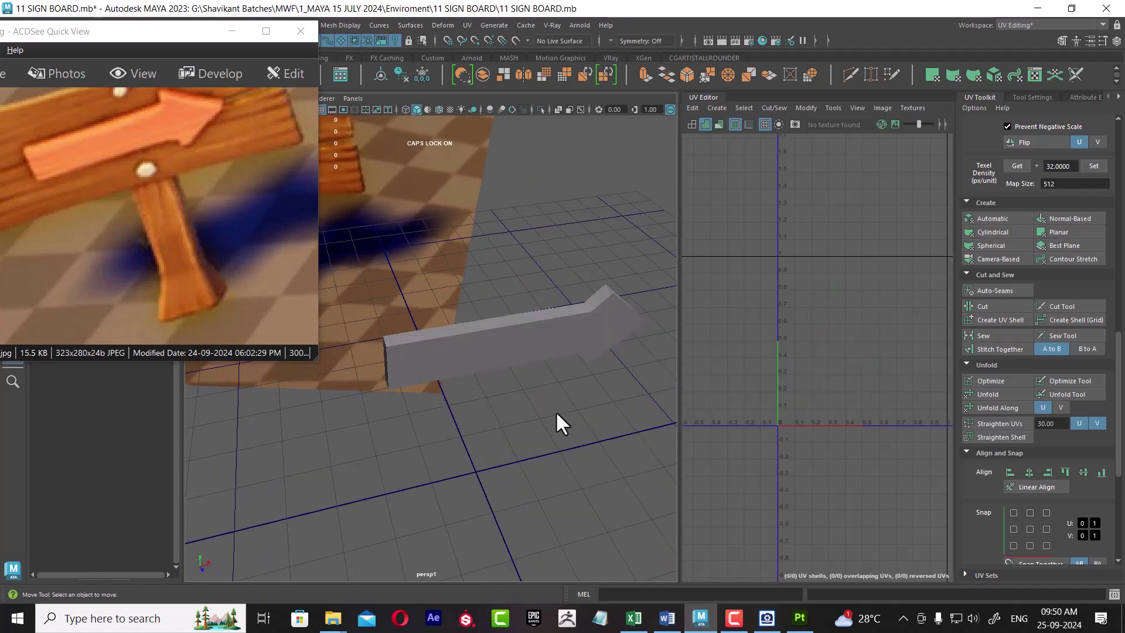
key(ctrl+1)
scroll(565, 381, up, 3)
click(538, 255)
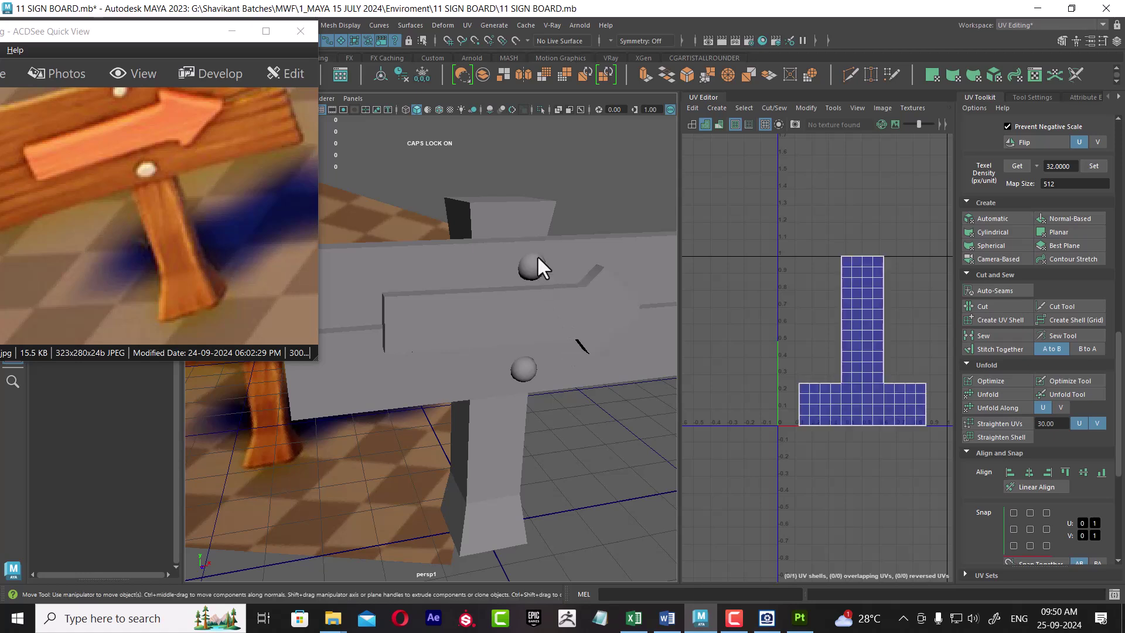
shift+click(526, 373)
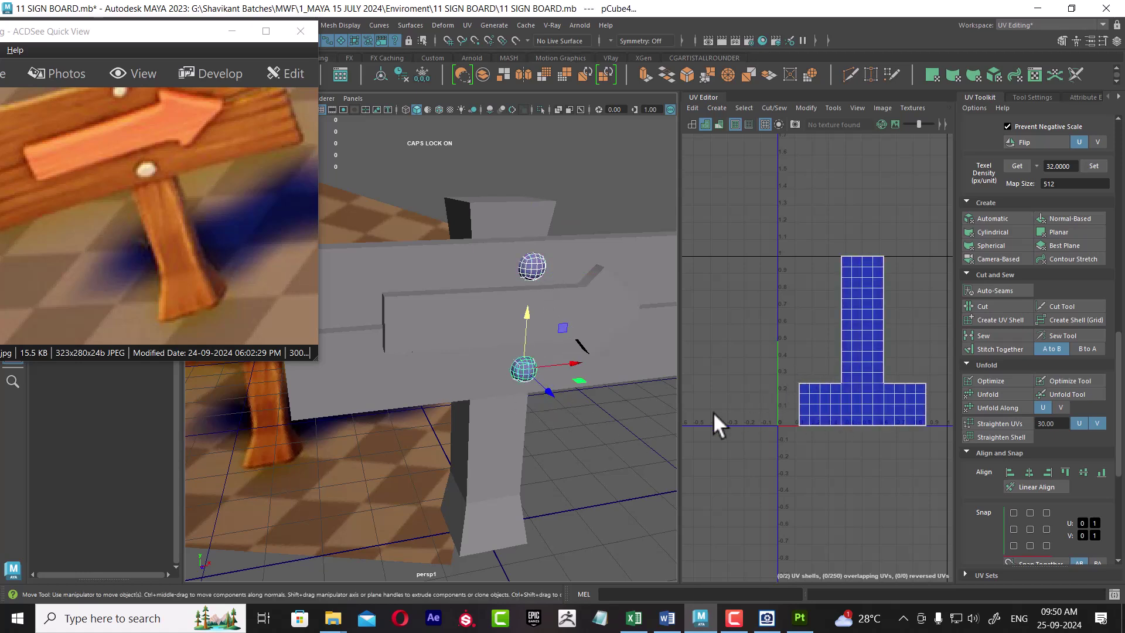
click(571, 442)
click(529, 370)
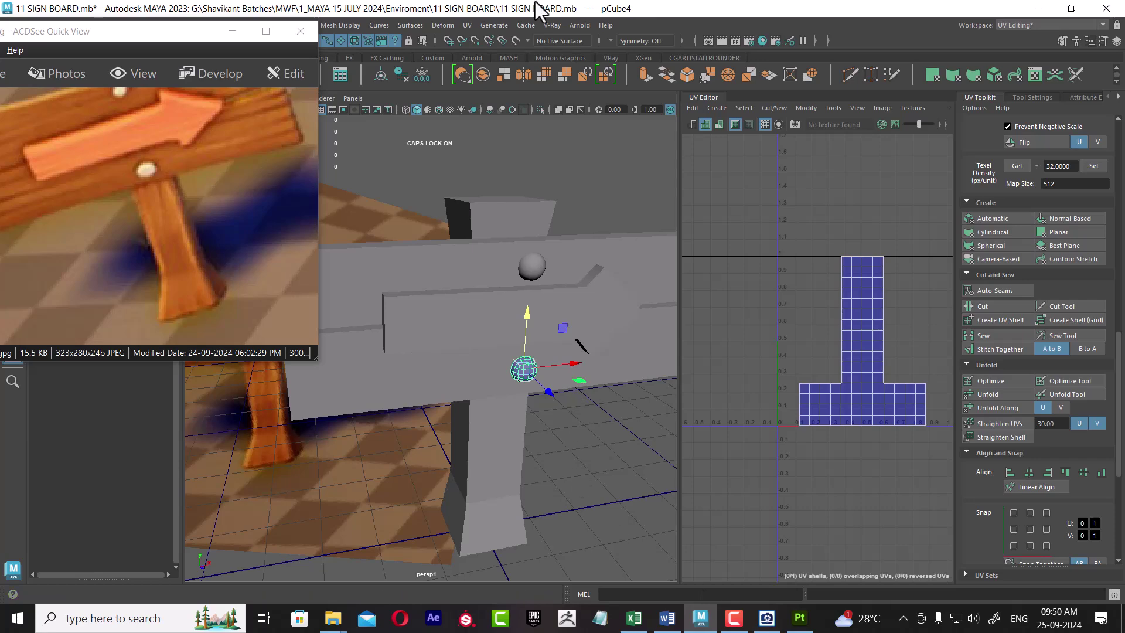
Step: Unwrap the stud with UV > Automatic into 14 shells, then open Planar mapping options
click(474, 24)
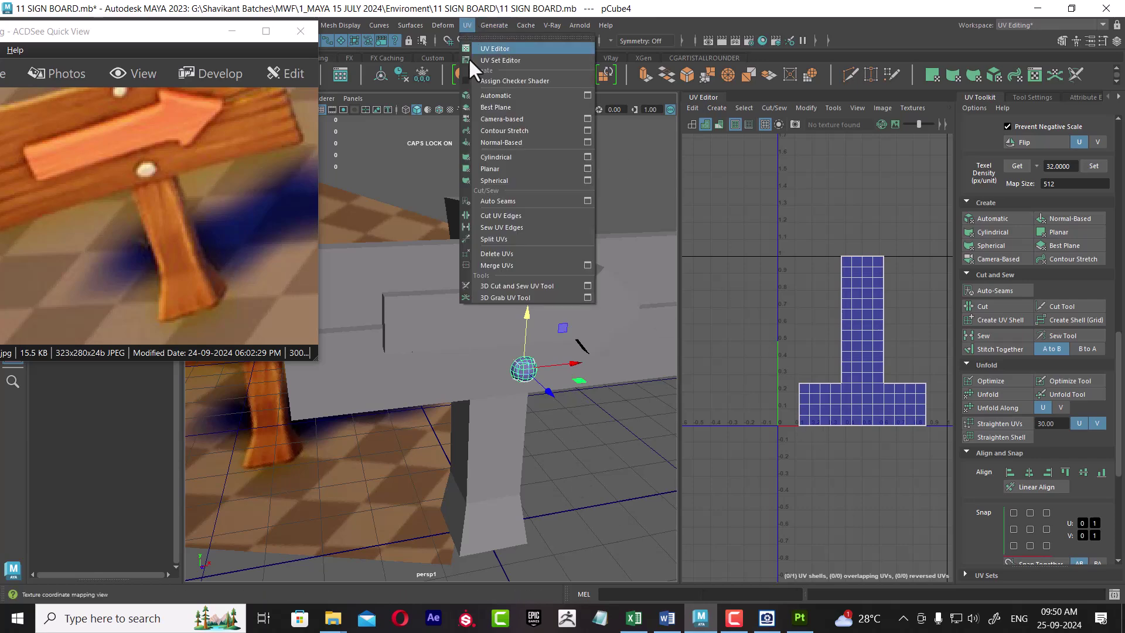
click(523, 98)
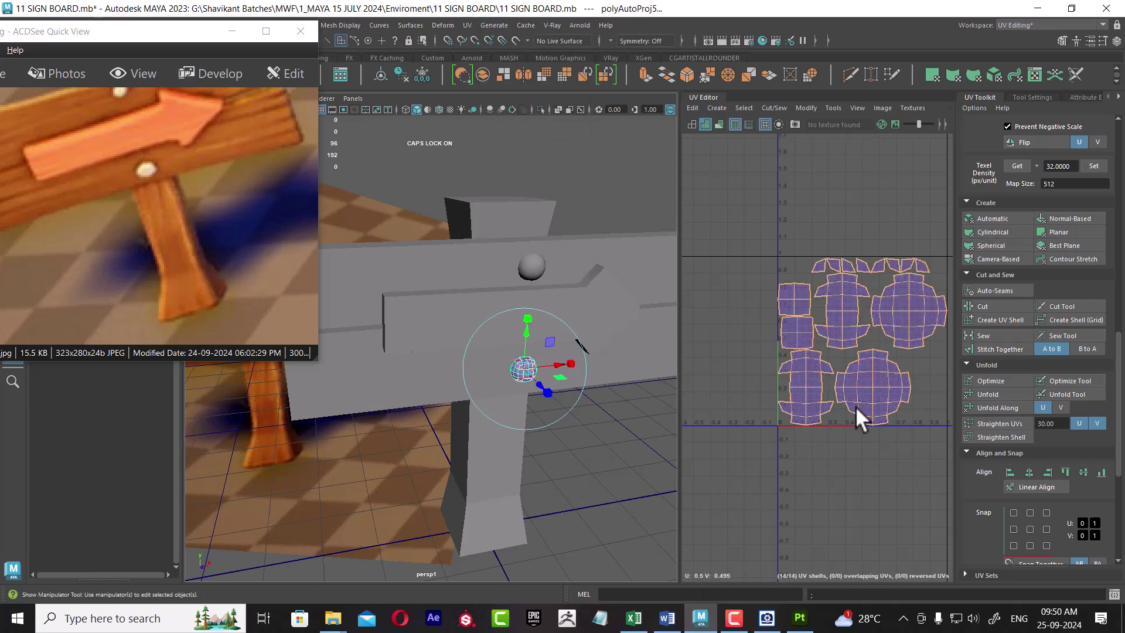
alt+right_drag(620, 394, 585, 432)
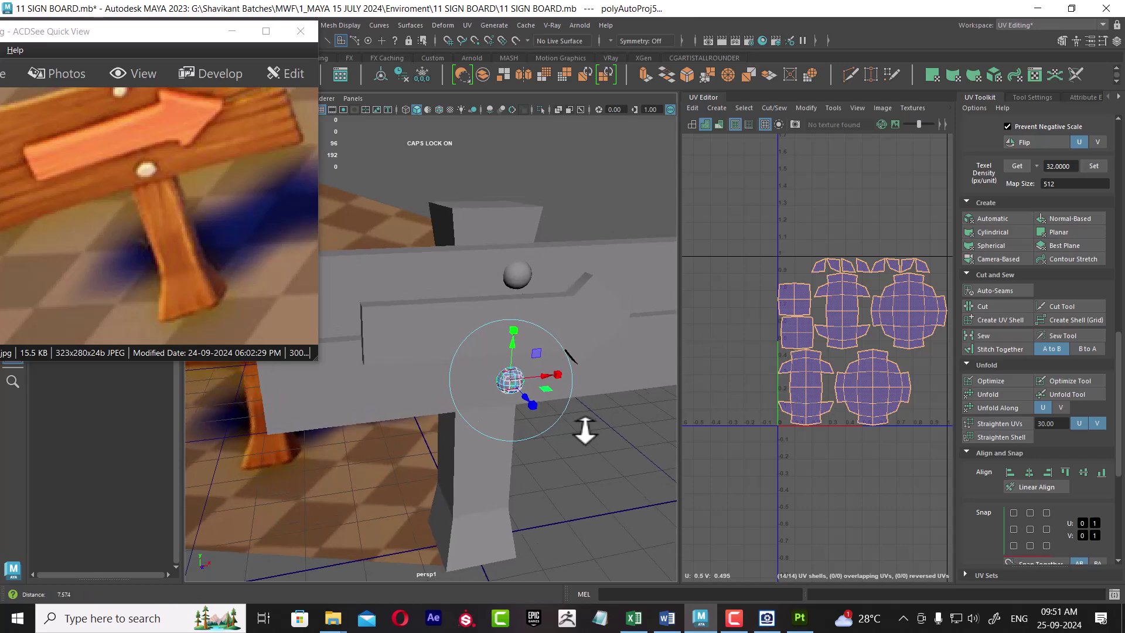
click(469, 25)
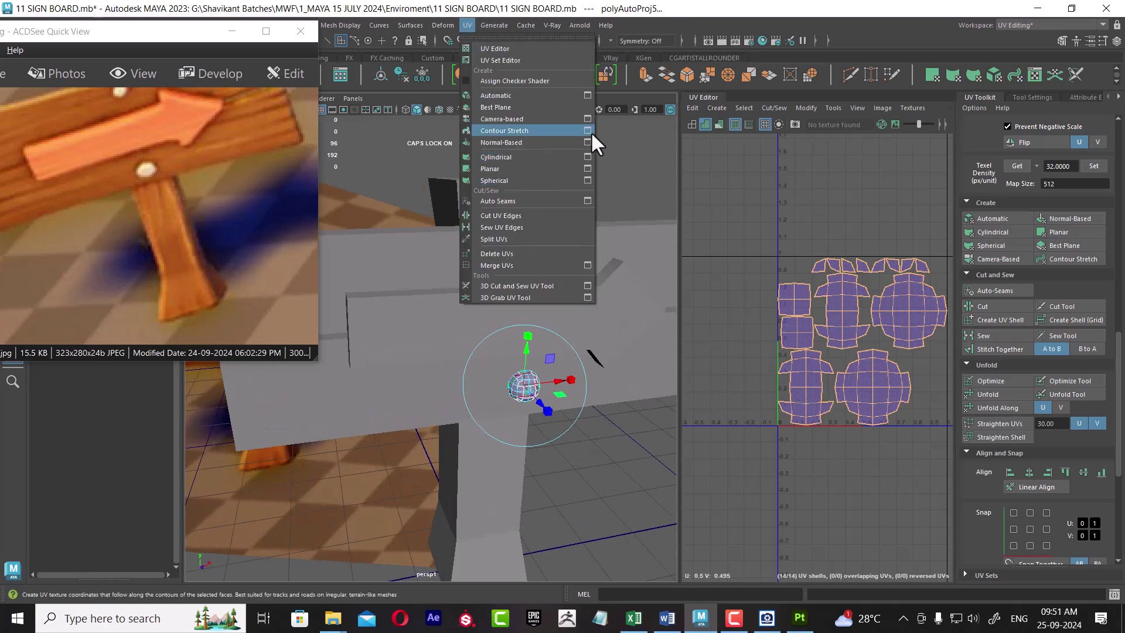
click(588, 169)
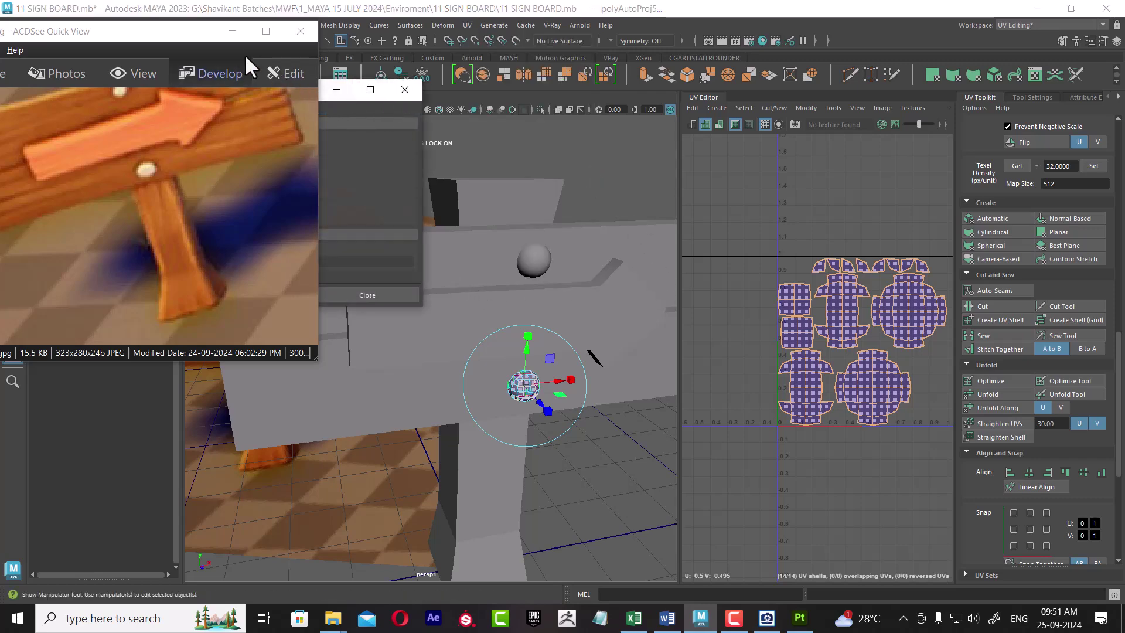
Step: Planar-project the lower stud's UVs, settling on projection from the Z axis
click(232, 31)
drag(260, 95, 288, 85)
click(318, 281)
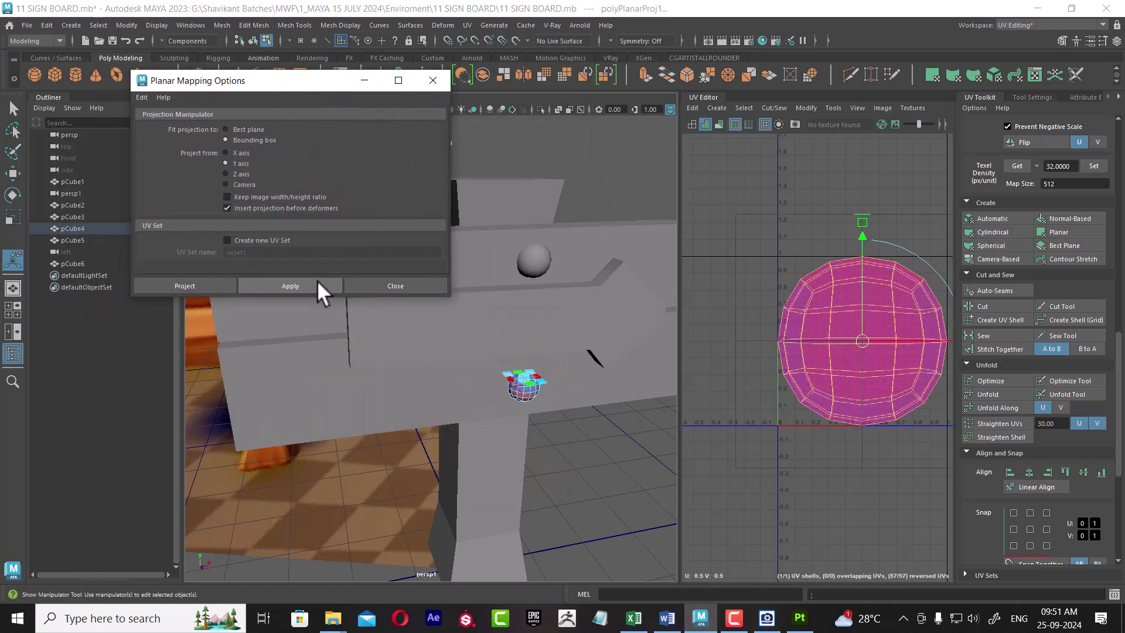
scroll(600, 446, down, 3)
mouse_move(601, 445)
alt+mouse_down()
mouse_move(637, 445)
mouse_move(583, 452)
alt+mouse_up()
click(239, 151)
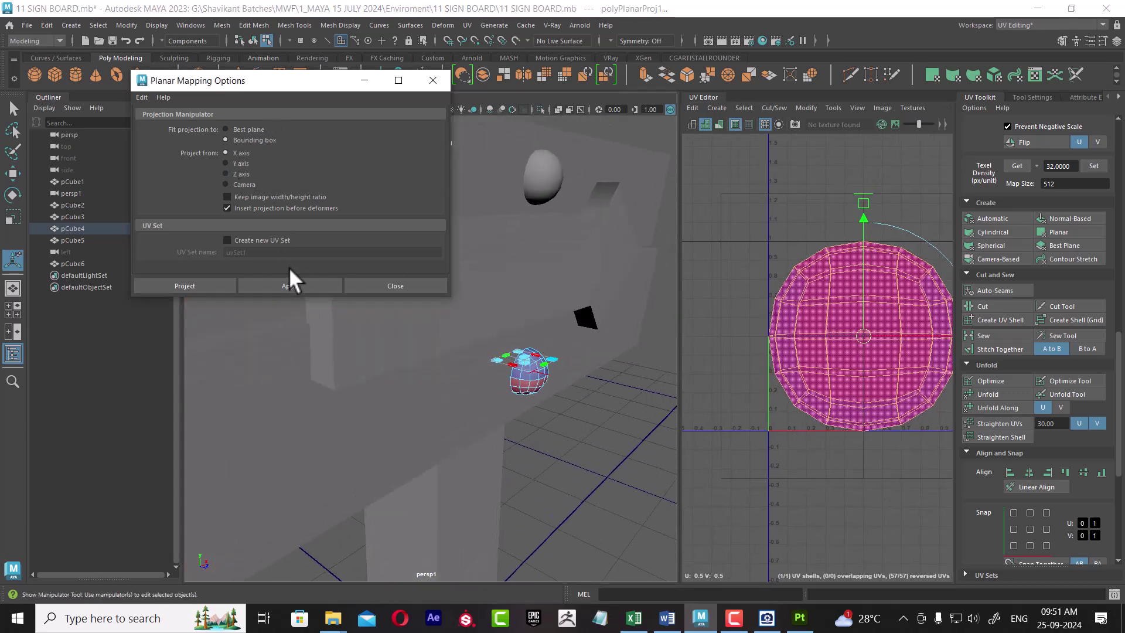
click(288, 281)
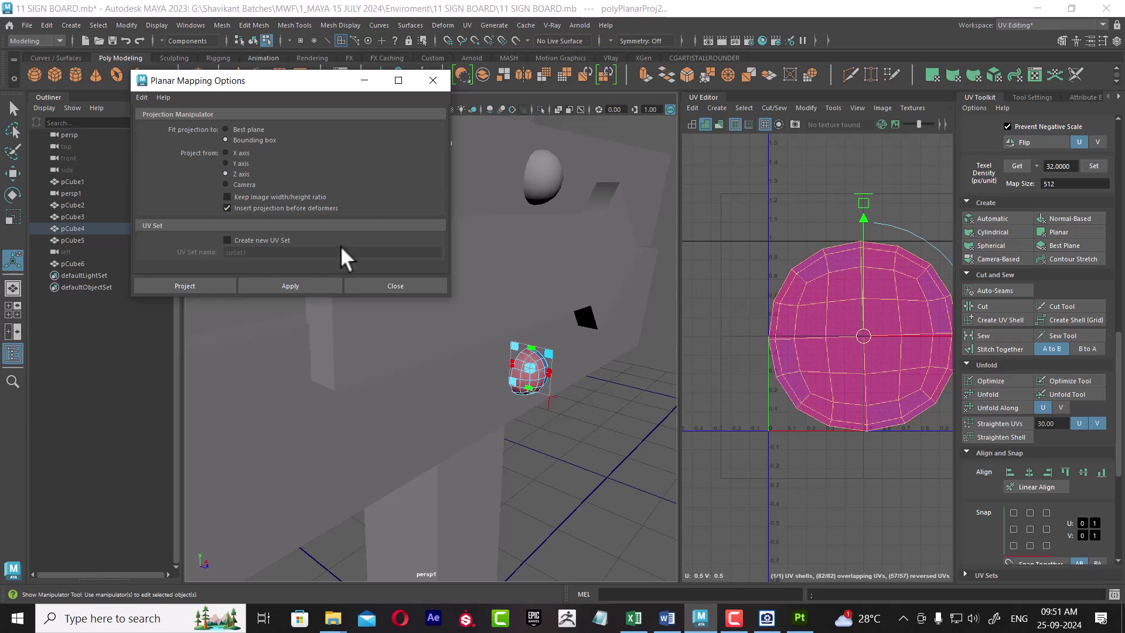
click(291, 285)
alt+middle_drag(796, 316, 809, 288)
mouse_move(487, 369)
alt+right_down()
mouse_move(488, 387)
mouse_move(516, 405)
alt+right_up()
Step: Hide all other objects and select an edge on the stud to cut along
key(F8)
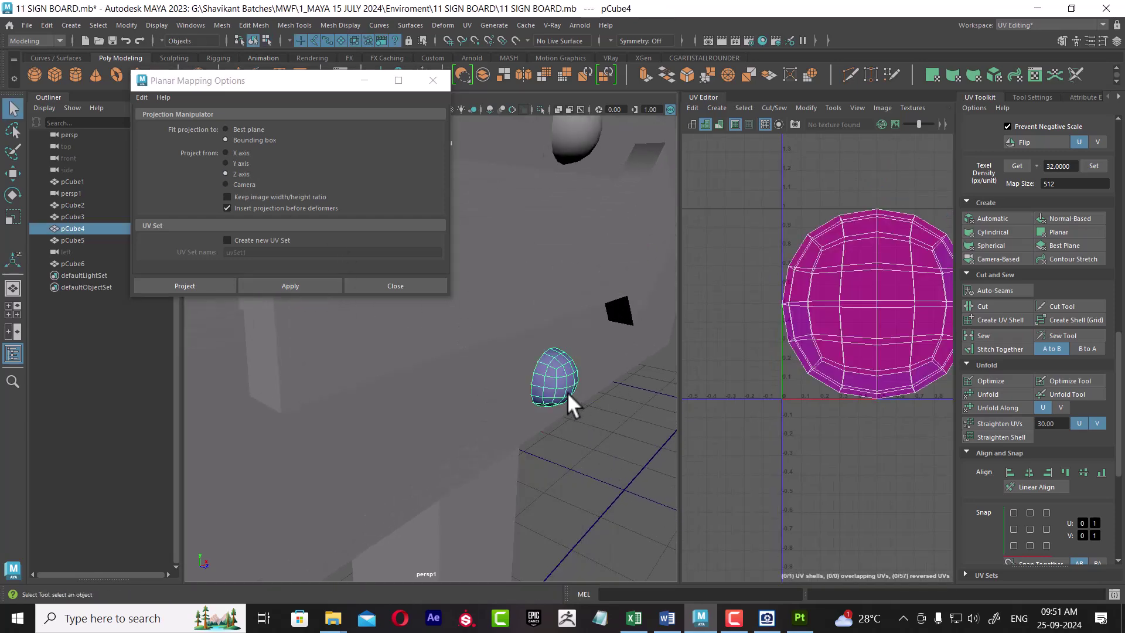
key(alt+h)
scroll(567, 394, up, 5)
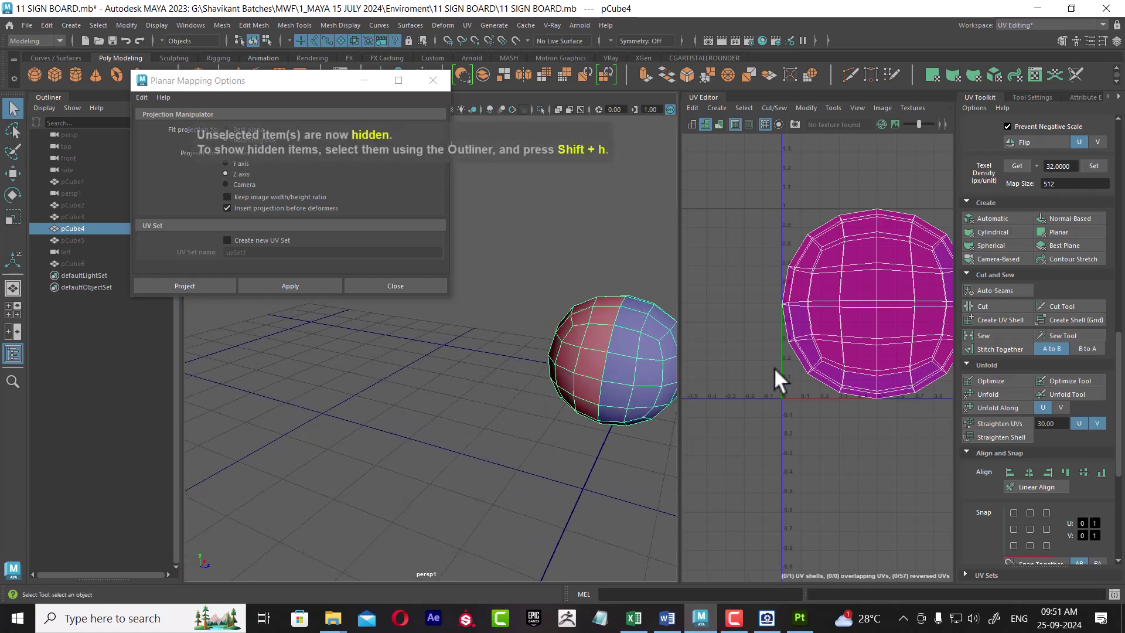
alt+middle_drag(775, 367, 760, 396)
alt+middle_drag(636, 351, 553, 395)
key(F10)
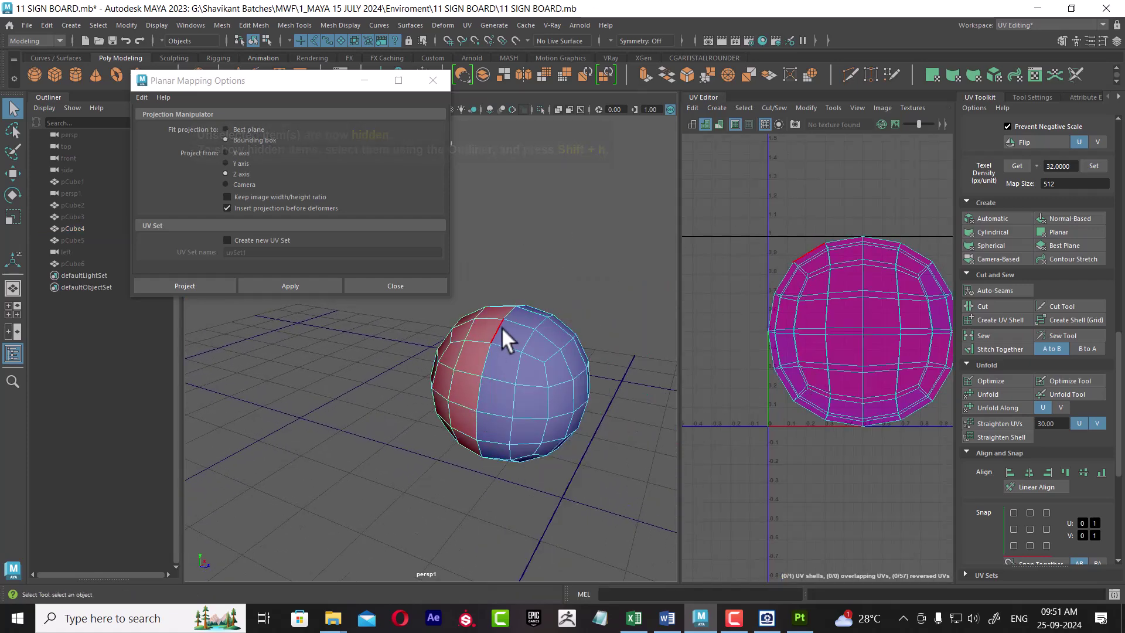
click(501, 327)
Step: Cut the sphere's UVs along the chosen edge and lay out both shells in 0–1 space
shift+right_drag(780, 229, 712, 231)
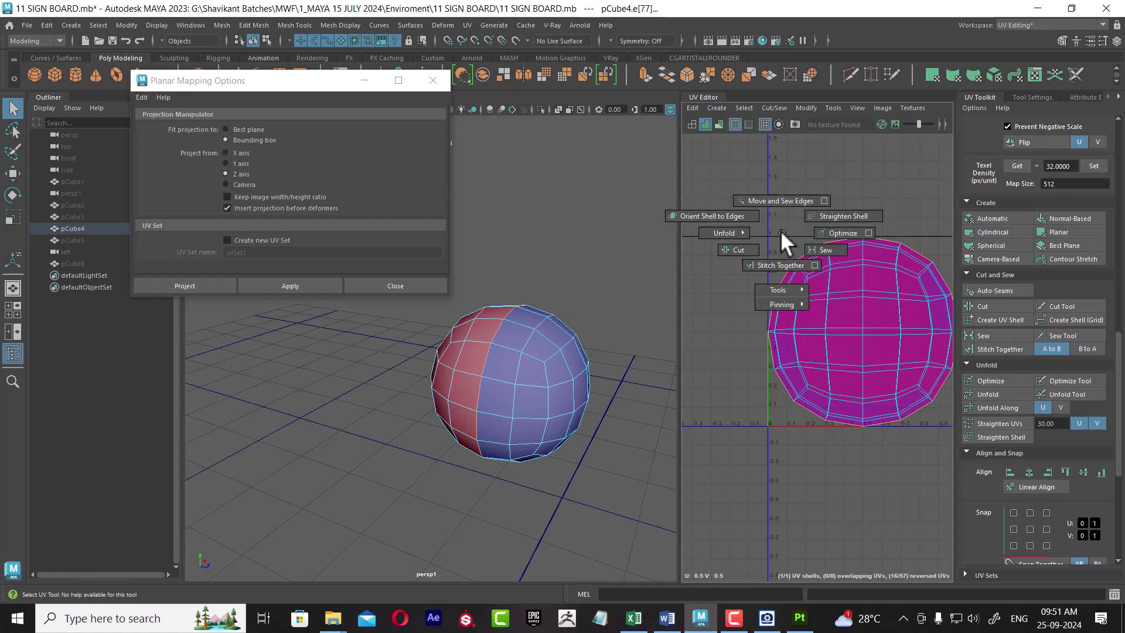
scroll(760, 315, down, 3)
right_drag(769, 261, 920, 215)
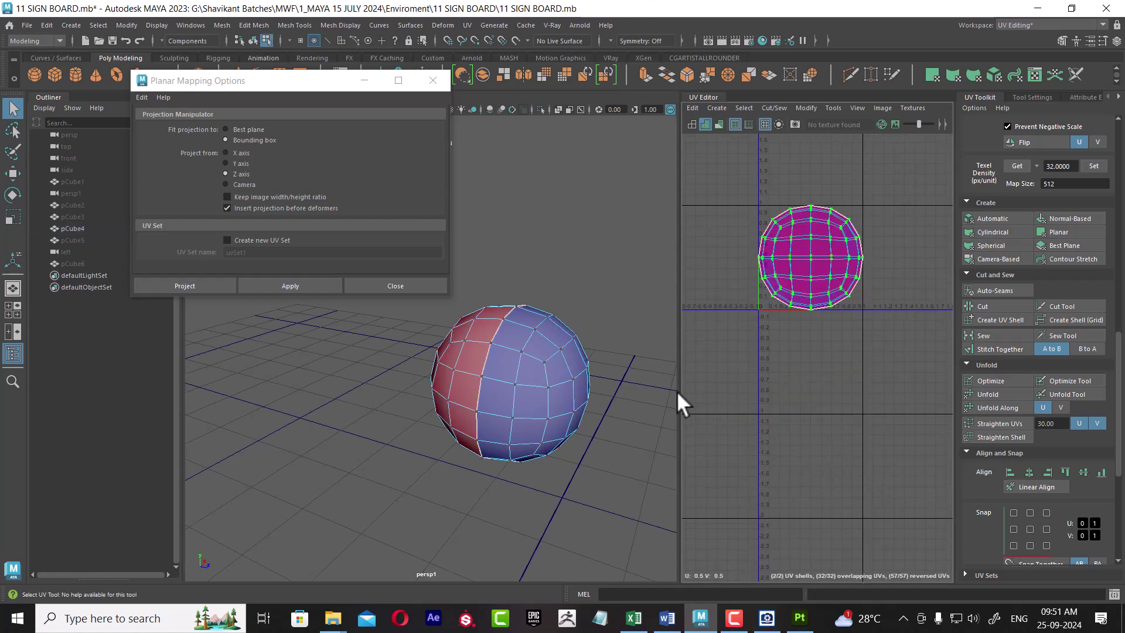
drag(677, 392, 850, 215)
shift+right_drag(851, 218, 737, 271)
scroll(809, 381, up, 3)
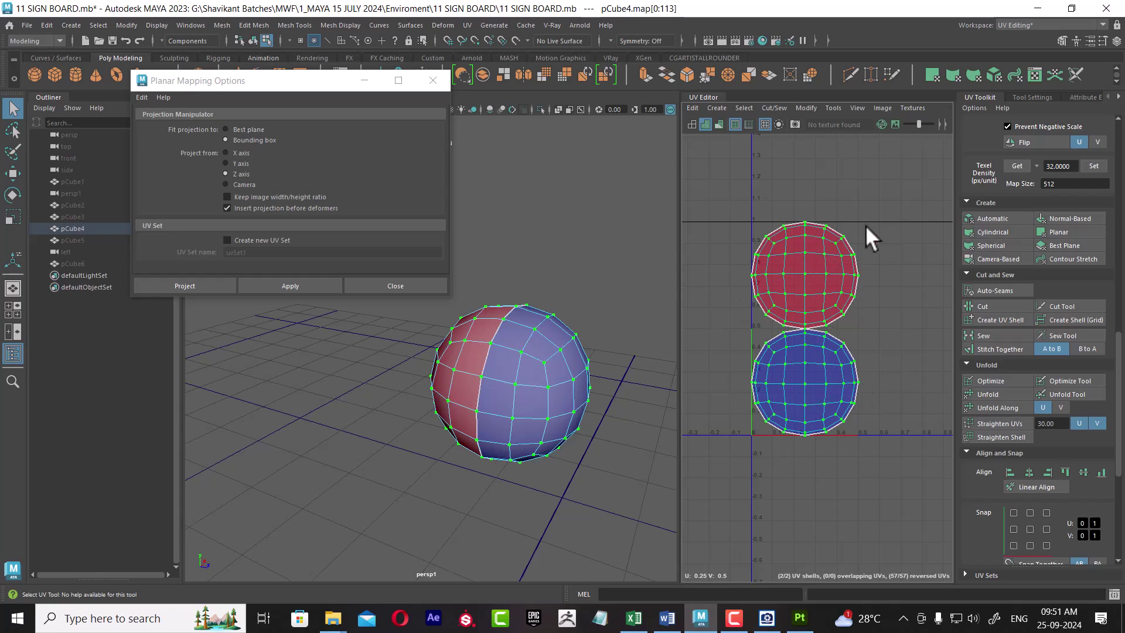
Step: Flip the red reversed shell so it faces correctly
right_drag(810, 257, 854, 241)
click(823, 265)
shift+right_click(824, 241)
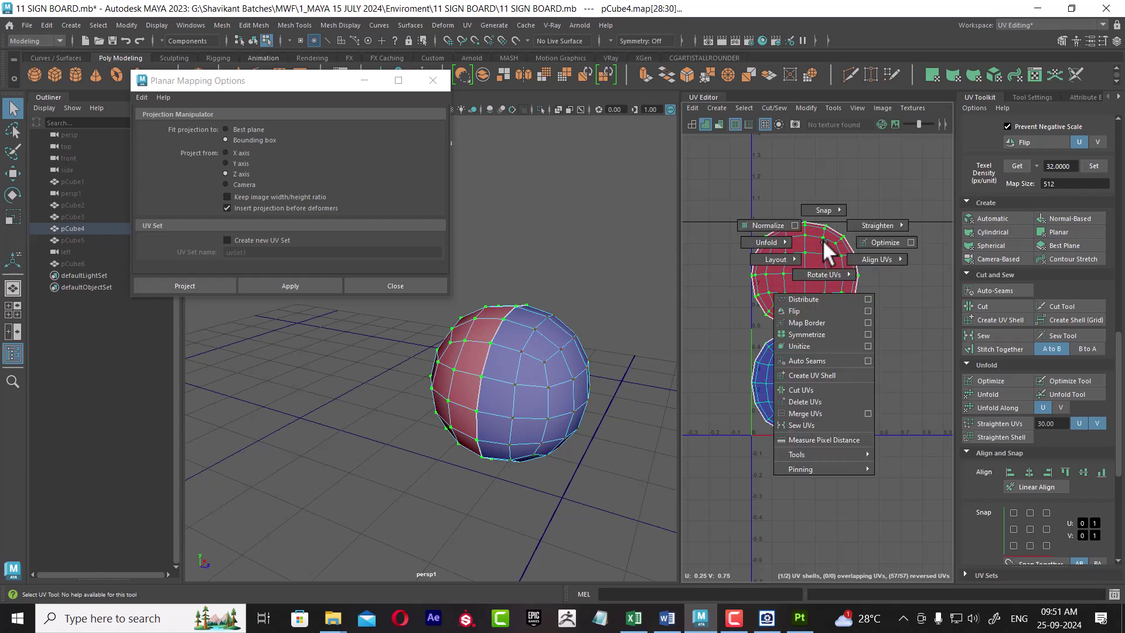
click(820, 313)
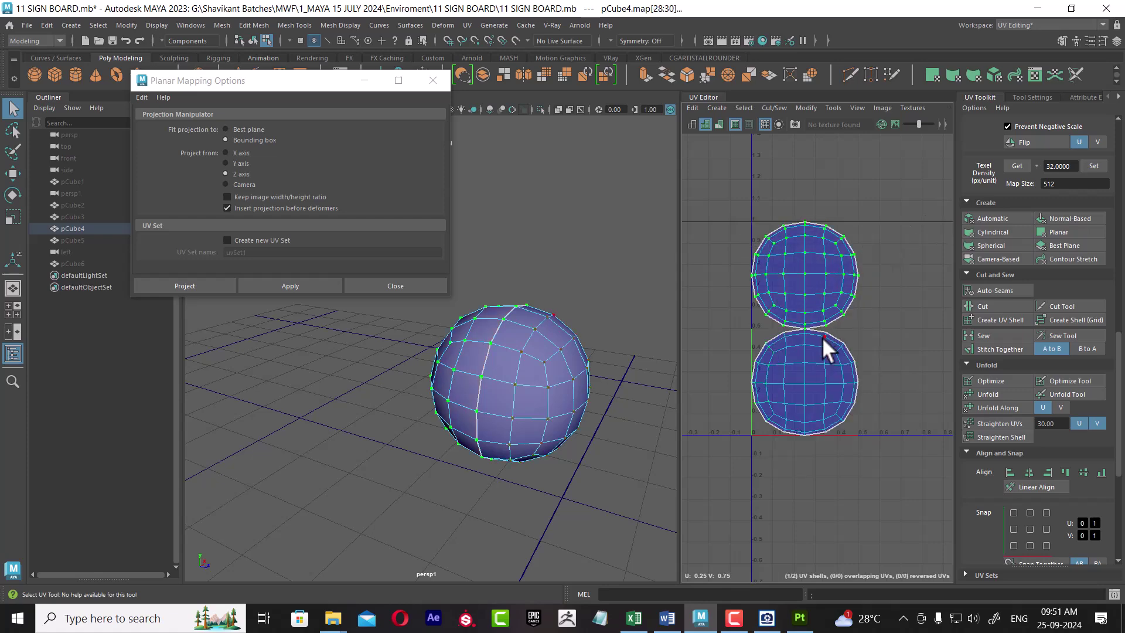
Step: Adjust the UV editor's shading and grid display, close planar mapping options, and return to object mode
click(734, 123)
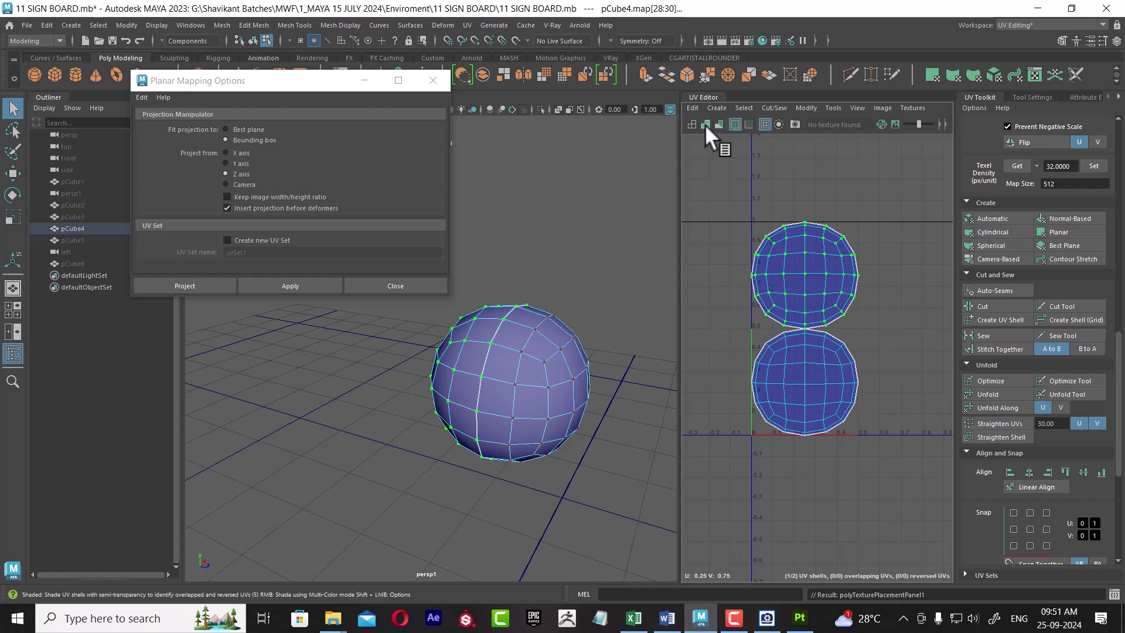
click(769, 122)
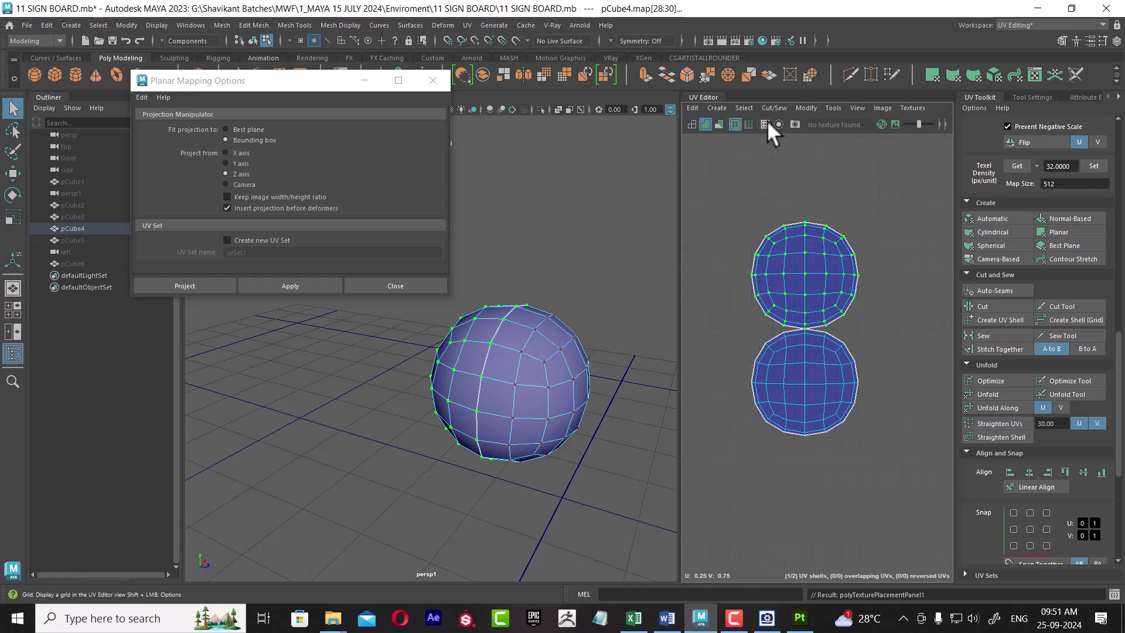
click(769, 122)
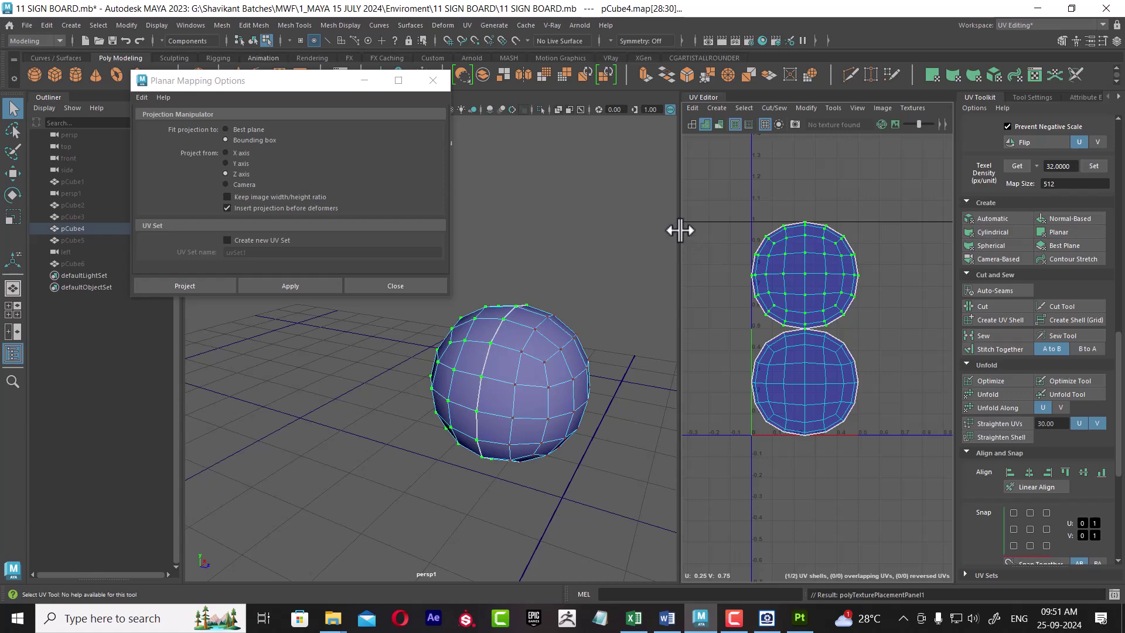
drag(679, 232, 572, 228)
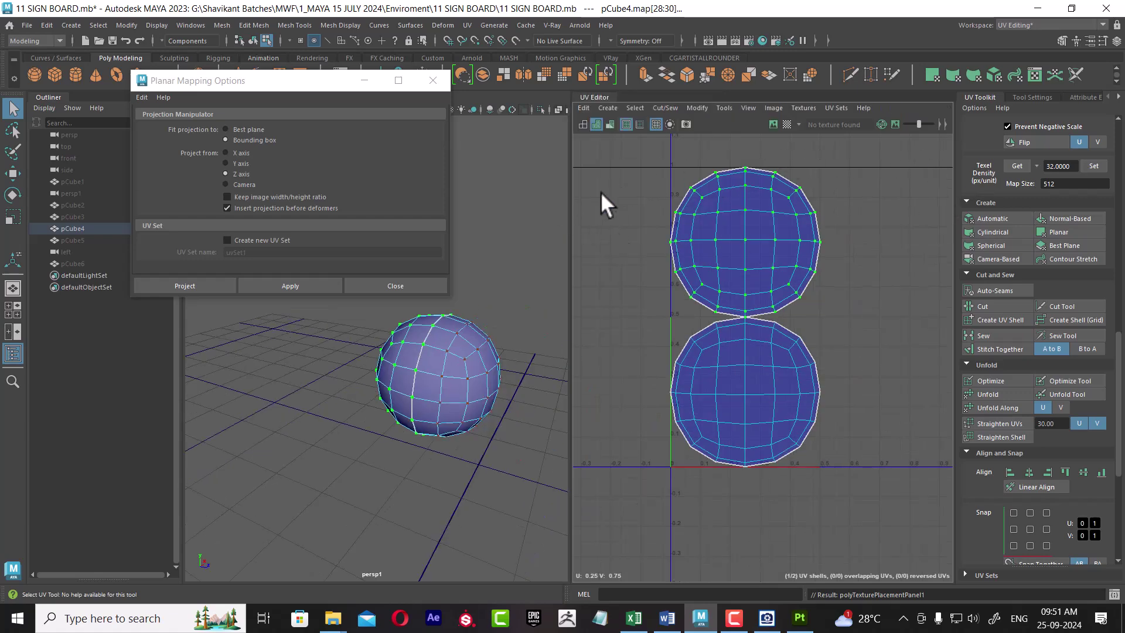
click(417, 286)
right_drag(431, 268, 544, 223)
Step: Select the lower UV-mapped sphere on the sign board and duplicate it with Ctrl+D
scroll(460, 397, down, 3)
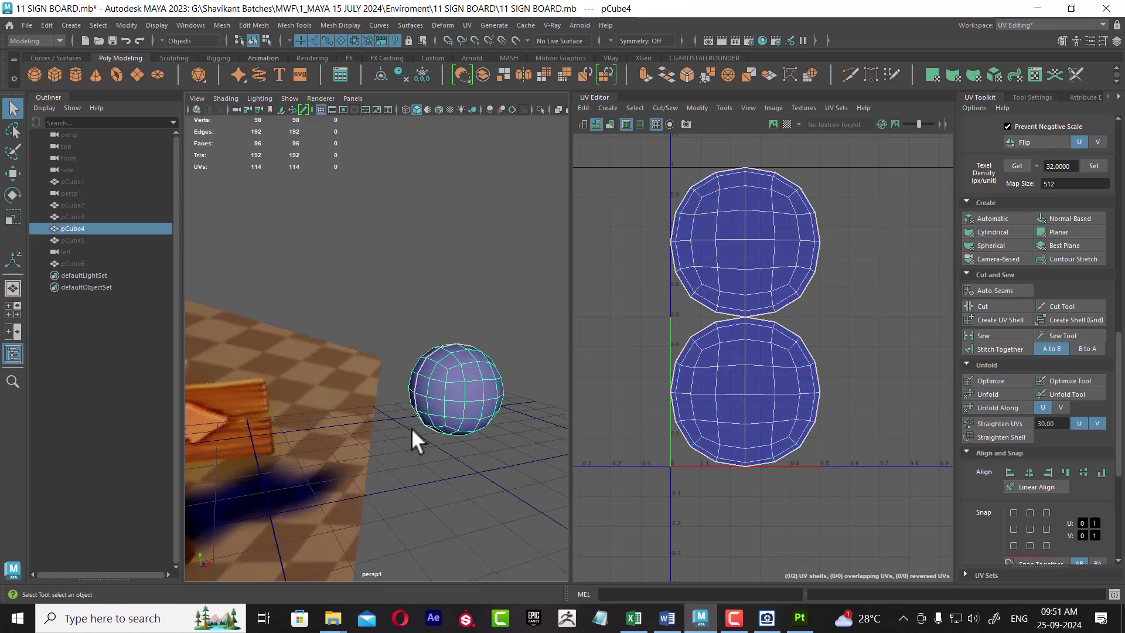
scroll(411, 428, down, 2)
scroll(782, 418, down, 2)
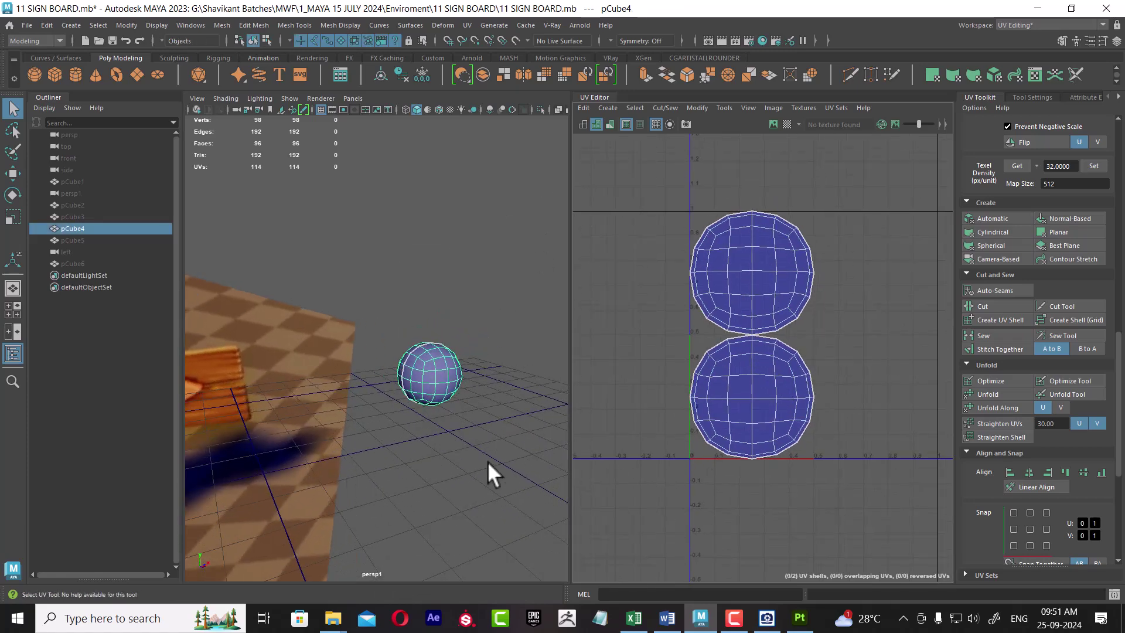
alt+drag(519, 463, 448, 325)
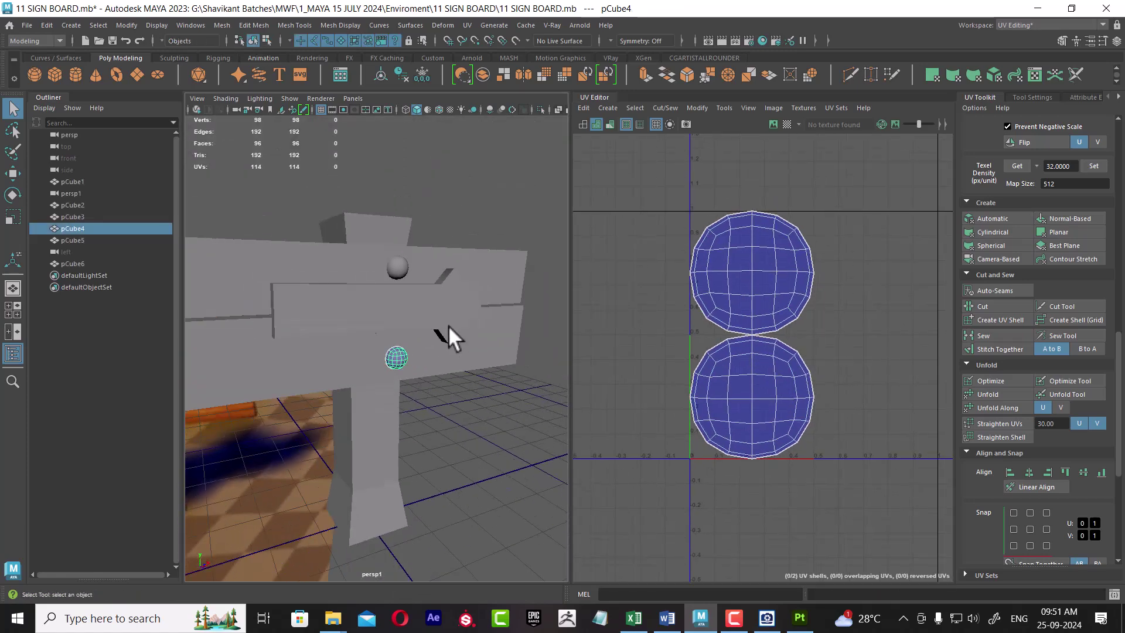
click(403, 267)
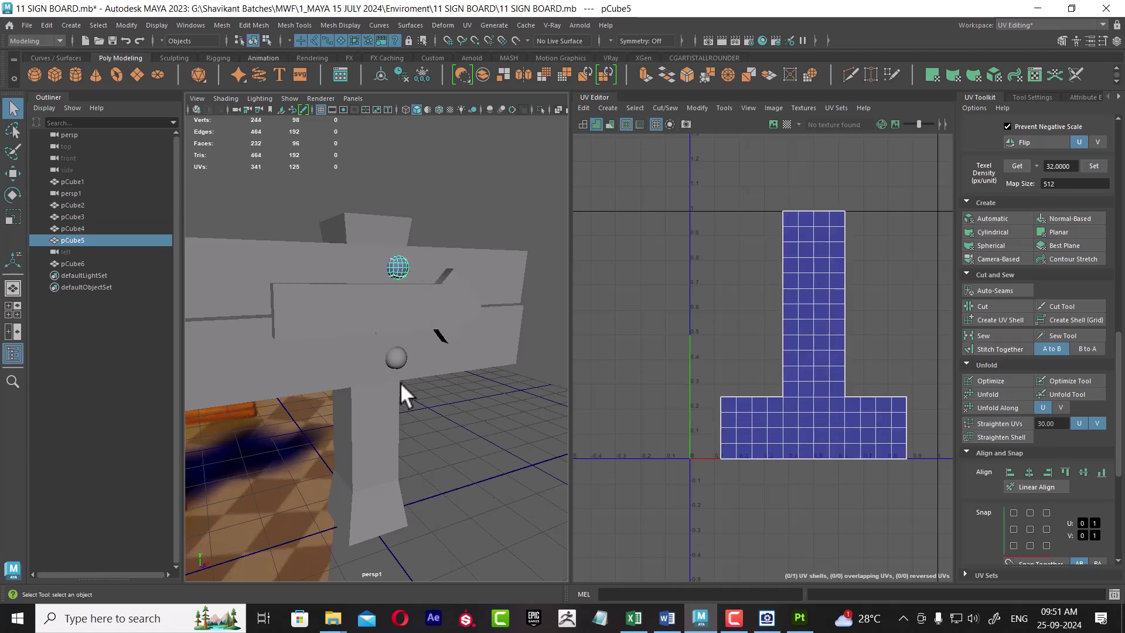
click(482, 426)
click(397, 358)
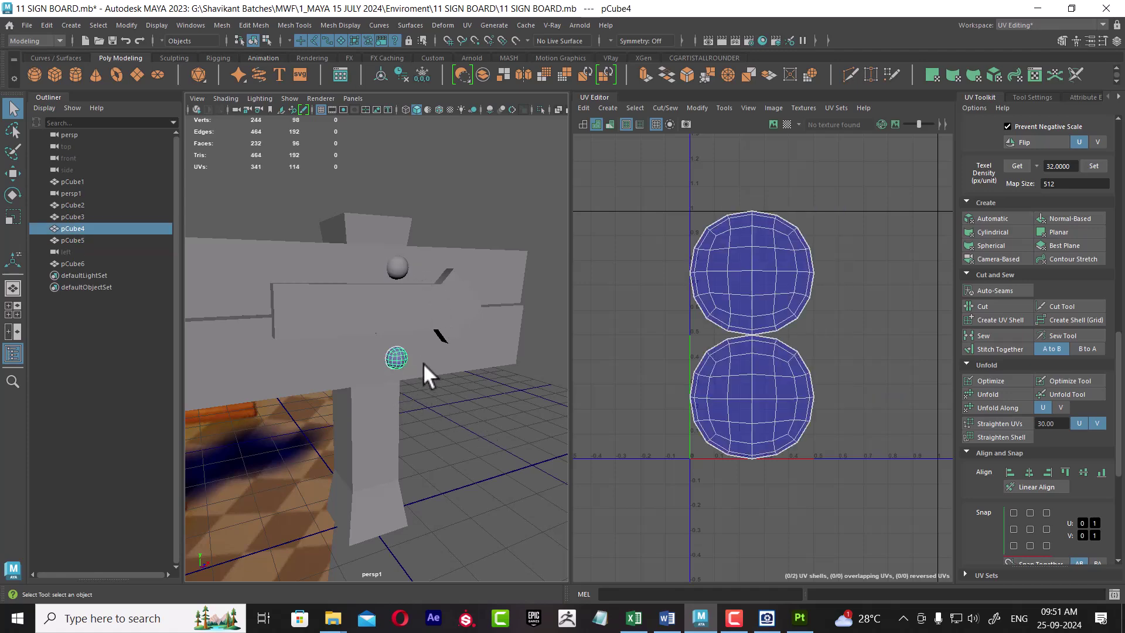
key(w)
key(ctrl+d)
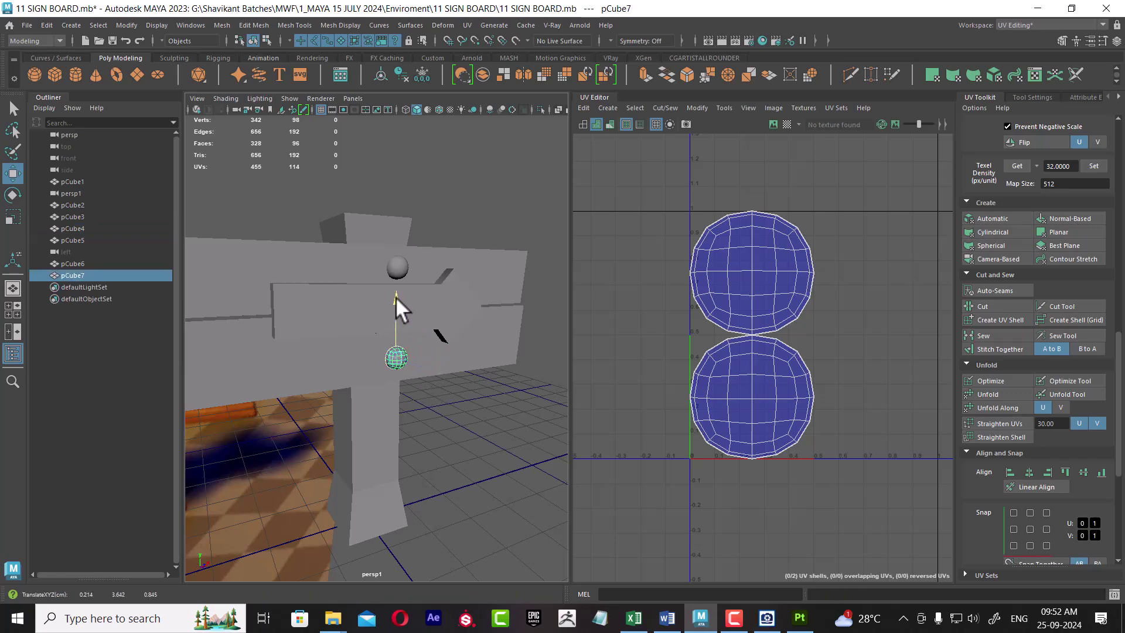
Step: Raise the duplicate sphere and add the upper sphere to the selection
mouse_move(395, 296)
mouse_down()
mouse_move(409, 217)
mouse_move(475, 411)
mouse_up()
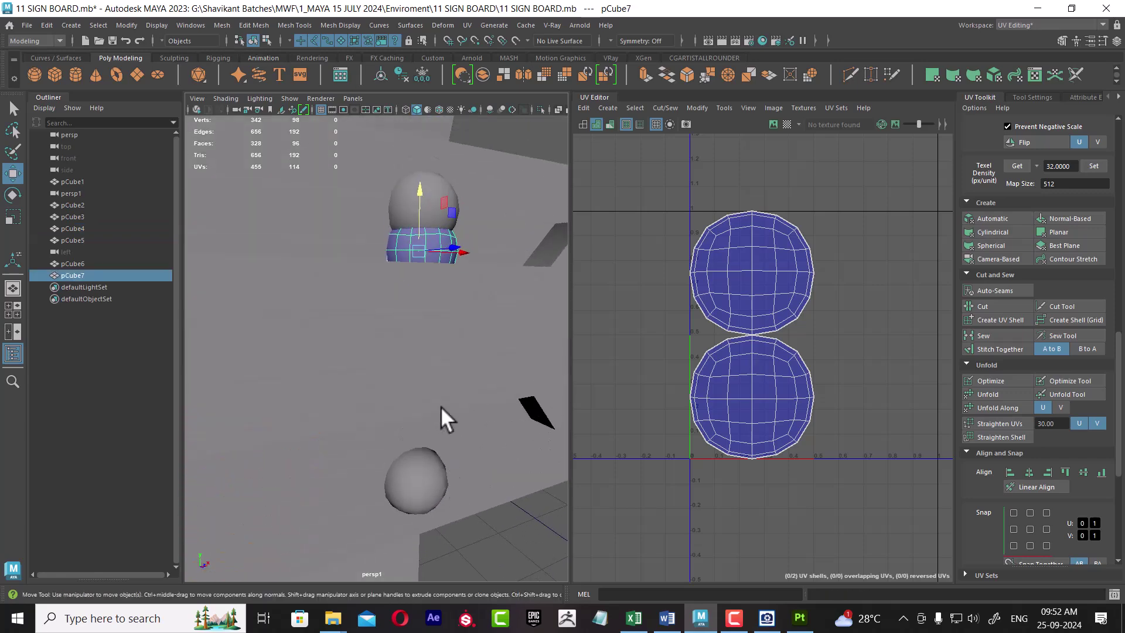
scroll(442, 414, down, 3)
scroll(442, 413, up, 2)
shift+click(463, 187)
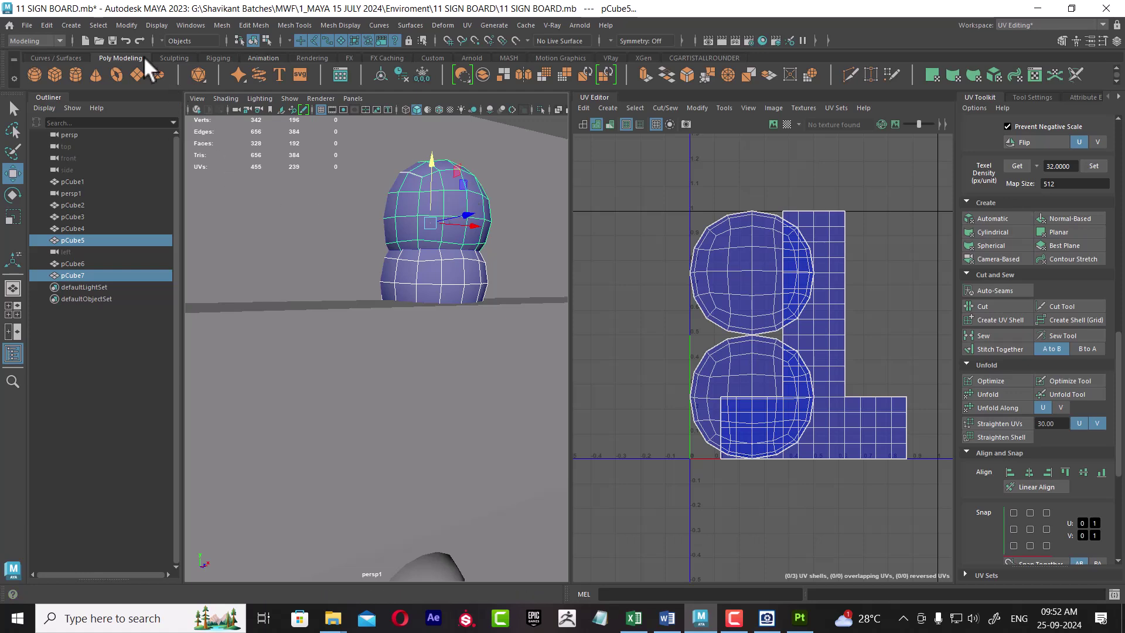
click(98, 26)
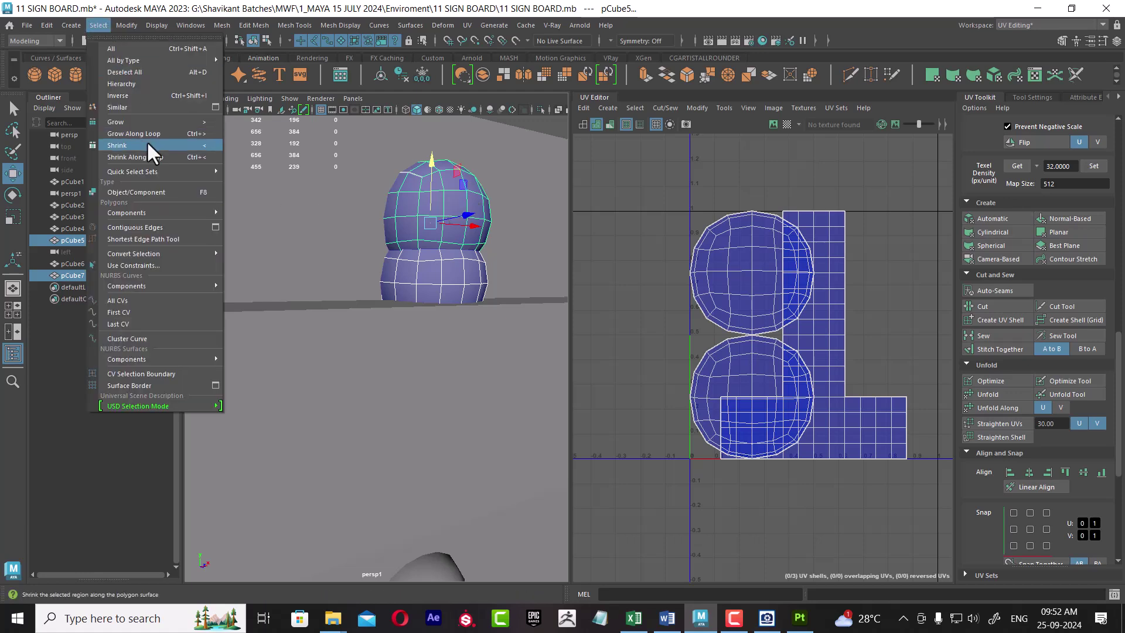
mouse_move(133, 172)
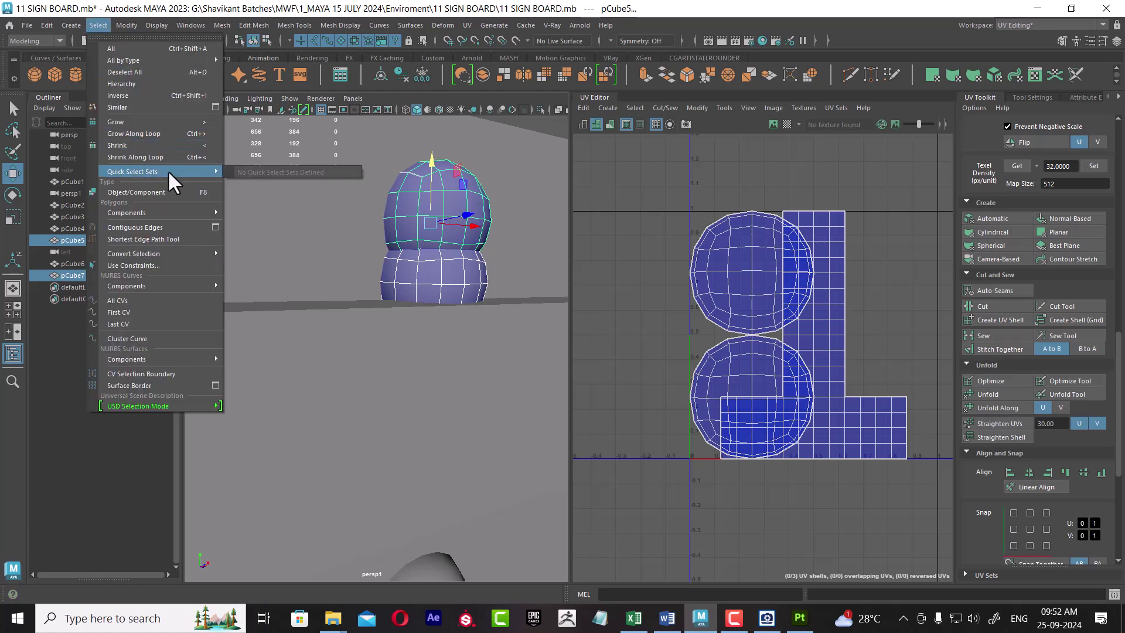
key(Escape)
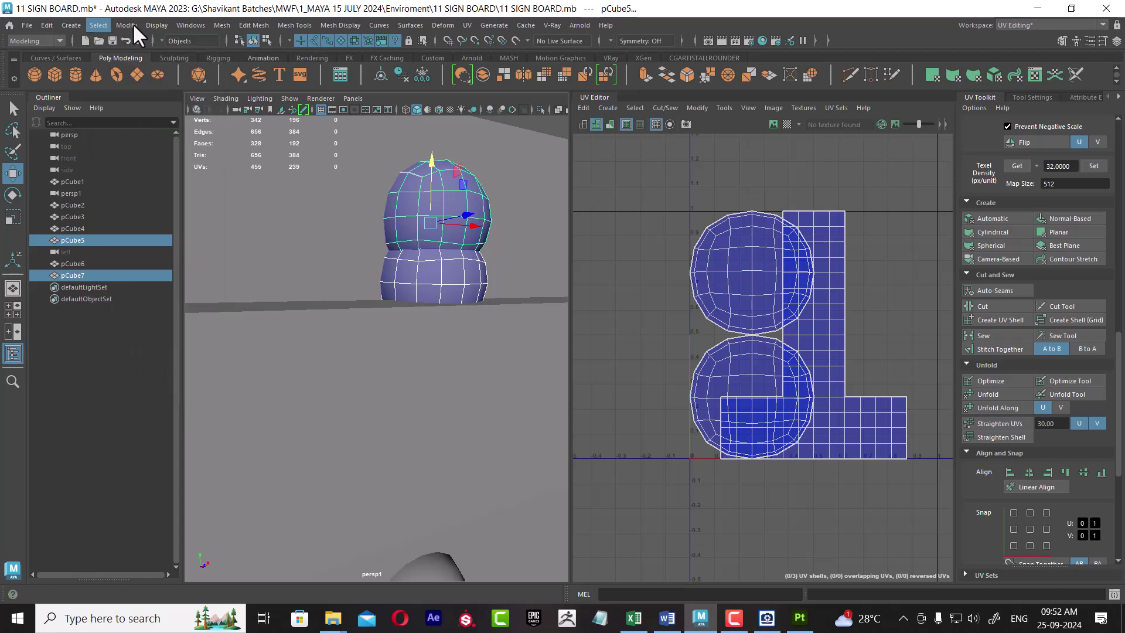
Step: Align the duplicate to the upper sphere with Align Objects, targeting the last selected object
click(128, 26)
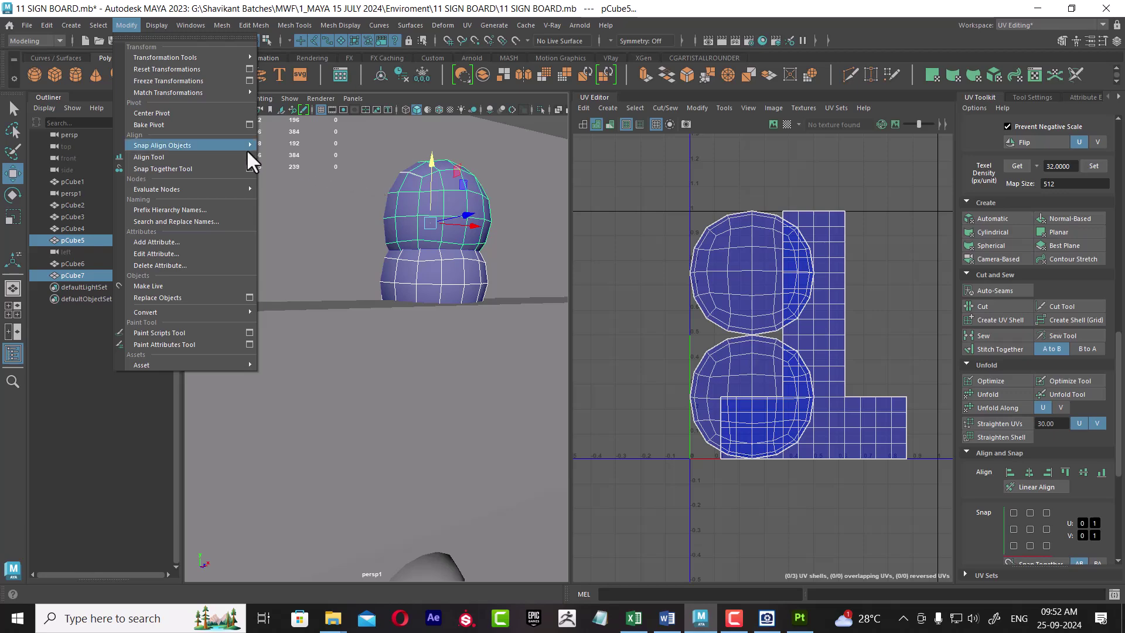
mouse_move(189, 146)
click(369, 176)
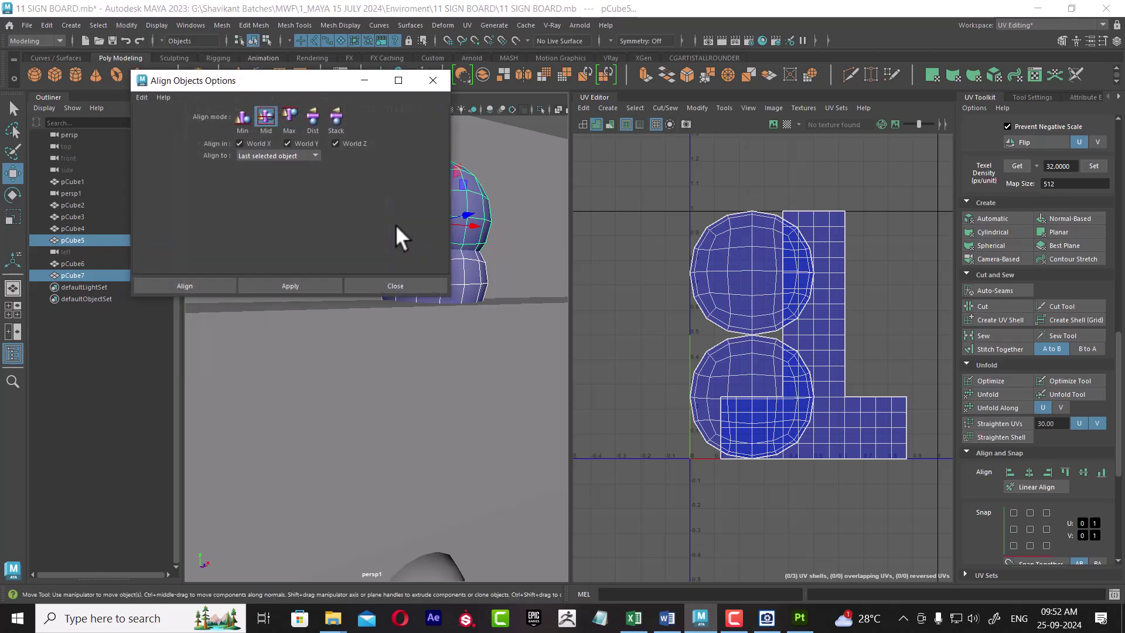
click(288, 155)
click(273, 180)
click(310, 286)
click(408, 286)
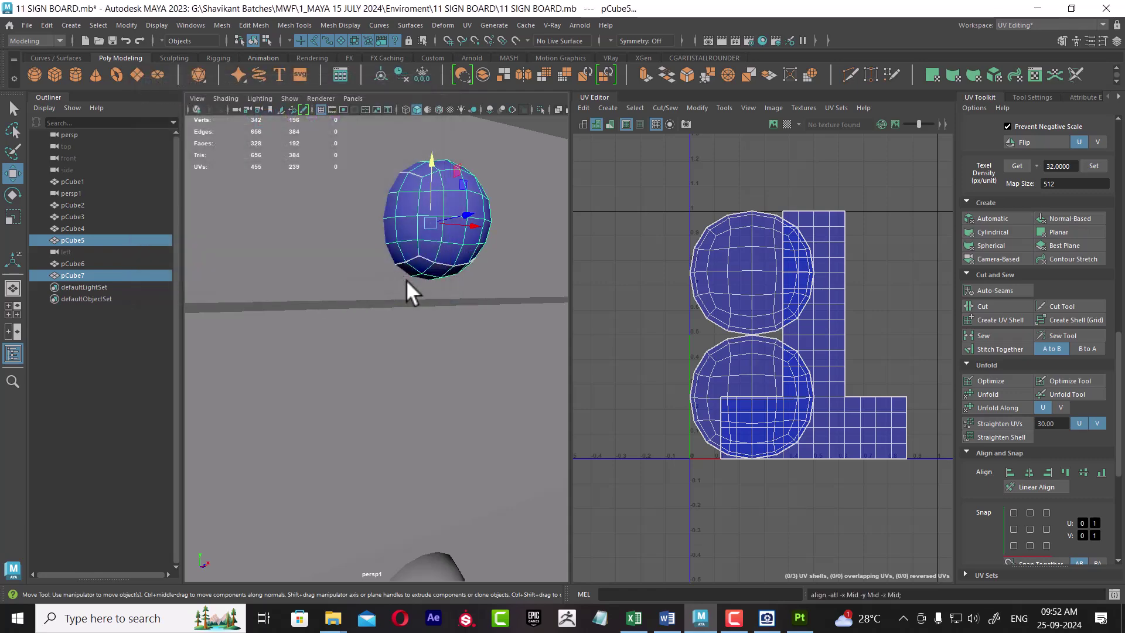
Step: Remove the original upper sphere, leaving the aligned duplicate visible on the board
alt+drag(500, 290, 449, 233)
click(495, 182)
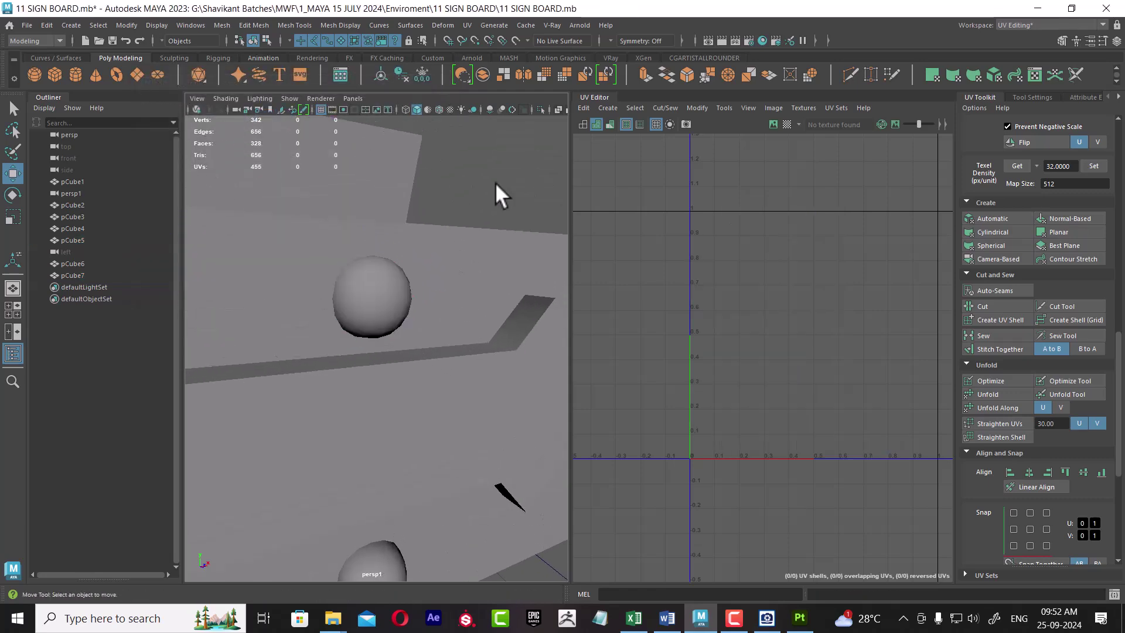
click(395, 278)
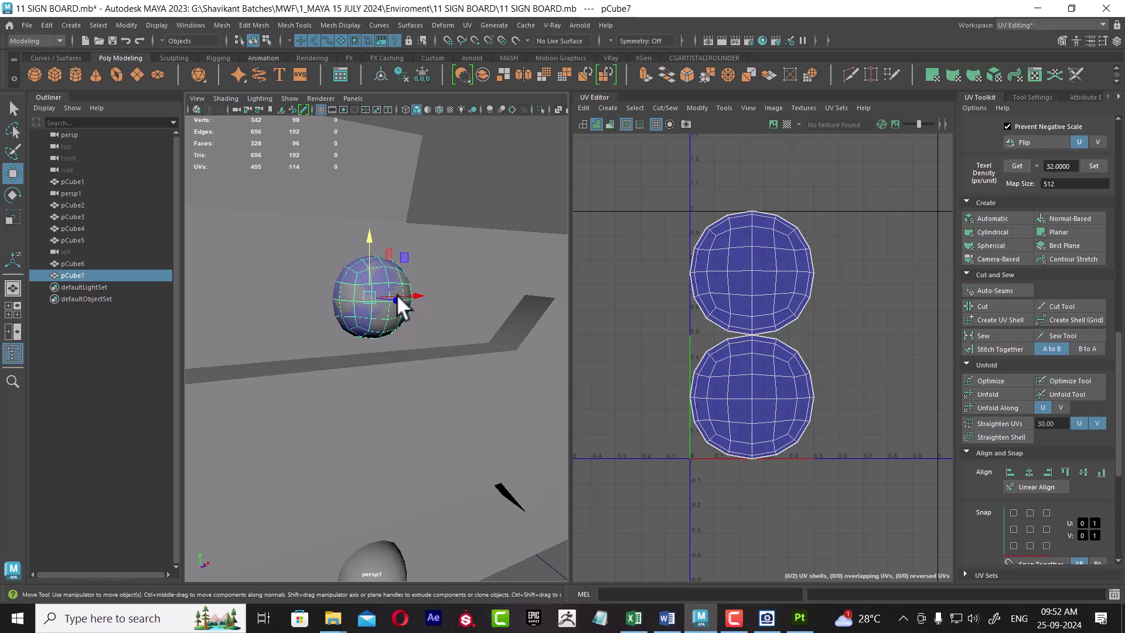
key(ctrl+z)
key(ctrl+z)
key(ctrl+z)
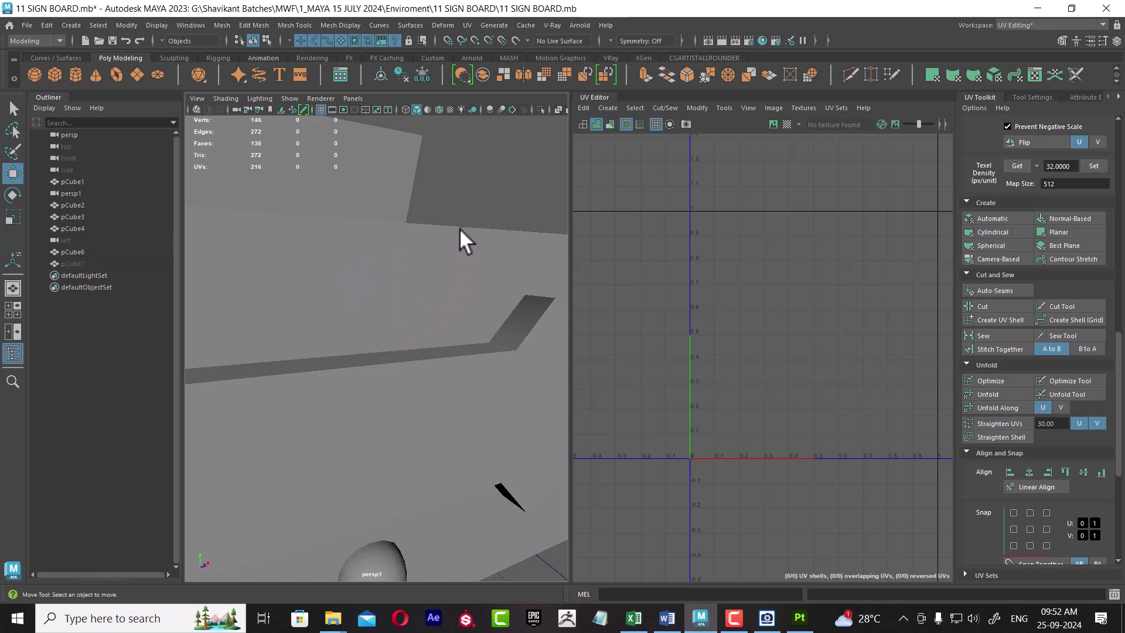
key(shift+z)
mouse_move(435, 447)
alt+mouse_down()
mouse_move(482, 281)
mouse_move(349, 548)
alt+mouse_up()
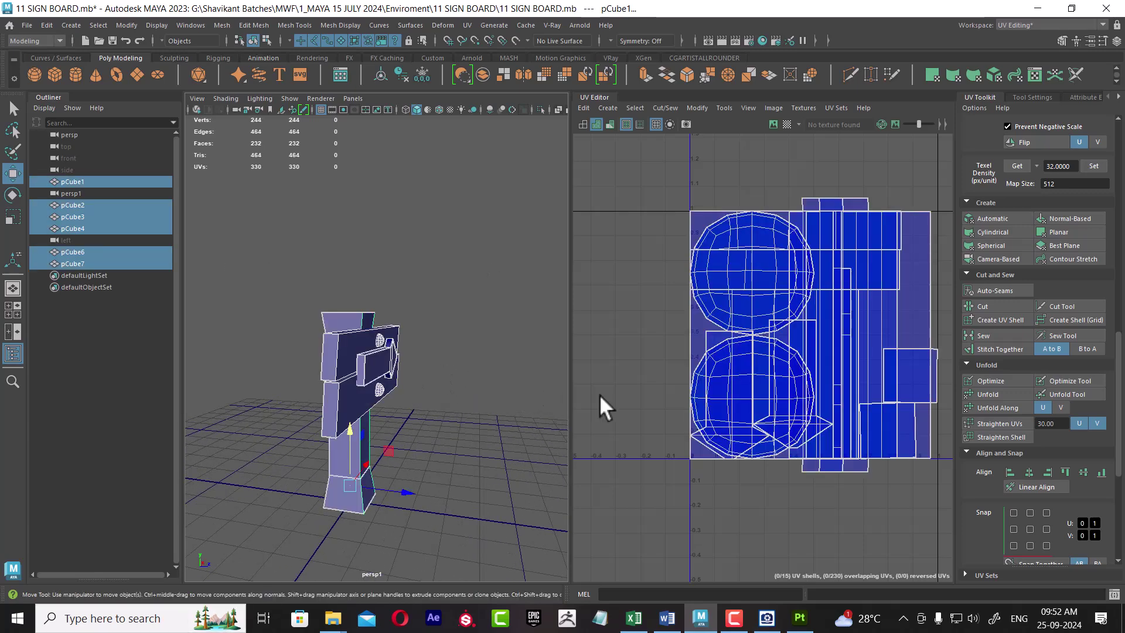
Step: Select all the overlapping UV shells and run Layout to pack them without overlaps
scroll(815, 310, down, 1)
scroll(845, 367, down, 1)
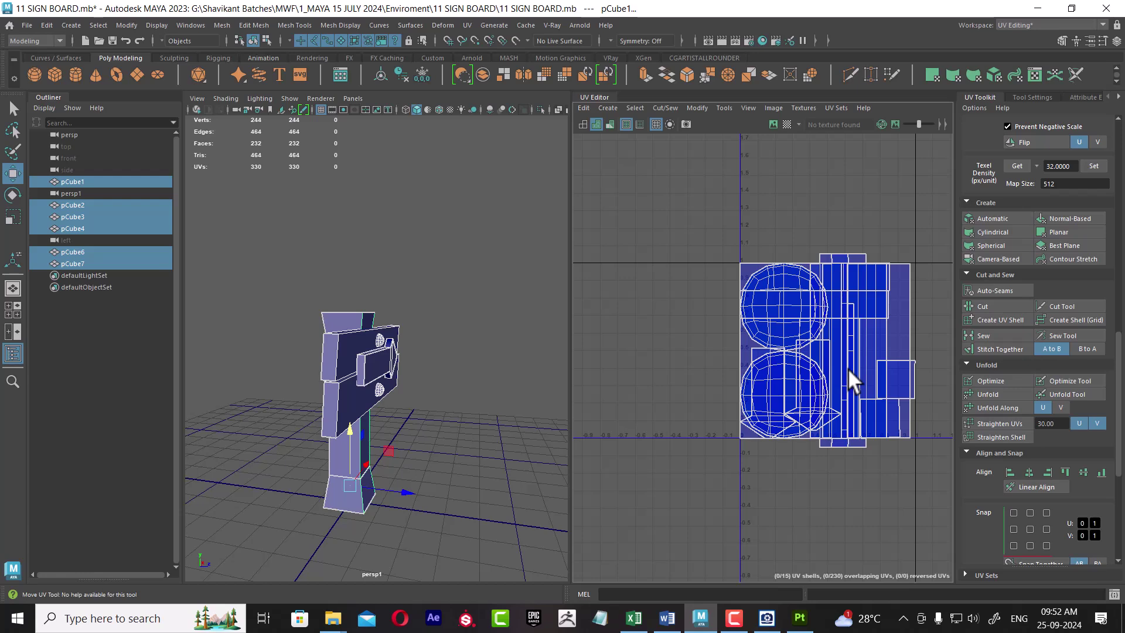
alt+middle_drag(849, 368, 730, 257)
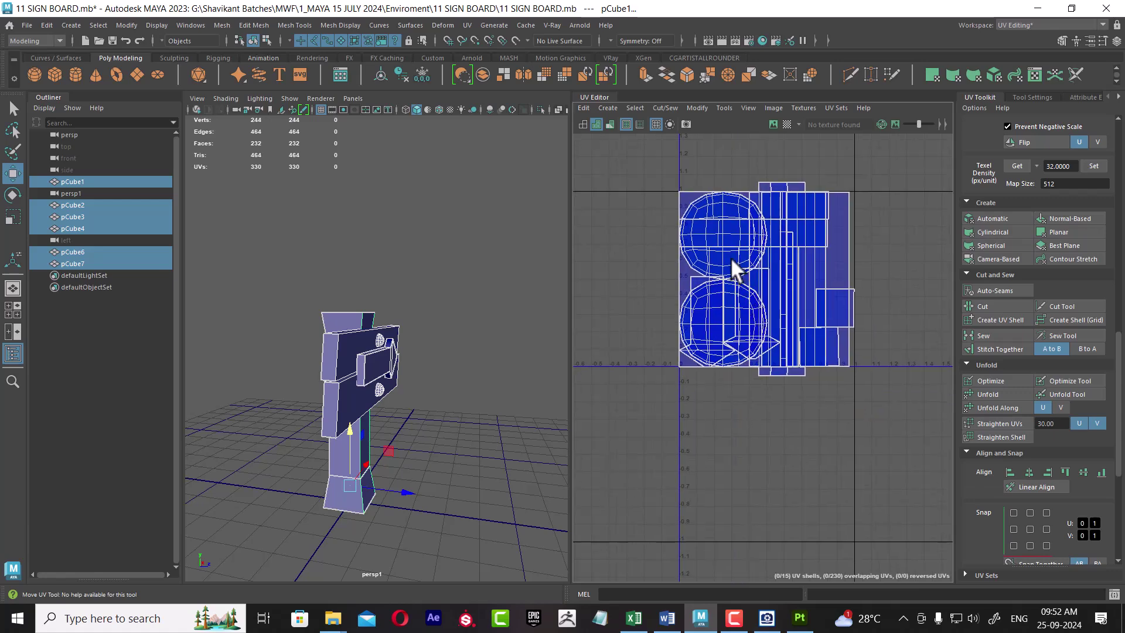
right_drag(730, 257, 867, 193)
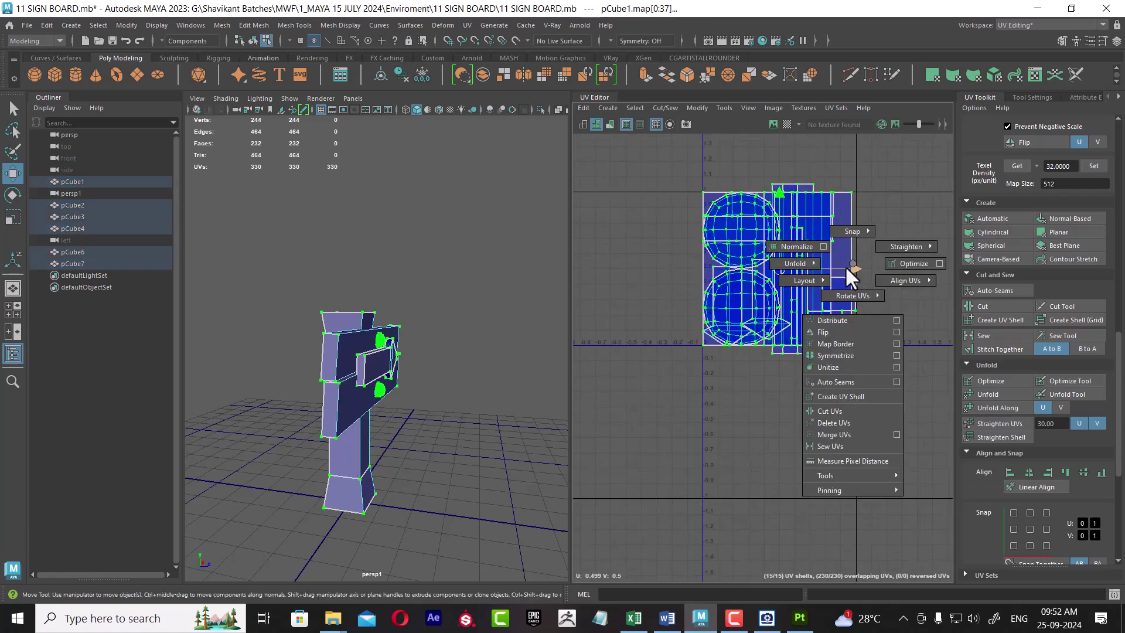
shift+right_drag(851, 260, 691, 351)
scroll(830, 451, up, 2)
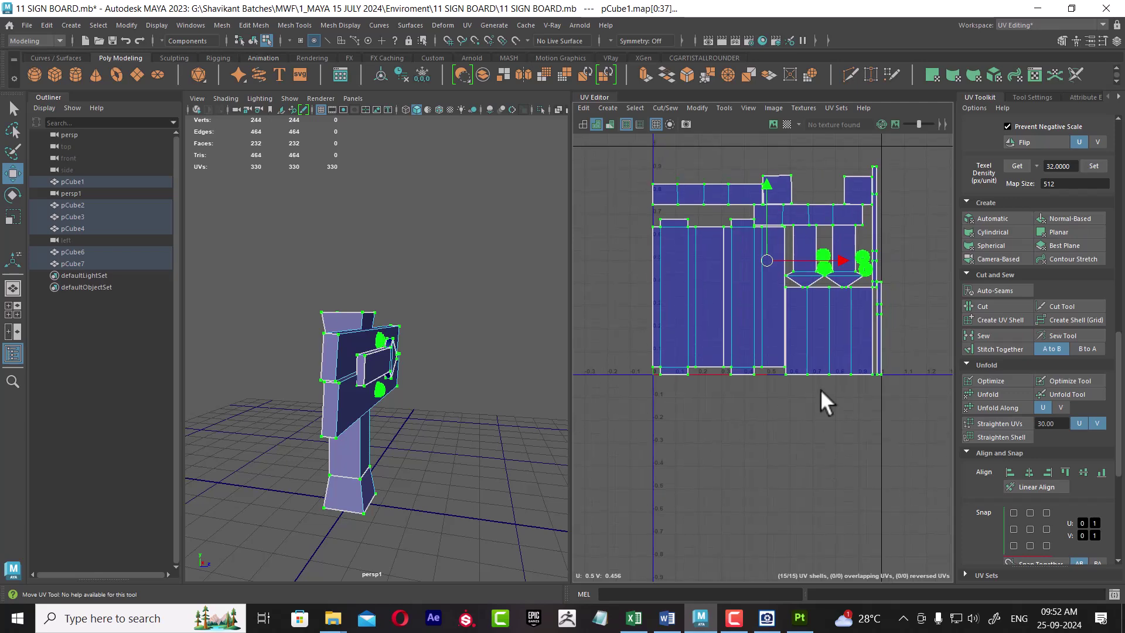
alt+middle_drag(821, 389, 824, 411)
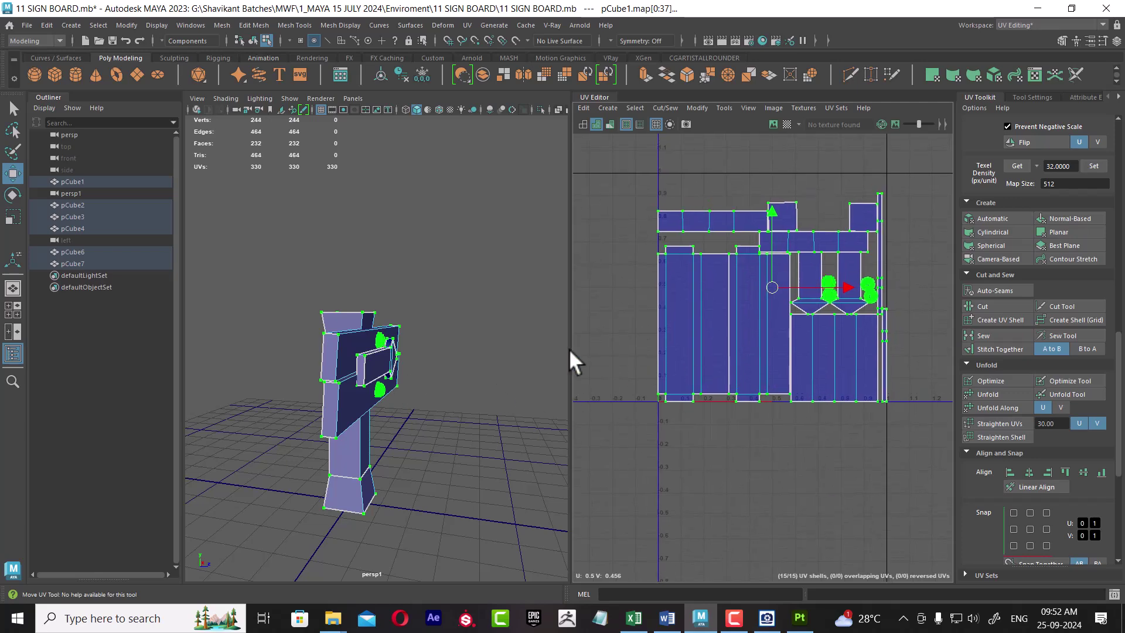
Step: Return to object selection and select all sign board pieces to review the packed UVs
key(F8)
click(523, 221)
alt+drag(522, 221, 423, 384)
alt+right_drag(425, 385, 487, 433)
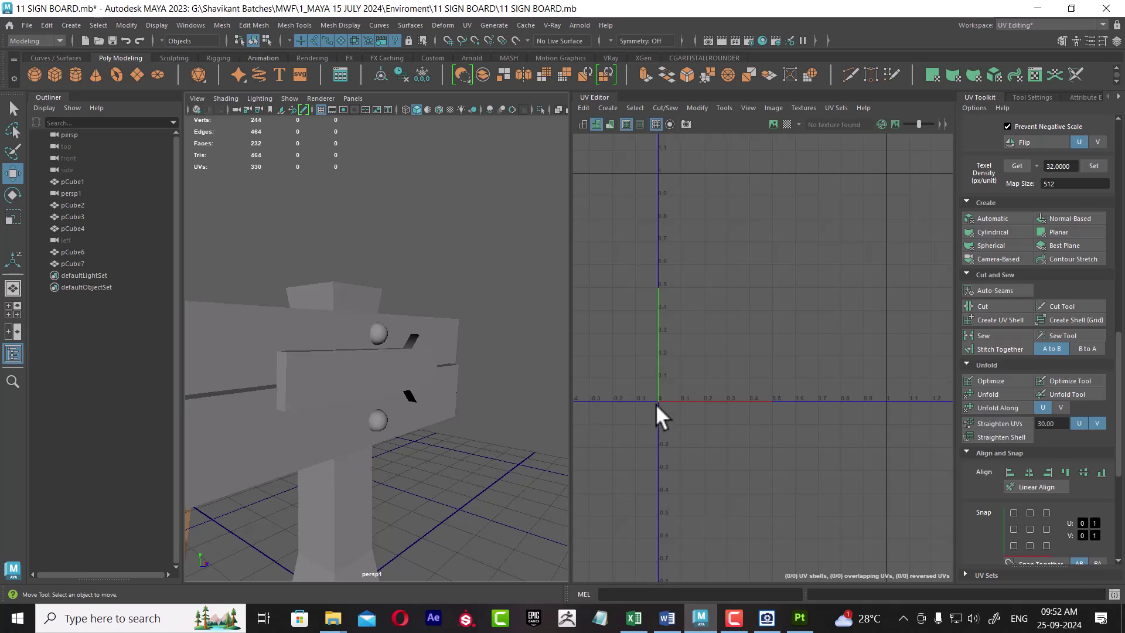
drag(312, 253, 666, 440)
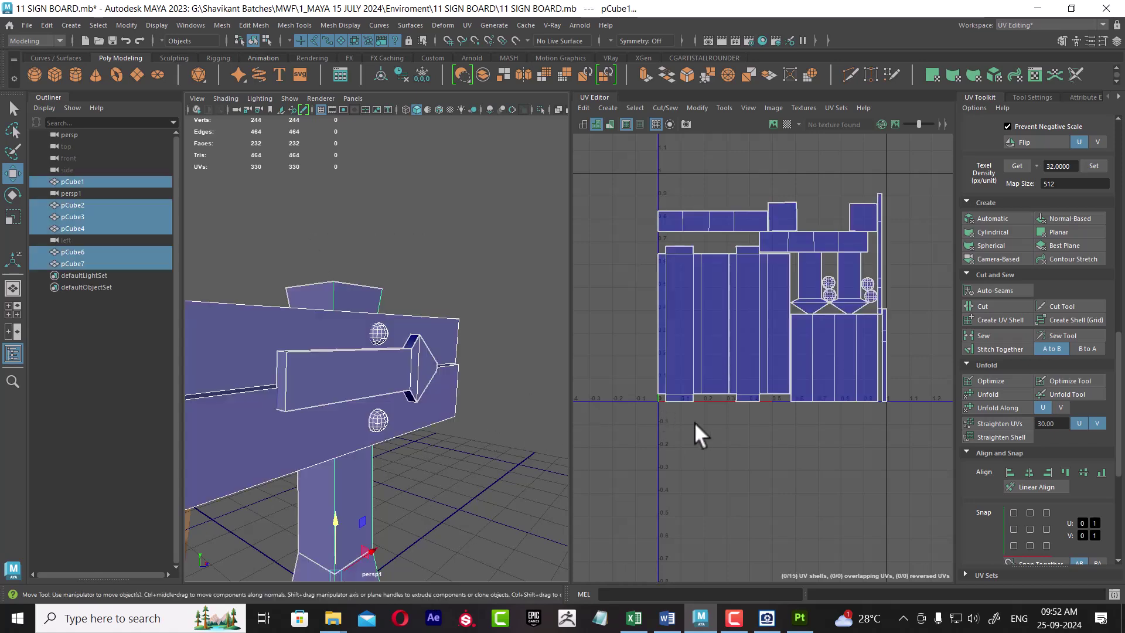
scroll(906, 300, up, 2)
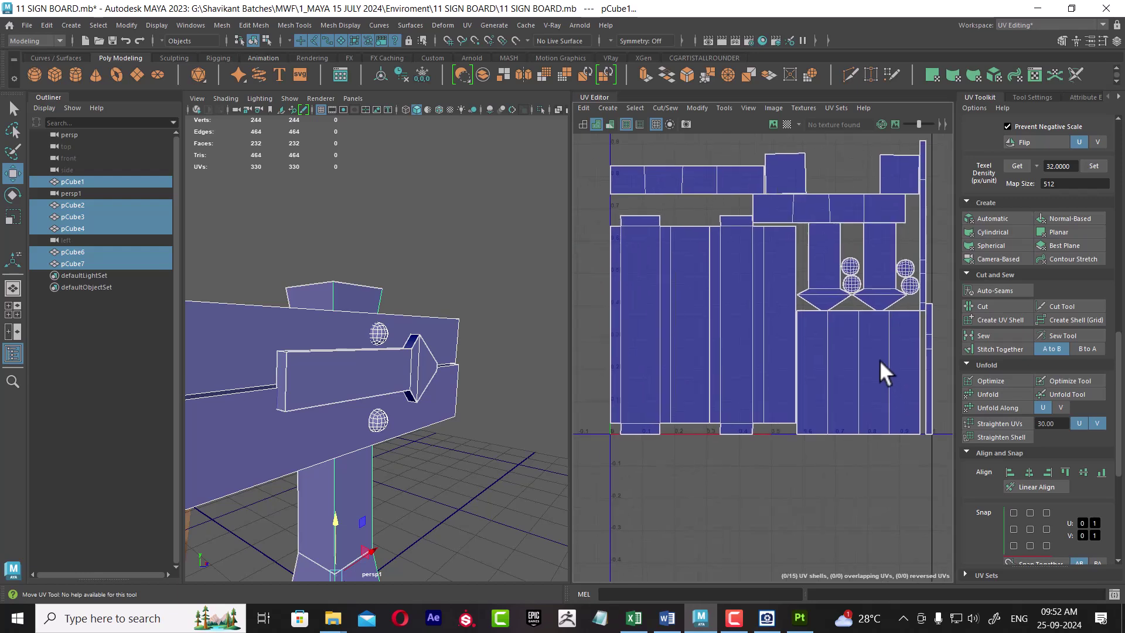
scroll(880, 361, up, 1)
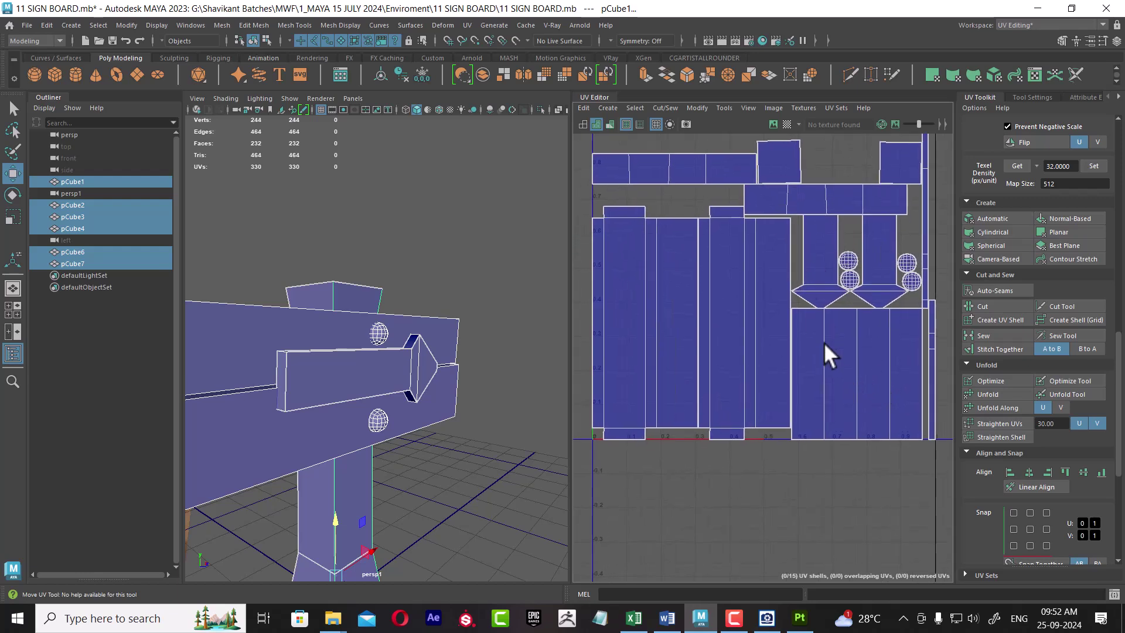
scroll(863, 327, down, 2)
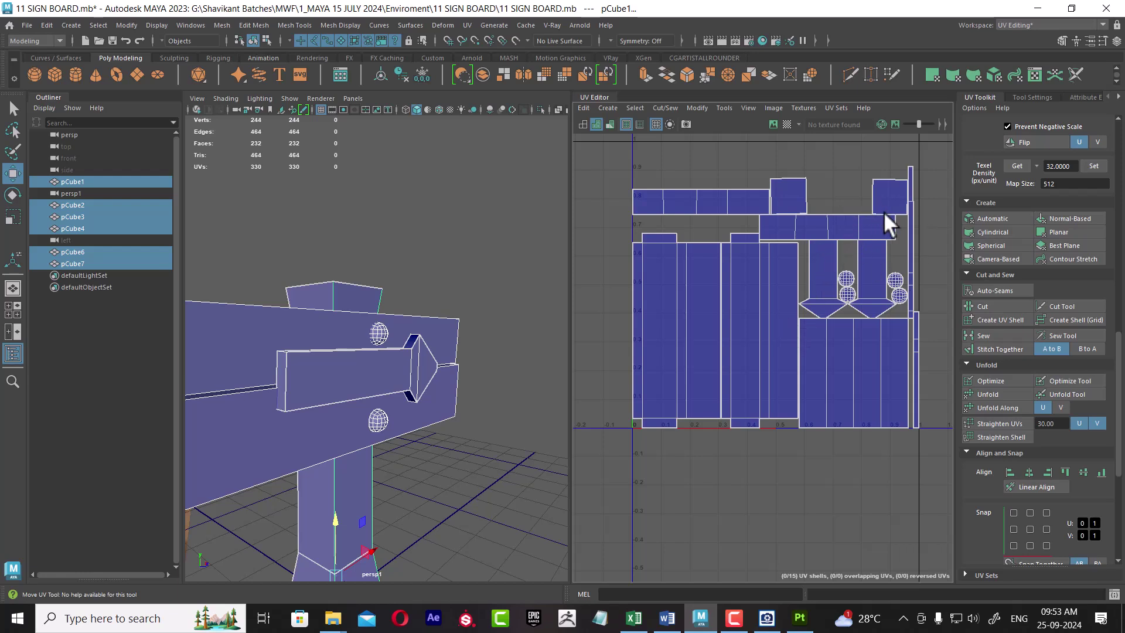
alt+middle_drag(872, 245, 857, 346)
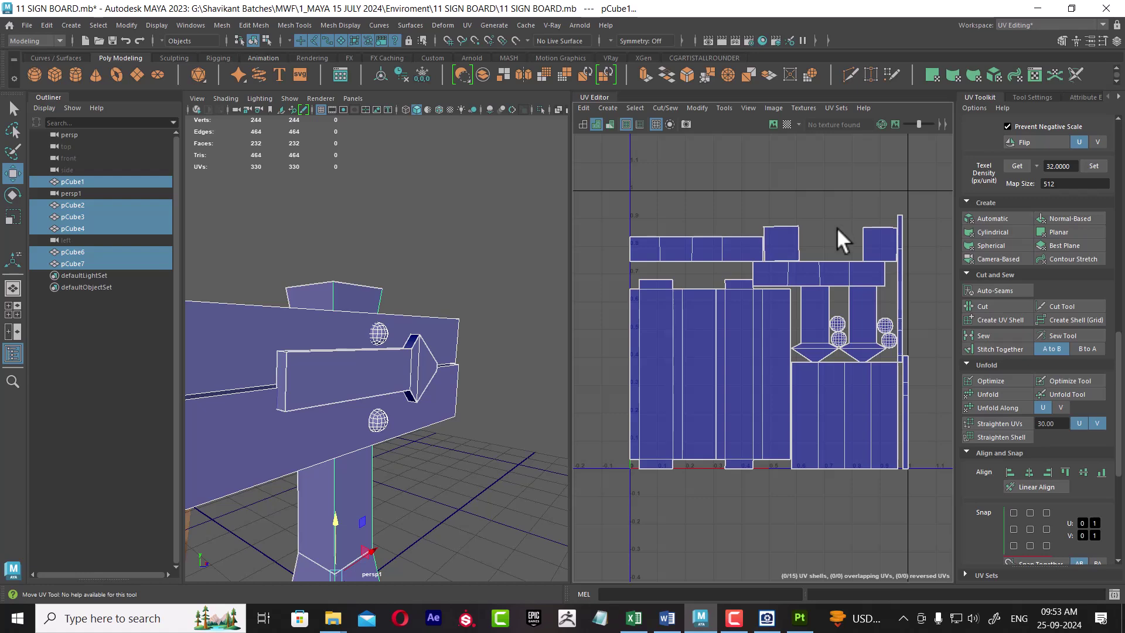
scroll(812, 321, up, 1)
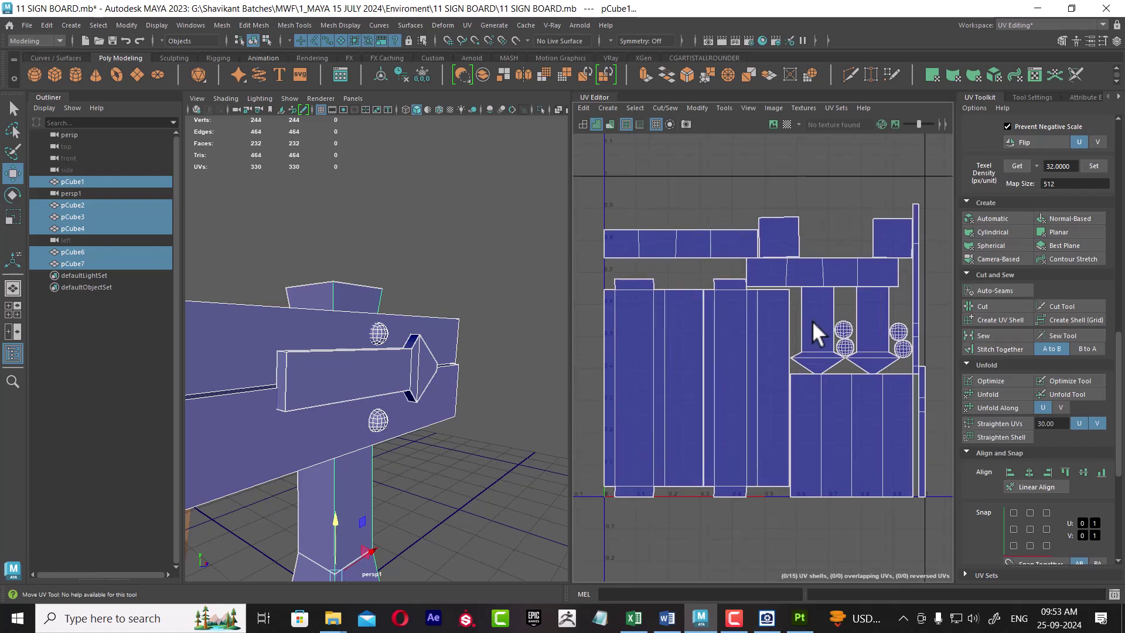
scroll(770, 324, up, 1)
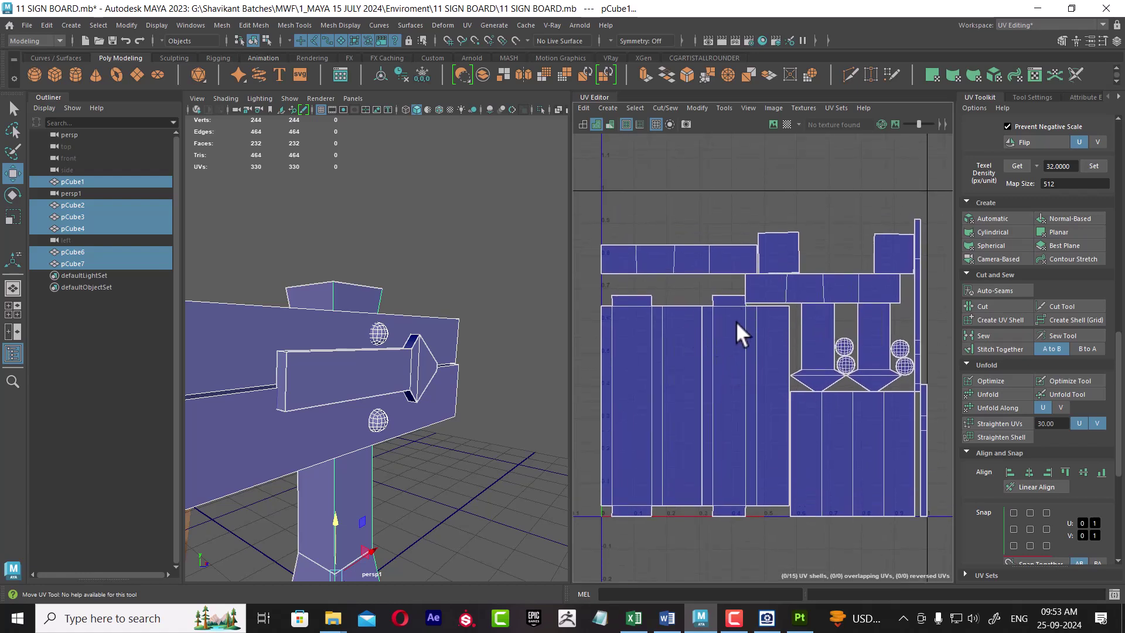
Step: Cut the UVs along two selected edges
scroll(730, 320, up, 1)
right_drag(845, 358, 873, 205)
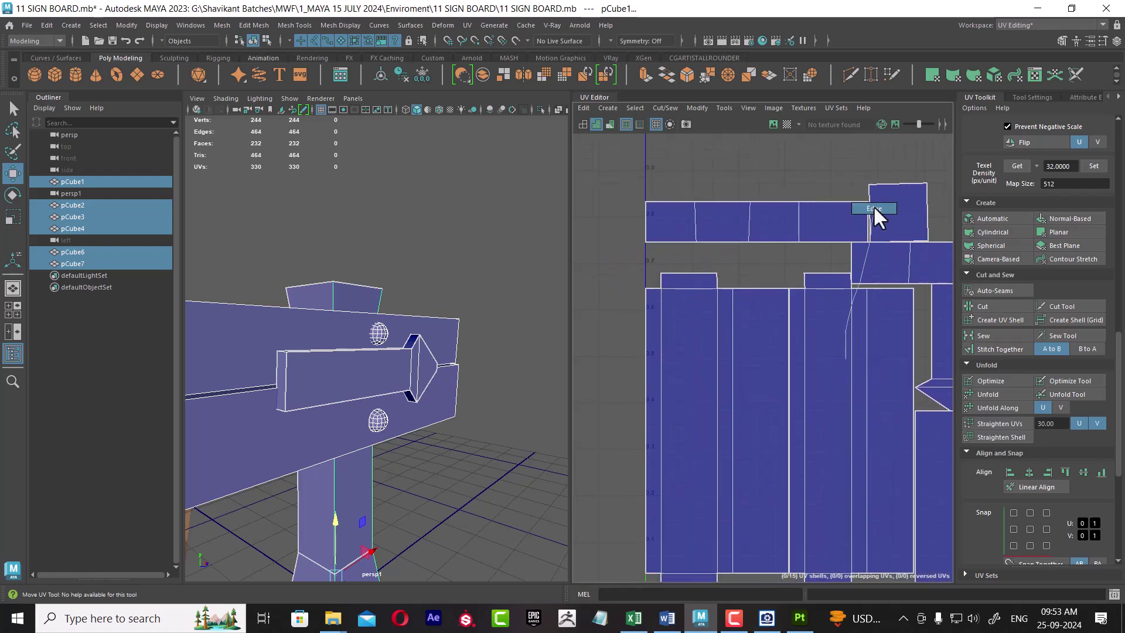
click(824, 287)
shift+click(703, 285)
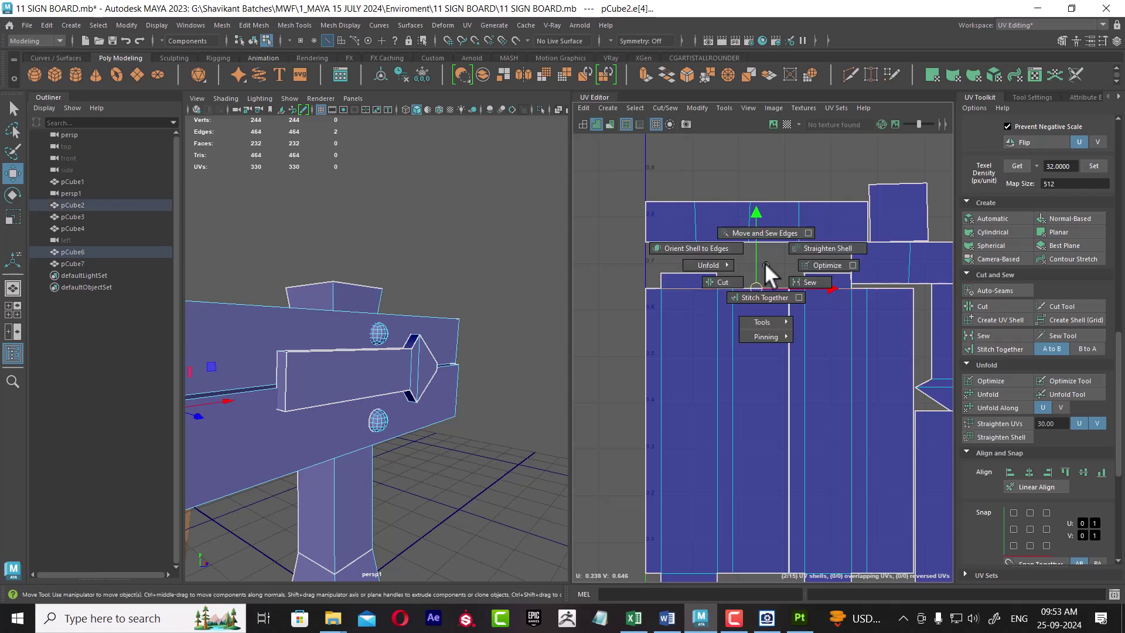
shift+right_drag(756, 274, 766, 263)
Step: Move the two small shells down near the bottom edge of the UV square
right_drag(860, 263, 842, 278)
click(843, 278)
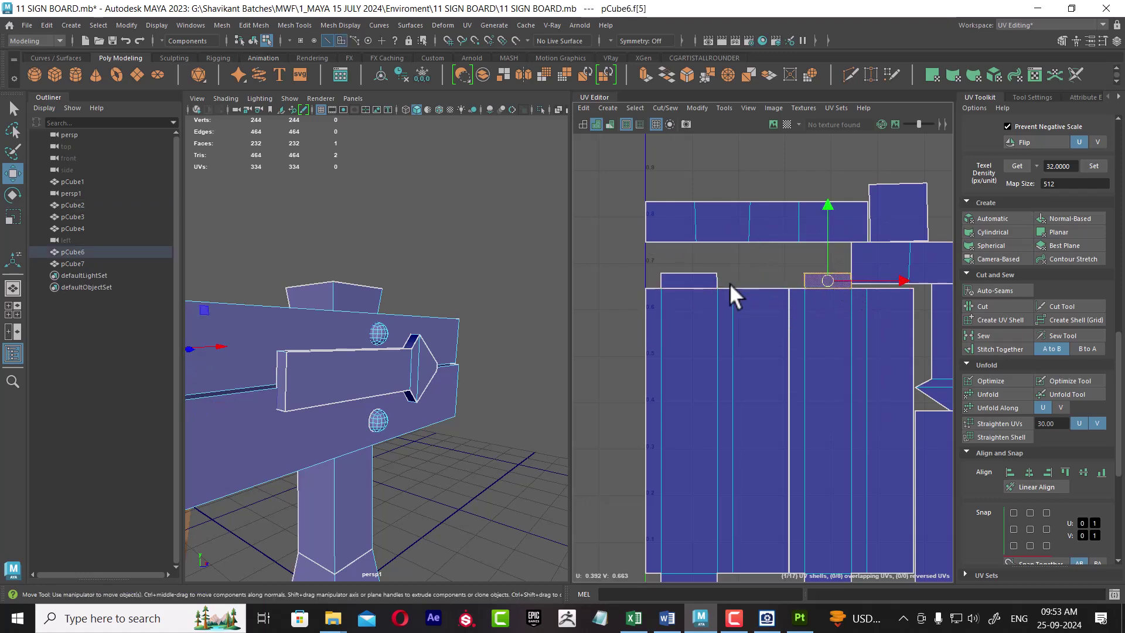
shift+click(713, 282)
drag(759, 278, 758, 474)
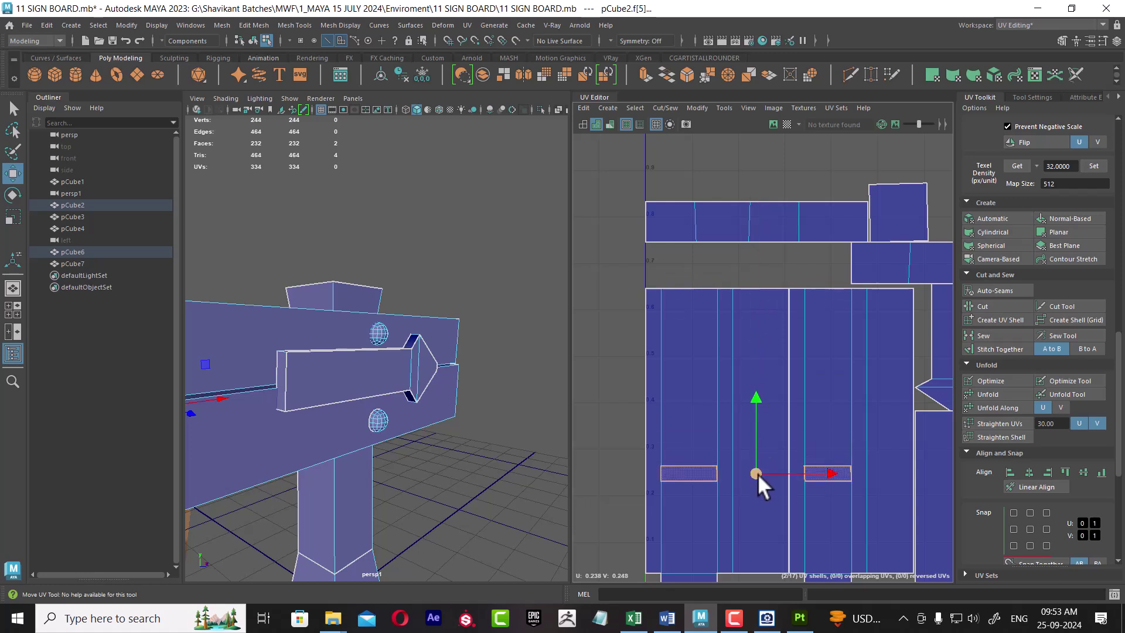
alt+middle_drag(758, 474, 813, 197)
mouse_move(786, 217)
mouse_down()
mouse_move(833, 327)
mouse_move(819, 310)
mouse_up()
scroll(856, 325, up, 5)
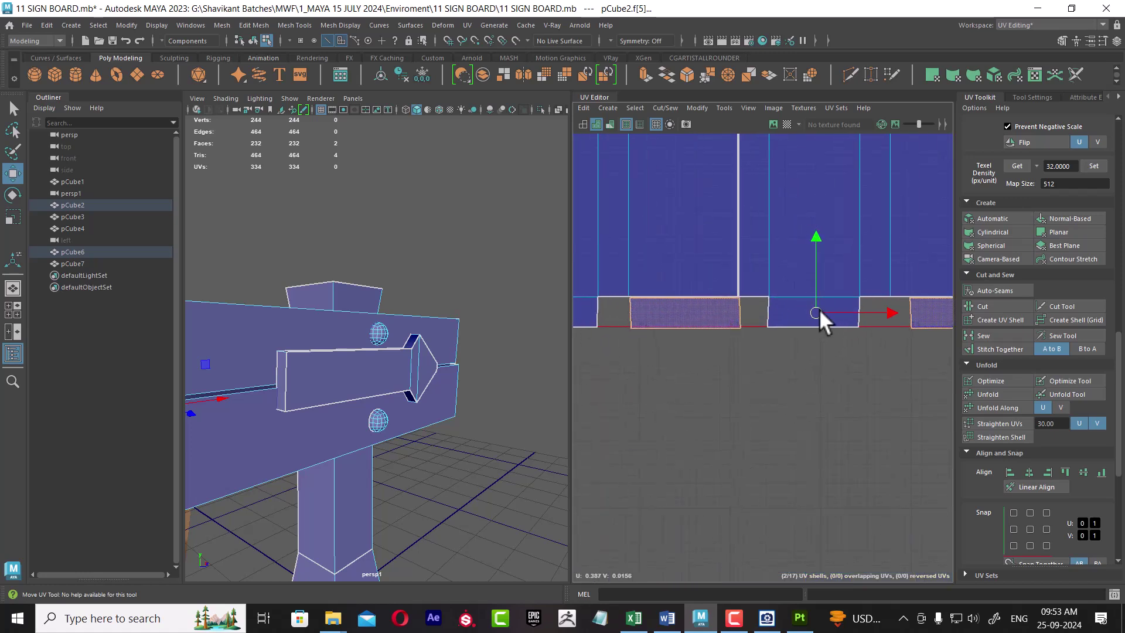
mouse_move(863, 355)
alt+middle_down()
mouse_move(736, 327)
mouse_move(815, 381)
alt+middle_up()
Step: Nudge one small shell left along U
click(817, 314)
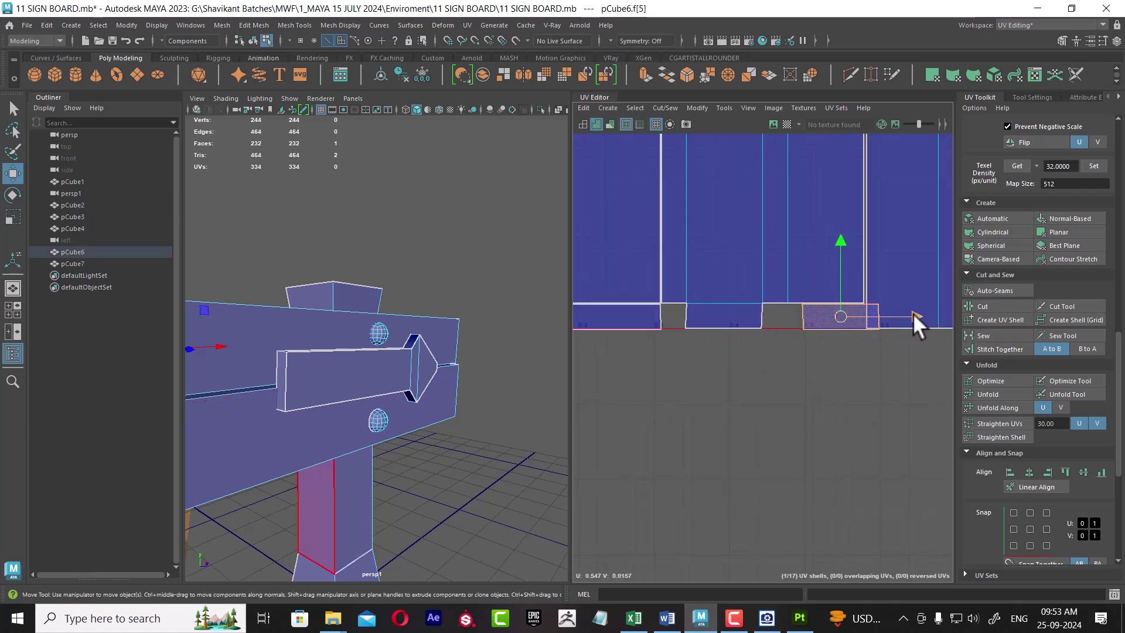
drag(914, 317, 895, 316)
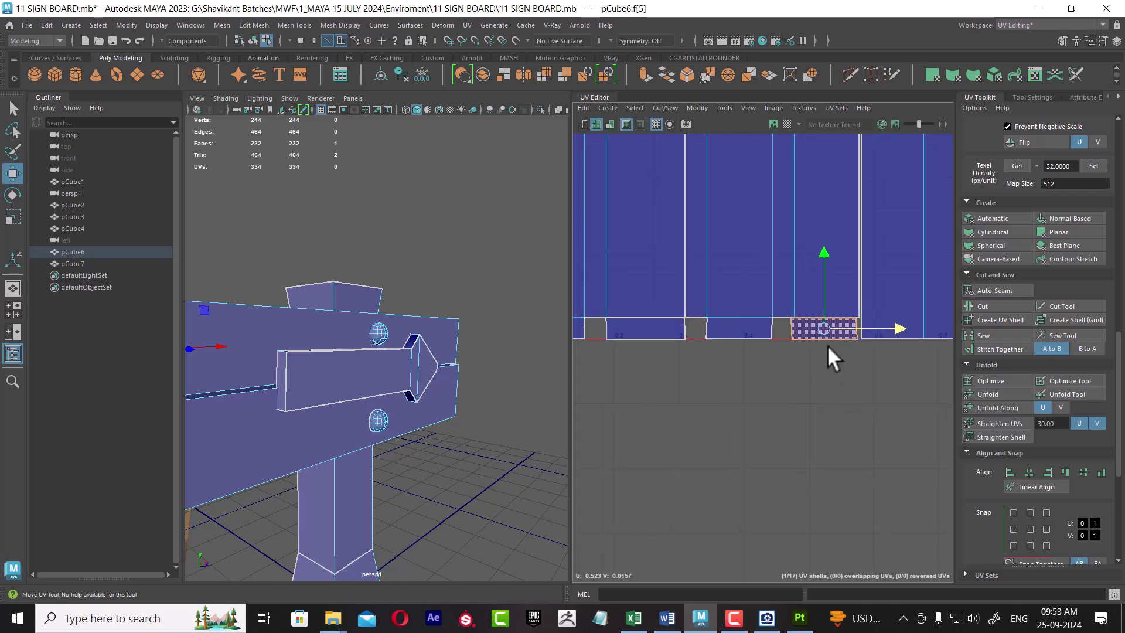
scroll(819, 349, down, 3)
scroll(739, 259, down, 2)
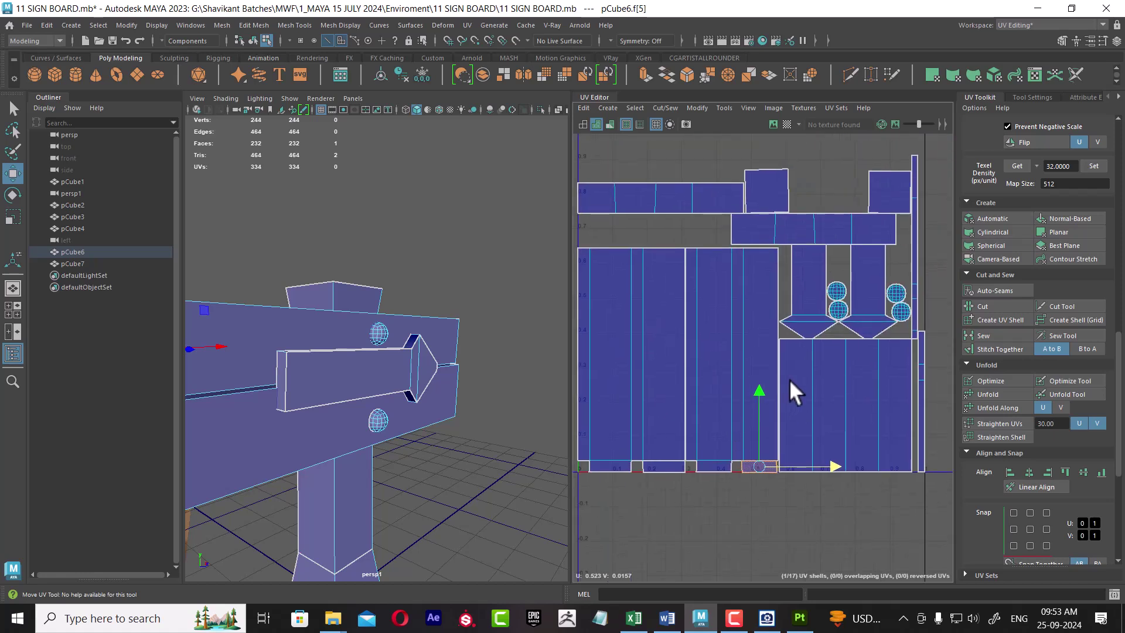
alt+middle_drag(746, 257, 778, 298)
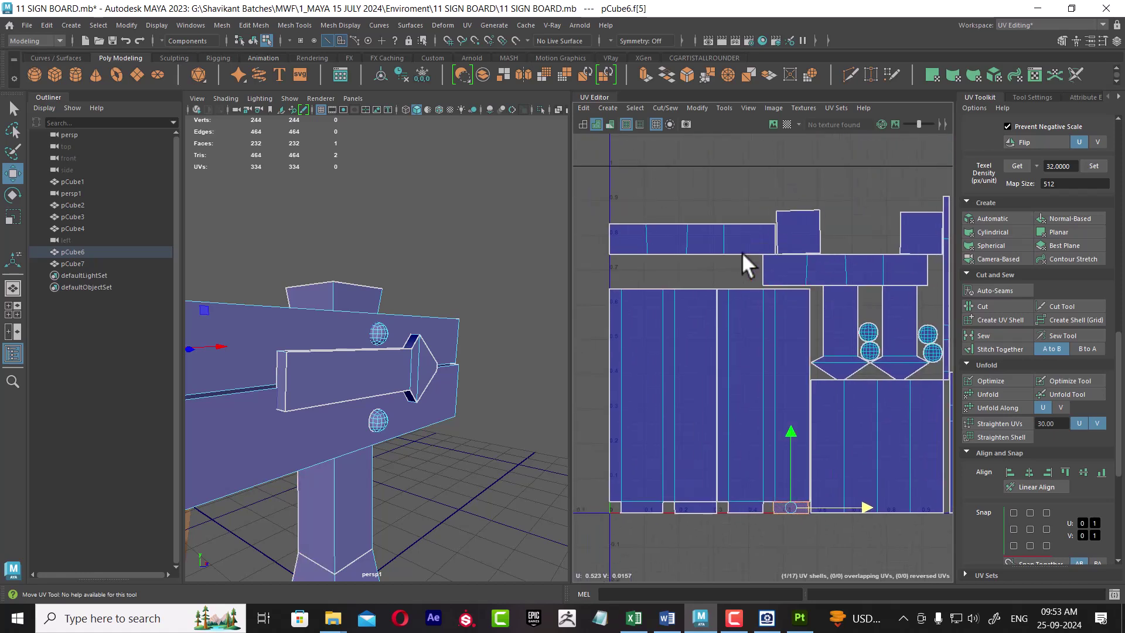
Step: Slide the long horizontal strip shell left along U
double_click(798, 268)
drag(918, 270, 768, 270)
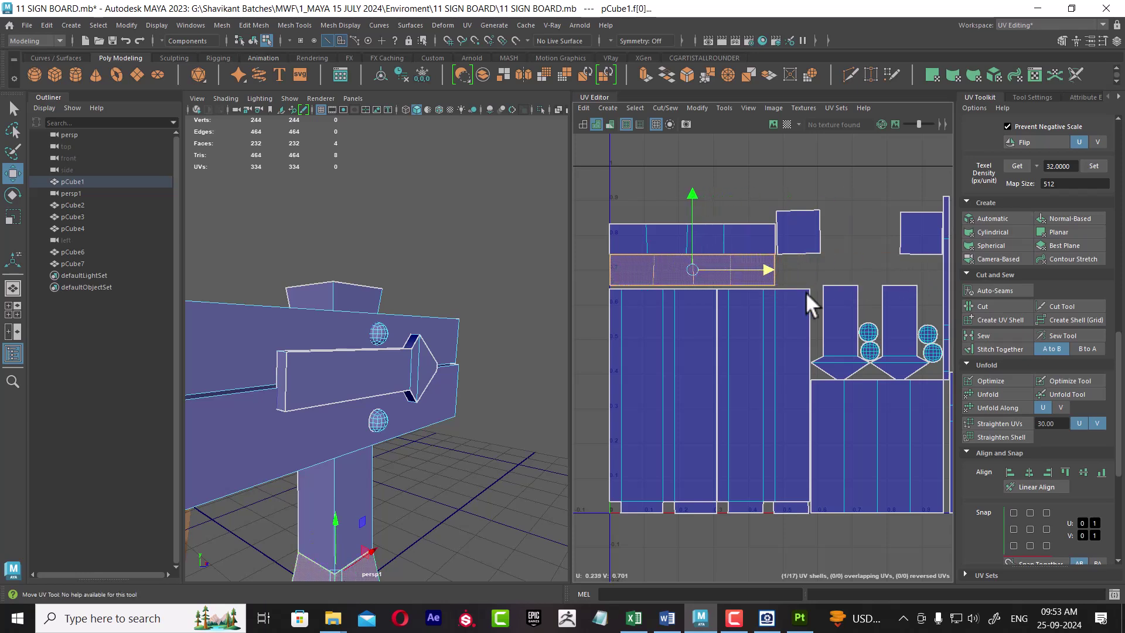
alt+middle_drag(907, 341, 850, 336)
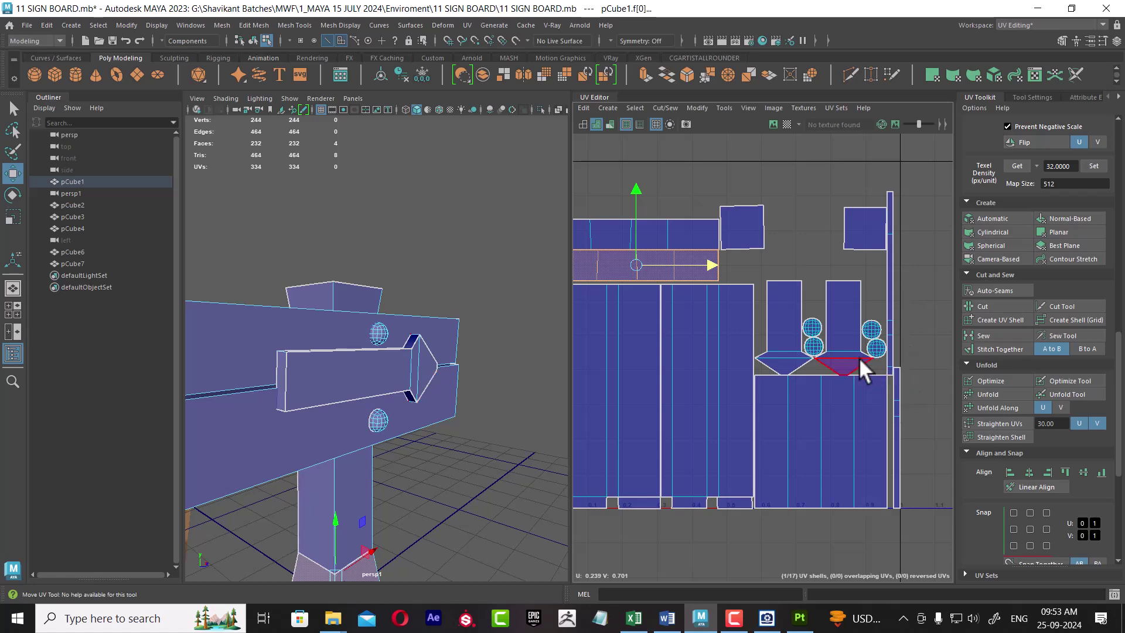
scroll(860, 358, up, 1)
Step: Move both square shells up above the strips, one beside the top strip, one at left
click(864, 229)
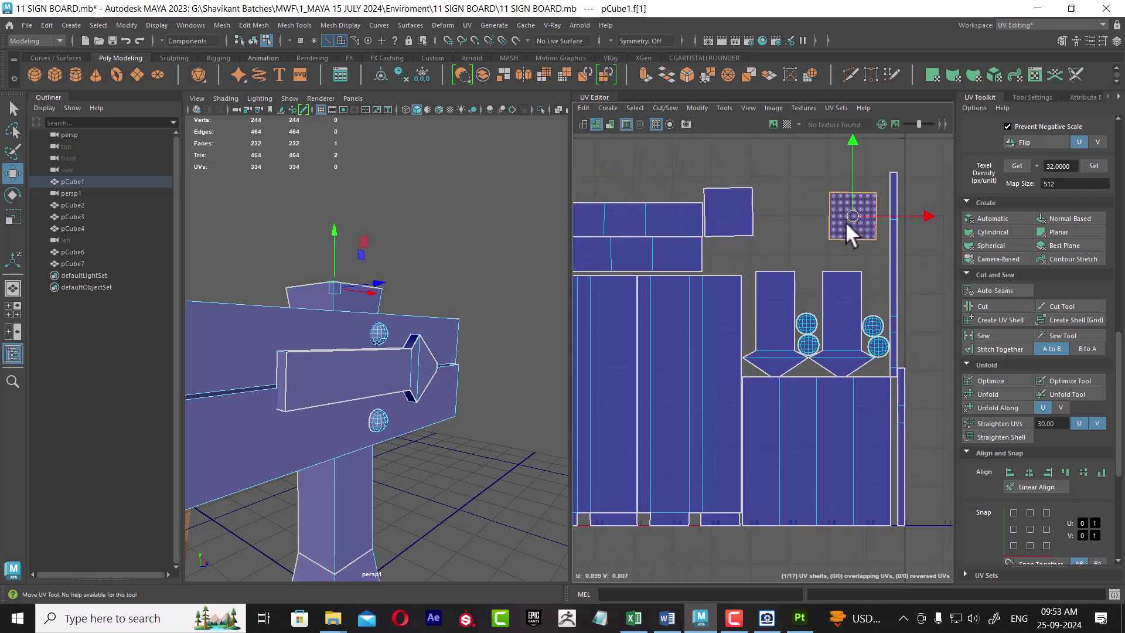
drag(849, 230, 769, 241)
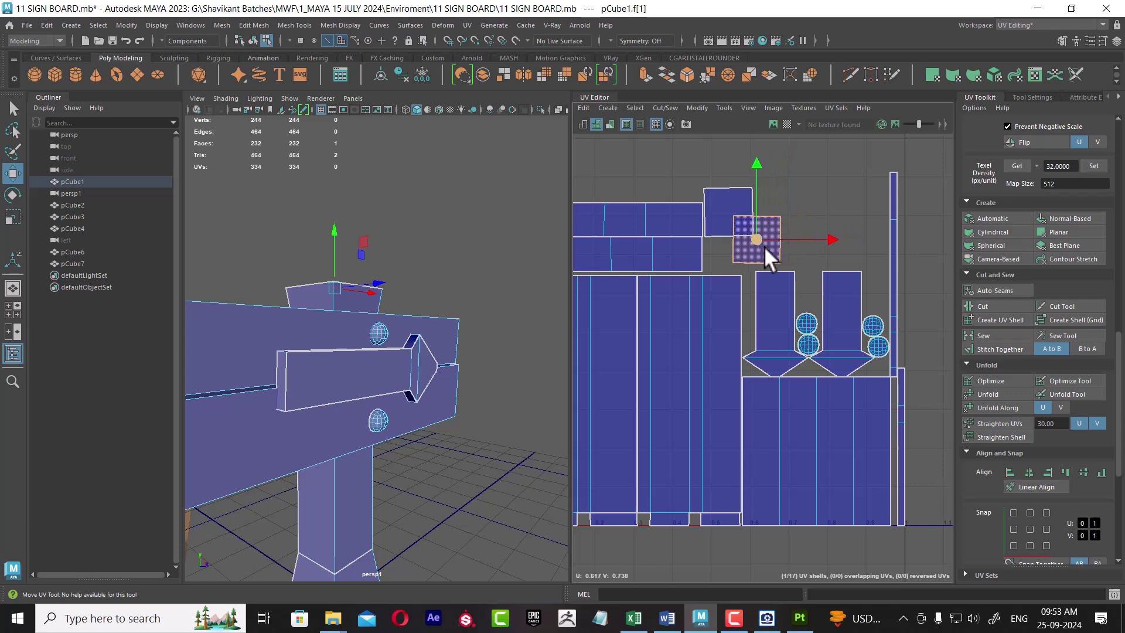
alt+middle_drag(764, 247, 789, 352)
click(762, 328)
drag(763, 343, 776, 314)
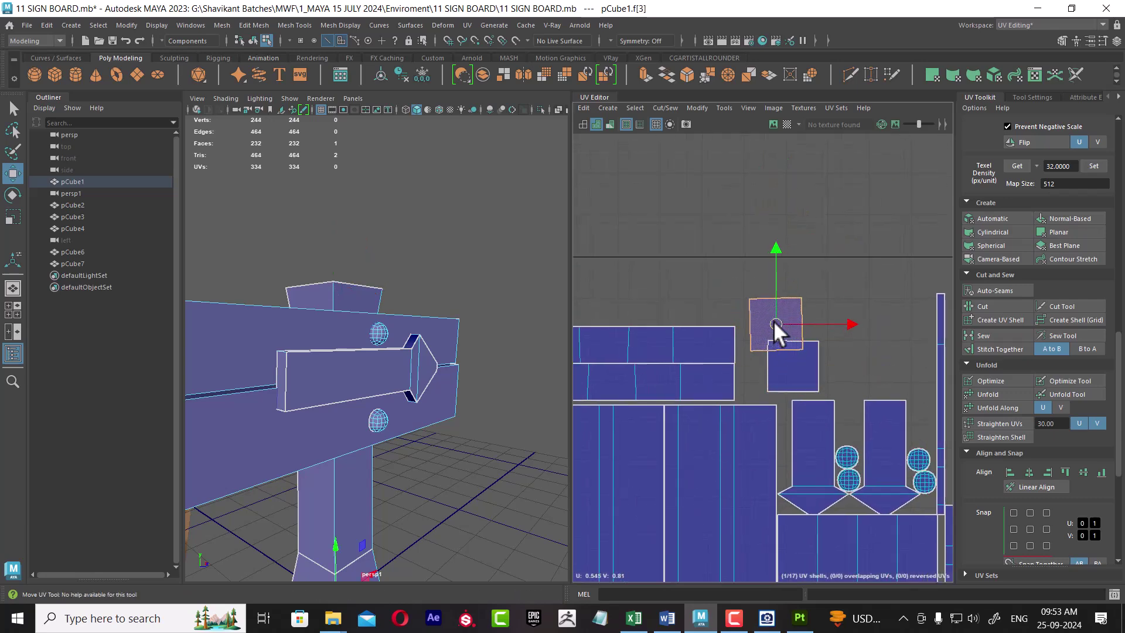
alt+middle_drag(777, 316, 861, 323)
drag(860, 319, 652, 301)
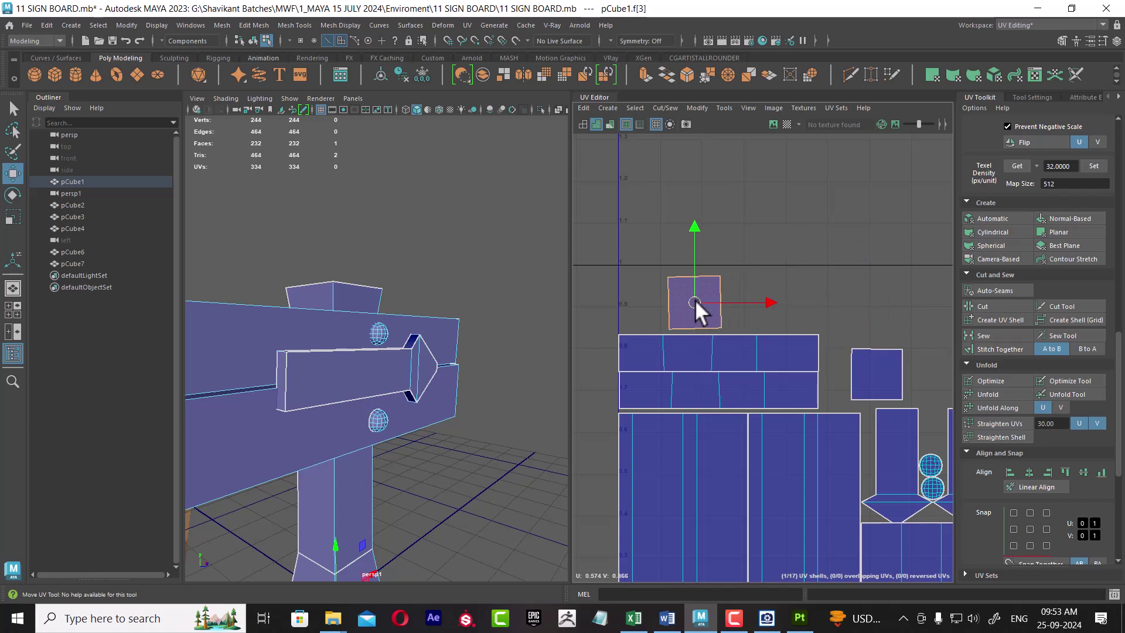
scroll(715, 316, up, 2)
alt+middle_drag(779, 256, 818, 268)
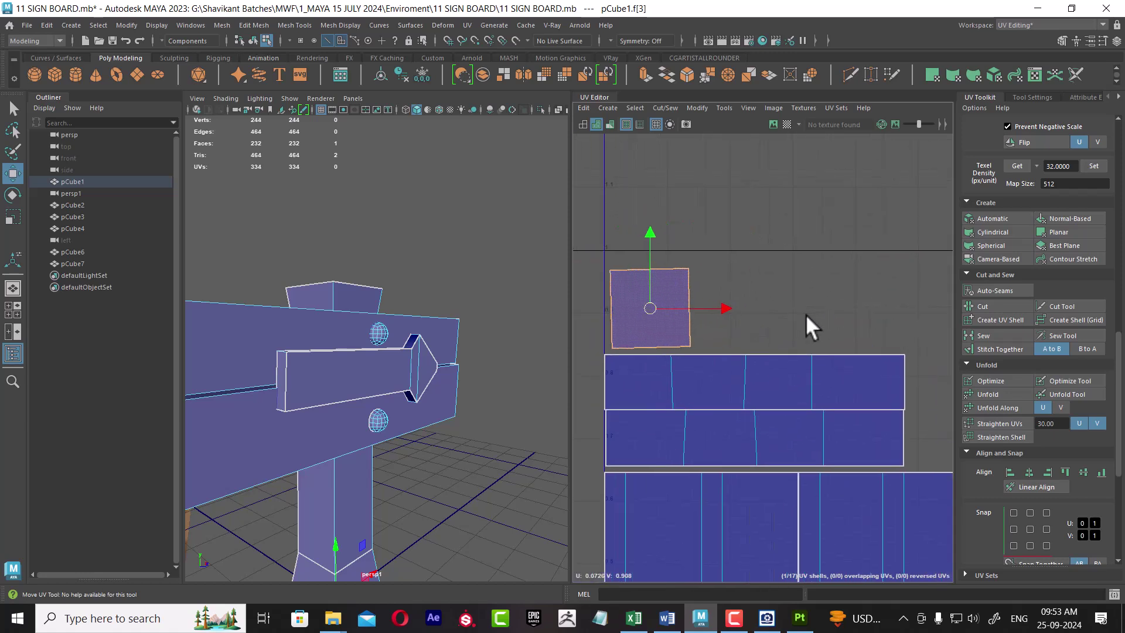
Step: Select the square shell's four UVs and straighten them with Straighten UVs
shift+right_drag(818, 276, 717, 294)
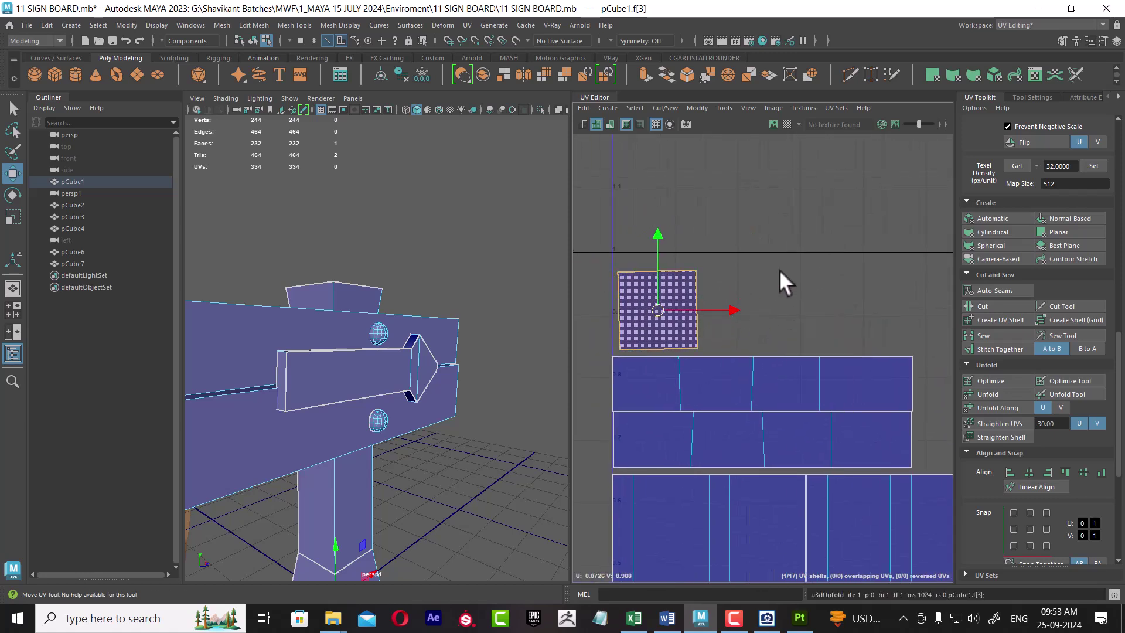
key(F9)
double_click(694, 273)
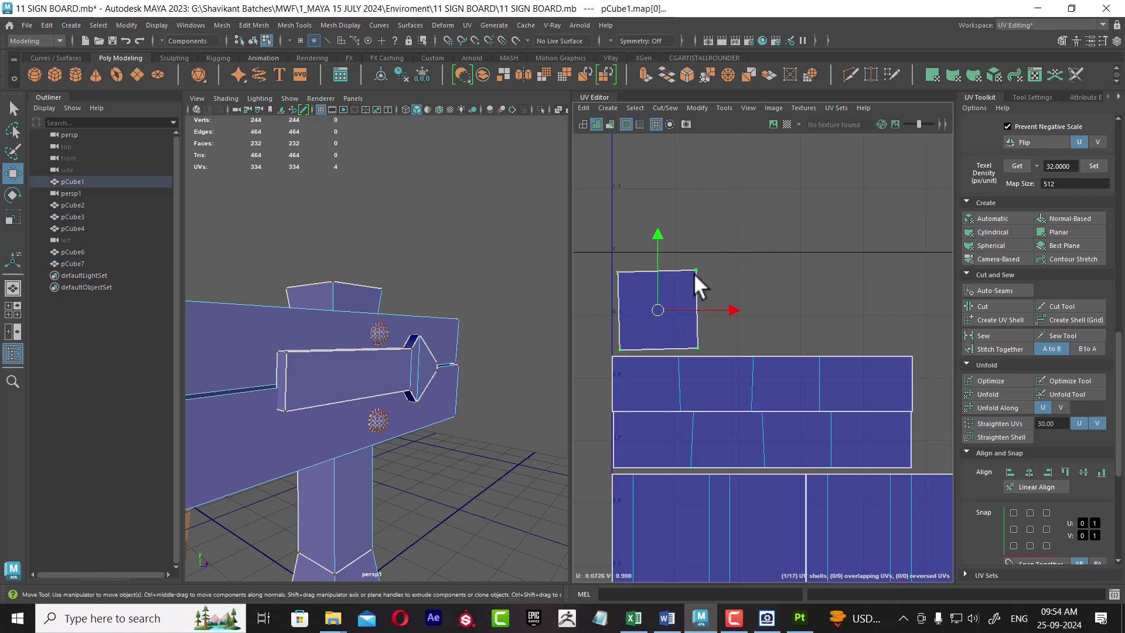
click(1003, 437)
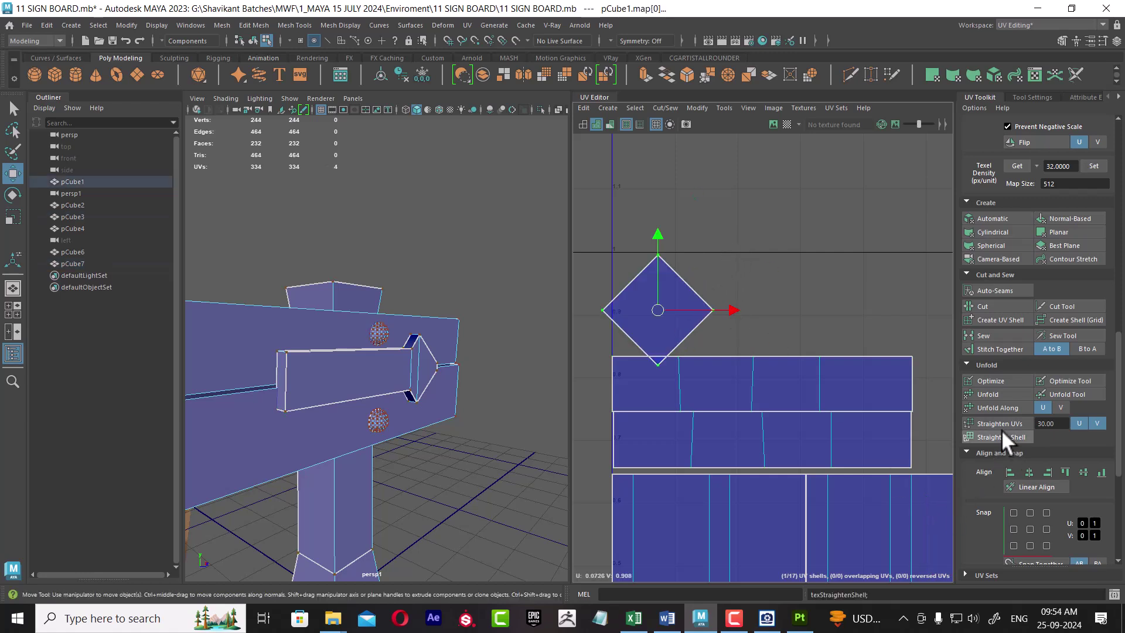
click(1002, 427)
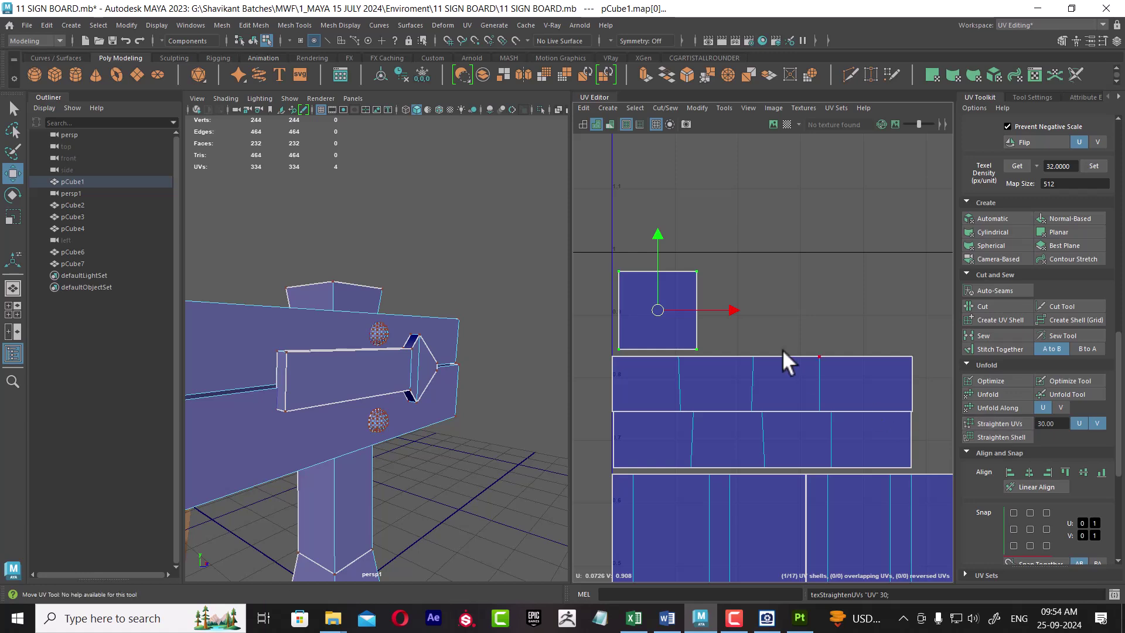
scroll(761, 349, down, 2)
Step: Move the other square shell beside the straightened square shell at the top
double_click(869, 360)
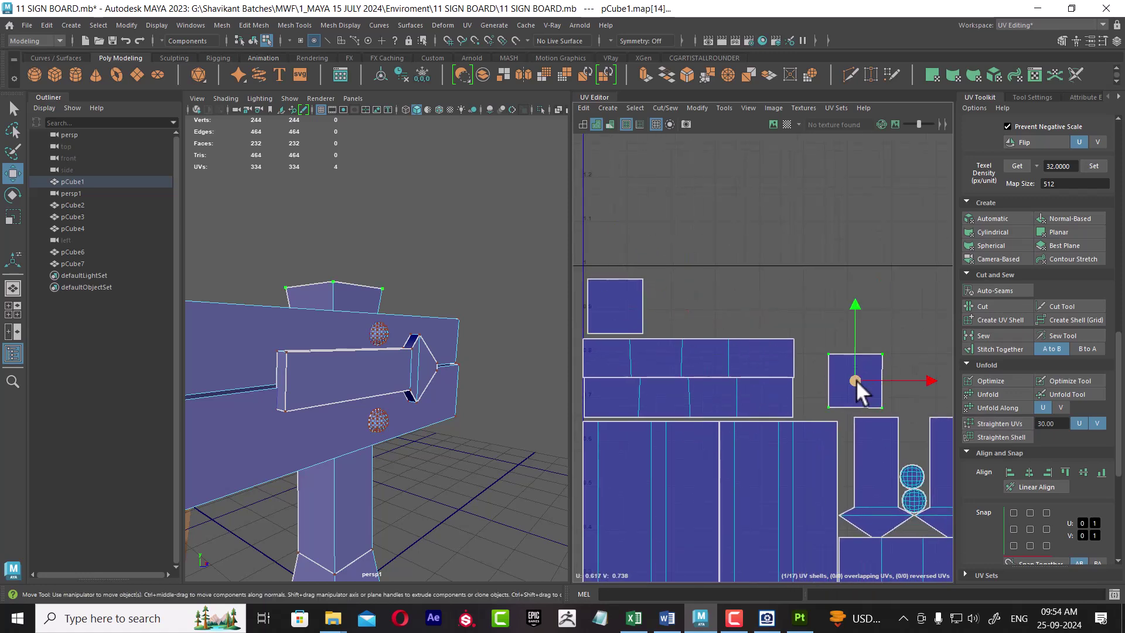
click(1011, 425)
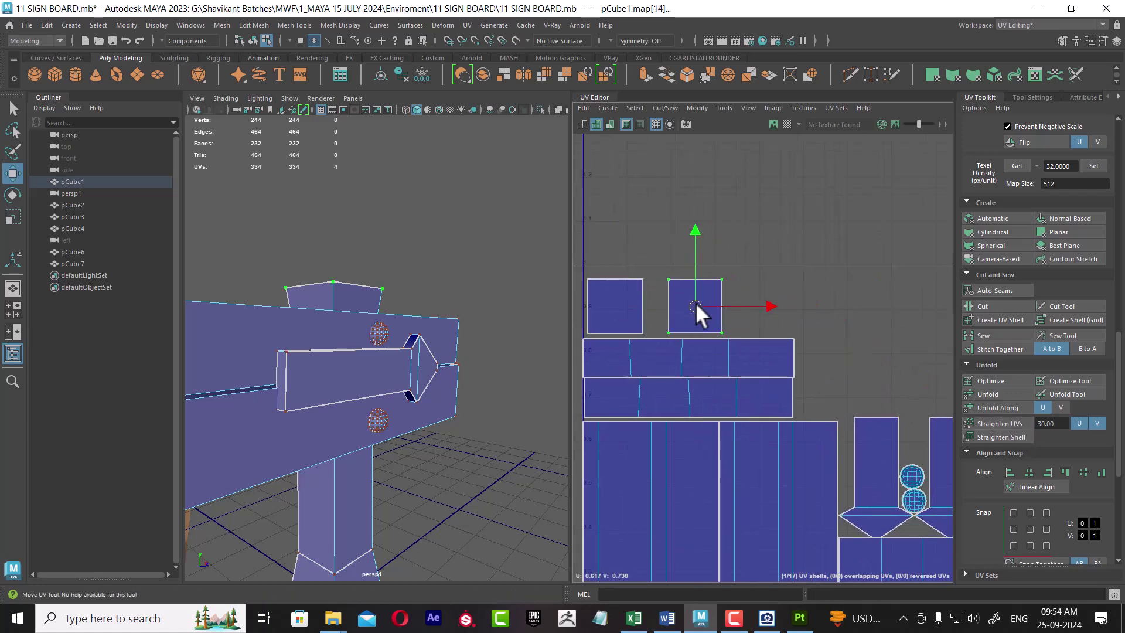
drag(856, 378, 674, 304)
scroll(703, 319, down, 3)
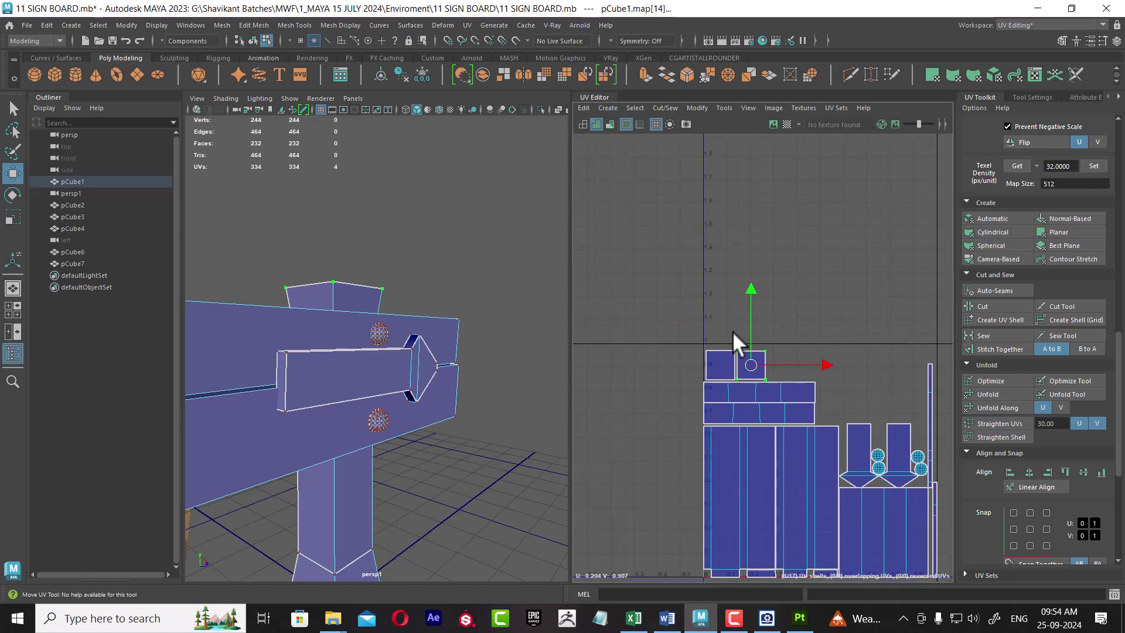
scroll(841, 431, up, 1)
scroll(836, 452, up, 2)
scroll(853, 504, up, 2)
Step: Pick a corner UV and zoom in to inspect the circle shells at the bottom
alt+middle_drag(868, 544, 859, 463)
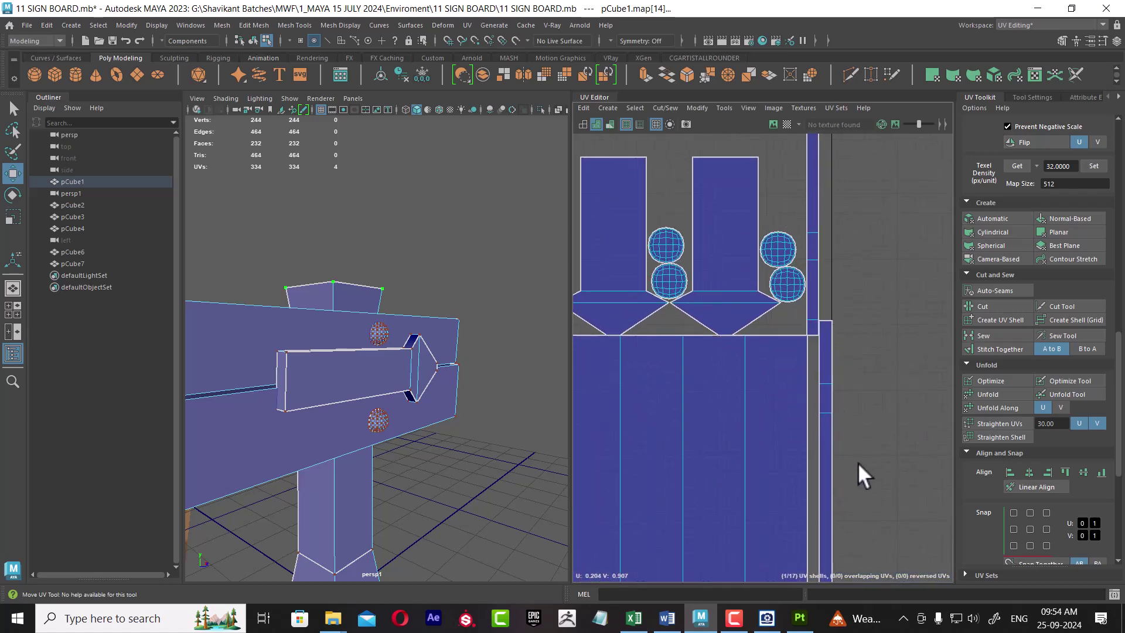
mouse_move(758, 414)
alt+middle_down()
mouse_move(836, 354)
mouse_move(815, 409)
mouse_move(845, 503)
mouse_move(849, 467)
alt+middle_up()
click(778, 381)
scroll(879, 362, up, 2)
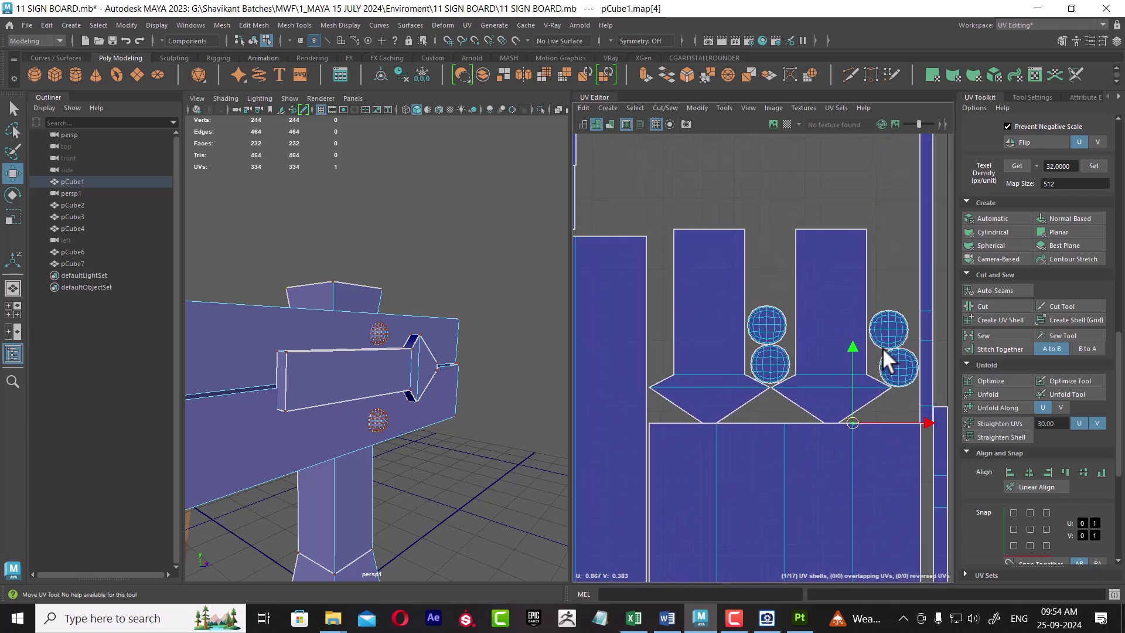
scroll(850, 376, up, 2)
scroll(868, 411, up, 3)
scroll(849, 475, down, 3)
alt+middle_drag(808, 487, 785, 324)
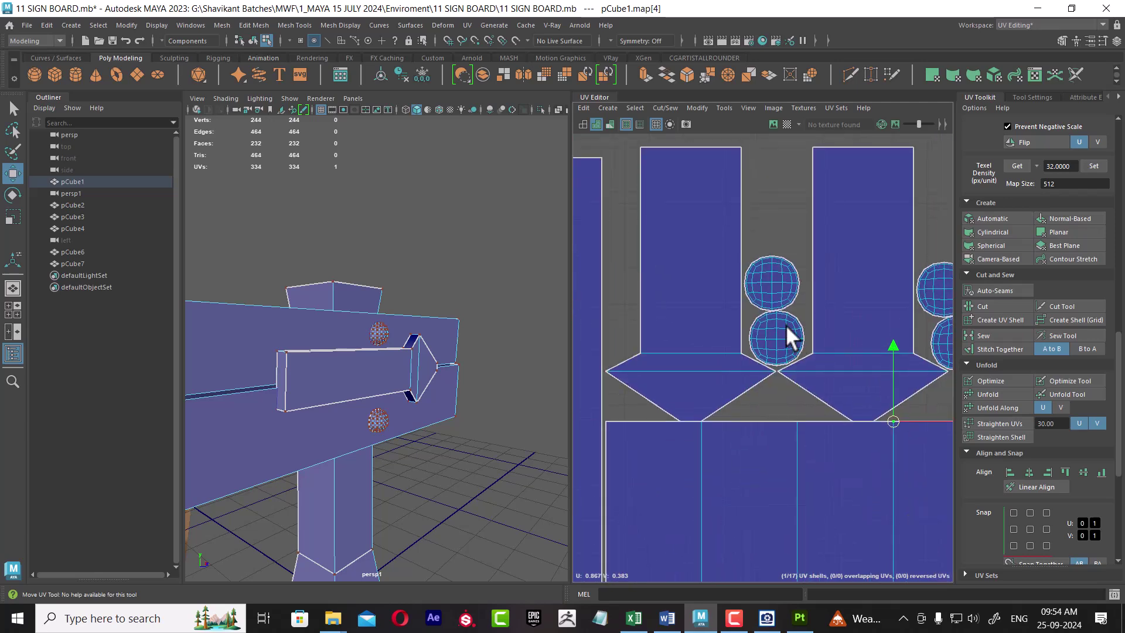
scroll(783, 363, up, 3)
scroll(739, 323, down, 3)
scroll(698, 258, down, 5)
scroll(760, 284, down, 2)
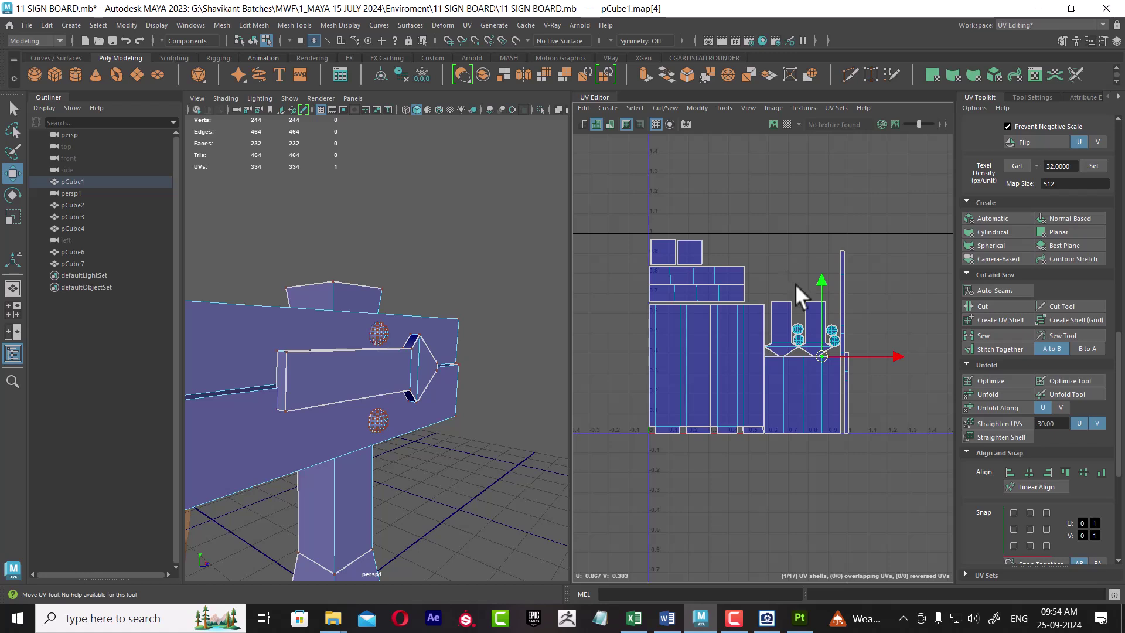
scroll(861, 418, up, 1)
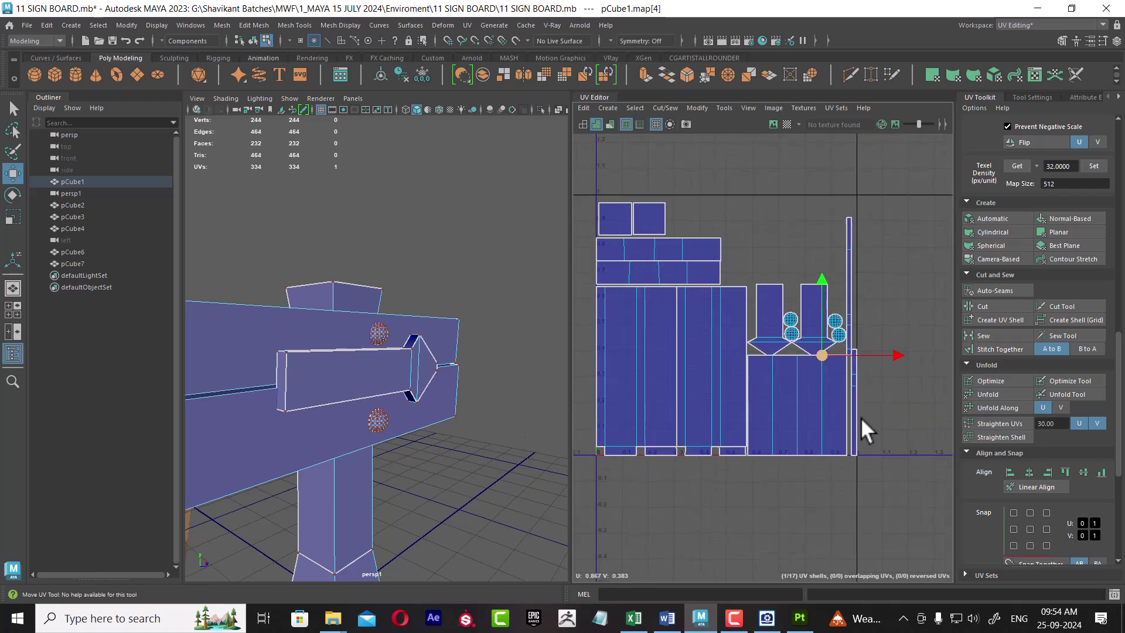
scroll(850, 313, up, 1)
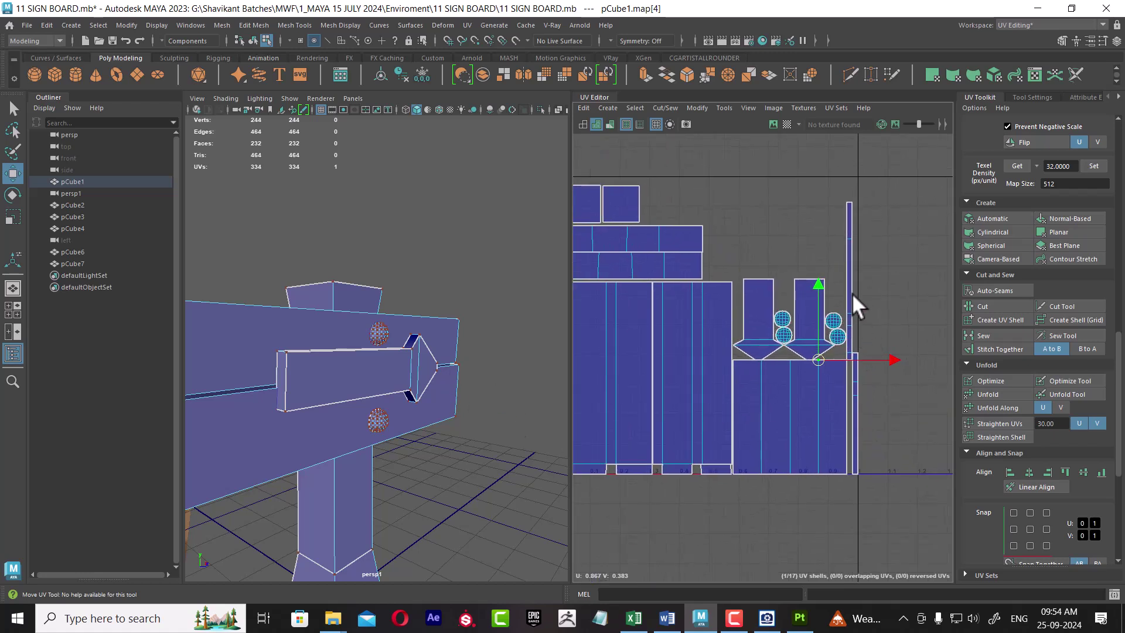
Step: Select the thin strip and large lower shells, briefly trying the scale tool
click(850, 221)
scroll(847, 317, up, 1)
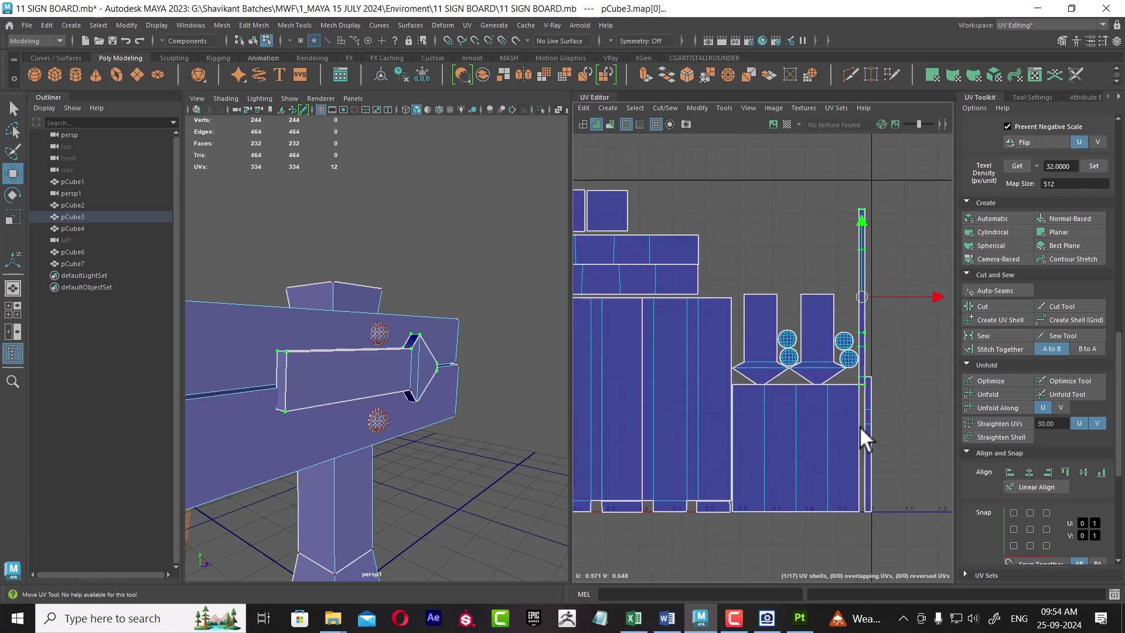
scroll(833, 405, up, 1)
click(780, 386)
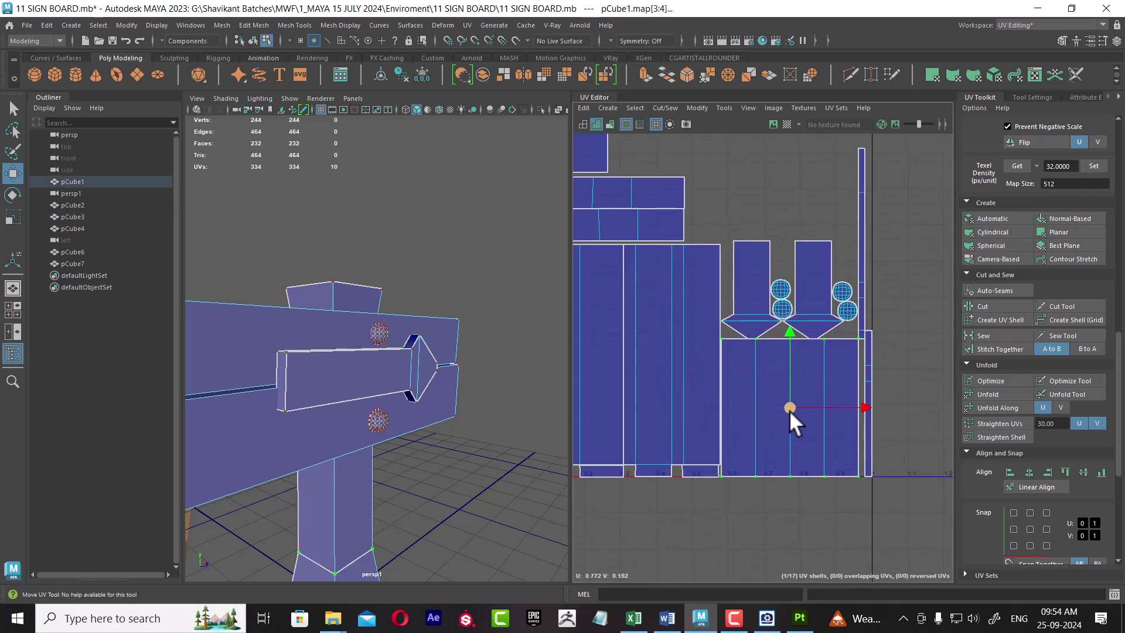
key(r)
scroll(788, 398, down, 1)
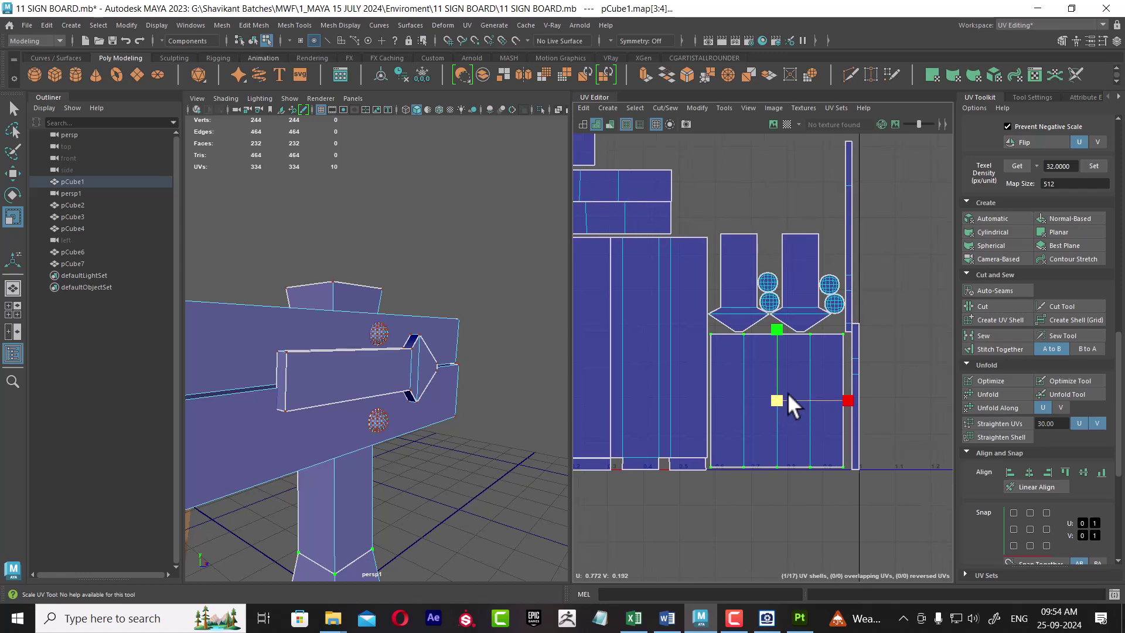
scroll(820, 402, up, 1)
key(q)
Step: Move the thin vertical strip down onto the layout's bottom edge and nudge it left
click(856, 286)
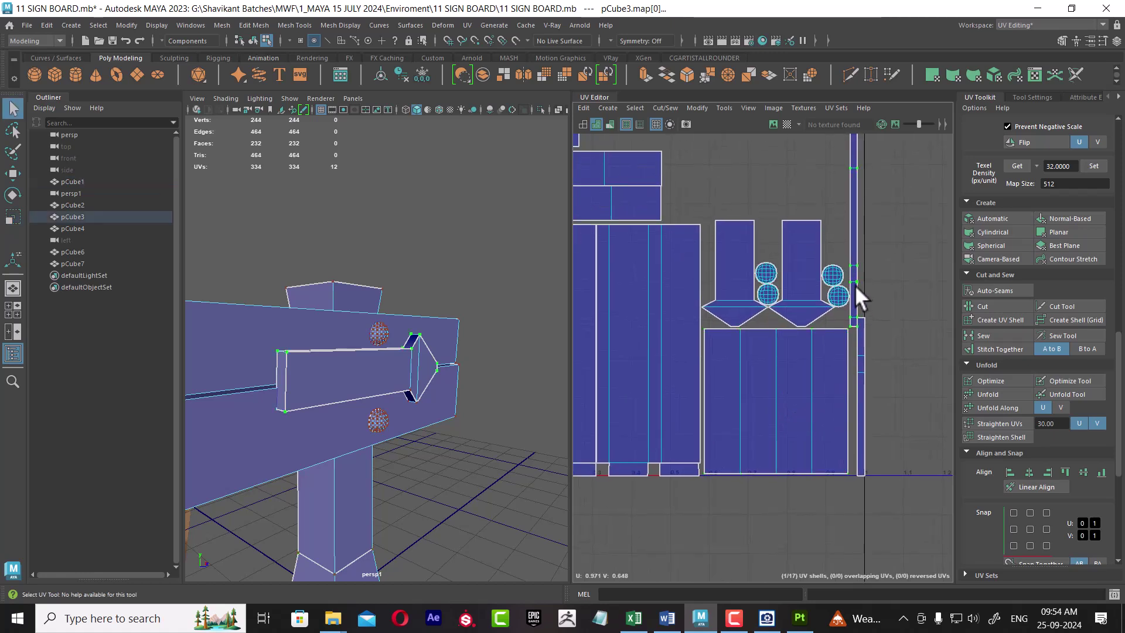
key(w)
drag(852, 155, 853, 291)
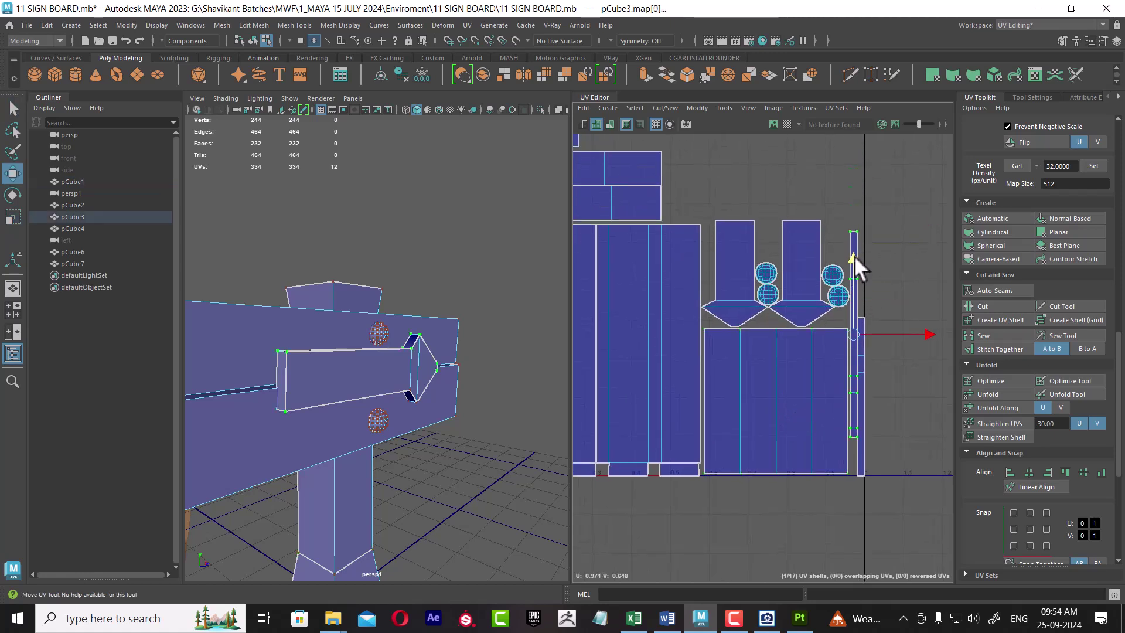
scroll(855, 292, up, 2)
scroll(880, 406, up, 2)
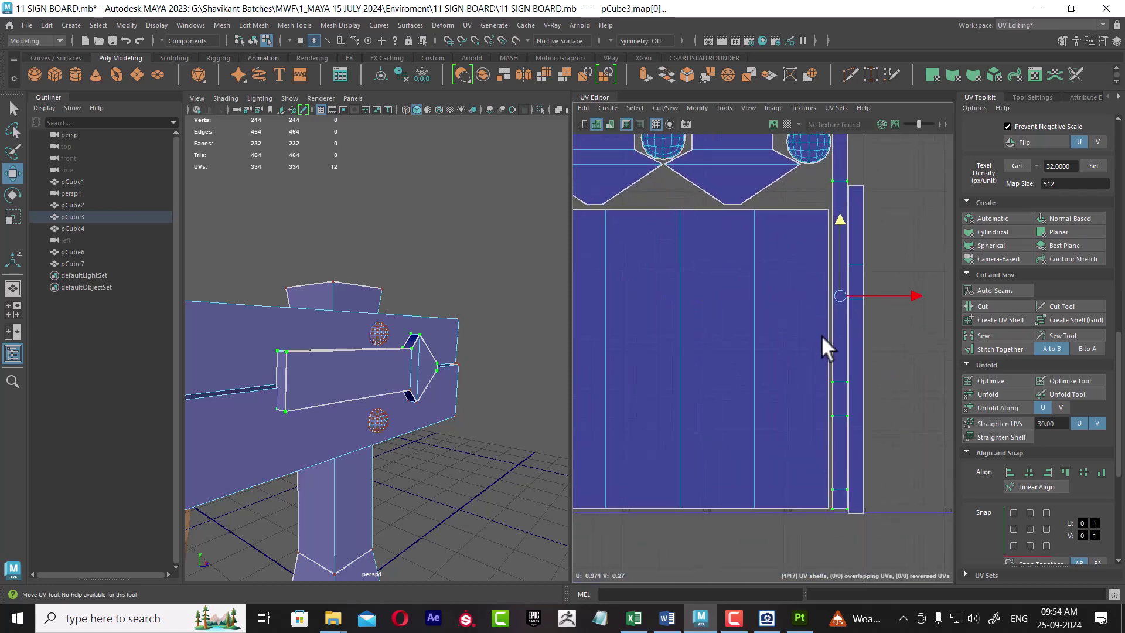
drag(841, 220, 838, 226)
drag(906, 298, 908, 296)
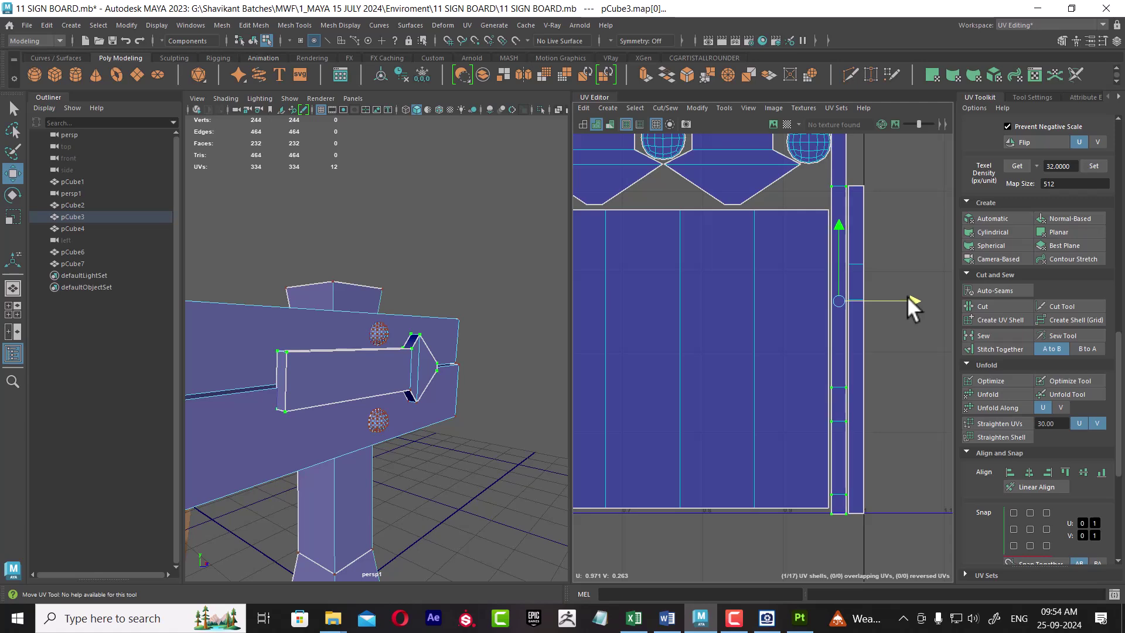
Step: Orbit to face the sign board and return to Object Mode
scroll(780, 363, down, 2)
scroll(763, 363, down, 2)
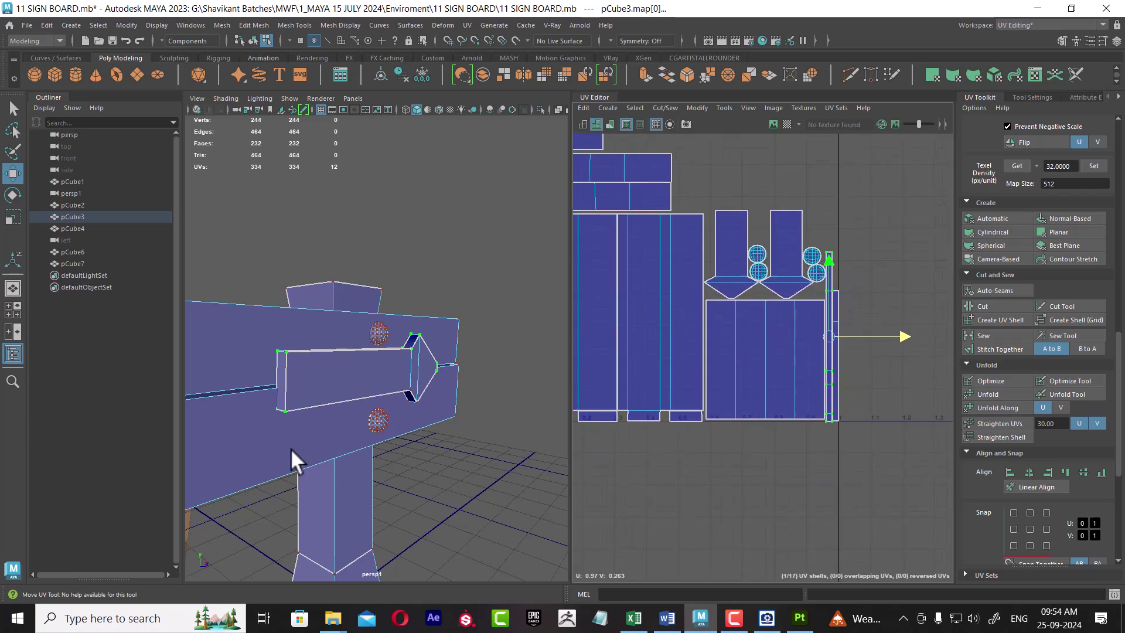
scroll(293, 446, down, 3)
mouse_move(297, 445)
alt+mouse_down()
mouse_move(340, 465)
mouse_move(366, 401)
alt+mouse_up()
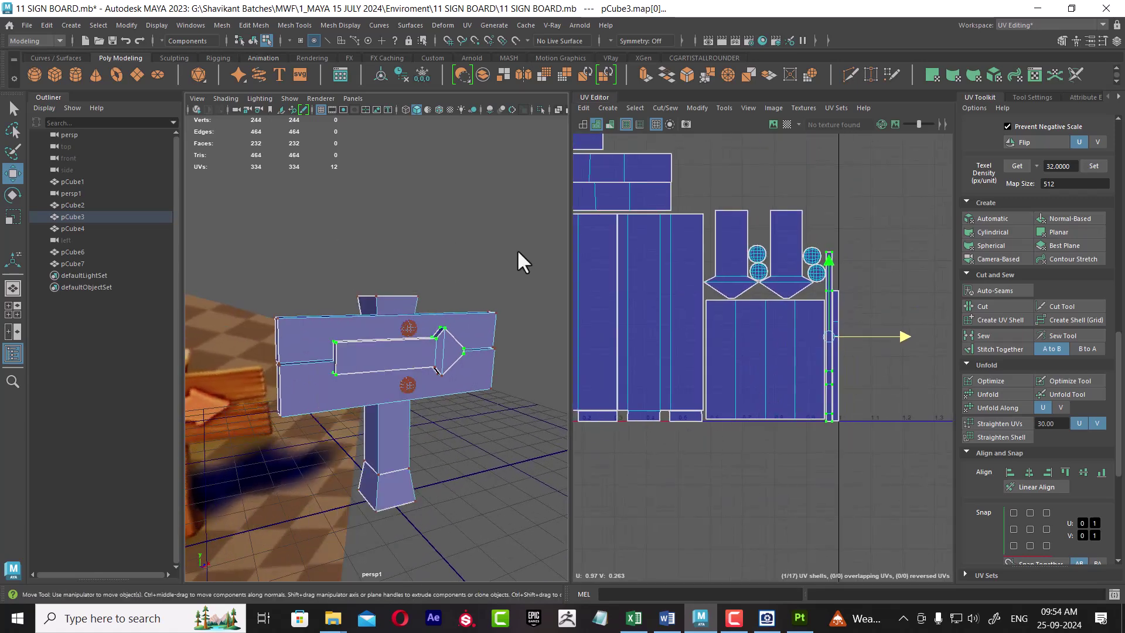
mouse_move(518, 258)
alt+mouse_down()
mouse_move(454, 427)
mouse_move(434, 323)
alt+mouse_up()
Step: Select all the sign board pieces and assign them a new Lambert material
right_drag(435, 323, 548, 221)
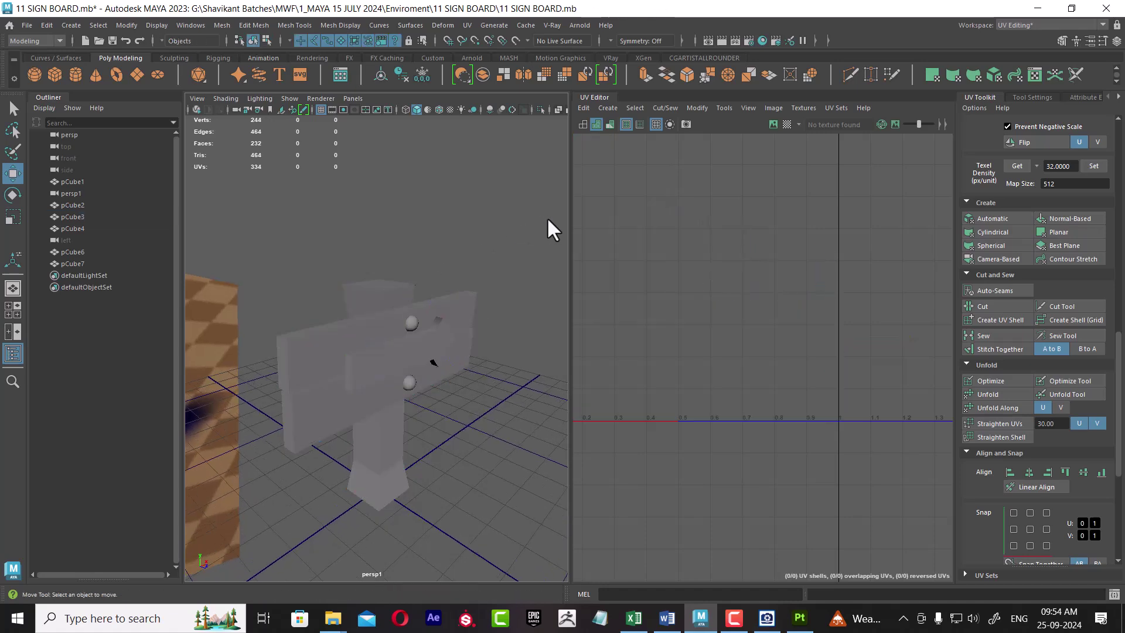
drag(548, 221, 378, 507)
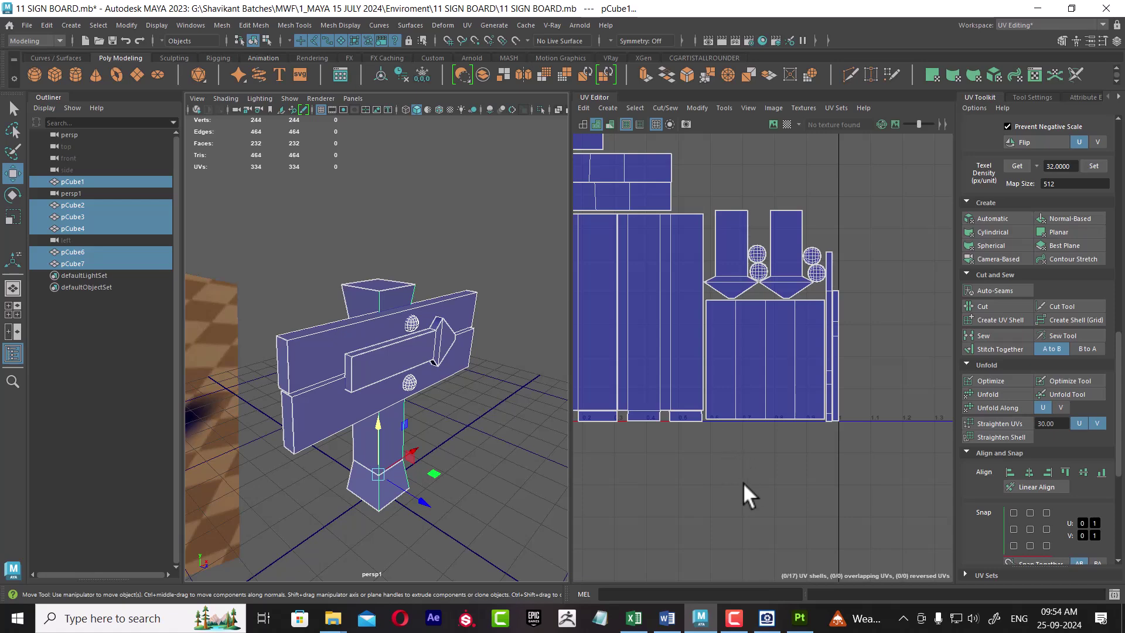
mouse_move(527, 264)
alt+mouse_down()
mouse_move(370, 112)
mouse_move(346, 151)
mouse_move(445, 375)
mouse_move(457, 310)
mouse_move(466, 359)
alt+mouse_up()
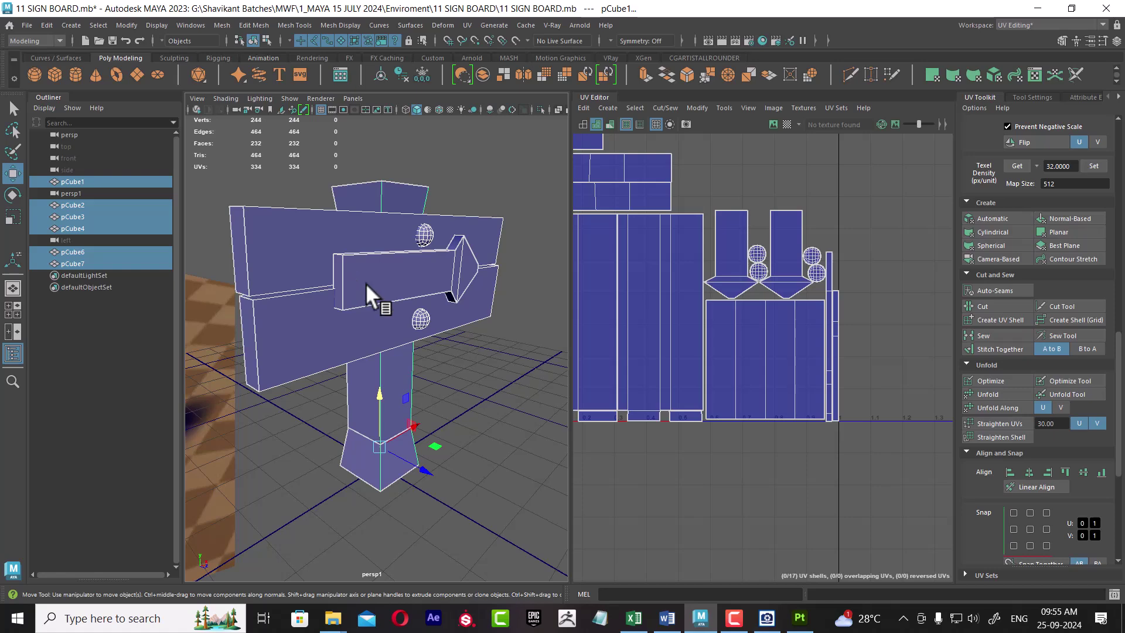
right_click(336, 244)
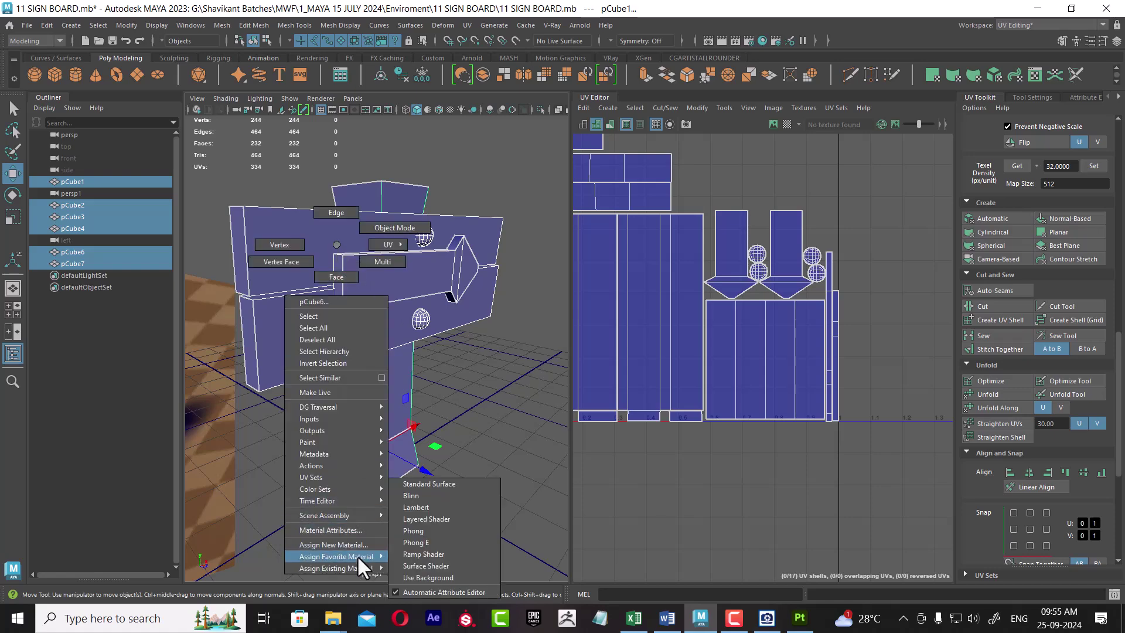
click(428, 509)
Step: Rename the new lambert2 material to CHECKER
key(ctrl+a)
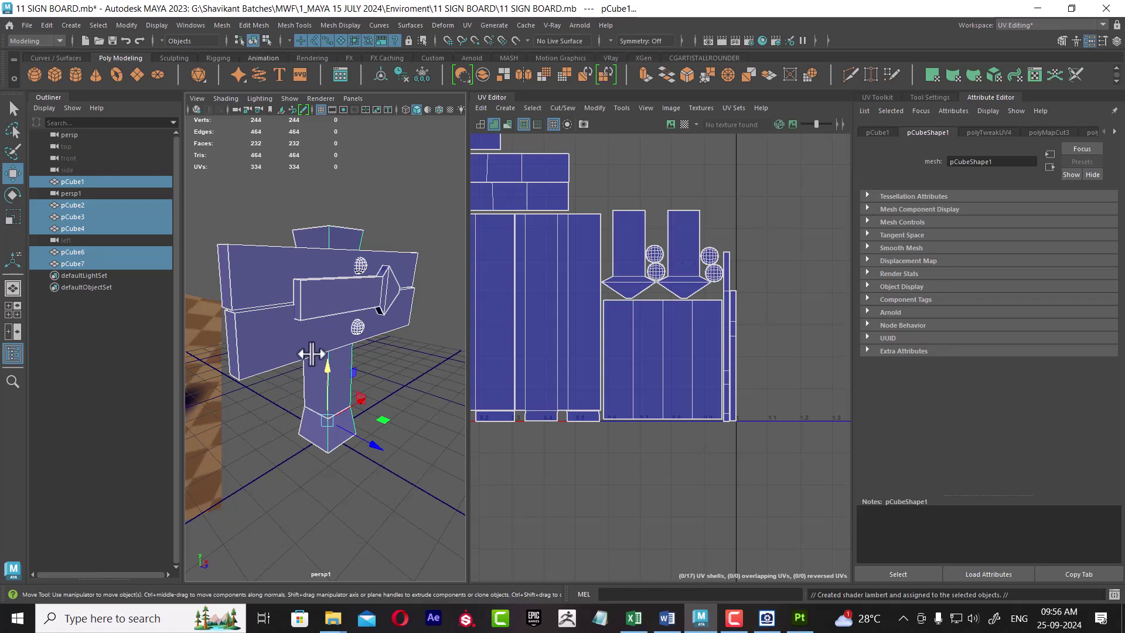
right_click(309, 268)
click(325, 556)
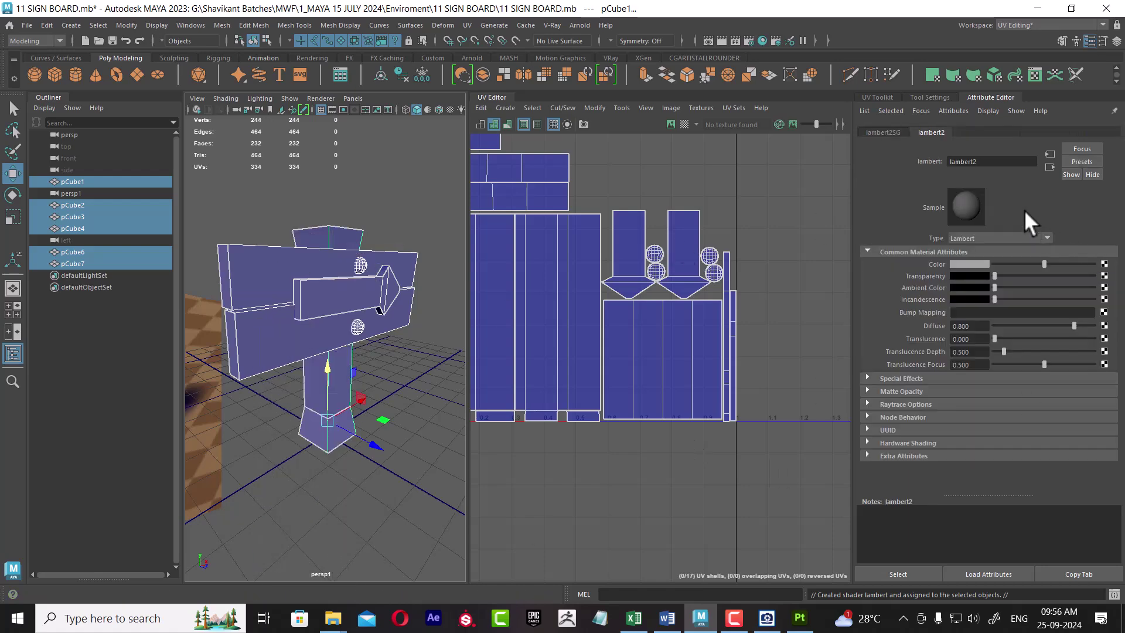
text(CHECKER)
key(Return)
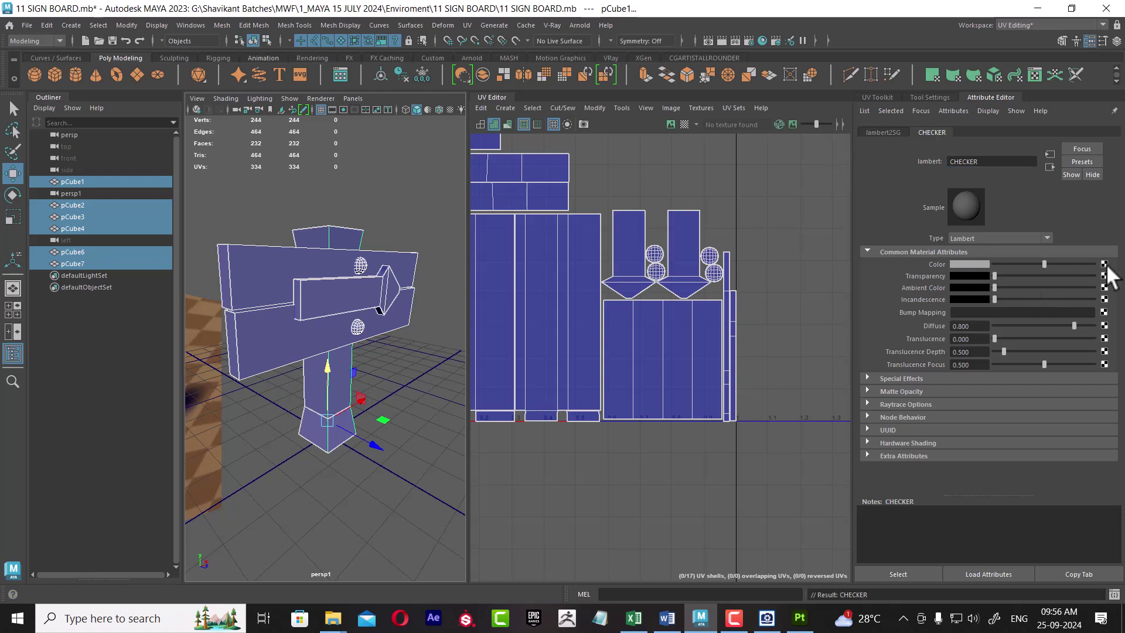
Step: Browse texture choices for CHECKER's colour, clearing the search to show 2D textures
click(1105, 265)
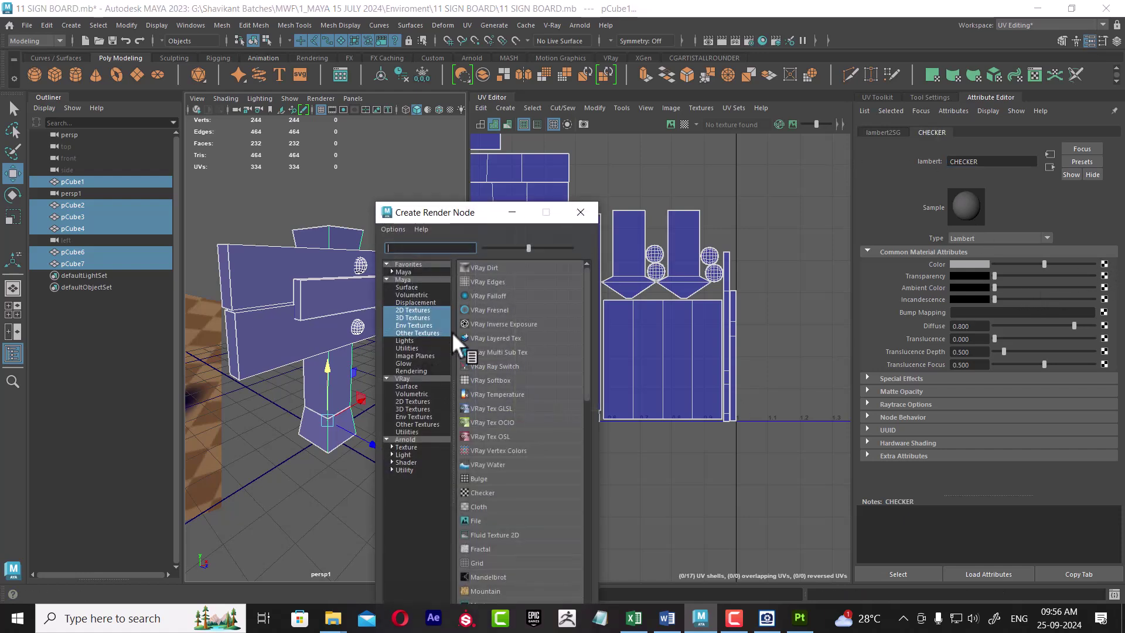
text(CHE)
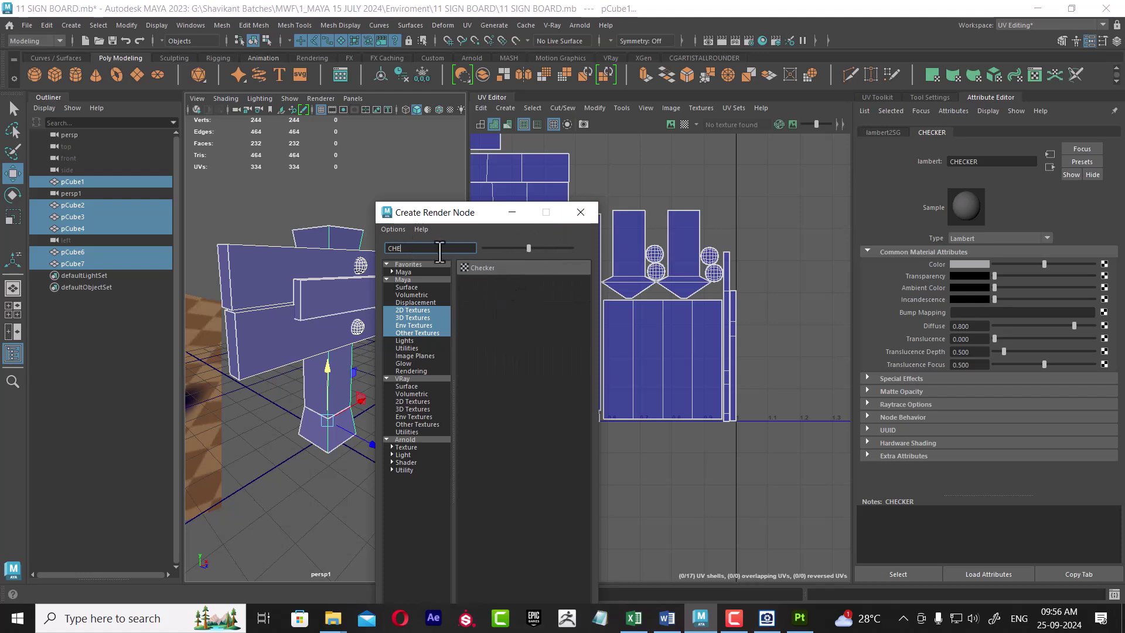
drag(425, 248, 333, 247)
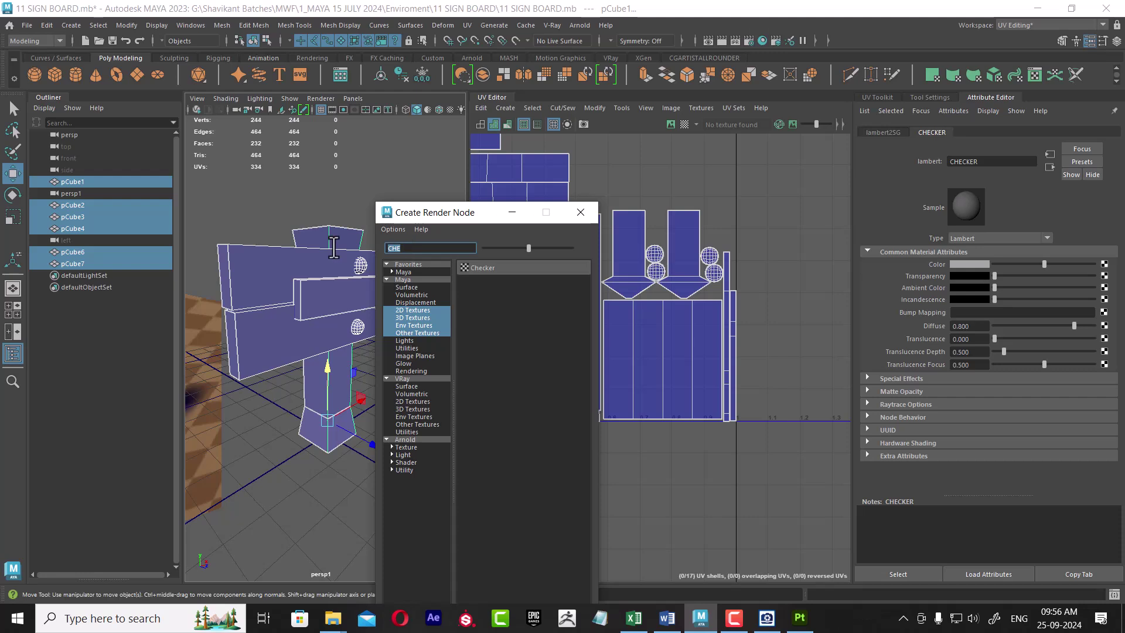
key(BackSpace)
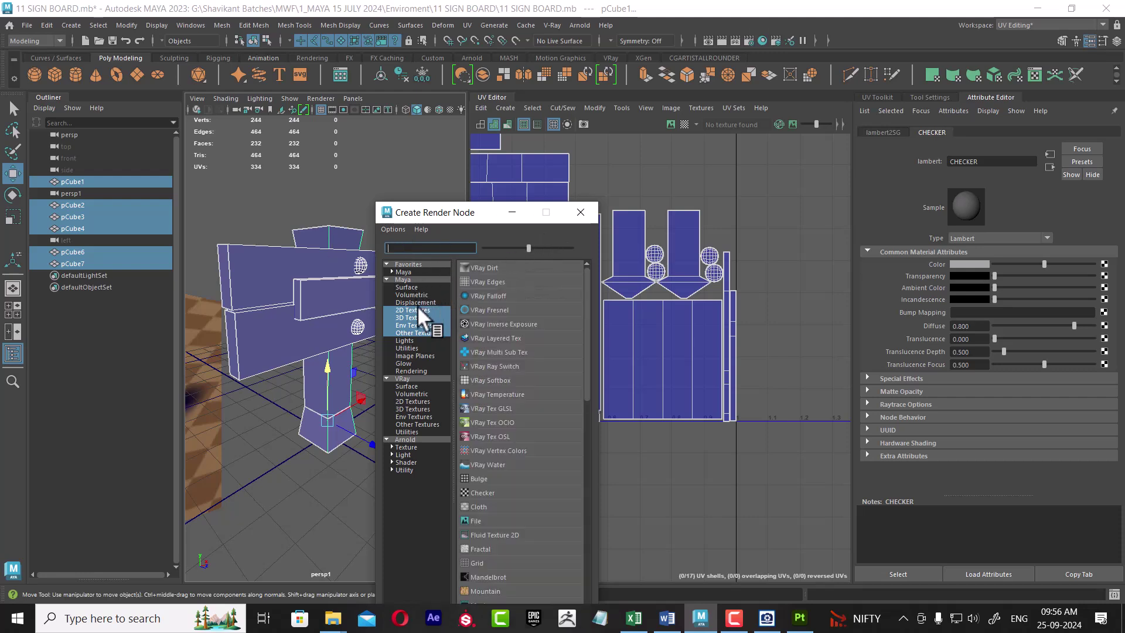
click(420, 310)
Step: Create a File texture on the colour and load the checker .jpg image into it
click(484, 521)
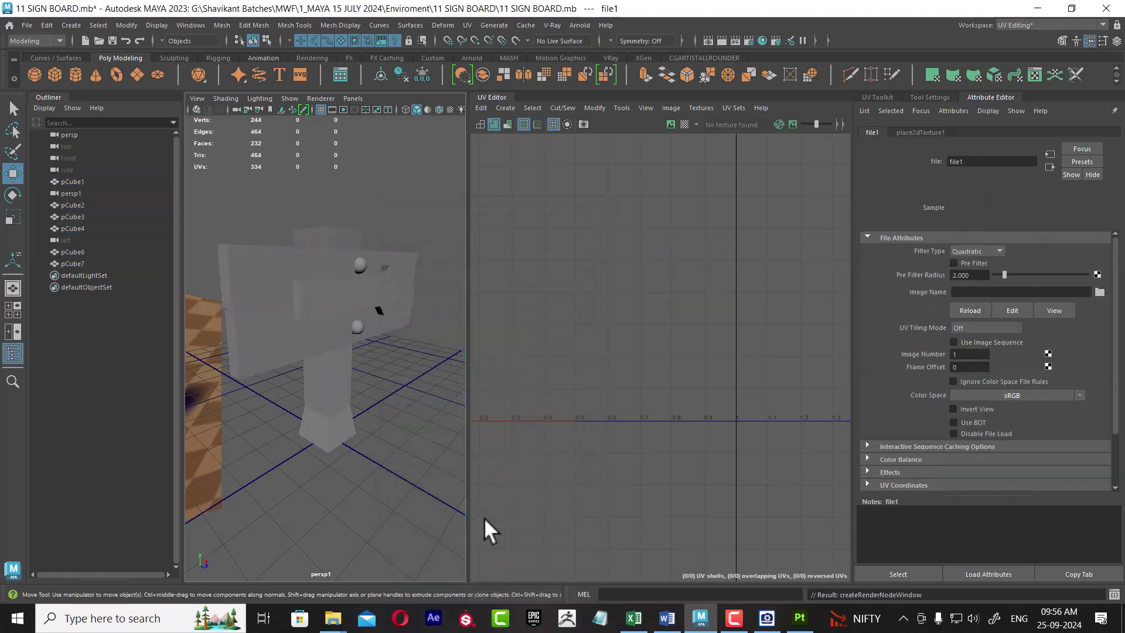
click(1100, 292)
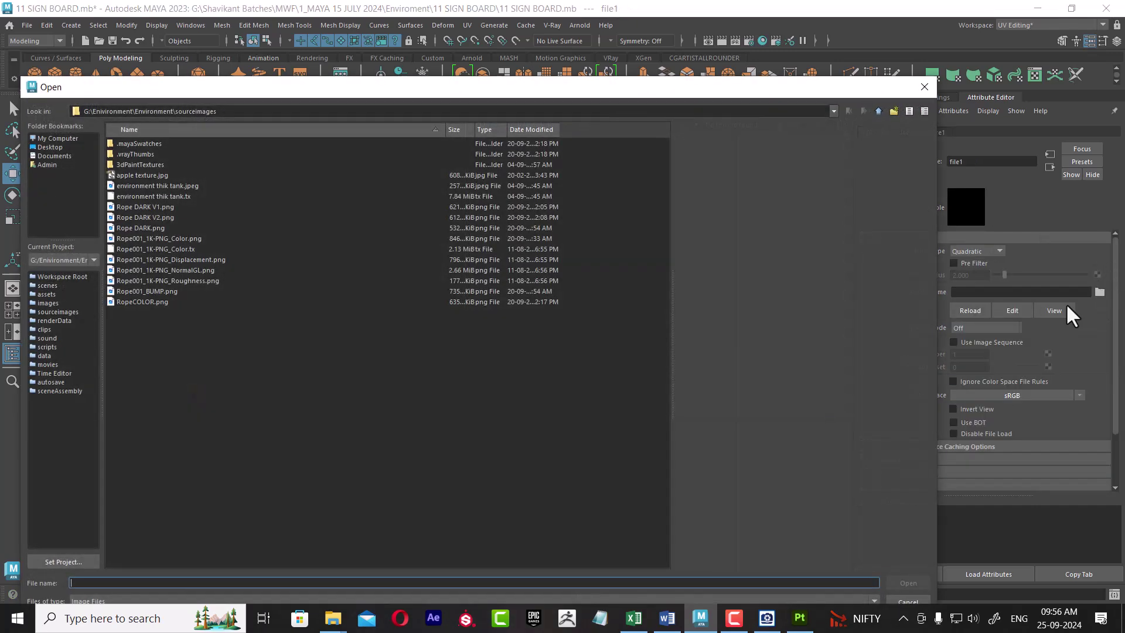
key(ctrl+v)
key(Return)
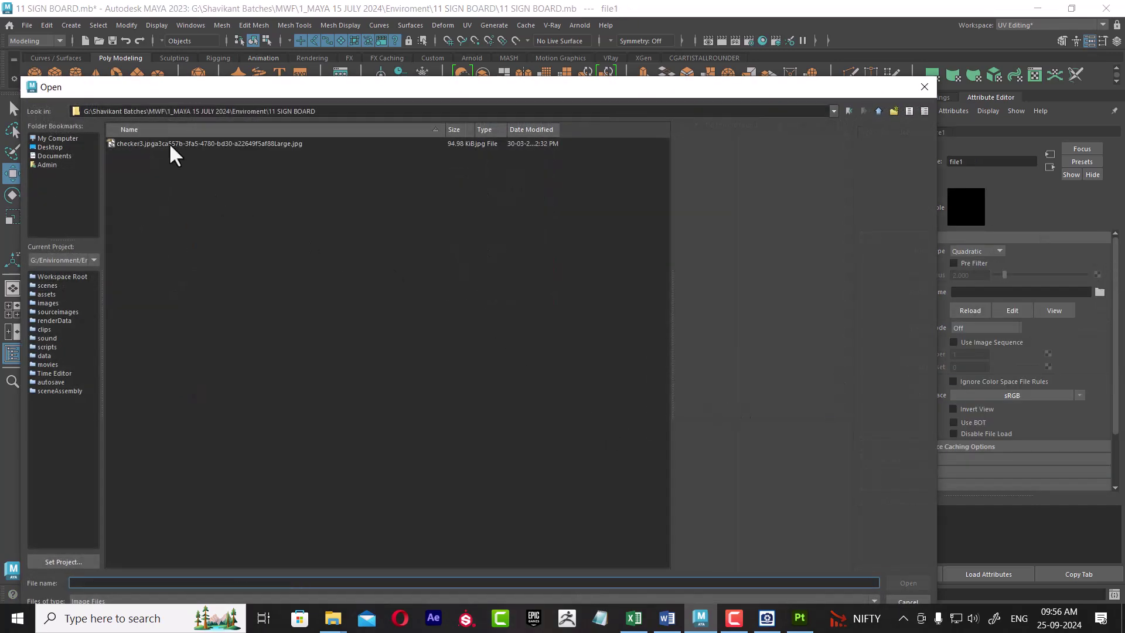
double_click(171, 150)
Step: Orbit around the sign board and marquee-select all its pieces
alt+drag(349, 385, 322, 369)
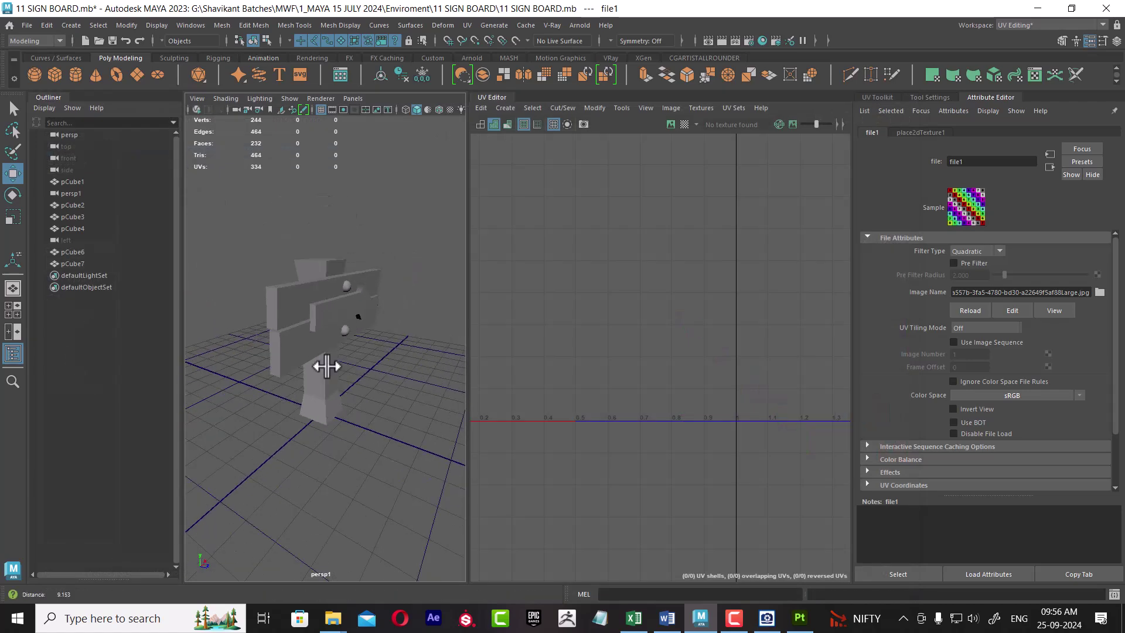
alt+right_drag(323, 369, 331, 378)
mouse_move(395, 221)
mouse_down()
mouse_move(226, 490)
mouse_move(372, 455)
mouse_move(391, 412)
mouse_move(365, 413)
mouse_move(462, 352)
mouse_up()
Step: Duplicate the sign board and frame both copies in a full-screen viewport
key(ctrl+d)
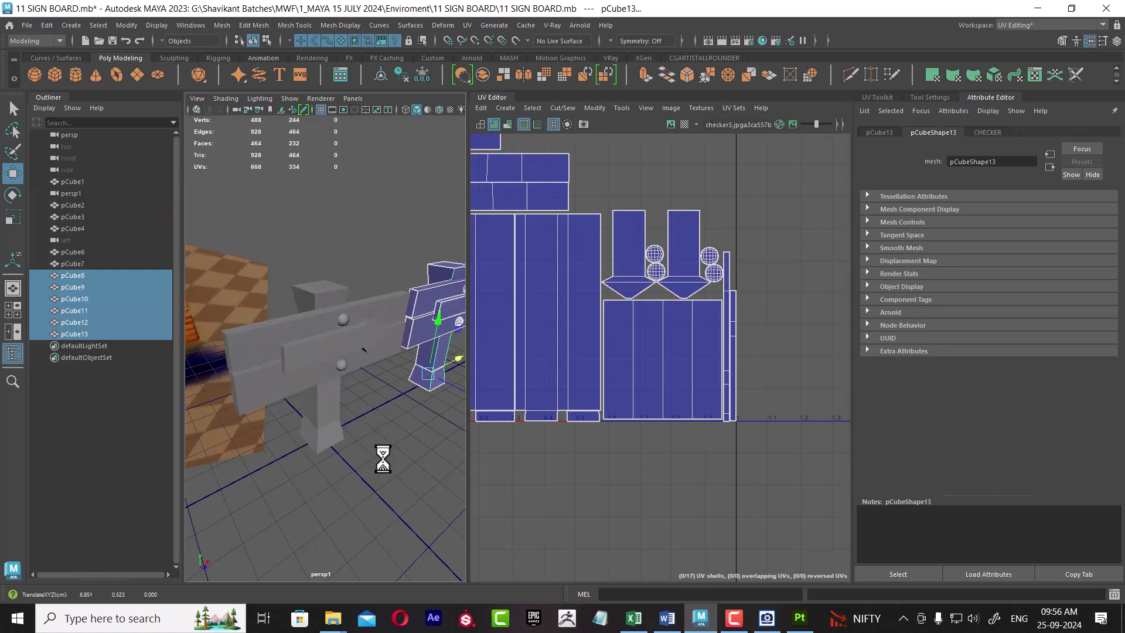
alt+drag(380, 425, 415, 445)
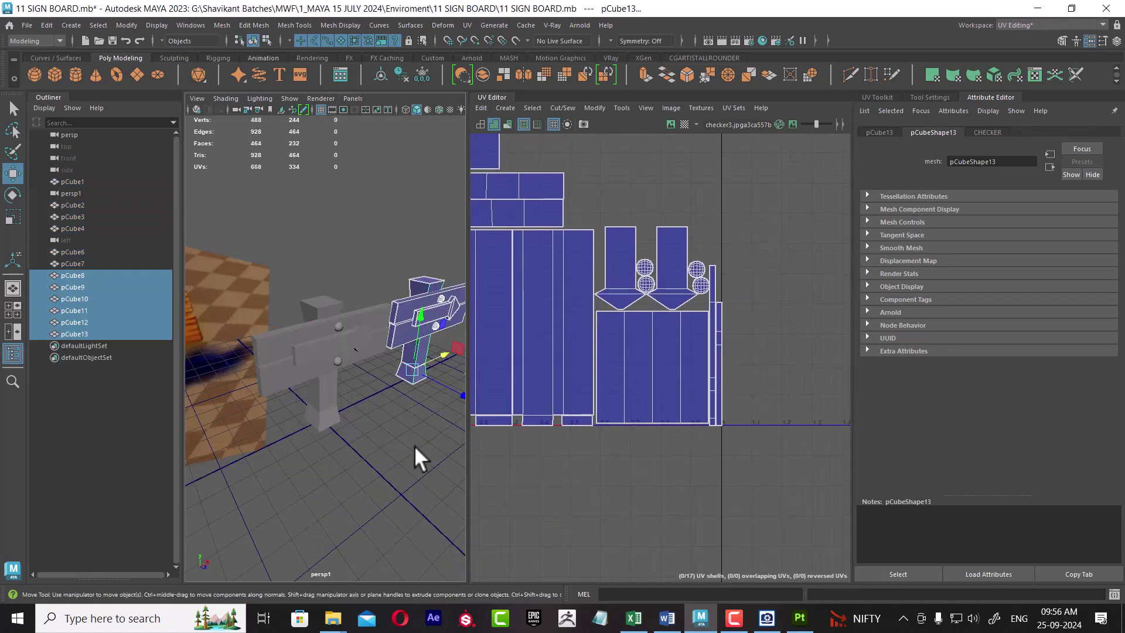
key(ctrl+space)
scroll(443, 448, down, 3)
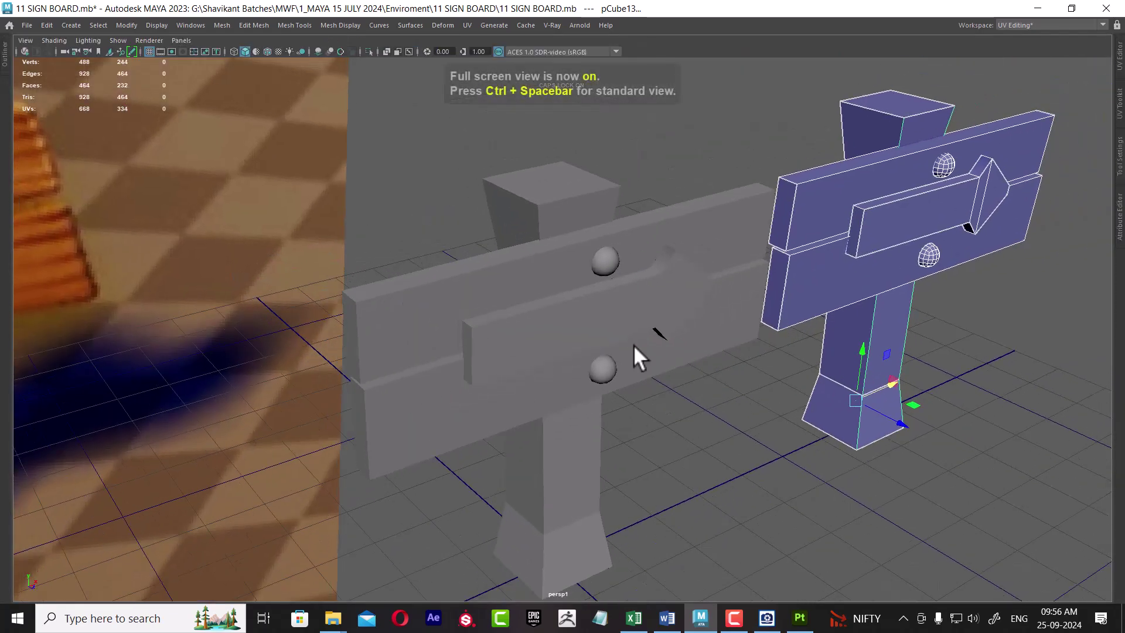
alt+middle_drag(735, 333, 650, 284)
Step: Switch to textured display mode 6 and select the left sign board
mouse_move(649, 284)
right_down()
mouse_move(652, 563)
mouse_move(737, 565)
right_up()
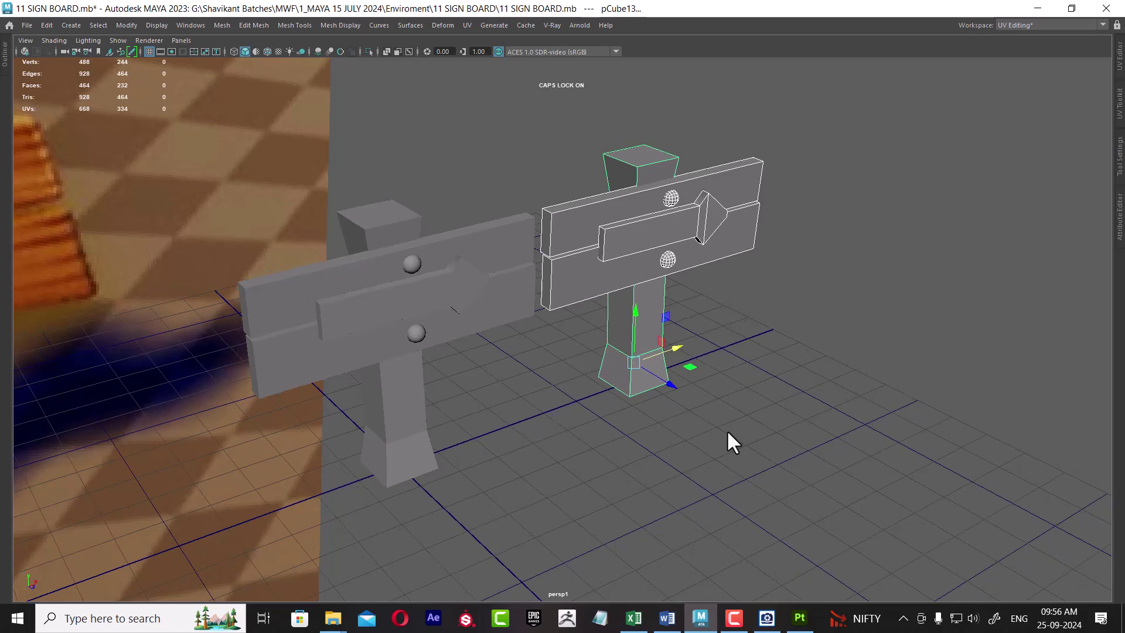
key(4)
key(5)
key(6)
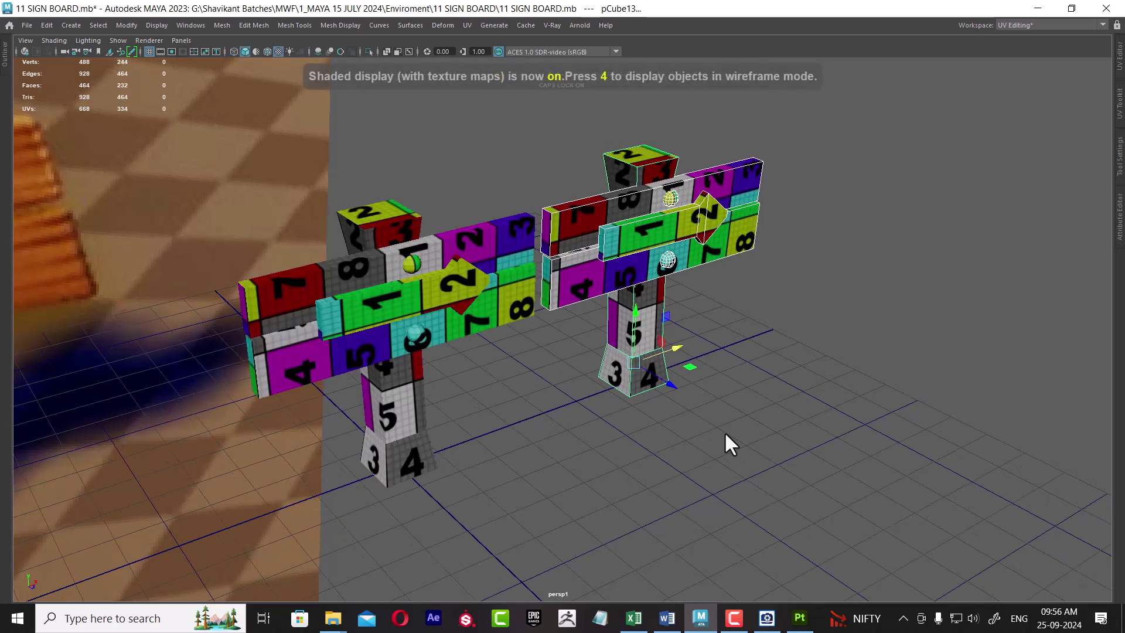
mouse_move(728, 430)
alt+mouse_down()
mouse_move(592, 415)
mouse_move(496, 274)
alt+mouse_up()
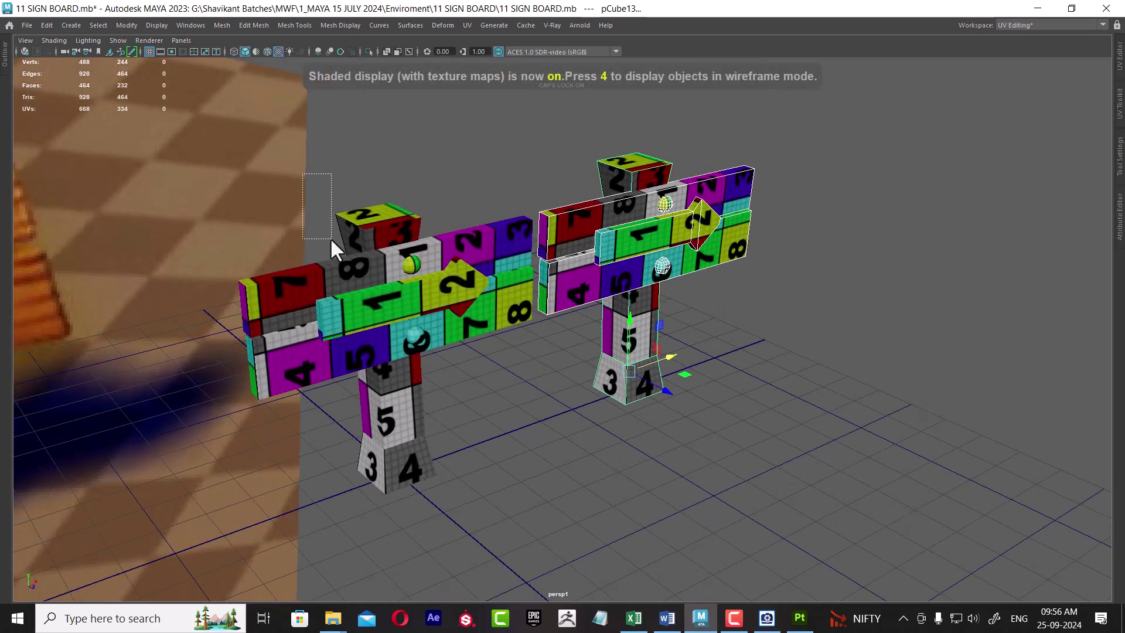
drag(330, 238, 426, 487)
right_drag(391, 268, 397, 592)
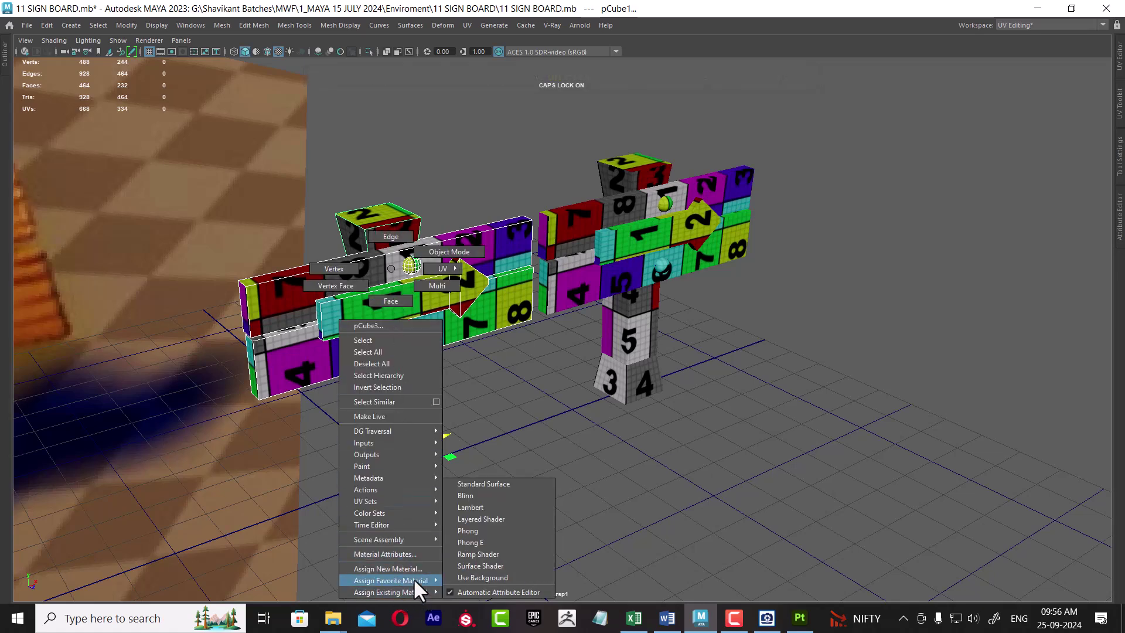
Step: Give the left sign board a new lambert3 material with a Checker texture on its colour
click(518, 502)
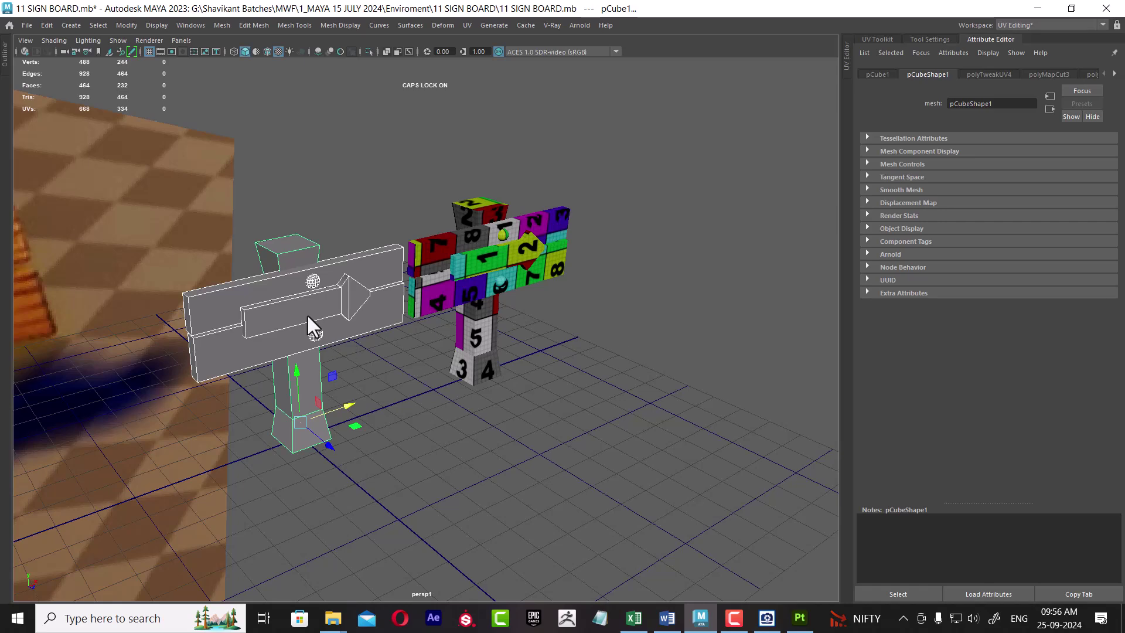
right_drag(306, 317, 320, 554)
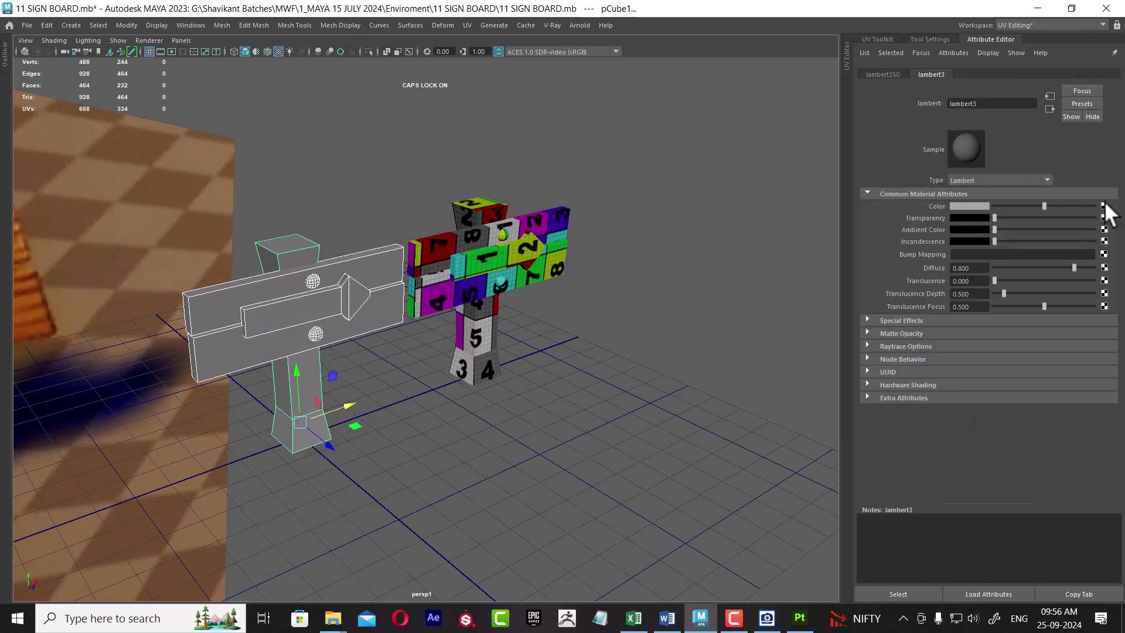
click(1104, 206)
click(428, 249)
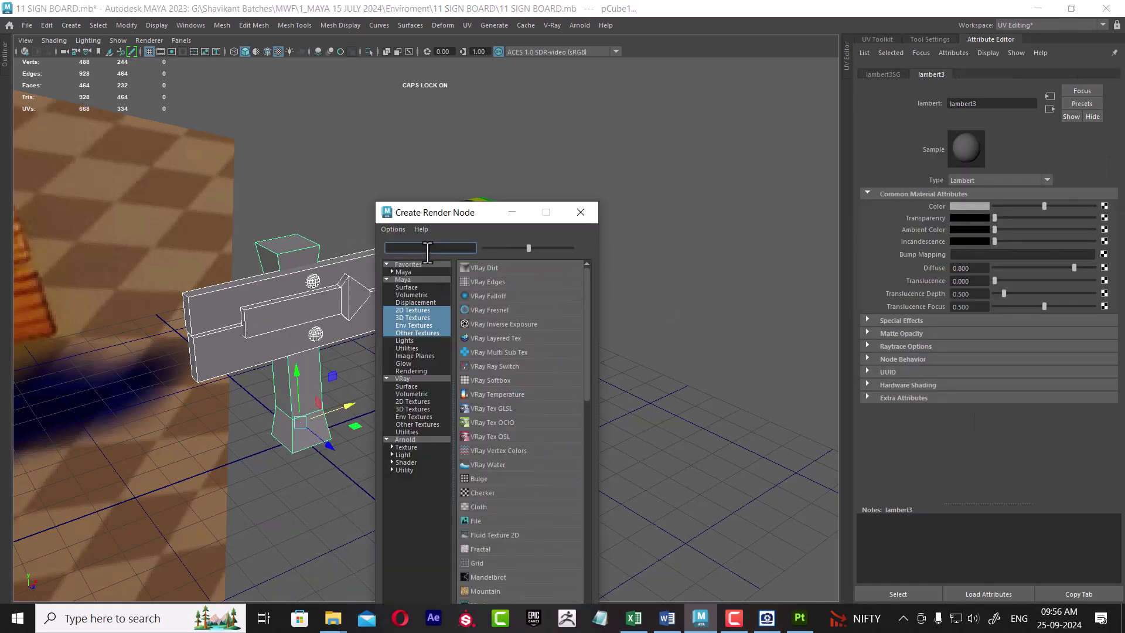
text(CHEC)
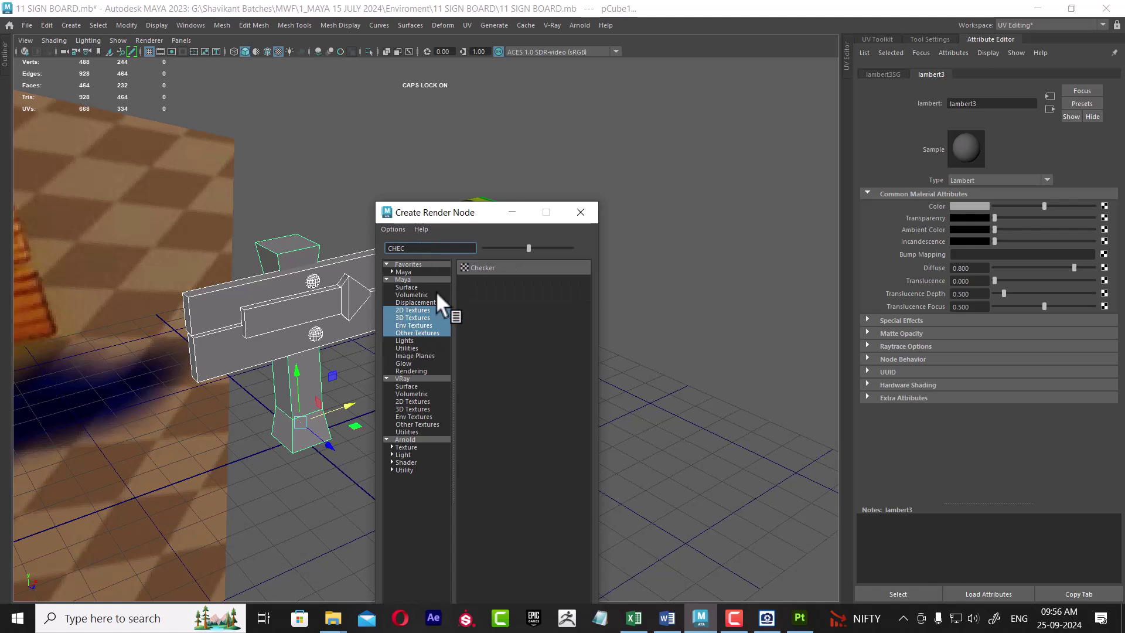
click(475, 267)
Step: Orbit around to inspect both textured boards, then clear selection and exit full-screen view
mouse_move(534, 365)
alt+mouse_down()
mouse_move(523, 313)
mouse_move(608, 372)
mouse_move(619, 326)
mouse_move(495, 337)
alt+mouse_up()
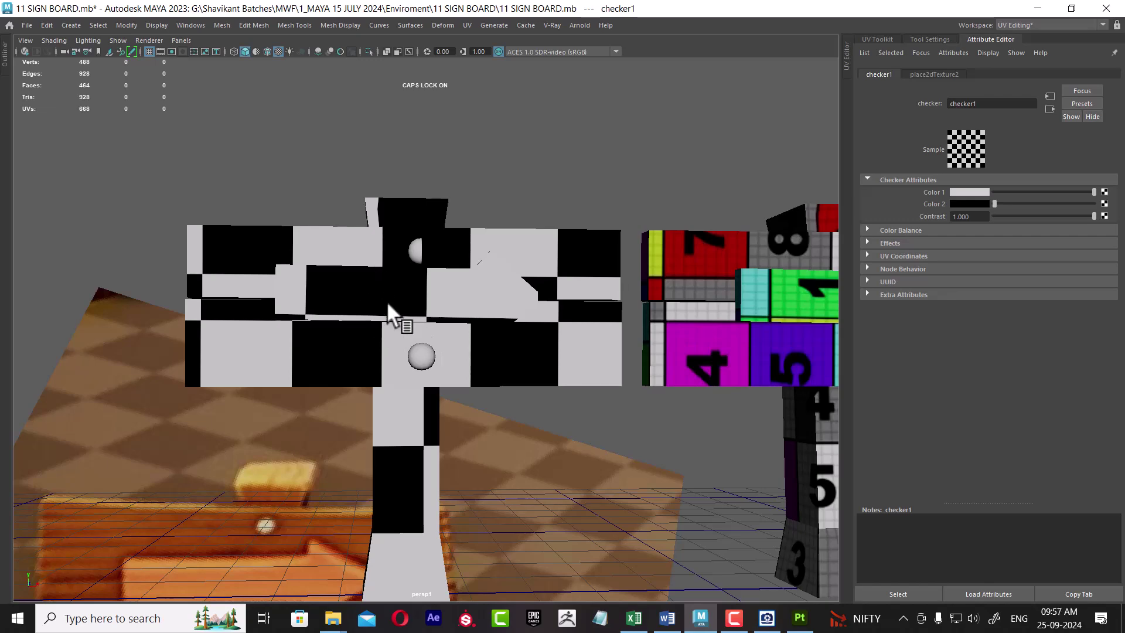
mouse_move(395, 319)
alt+mouse_down()
mouse_move(703, 238)
mouse_move(648, 264)
mouse_move(598, 217)
alt+mouse_up()
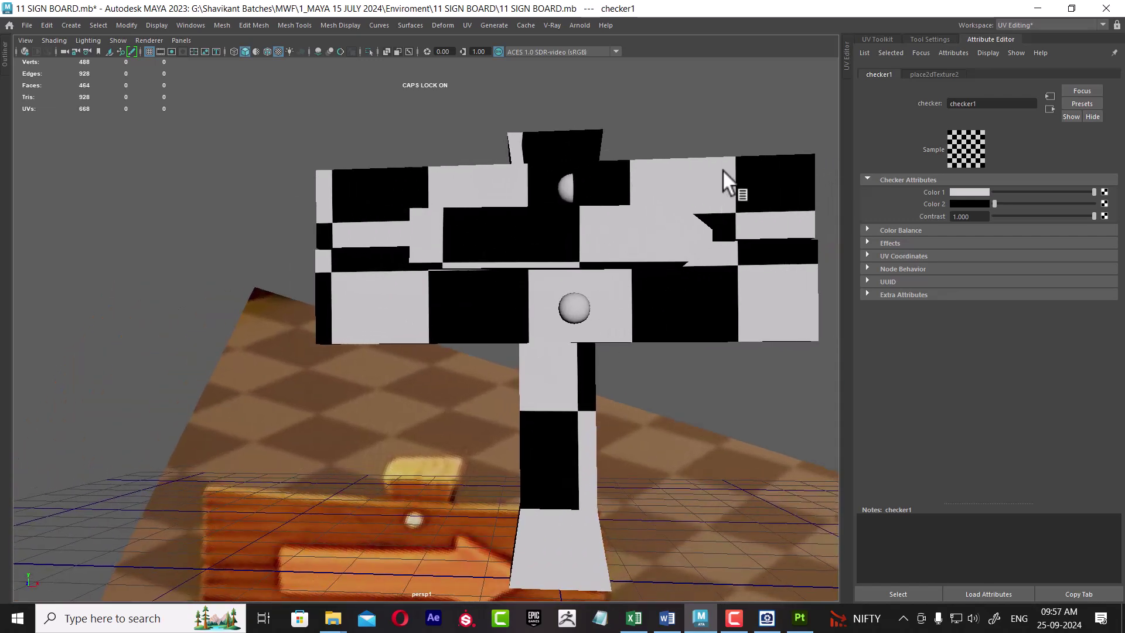
mouse_move(646, 323)
alt+mouse_down()
mouse_move(500, 375)
mouse_move(412, 302)
mouse_move(450, 340)
mouse_move(574, 246)
mouse_move(504, 308)
mouse_move(543, 350)
alt+mouse_up()
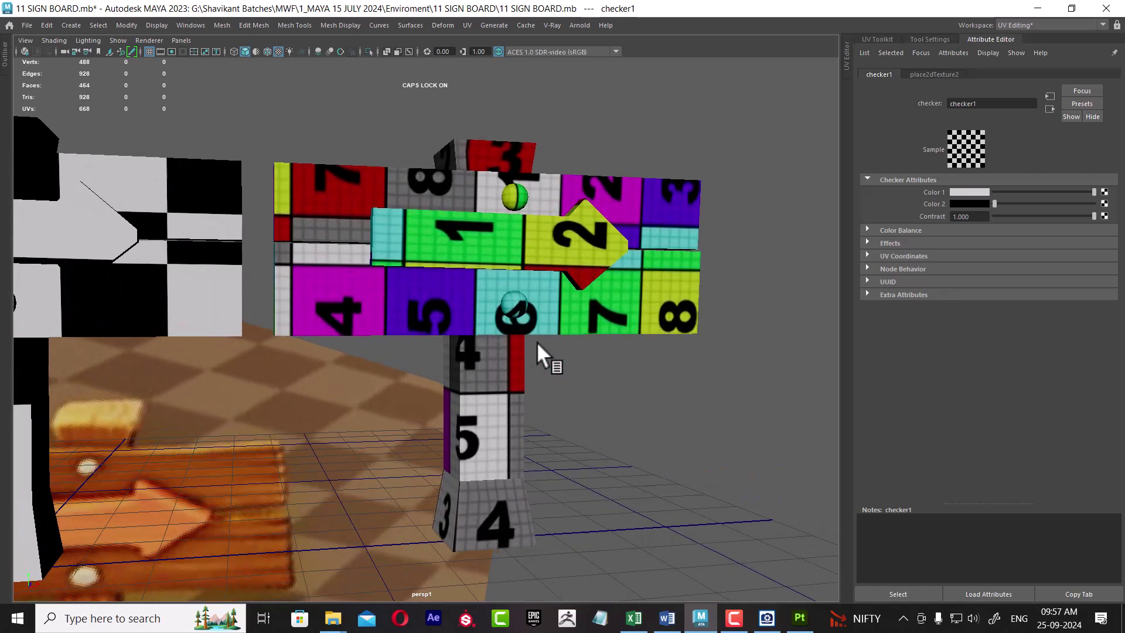
click(569, 374)
key(space)
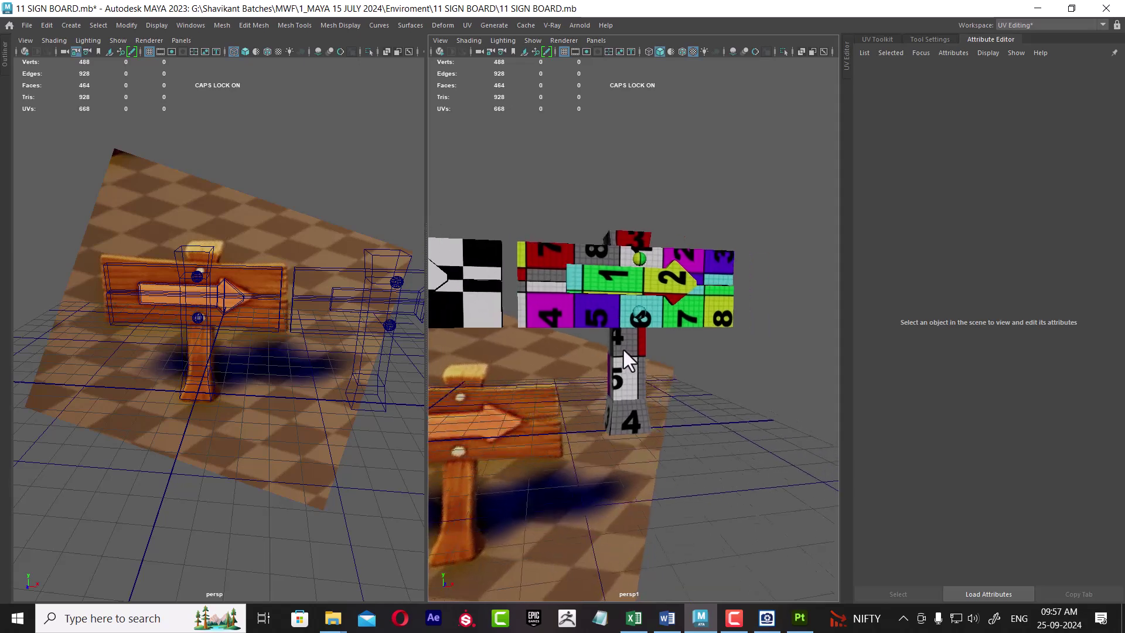
Step: Restore the UV Editor pane and view the back board's UV shells
key(space)
key(space)
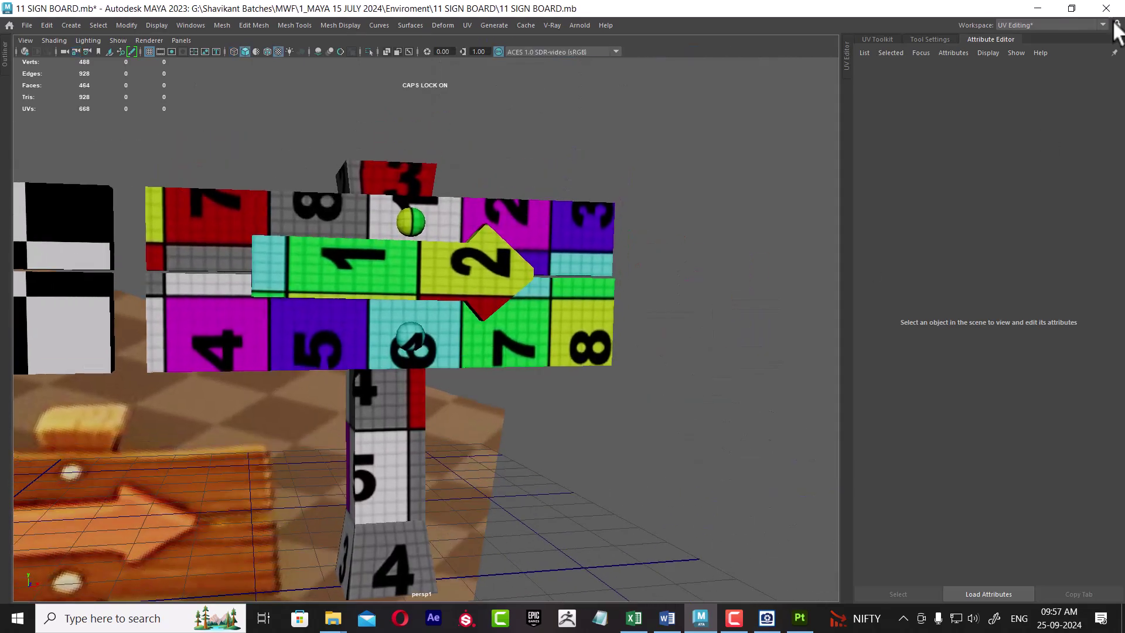
click(1063, 20)
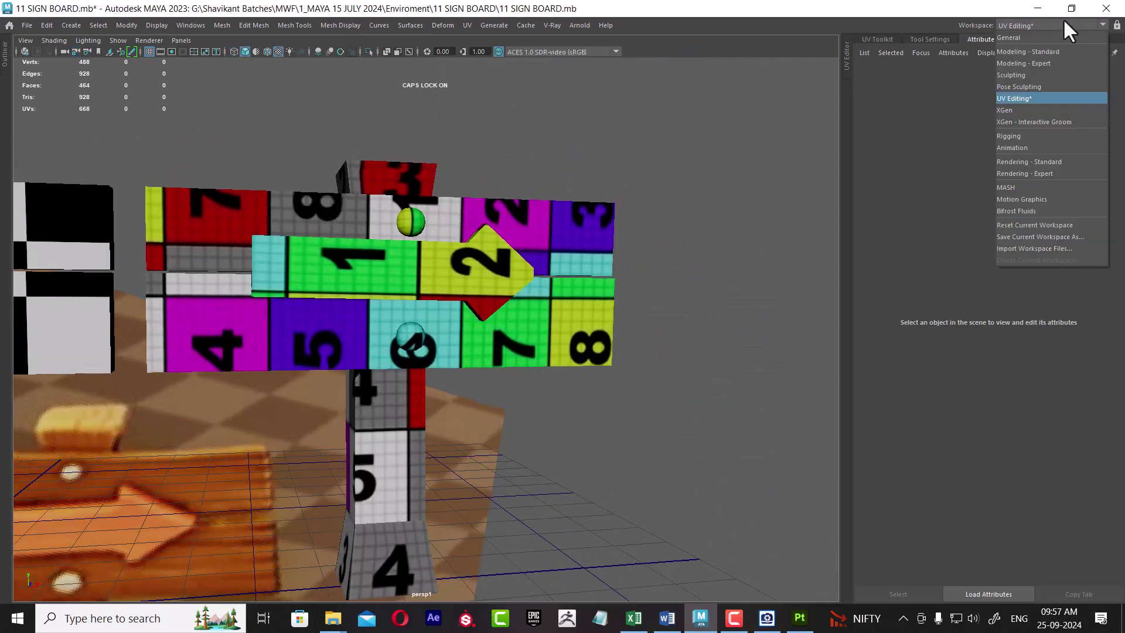
click(846, 56)
click(314, 354)
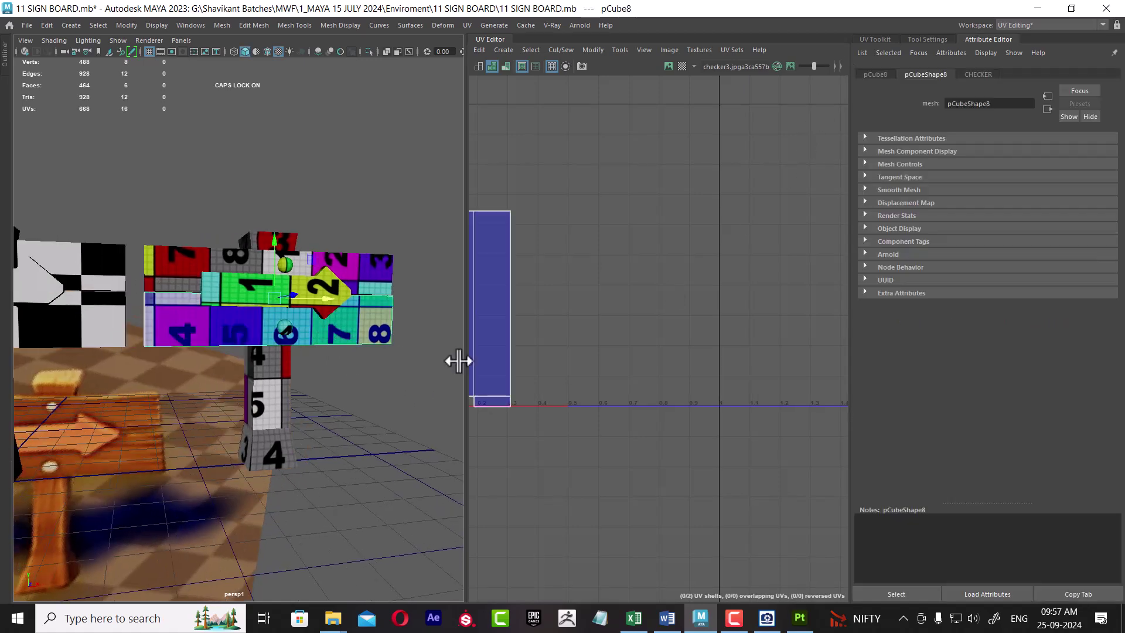
alt+middle_drag(525, 380, 641, 352)
Step: Select the pillar and bring its UV shells into view
alt+right_drag(282, 348, 287, 458)
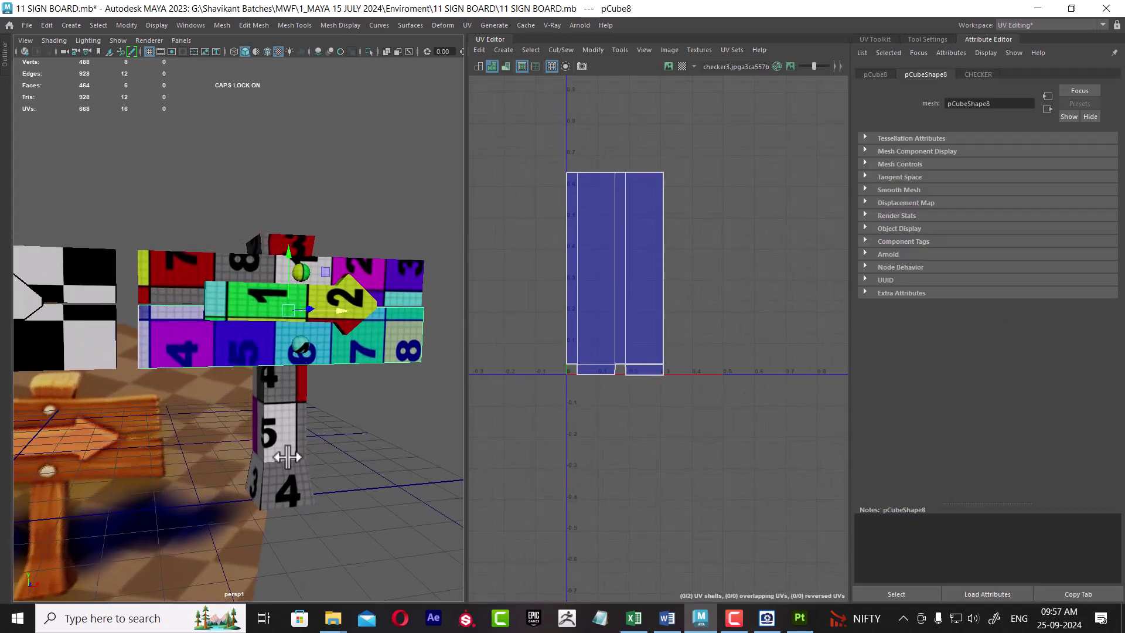
click(288, 457)
alt+middle_drag(725, 375, 630, 358)
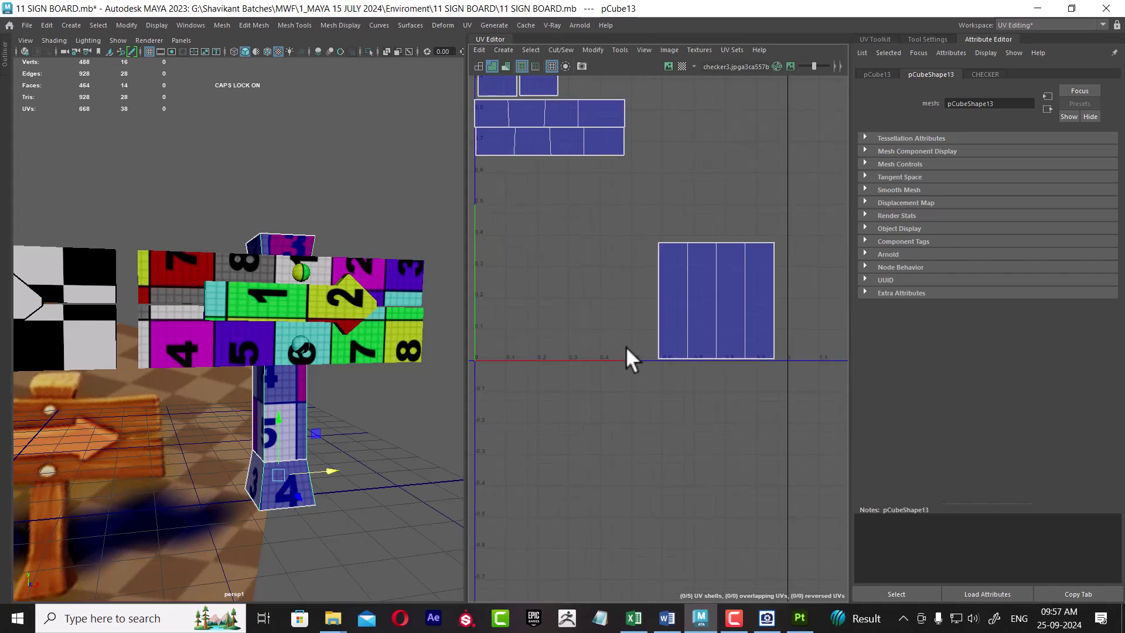
mouse_move(238, 390)
alt+right_down()
mouse_move(282, 446)
mouse_move(320, 312)
alt+right_up()
Step: Select all faces of the arrow board and pick its right arrow UV shell
click(296, 287)
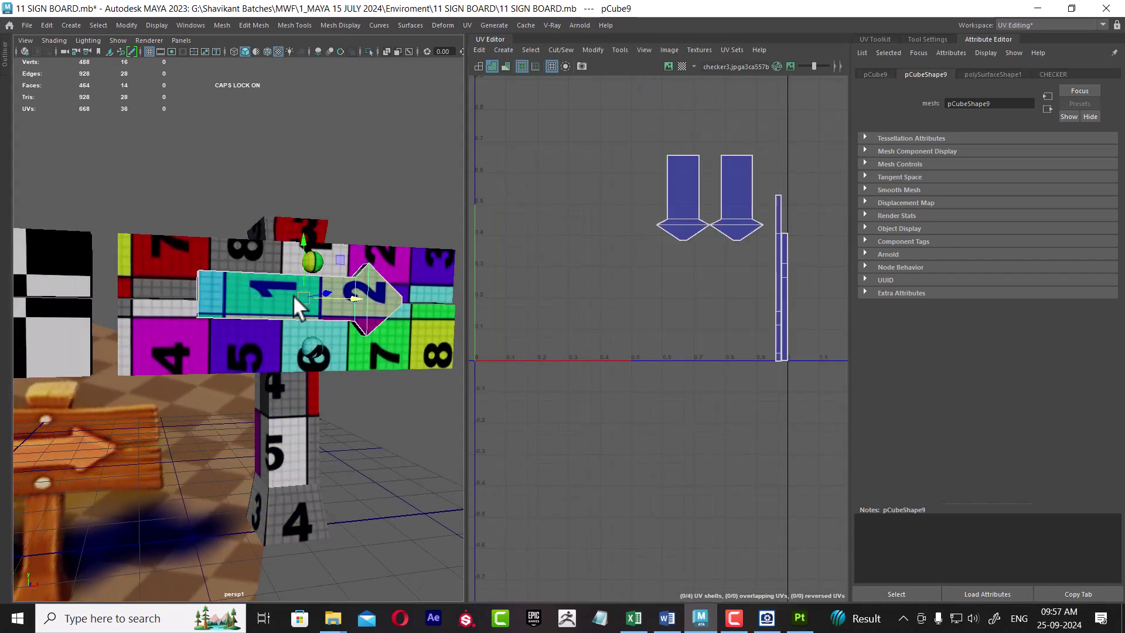
scroll(703, 307, up, 1)
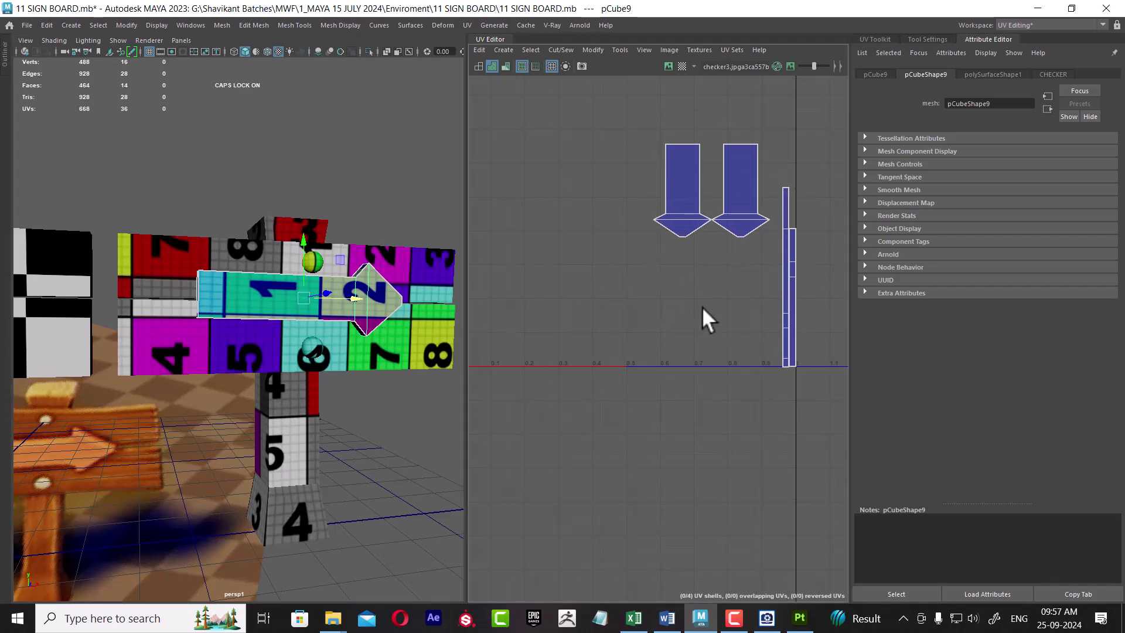
right_drag(293, 279, 258, 302)
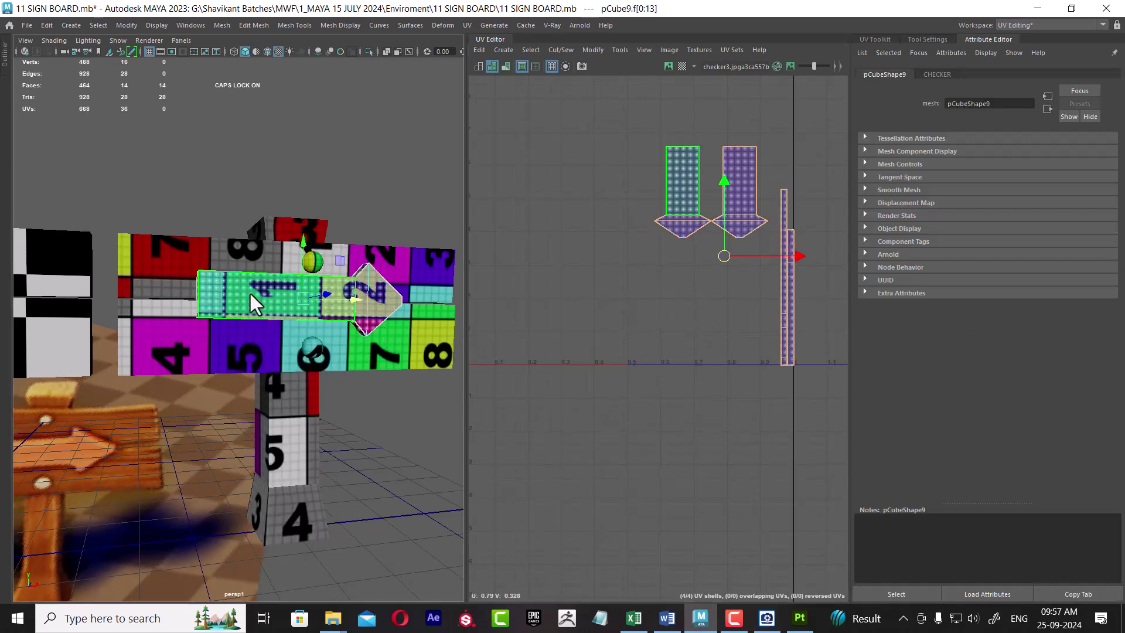
drag(193, 258, 358, 326)
click(240, 338)
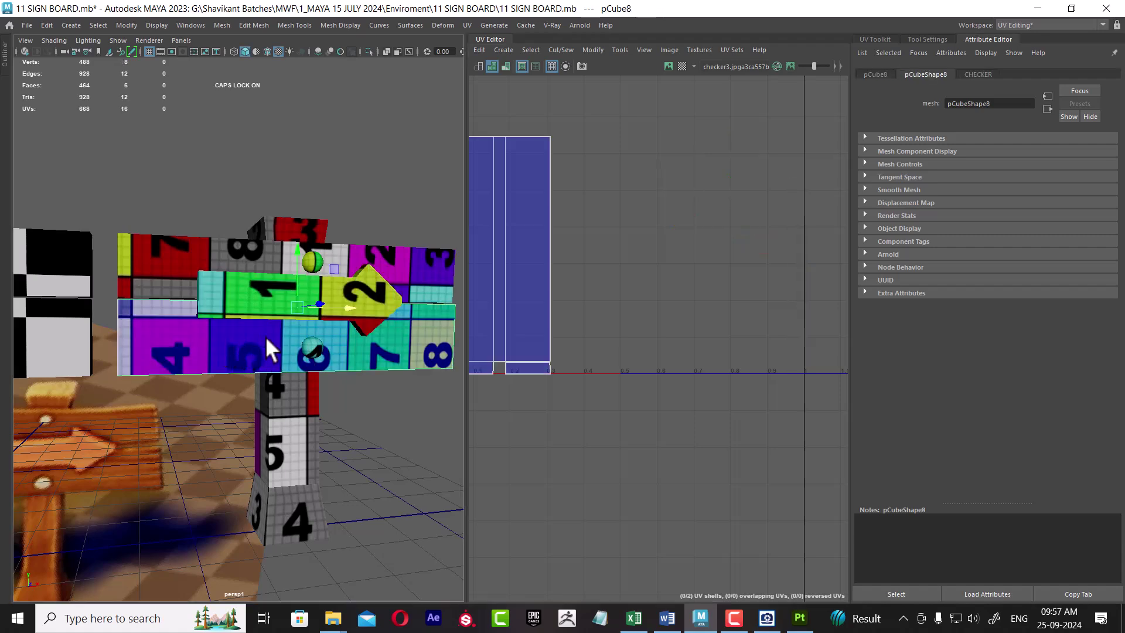
alt+drag(365, 304, 288, 309)
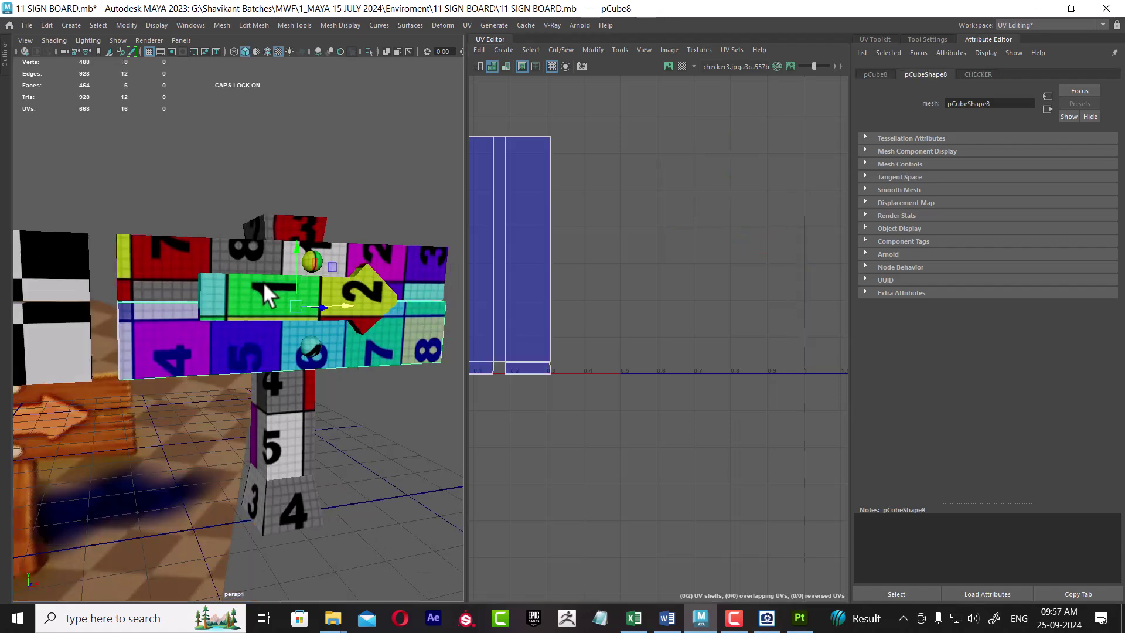
click(289, 310)
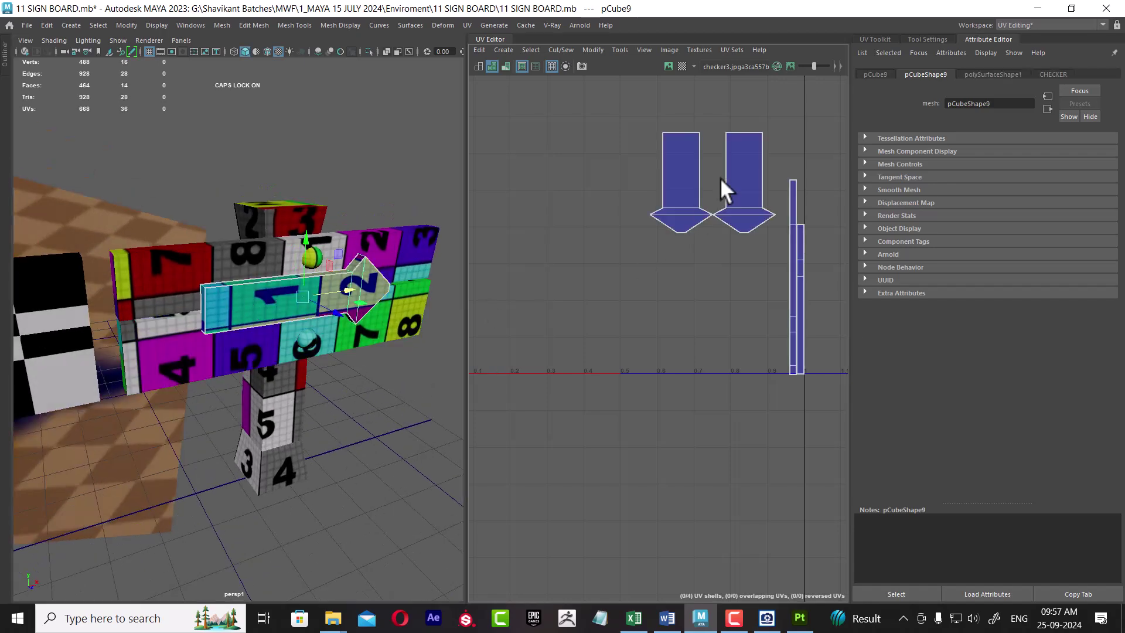
right_drag(720, 178, 738, 174)
click(738, 170)
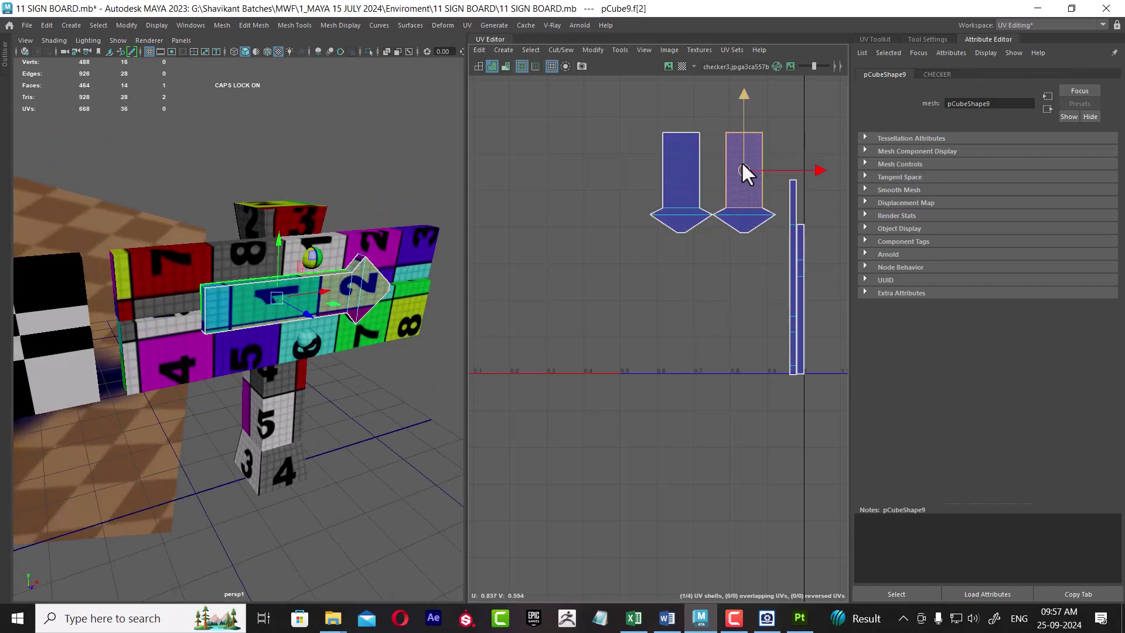
Step: Flip the right arrow UV shell, undo it, then flip the left arrow shell instead
shift+right_drag(734, 143, 735, 185)
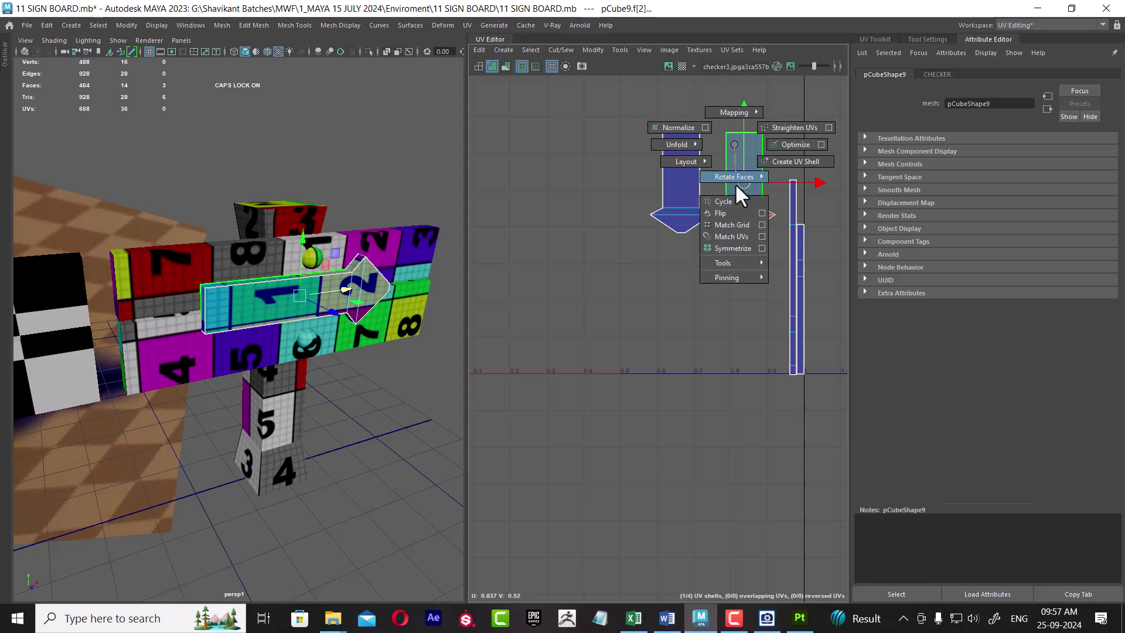
click(736, 211)
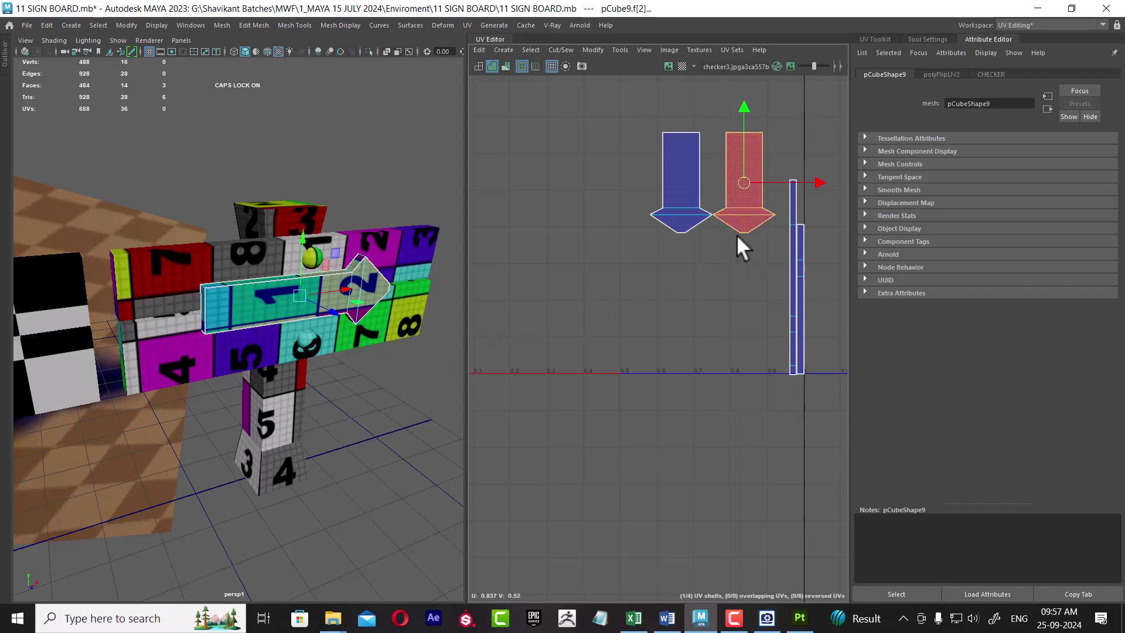
key(ctrl+z)
click(689, 198)
shift+right_drag(681, 195, 677, 245)
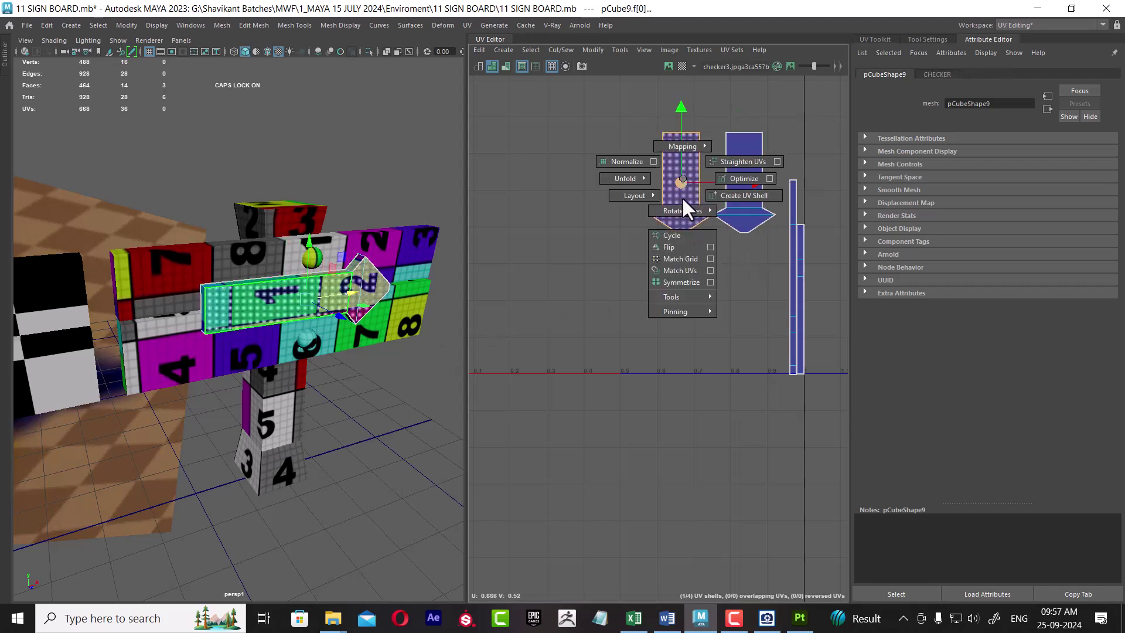
click(678, 245)
Step: Reselect the left arrow UV shell in face mode and flip it again
alt+drag(299, 298, 141, 328)
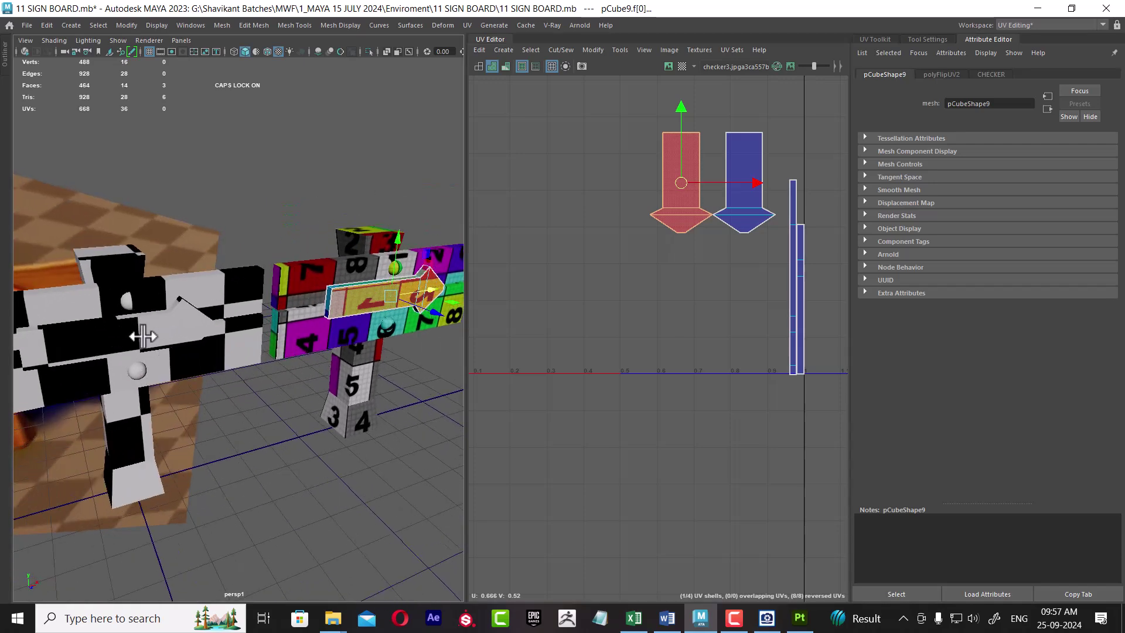
click(667, 231)
right_drag(671, 212, 672, 241)
click(680, 194)
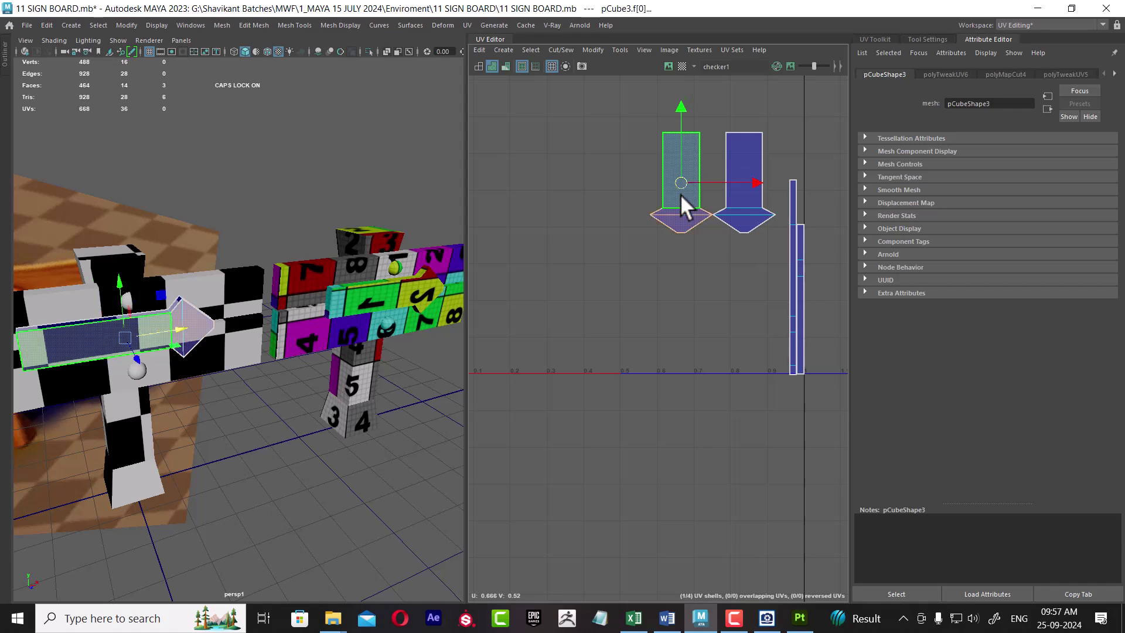
shift+right_drag(674, 186, 671, 255)
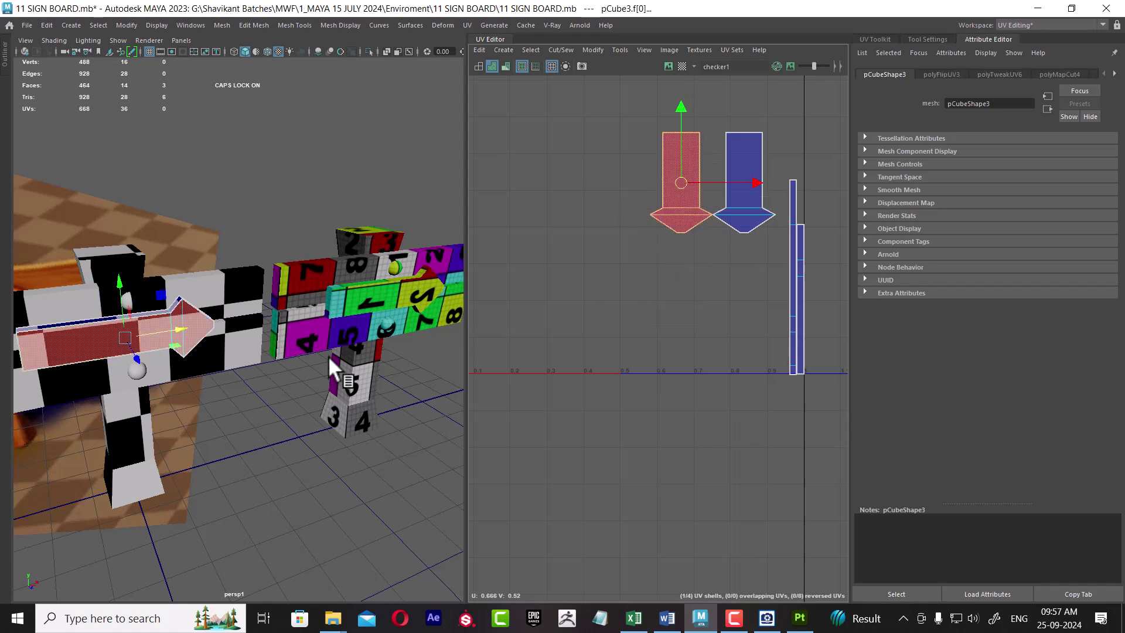
click(244, 188)
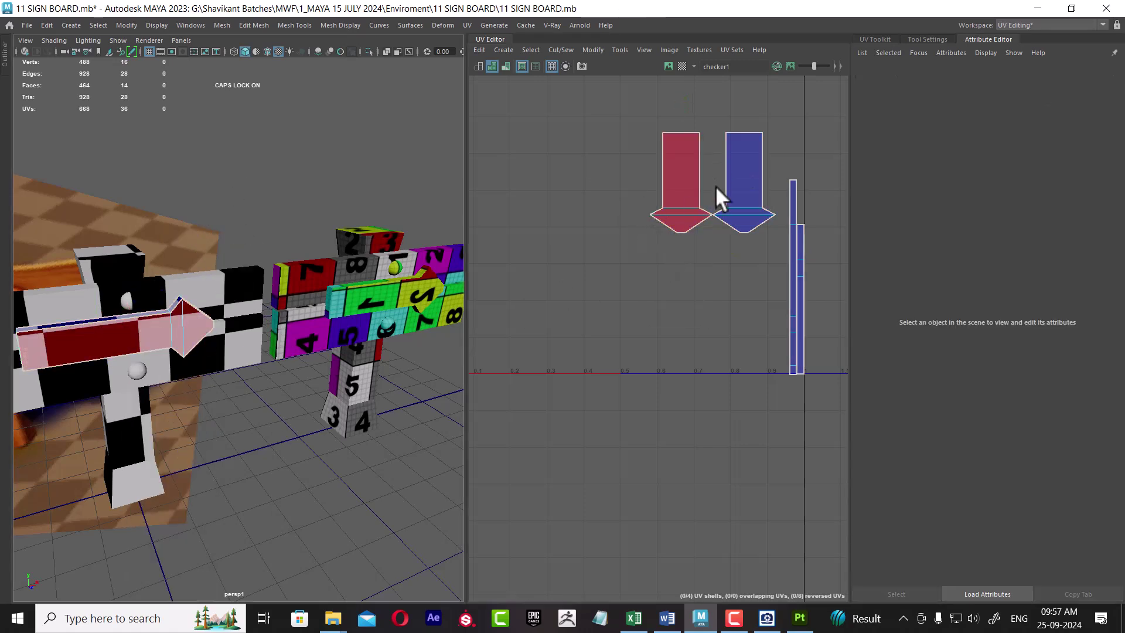
Step: Orbit to a frontal view of the sign and clear the selection
scroll(264, 334, up, 2)
scroll(258, 352, up, 2)
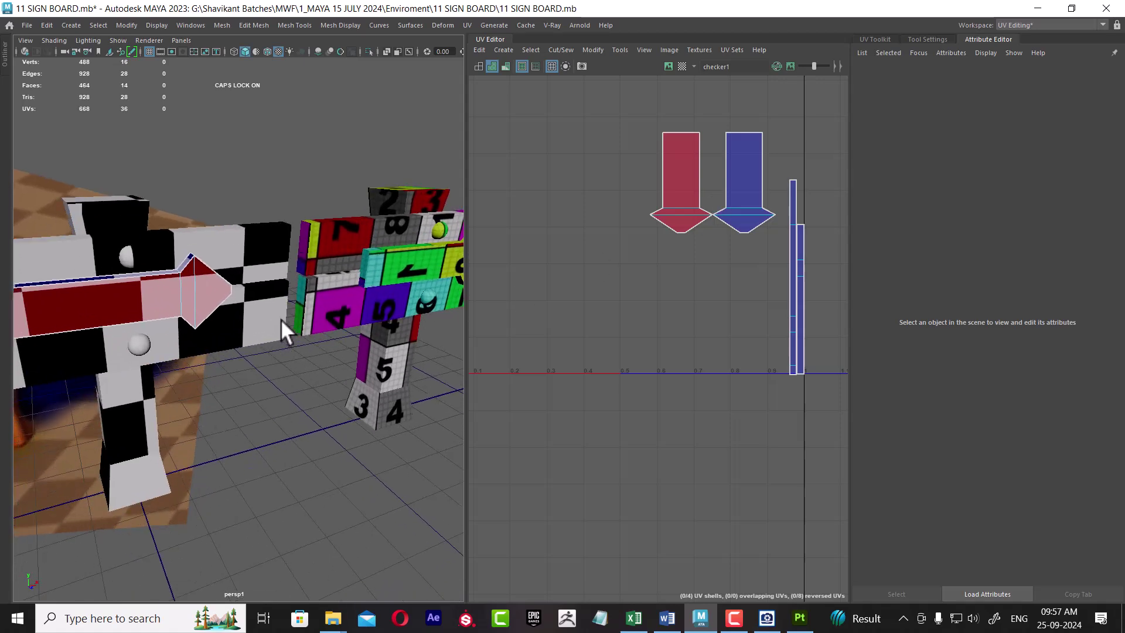
alt+drag(241, 288, 222, 297)
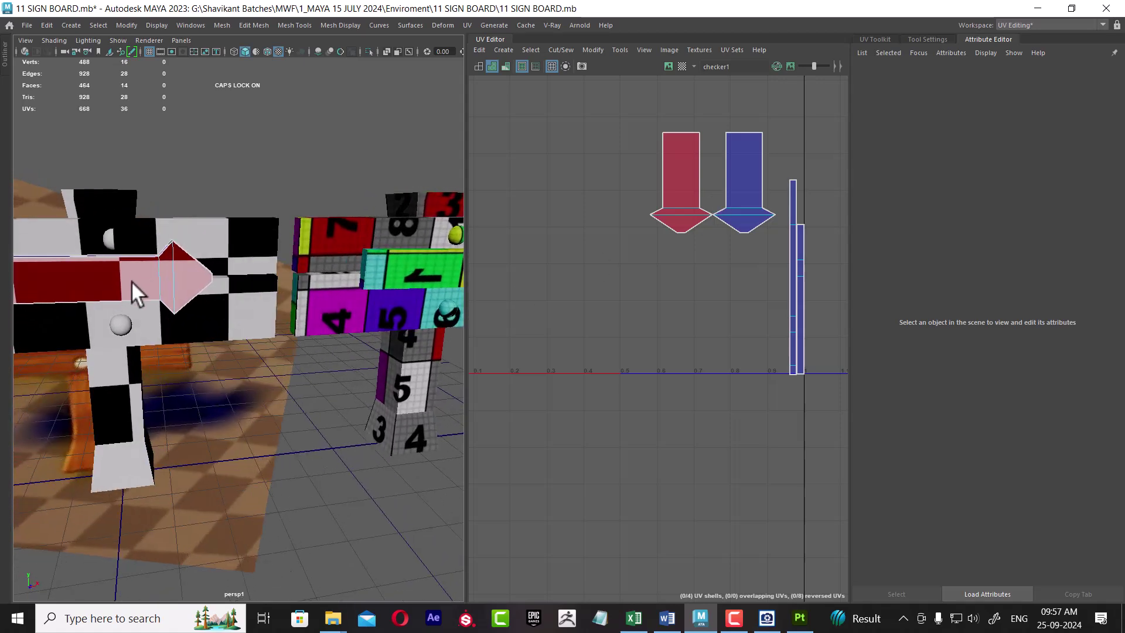
right_drag(137, 289, 162, 276)
click(242, 161)
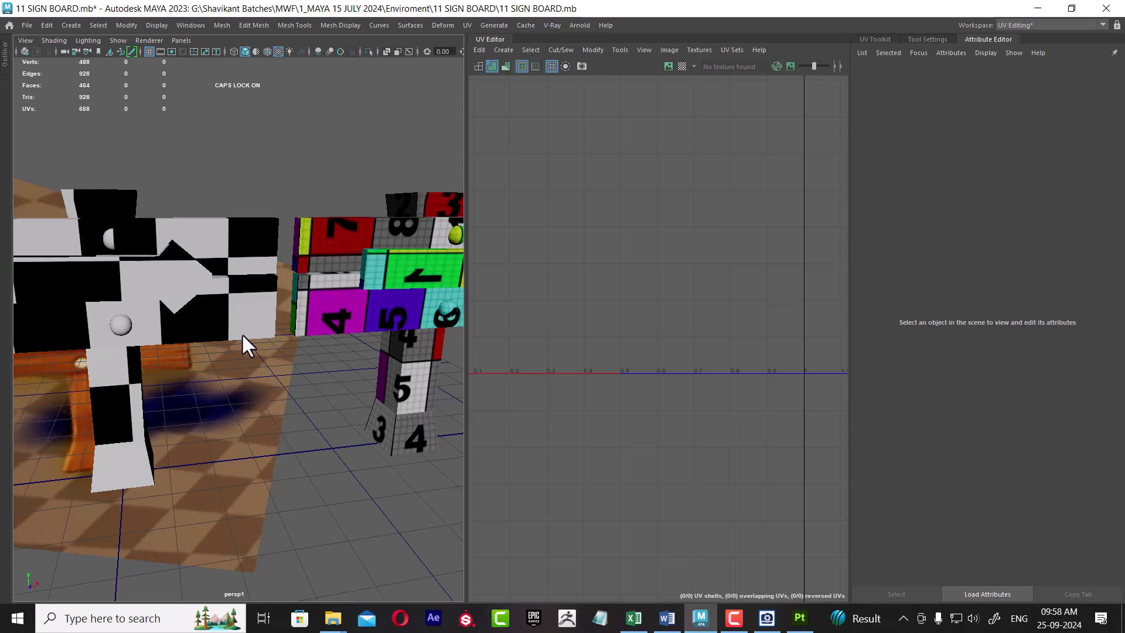
alt+drag(242, 333, 206, 318)
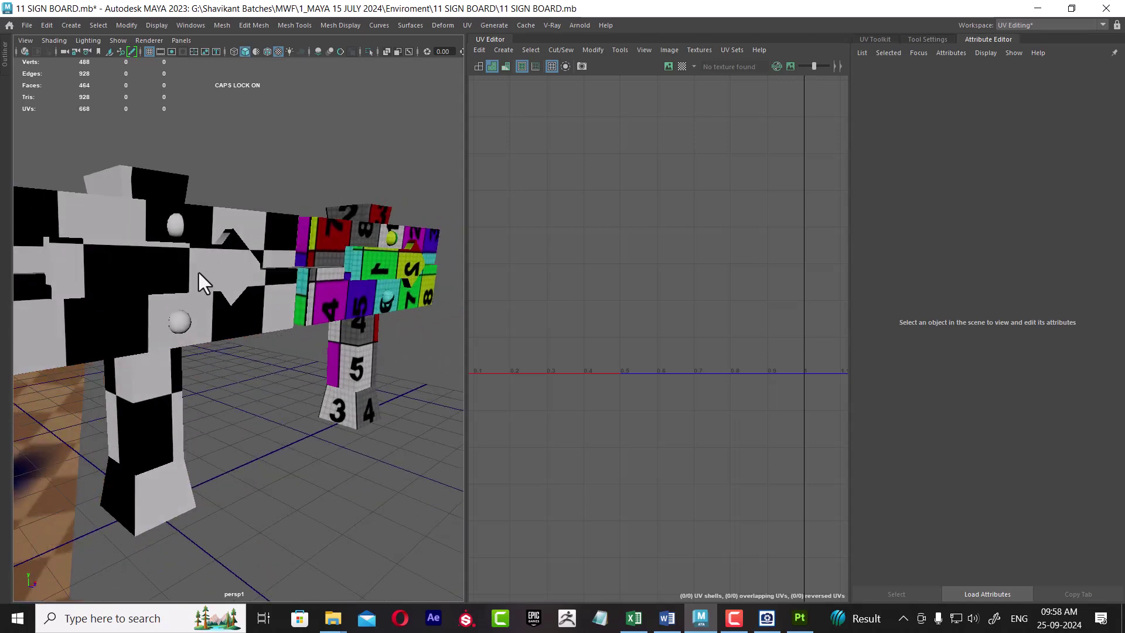
alt+drag(198, 273, 325, 269)
Step: Flip the reversed red arrow shell so it reads correctly, then return to object selection
click(404, 271)
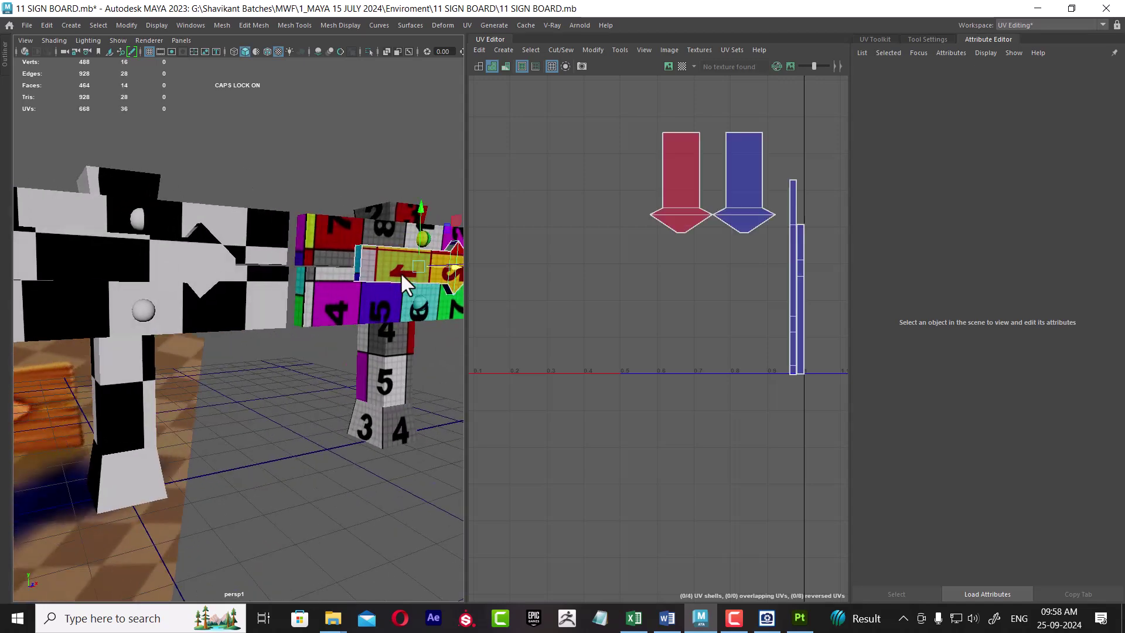
right_drag(689, 182, 692, 233)
click(692, 233)
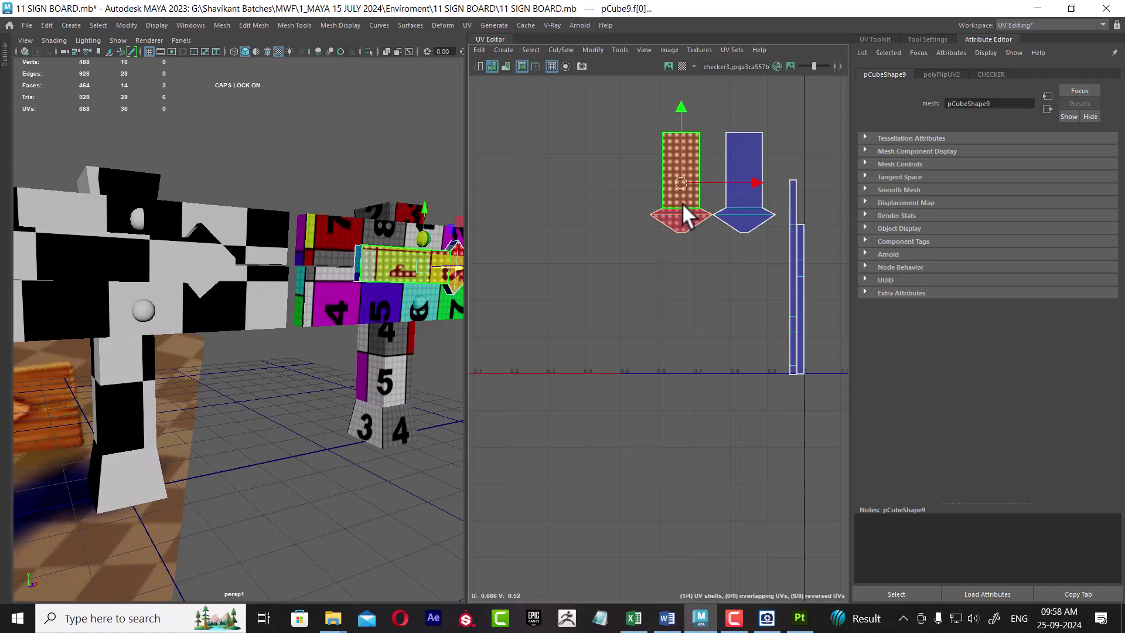
shift+right_click(684, 169)
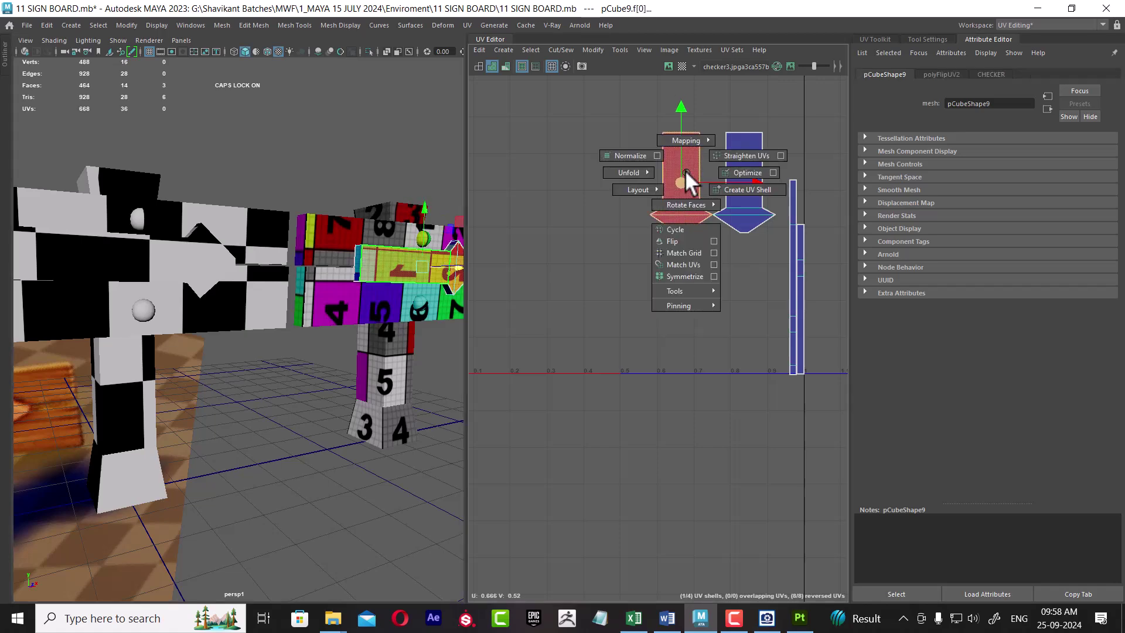
click(674, 241)
key(f)
right_drag(309, 269, 425, 147)
mouse_move(375, 246)
alt+mouse_down()
mouse_move(318, 371)
mouse_move(353, 318)
alt+mouse_up()
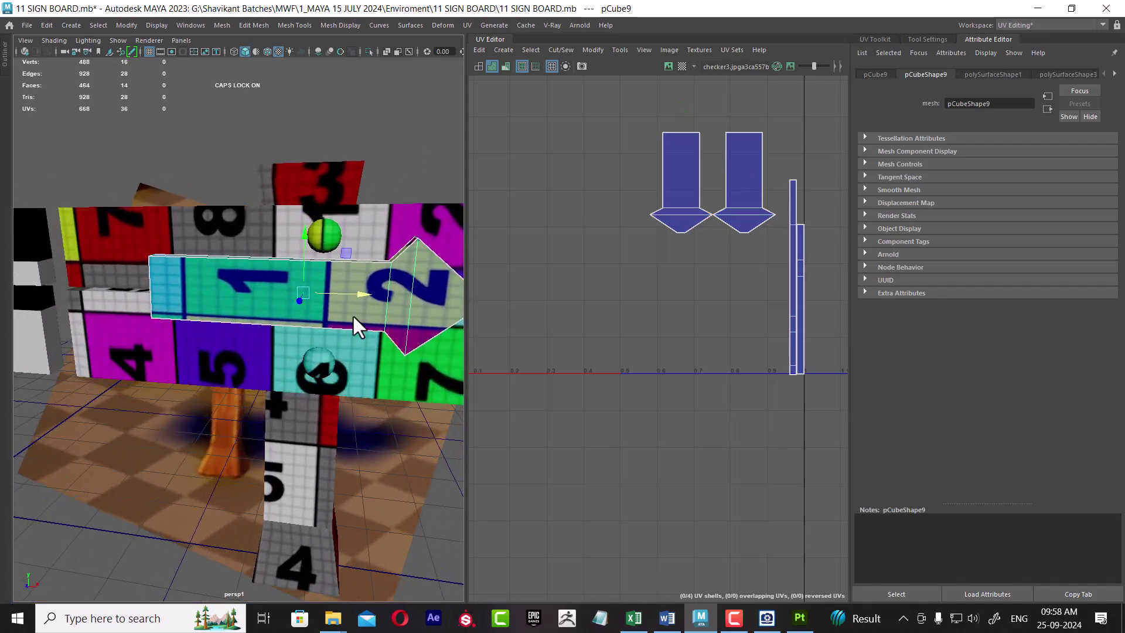
Step: Select all sign board pieces and switch to face selection in the UV Editor
click(333, 233)
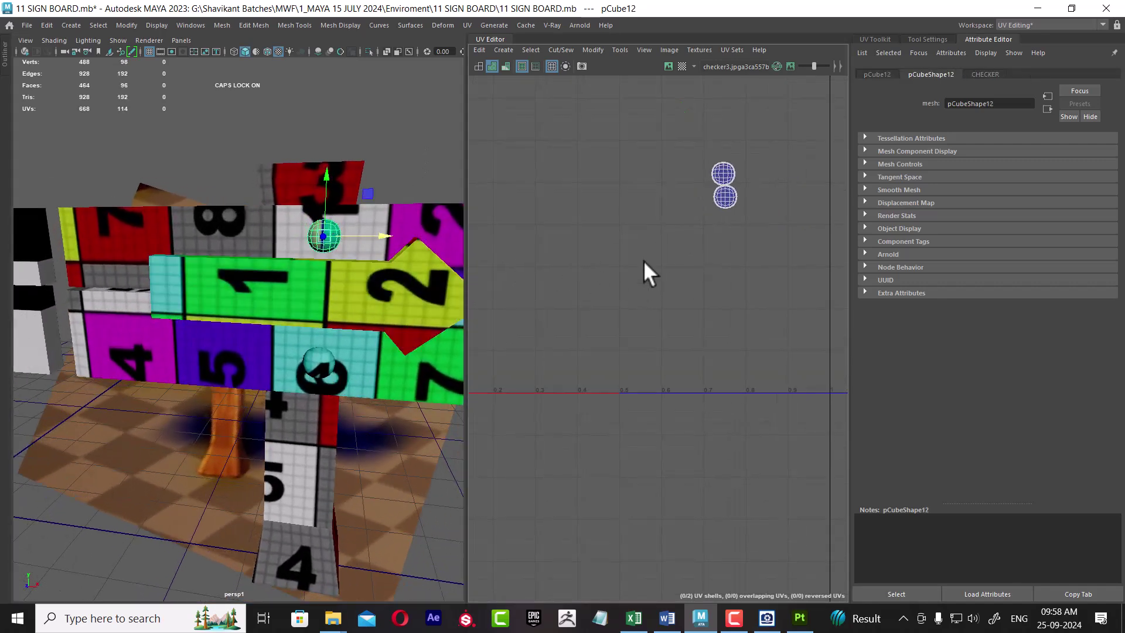
scroll(644, 260, down, 1)
scroll(330, 296, down, 1)
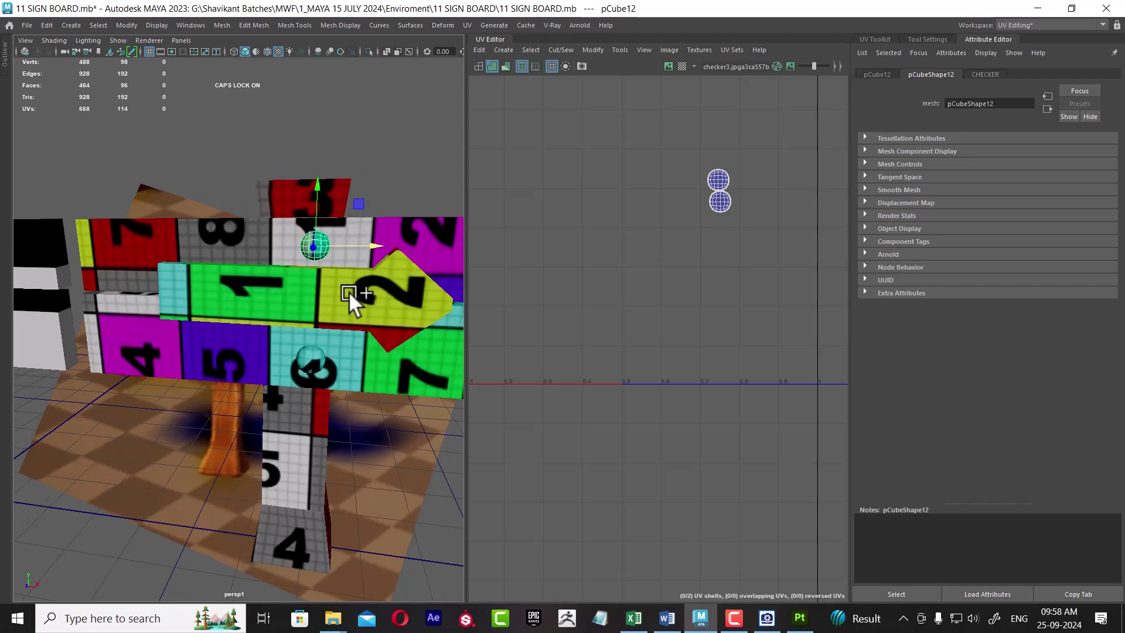
alt+drag(350, 291, 296, 316)
scroll(665, 238, down, 1)
drag(275, 174, 347, 334)
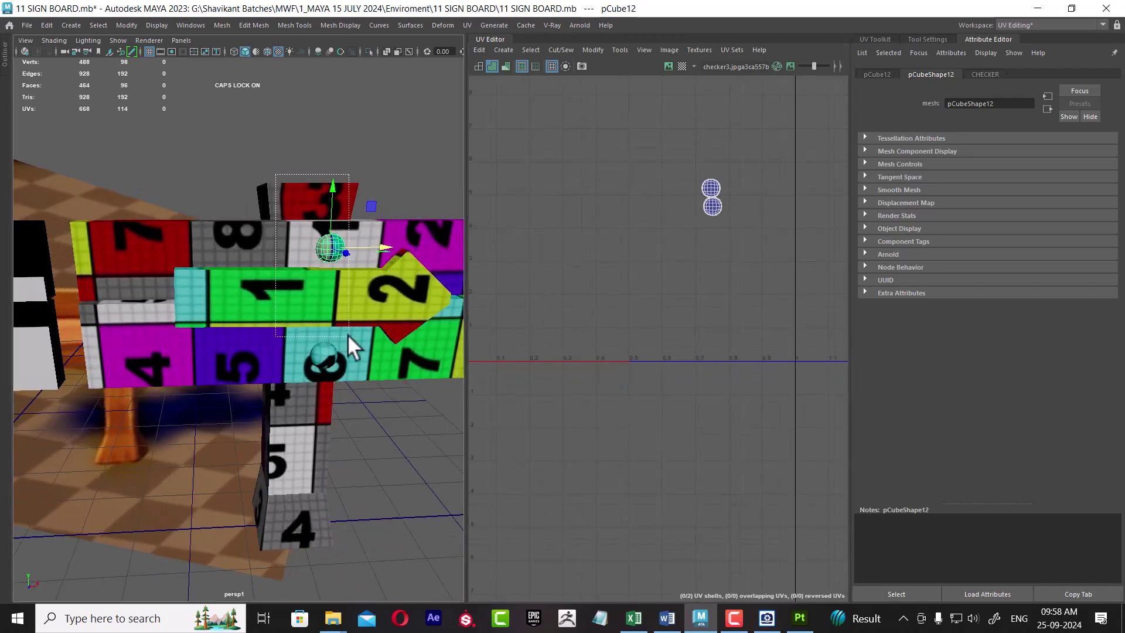
scroll(726, 237, up, 1)
scroll(767, 270, up, 1)
scroll(728, 313, up, 1)
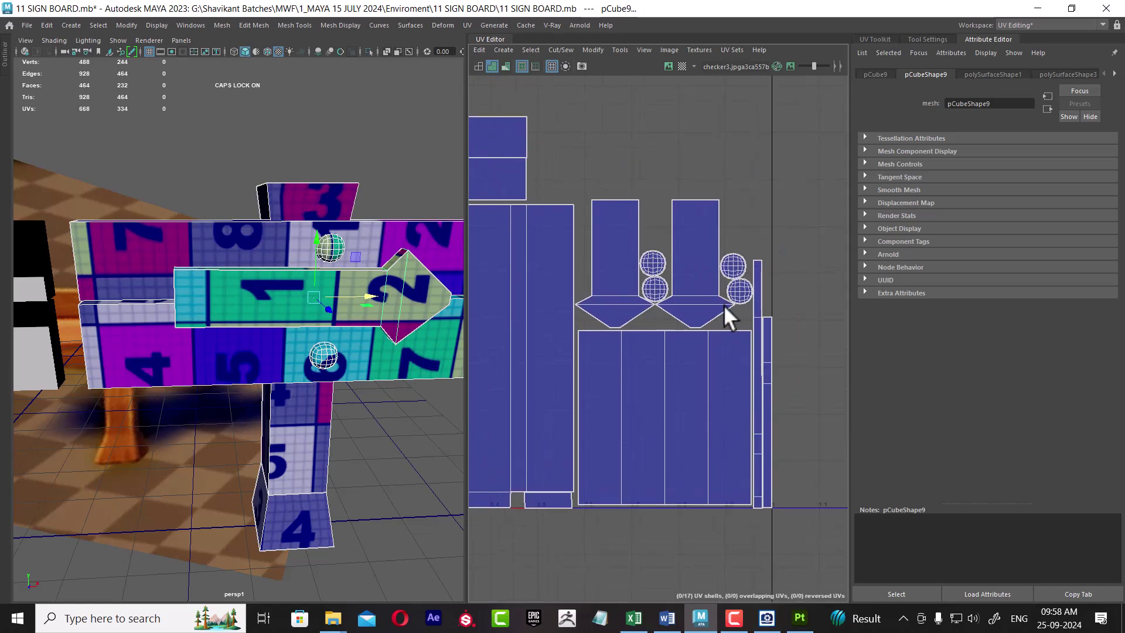
scroll(727, 258, up, 2)
scroll(721, 273, up, 2)
scroll(718, 235, up, 1)
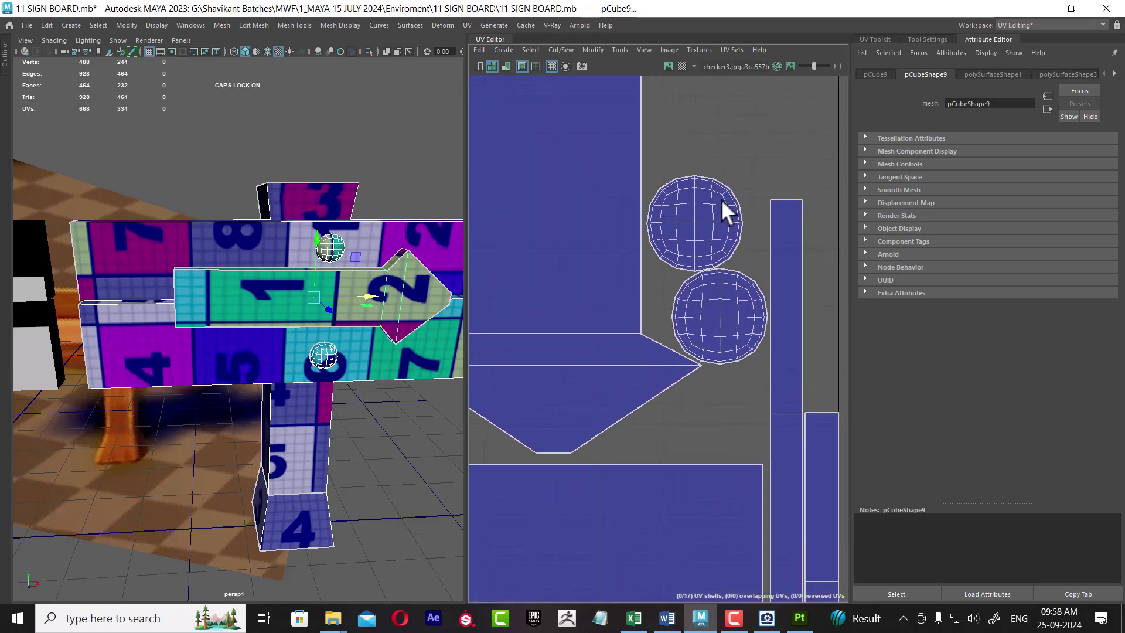
right_drag(725, 205, 731, 234)
Step: Move the two left sphere UV shells up, stacking one above the other
click(696, 219)
drag(695, 219, 709, 209)
click(709, 304)
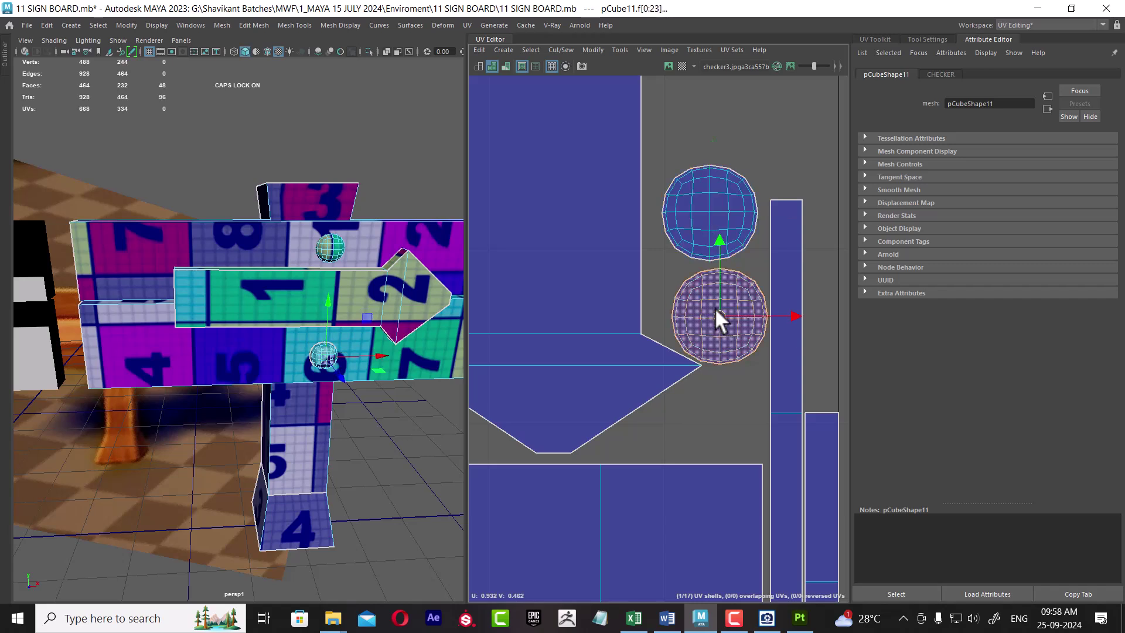
drag(716, 311, 710, 308)
click(717, 203)
drag(711, 211, 711, 153)
click(723, 303)
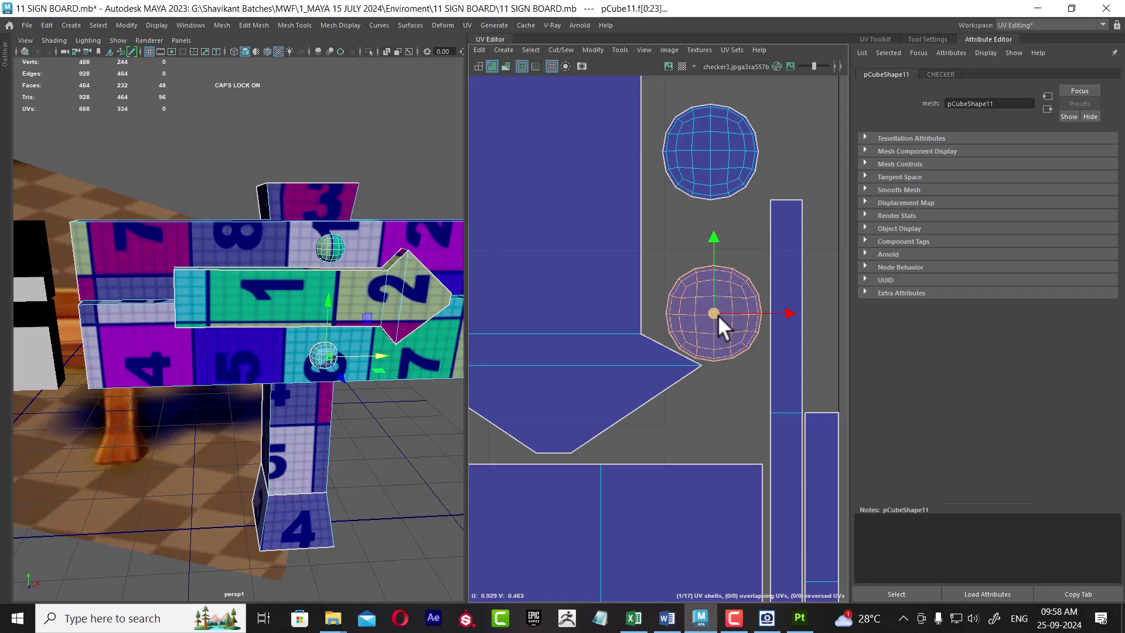
drag(718, 315, 714, 273)
Step: Move the right-hand sphere shells into the gap between the arrow shells, completing the column
scroll(725, 276, down, 2)
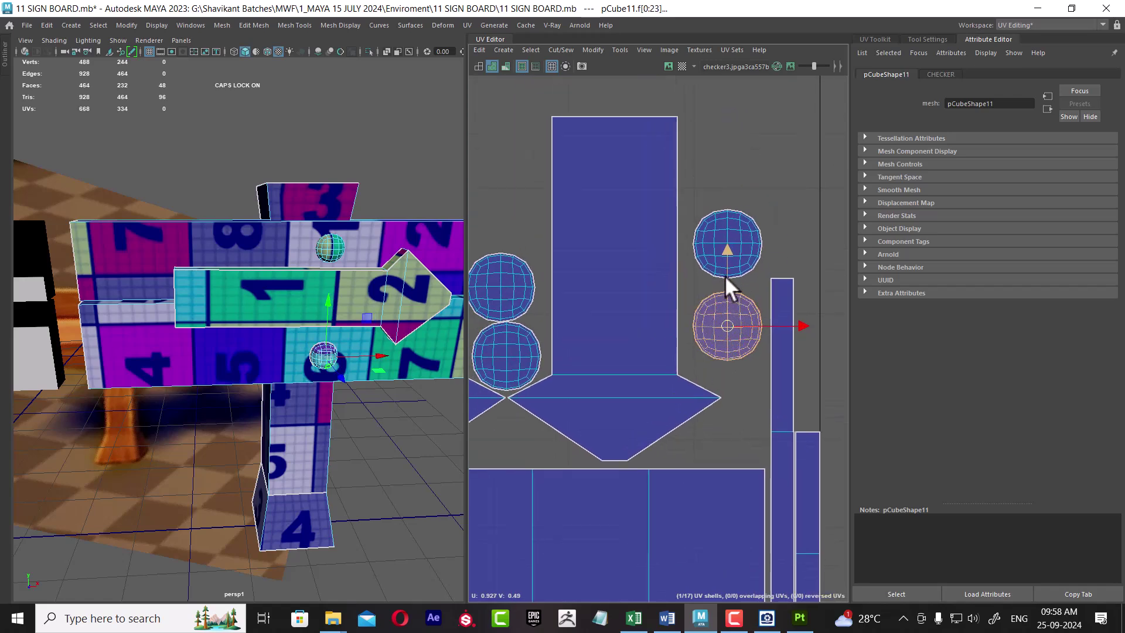
scroll(730, 293, up, 1)
scroll(734, 310, up, 1)
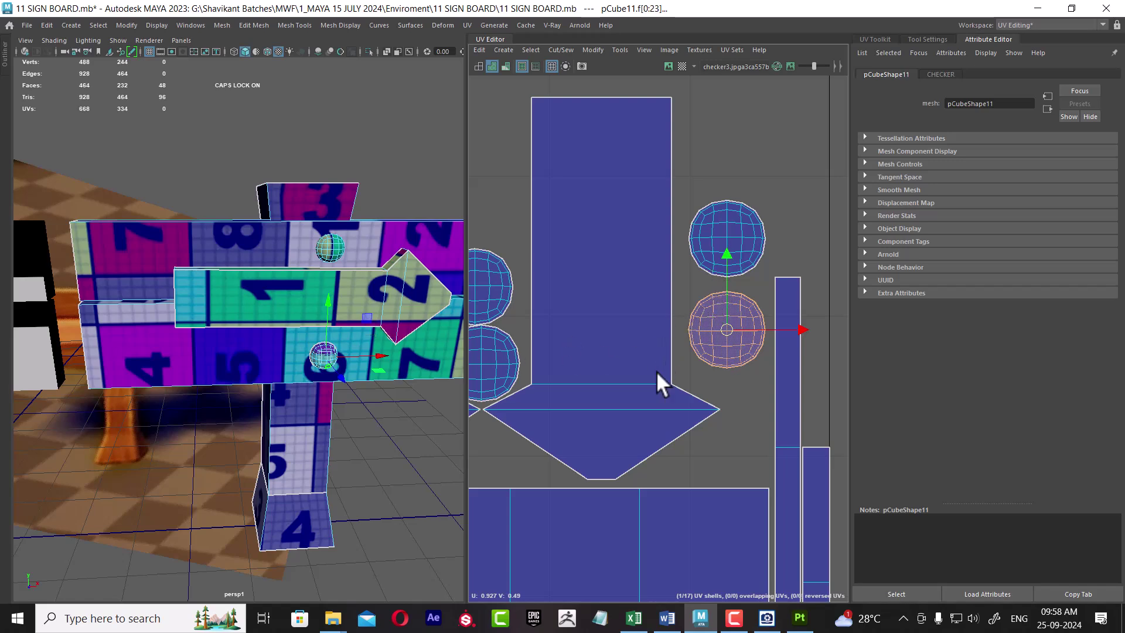
scroll(656, 371, down, 2)
scroll(657, 324, up, 1)
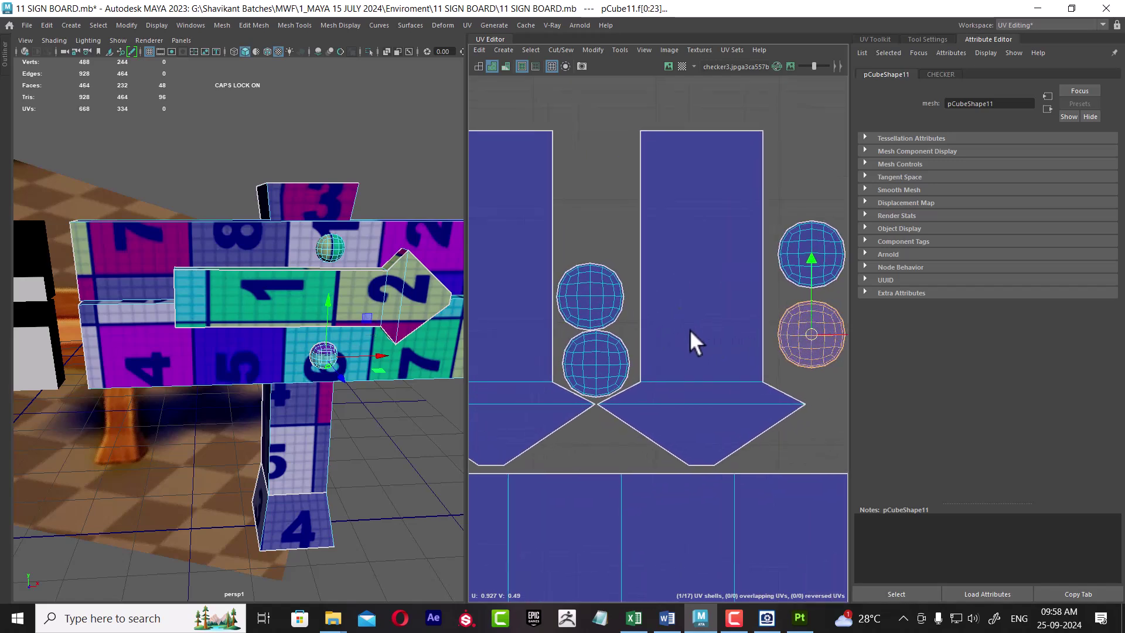
click(824, 221)
click(800, 246)
shift+click(806, 349)
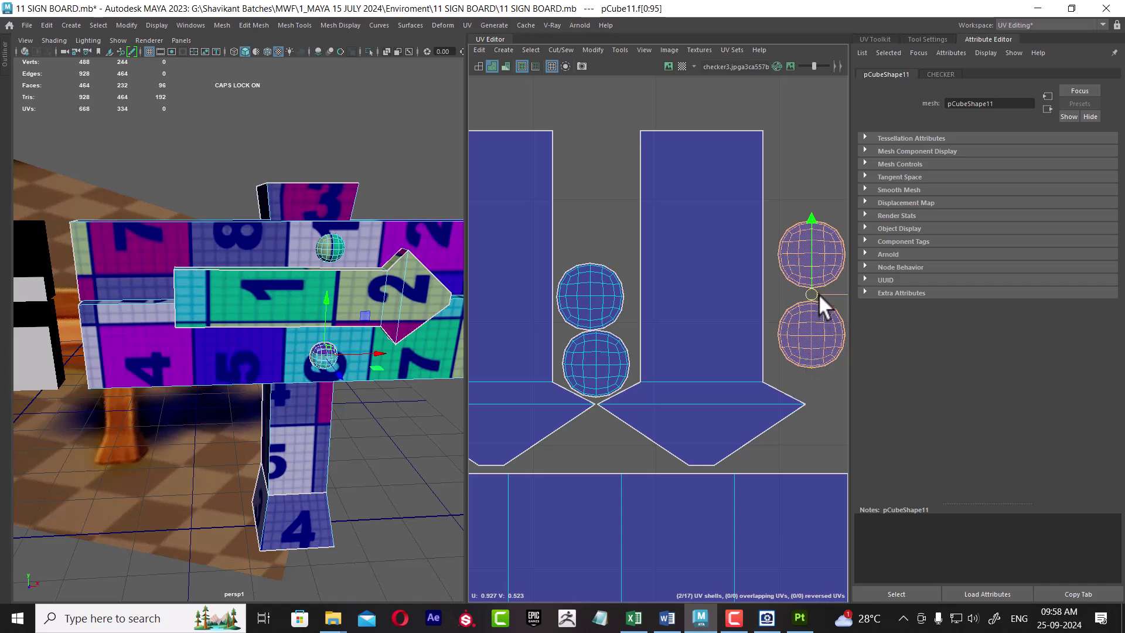
drag(820, 294, 625, 151)
drag(616, 293, 597, 189)
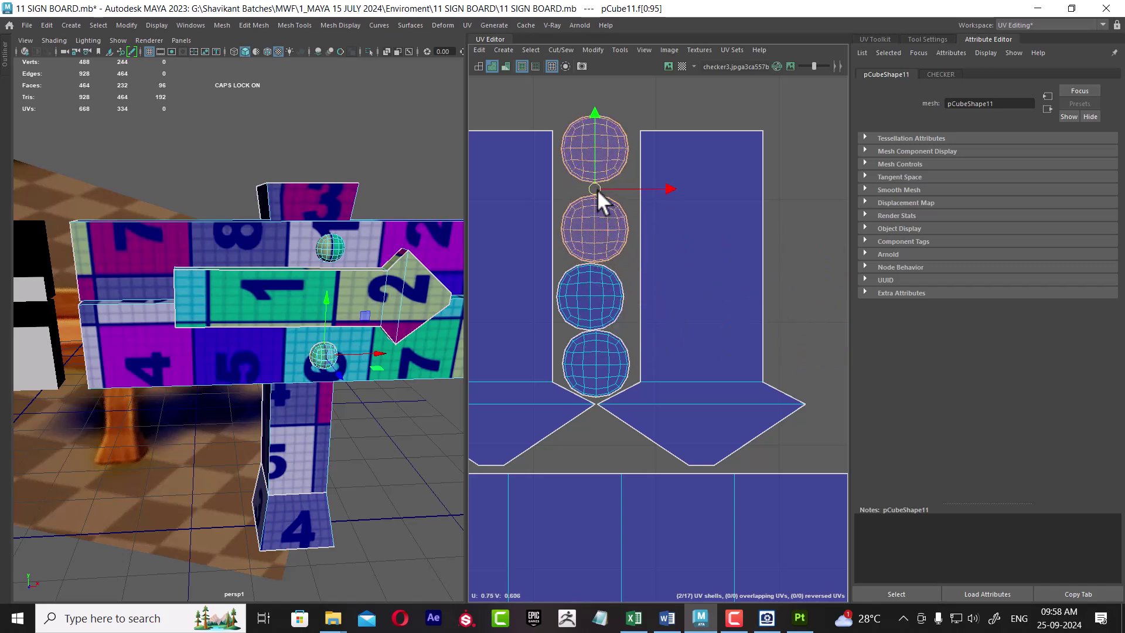
Step: Check each of the four stacked sphere shells, then return to object selection
click(597, 301)
click(601, 221)
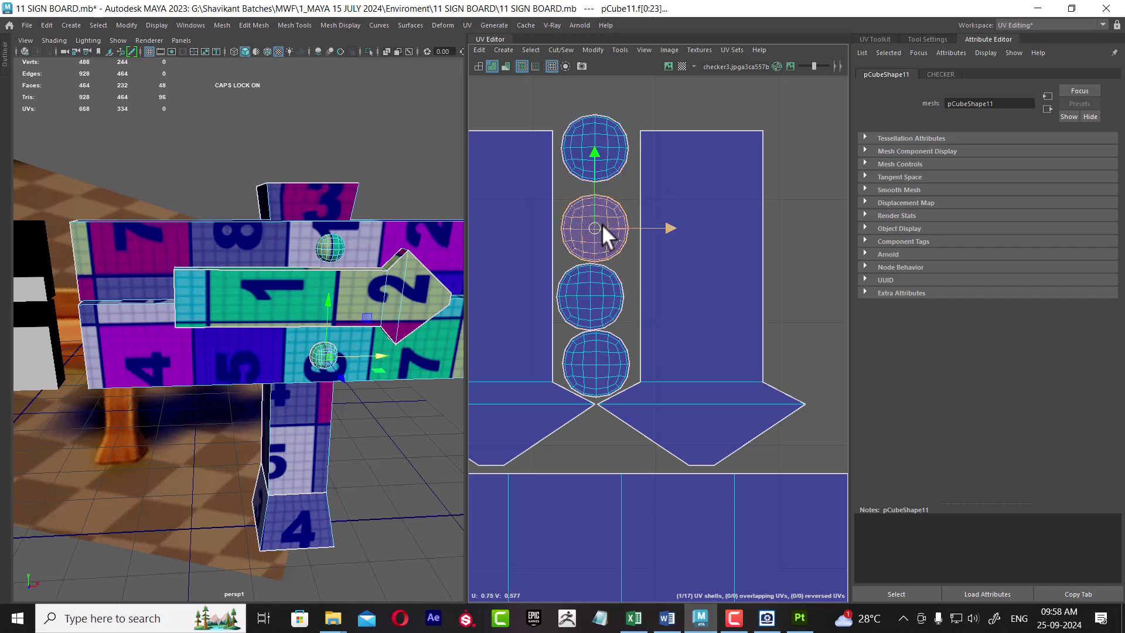
click(594, 293)
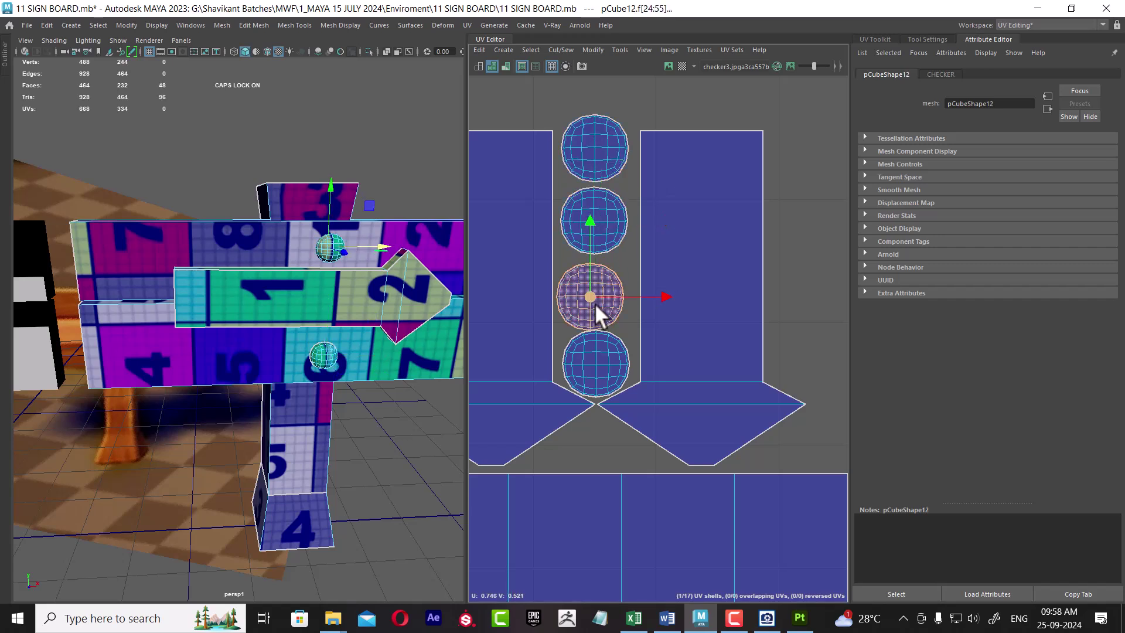
click(590, 361)
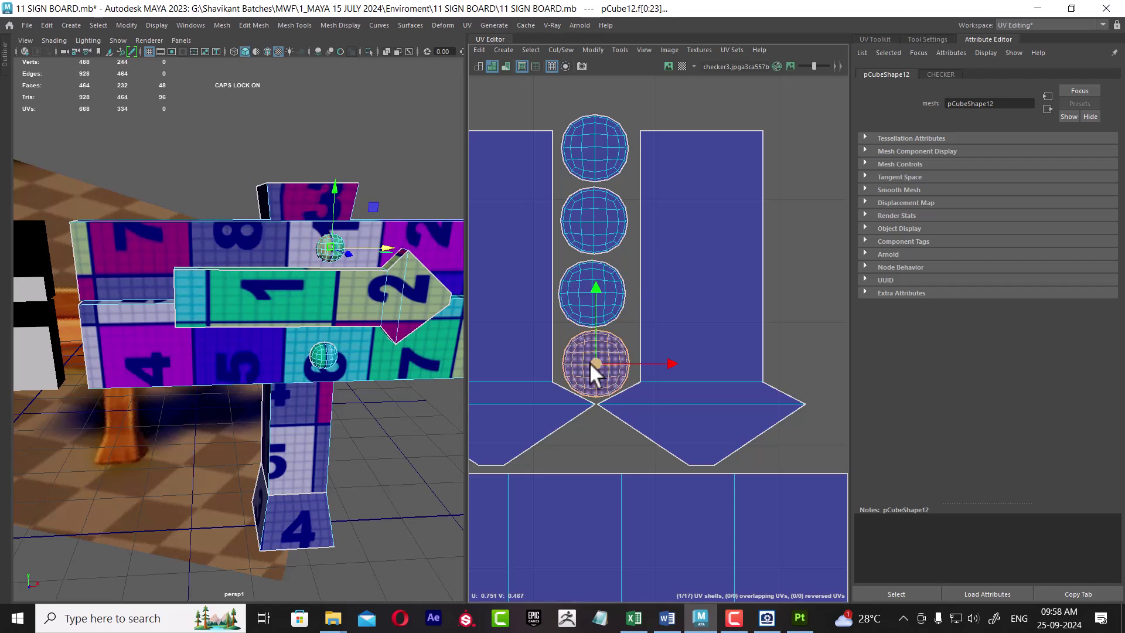
click(601, 291)
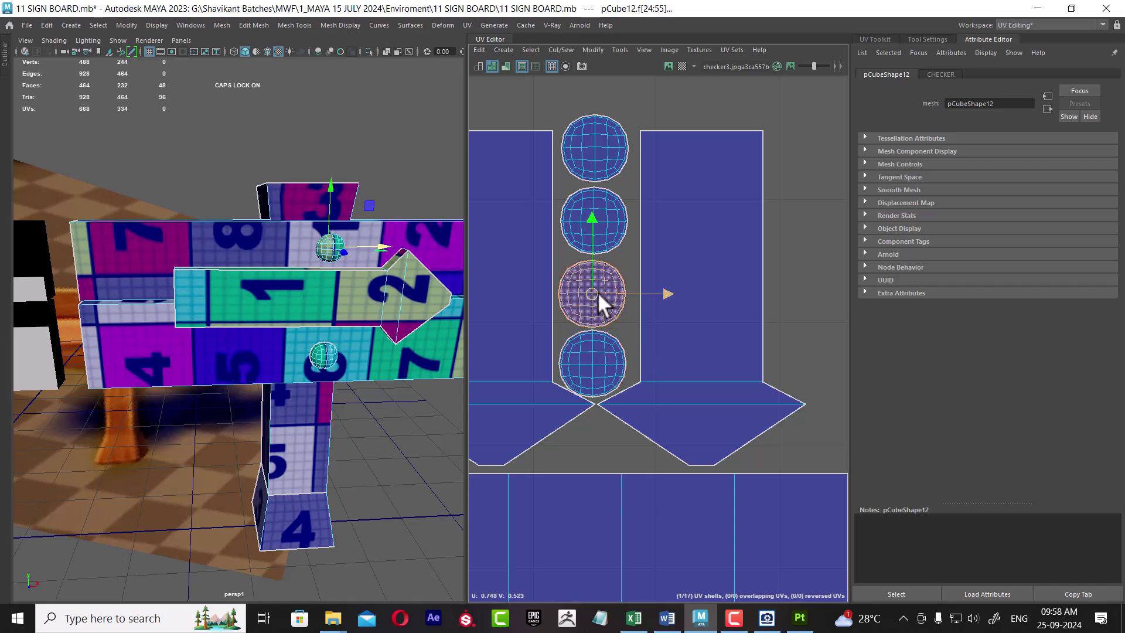
click(598, 369)
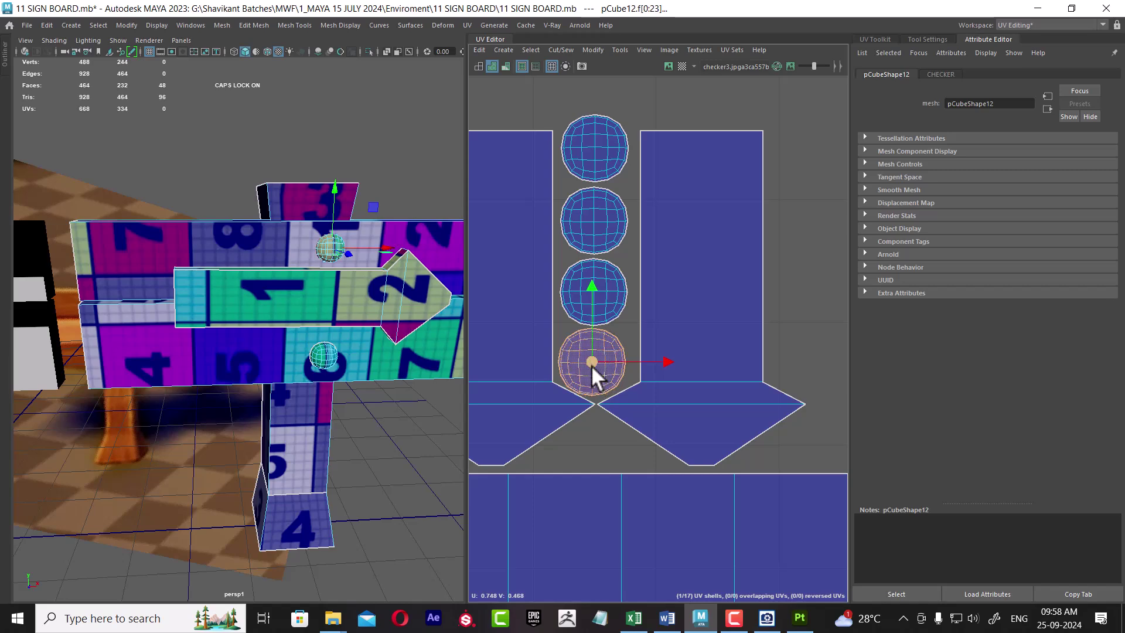
scroll(659, 354, down, 3)
scroll(658, 354, down, 2)
right_drag(362, 365, 461, 215)
Step: Marquee-select every sign board piece so all 17 packed UV shells display together
click(281, 297)
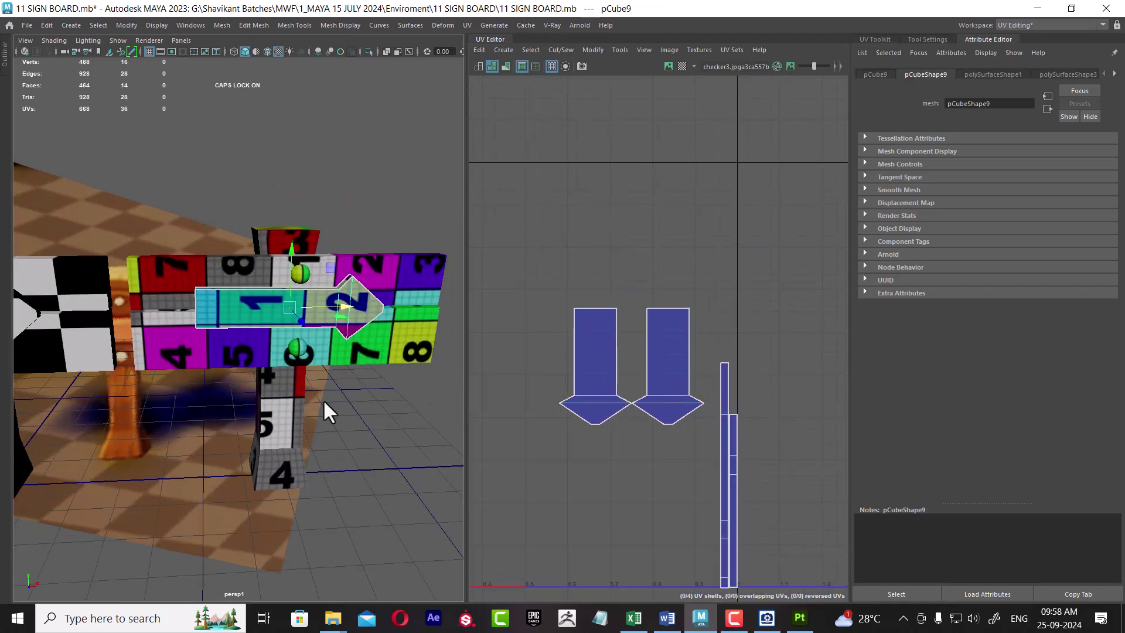
alt+drag(323, 399, 372, 462)
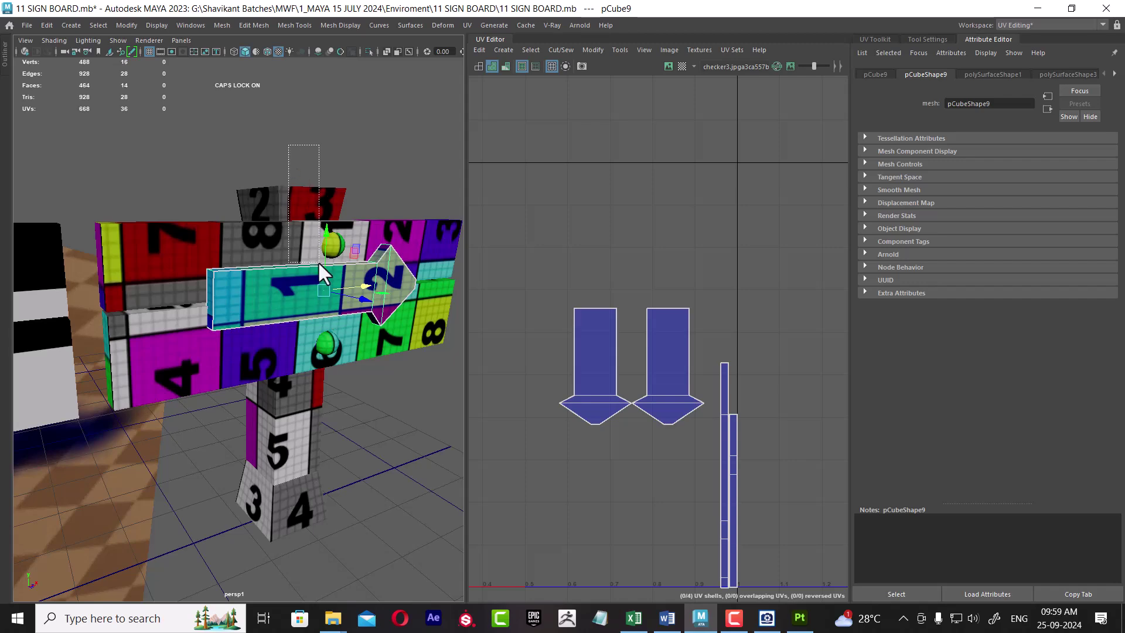
drag(317, 262, 369, 572)
scroll(741, 439, up, 1)
scroll(732, 352, up, 2)
alt+drag(353, 420, 325, 401)
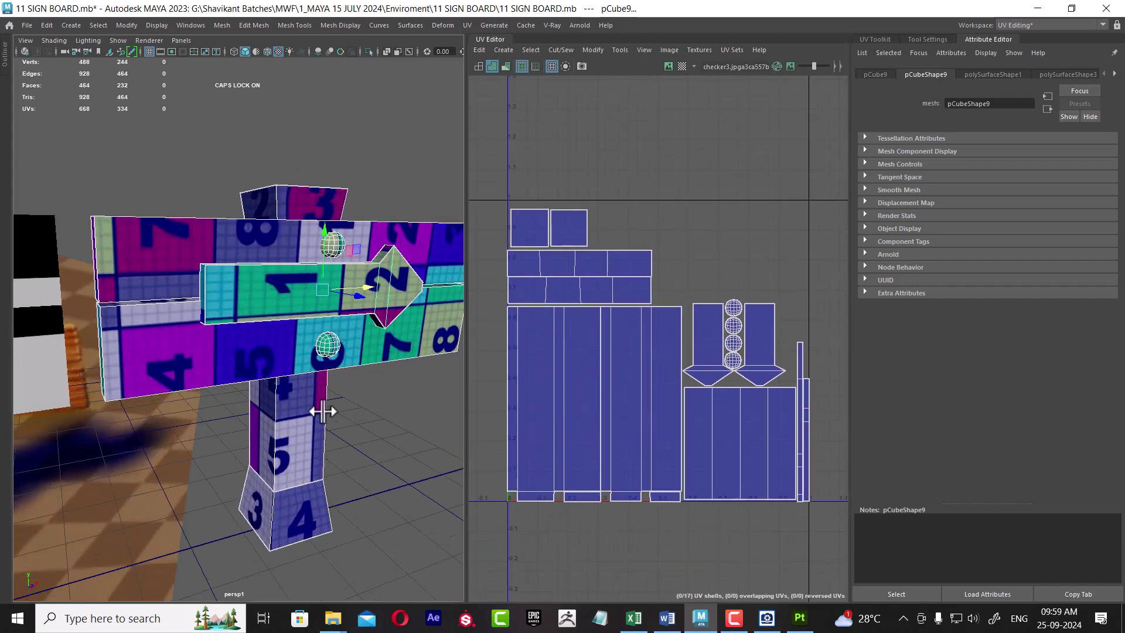
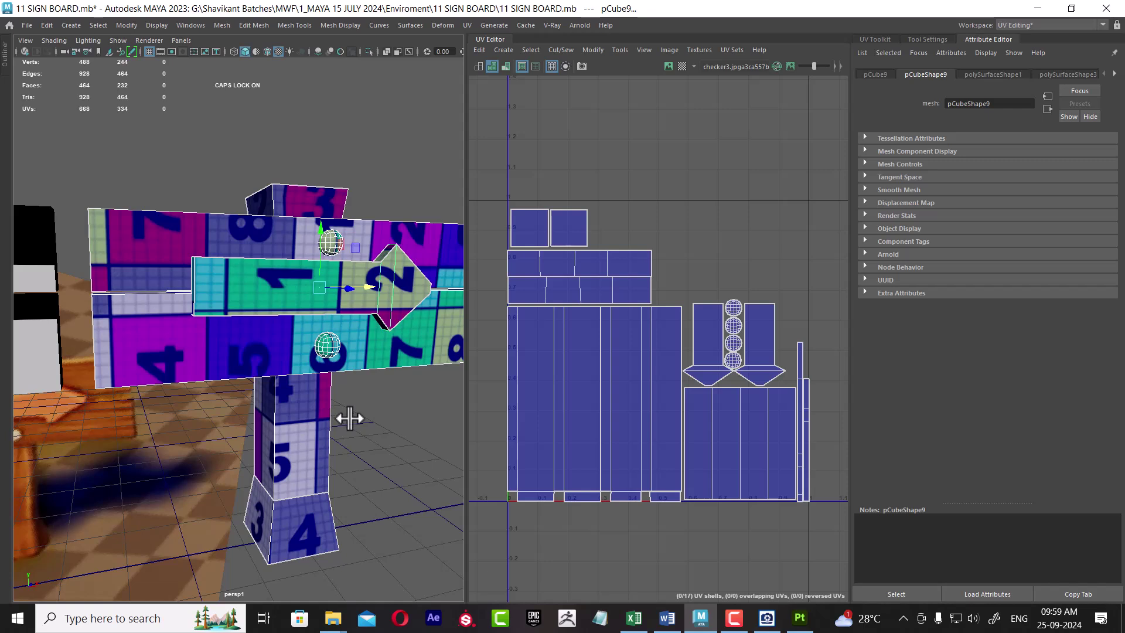
Step: Frame the models beside the sign and select the sign board pieces
alt+right_drag(359, 447, 226, 486)
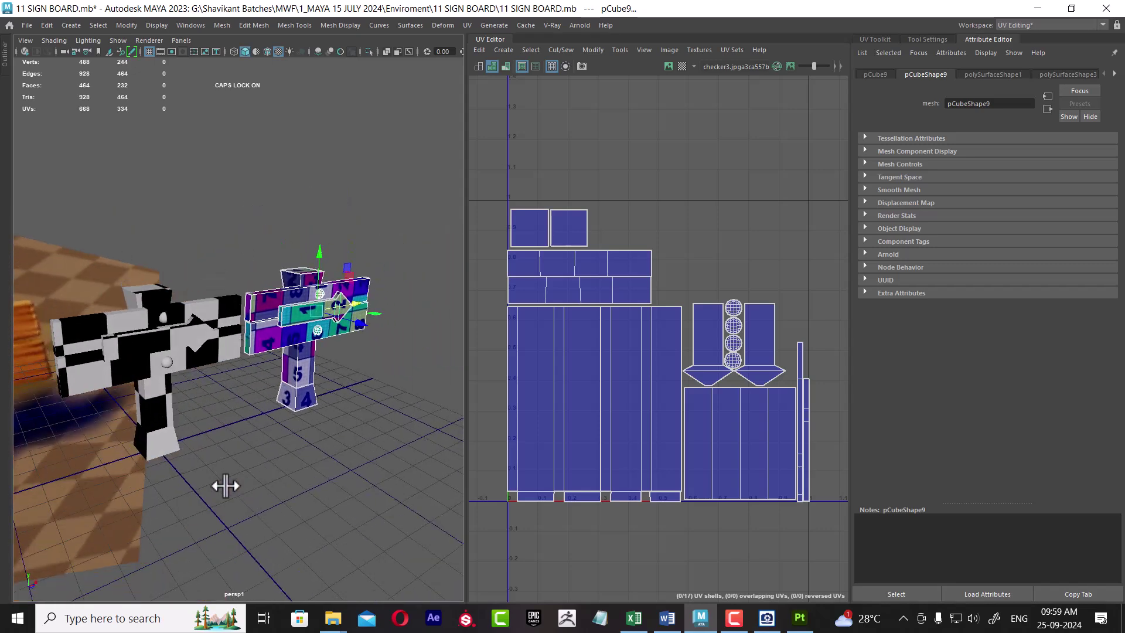
alt+middle_drag(163, 440, 229, 411)
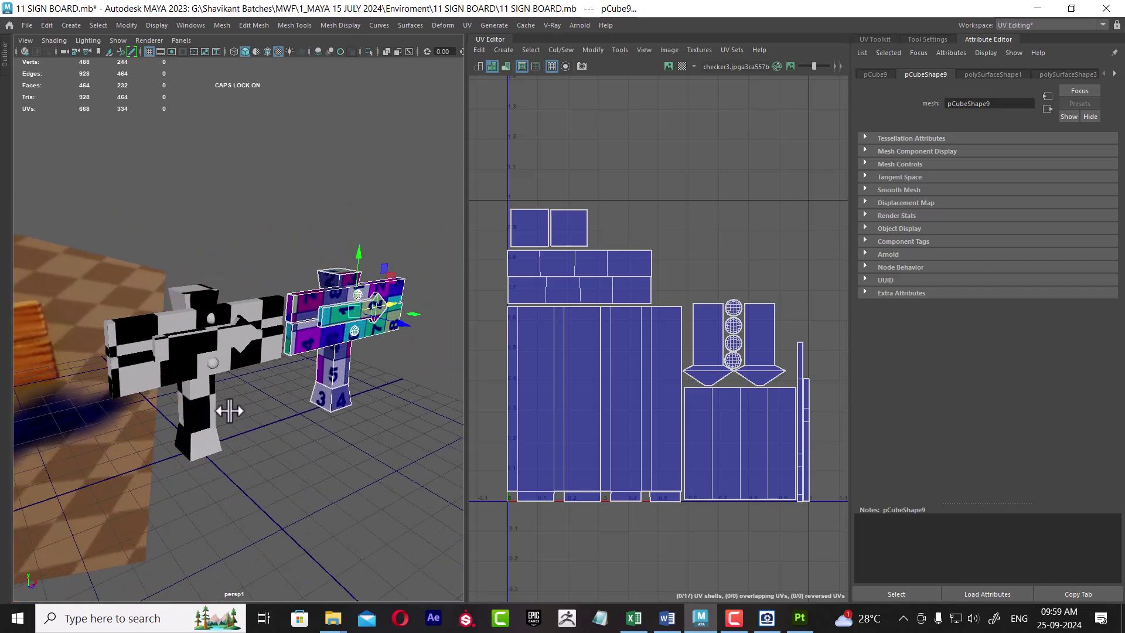
scroll(229, 411, up, 2)
scroll(234, 432, up, 1)
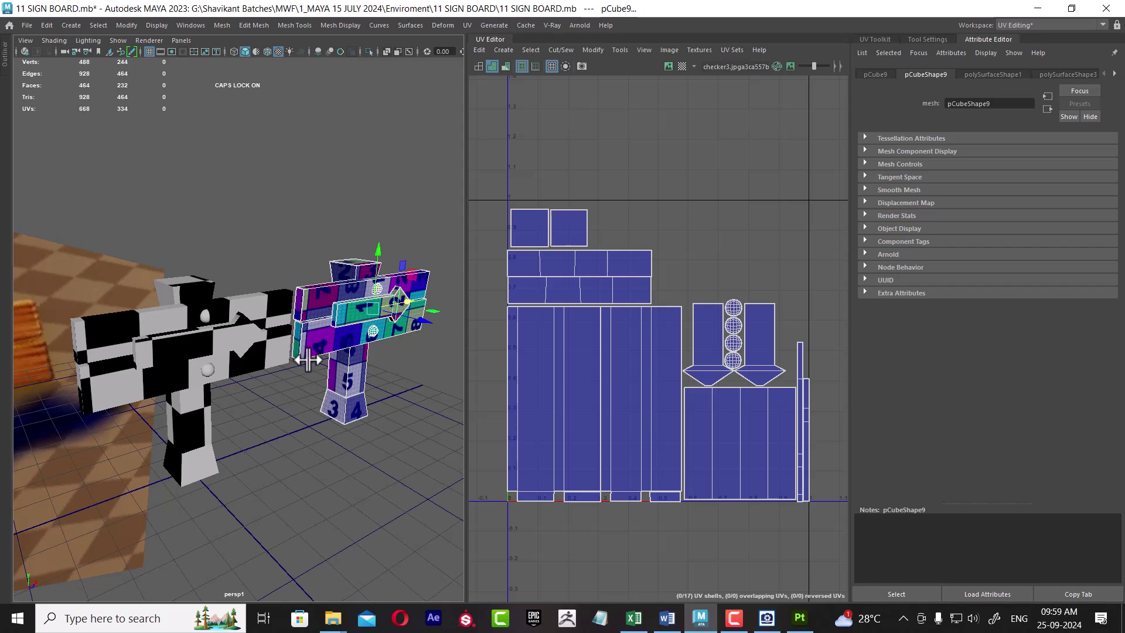
click(231, 355)
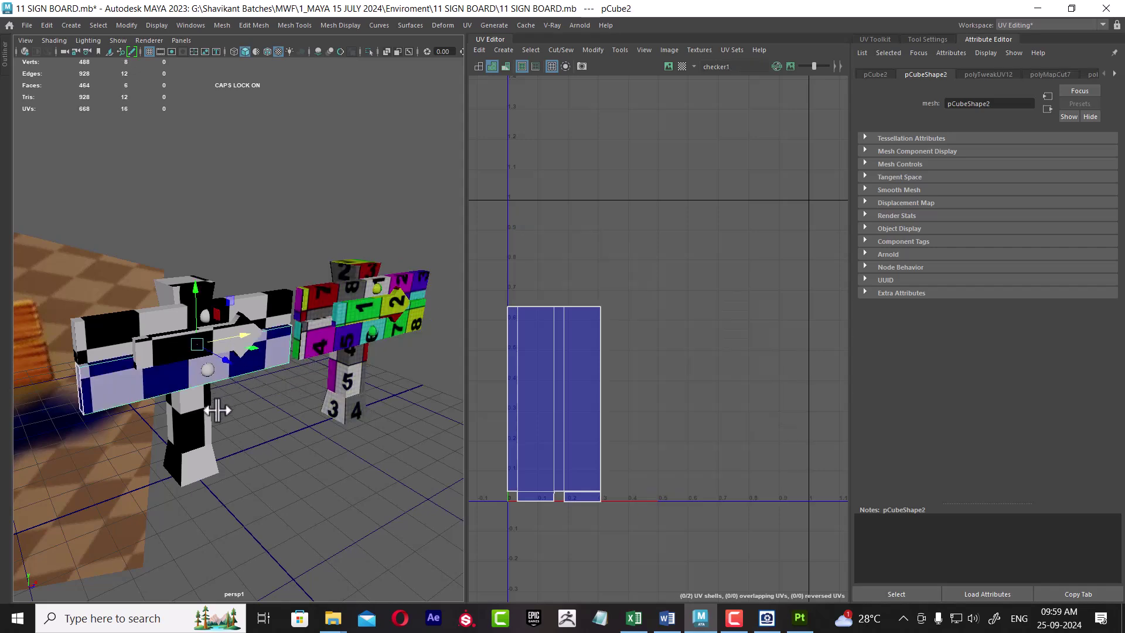
alt+drag(349, 402, 334, 405)
click(372, 326)
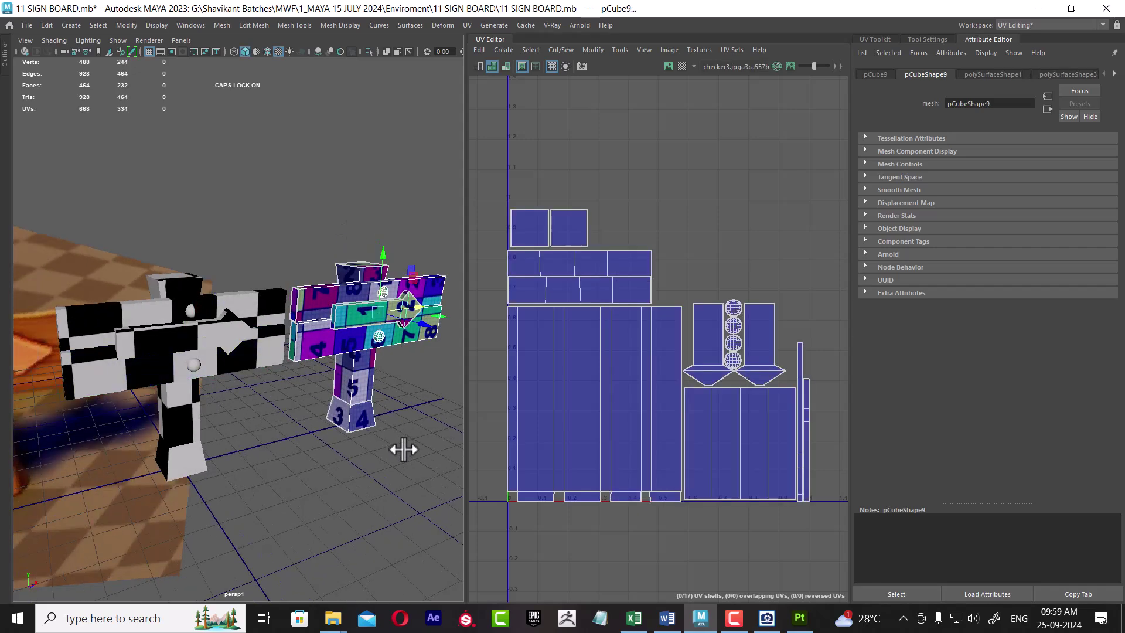
Step: Group the selected sign board pieces into group1 and center its pivot
key(ctrl+g)
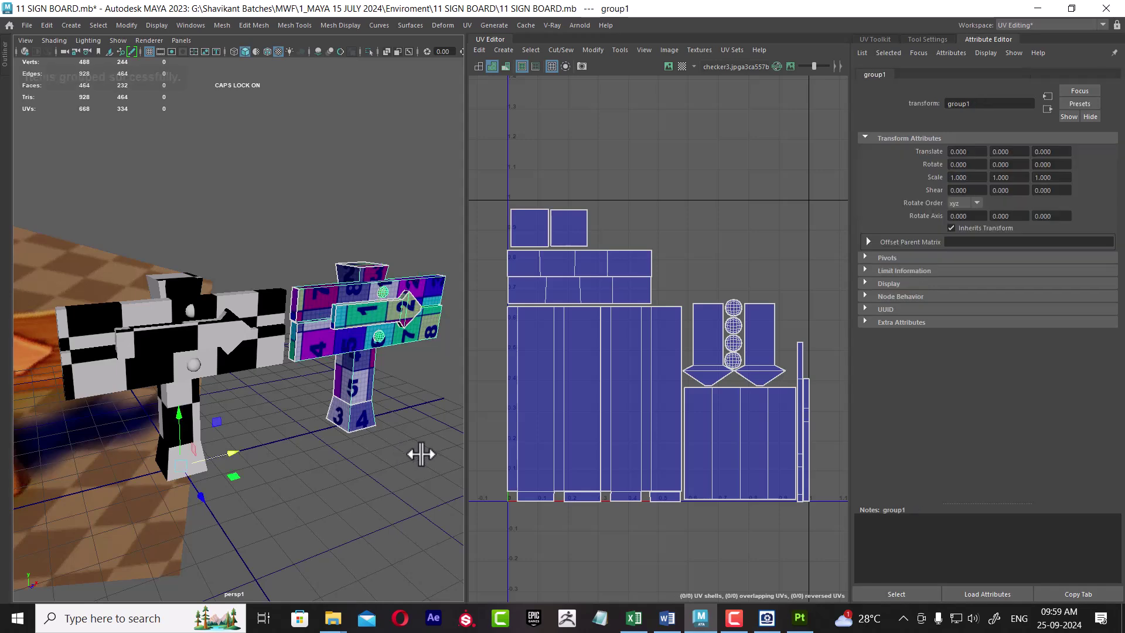
scroll(381, 434, down, 2)
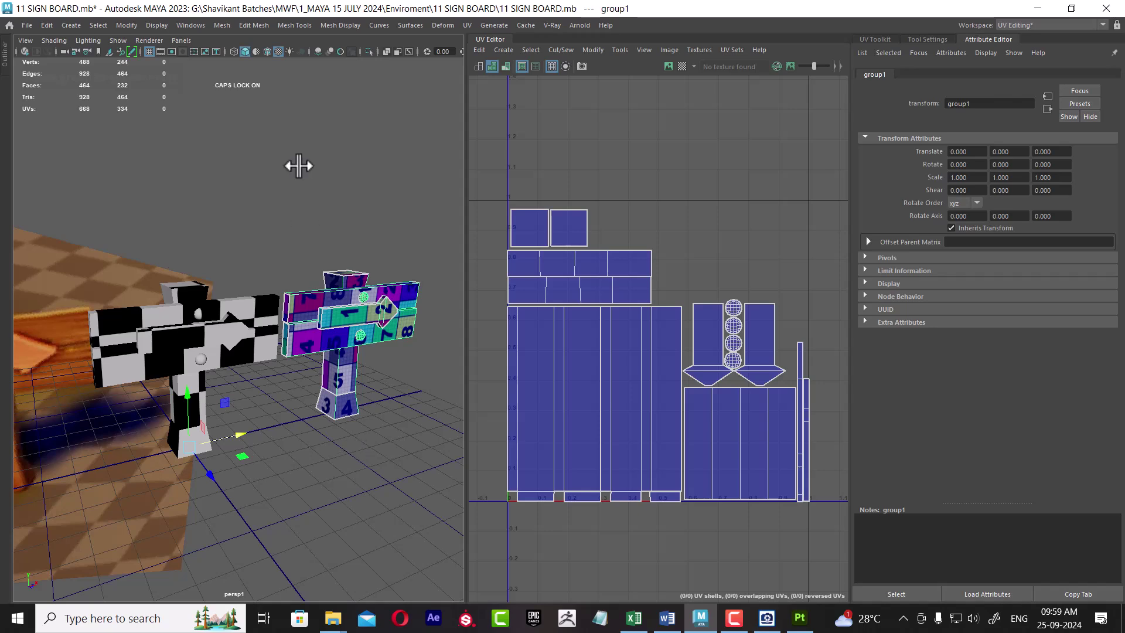
click(119, 23)
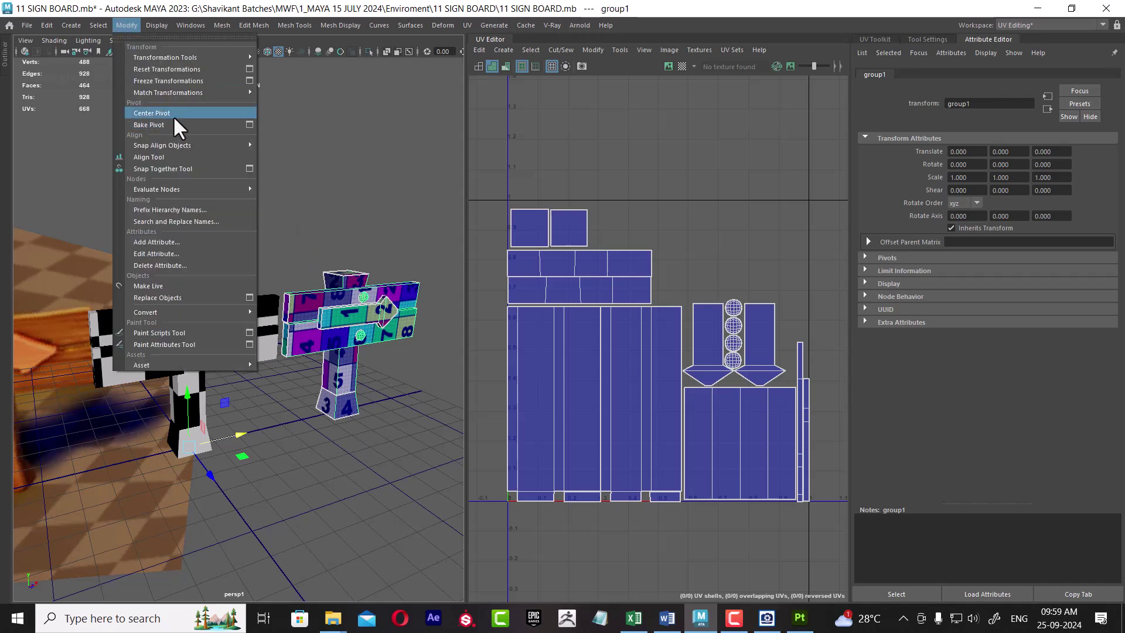
click(173, 115)
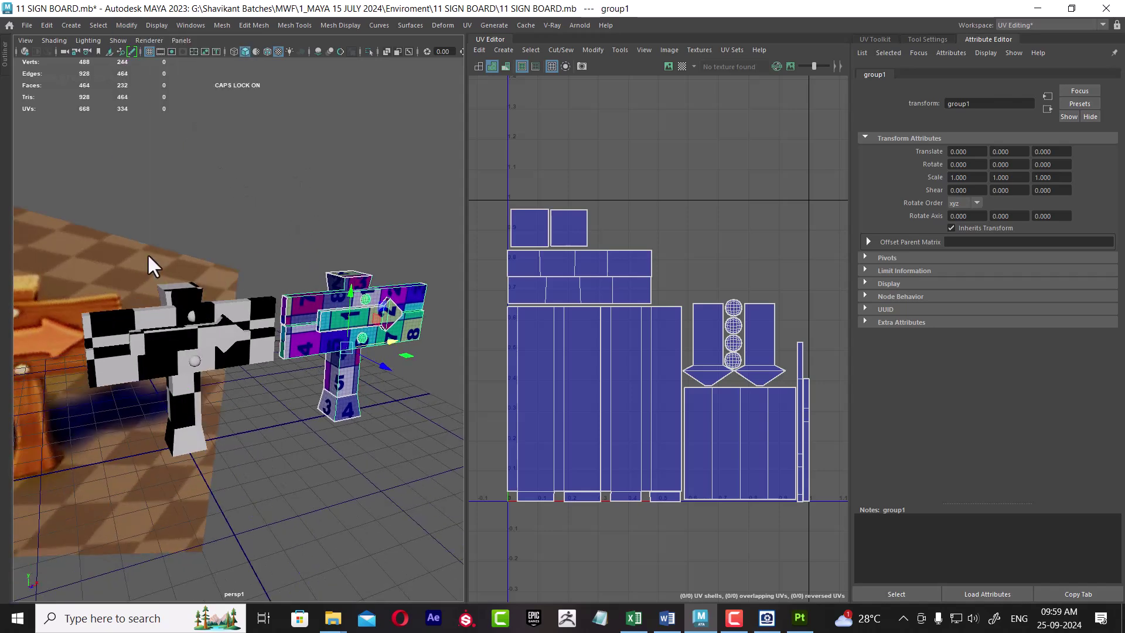
Step: Select the left sign board copy and the signpost pole to inspect them
shift+drag(147, 253, 195, 482)
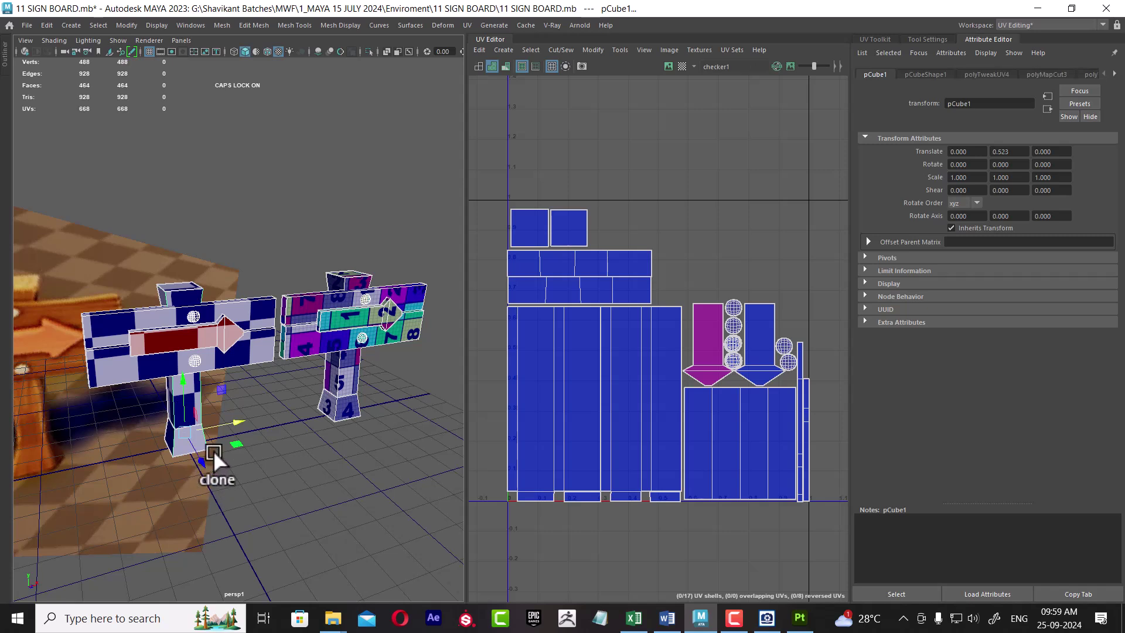
click(123, 25)
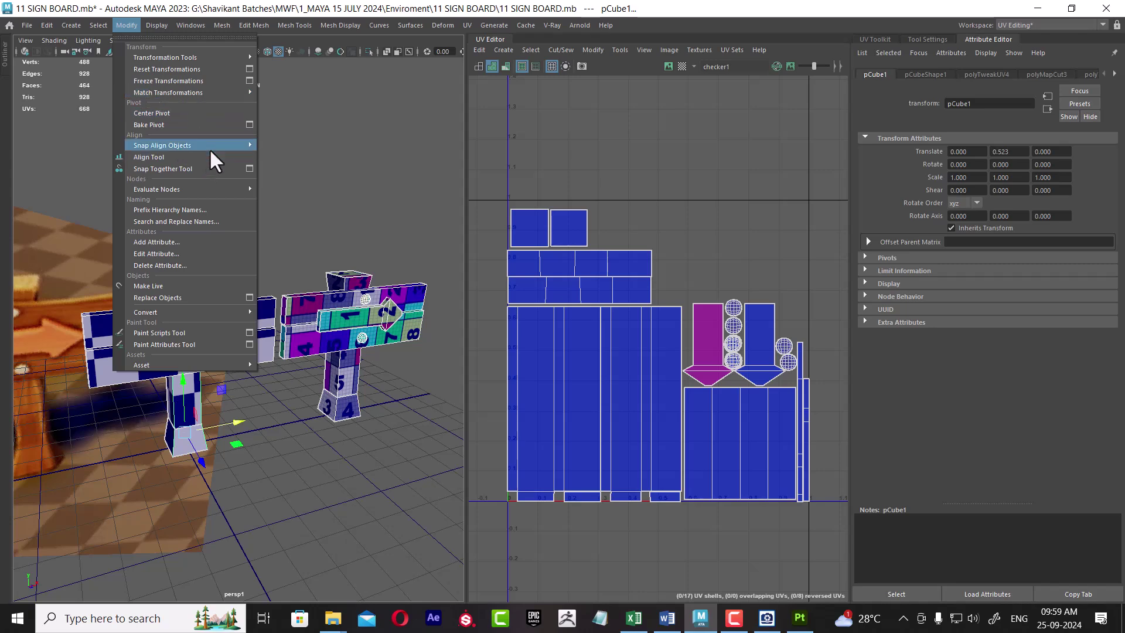
mouse_move(163, 146)
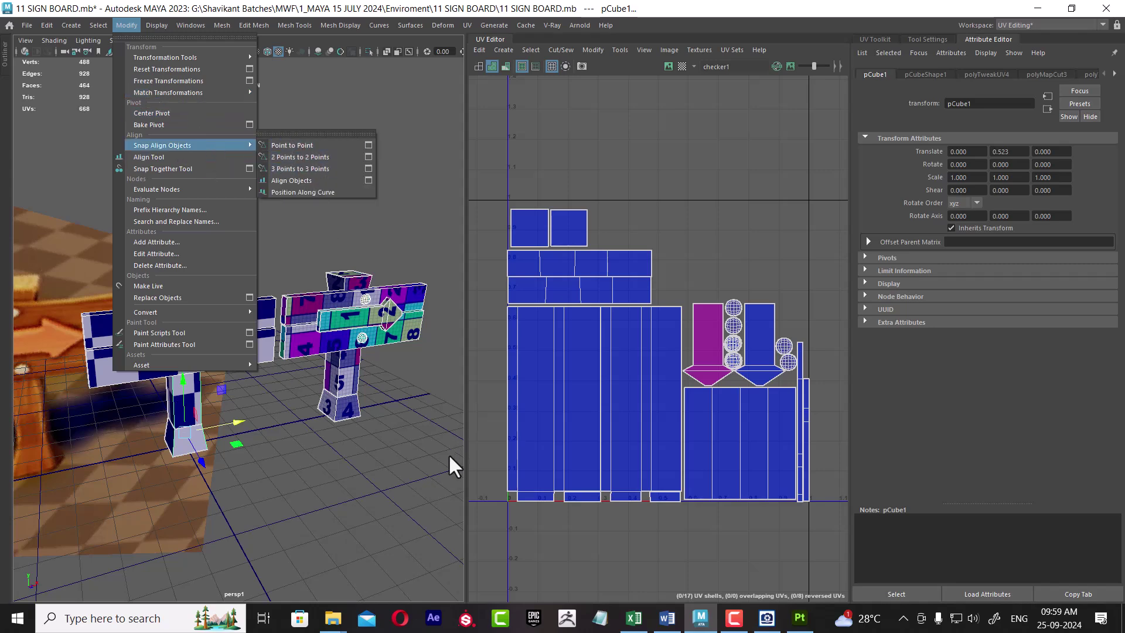
click(448, 454)
click(346, 409)
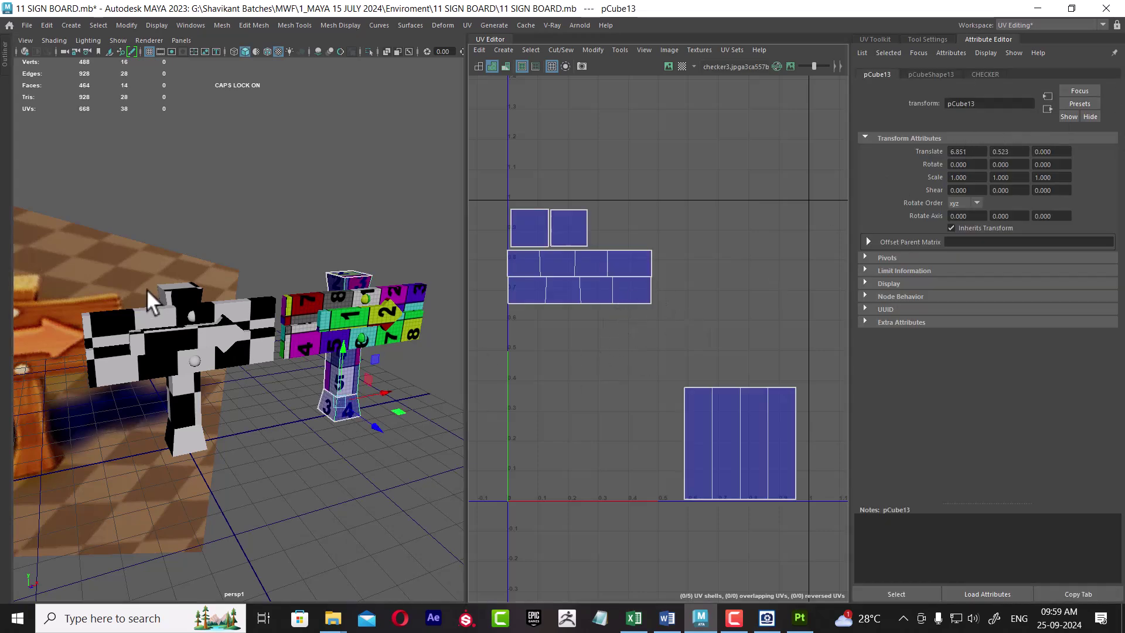
Step: Open the Channel Box and set the sign board panel's Translate X to 0
key(space)
drag(445, 305, 501, 306)
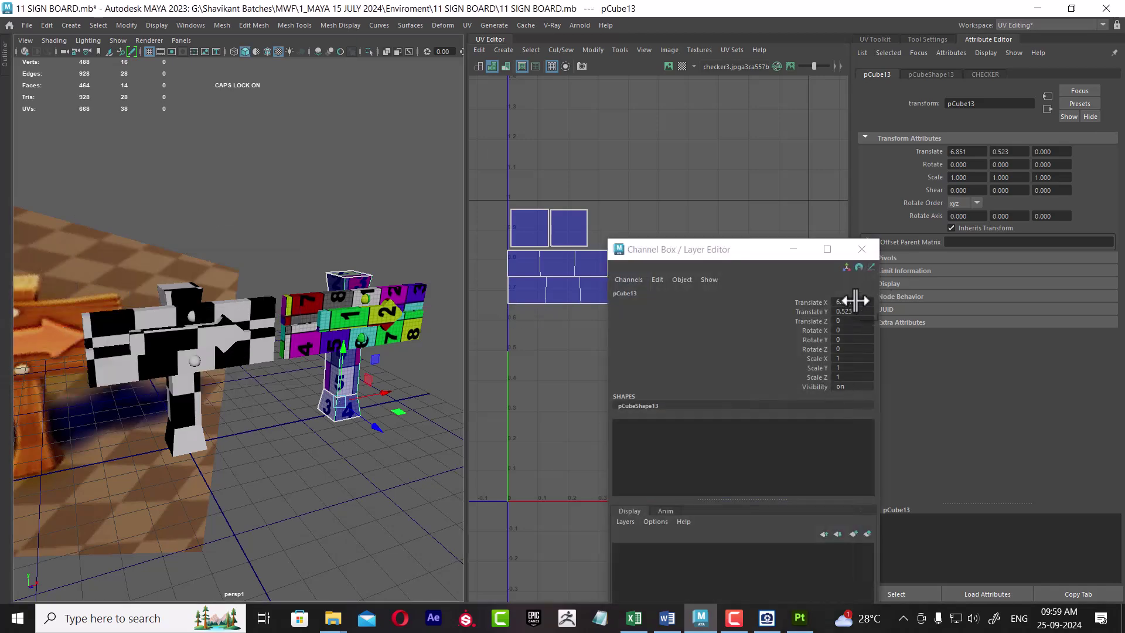
click(847, 302)
scroll(343, 372, up, 1)
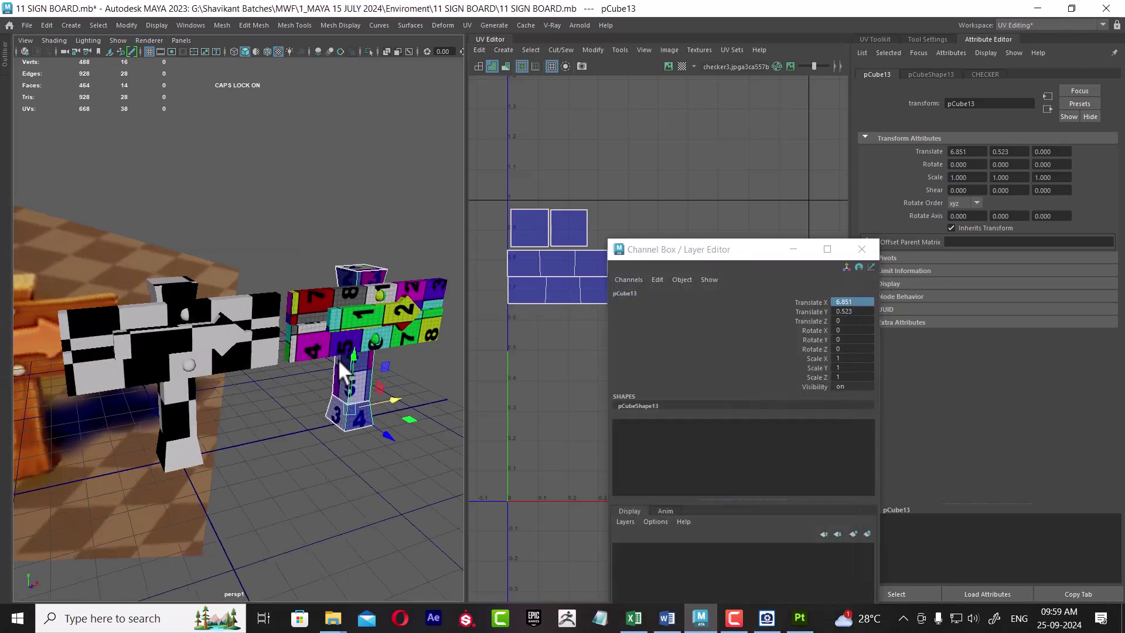
click(355, 316)
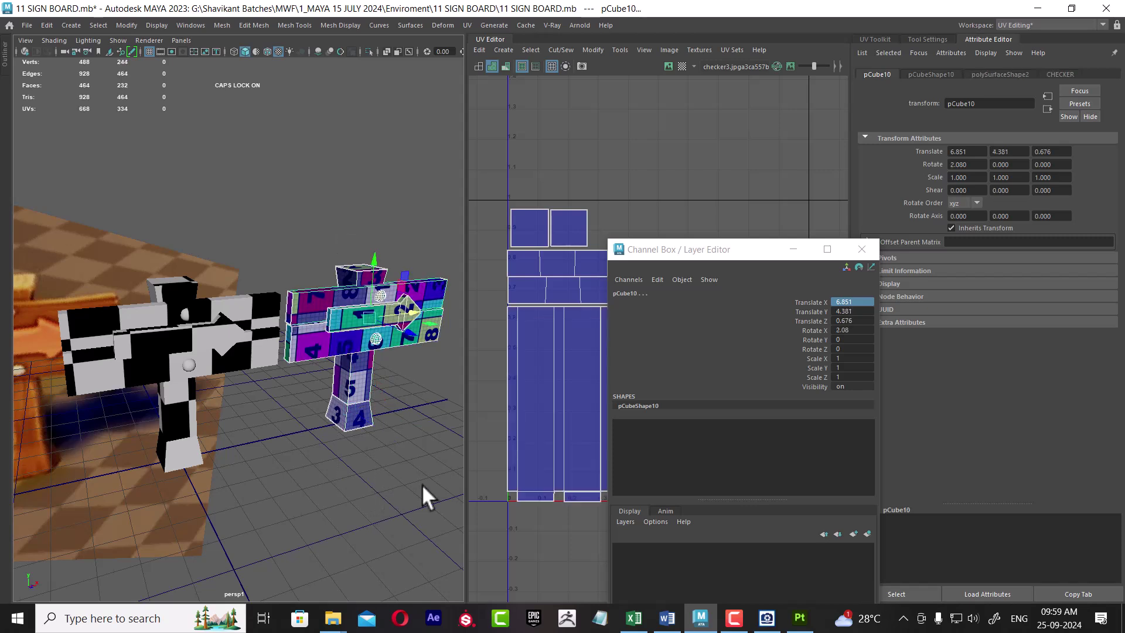
click(846, 303)
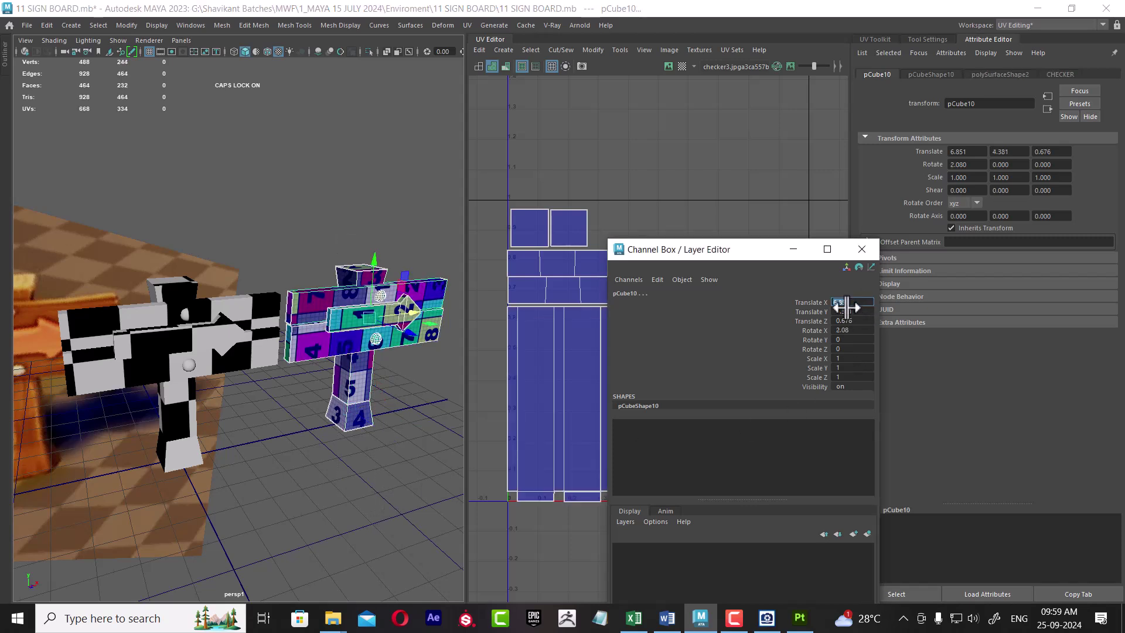
text(0)
key(Return)
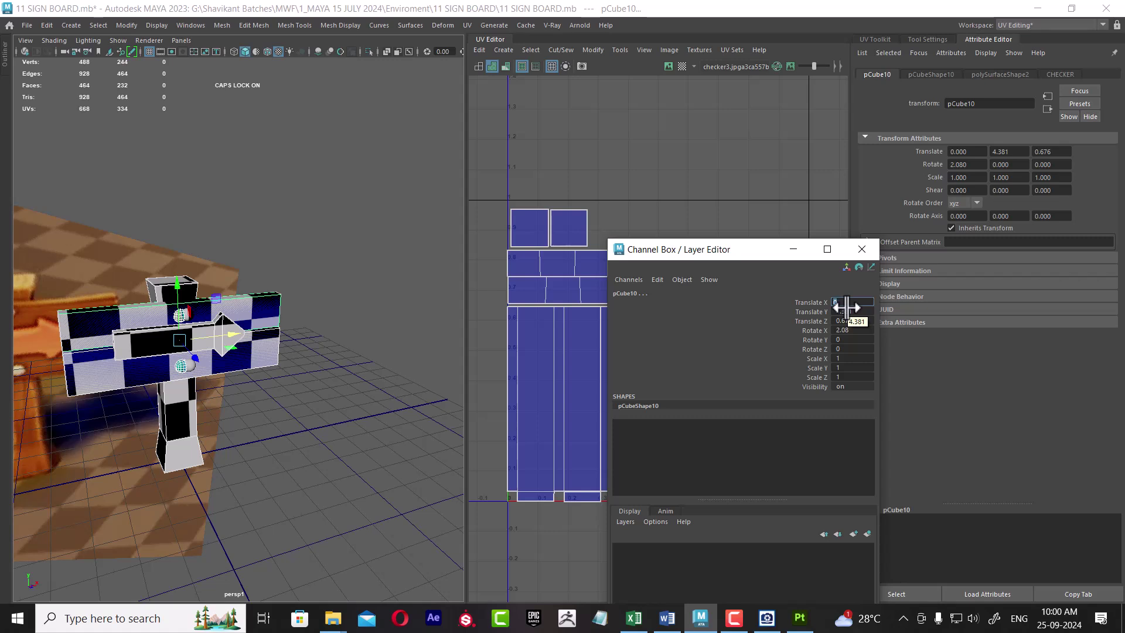
Step: Undo the move and delete the black-and-white checkered model
scroll(290, 393, up, 2)
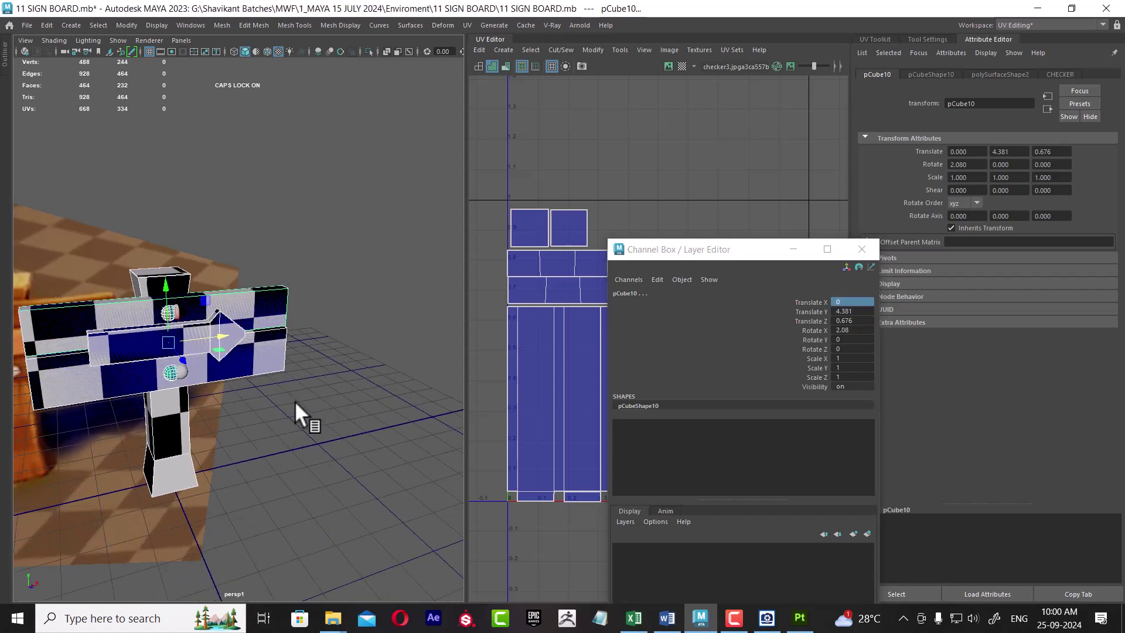
key(ctrl+z)
alt+drag(343, 427, 242, 371)
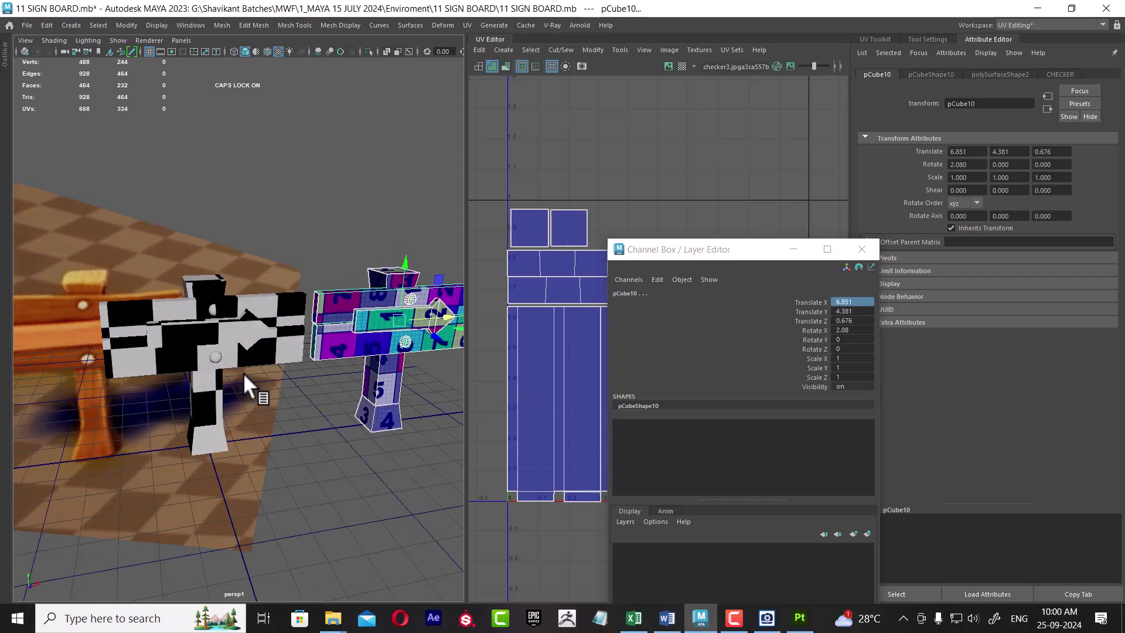
drag(130, 244, 175, 357)
key(Delete)
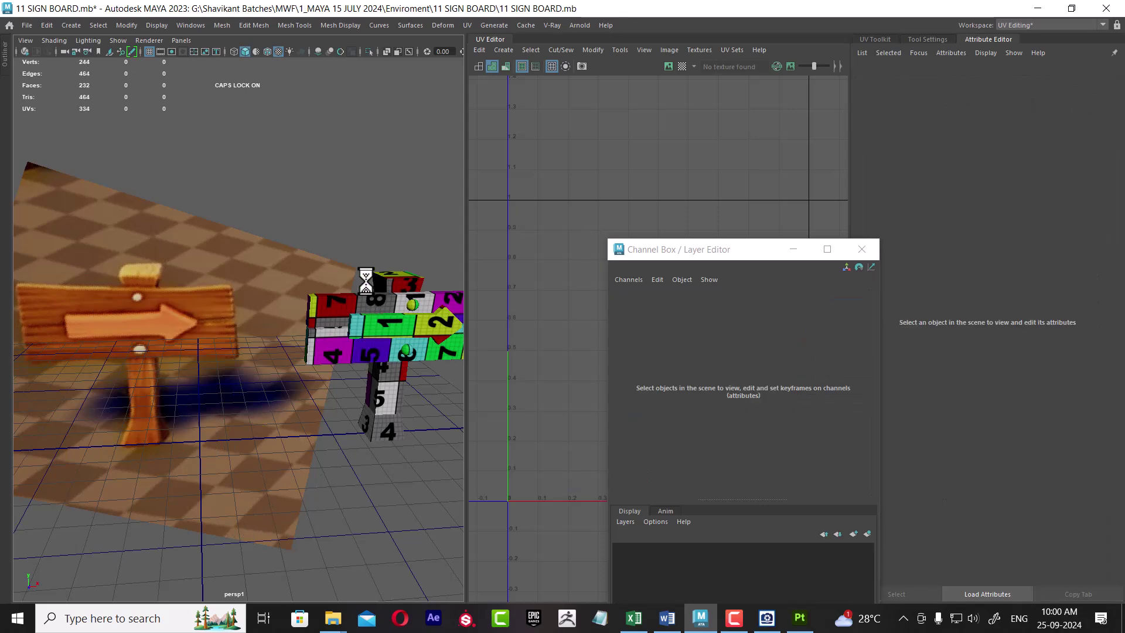
Step: Set the sign panel's Translate X to 0 again, placing it on the wooden sign
click(399, 328)
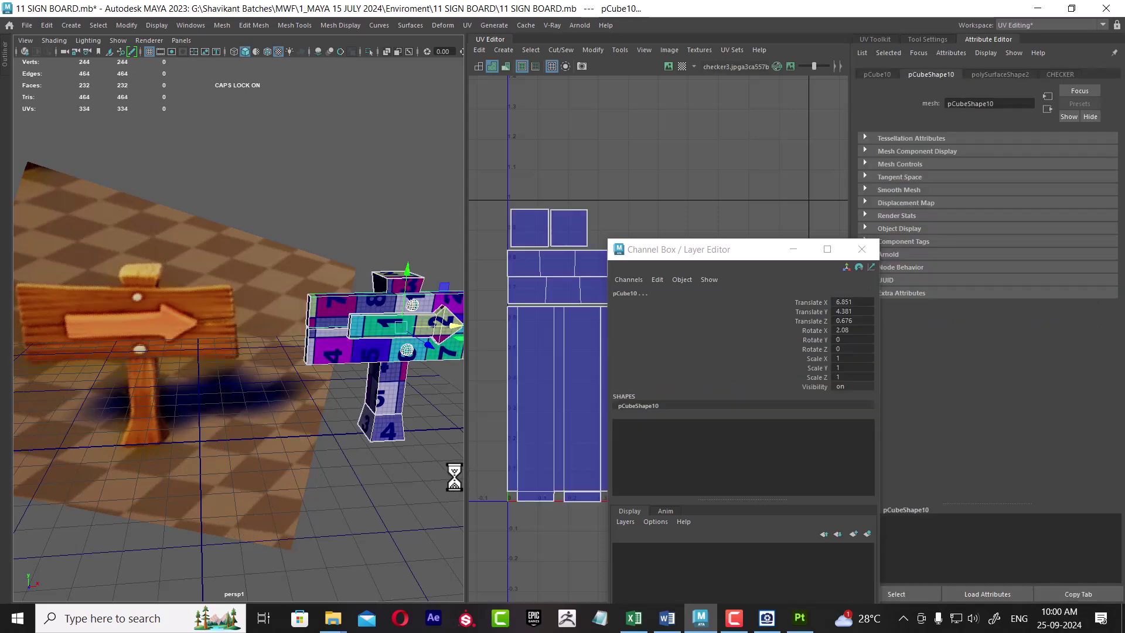
double_click(856, 302)
text(0)
key(Return)
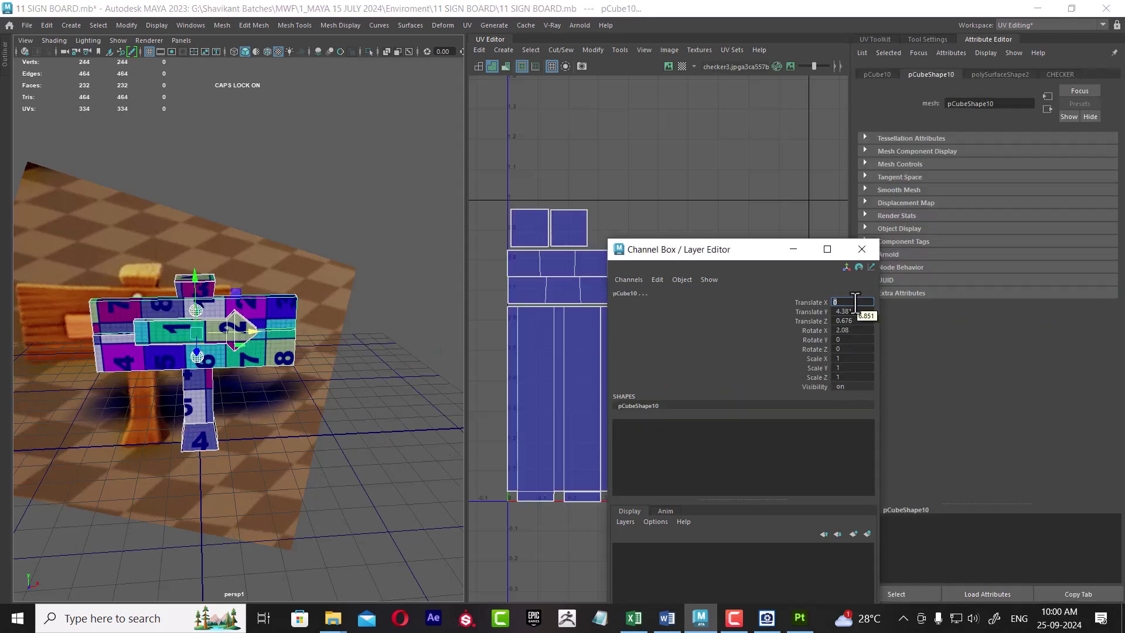
Step: Close the floating Channel Box window and reselect the sign board
alt+drag(146, 409, 226, 357)
alt+right_drag(226, 356, 268, 381)
click(268, 381)
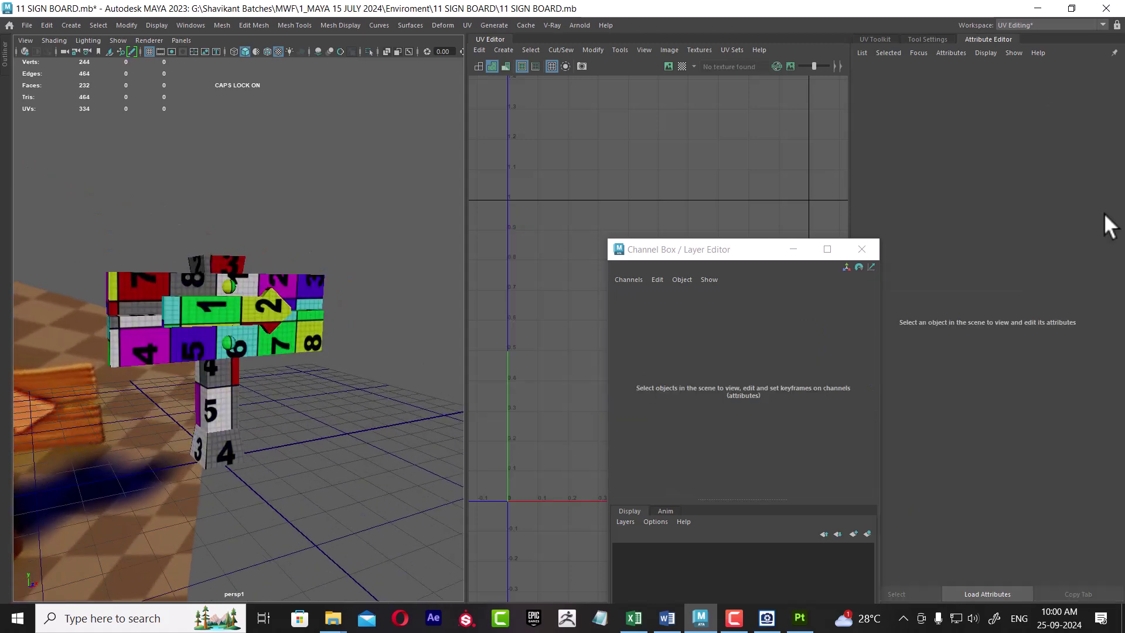
click(861, 249)
mouse_move(433, 381)
alt+mouse_down()
mouse_move(389, 344)
mouse_move(104, 576)
alt+mouse_up()
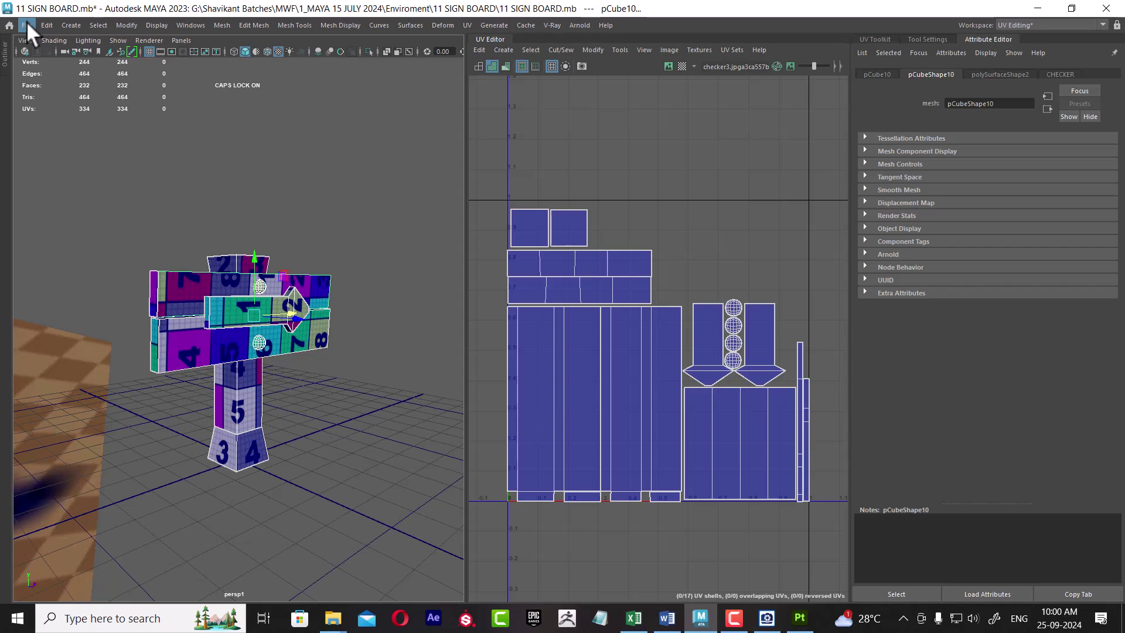
Step: Zoom in on the sign board and open File > Save Scene As
alt+drag(117, 293, 173, 300)
alt+right_drag(173, 300, 314, 297)
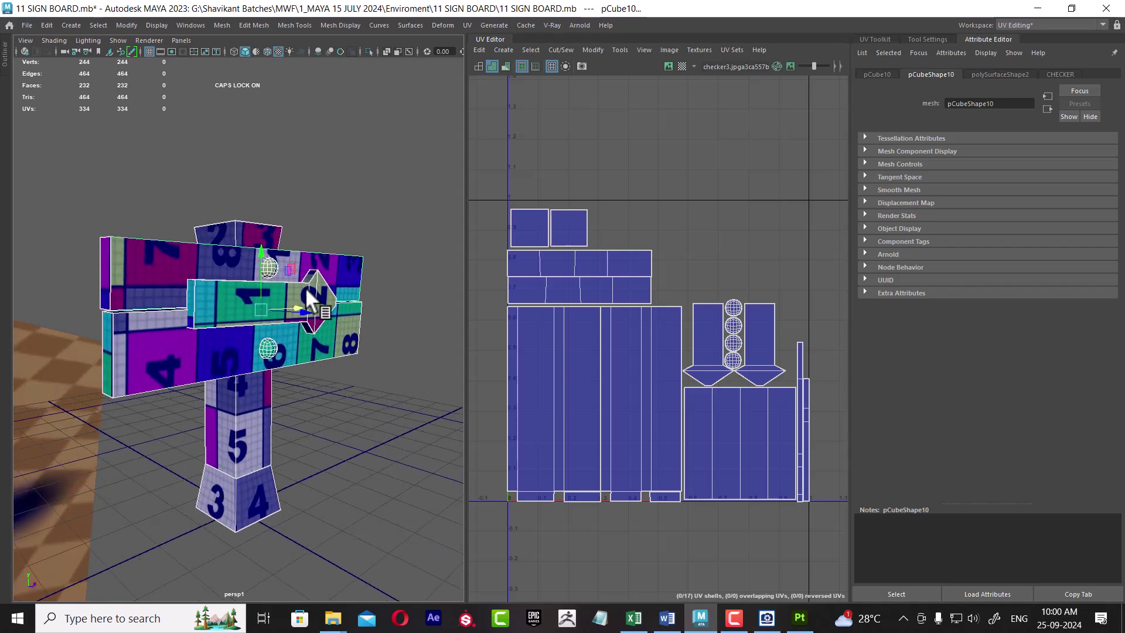
click(26, 25)
click(77, 88)
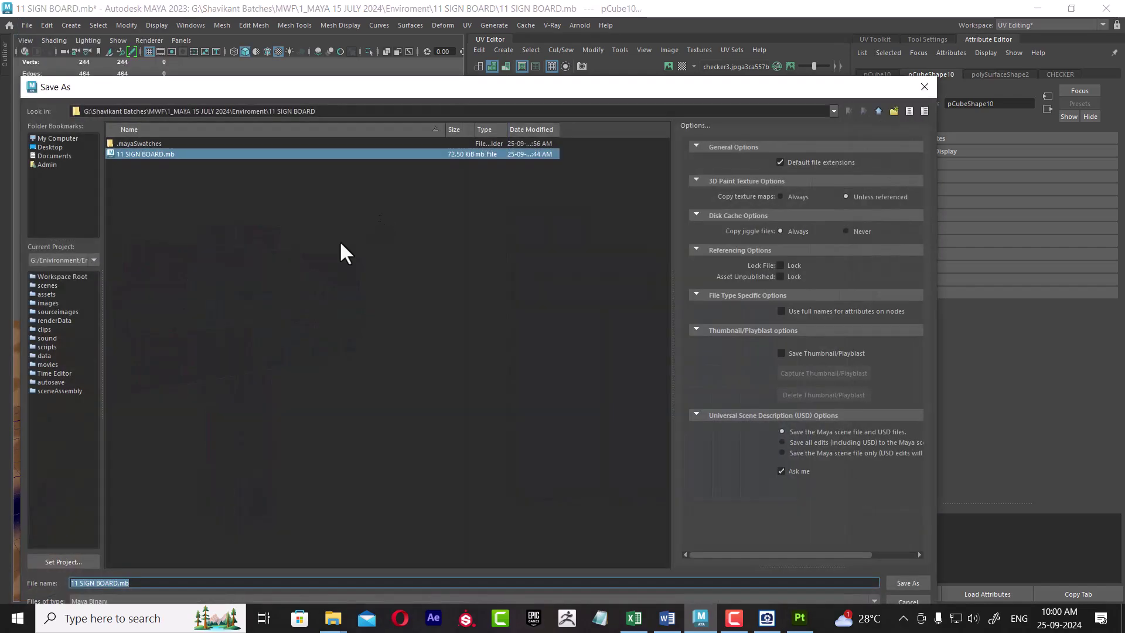
Step: Rename the file to 11 SIGN BOARD_UNWRAP.mb and save it
click(116, 582)
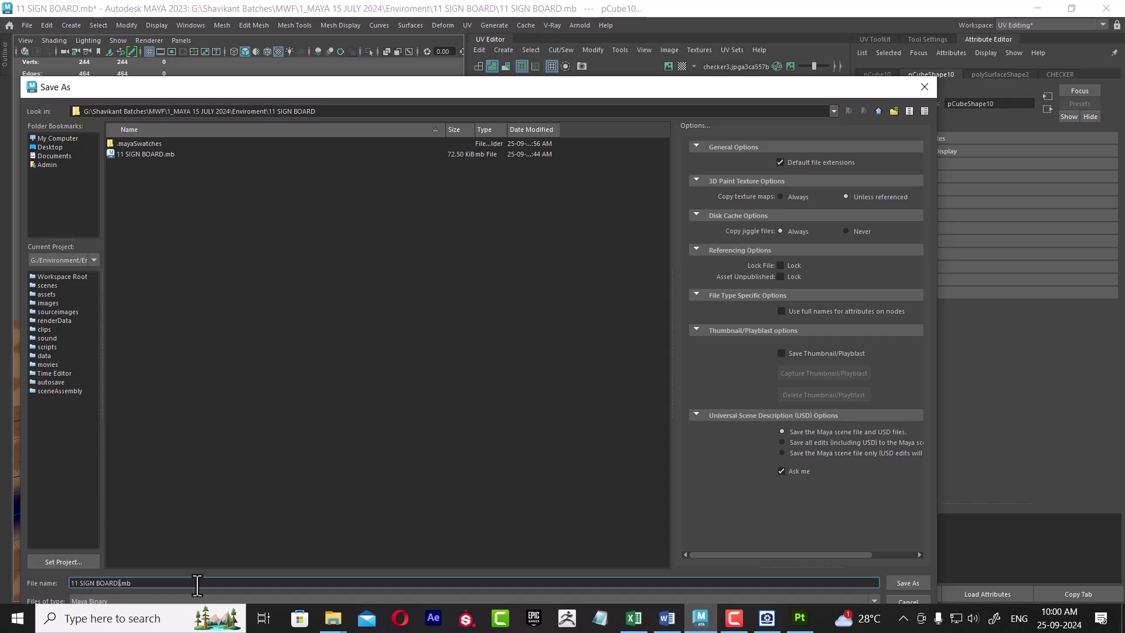
key(BackSpace)
text(_UNWRAP)
key(Return)
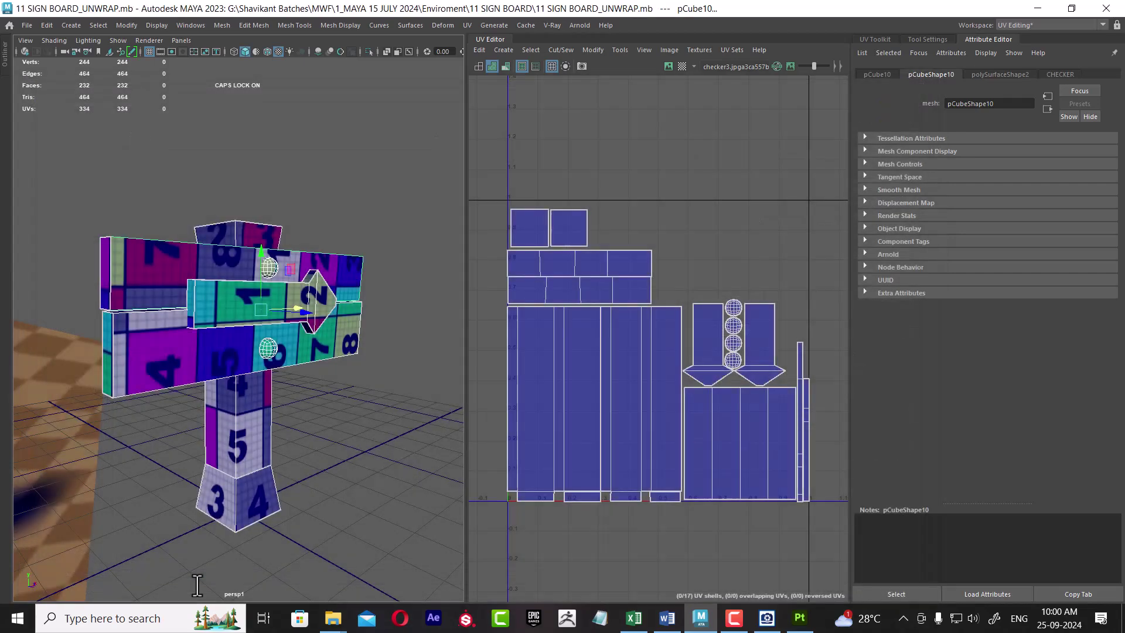